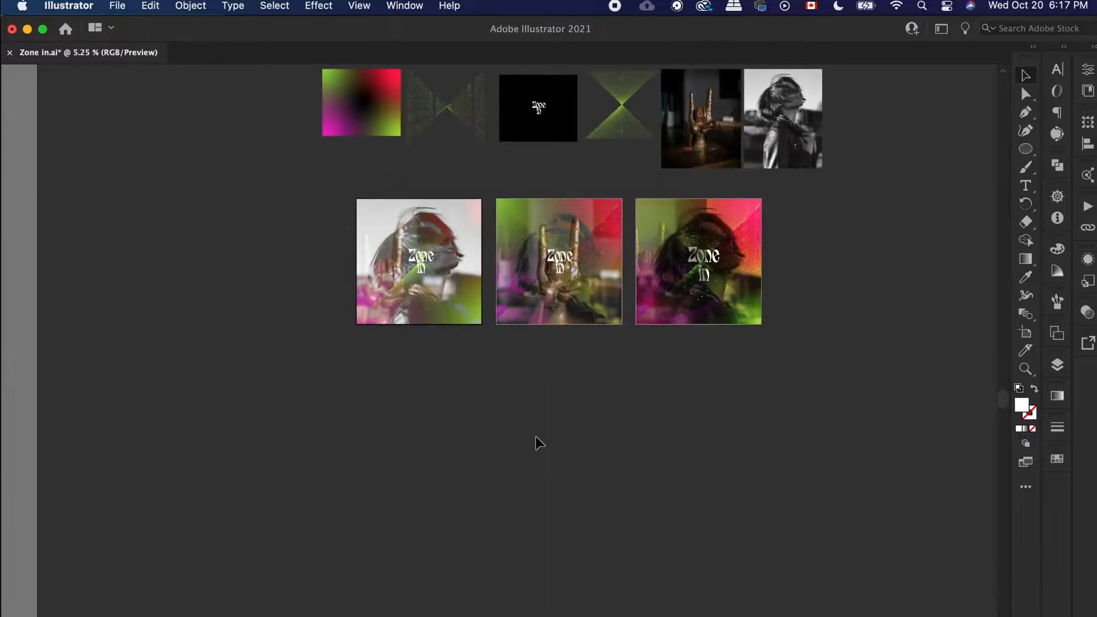
Step: Examine the three finished "Zone in" square compositions and the row of source elements above them
scroll(536, 443, "up", 3)
scroll(661, 194, "up", 2)
scroll(661, 194, "up", 2)
scroll(662, 195, "down", 1)
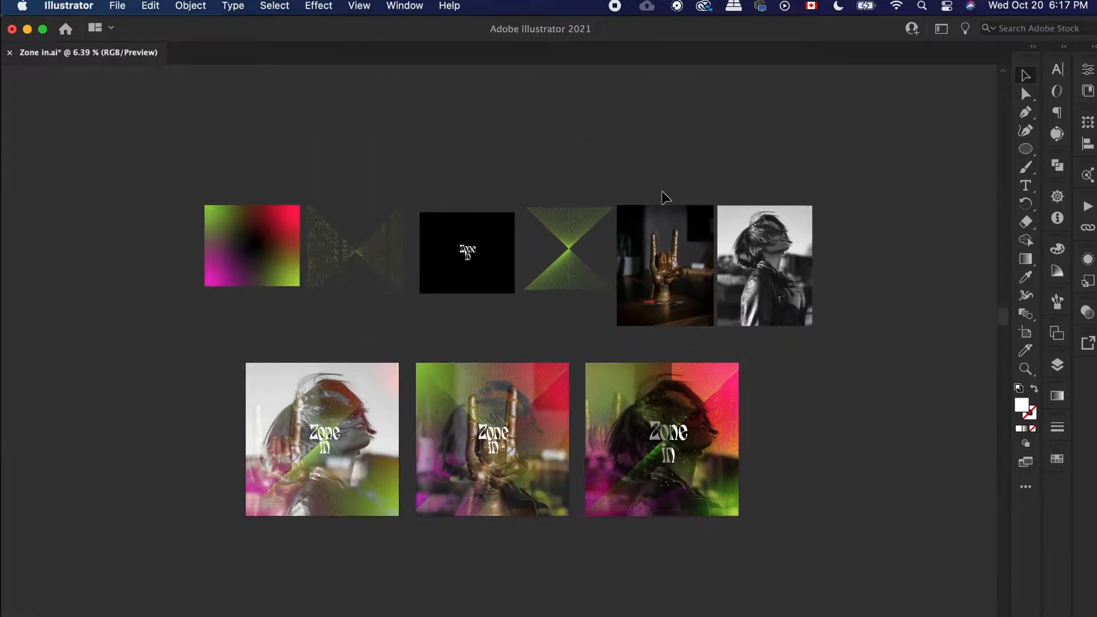
scroll(661, 194, "up", 2)
scroll(662, 195, "down", 3)
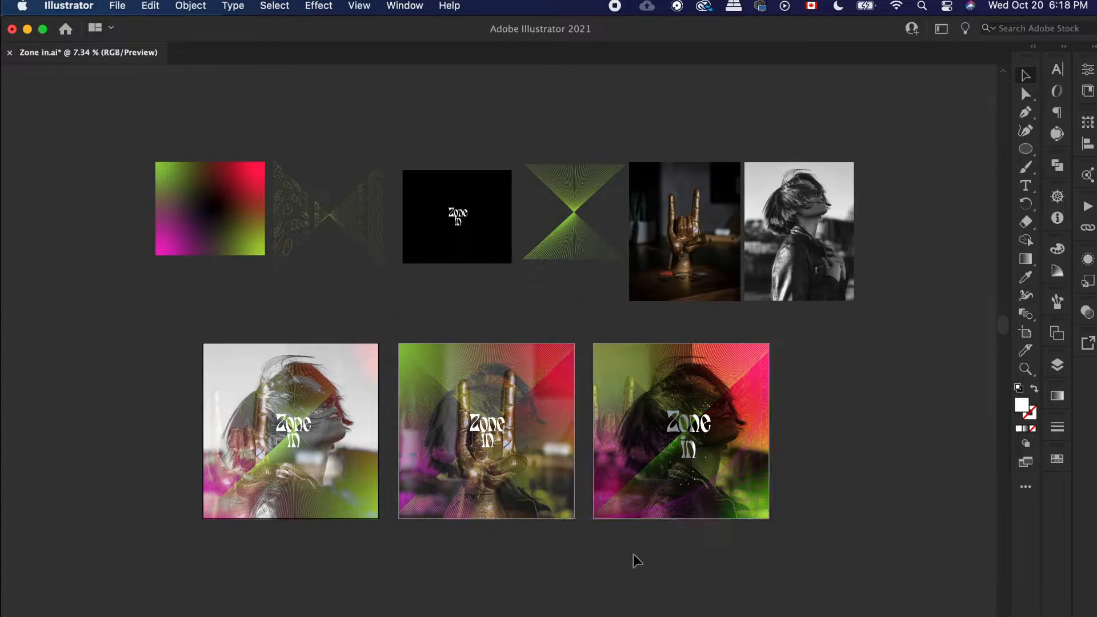
scroll(661, 518, "up", 3)
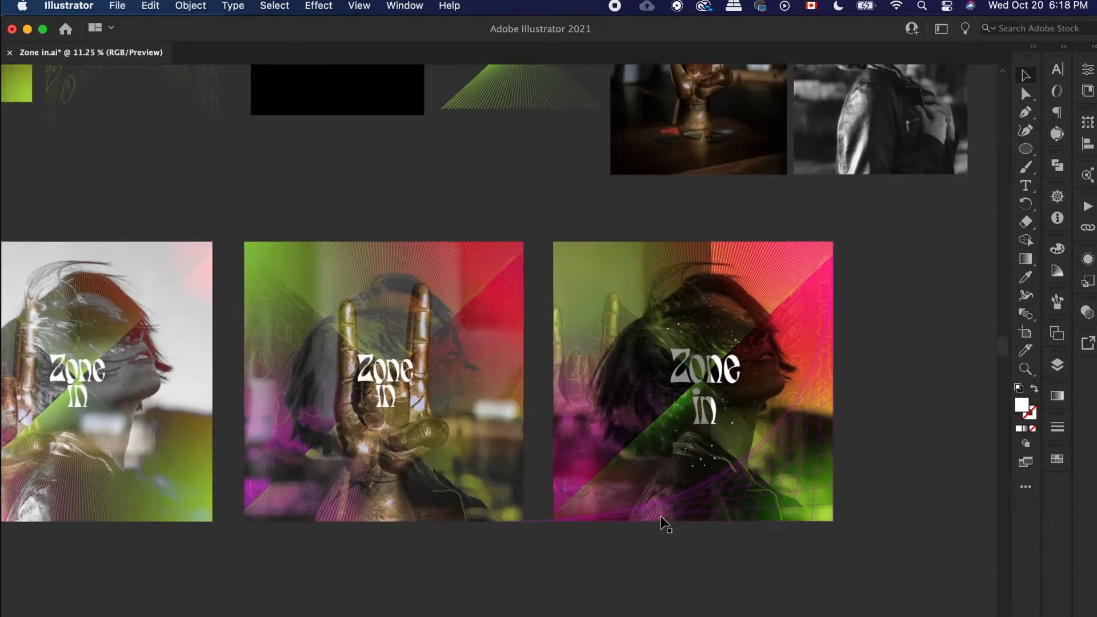
scroll(661, 517, "up", 1)
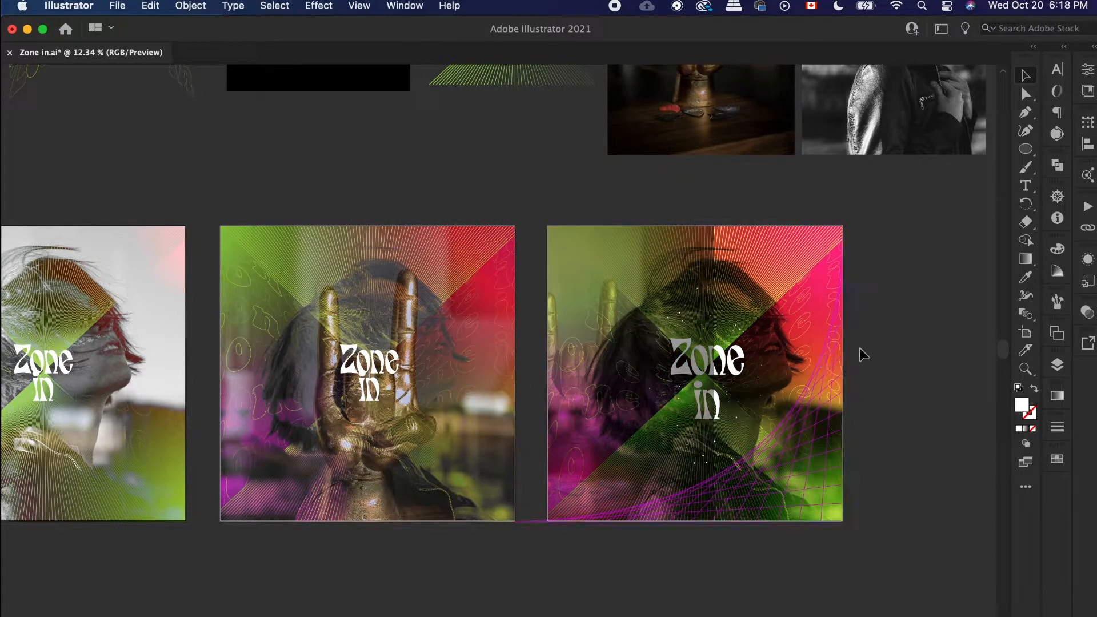
scroll(878, 360, "down", 3, "alt")
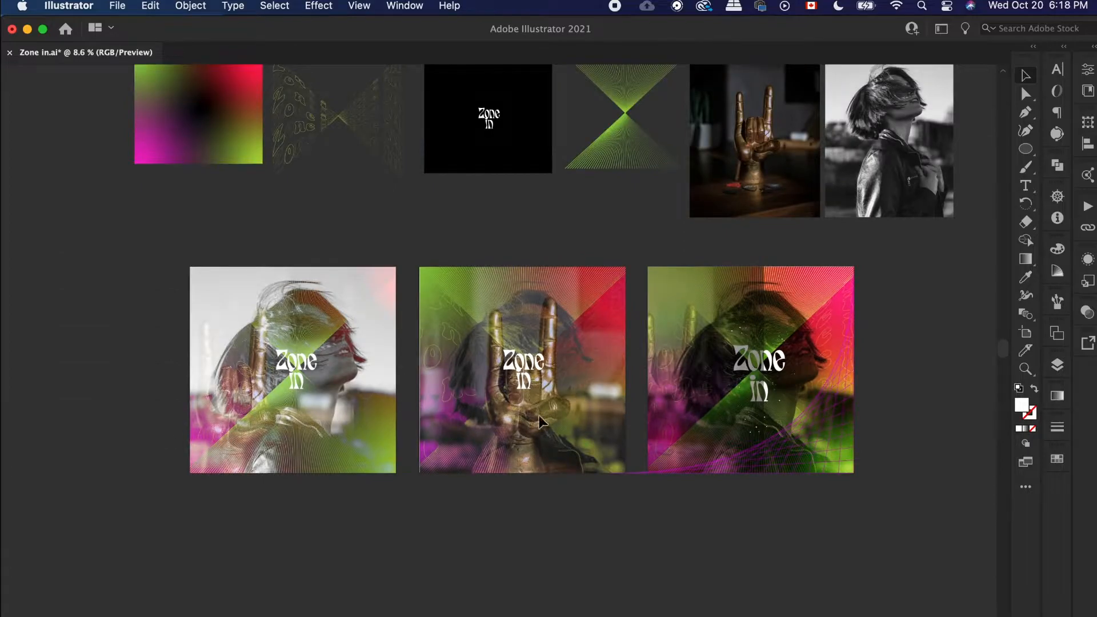
scroll(412, 524, "up", 3)
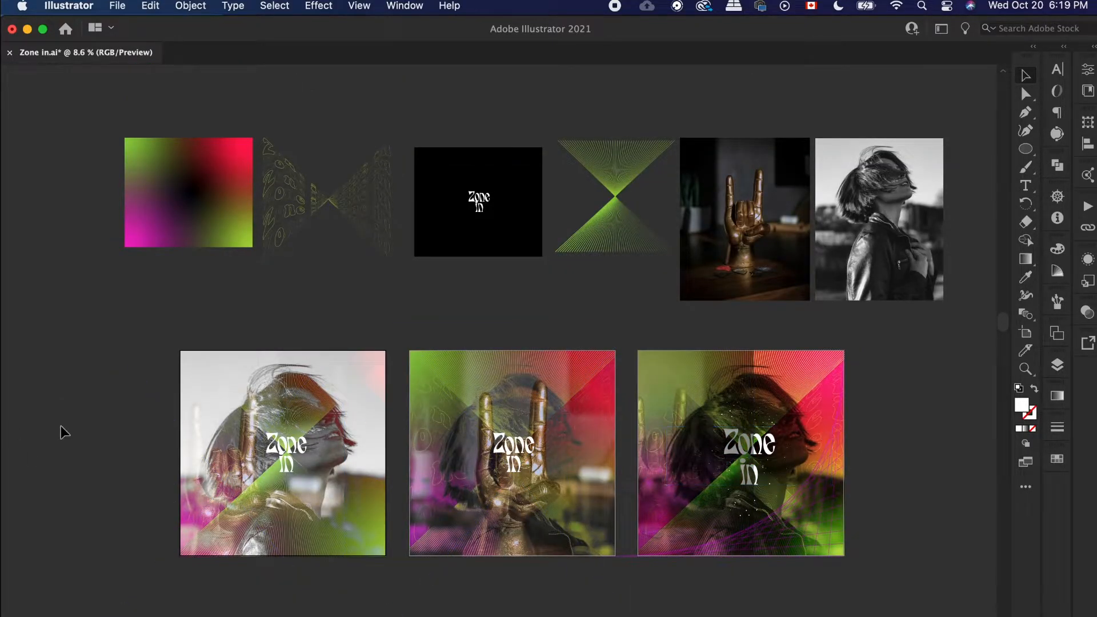
Step: Examine the multicolour gradient and the warped green outline text "Zone in" among the source elements
scroll(60, 426, "up", 3)
scroll(20, 315, "up", 2, "alt")
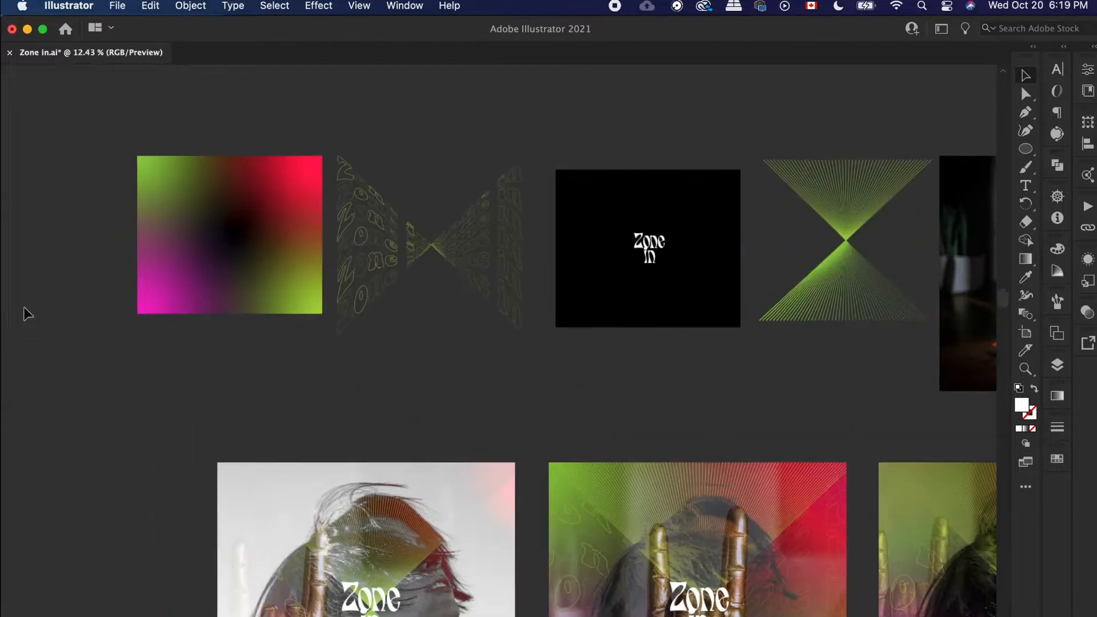
scroll(36, 293, "up", 3)
scroll(40, 296, "up", 2, "alt")
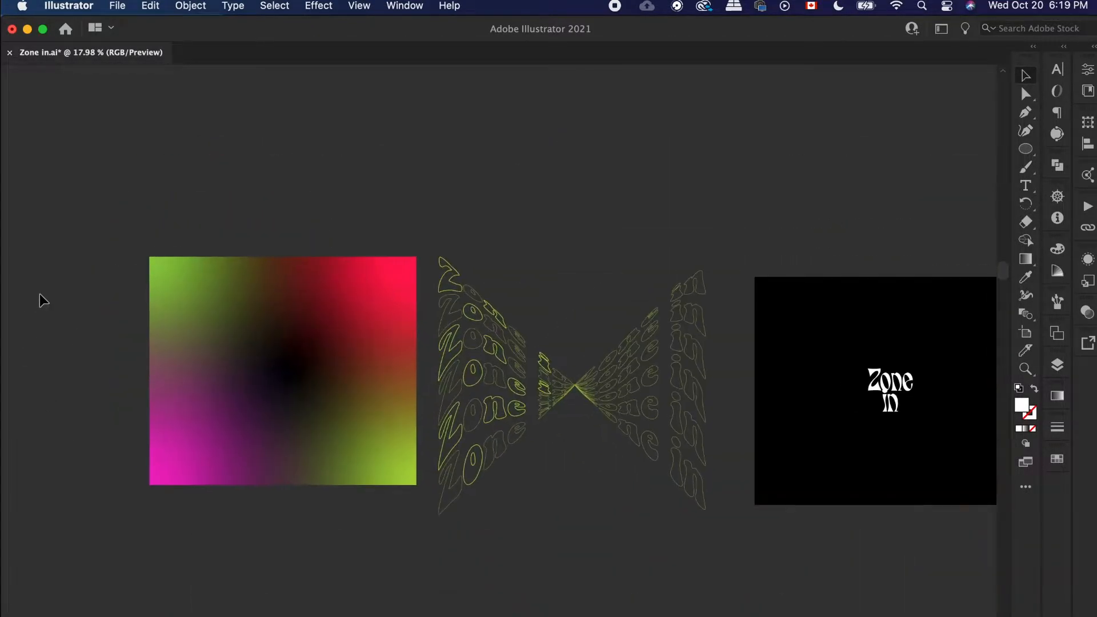
scroll(170, 463, "up", 1, "alt")
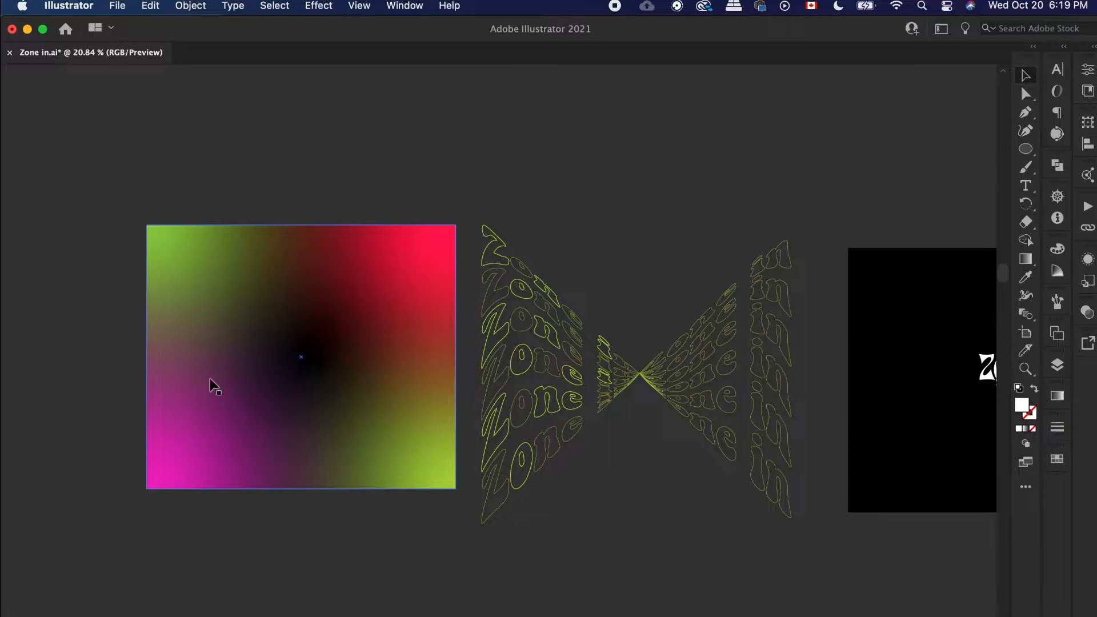
scroll(321, 381, "right", 3)
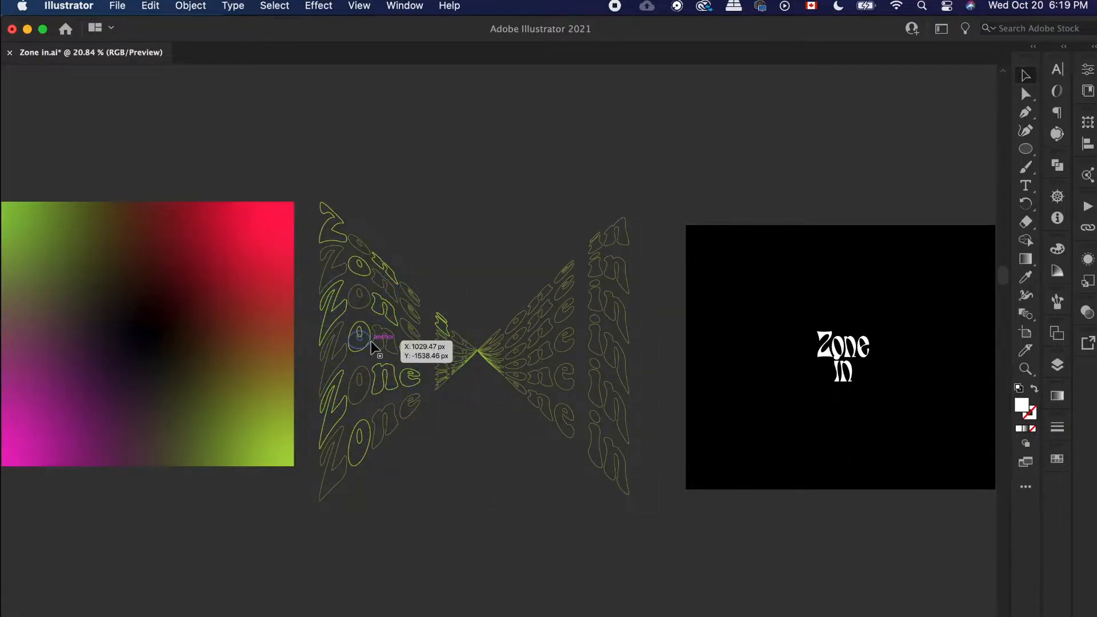
left_click_drag(373, 346, 496, 350)
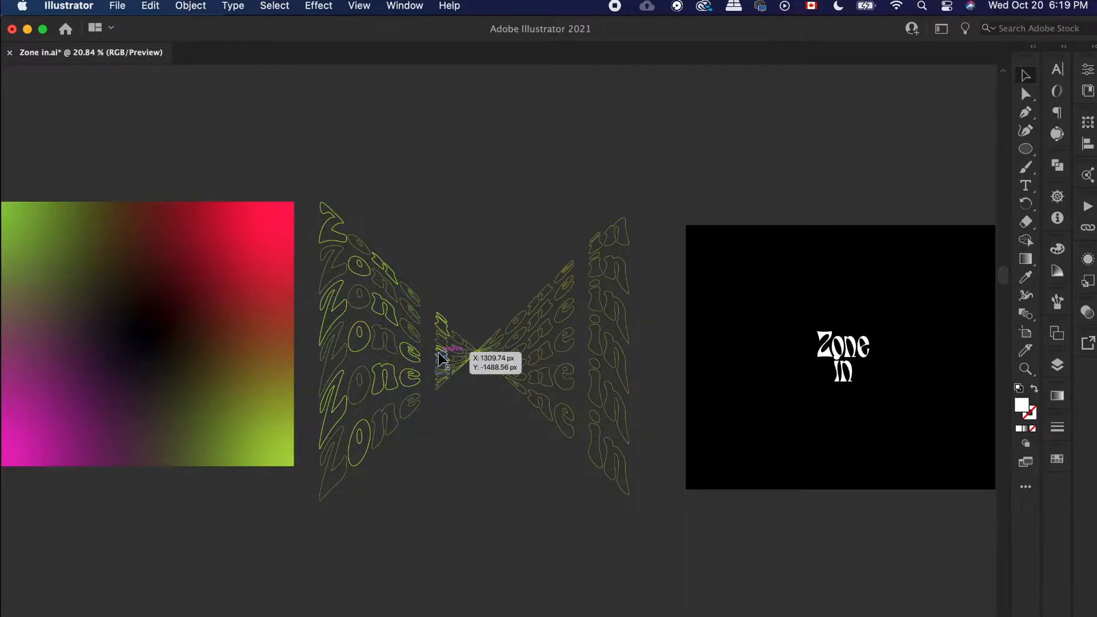
scroll(437, 352, "up", 2)
scroll(438, 351, "down", 2)
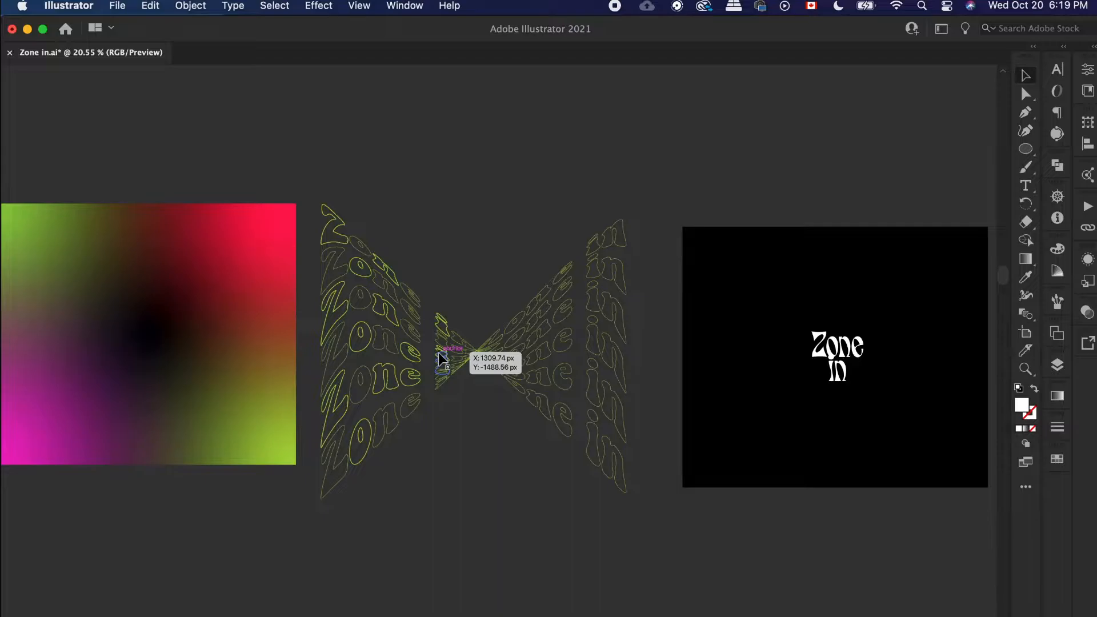
left_click_drag(437, 352, 534, 392)
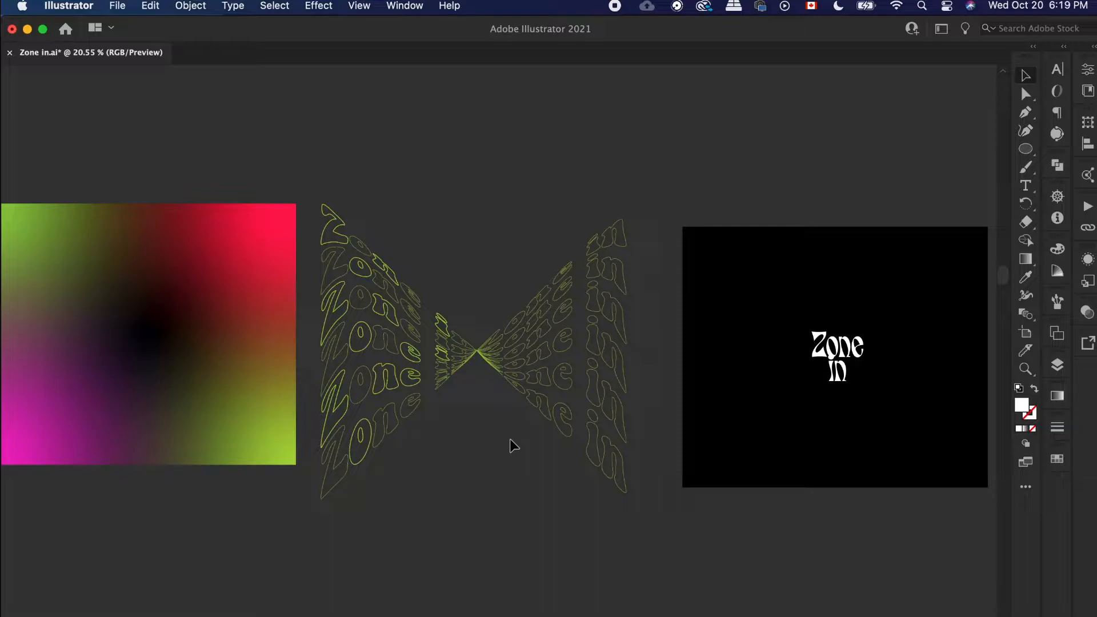
scroll(510, 438, "down", 2)
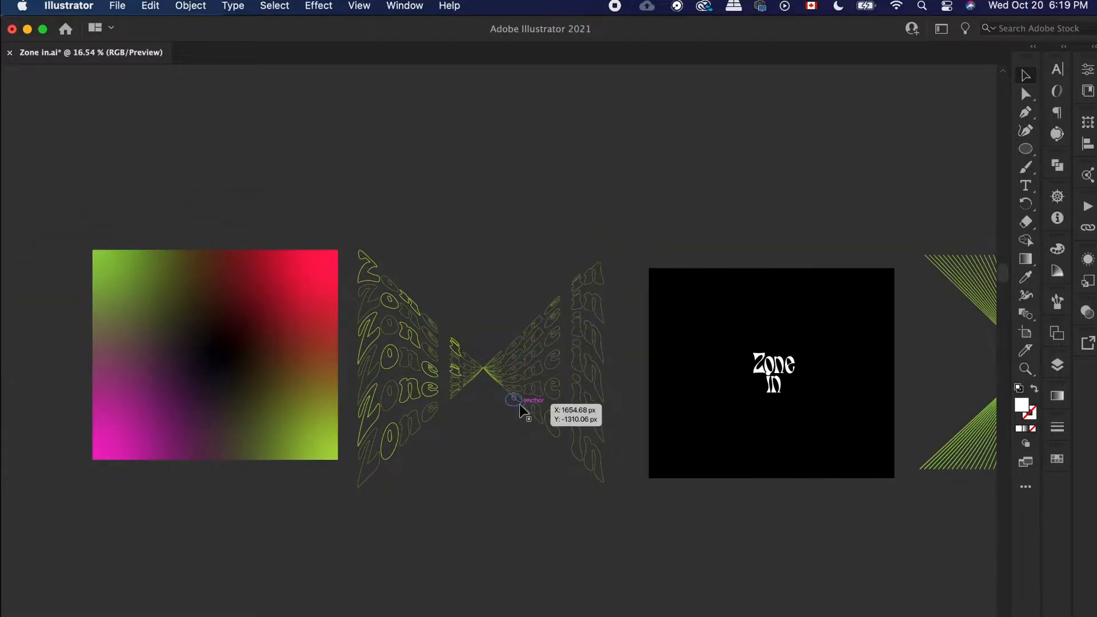
Step: Examine the white "Zone in" lettering on black and the green radiating line pattern
scroll(519, 403, "right", 2)
scroll(624, 416, "right", 2)
scroll(627, 419, "up", 1)
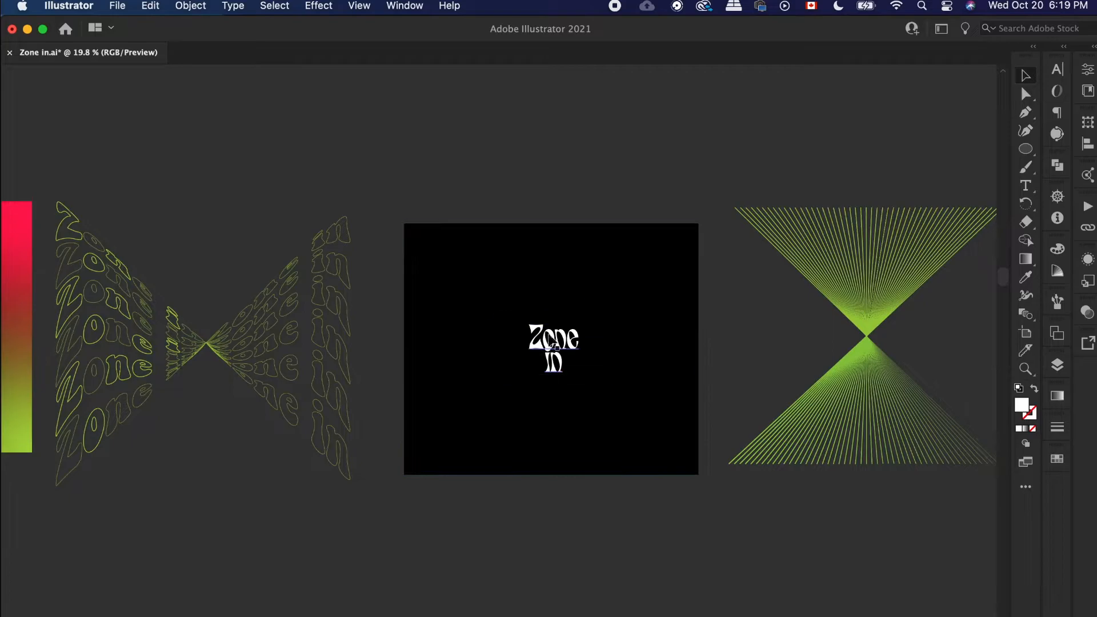
scroll(544, 350, "down", 3)
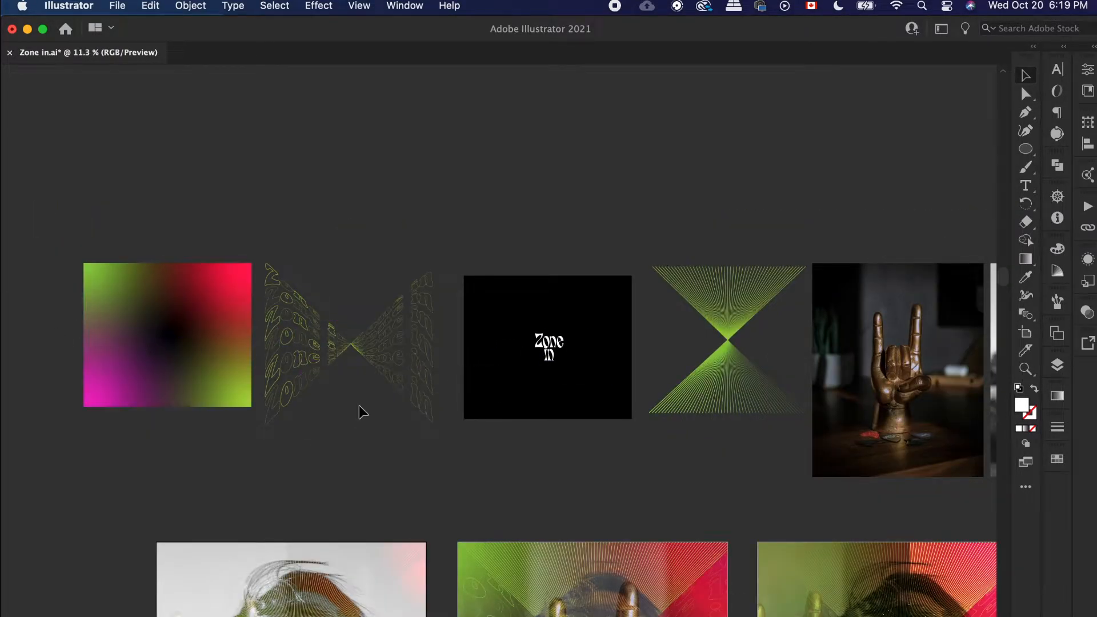
scroll(359, 406, "up", 1)
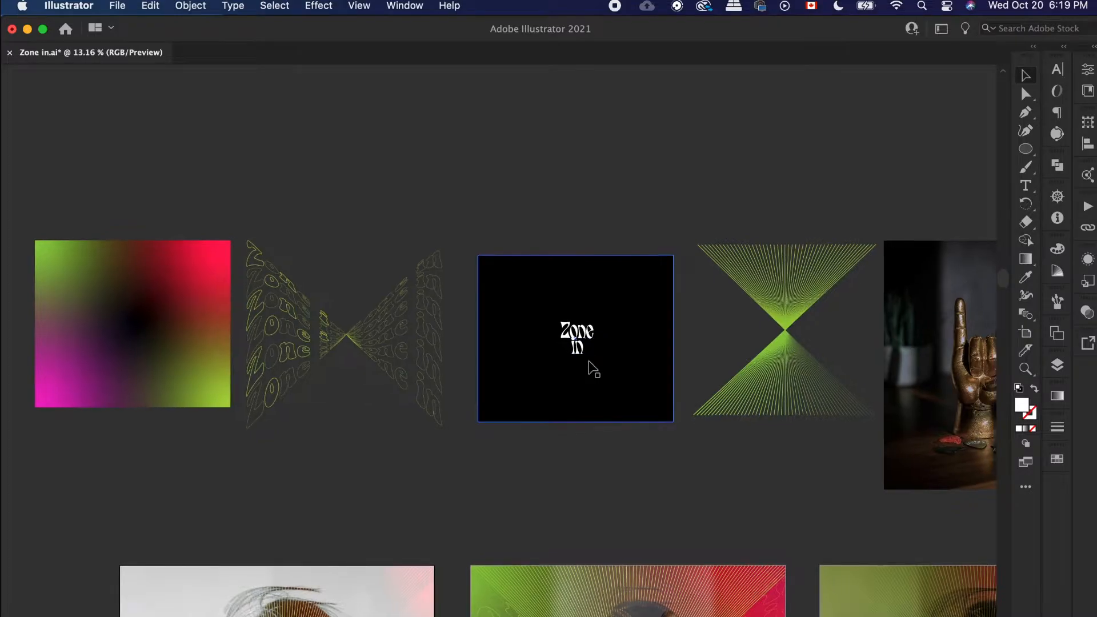
scroll(698, 379, "right", 3)
scroll(697, 376, "up", 4)
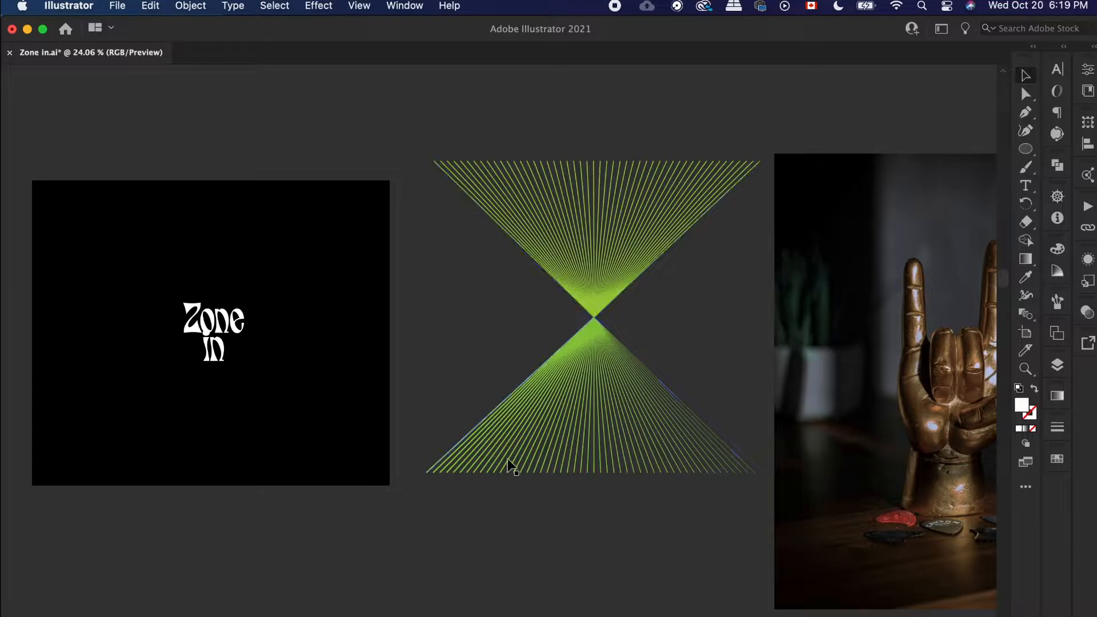
left_click_drag(574, 248, 574, 227)
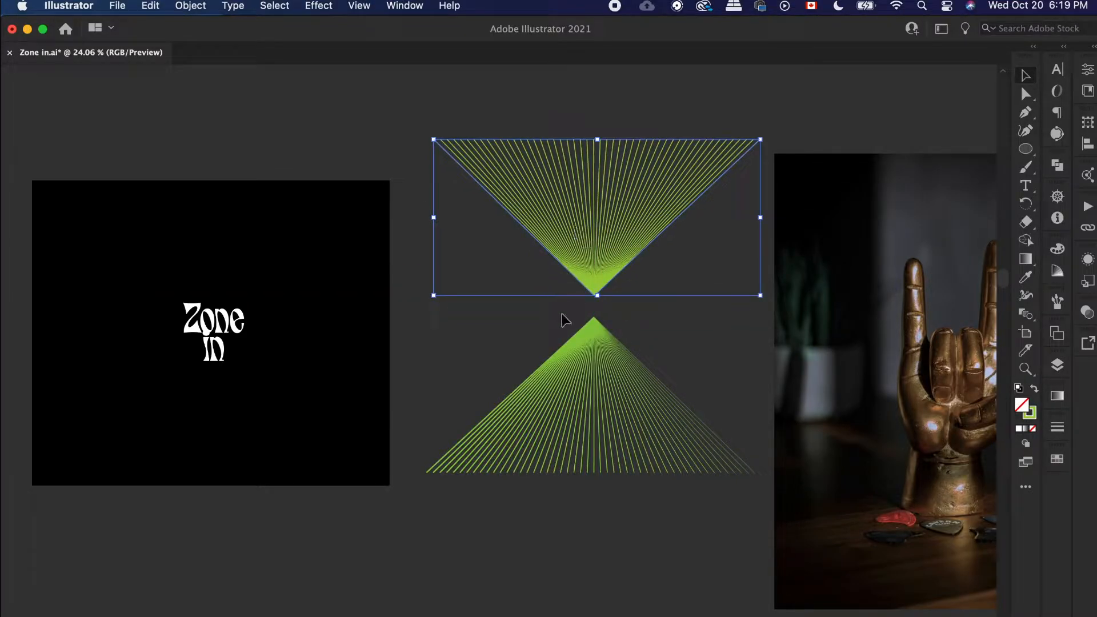
left_click_drag(591, 351, 594, 369)
key("super+z")
key("super+z")
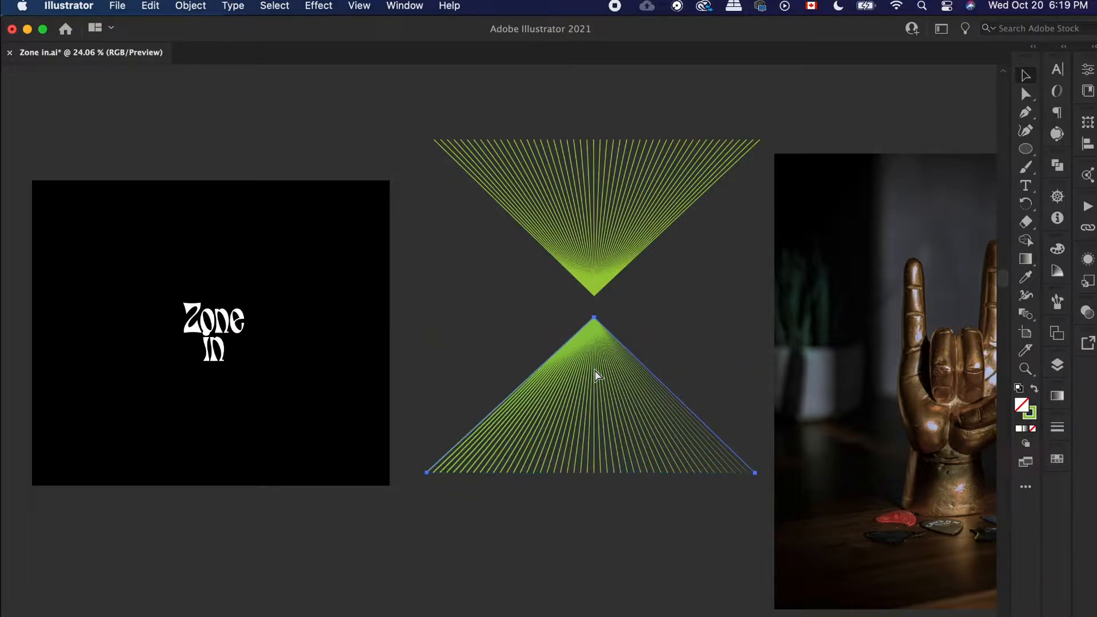
Step: Examine closely how the two triangular line blends meet at the centre of the green pattern
scroll(626, 252, "up", 2)
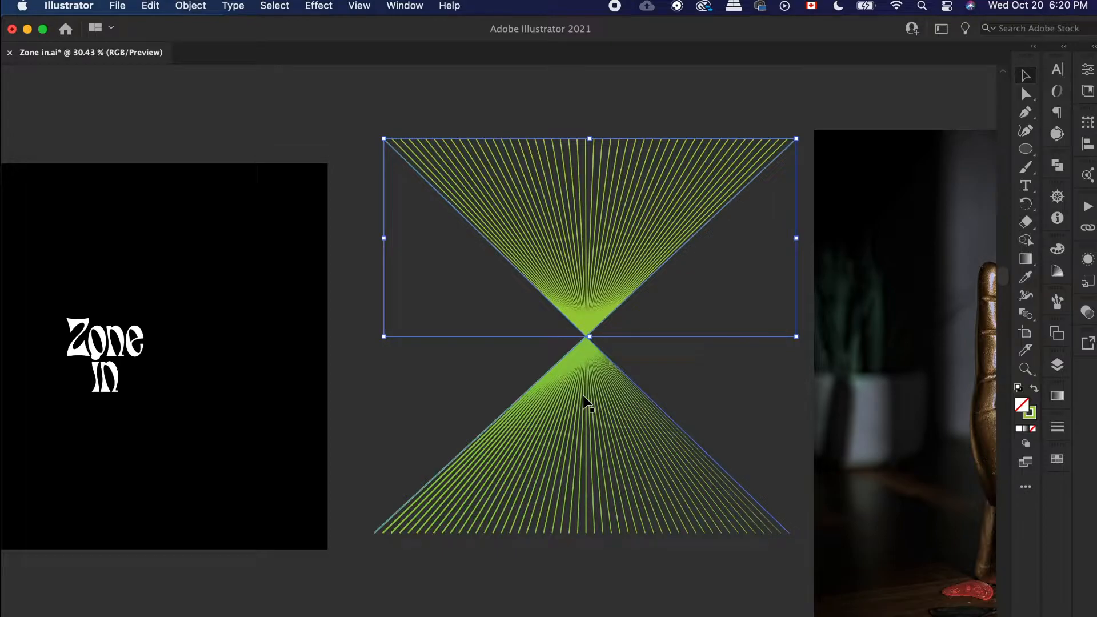
left_click(558, 584)
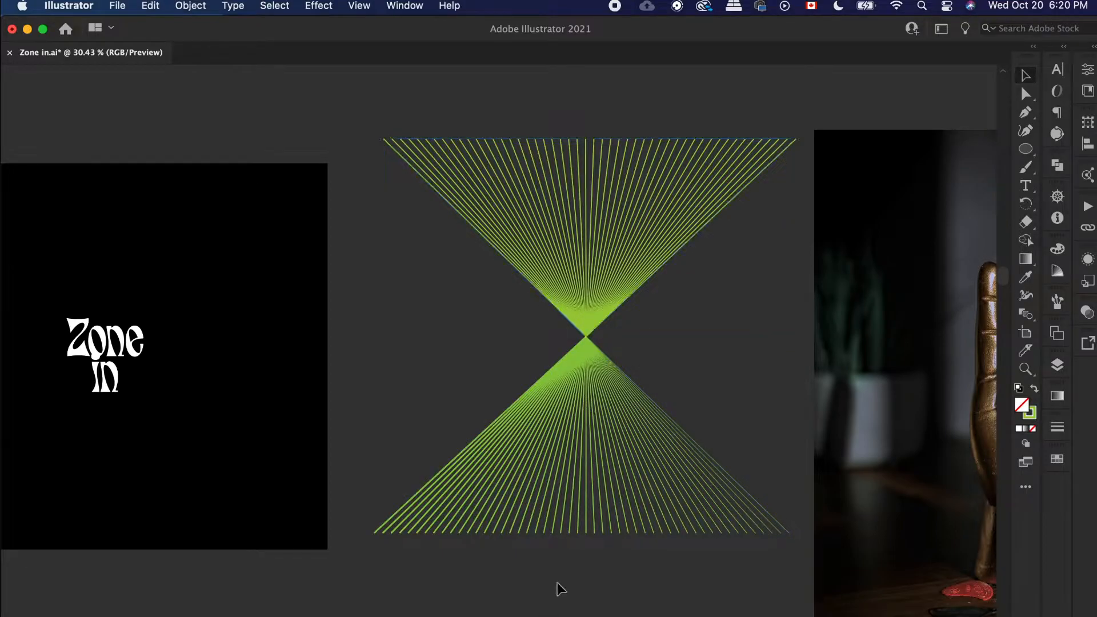
scroll(557, 582, "down", 2)
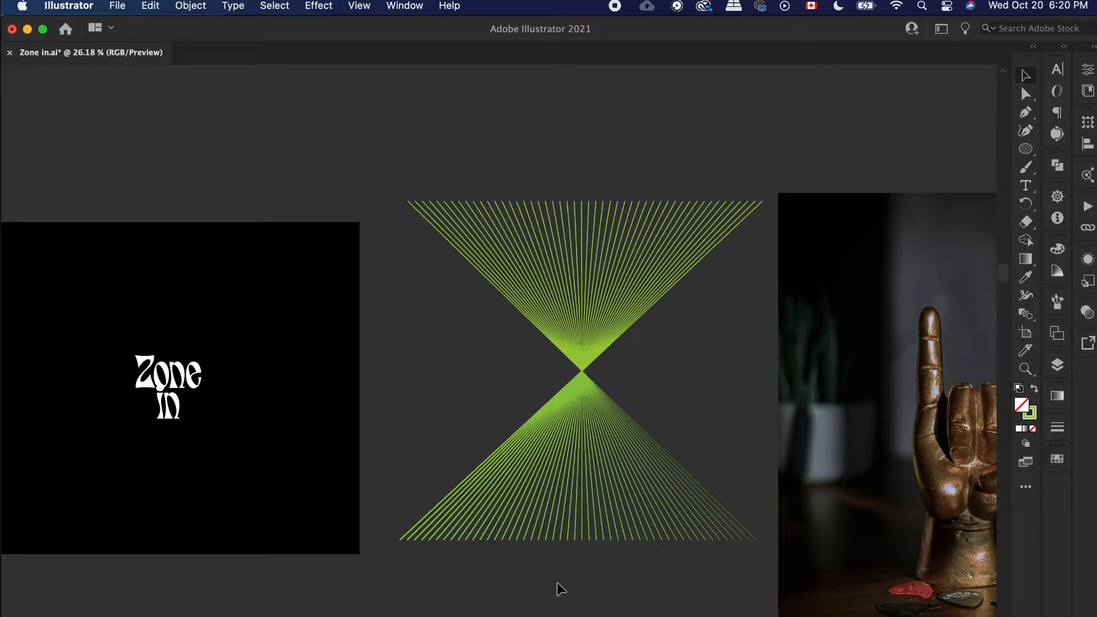
scroll(529, 548, "down", 1)
left_click(624, 521)
scroll(624, 522, "down", 3)
scroll(624, 522, "right", 8)
scroll(624, 522, "down", 2)
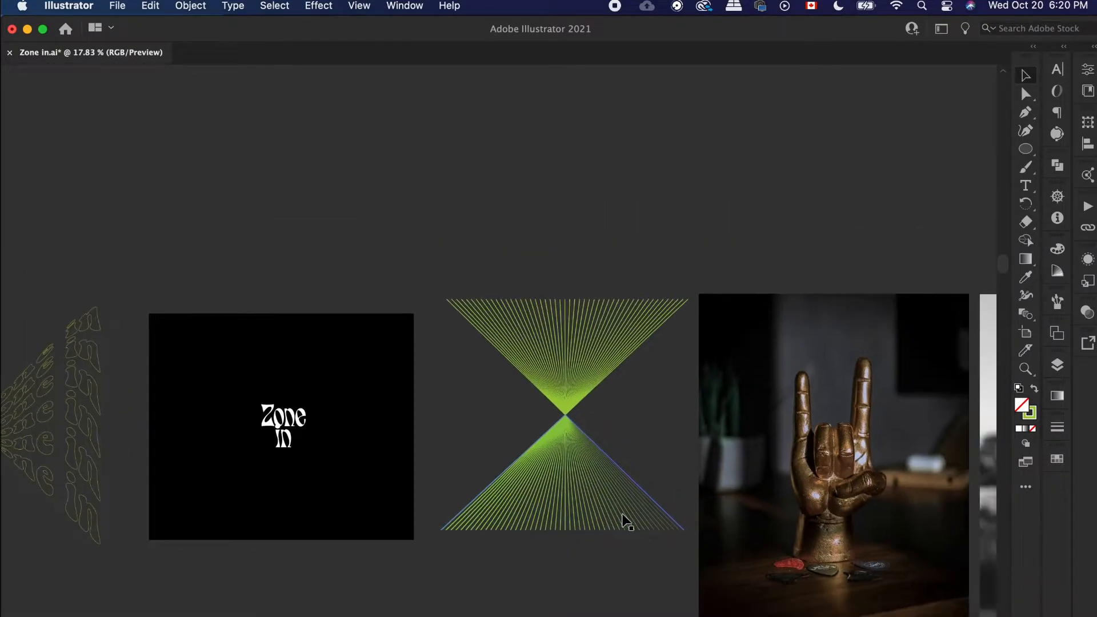
Step: Examine the two source photos, the bronze hand and the black-and-white portrait in the leather jacket
scroll(401, 543, "down", 2)
scroll(401, 543, "right", 2)
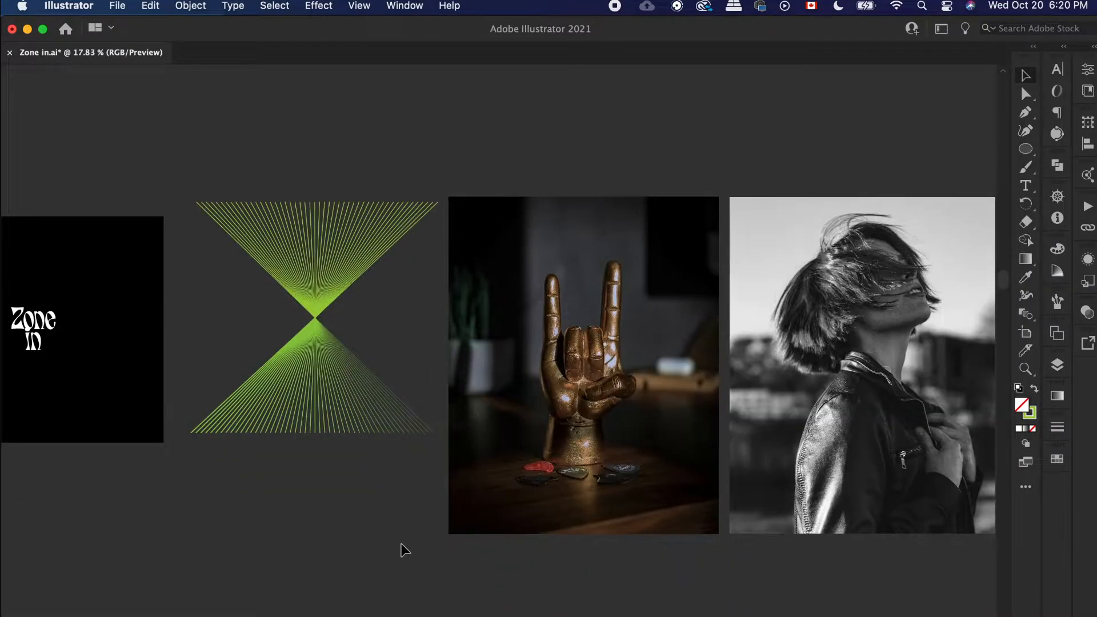
scroll(401, 543, "down", 3)
scroll(573, 541, "down", 1)
scroll(574, 542, "up", 3)
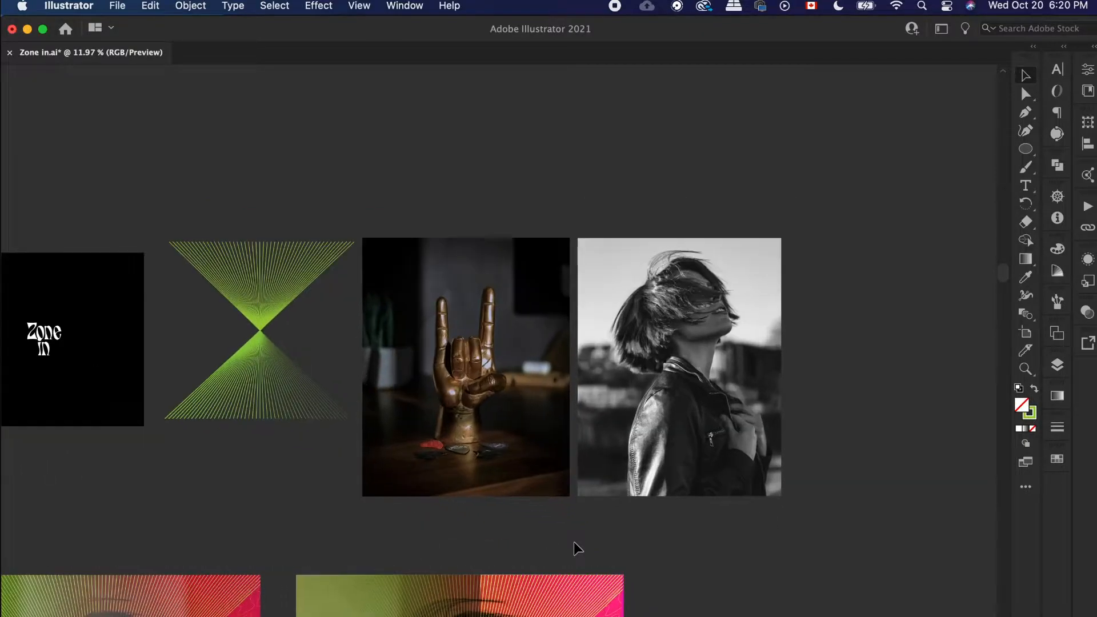
scroll(573, 321, "up", 2)
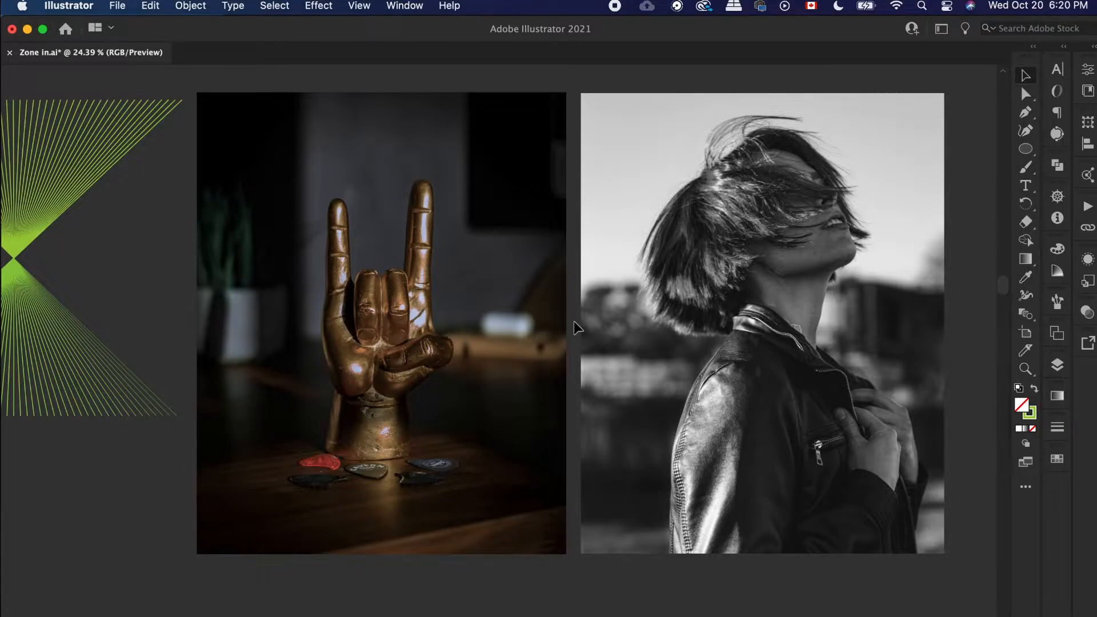
scroll(573, 321, "down", 1, "alt")
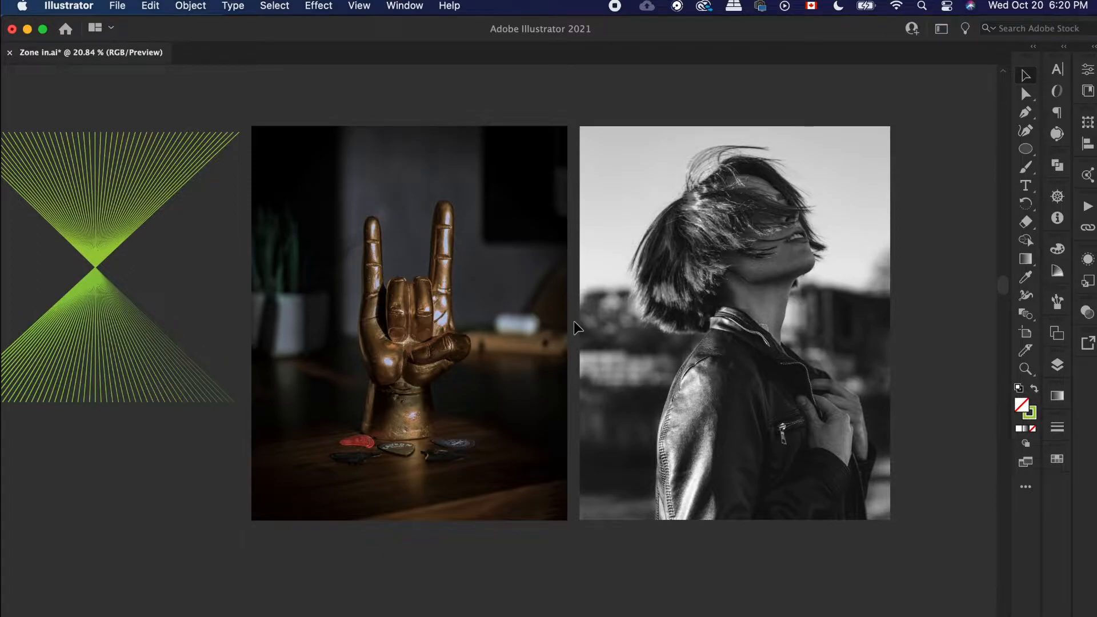
Step: Review the source elements together with the three compositions and check the document's color mode
scroll(574, 321, "down", 4)
scroll(573, 321, "down", 2)
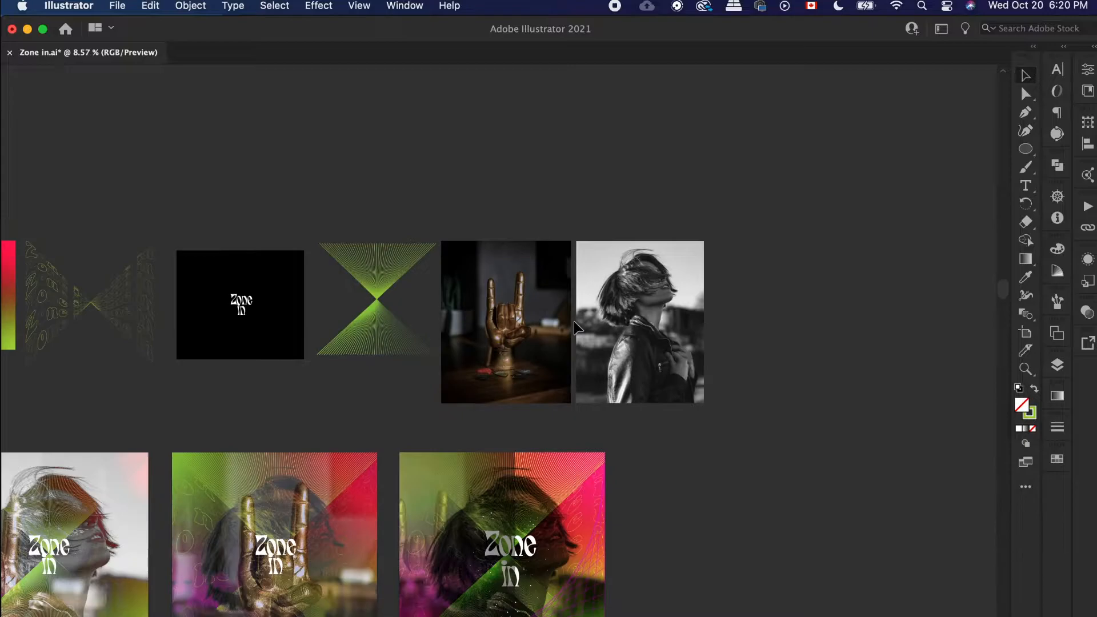
scroll(574, 321, "left", 3)
scroll(573, 322, "left", 3)
scroll(574, 322, "down", 3)
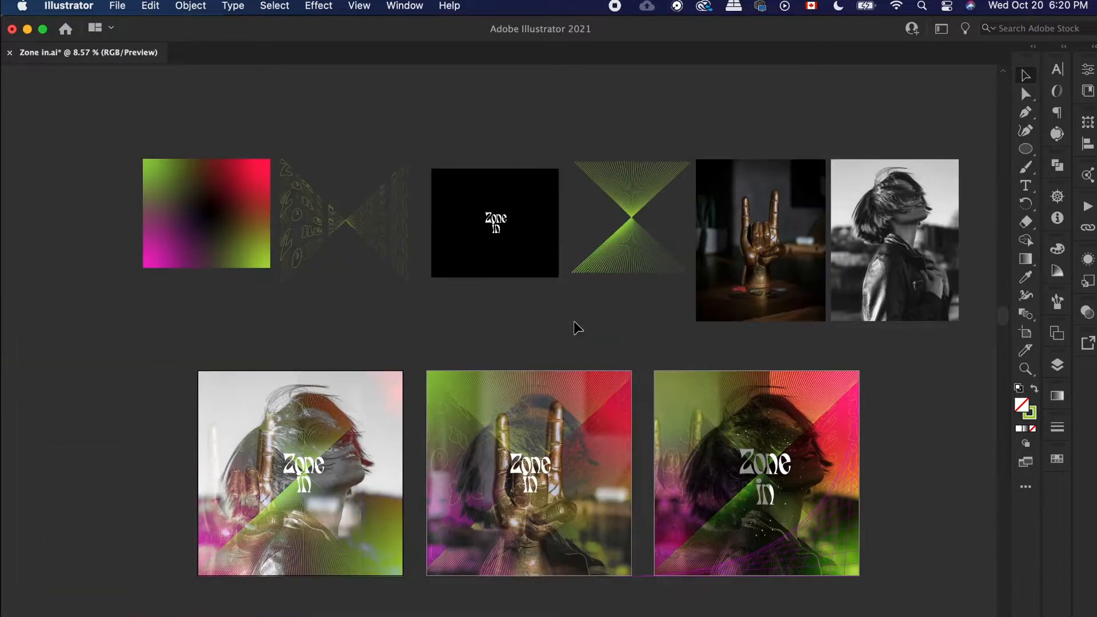
scroll(574, 322, "down", 3)
scroll(513, 478, "down", 1)
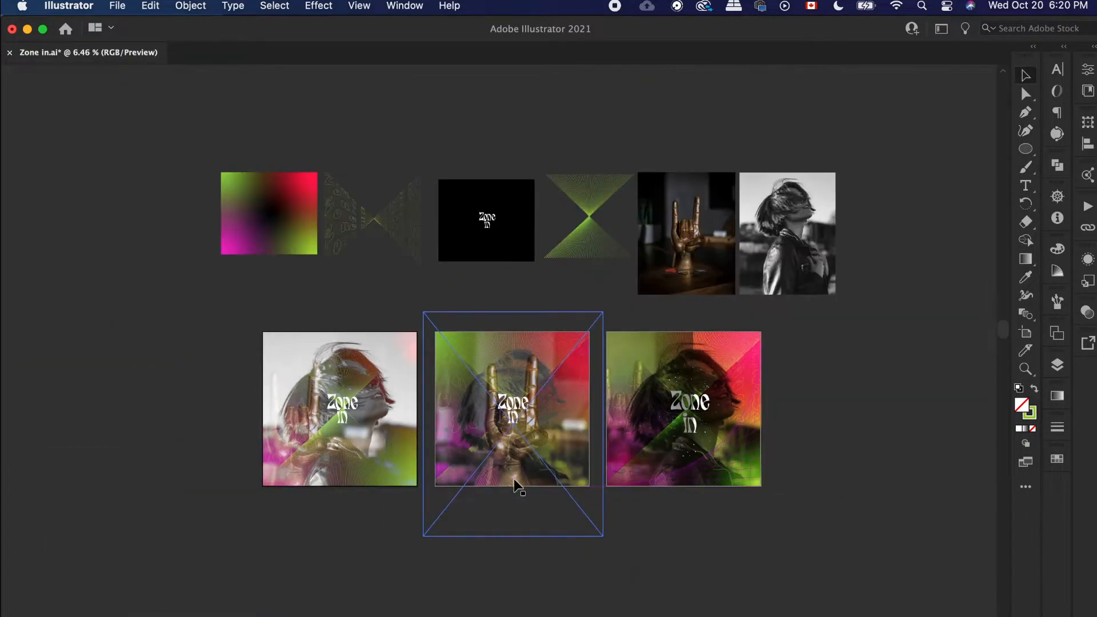
left_click(118, 5)
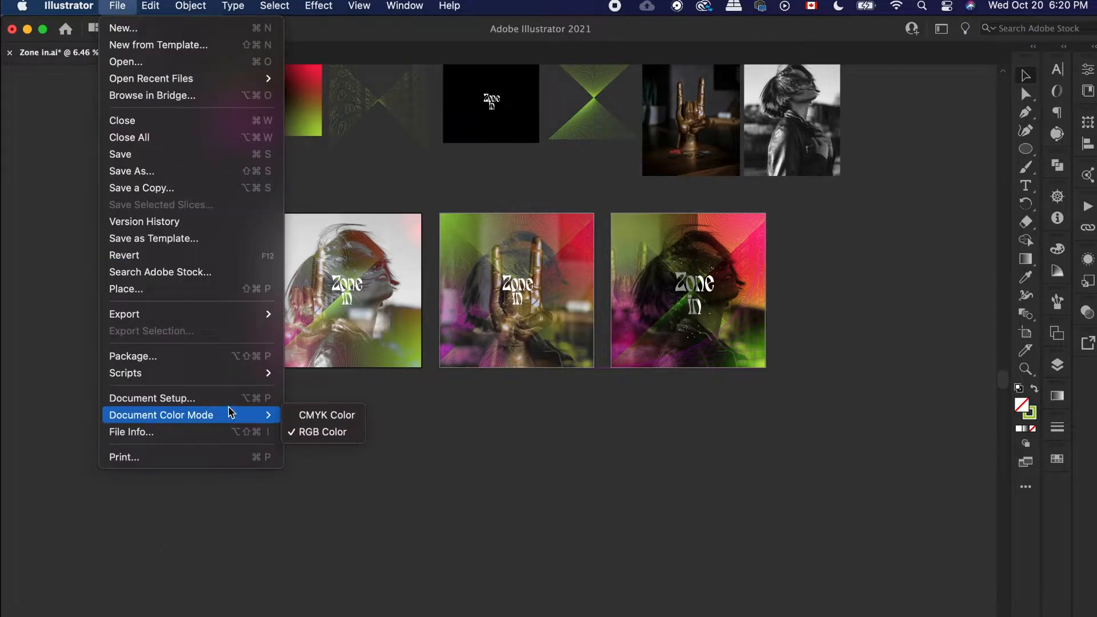
left_click(758, 306)
Step: Show the list of artboards and add a new blank artboard beside the third composition
left_click(759, 307)
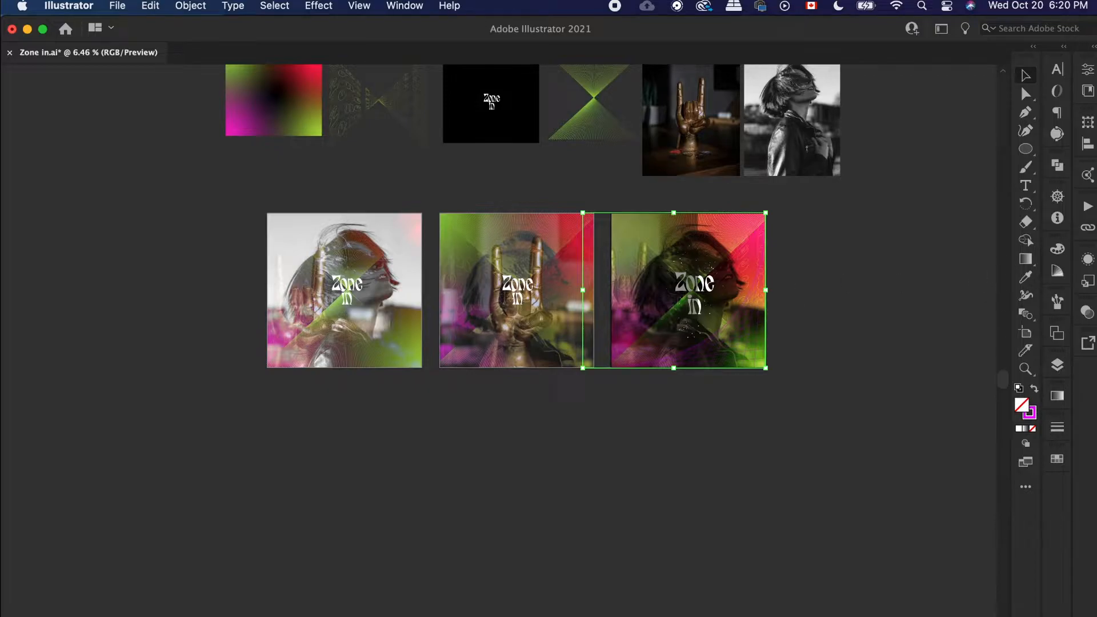
left_click(1056, 337)
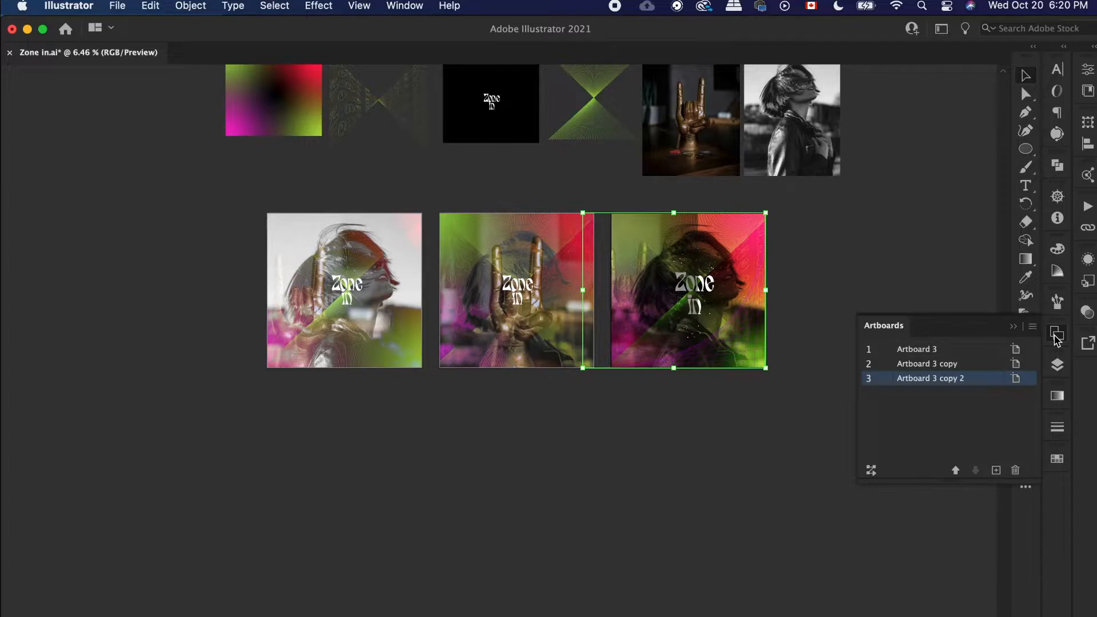
left_click(412, 5)
left_click(412, 5)
left_click(995, 470)
scroll(598, 351, "left", 6)
scroll(599, 352, "down", 2)
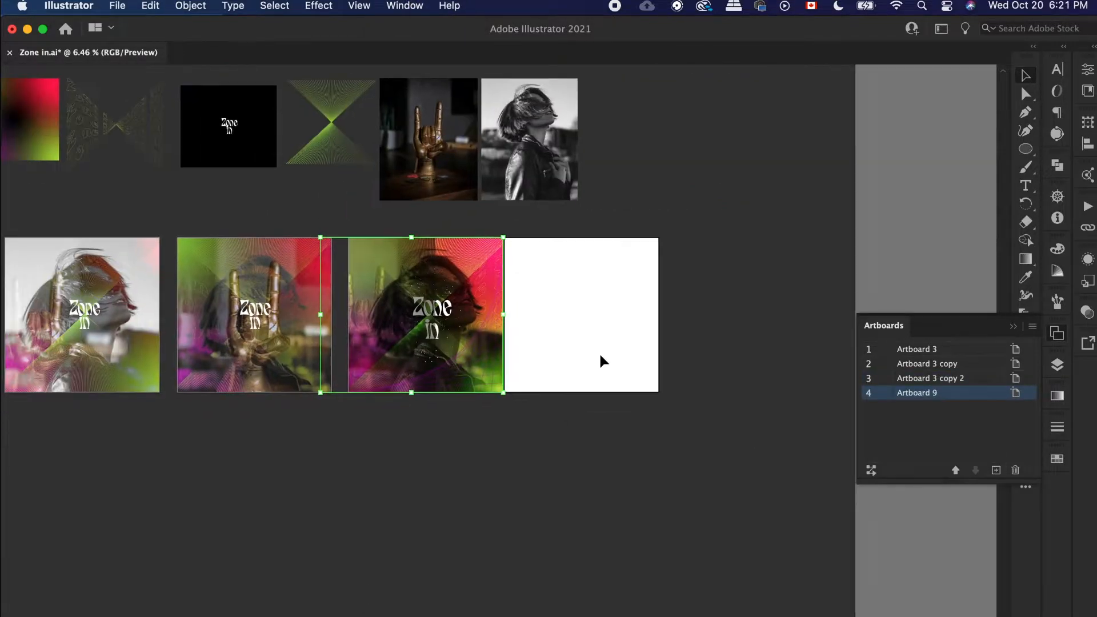
Step: Switch to artboard editing and move the blank artboard below the first composition, aligned with its left edge
left_click(767, 324)
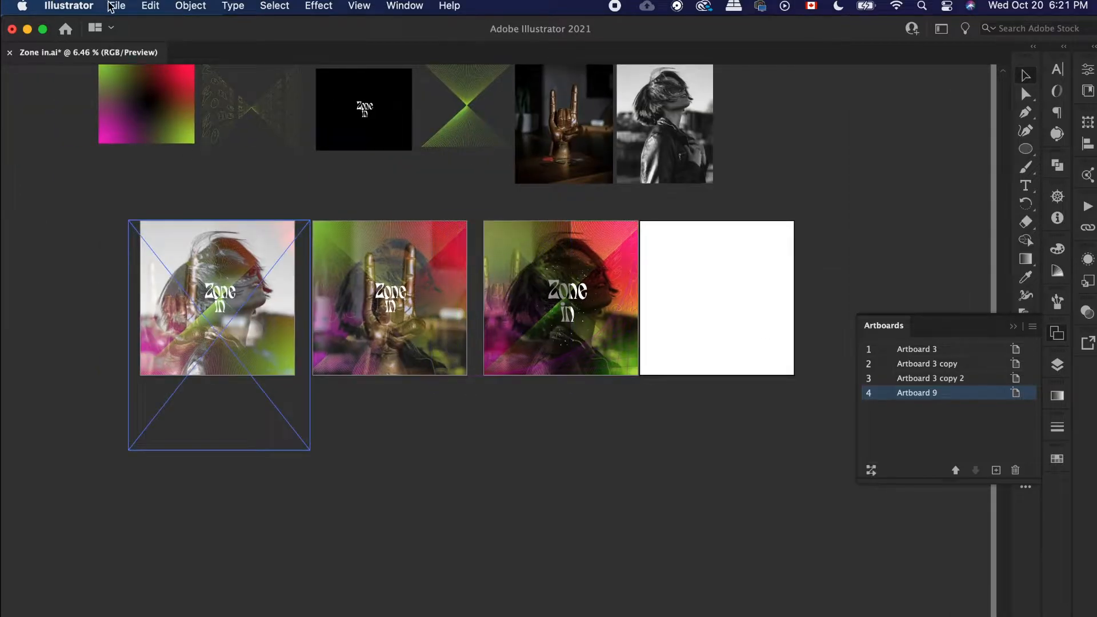
left_click(111, 6)
left_click(178, 398)
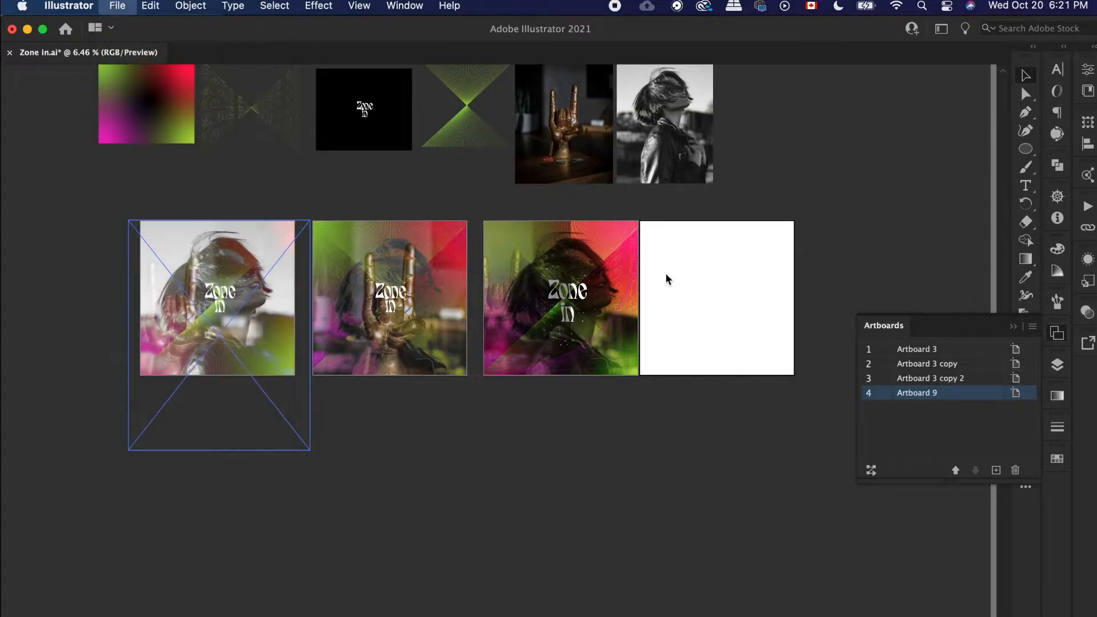
left_click(847, 239)
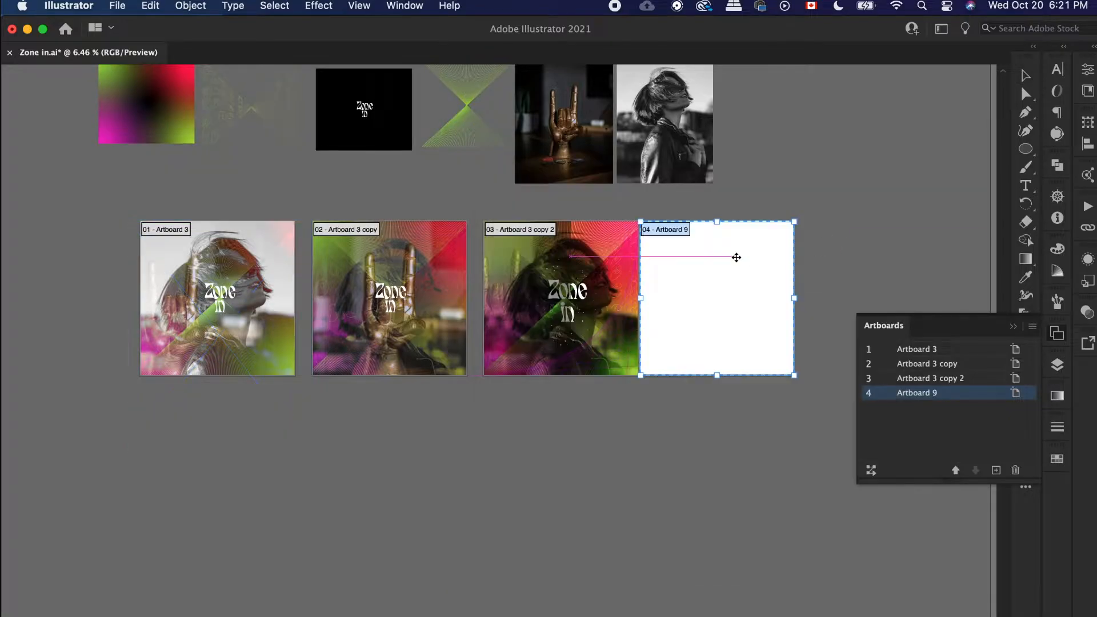
scroll(736, 257, "down", 2)
scroll(736, 257, "left", 2)
left_click_drag(748, 244, 246, 462)
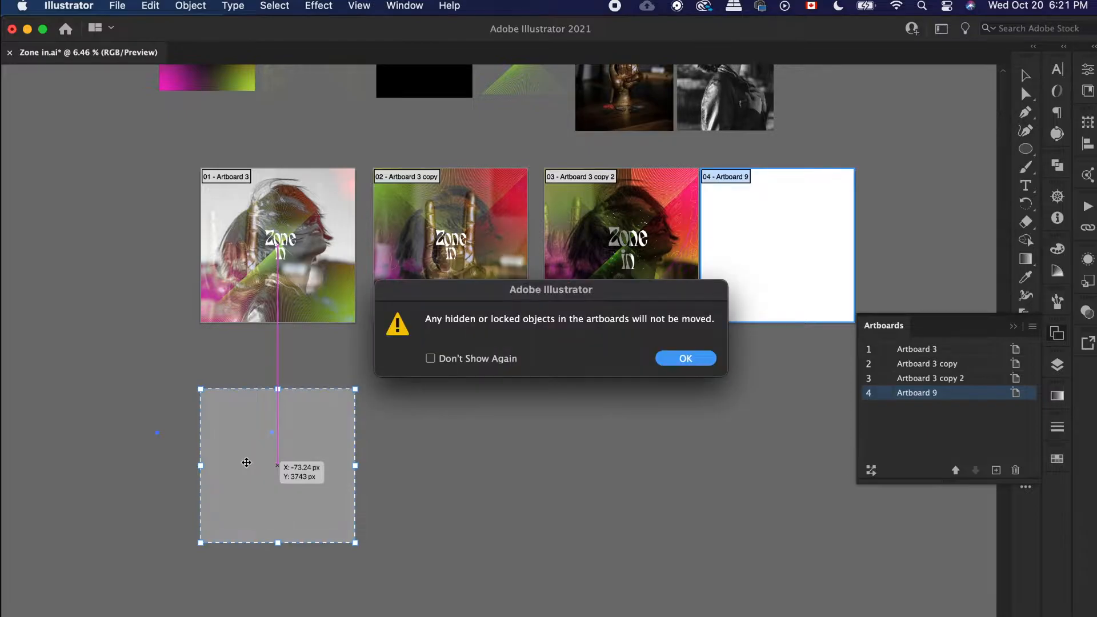
left_click(681, 358)
scroll(165, 456, "up", 2)
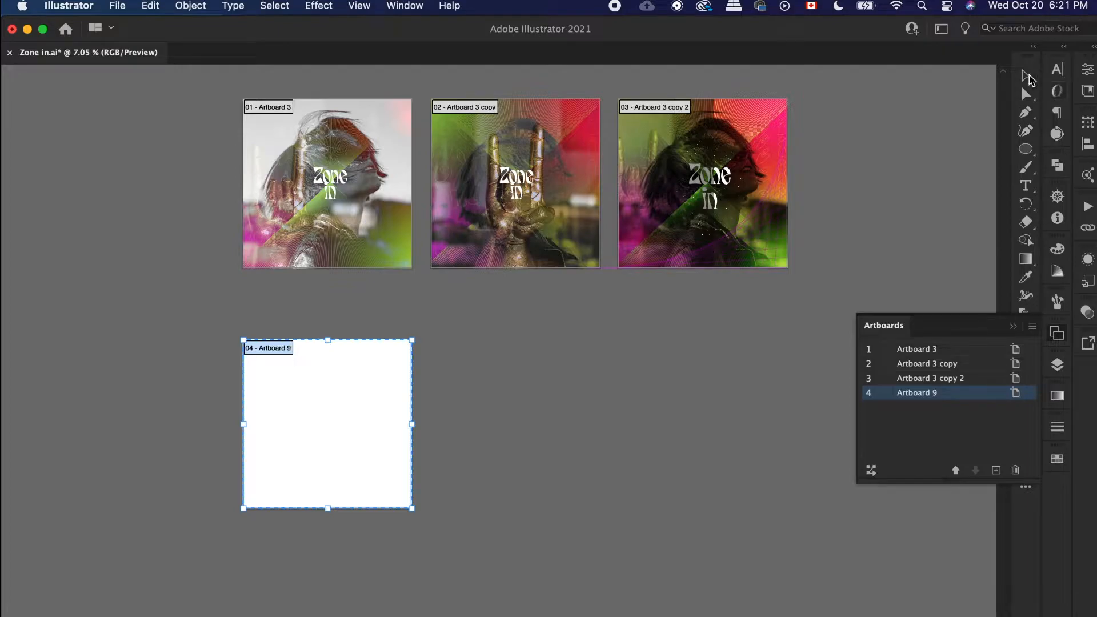
left_click(1026, 78)
scroll(237, 436, "down", 3)
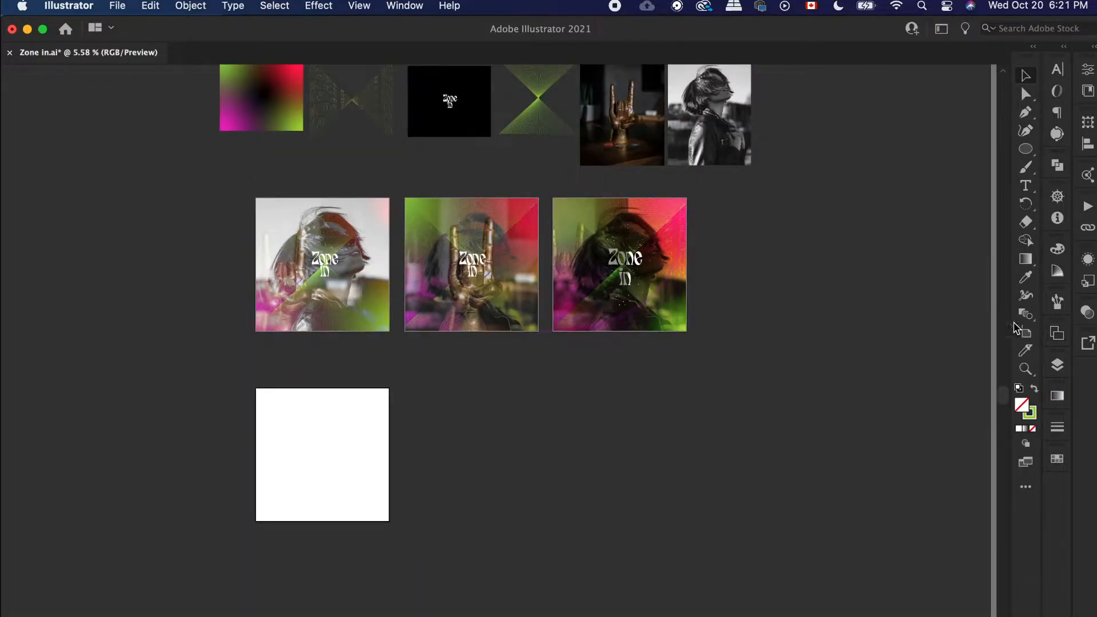
left_click(1012, 326)
Step: Draw a rectangle with the Rectangle tool that covers the whole blank artboard
scroll(335, 492, "up", 1)
scroll(335, 492, "up", 3)
scroll(838, 241, "left", 3)
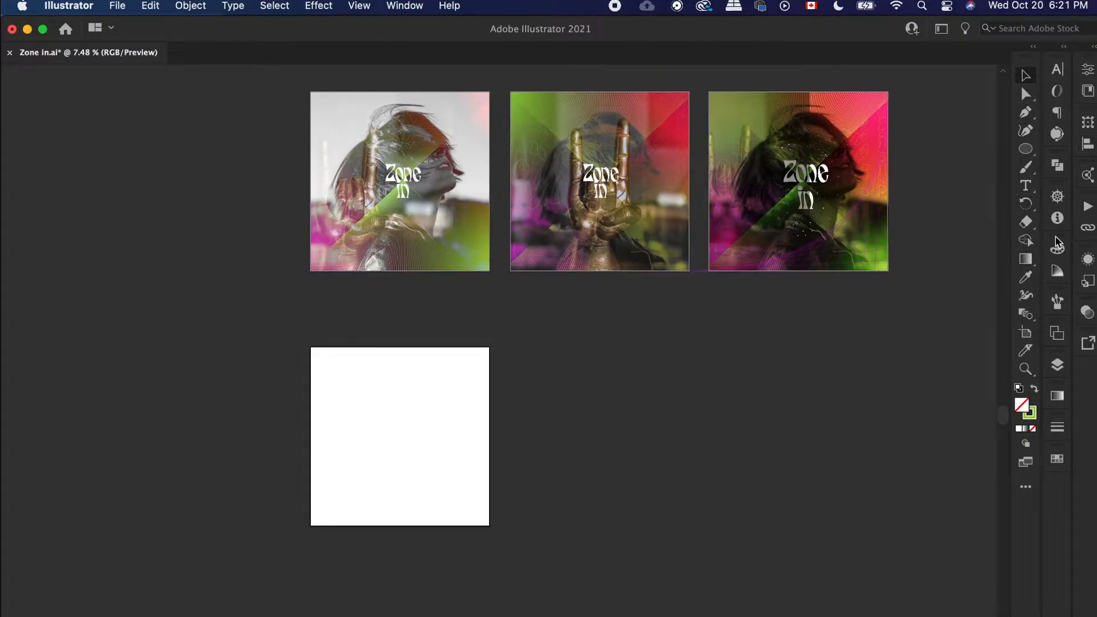
left_click(1025, 149)
left_click(968, 150)
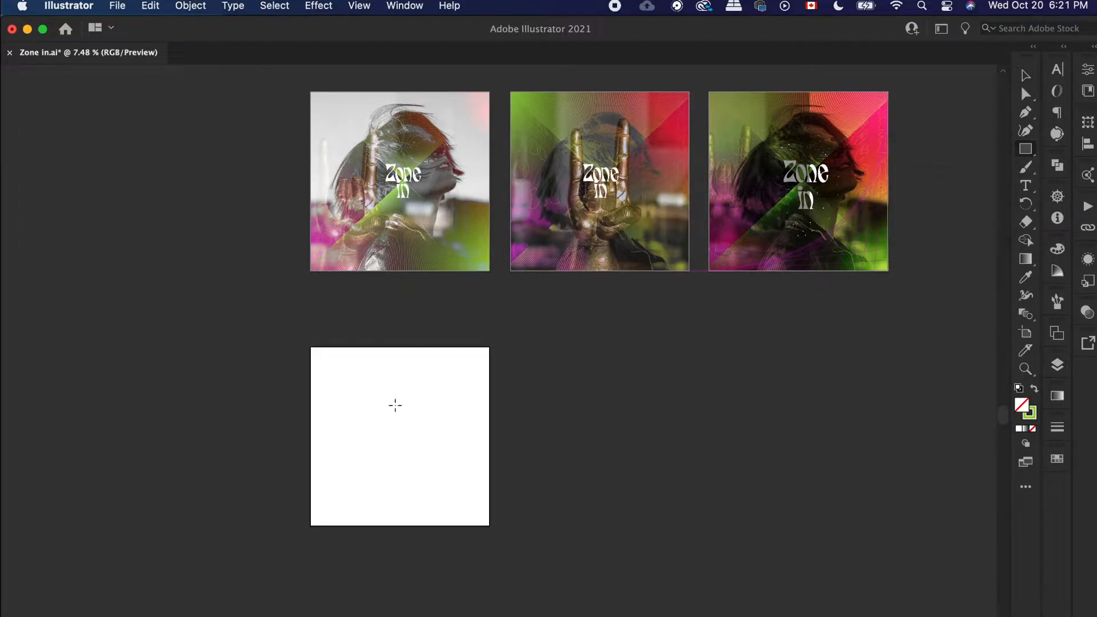
scroll(395, 403, "up", 2)
scroll(394, 404, "down", 4)
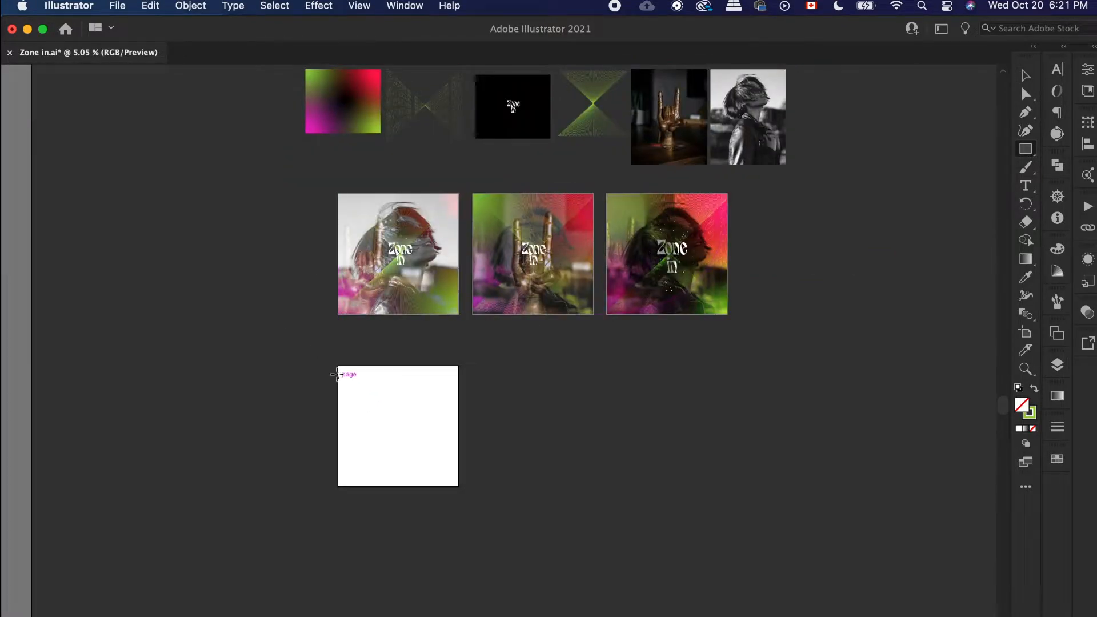
left_click_drag(338, 366, 461, 487)
scroll(420, 479, "up", 3)
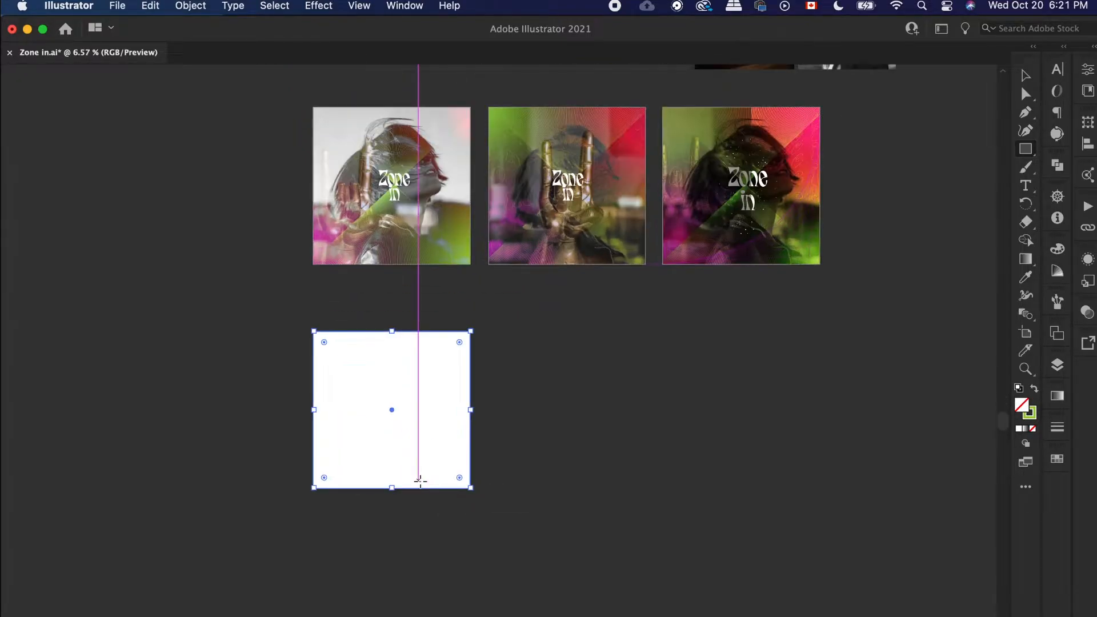
scroll(369, 450, "up", 1)
scroll(368, 450, "up", 2)
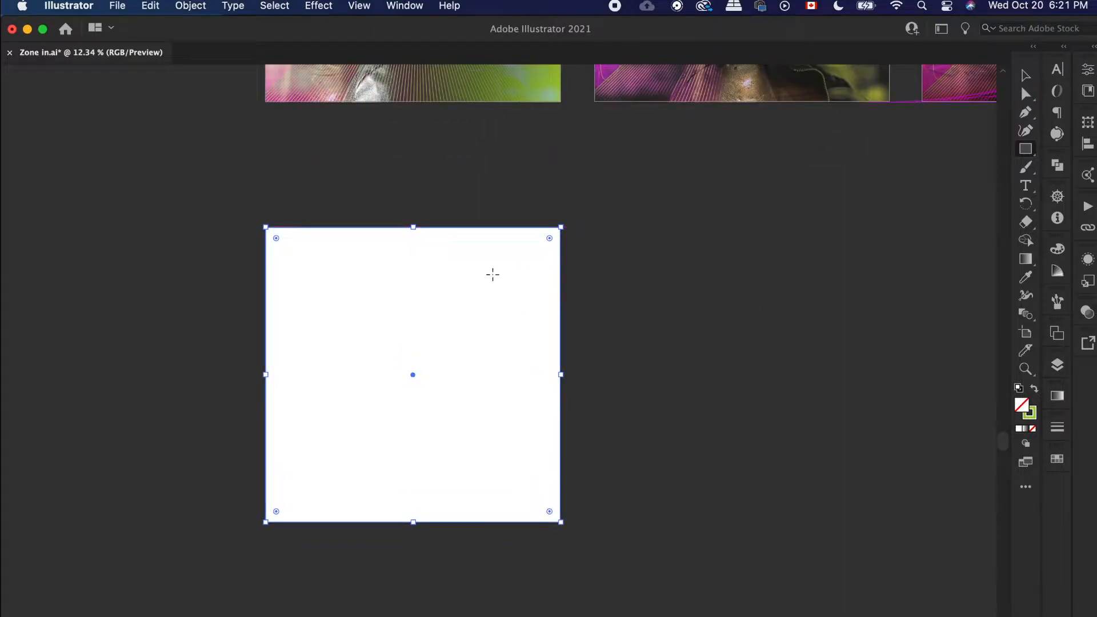
Step: Remove the stroke from the rectangle on the new artboard
left_click(1057, 397)
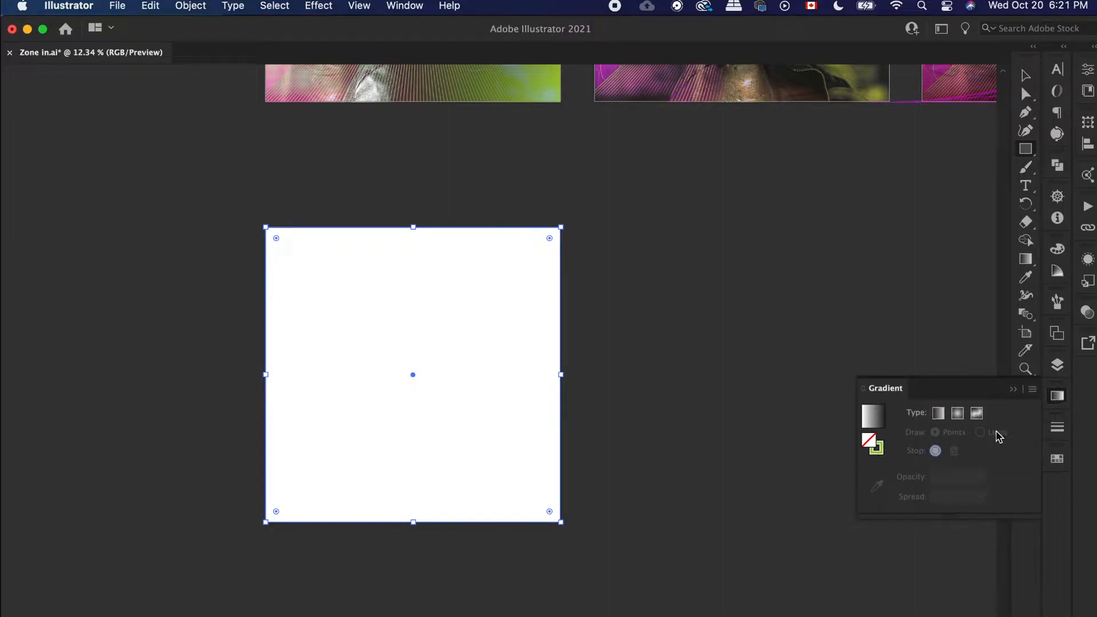
left_click(1014, 390)
left_click(1033, 415)
left_click(1035, 428)
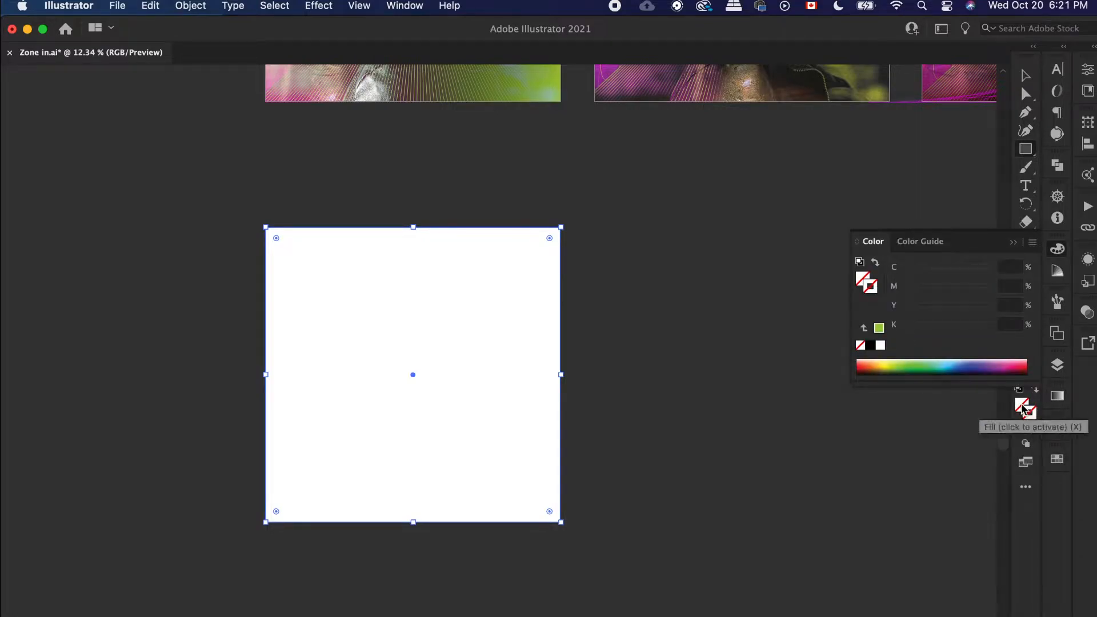
left_click(1013, 242)
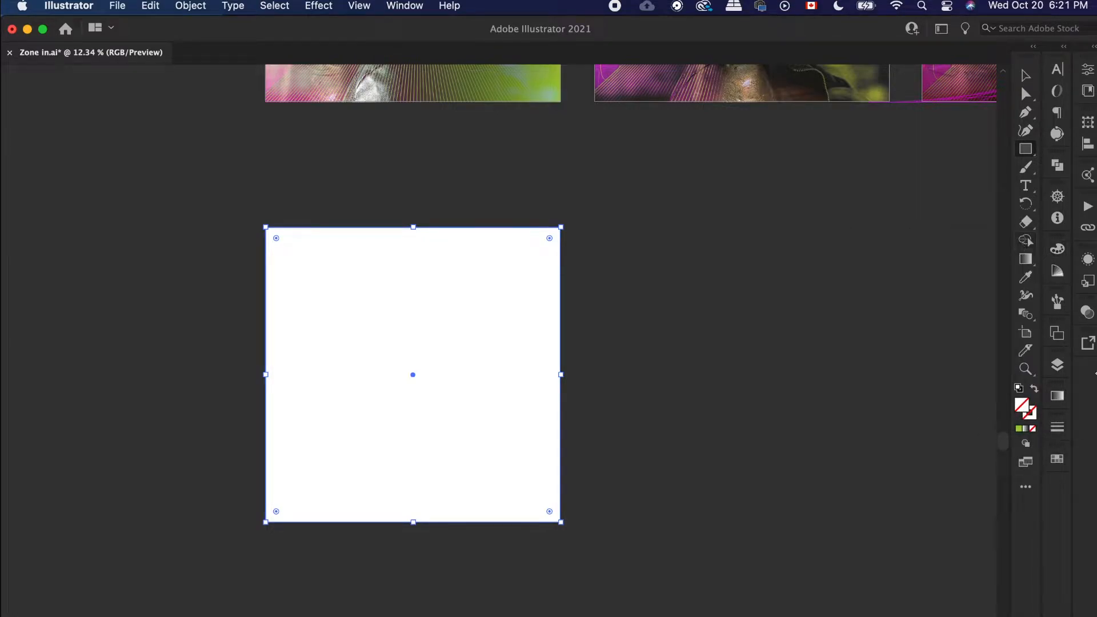
Step: Try to apply a freeform gradient to the rectangle while it has no fill
left_click(1057, 400)
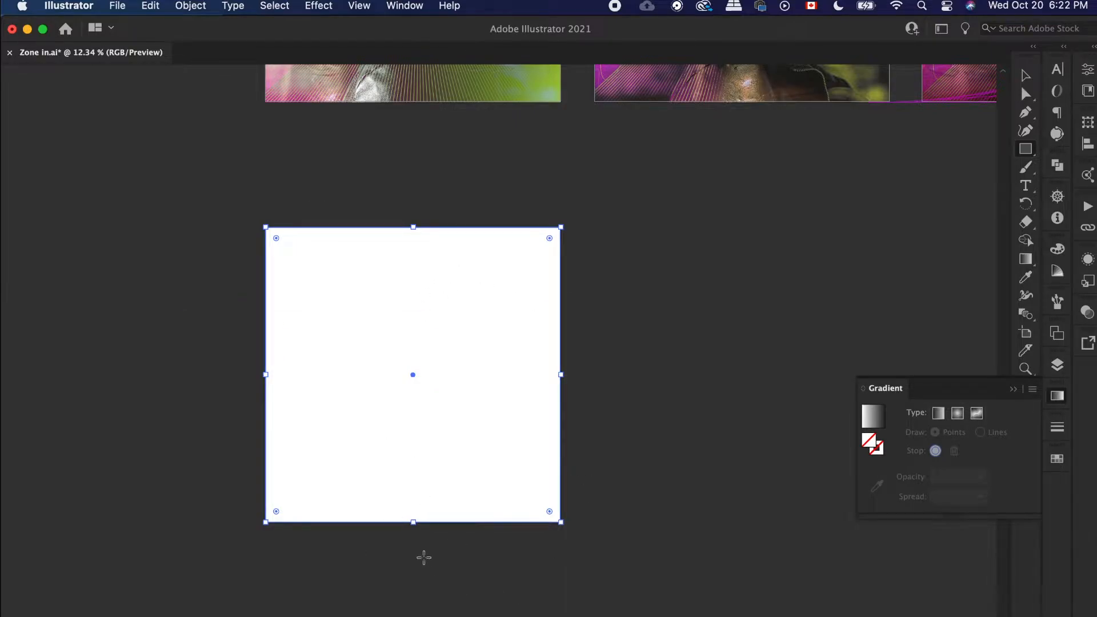
scroll(367, 476, "up", 2)
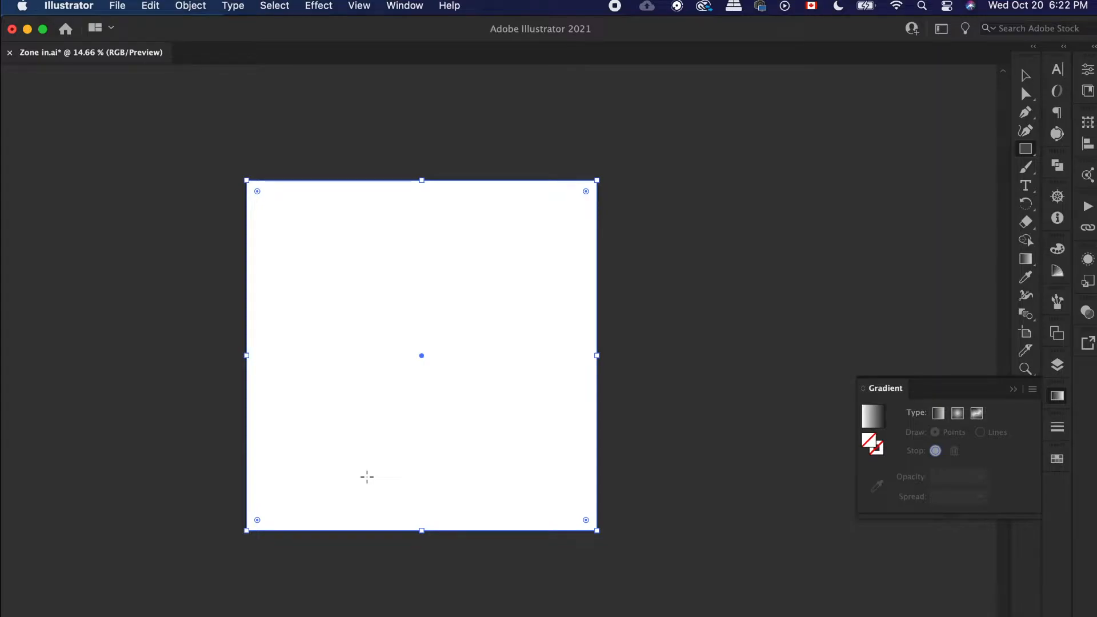
left_click(976, 413)
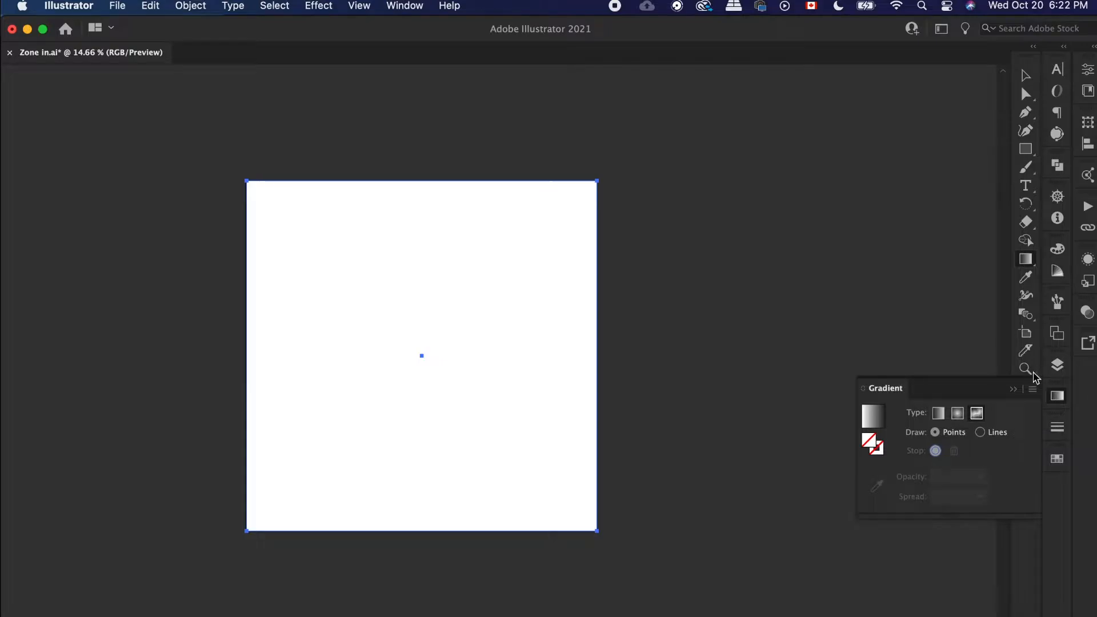
left_click(1013, 389)
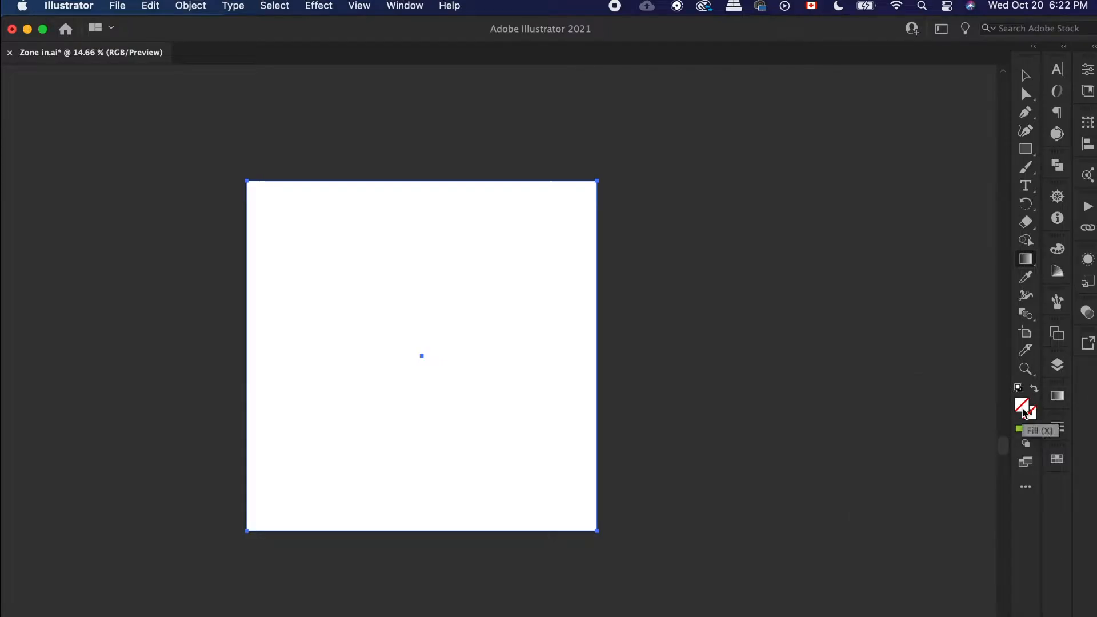
Step: Fill the rectangle with light purple d789e0 and convert that fill to a freeform gradient
double_click(1024, 409)
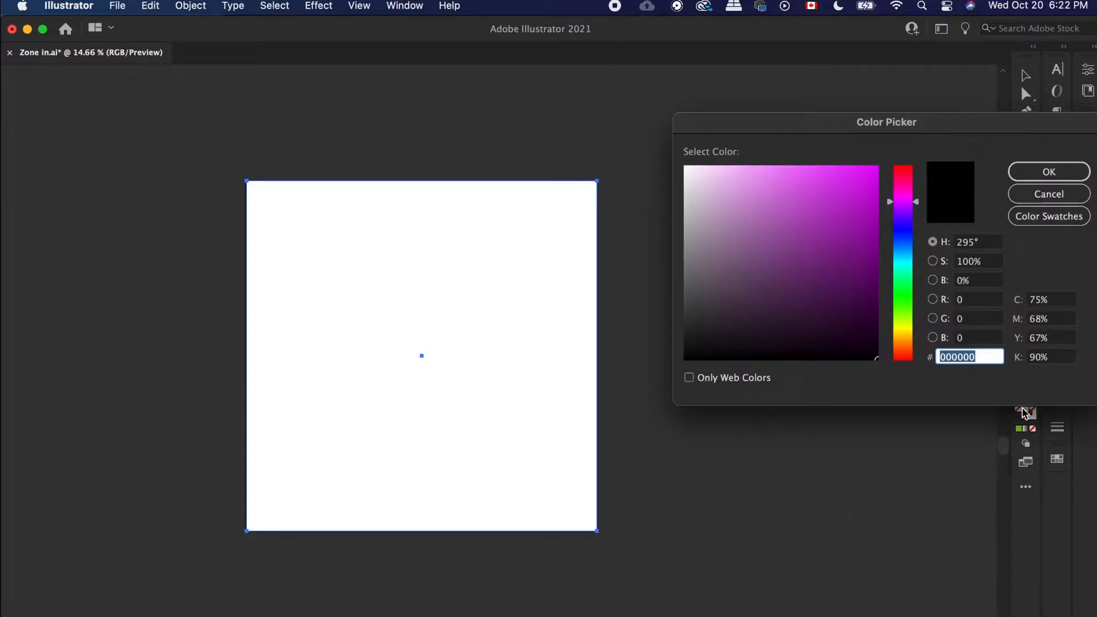
left_click(760, 185)
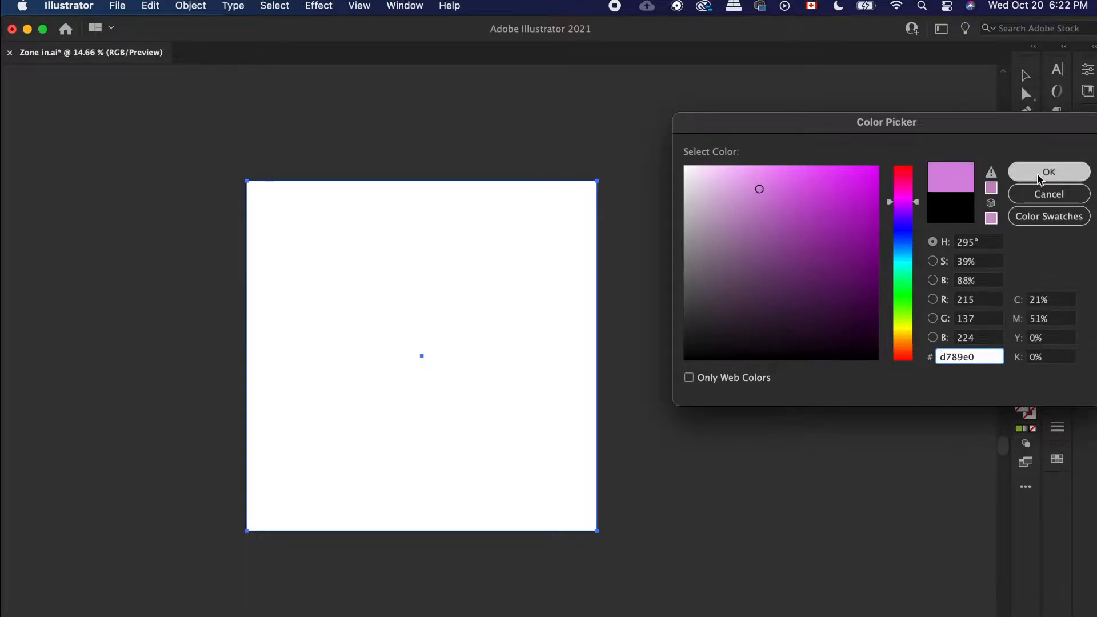
left_click(1038, 176)
left_click(1061, 402)
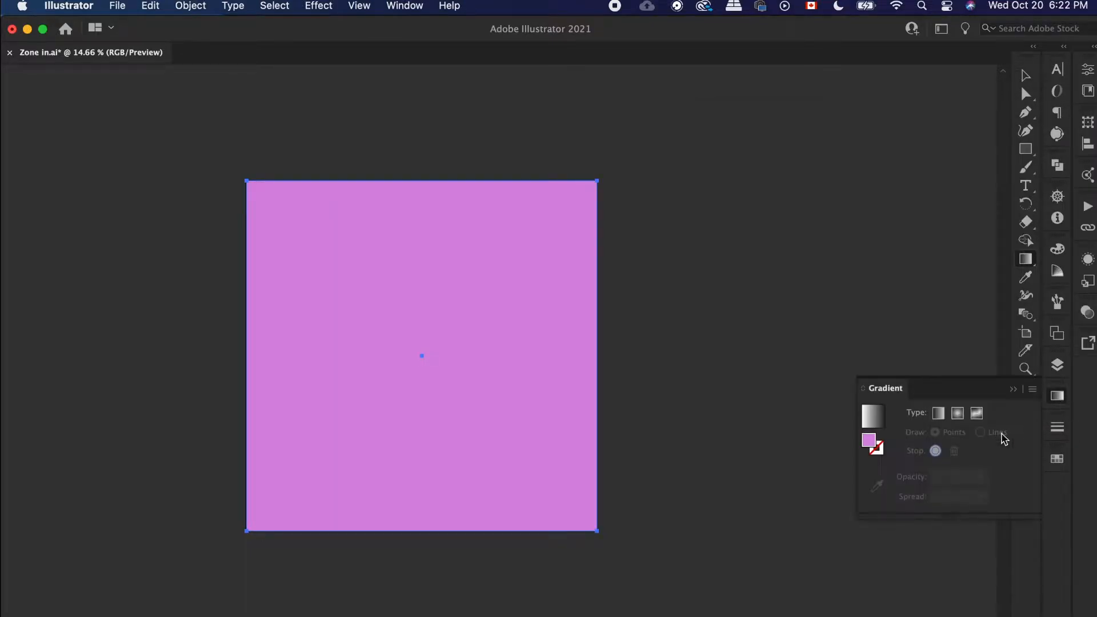
left_click(976, 414)
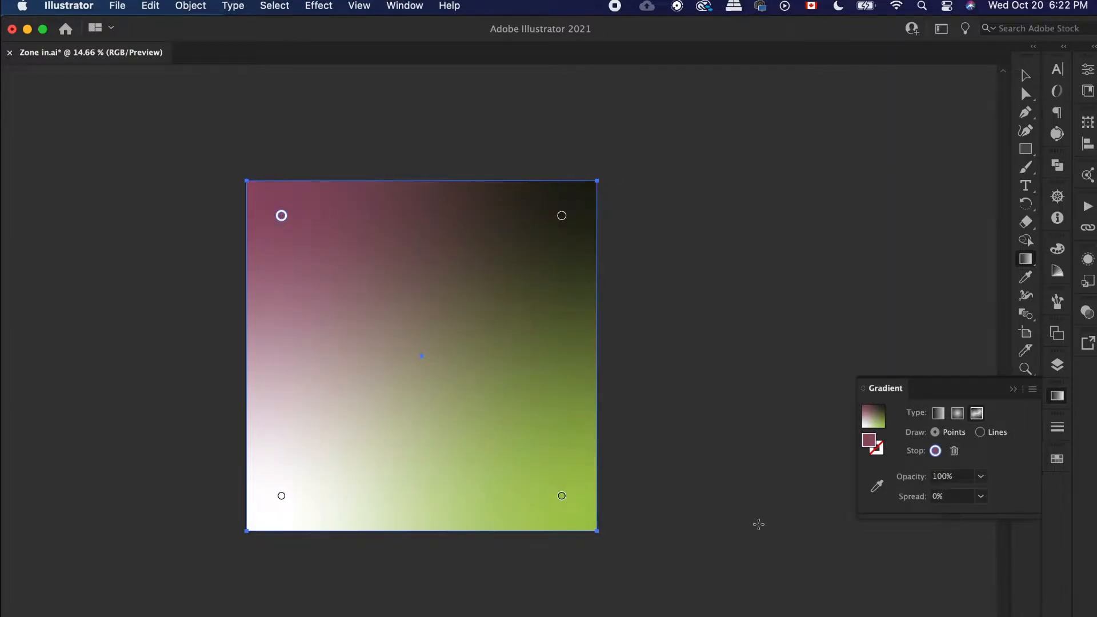
Step: Change the rectangle's upper-left gradient stop to bright green
scroll(759, 523, "down", 5)
scroll(758, 524, "down", 5)
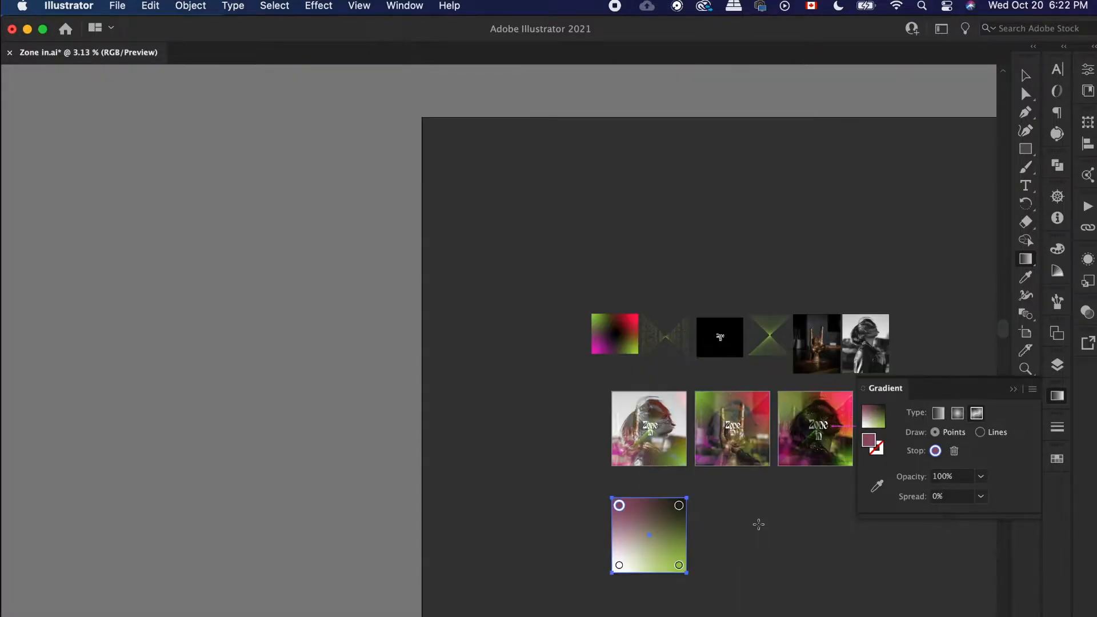
scroll(692, 539, "up", 2)
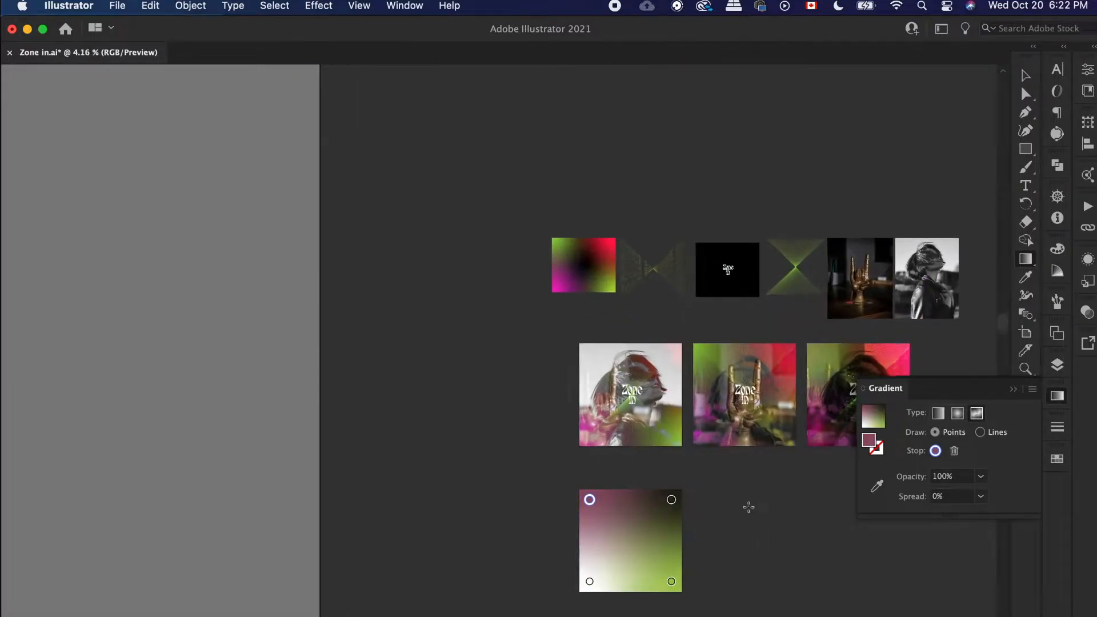
double_click(868, 440)
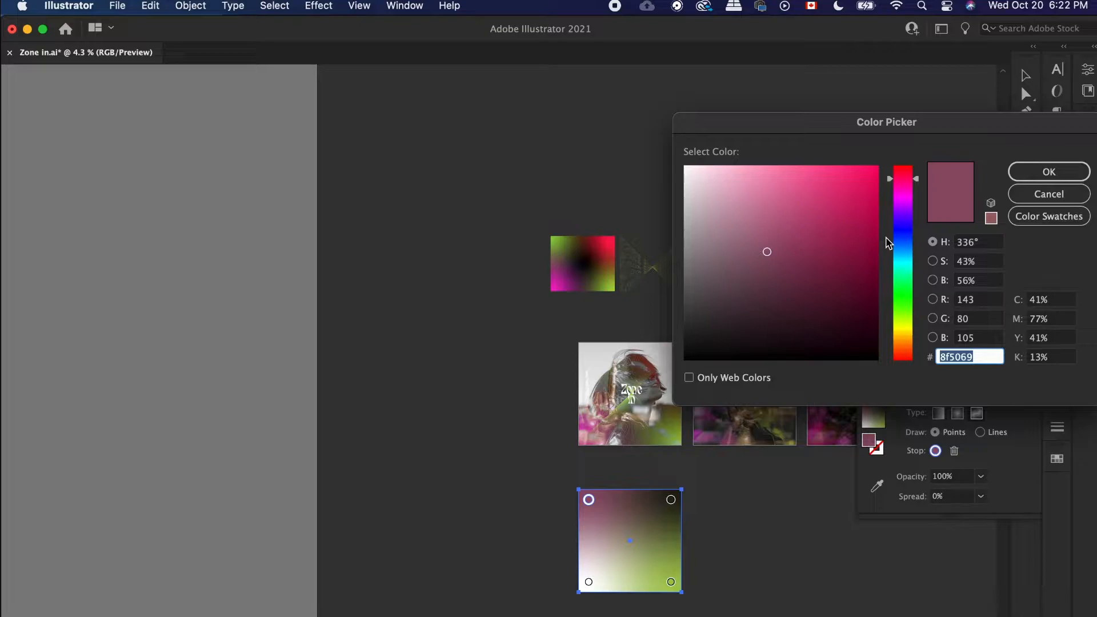
left_click(906, 299)
left_click_drag(873, 171, 905, 164)
left_click(1048, 171)
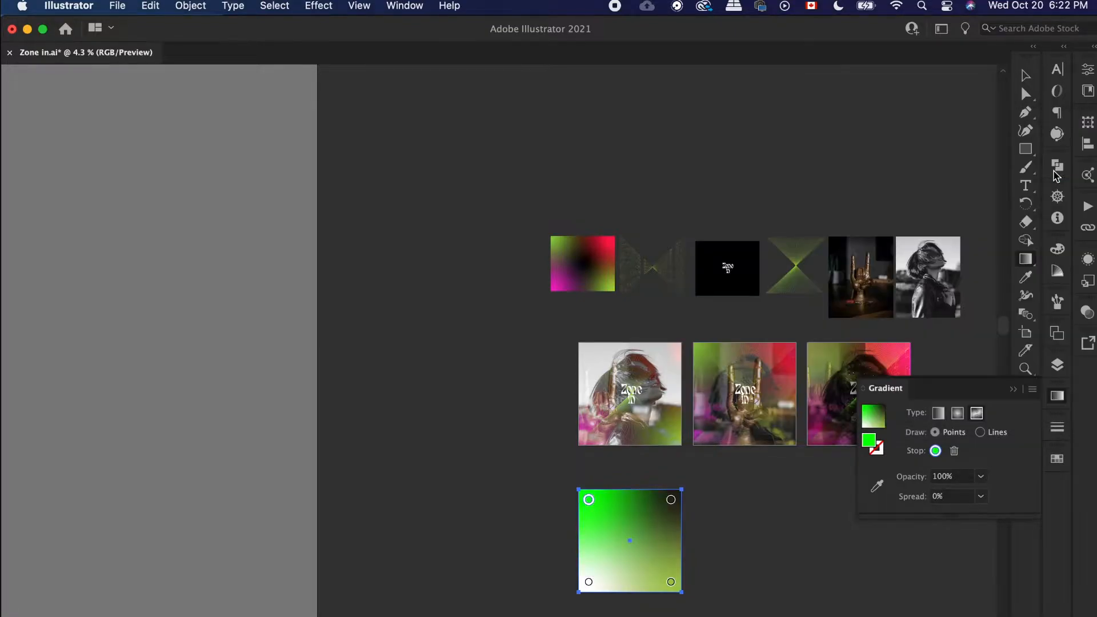
Step: Change the rectangle's upper-right gradient stop to pinkish red ff1d68
scroll(606, 594, "up", 1)
left_click(687, 477)
double_click(874, 445)
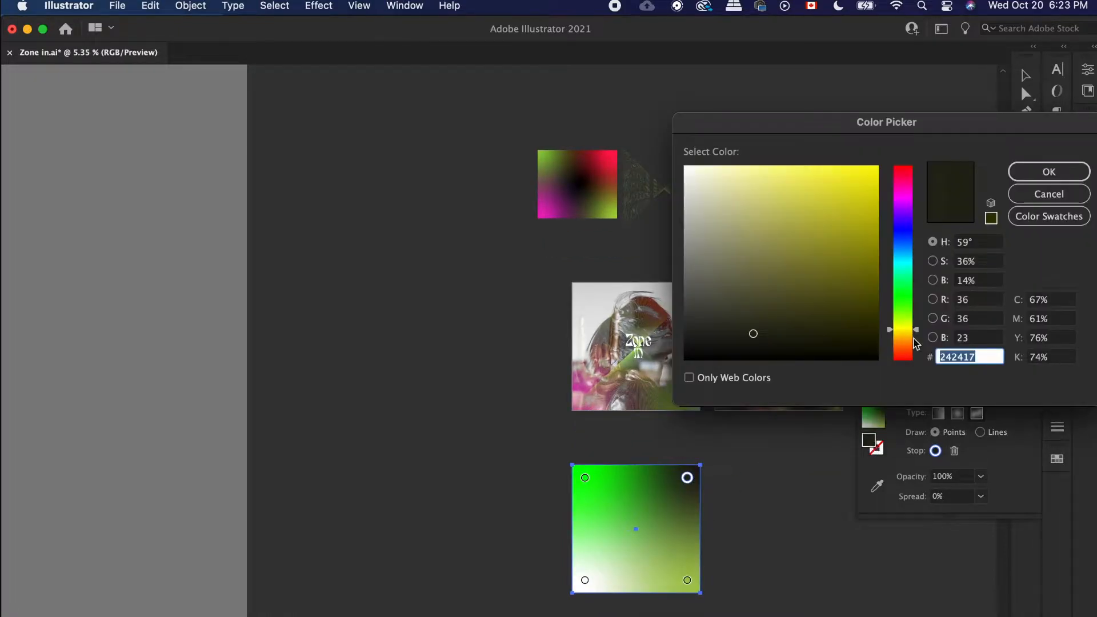
mouse_move(910, 182)
left_mouse_down()
mouse_move(881, 148)
mouse_move(908, 182)
mouse_move(855, 166)
left_mouse_up()
left_click_drag(913, 185, 913, 175)
left_click(1048, 172)
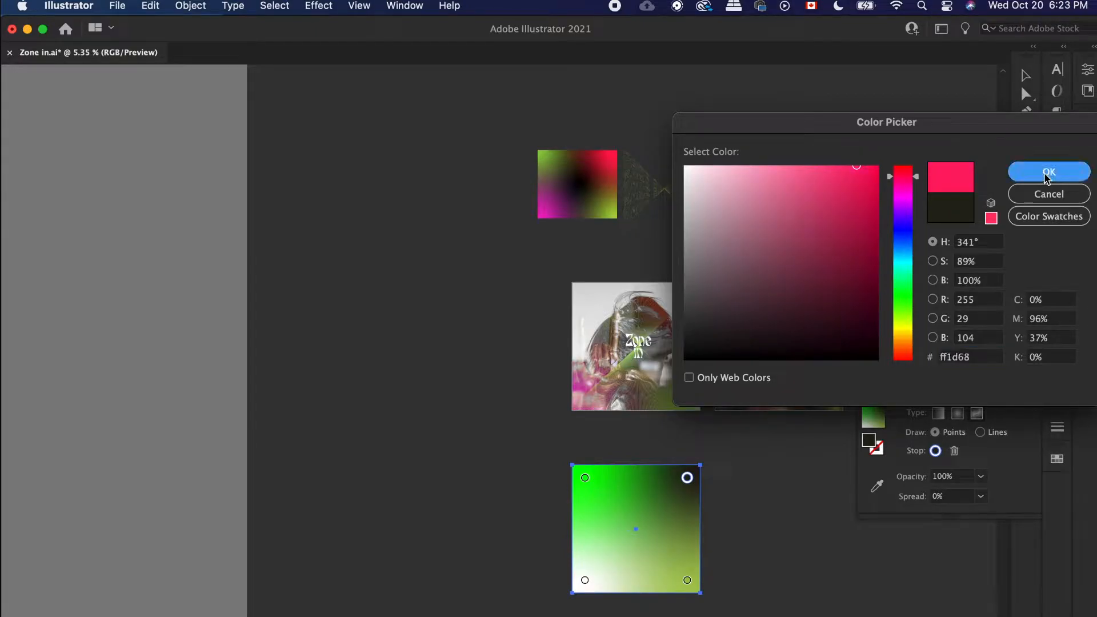
Step: Try to recolor the rectangle's lower-left gradient stop bright magenta, undo the color change, and reselect that stop
left_click(585, 580)
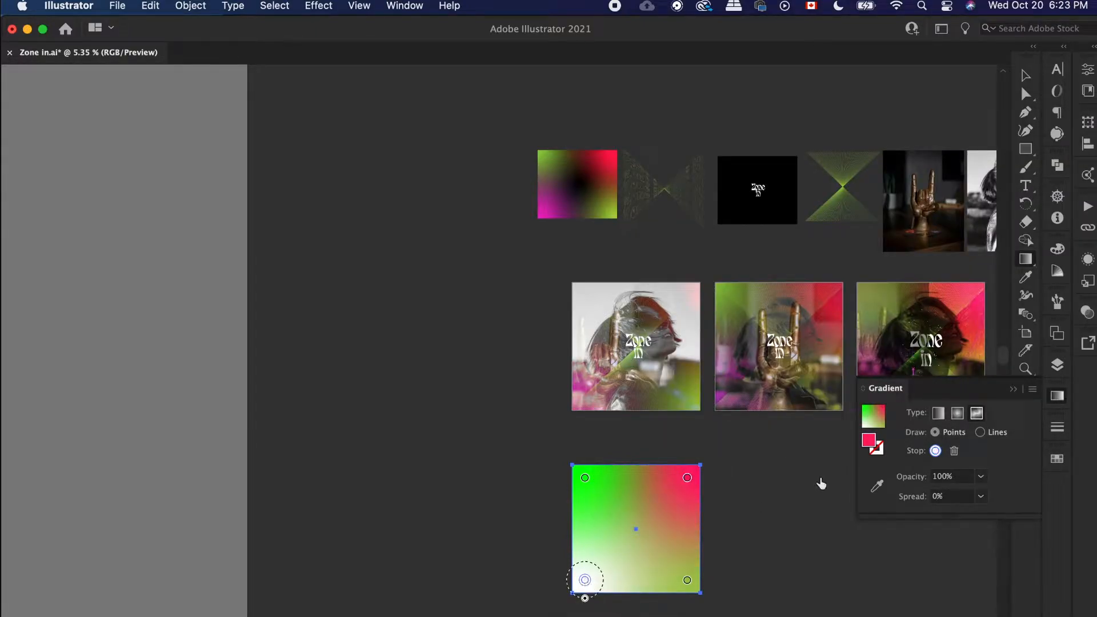
double_click(878, 446)
left_click(912, 197)
left_click_drag(880, 188, 886, 173)
left_click(1032, 172)
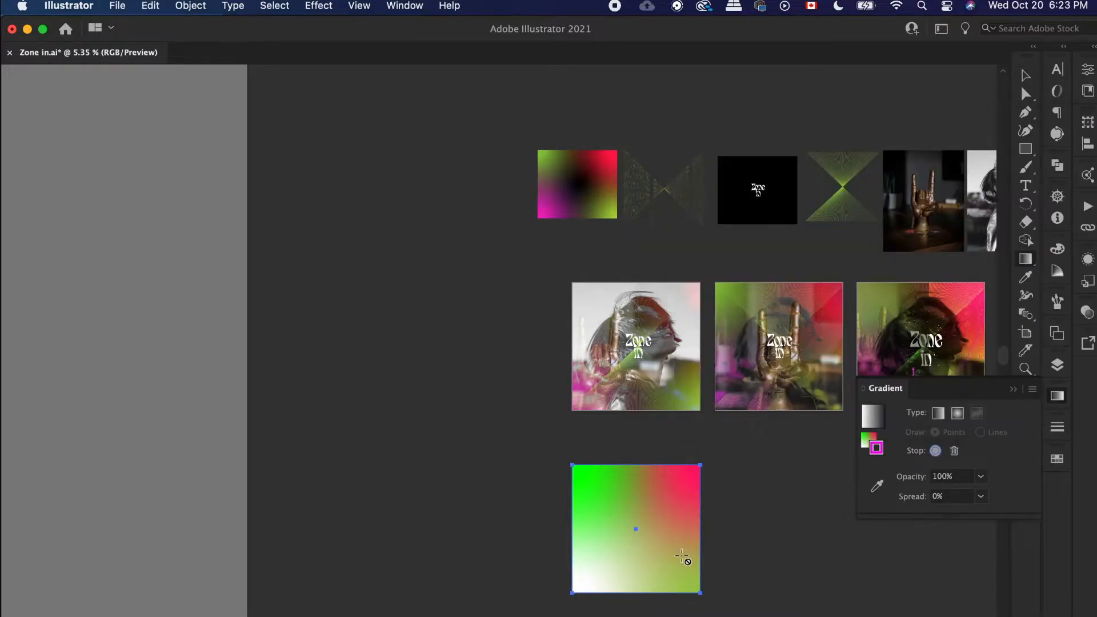
key("super+z")
left_click(867, 444)
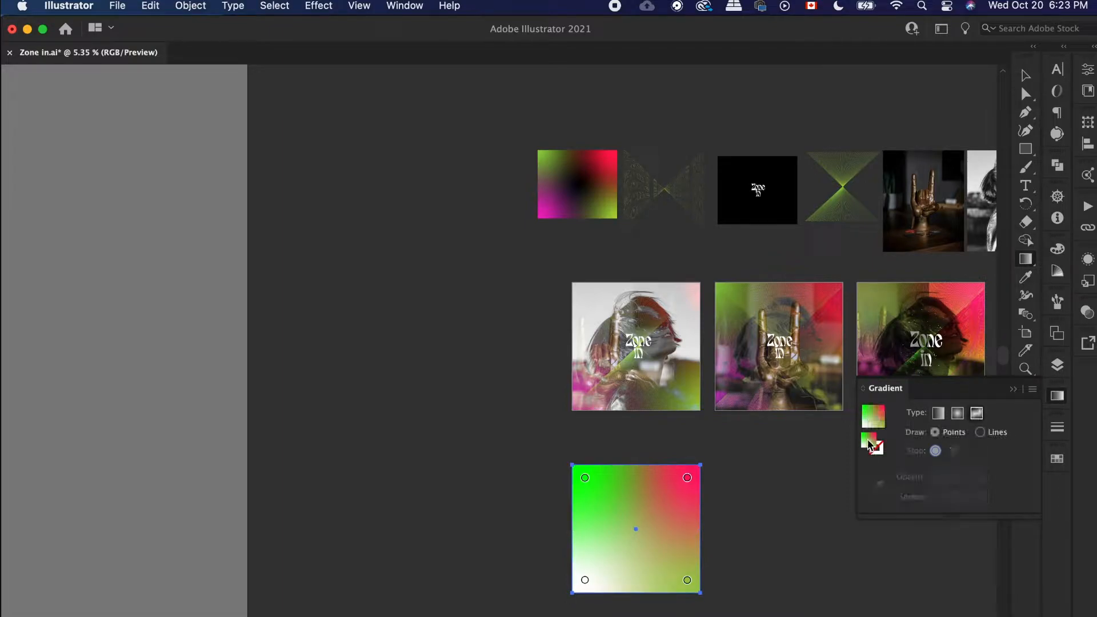
left_click(584, 579)
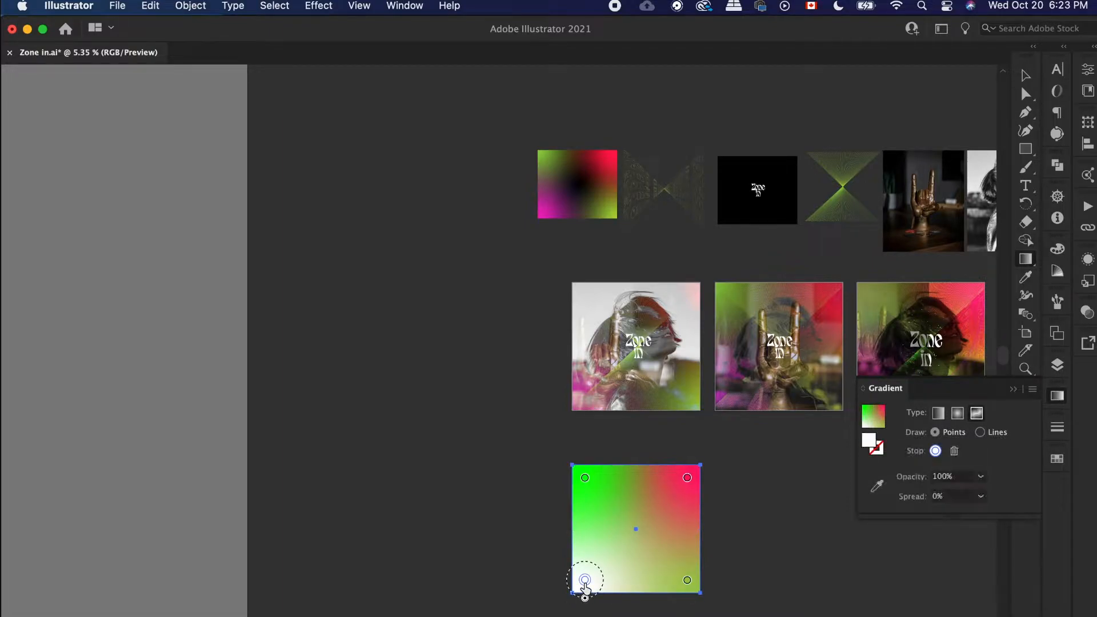
Step: Delete the gradient rectangle and place a copy of the existing green, red, magenta and black gradient on the blank artboard
left_click(1025, 75)
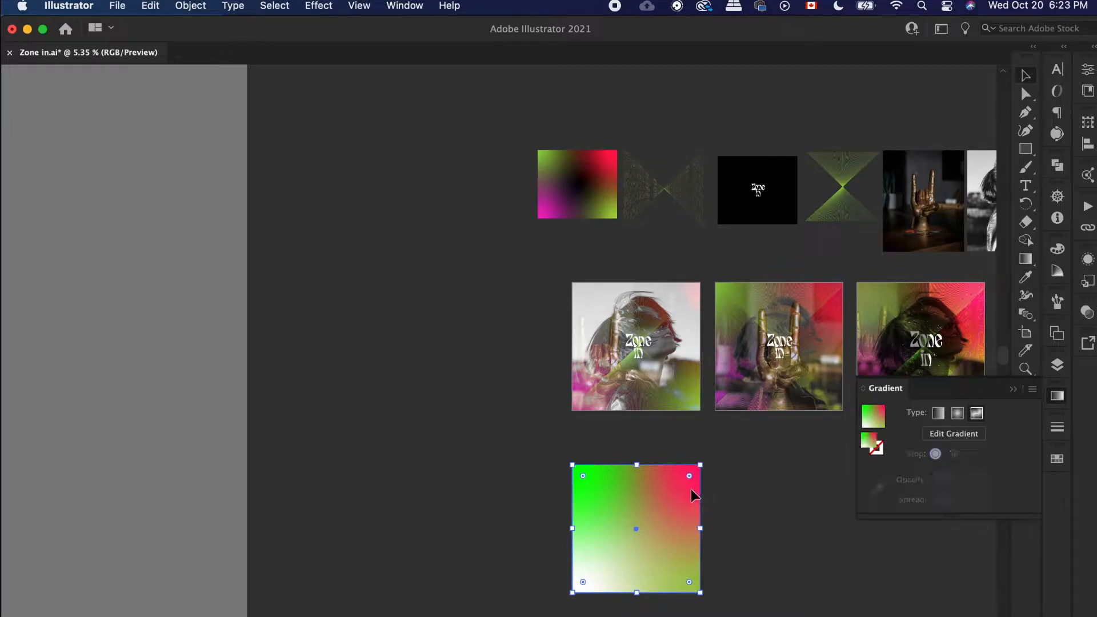
key("Delete")
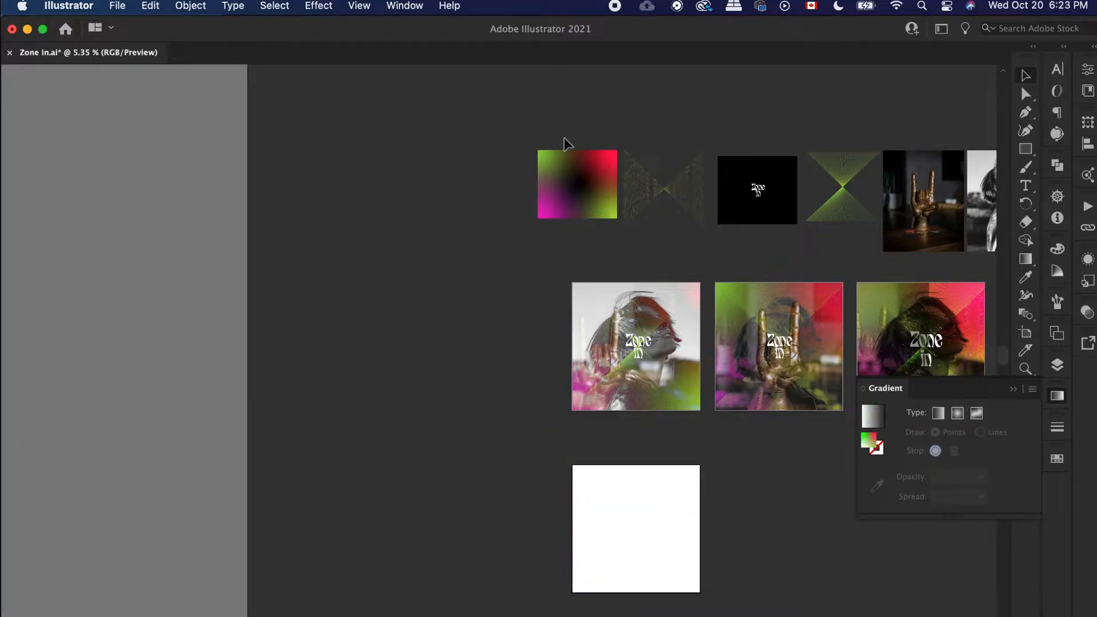
left_click_drag(568, 163, 629, 514)
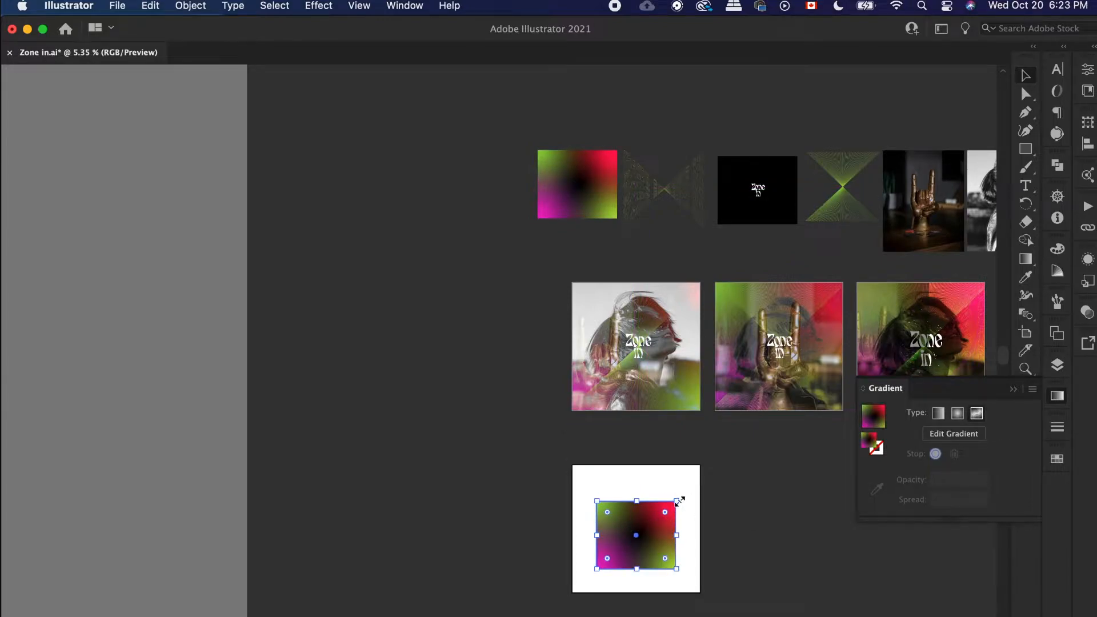
Step: Stretch the copied gradient rectangle outward until it fills the whole square artboard edge to edge
mouse_move(679, 500)
left_mouse_down()
mouse_move(706, 467)
mouse_move(693, 486)
left_mouse_up()
left_click_drag(596, 487, 573, 466)
left_click_drag(572, 569, 570, 593)
left_click_drag(694, 592, 703, 593)
scroll(669, 607, "up", 3)
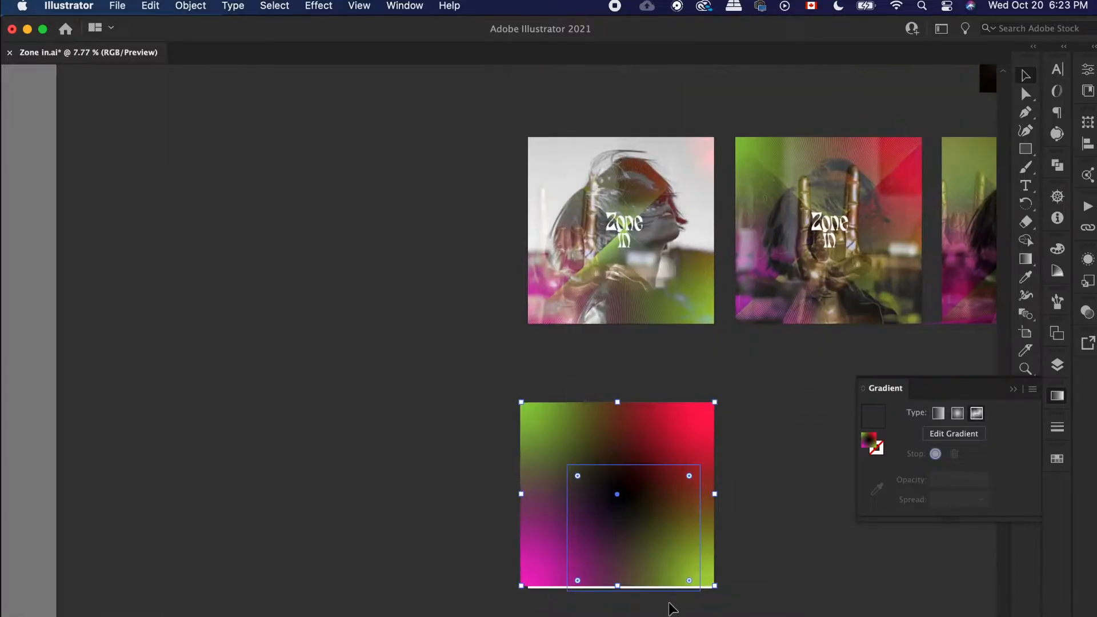
scroll(516, 588, "up", 2)
left_click_drag(492, 583, 501, 586)
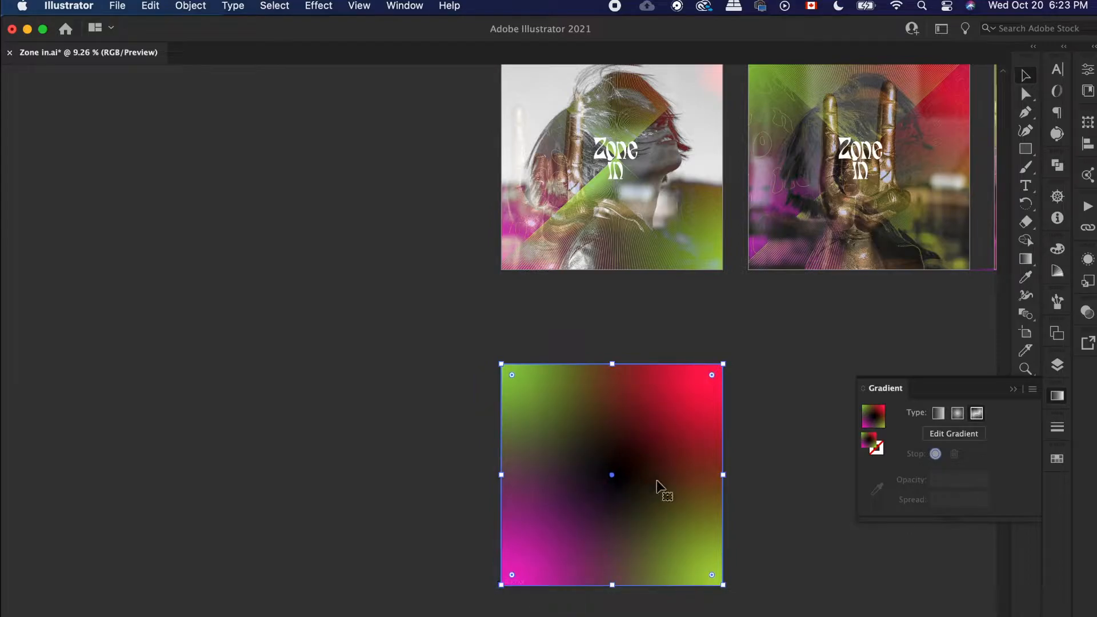
Step: Examine the gradient's color points and compare the filled artboard with the source layers and finished compositions
left_click(945, 434)
left_click(619, 474)
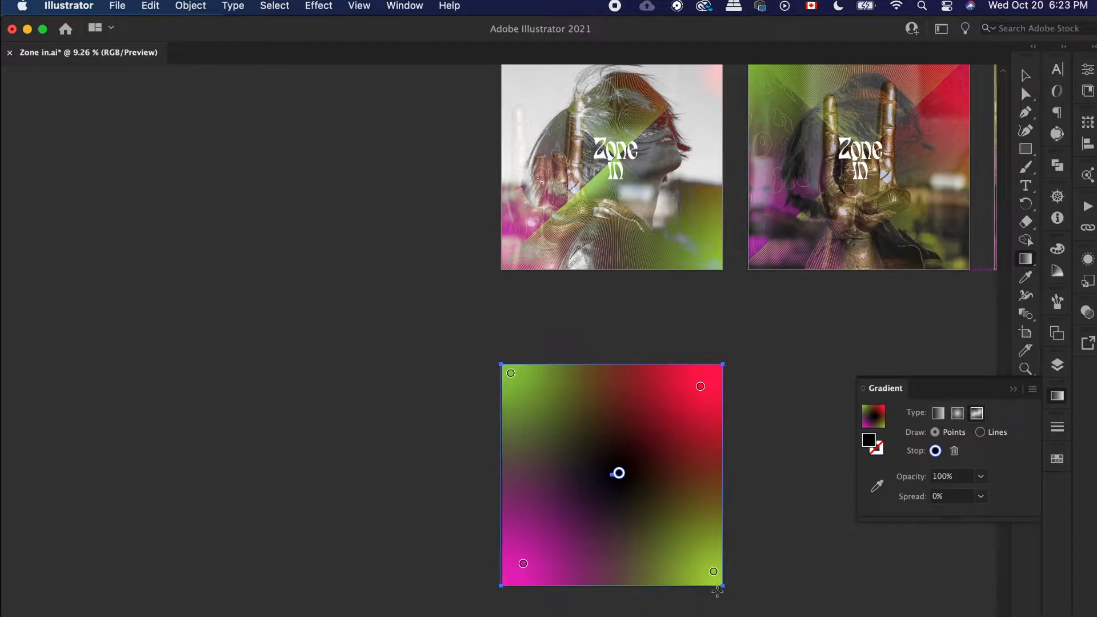
left_click(1025, 75)
left_click(766, 472)
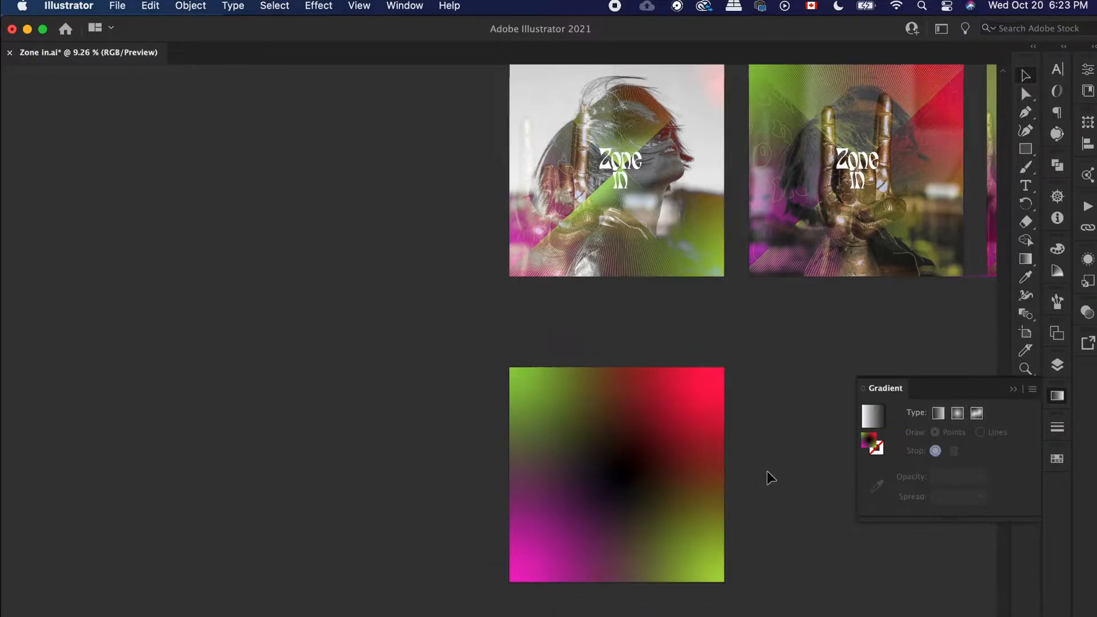
scroll(767, 471, "down", 5)
scroll(766, 470, "right", 3)
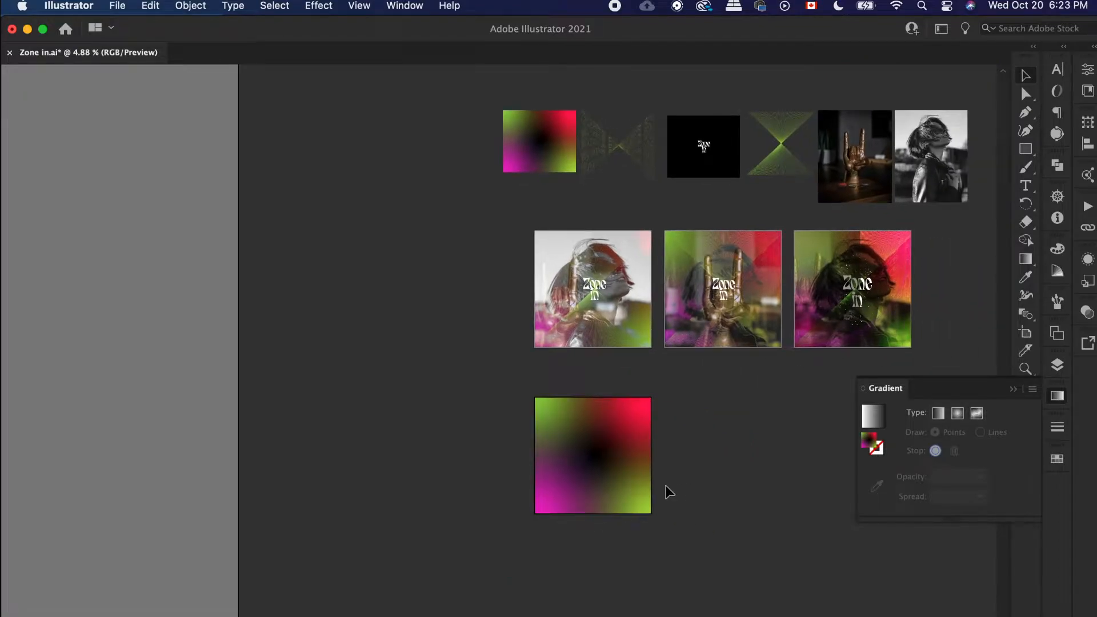
scroll(665, 486, "up", 1)
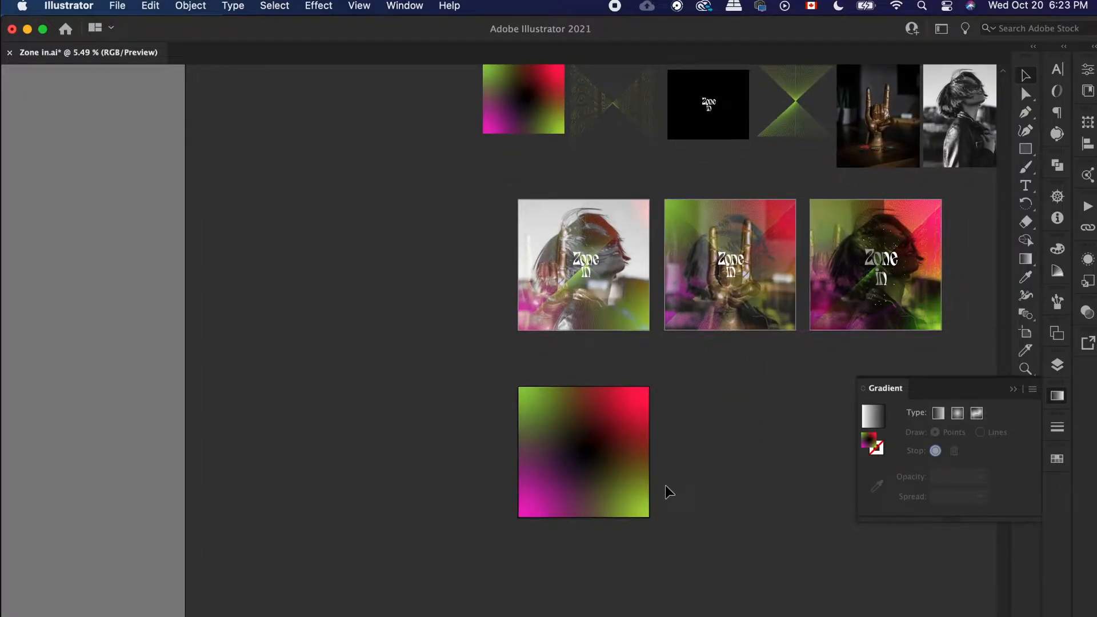
scroll(639, 510, "up", 1)
scroll(638, 510, "right", 2)
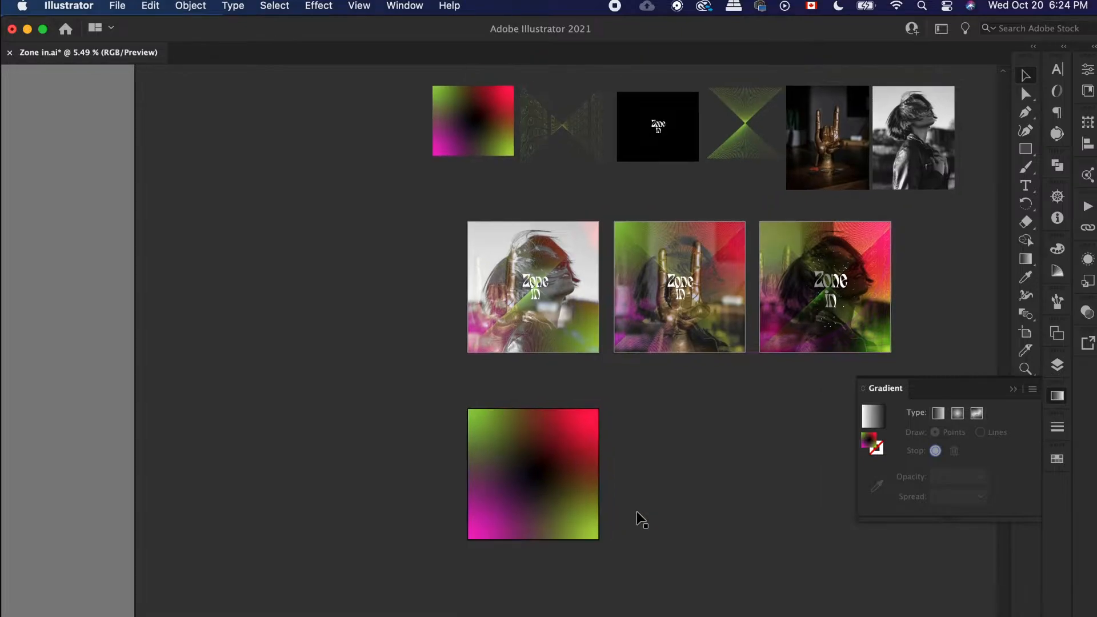
Step: Move the gradient square off the artboard into the empty space on its left
left_click(473, 503)
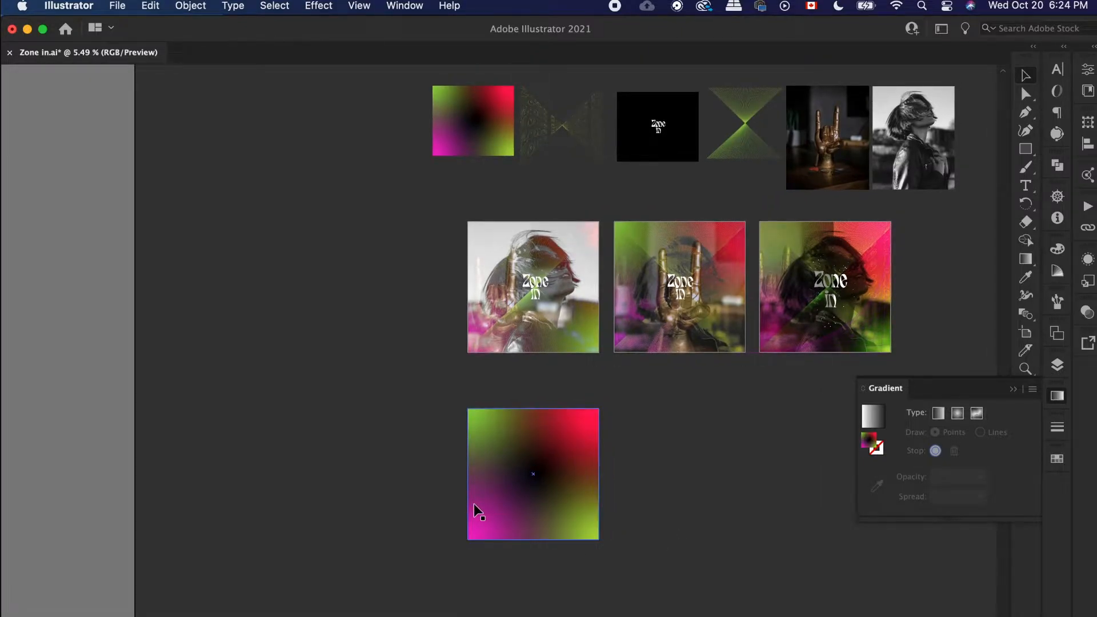
scroll(474, 503, "up", 1)
left_click_drag(527, 497, 327, 498)
Step: Draw a text frame in the upper part of the blank artboard and replace its placeholder text with "Zone in"
scroll(473, 497, "up", 4)
scroll(473, 497, "right", 2)
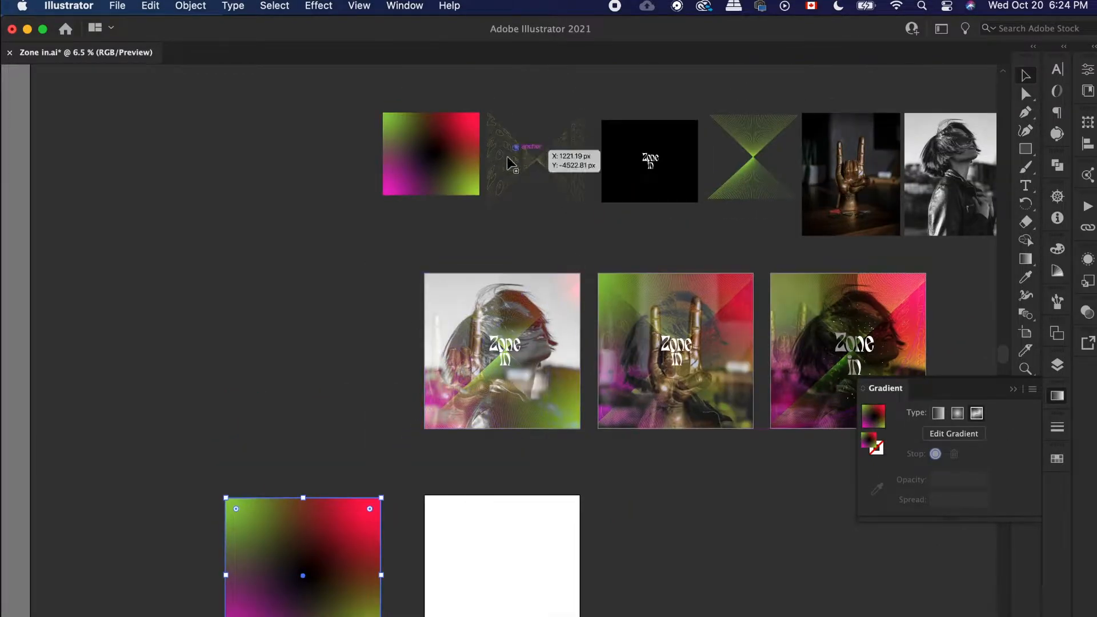
scroll(489, 194, "up", 2)
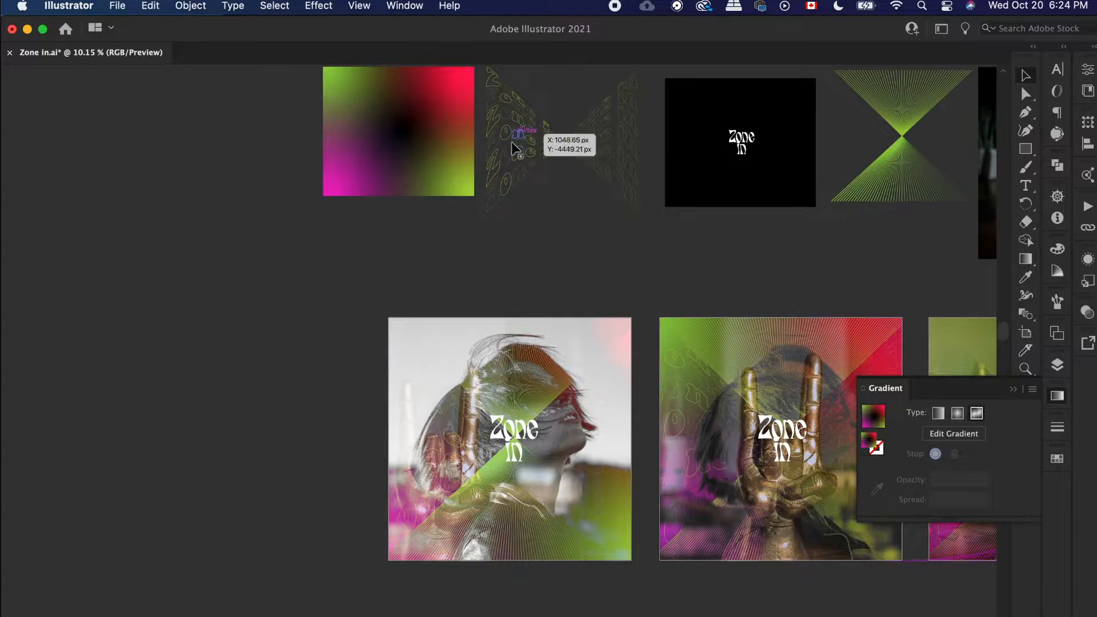
scroll(566, 188, "down", 3)
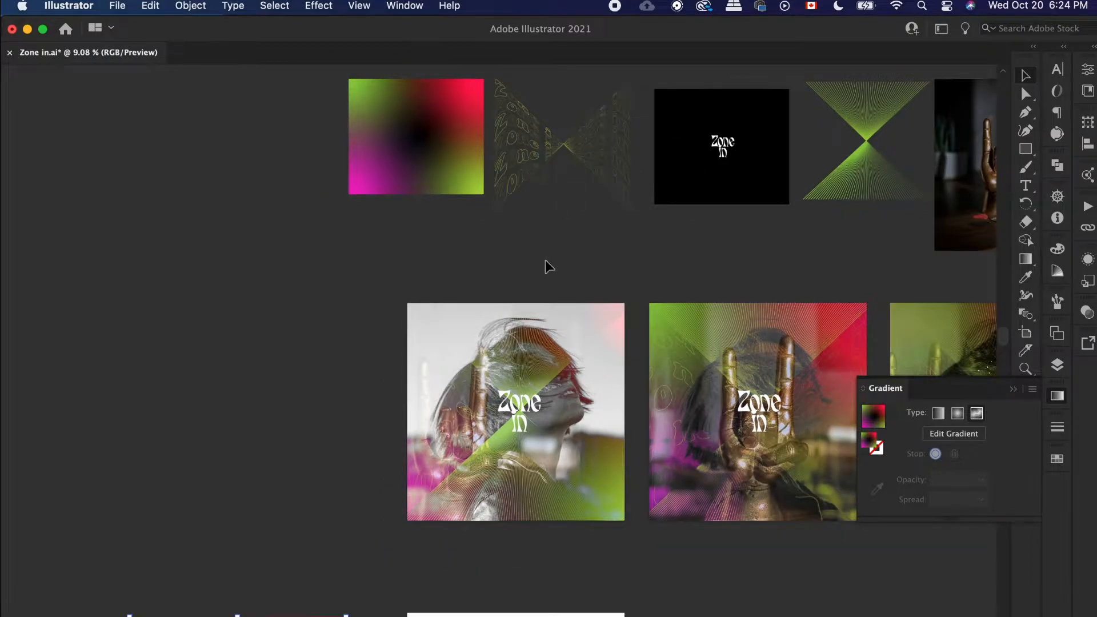
scroll(524, 505, "down", 2)
scroll(523, 506, "up", 2)
key("t")
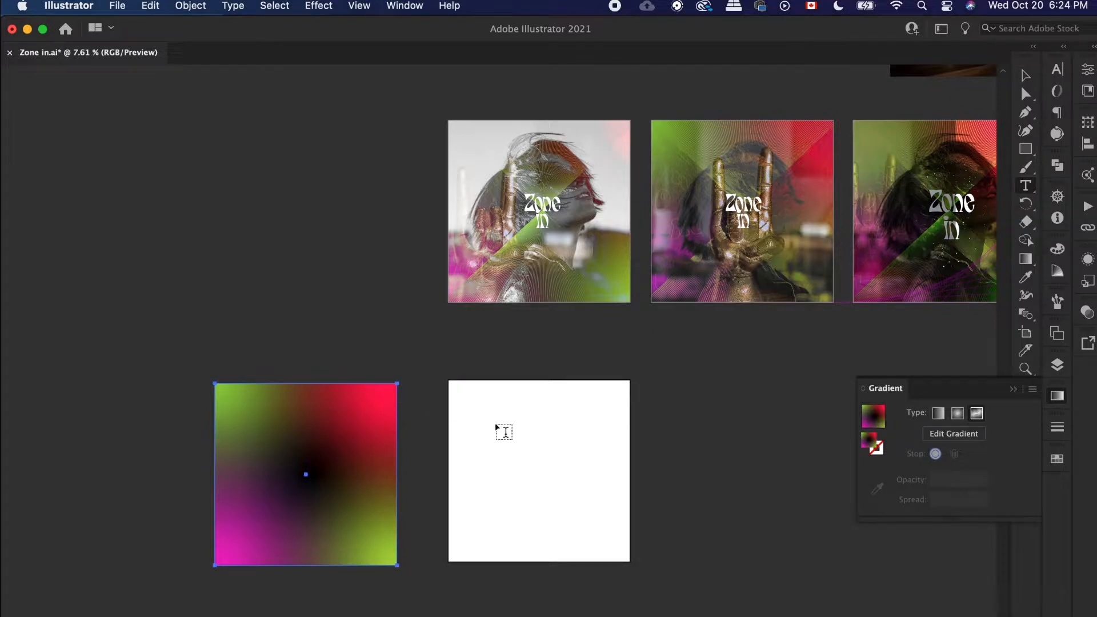
left_click_drag(478, 409, 594, 462)
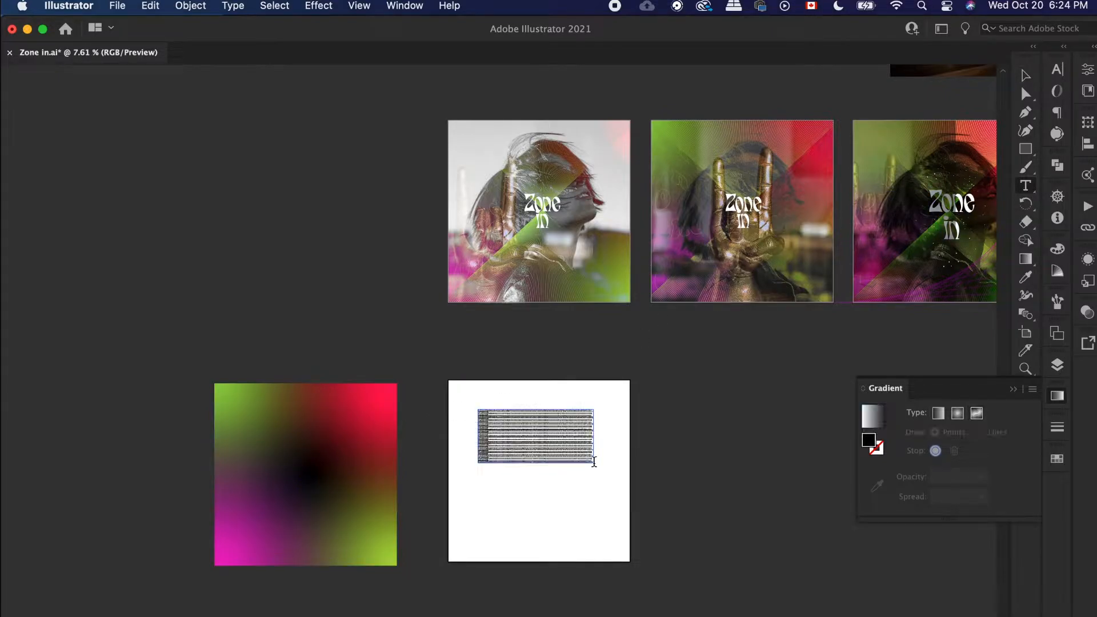
key("BackSpace")
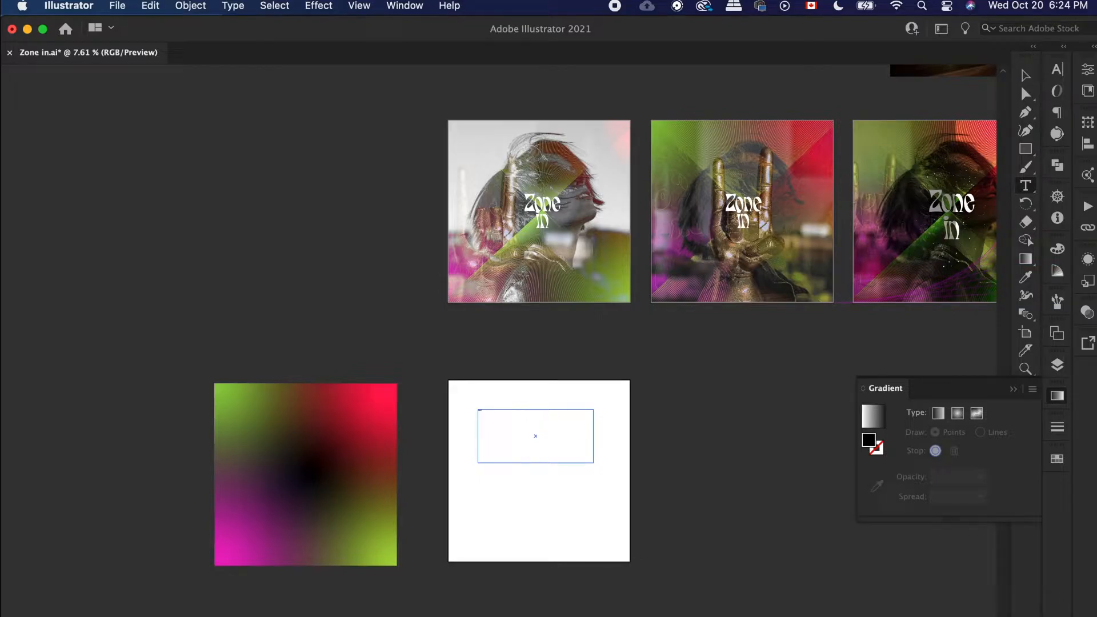
Step: Set the text's font to Keep on Truckin'
left_click(1057, 70)
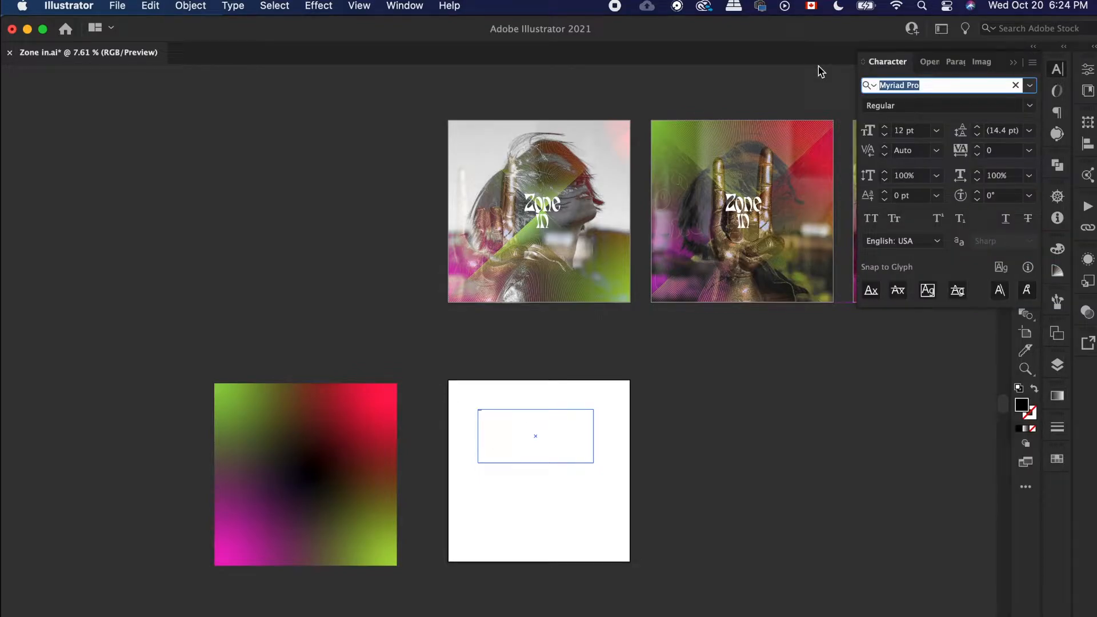
type("keep")
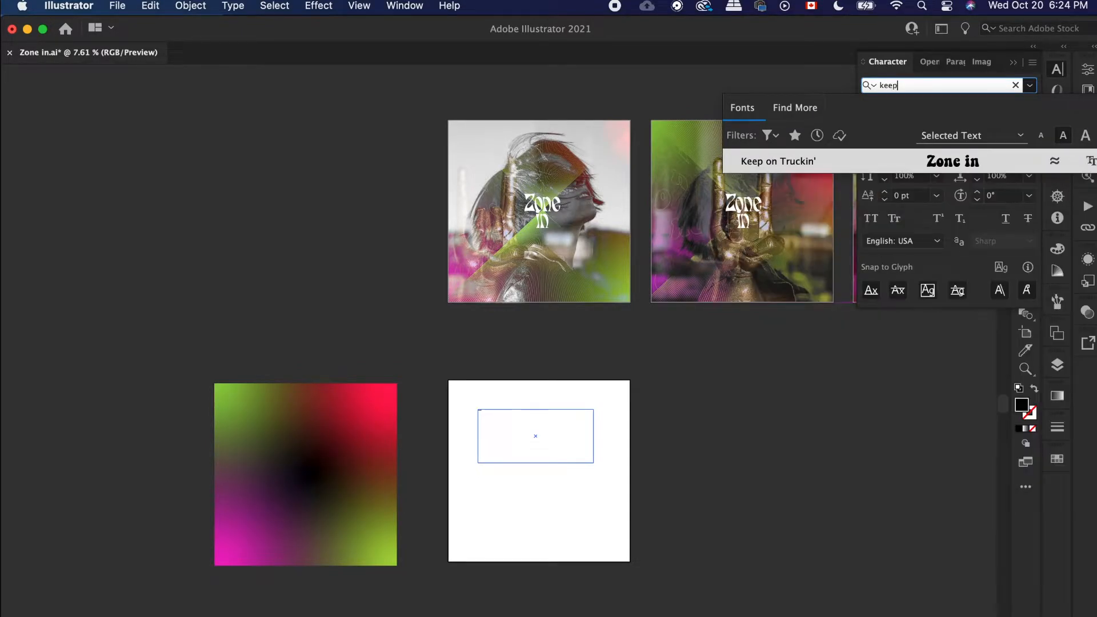
left_click(952, 161)
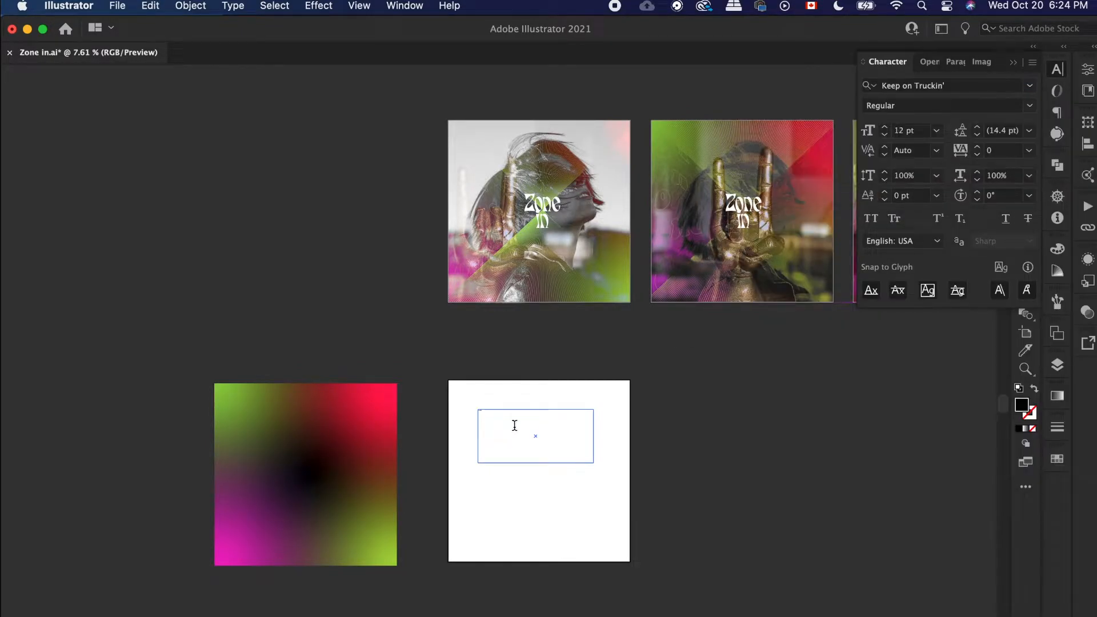
Step: Enlarge the "Zone in" text to 200 pt
left_click(888, 127)
left_click_drag(888, 128, 889, 131)
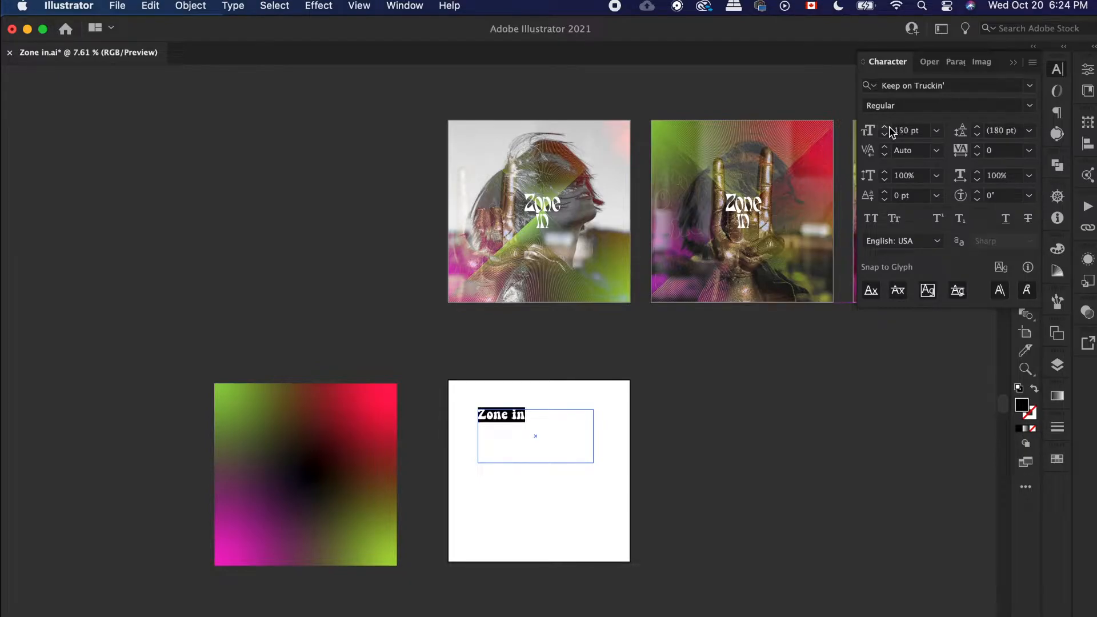
left_click(936, 130)
left_click(980, 402)
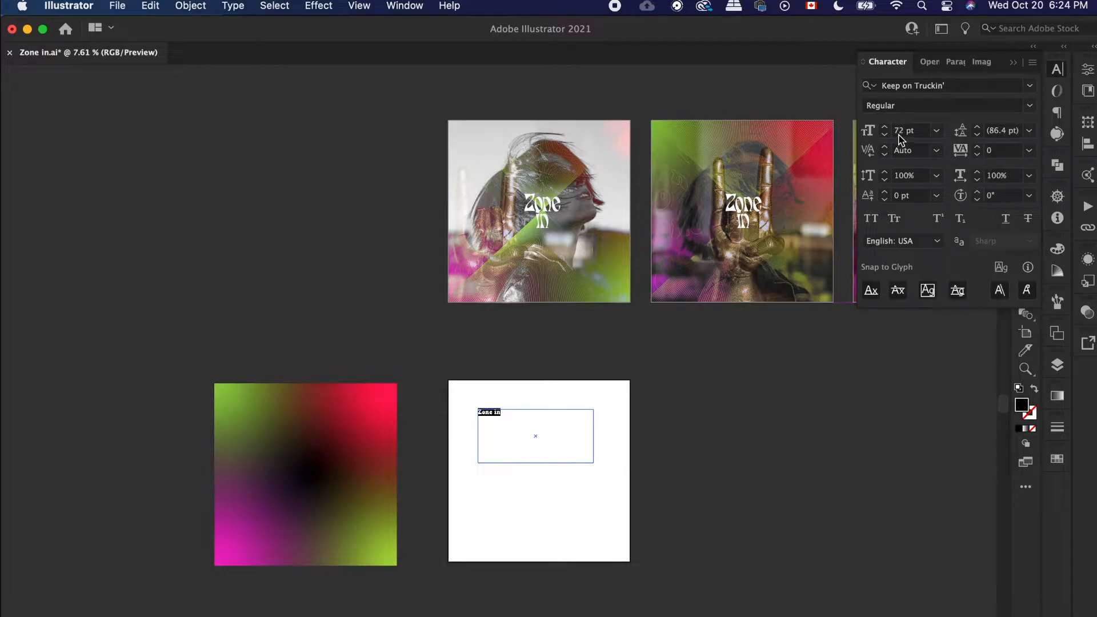
left_click_drag(904, 131, 866, 130)
type("100")
key("Return")
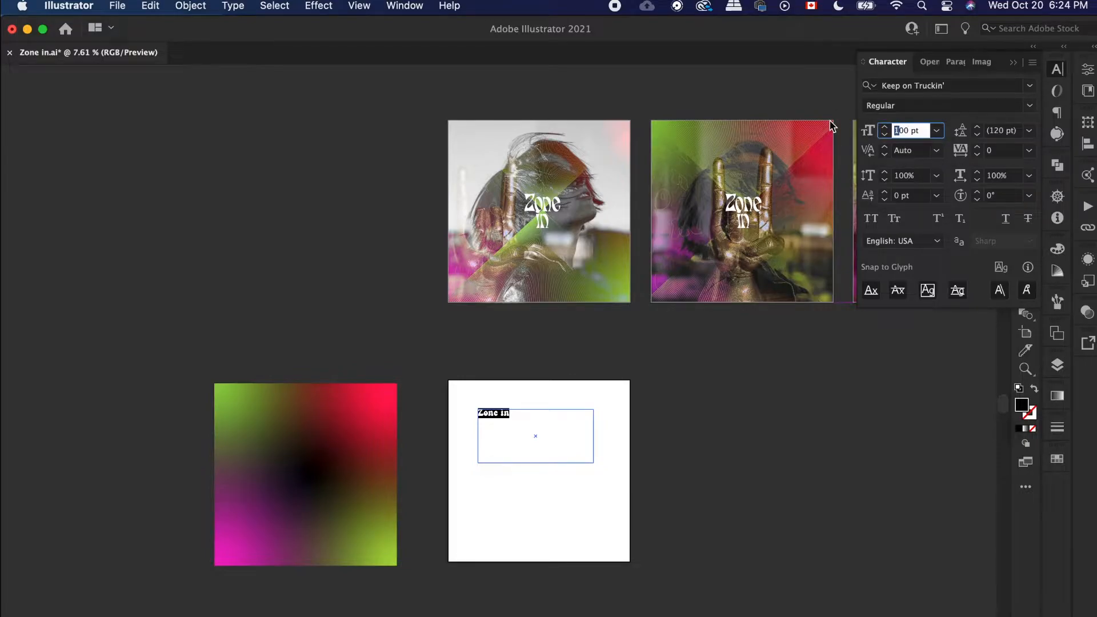
key("Return")
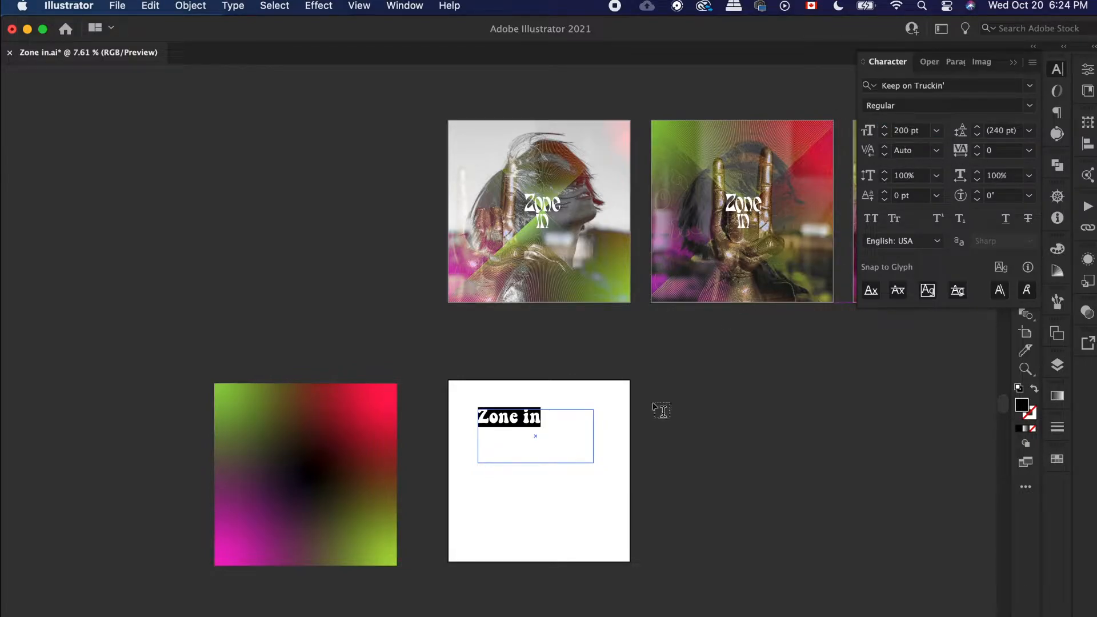
Step: Give the "Zone in" text no fill and a bright green outline
left_click(1014, 62)
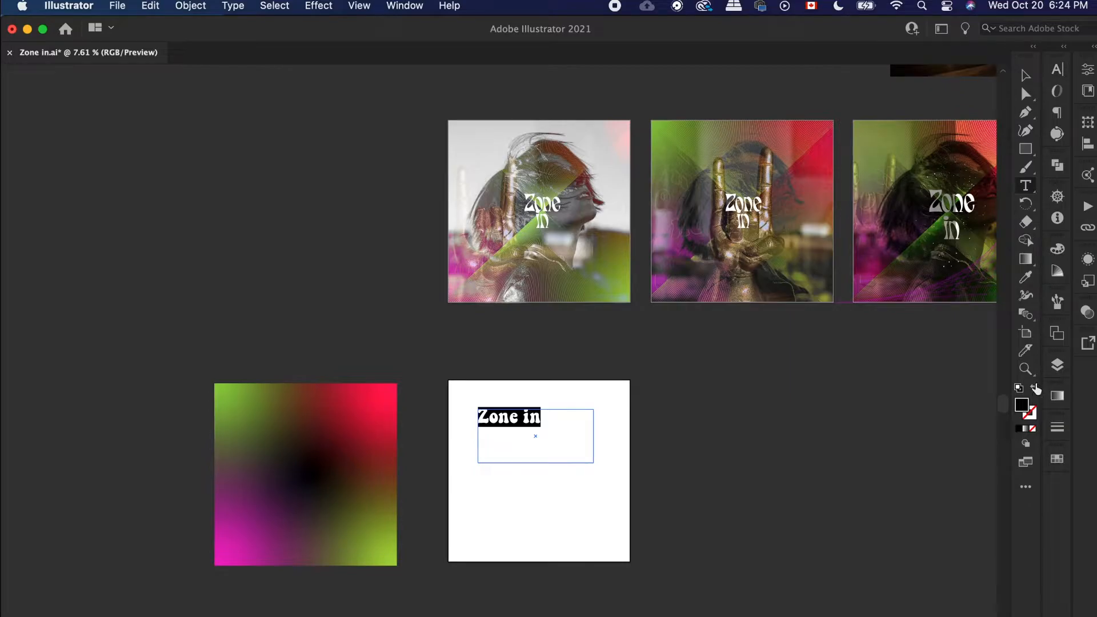
left_click_drag(1024, 407, 1031, 416)
left_click(1032, 428)
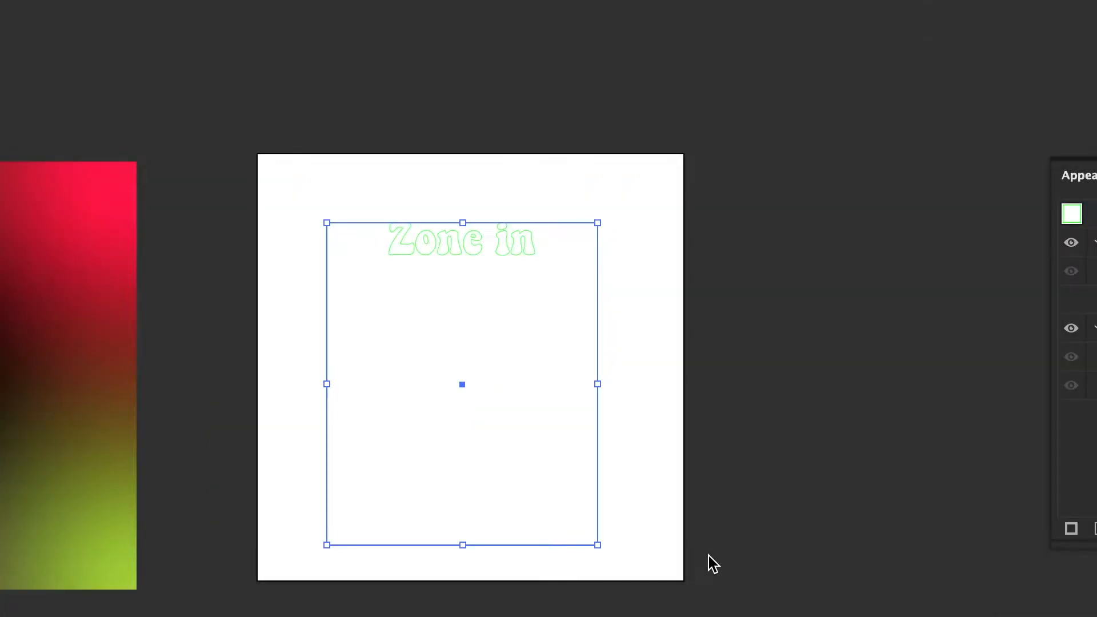
Step: Select the outlined "Zone in" text frame and start a Transform effect on it with 5 copies
scroll(418, 491, "up", 4)
left_click(417, 491)
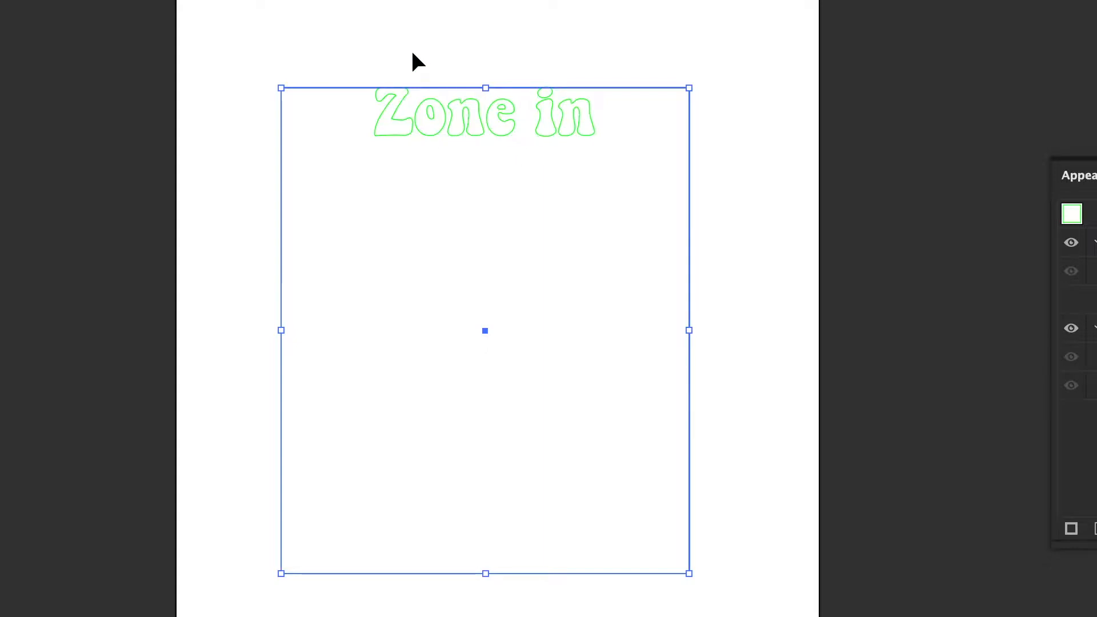
left_click(449, 114)
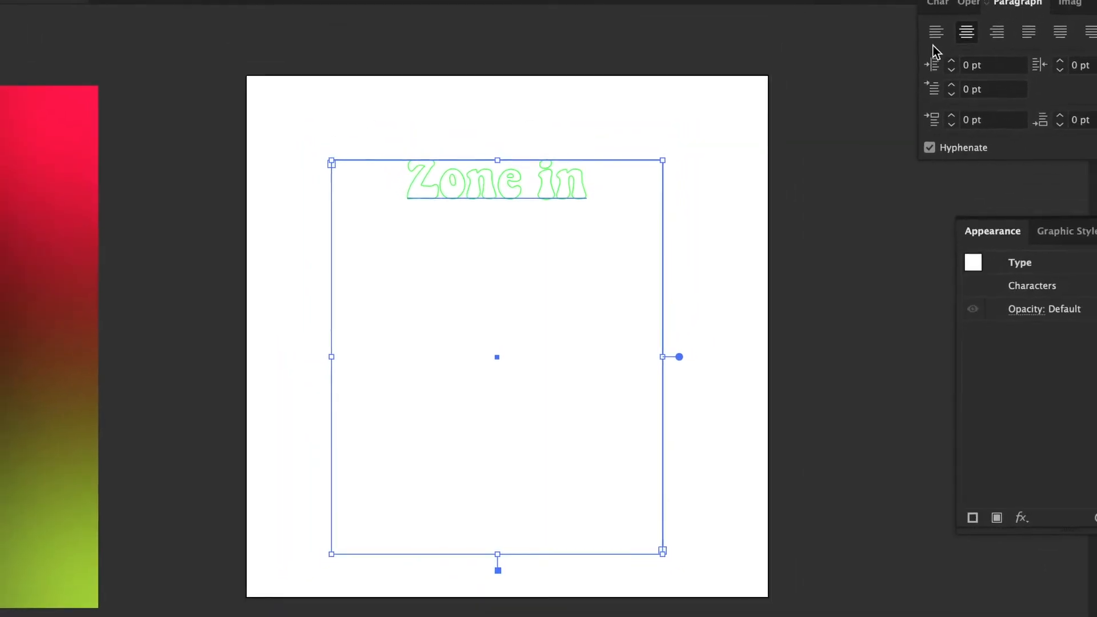
left_click(1034, 73)
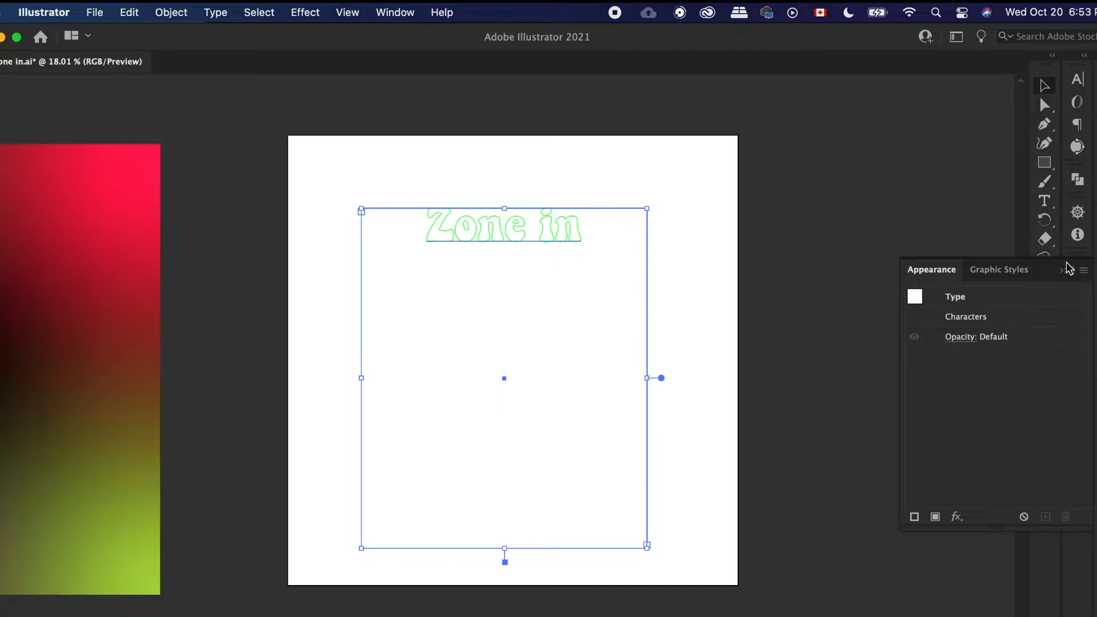
left_click(1063, 269)
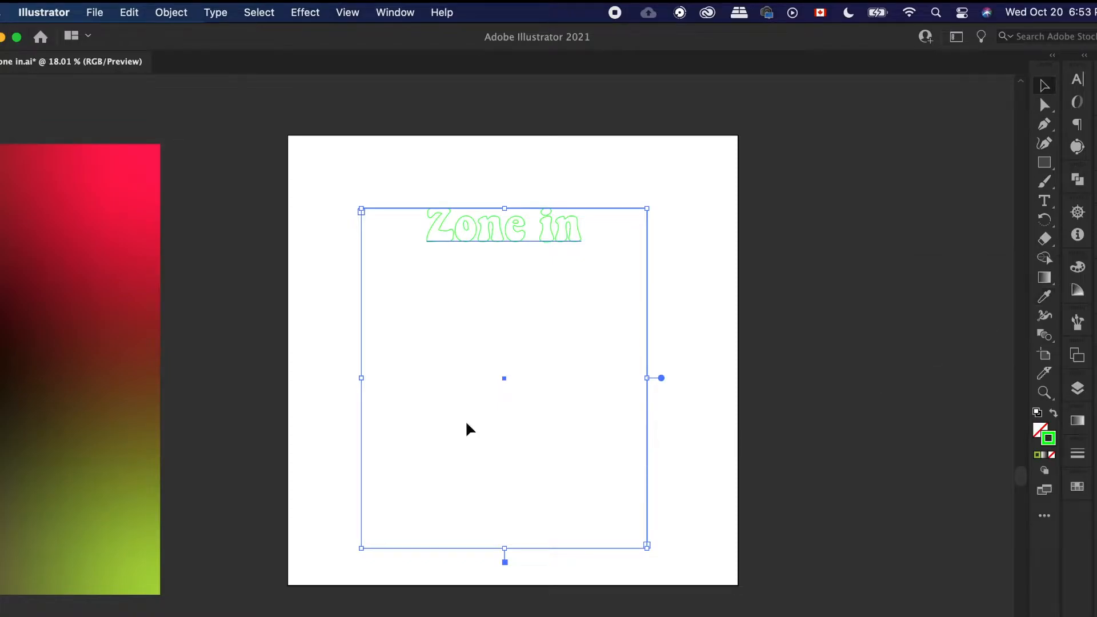
left_click(307, 10)
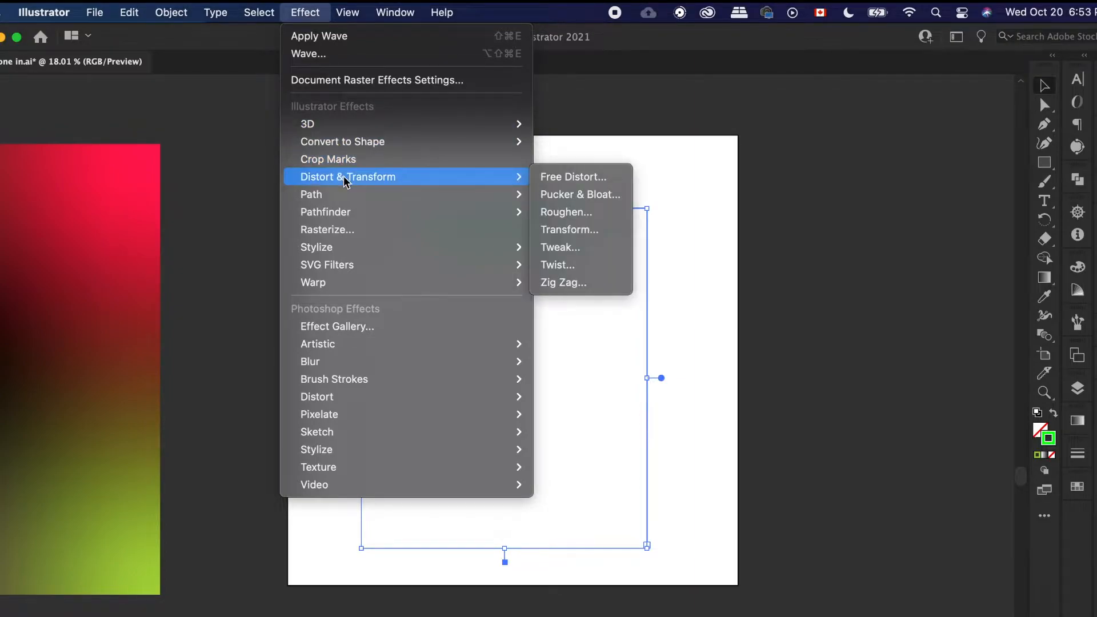
mouse_move(523, 179)
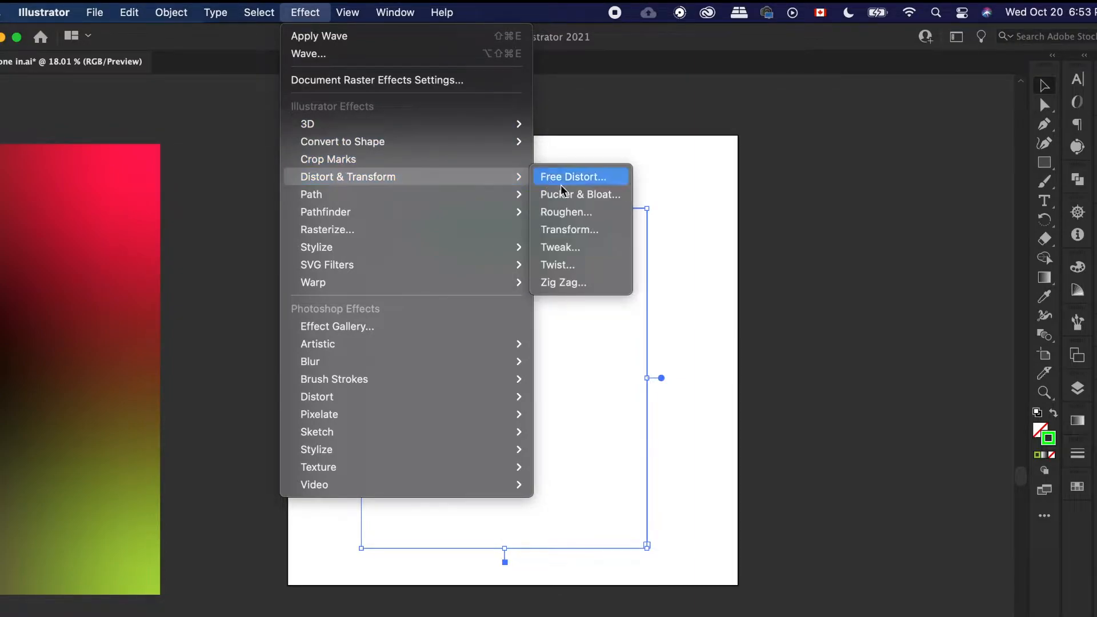
left_click(594, 231)
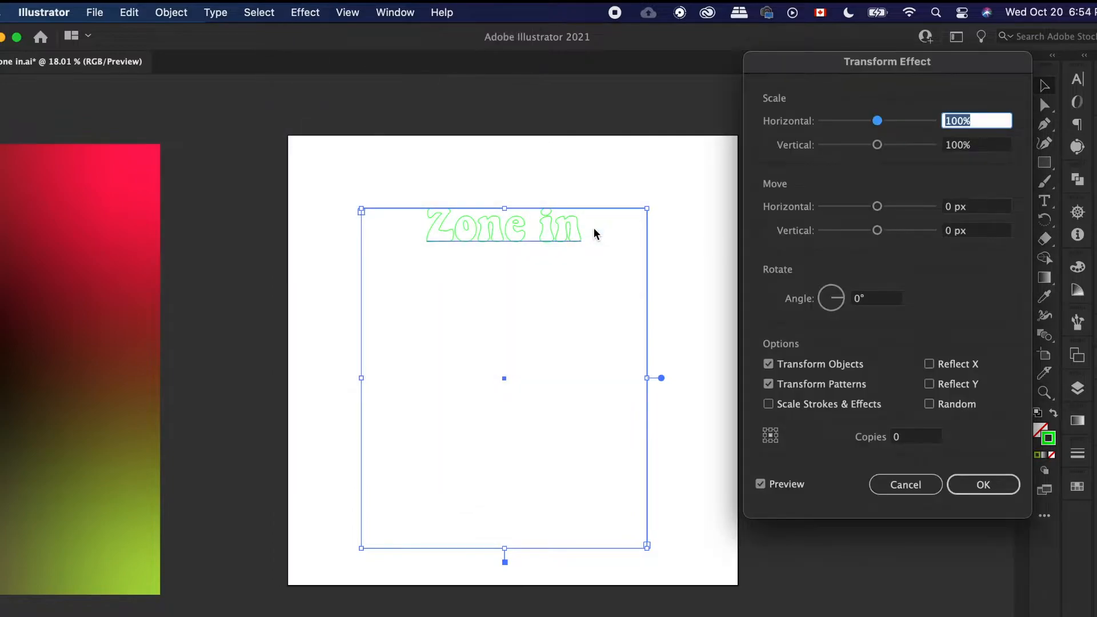
left_click(909, 438)
left_click_drag(906, 438, 766, 434)
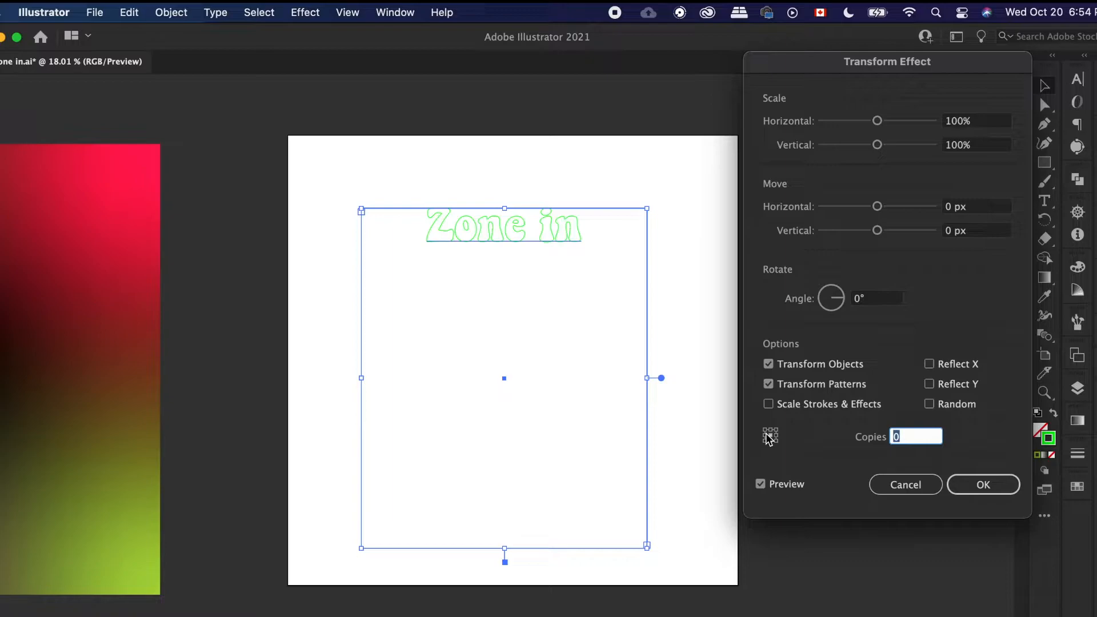
type("5")
Step: Try vertical move distances of 100 px and 200 px for the text copies
left_click_drag(877, 234, 945, 230)
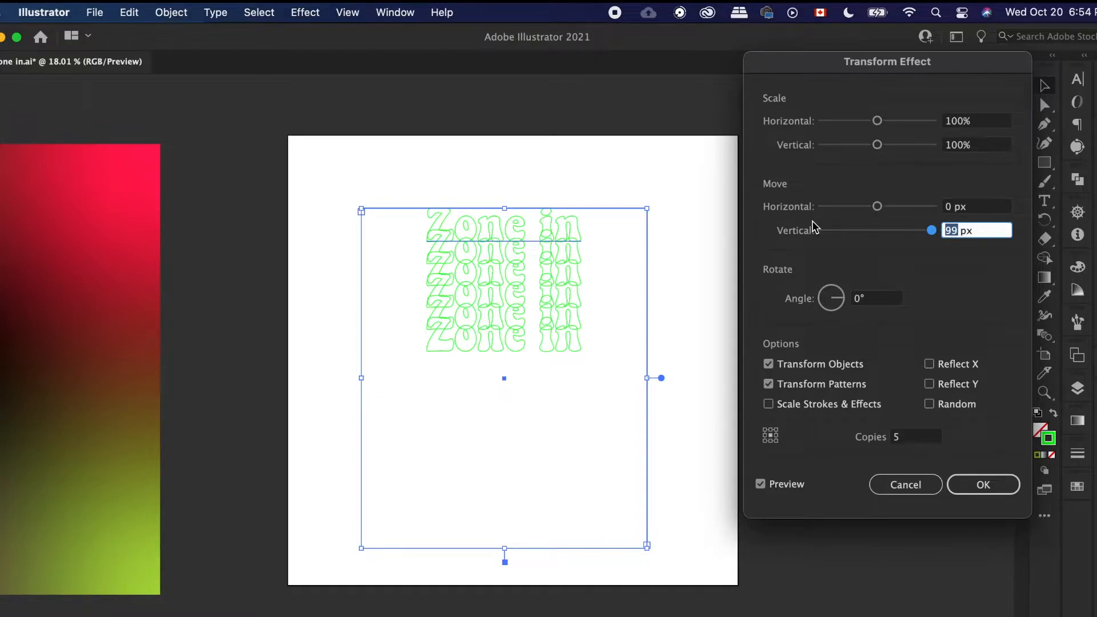
left_click(959, 230)
key("Up")
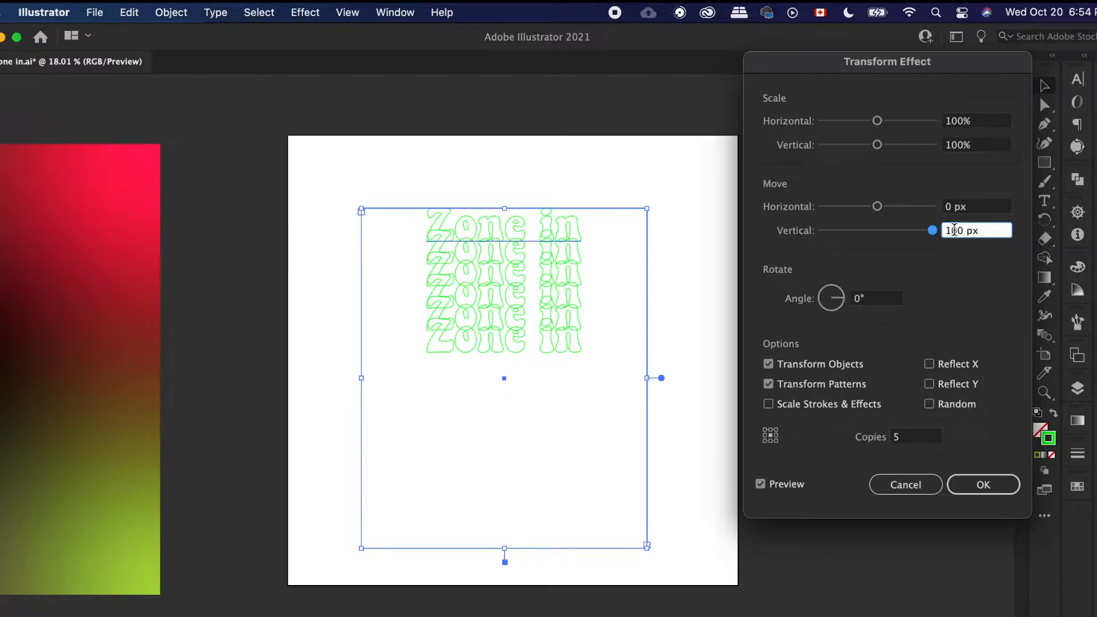
left_click_drag(954, 230, 900, 231)
type("200")
key("BackSpace")
left_click(965, 208)
left_click(947, 231)
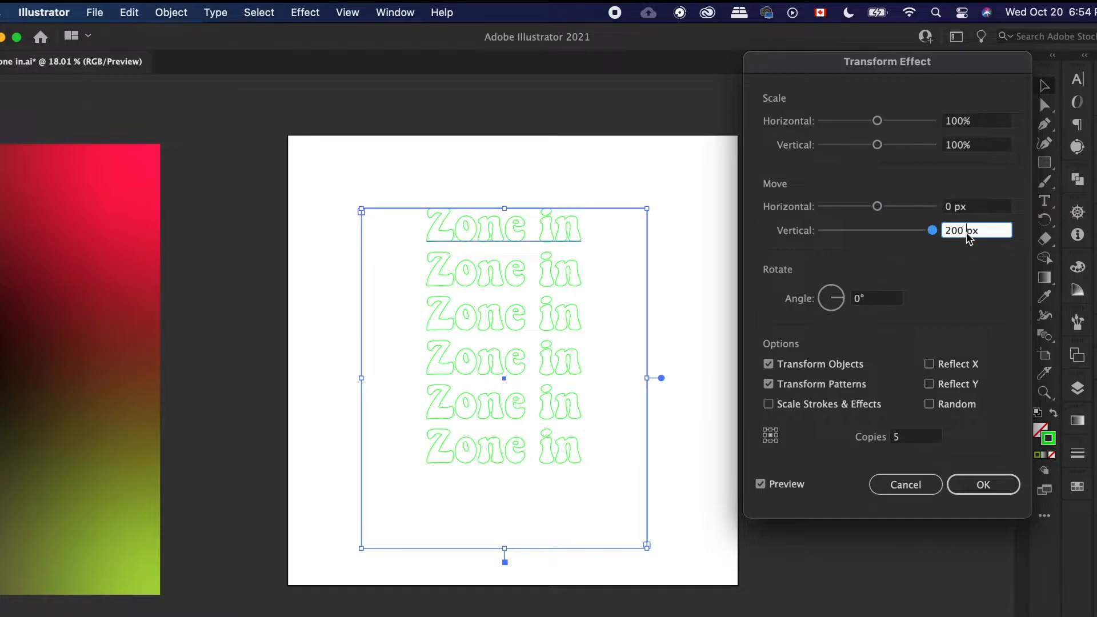
Step: Set the vertical move of the text copies to 150 px
type("1")
key("Delete")
key("Delete")
type("5")
left_click(955, 208)
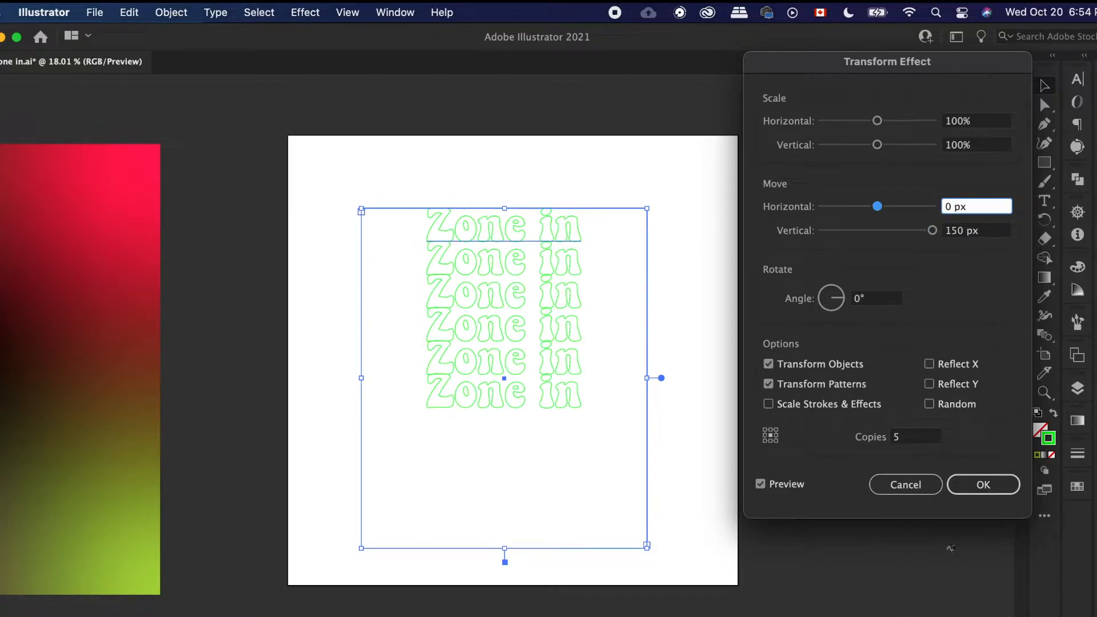
Step: Apply the configured Transform effect to the outlined "Zone in" text frame
left_click(980, 484)
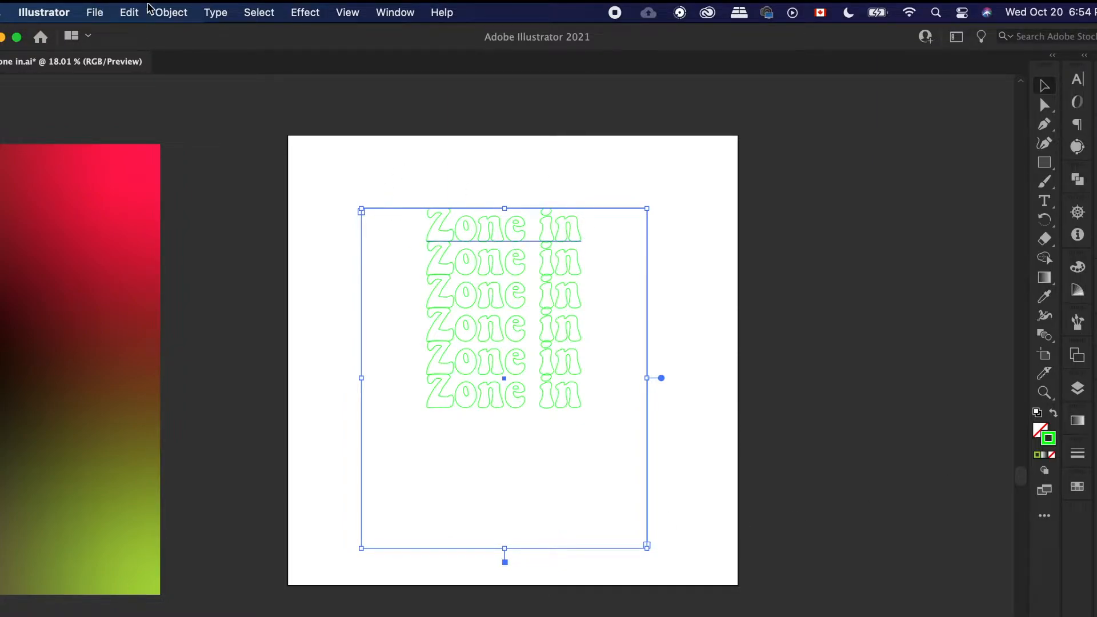
left_click(176, 9)
left_click(174, 8)
Step: Examine the earlier warped text layer beside the source gradient and the finished compositions for reference
scroll(314, 225, "down", 3)
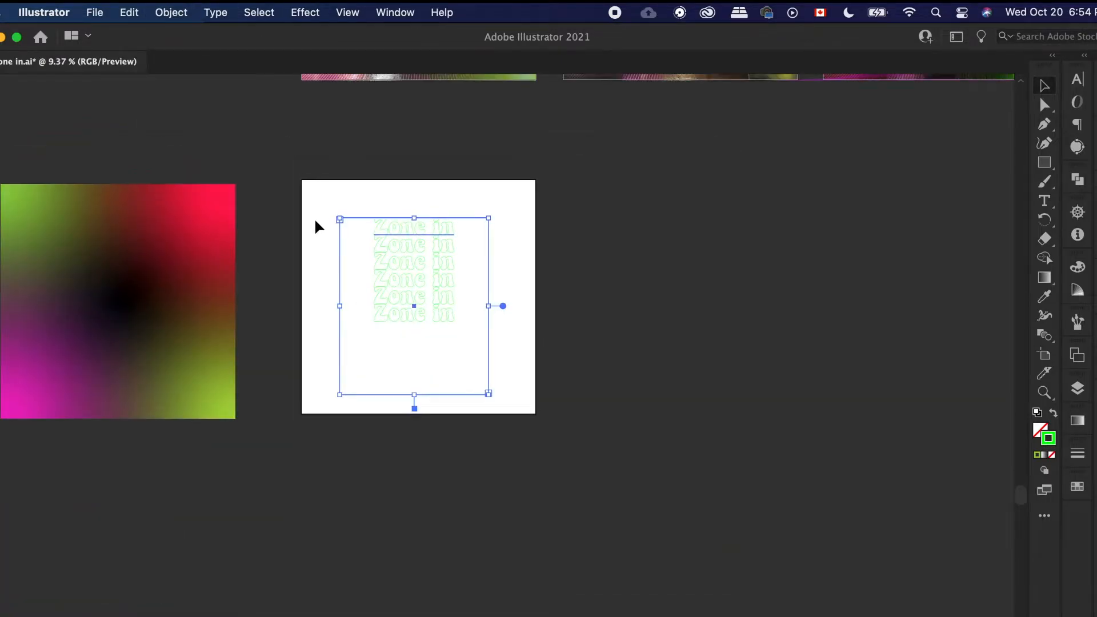
scroll(314, 223, "up", 5)
scroll(316, 225, "down", 3)
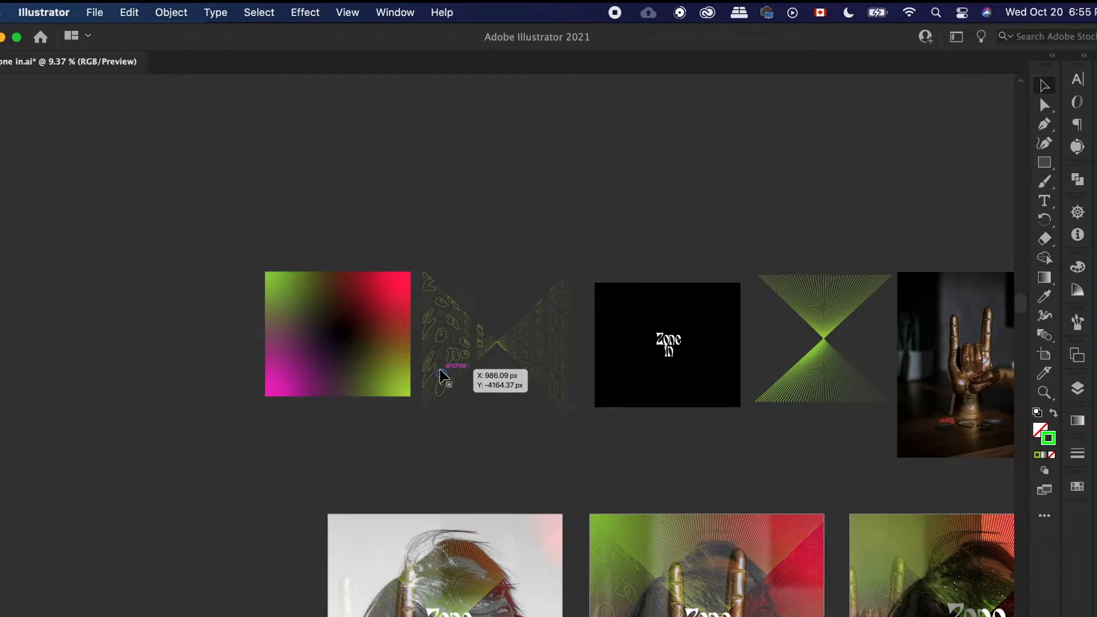
scroll(443, 375, "up", 3)
scroll(617, 416, "down", 3)
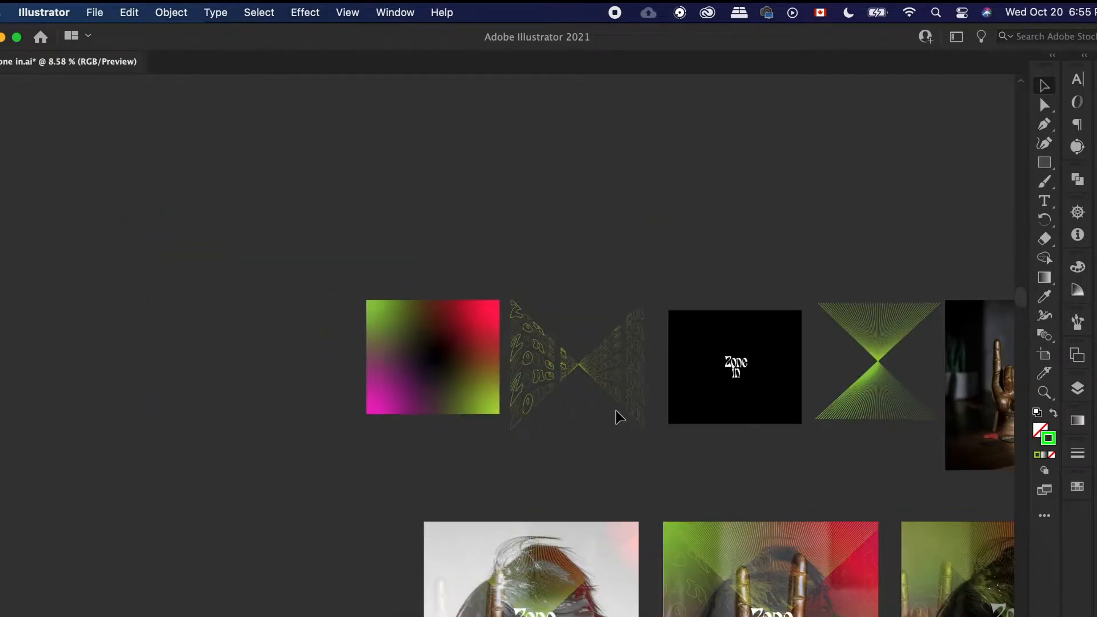
scroll(617, 416, "down", 8)
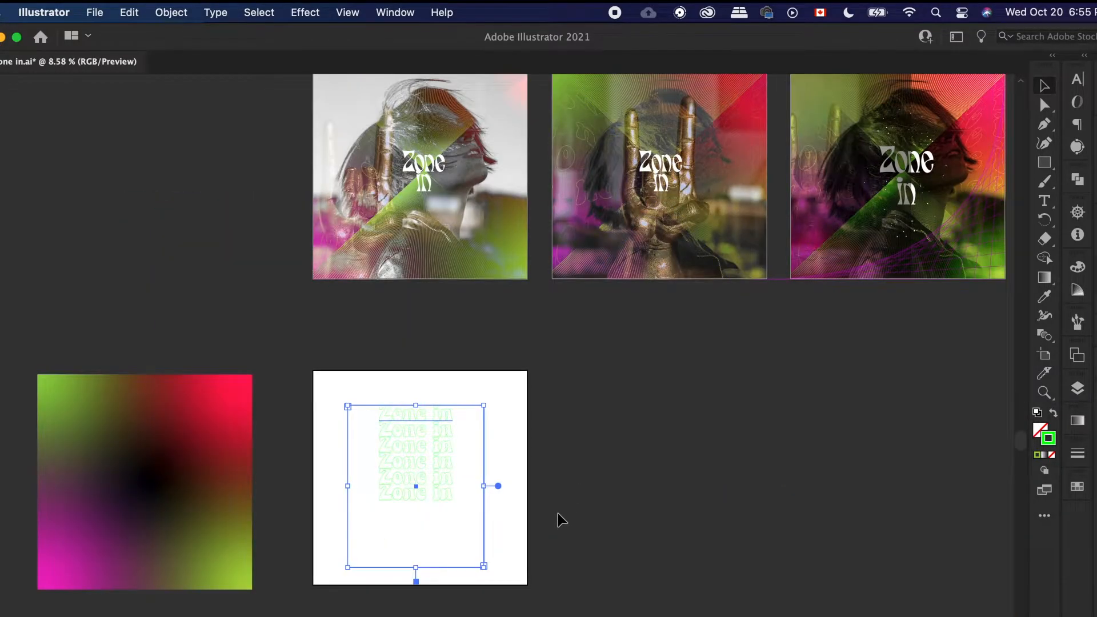
scroll(392, 599, "up", 3)
scroll(386, 595, "up", 1)
Step: Expand the appearance of the repeated "Zone in" text so each copy becomes a separate object
left_click(477, 377)
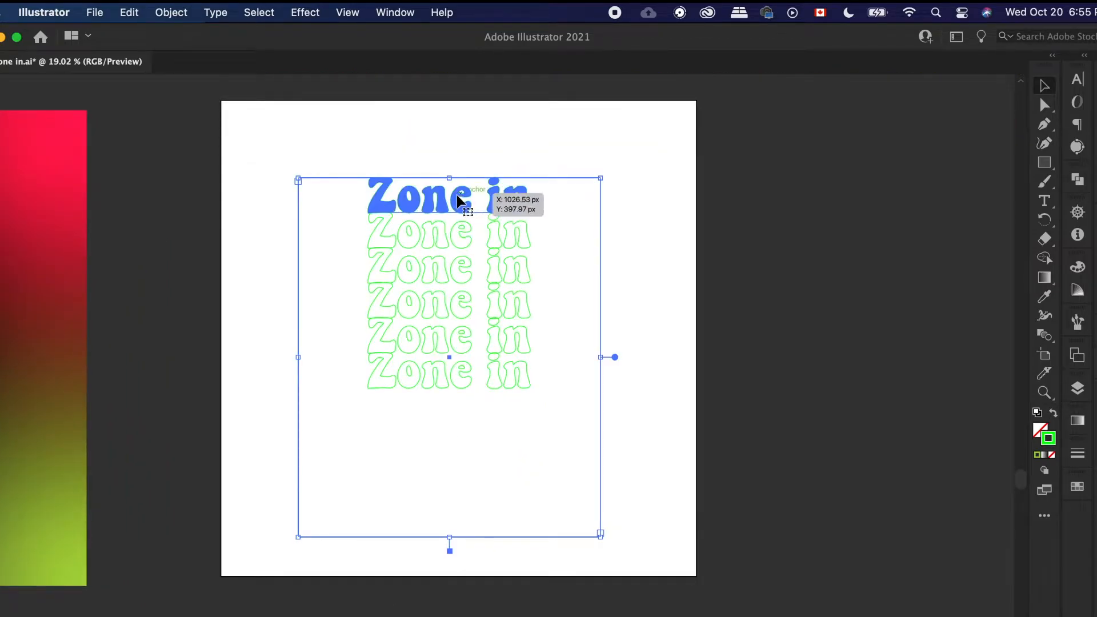
left_click(179, 9)
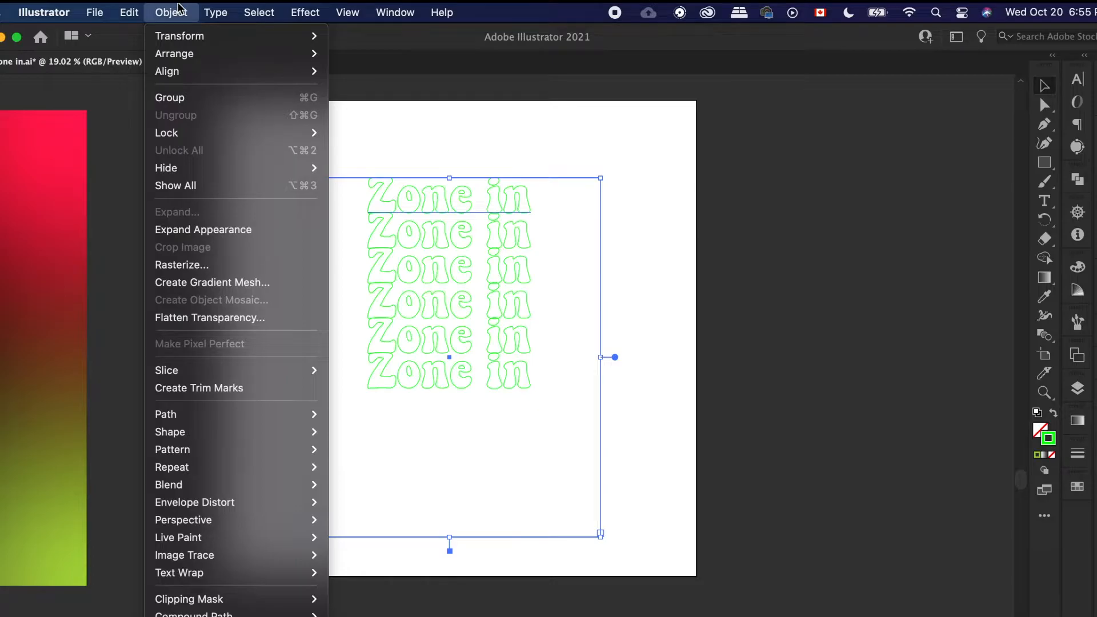
left_click(225, 229)
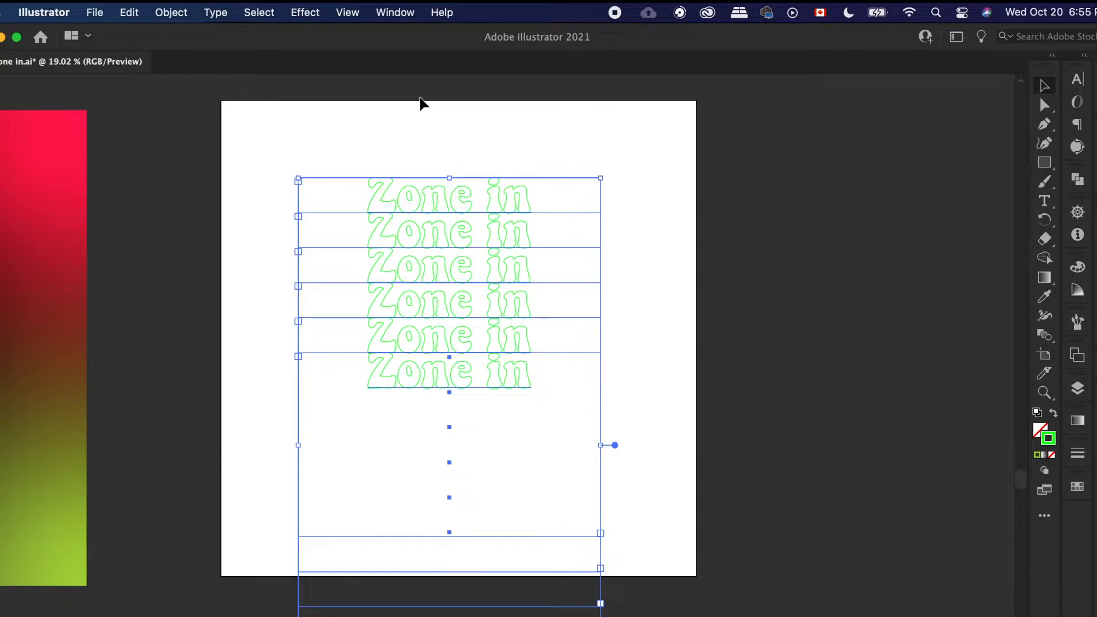
Step: Start a Wave warp effect on the expanded text copies and move its options dialog clear of the artwork
left_click(306, 13)
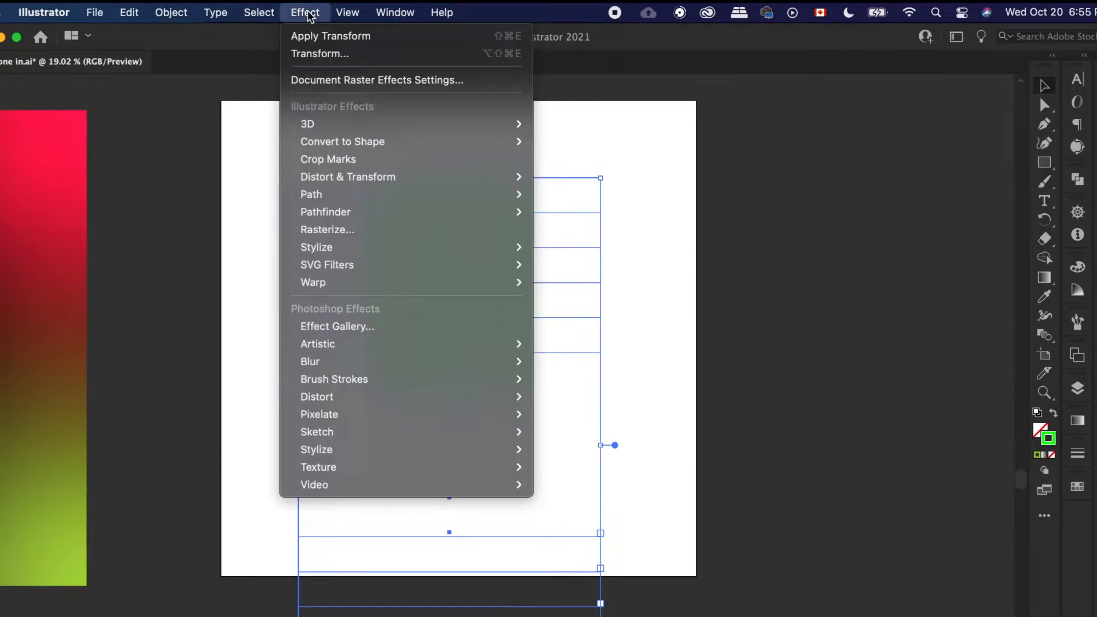
mouse_move(365, 285)
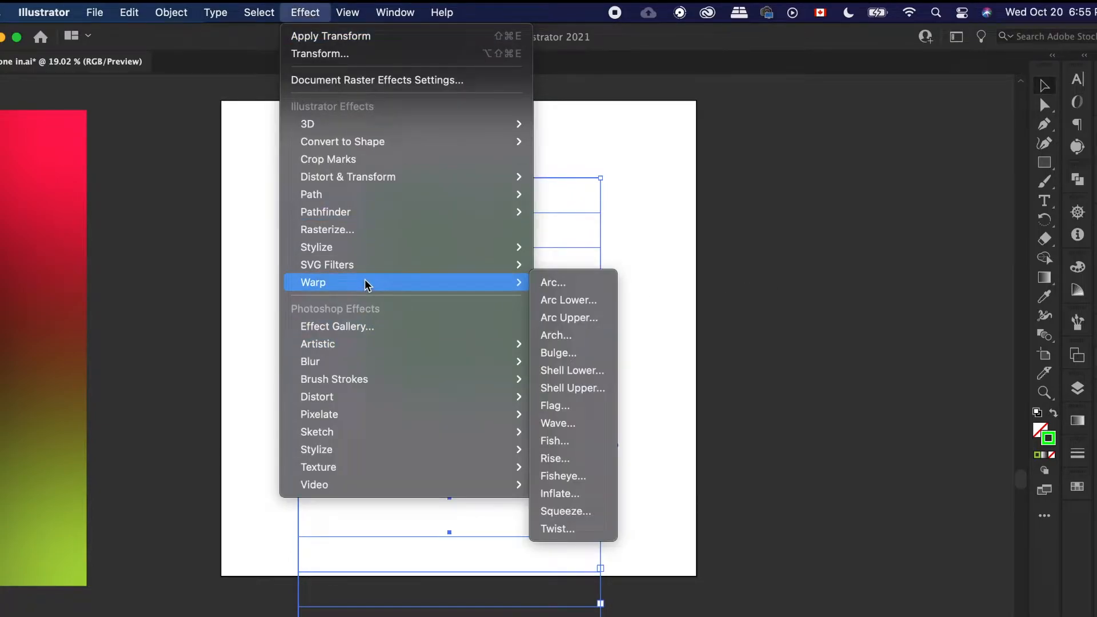
left_click(581, 424)
left_click_drag(308, 201, 868, 212)
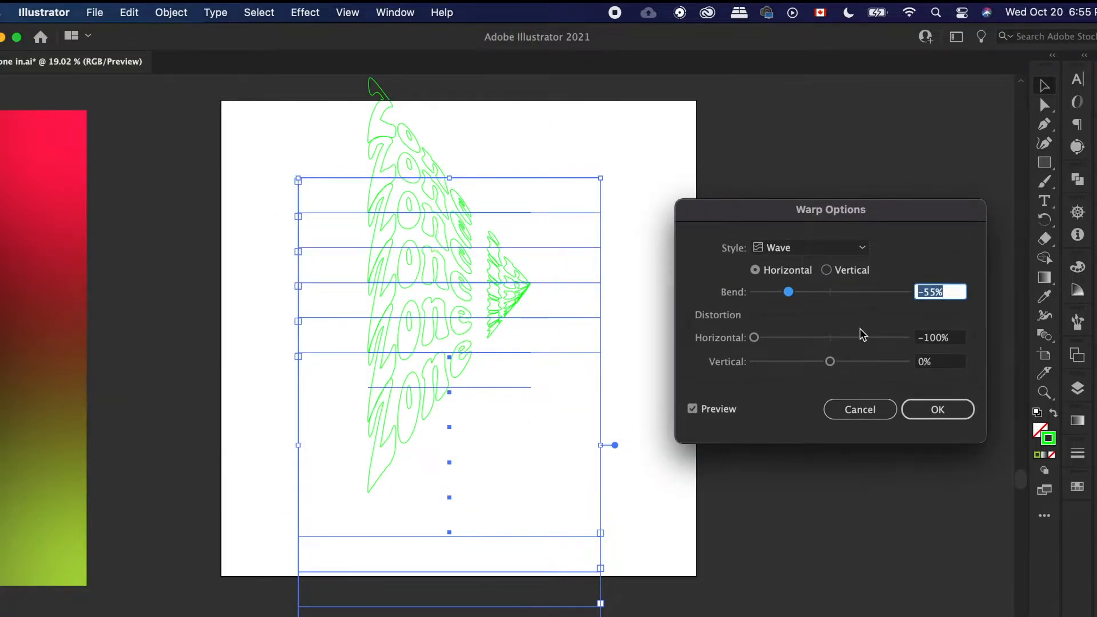
Step: Reset the wave's bend to 0% and try distortions of −47% horizontal and −17% vertical
left_click(829, 292)
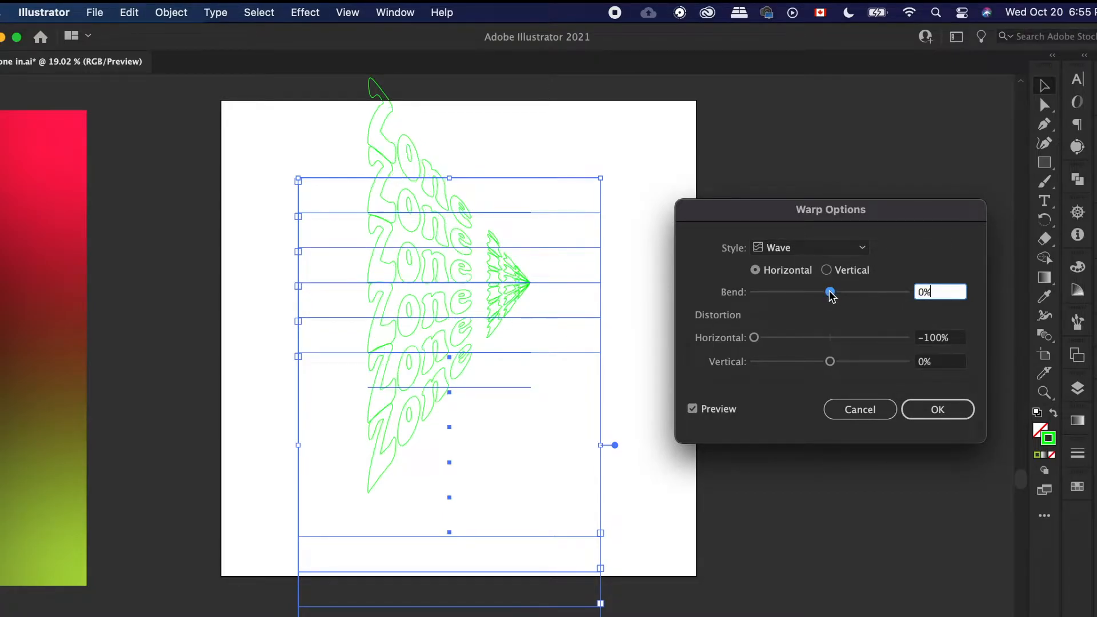
left_click(831, 338)
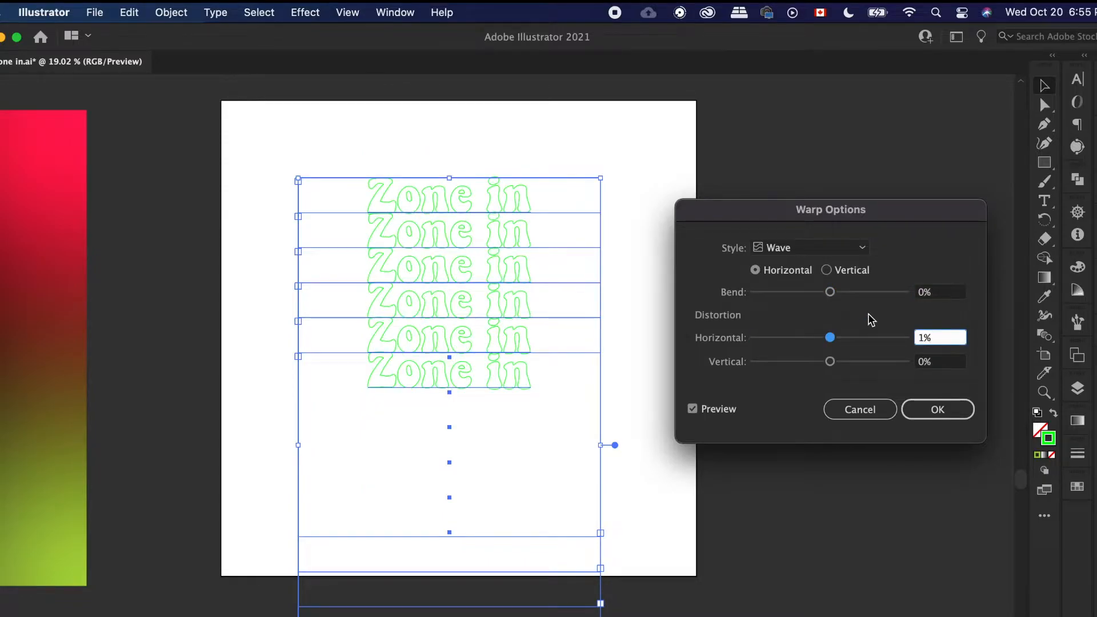
left_click_drag(923, 337, 904, 339)
type("0")
left_click_drag(831, 338, 819, 368)
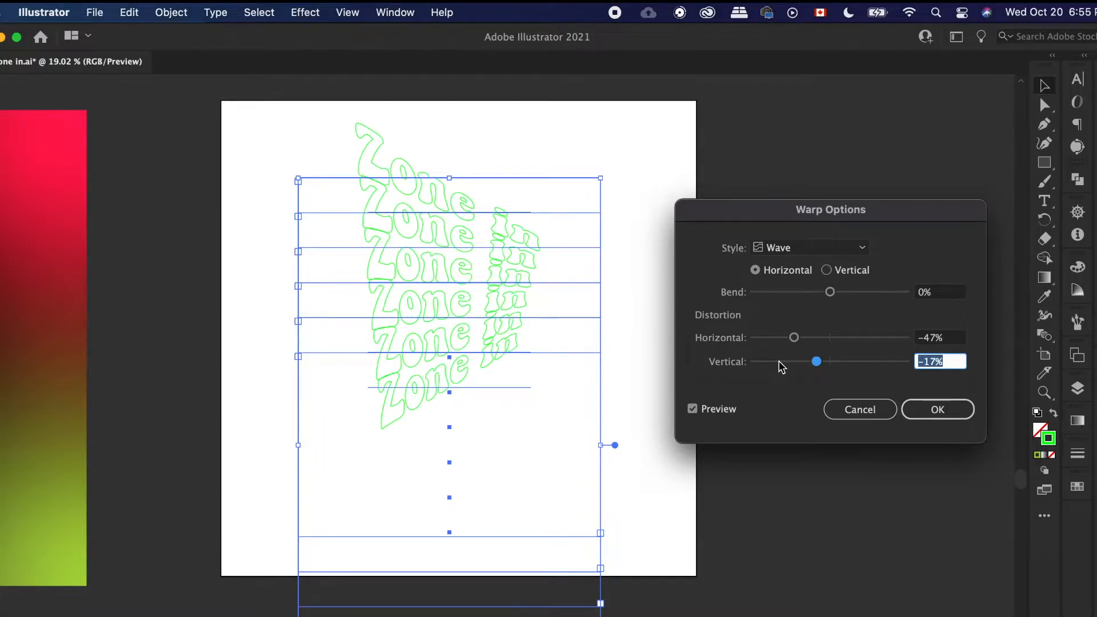
Step: Set the wave's vertical distortion to 3% and its horizontal distortion to −55%
left_click(831, 362)
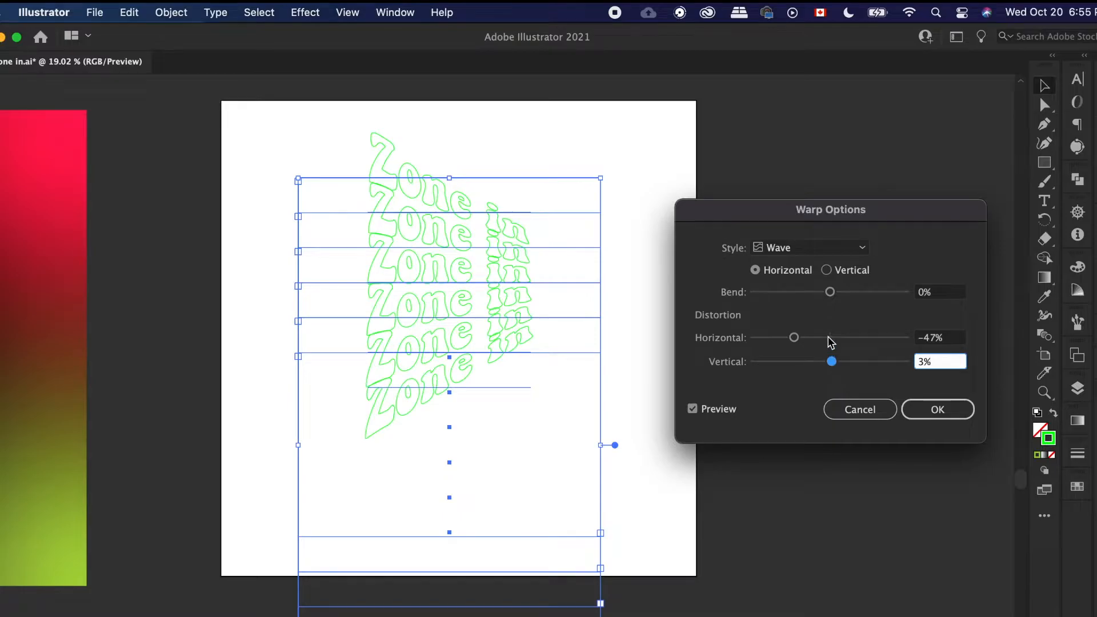
left_click(830, 338)
left_click(788, 337)
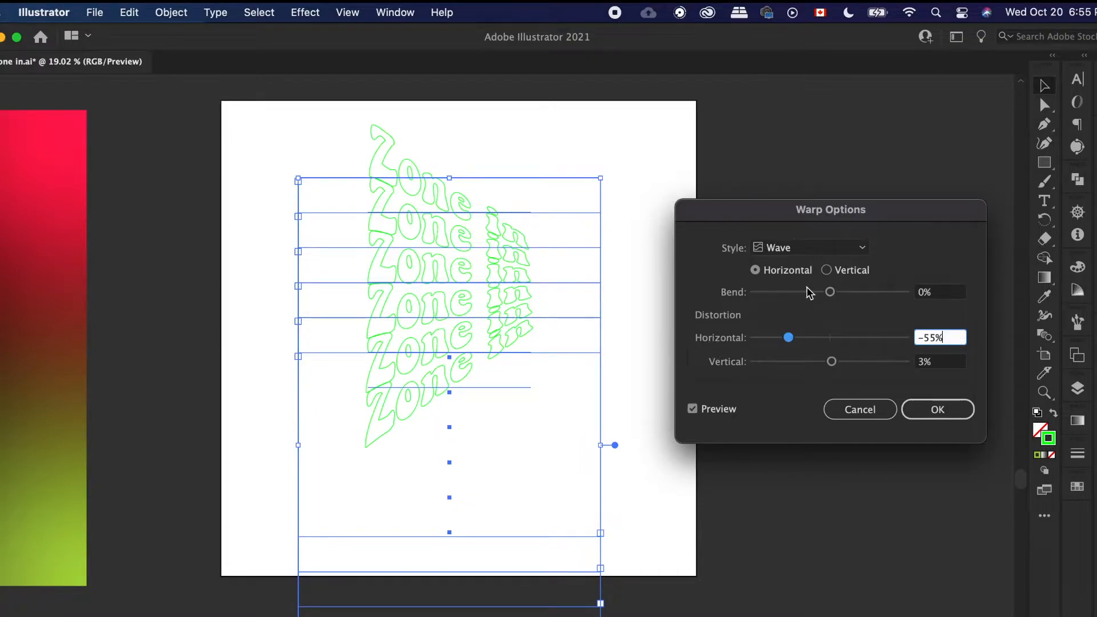
Step: Set the wave's horizontal distortion to −100% and its bend to −55%
left_click_drag(829, 293, 791, 293)
left_click_drag(788, 338, 707, 342)
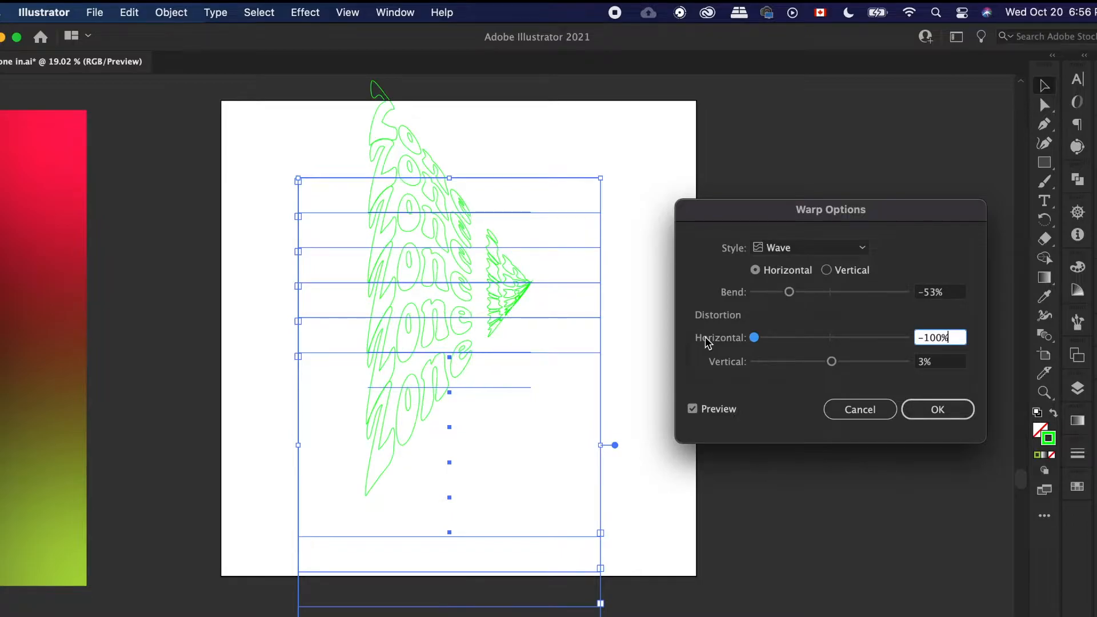
left_click(935, 293)
key("BackSpace")
type("5")
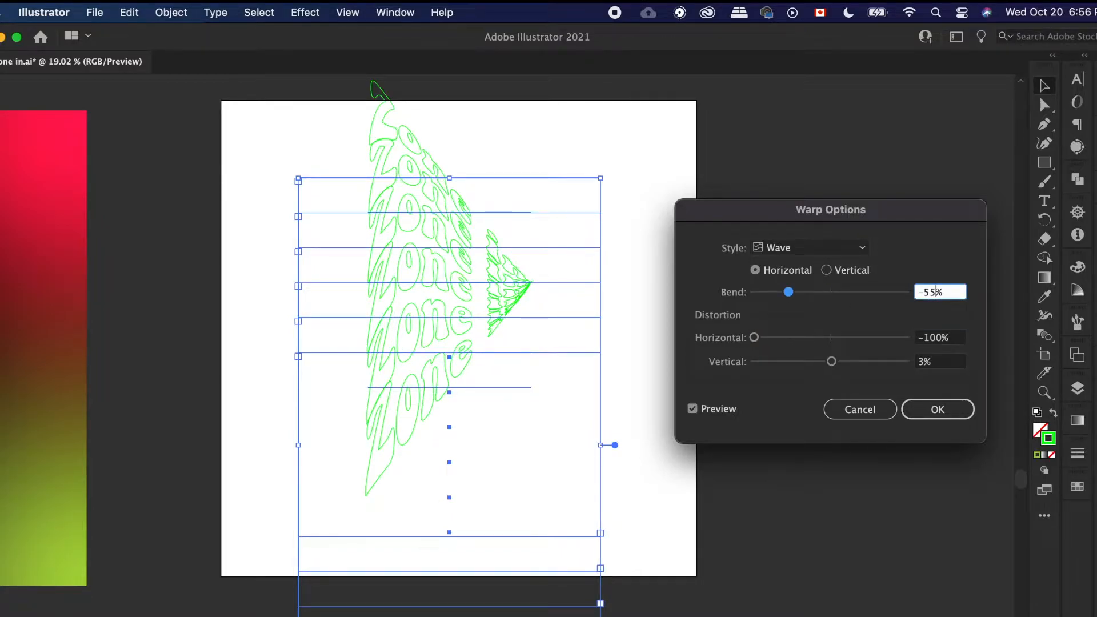
Step: Try a stronger negative bend, return it to −55% and apply the Wave warp to the text
left_click(948, 340)
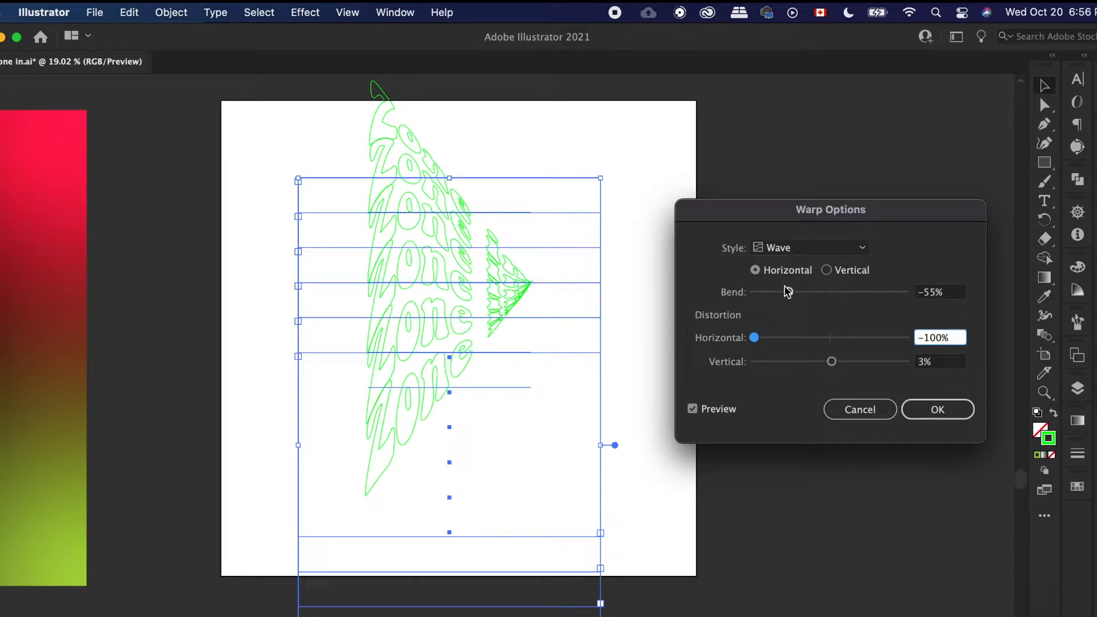
left_click_drag(788, 293, 782, 293)
left_click_drag(781, 292, 771, 292)
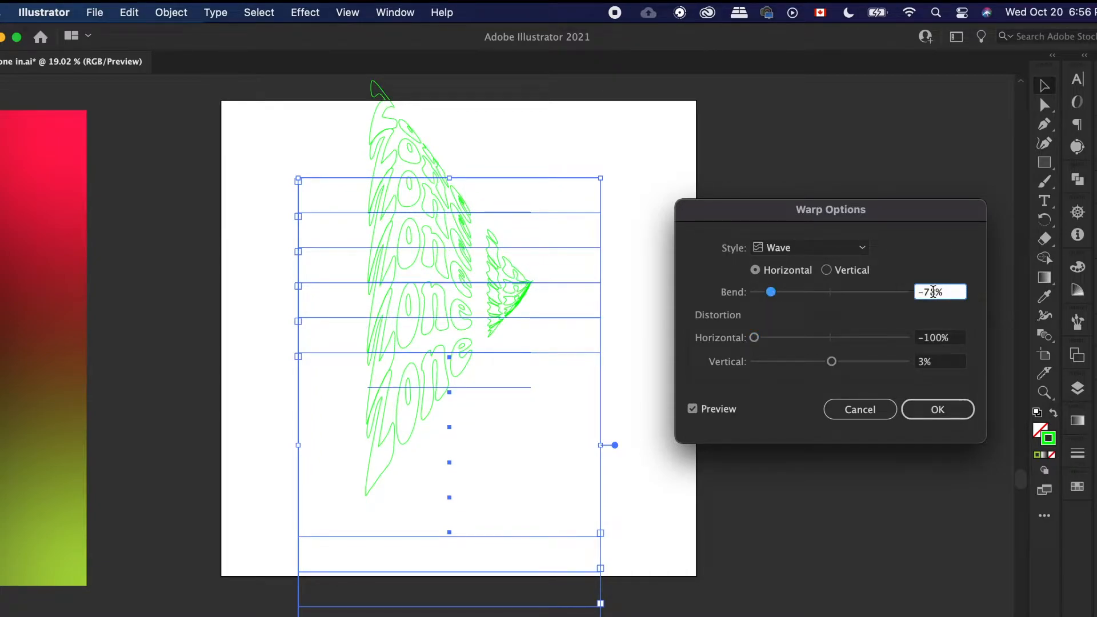
left_click_drag(929, 292, 924, 291)
type("55")
left_click(942, 408)
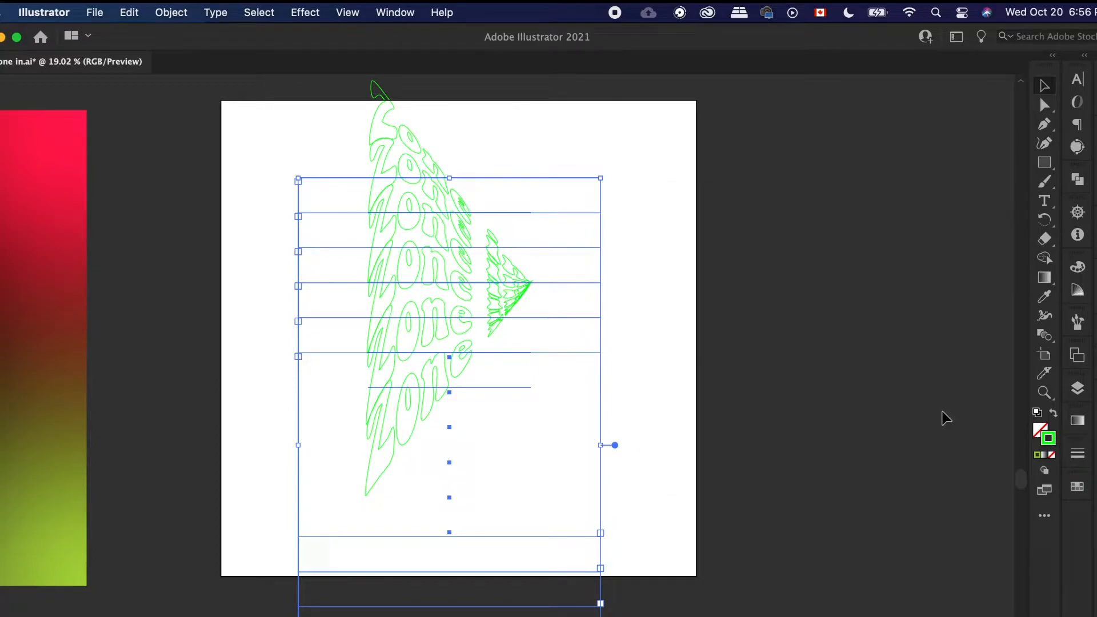
Step: Move the warped text group to the artboard's left side and place a duplicate of it on the right side
left_click(697, 246)
left_click_drag(468, 279, 360, 334)
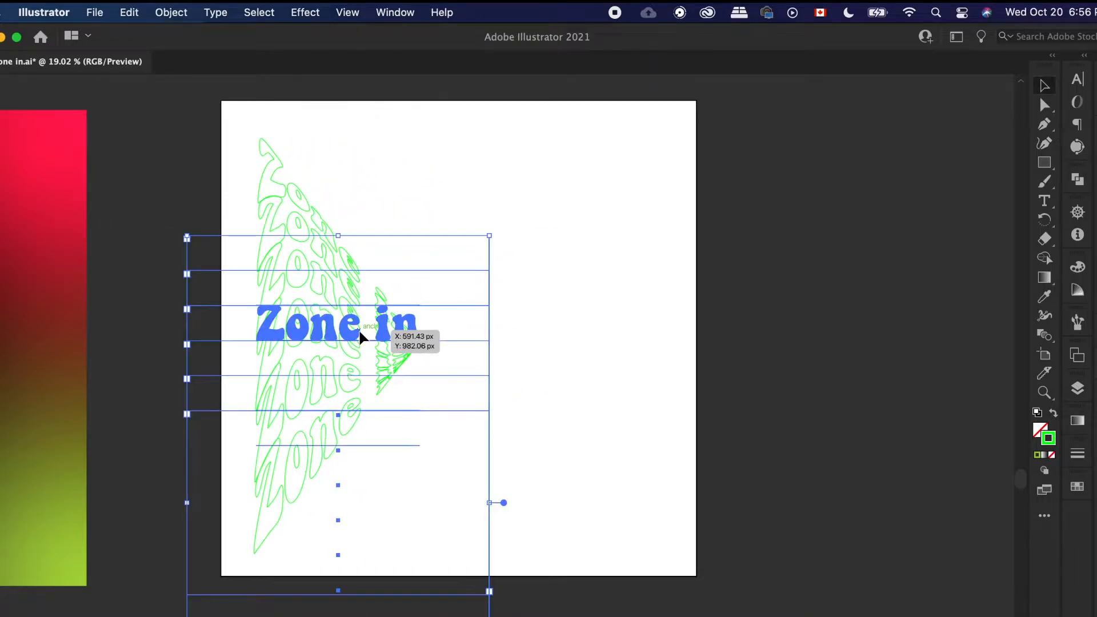
left_click(646, 220)
left_click_drag(333, 350, 318, 291)
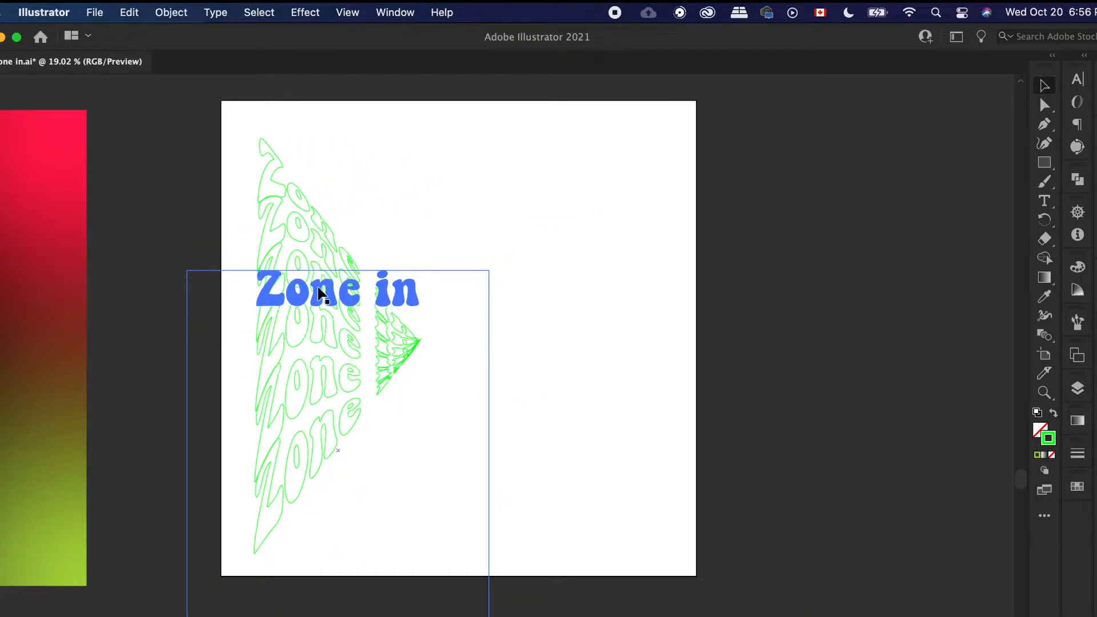
left_click_drag(318, 288, 545, 299)
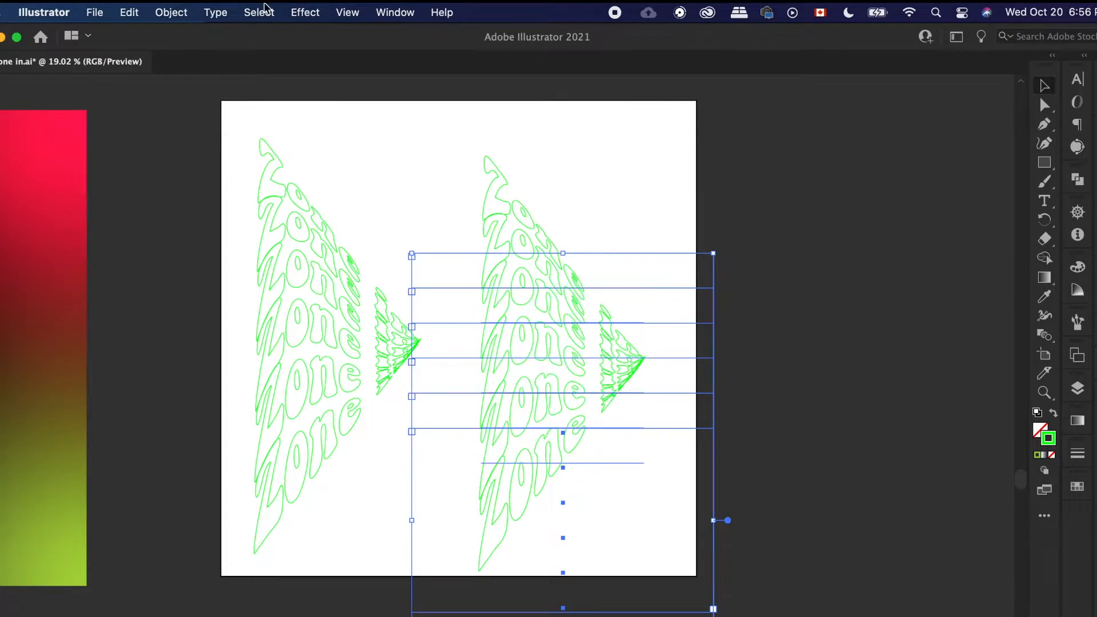
left_click(157, 8)
mouse_move(178, 36)
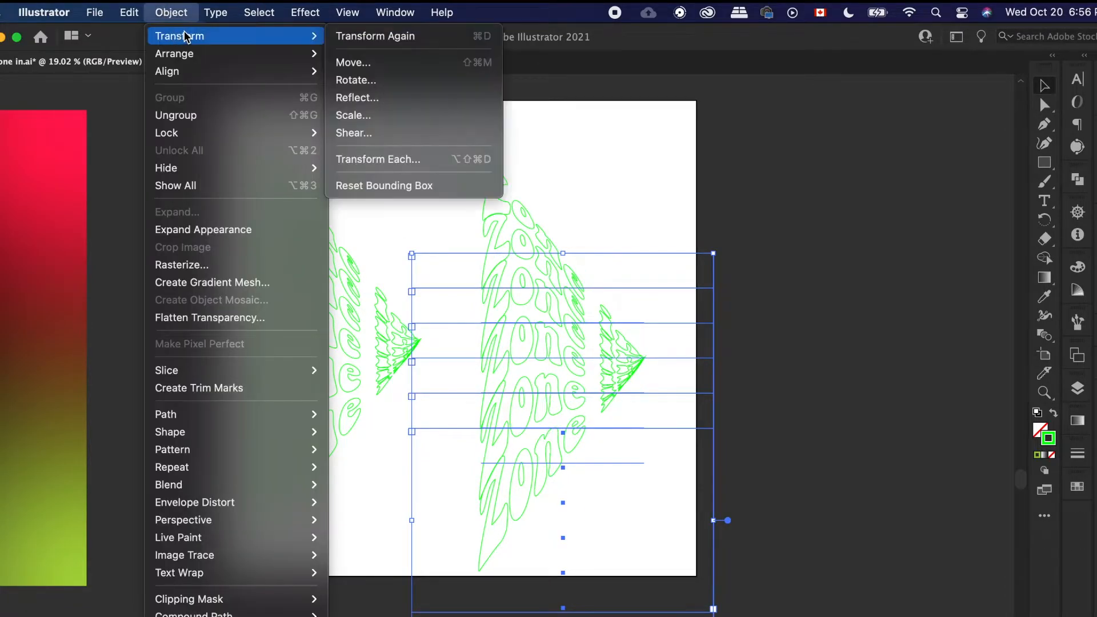
left_click(388, 99)
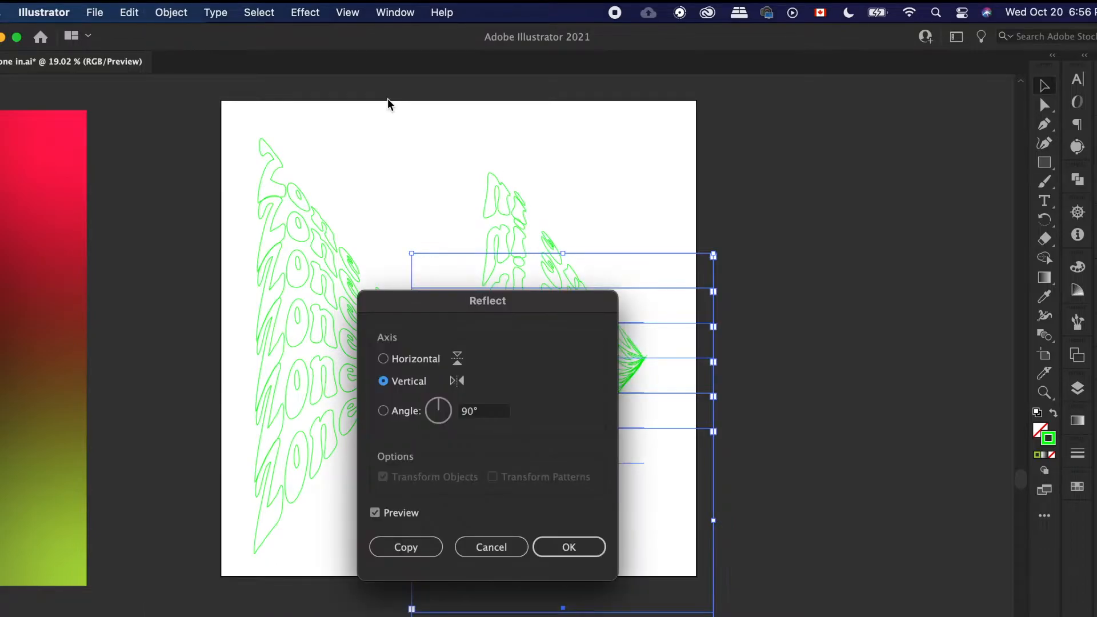
left_click_drag(540, 312, 318, 541)
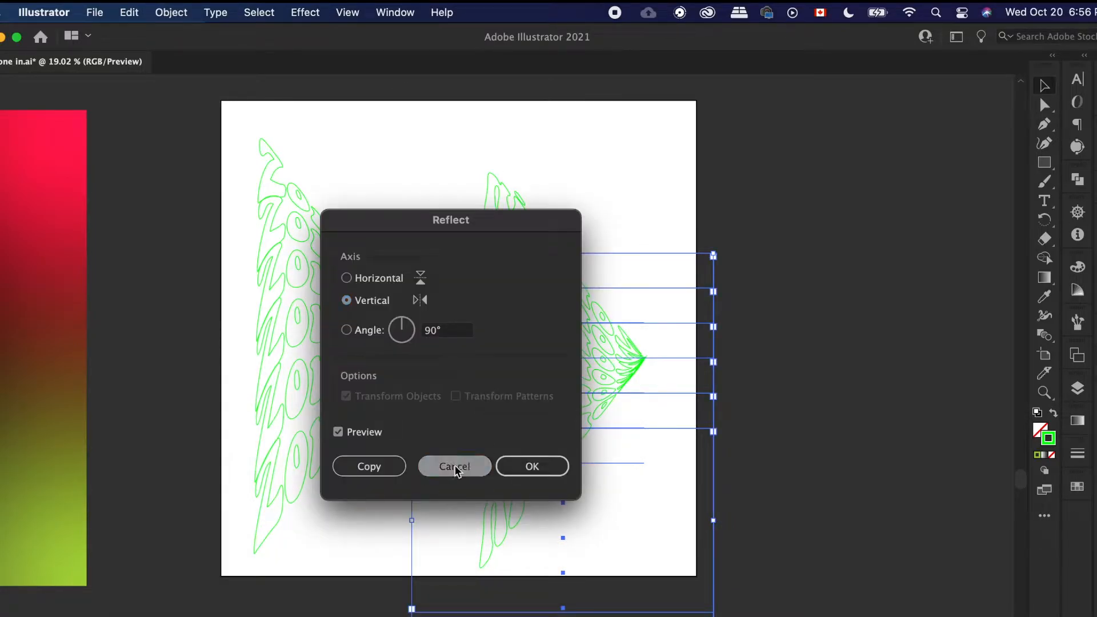
left_click(454, 465)
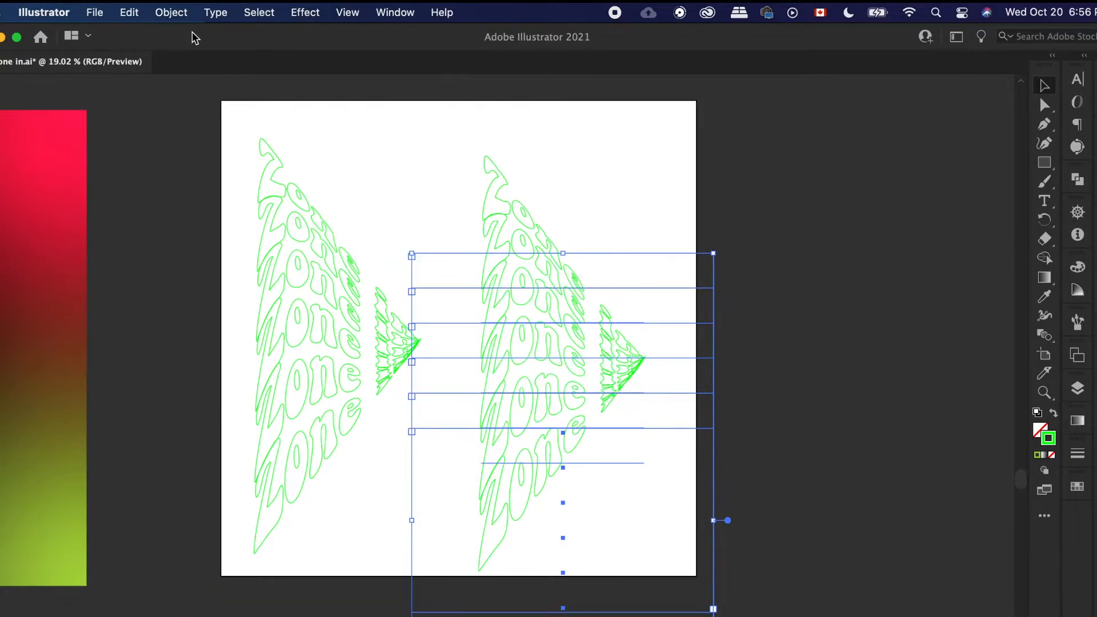
Step: Convert the right-hand warped text copy to outlines
left_click(216, 12)
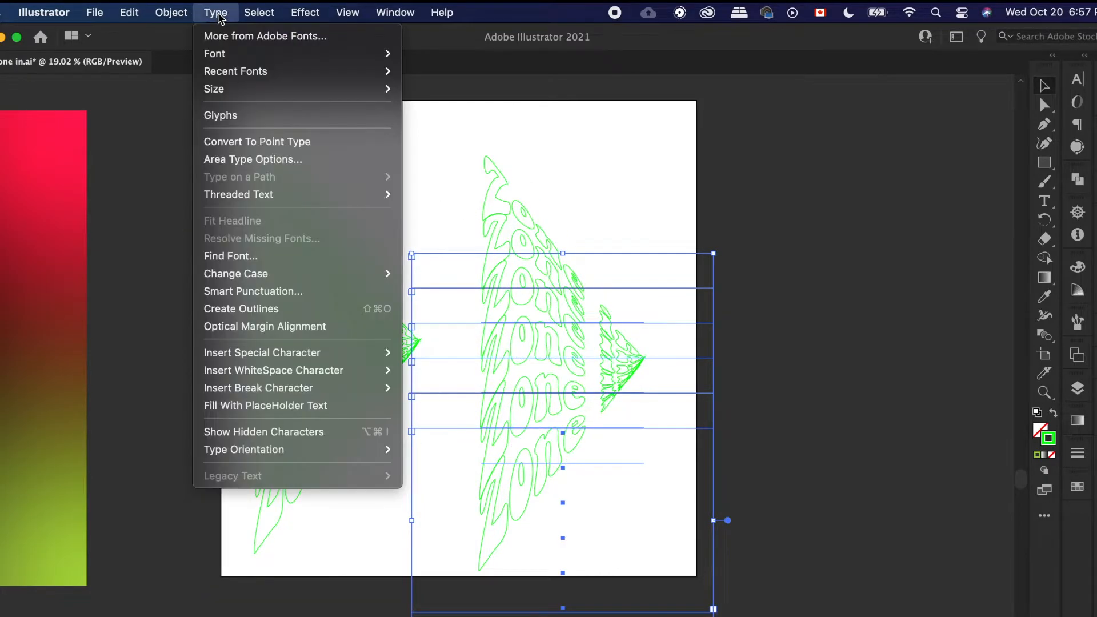
left_click(252, 308)
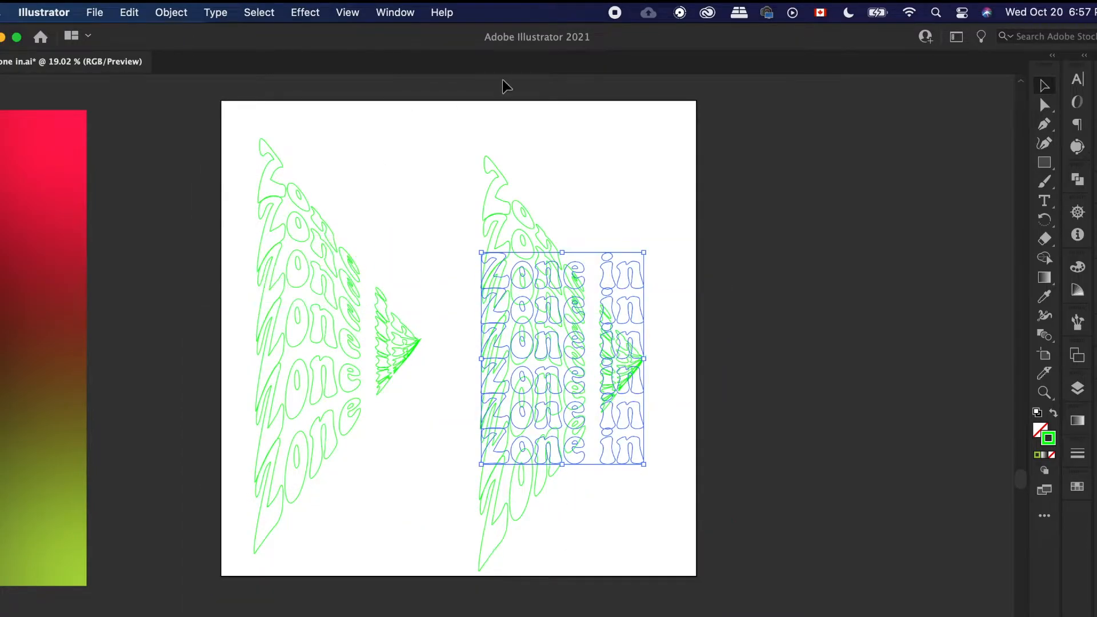
left_click(166, 8)
mouse_move(179, 37)
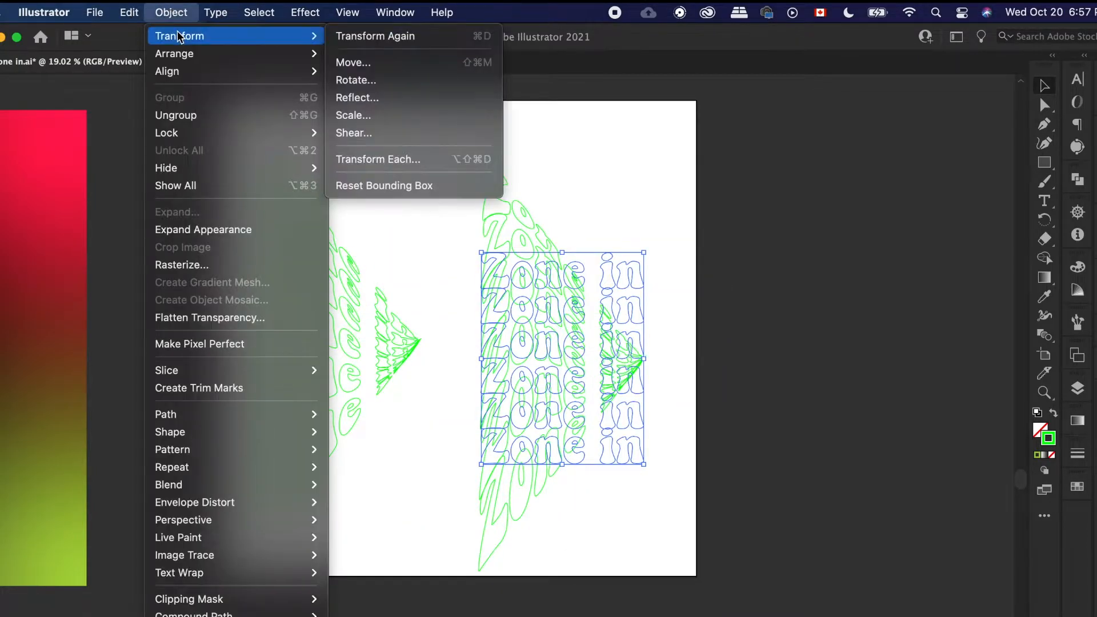
left_click(421, 100)
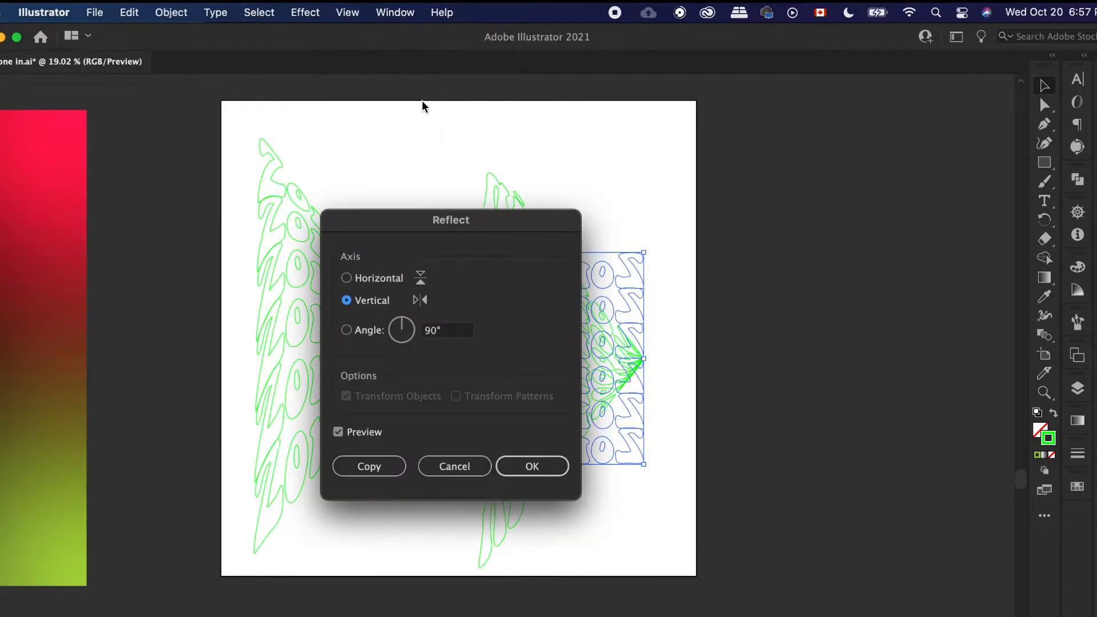
left_click_drag(504, 227, 337, 331)
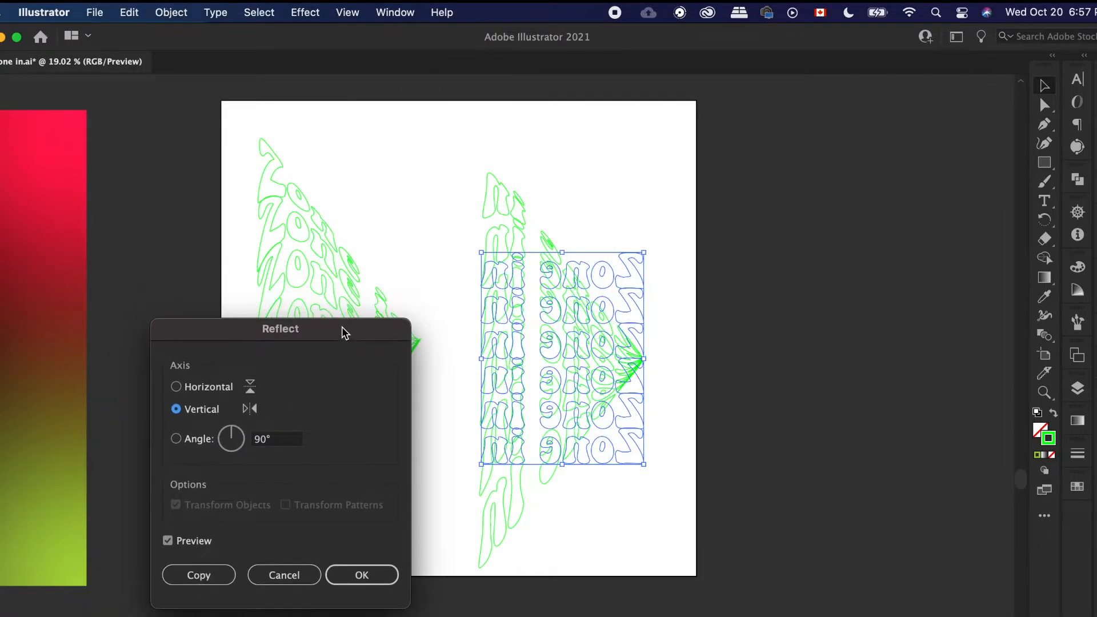
left_click(176, 387)
left_click(176, 410)
left_click(176, 440)
left_click(176, 439)
left_click(176, 439)
left_click(176, 410)
left_click(175, 387)
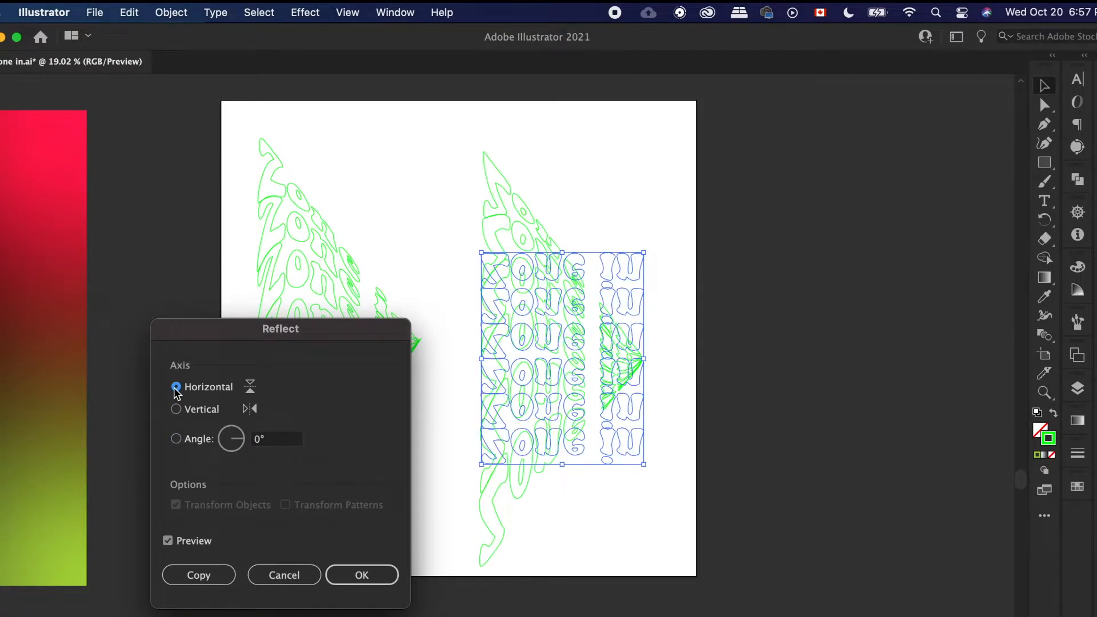
left_click(176, 410)
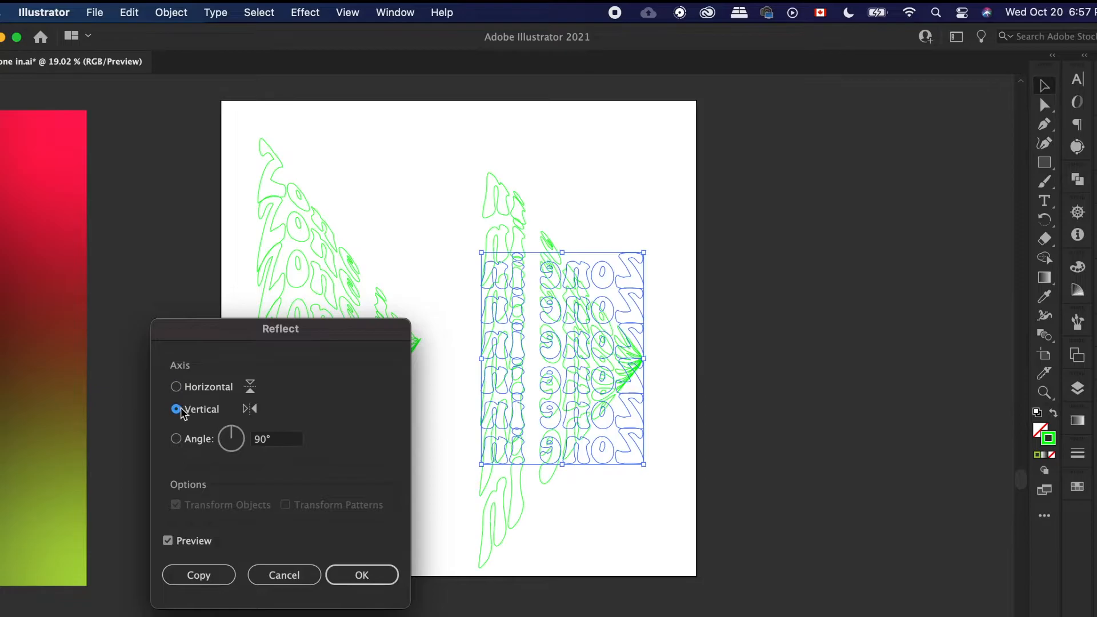
left_click(288, 577)
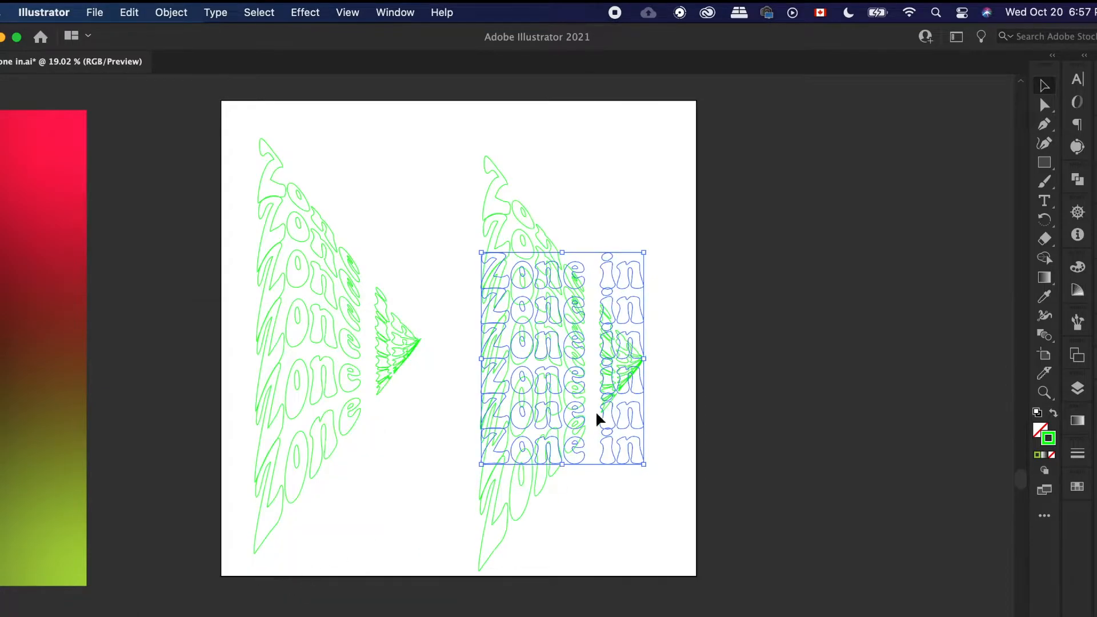
Step: Edit the Wave warp on the right-hand text copy, setting its bend to 55% and horizontal distortion to 100%
left_click(431, 464)
left_click(572, 407)
left_click(394, 12)
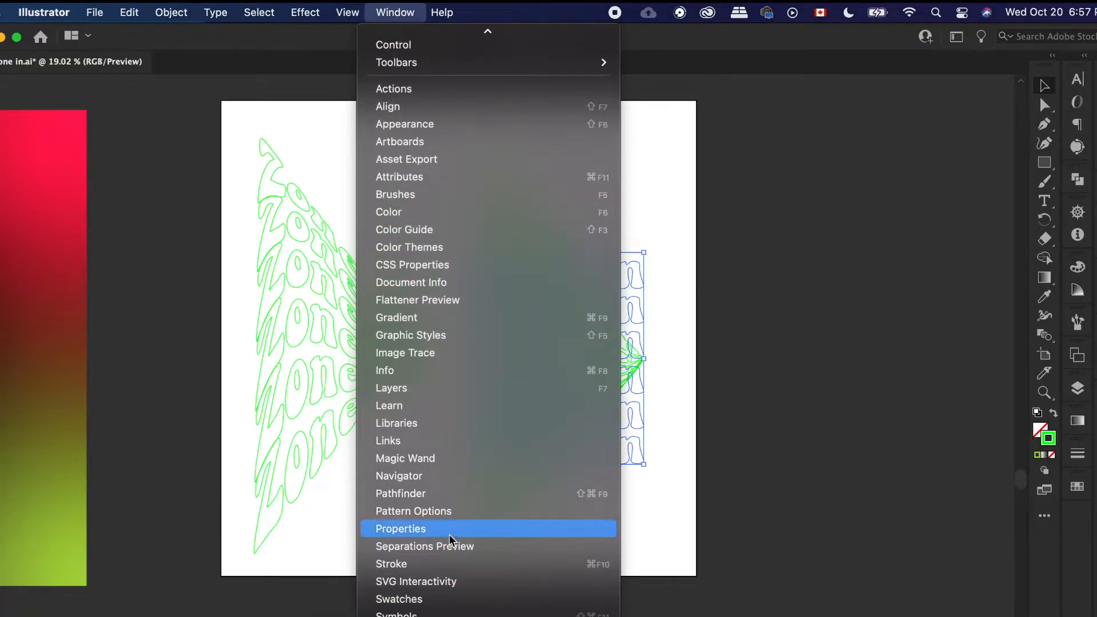
left_click(449, 529)
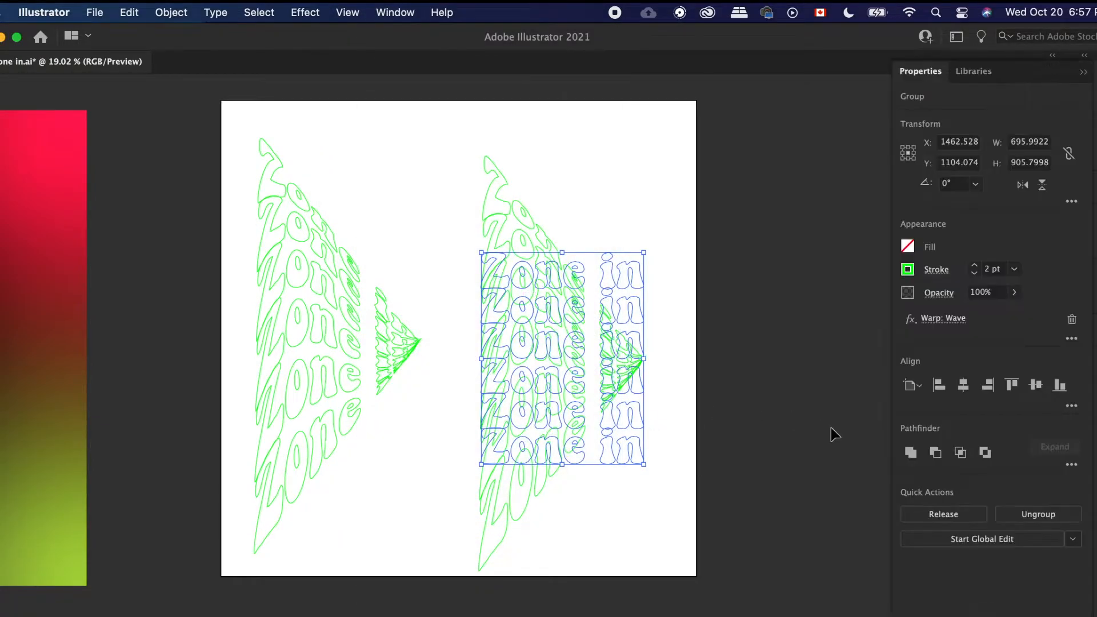
left_click(948, 318)
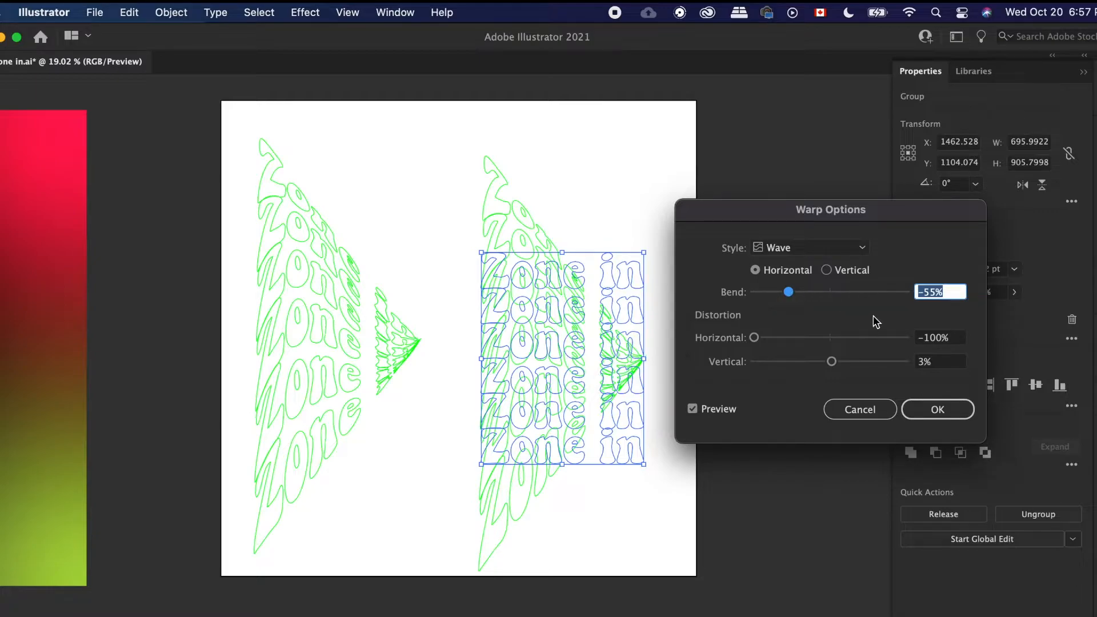
left_click(868, 292)
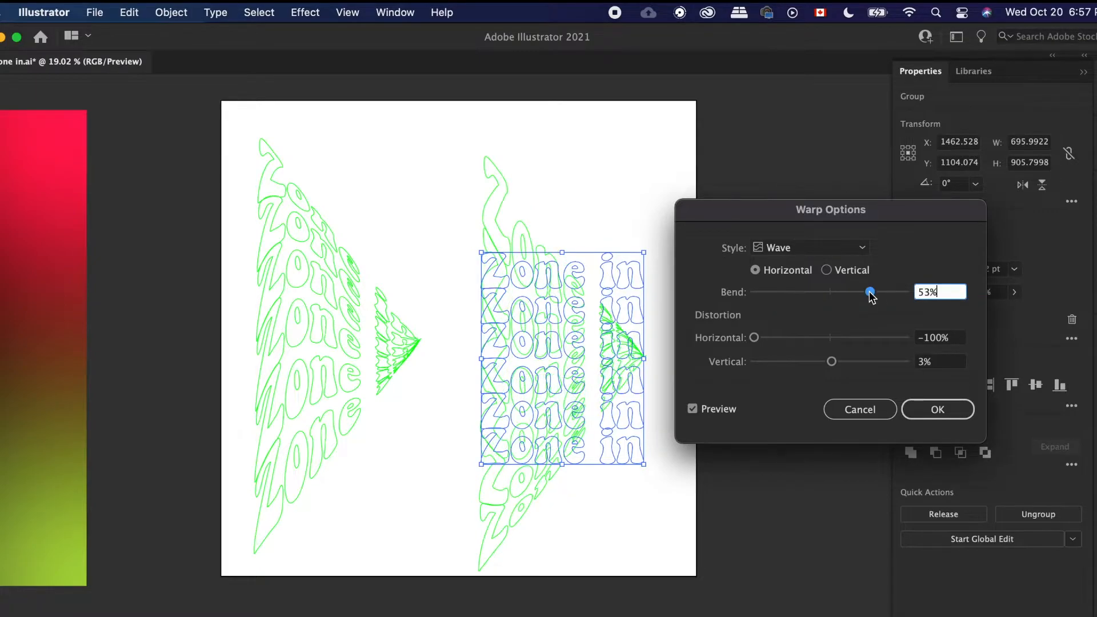
double_click(930, 292)
type("55")
left_click(907, 337)
left_click(938, 409)
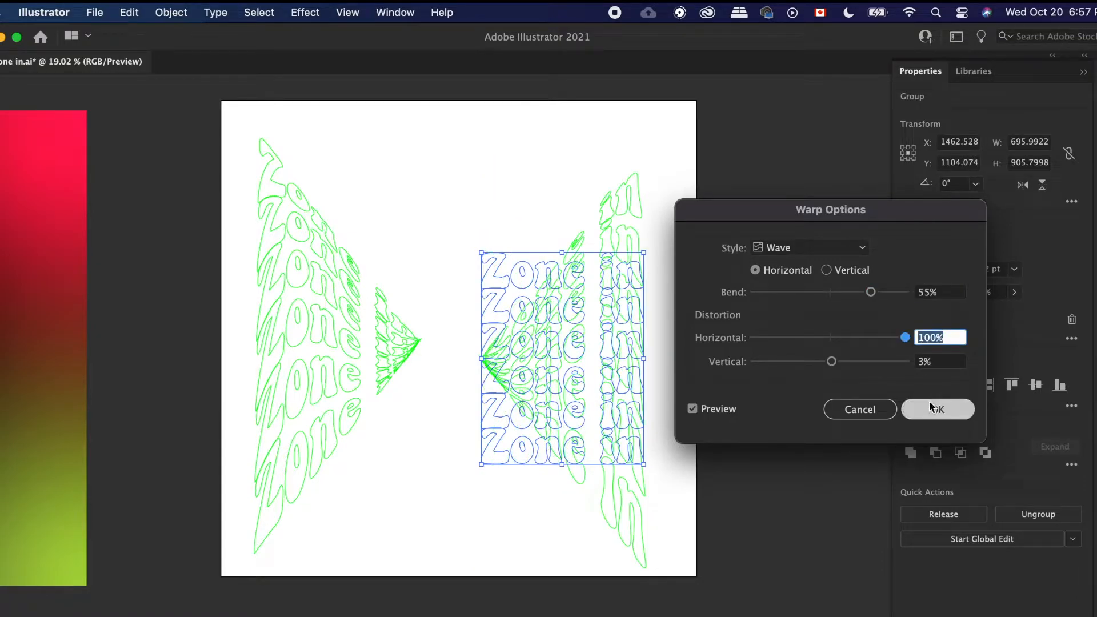
Step: Move the two warped text groups together so their narrow tips meet near the artboard's horizontal centre
left_click(592, 168)
left_click_drag(629, 199, 635, 179)
left_click_drag(349, 360, 383, 357)
mouse_move(581, 307)
left_mouse_down()
mouse_move(588, 301)
mouse_move(578, 311)
mouse_move(567, 300)
left_mouse_up()
left_click(566, 299)
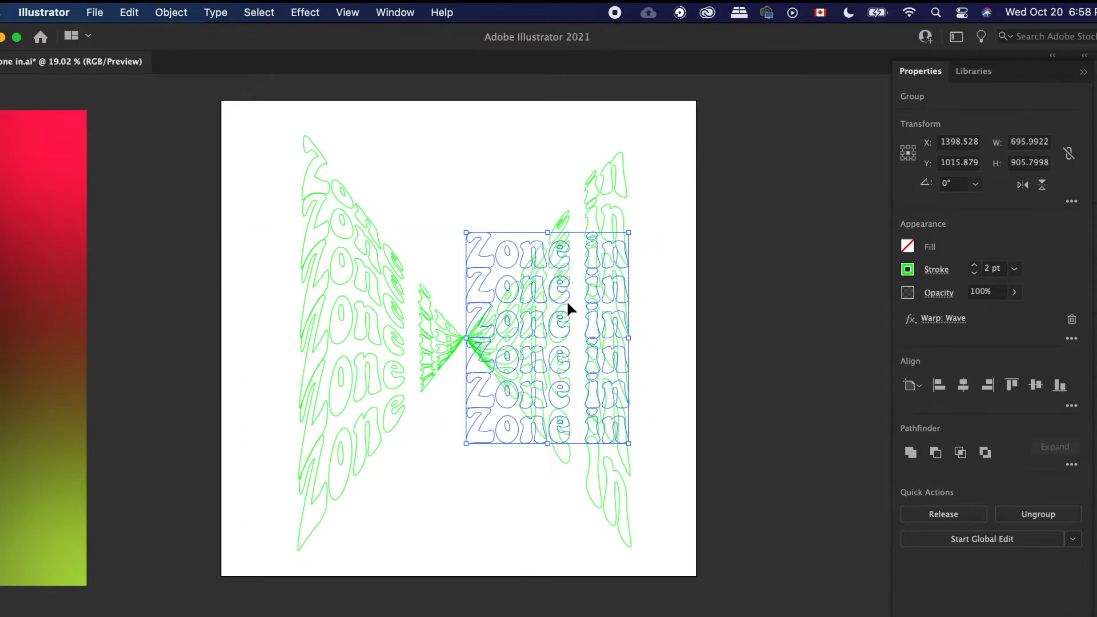
left_click(736, 298)
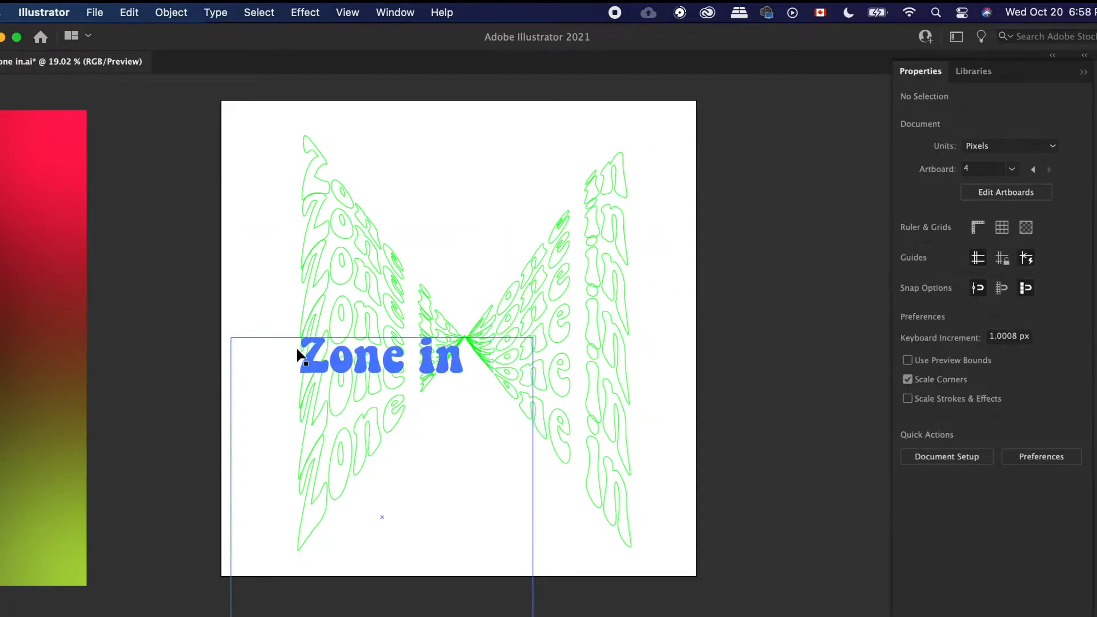
Step: Try to widen the left warped text group toward the artboard's left edge
left_click(329, 297)
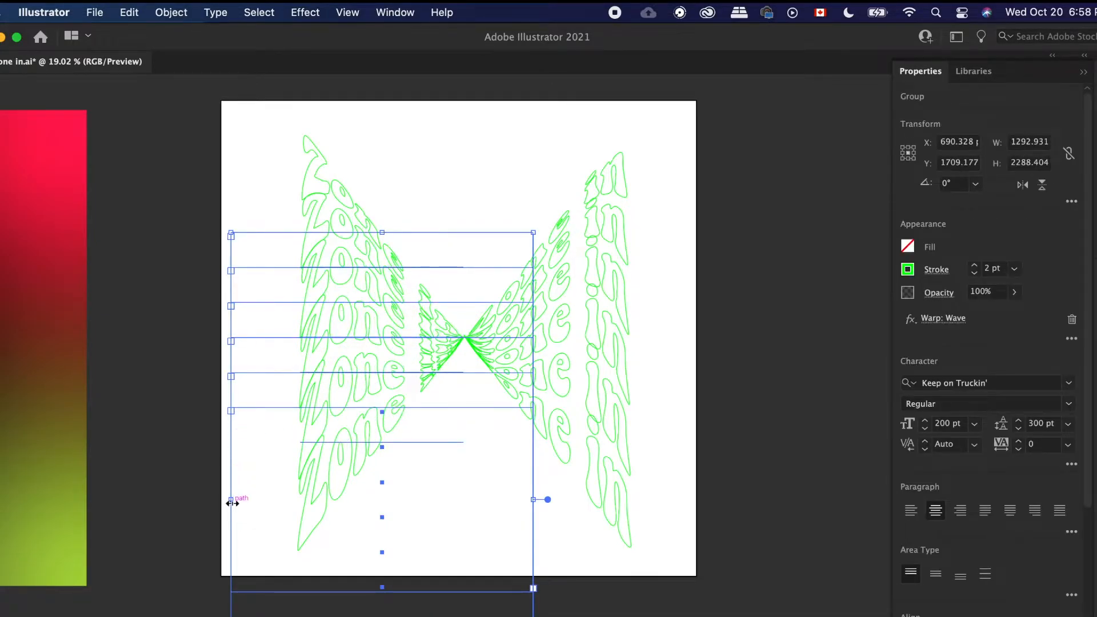
left_click_drag(226, 501, 166, 501)
left_click(701, 354)
Step: Select all the artwork on the artboard and convert the remaining live warped text to outlines
key("super+a")
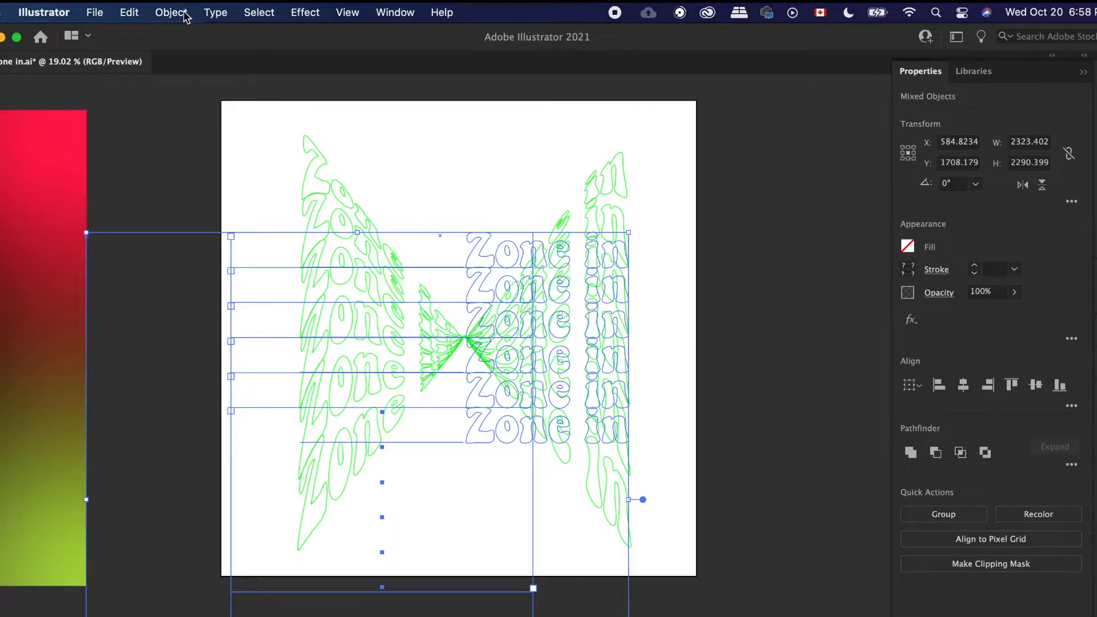
left_click(214, 12)
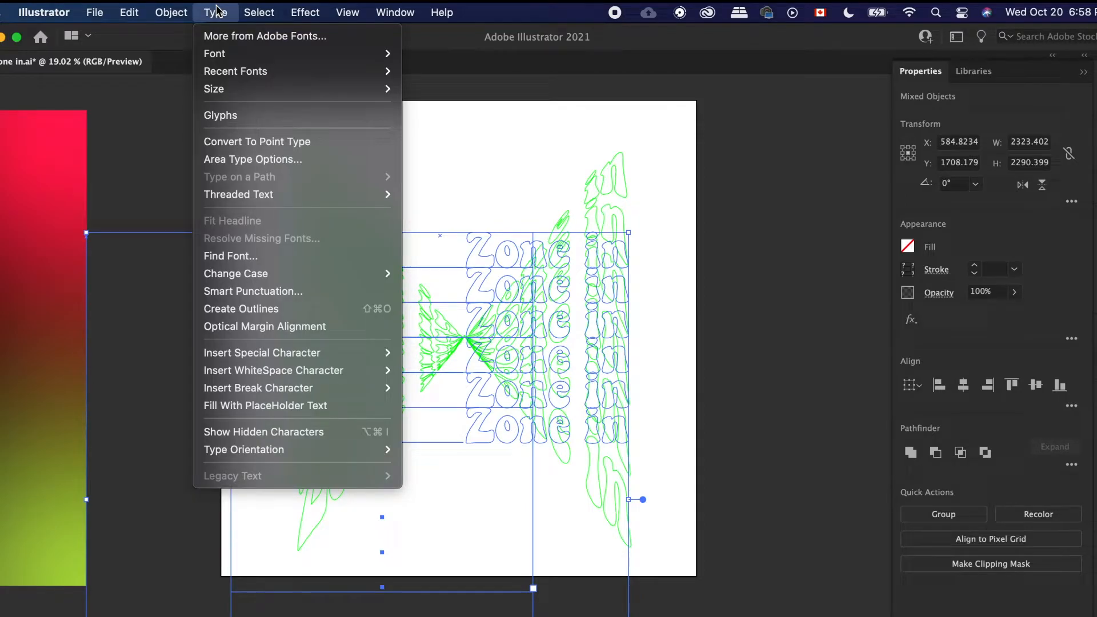
left_click(275, 313)
left_click(537, 157)
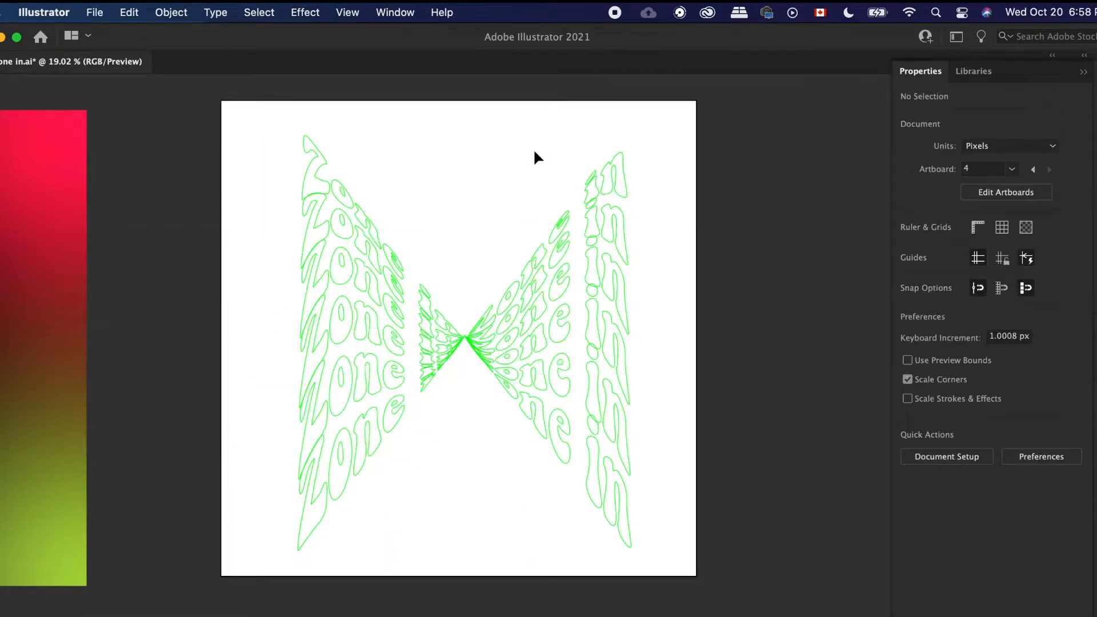
Step: Stretch both warped text groups outward to the artboard's side edges and heighten them to span its full height
left_click(357, 270)
left_click_drag(297, 337, 696, 341)
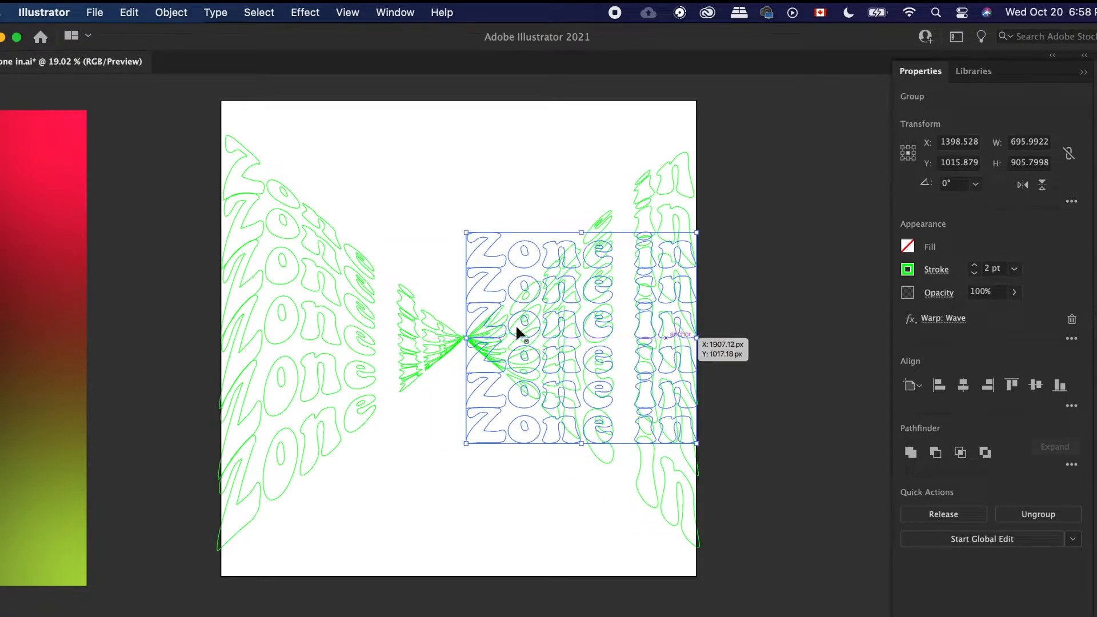
left_click(260, 216)
left_click(279, 245)
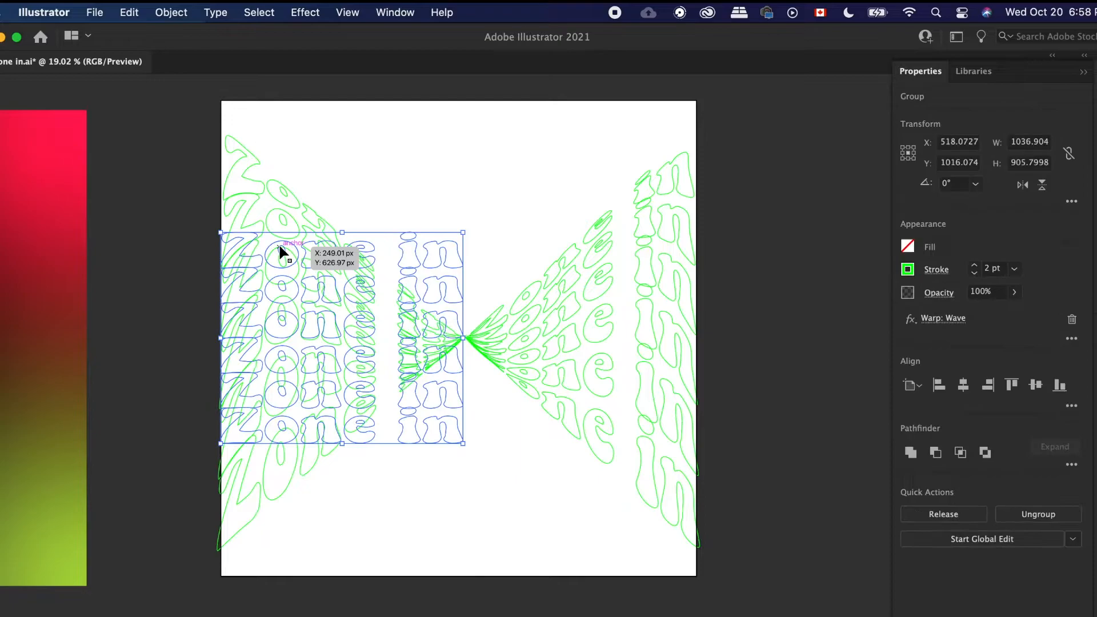
left_click_drag(345, 234, 342, 211)
left_click_drag(342, 443, 343, 455)
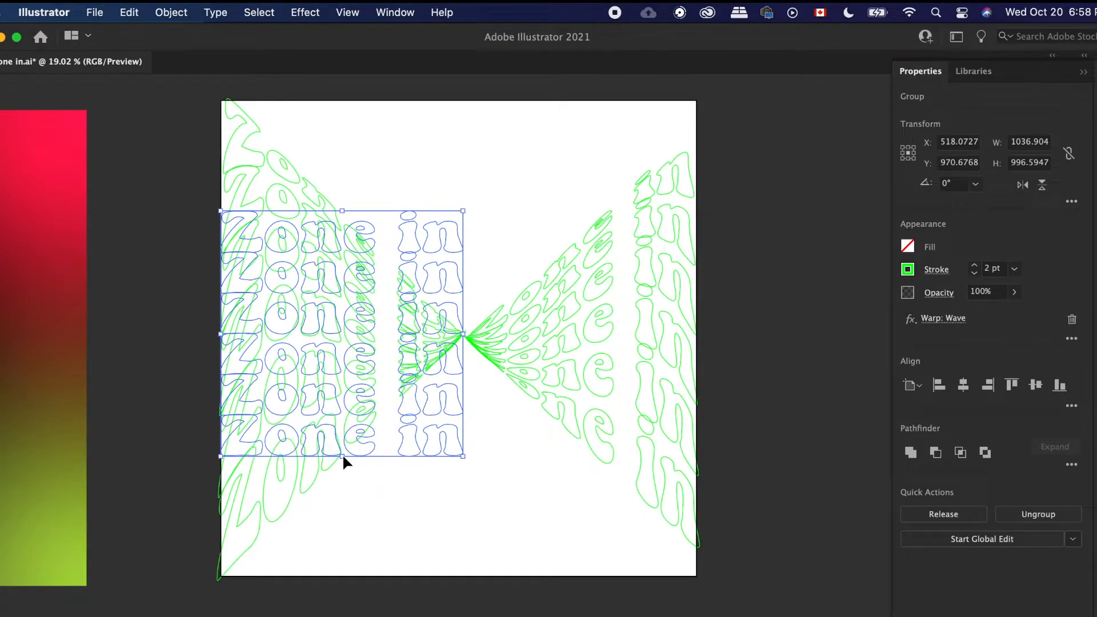
left_click(626, 462)
left_click(656, 363)
left_click_drag(582, 233, 582, 194)
mouse_move(581, 442)
left_mouse_down()
mouse_move(581, 464)
mouse_move(580, 454)
left_mouse_up()
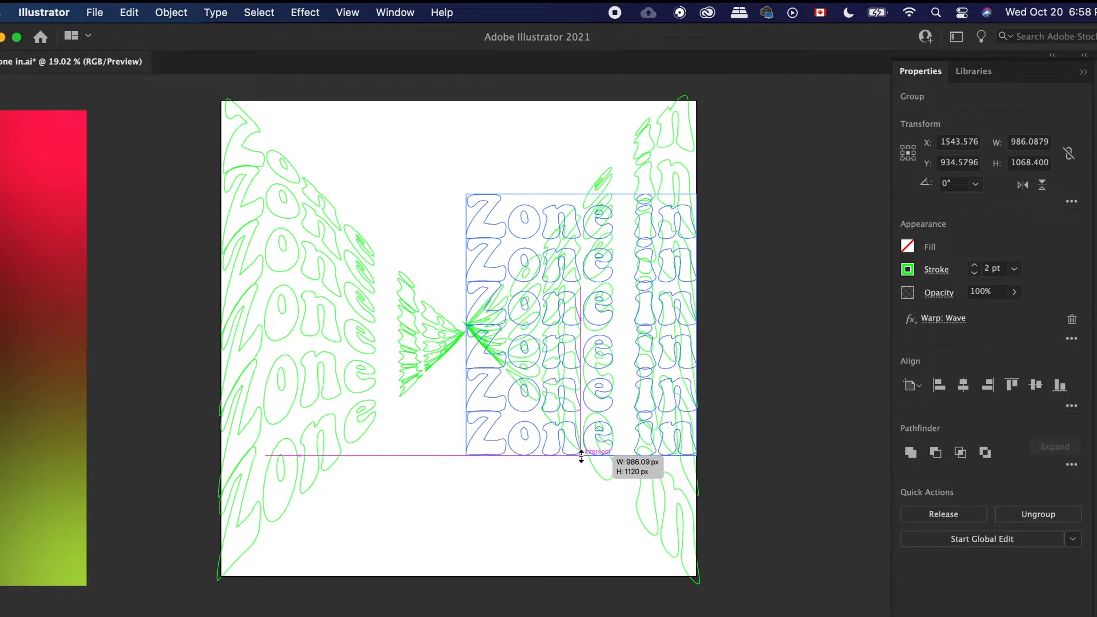
left_click(803, 412)
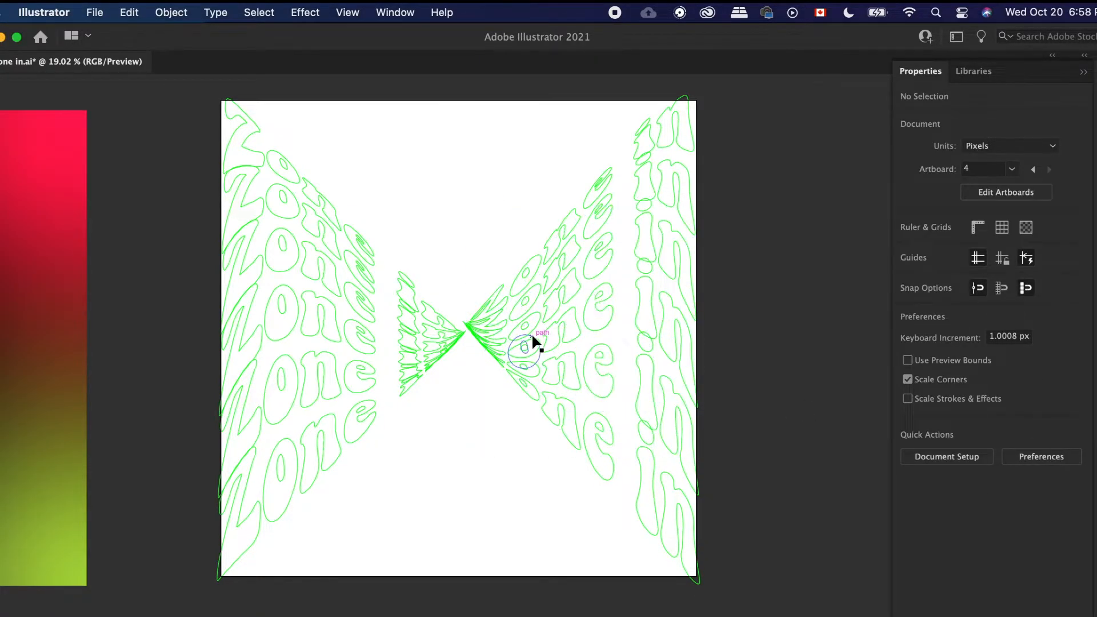
Step: Shift the right warped text group slightly down so its tip lines up with the left group's tip
scroll(532, 335, "up", 2)
left_click_drag(481, 307, 479, 314)
left_click(784, 336)
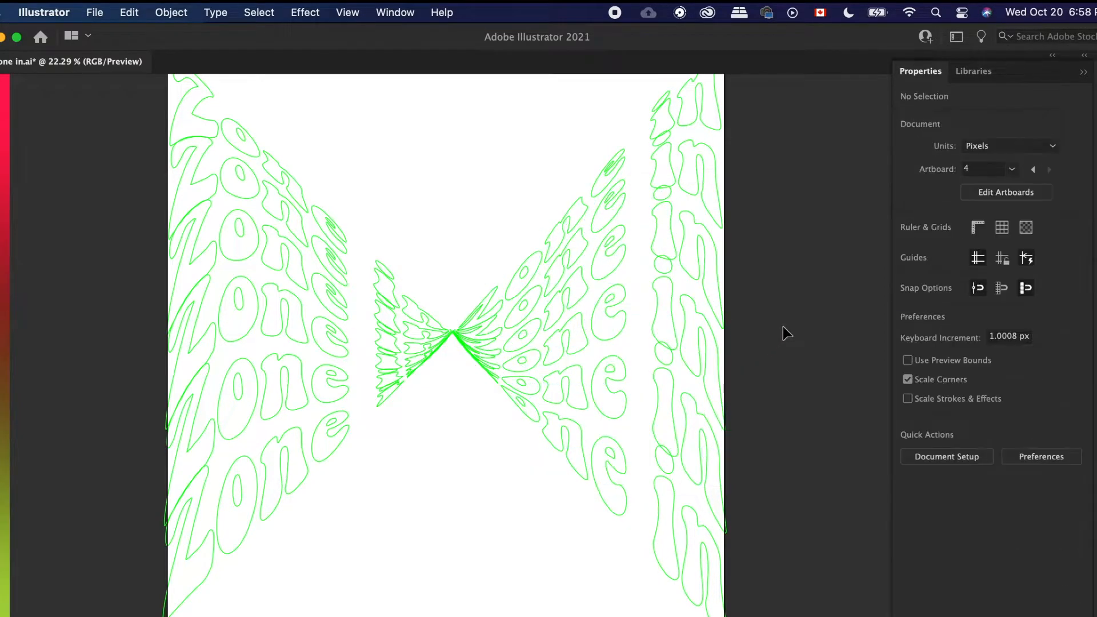
Step: Select both warped text groups and nudge them slightly upward together on the artboard
scroll(764, 355, "down", 4)
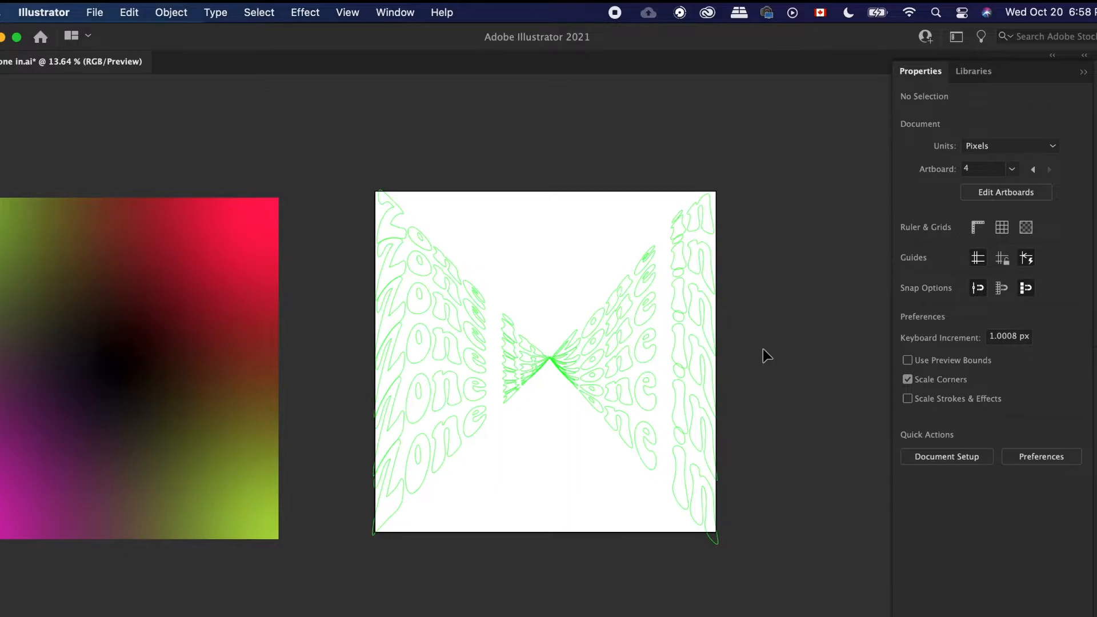
left_click_drag(776, 469, 359, 313)
key("Up")
key("Up")
key("Up")
key("Up")
key("Up")
key("Delete")
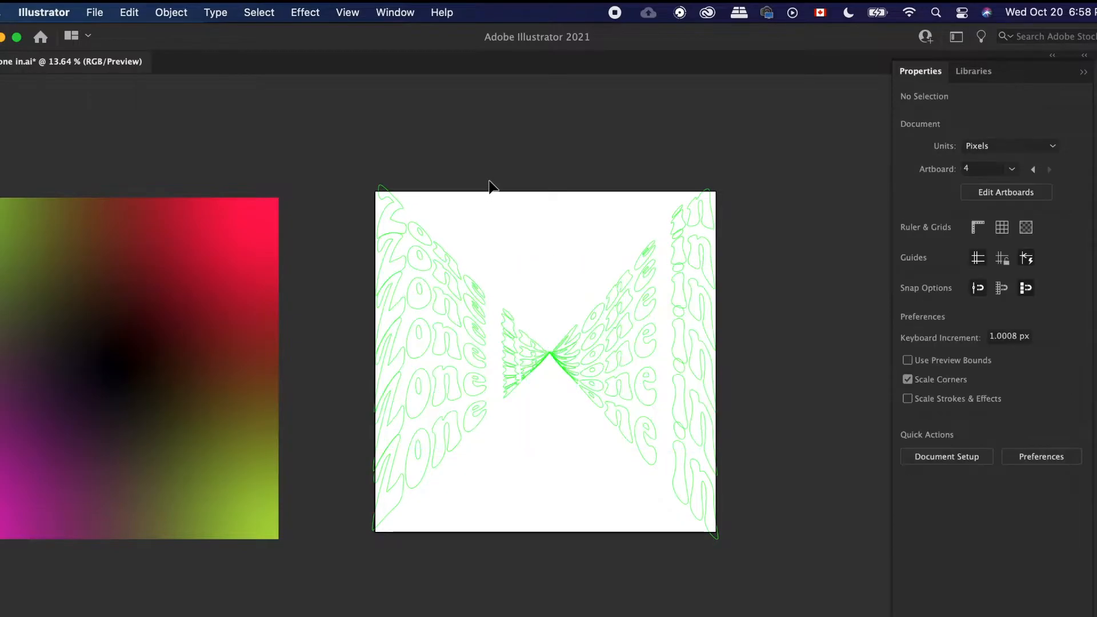
Step: Preview the artboard in Trim View to examine the cropped composition, and return to the normal preview
scroll(489, 187, "up", 2)
left_click(347, 11)
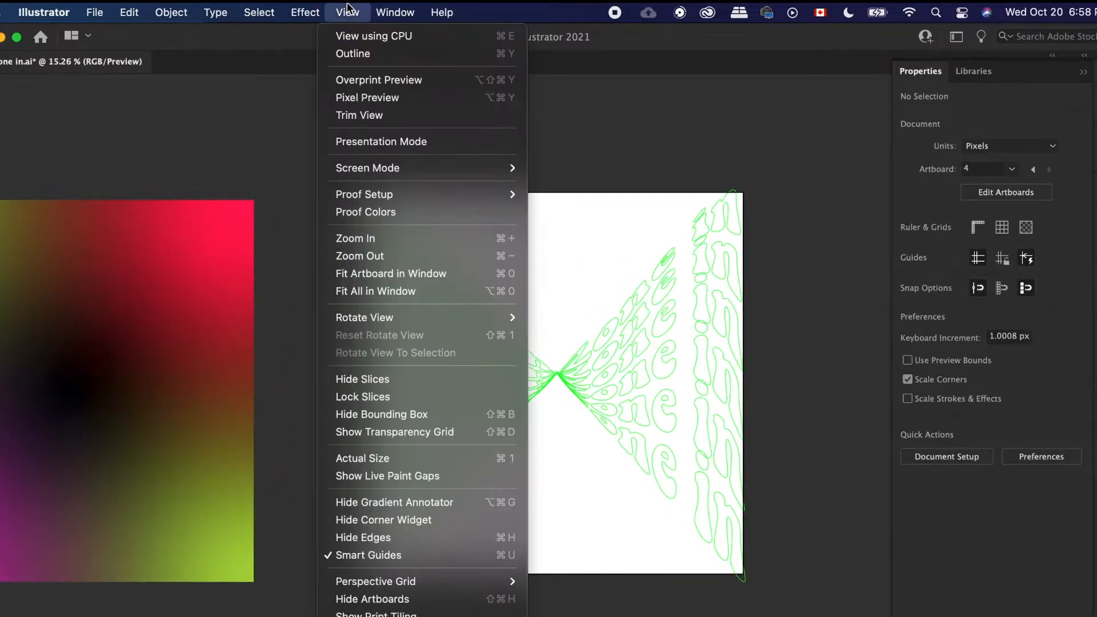
left_click(357, 115)
scroll(638, 140, "down", 5)
scroll(635, 139, "up", 2)
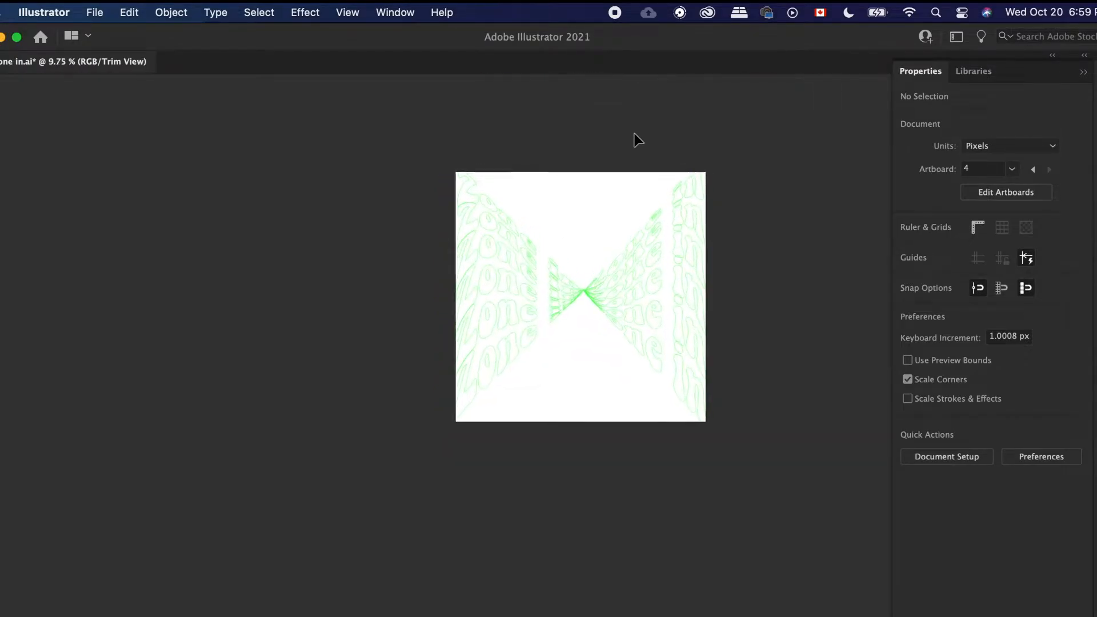
left_click(354, 13)
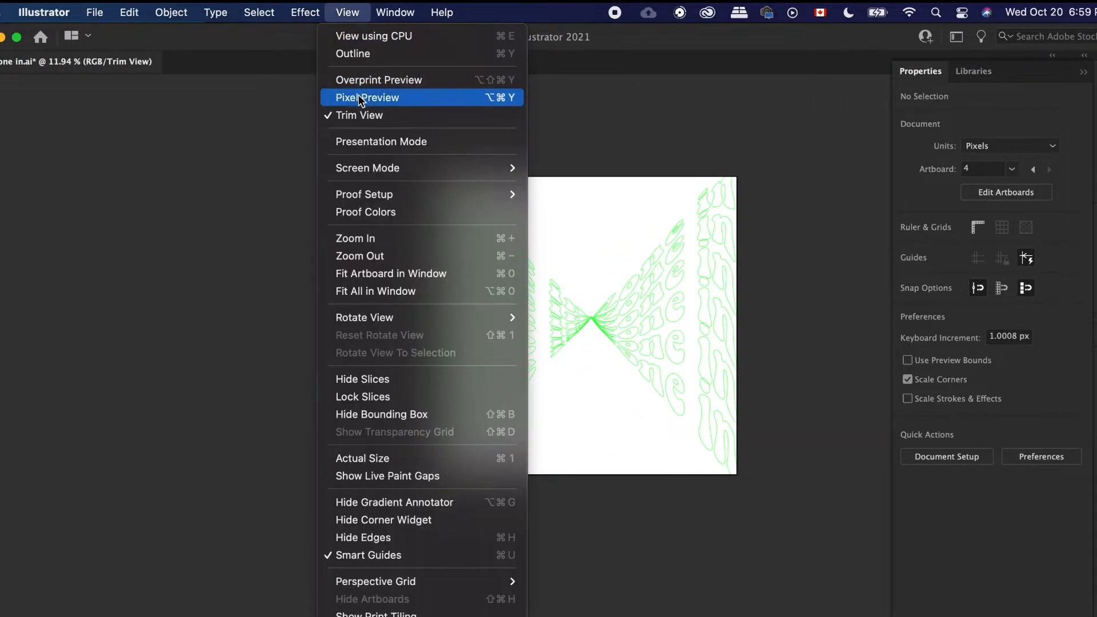
left_click(359, 113)
scroll(341, 494, "down", 1)
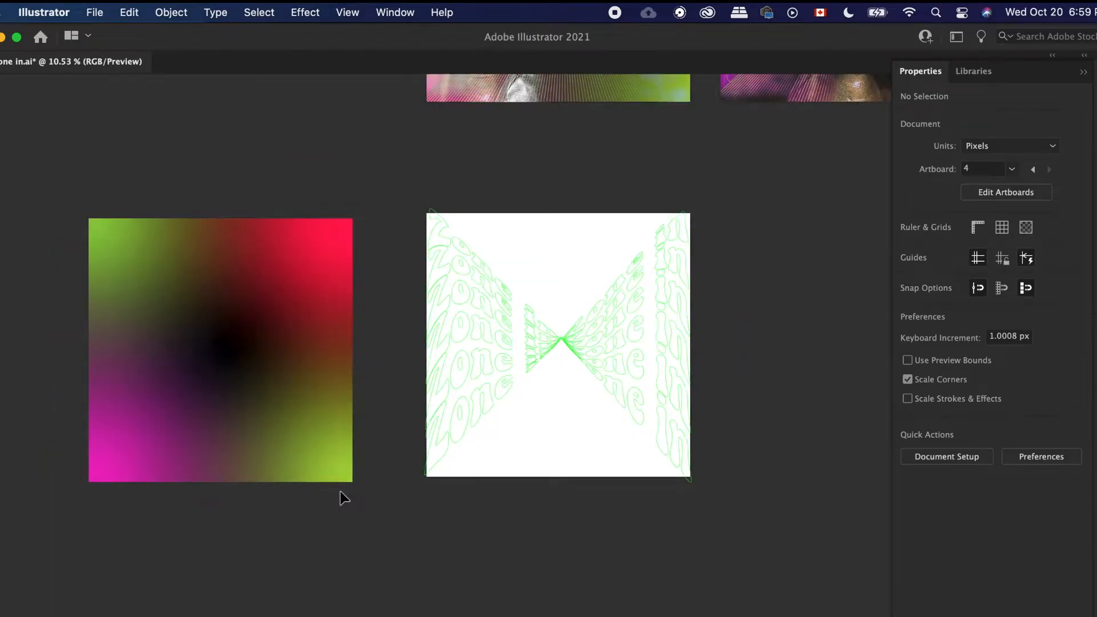
Step: Examine the character settings of the white "Zone in" title on the black rectangle, and view the three finished compositions
scroll(342, 495, "down", 5)
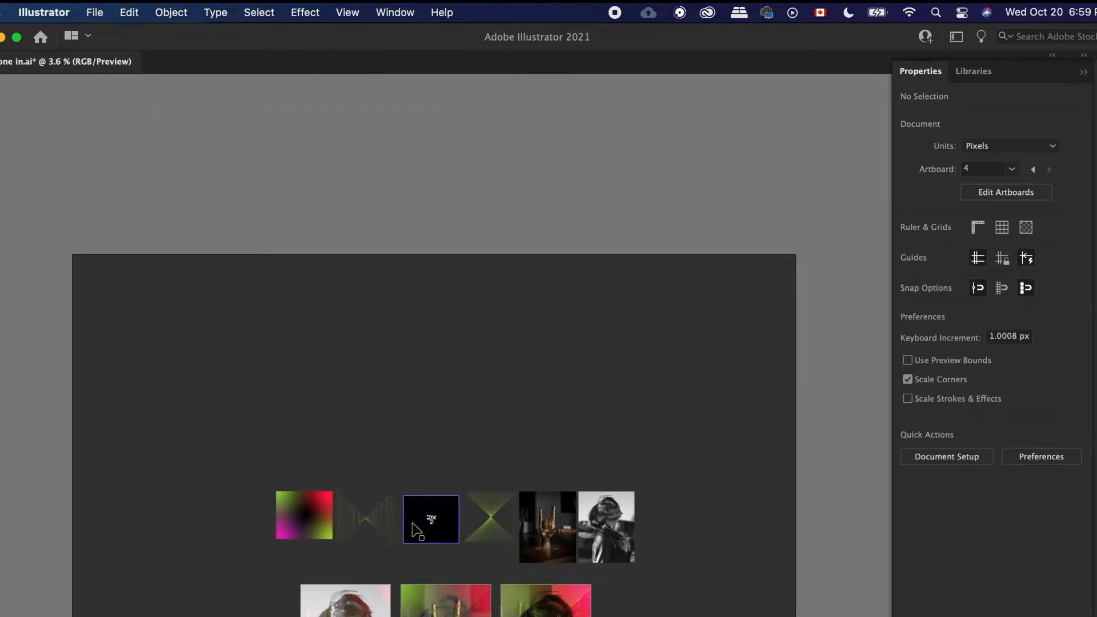
scroll(412, 525, "up", 5)
scroll(508, 548, "down", 2)
left_click(464, 445)
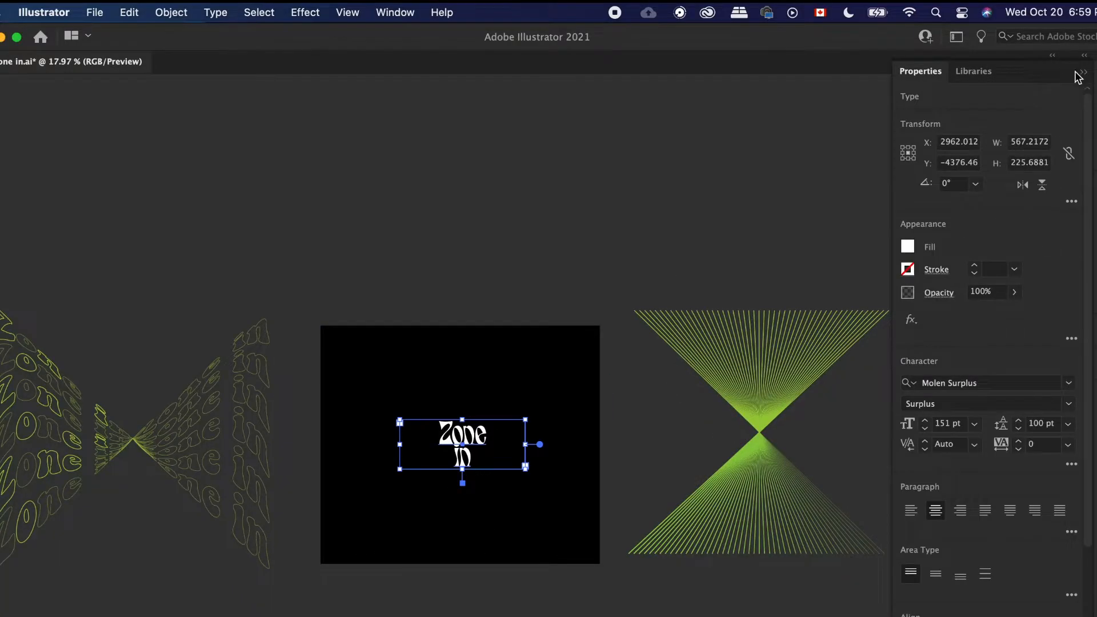
left_click(1078, 75)
left_click(1079, 79)
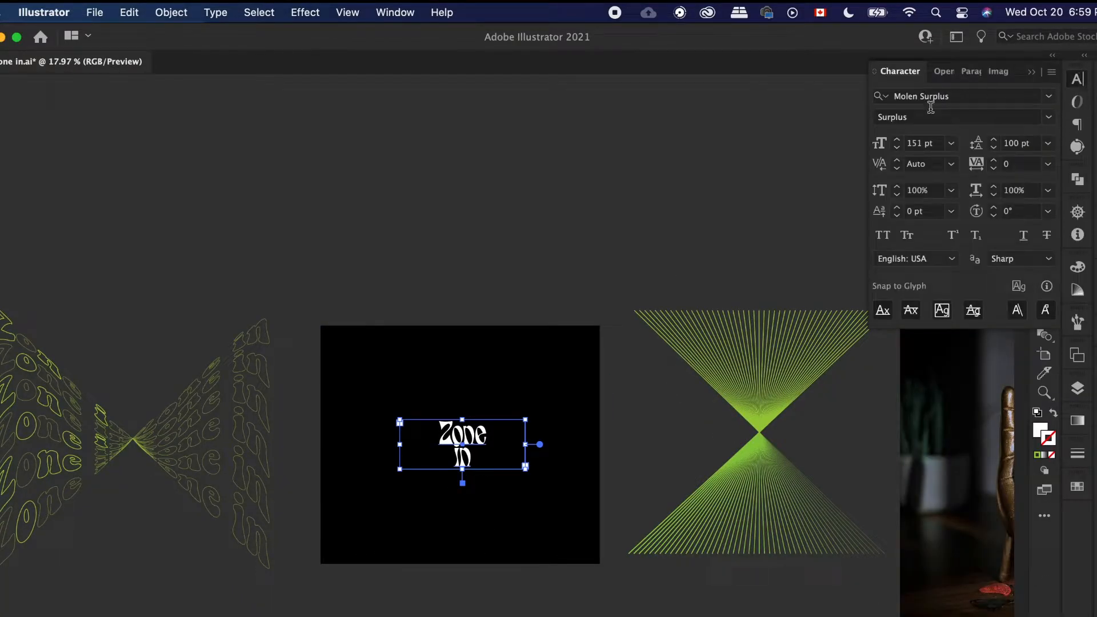
left_click(1030, 74)
left_click(650, 204)
scroll(524, 581, "down", 5)
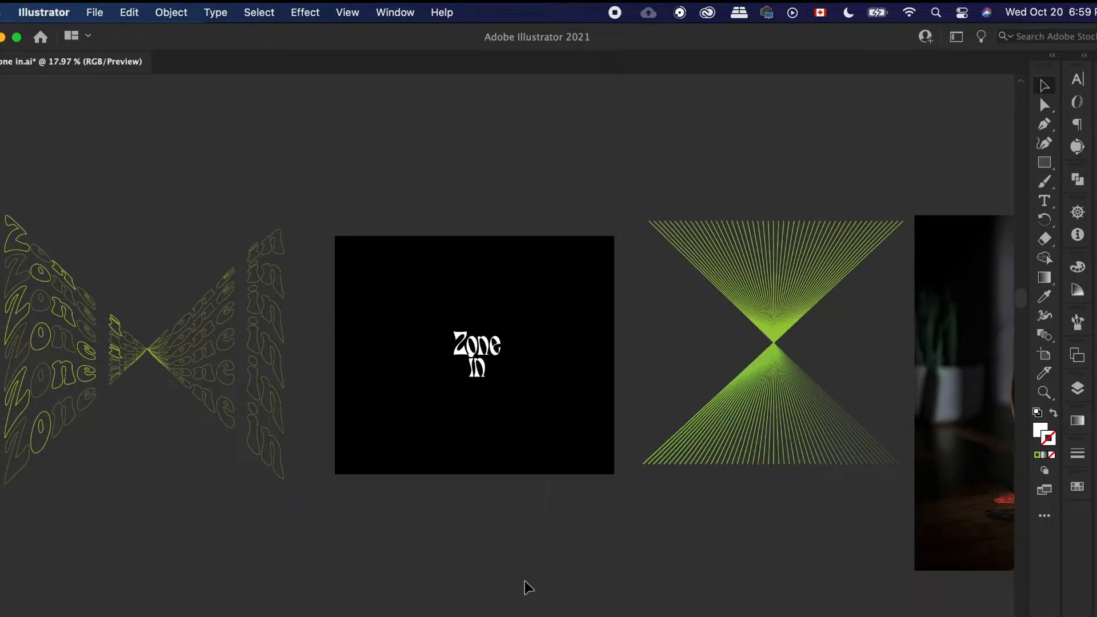
scroll(477, 367, "down", 4)
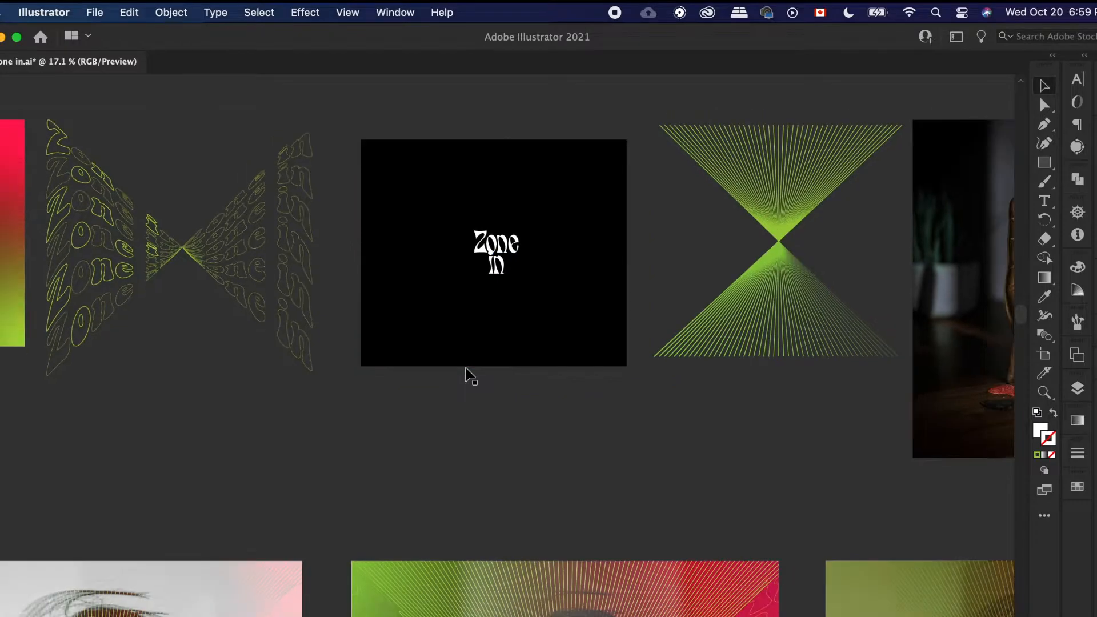
scroll(469, 375, "down", 3)
scroll(468, 375, "down", 6)
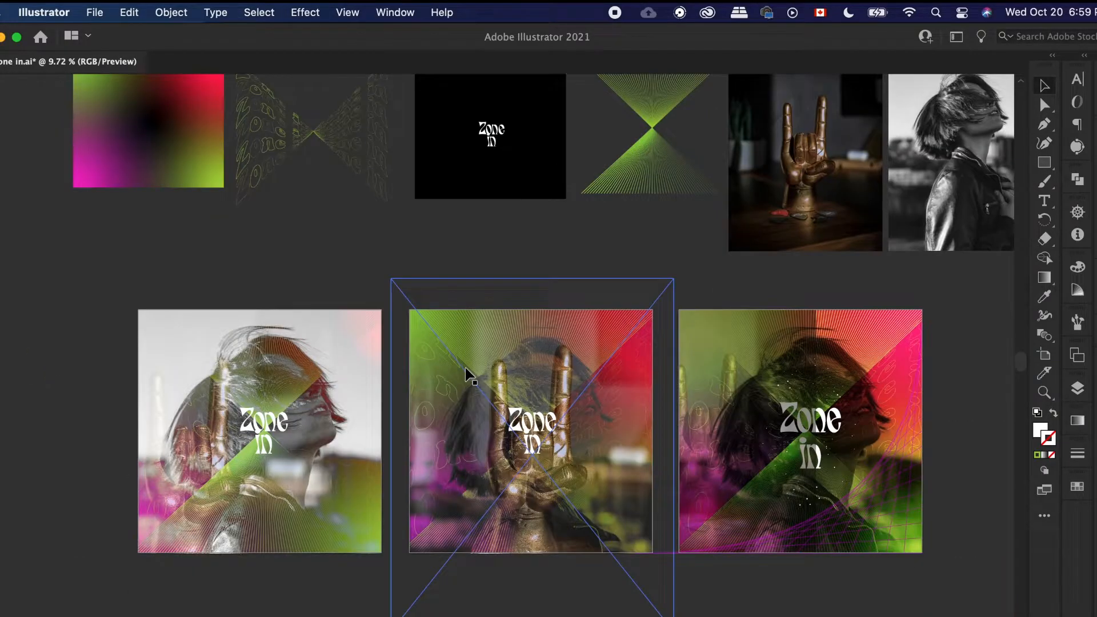
Step: Review the three finished compositions and examine the upper half of the green line pattern among the source elements
scroll(468, 375, "down", 2)
scroll(467, 376, "down", 3)
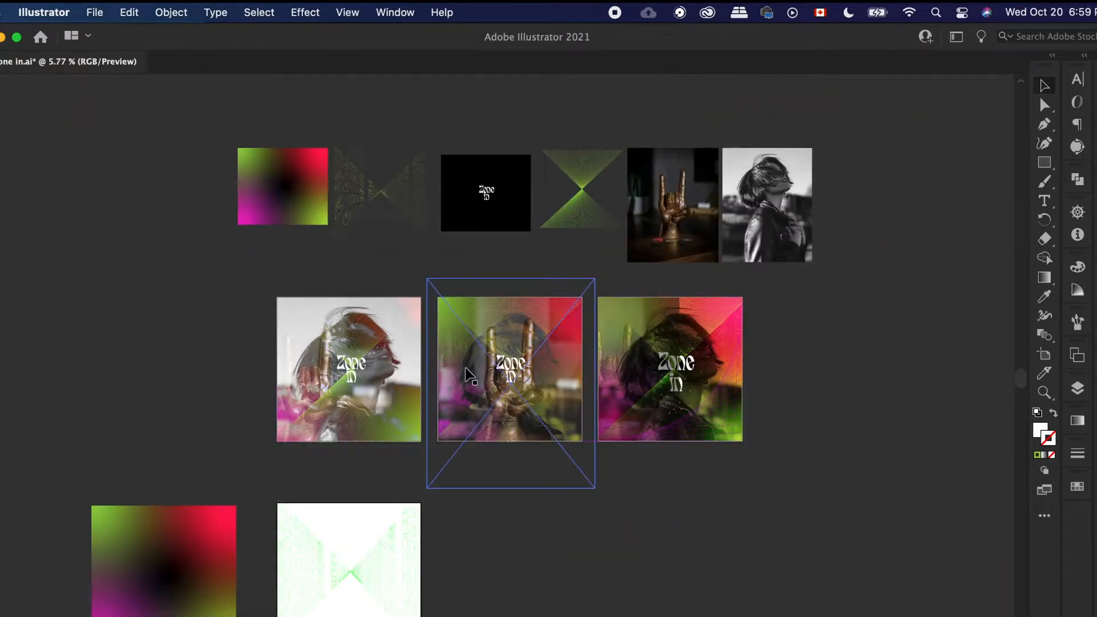
left_click(591, 186)
scroll(589, 181, "up", 1)
scroll(590, 182, "up", 3)
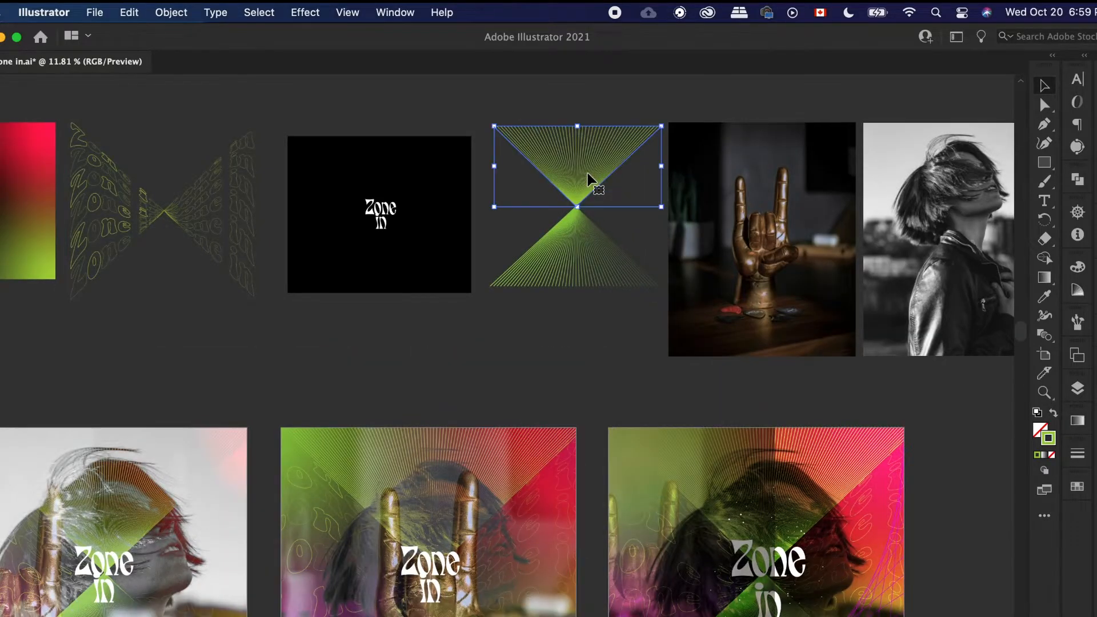
scroll(591, 180, "down", 1)
scroll(591, 181, "down", 4)
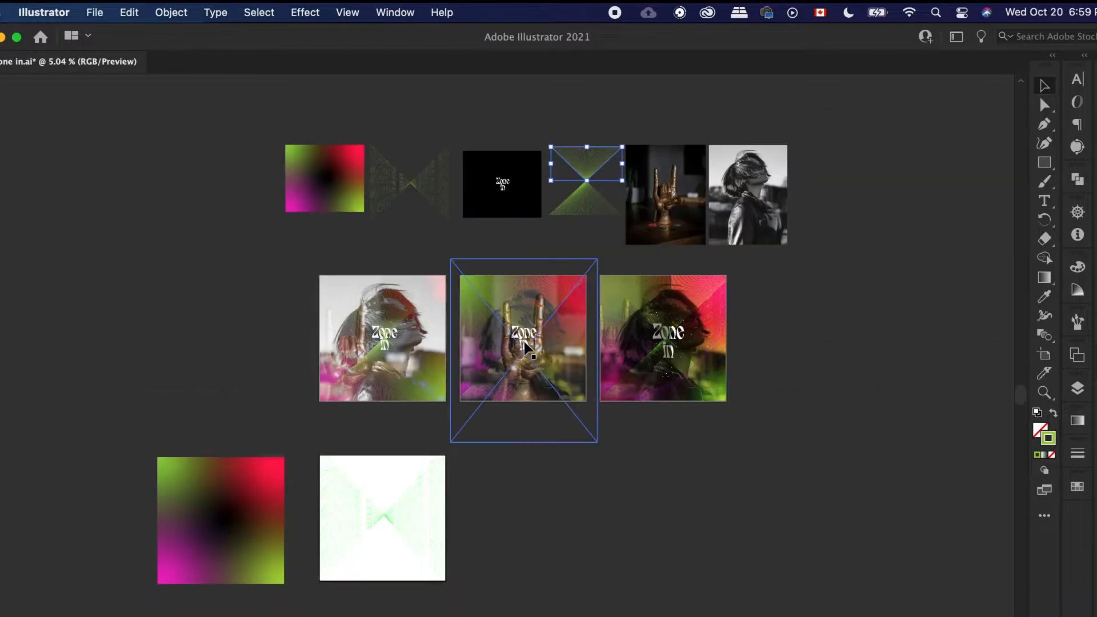
Step: Move the large multicolor gradient square farther left, away from the white artboard
scroll(514, 359, "left", 3)
scroll(514, 360, "down", 2)
scroll(416, 451, "up", 1)
left_click_drag(319, 448, 214, 450)
left_click(594, 501)
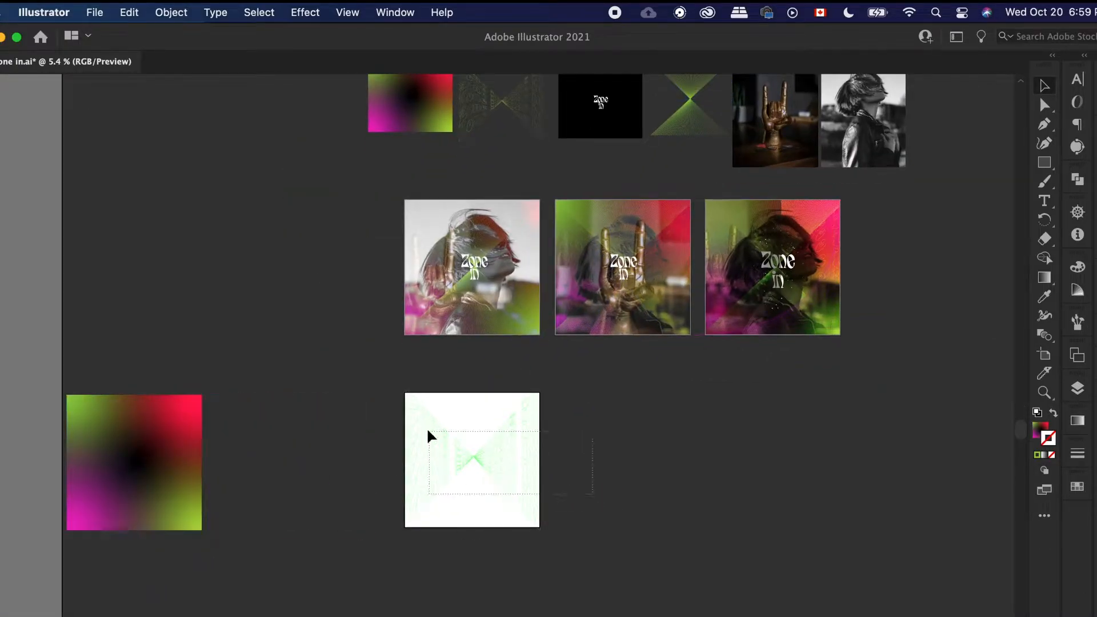
Step: Move both warped text groups off the white artboard to the empty area beside the compositions, and align the large gradient square beneath them
left_click_drag(429, 432, 431, 441)
right_click(444, 394)
left_click(492, 528)
left_click_drag(490, 507, 167, 310)
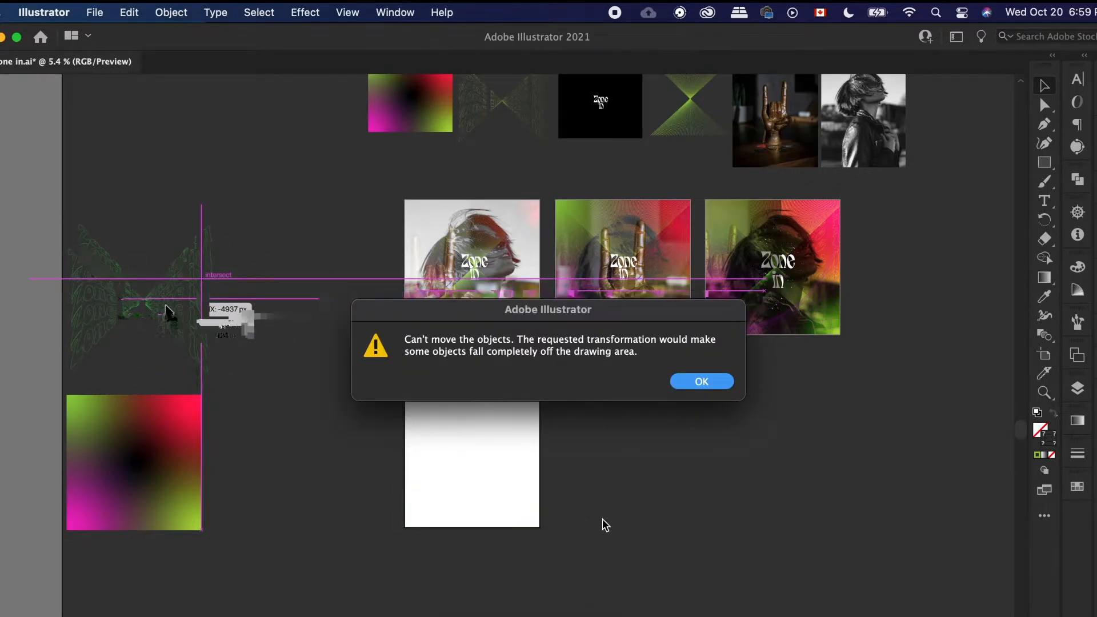
left_click(713, 391)
left_click_drag(499, 473, 178, 331)
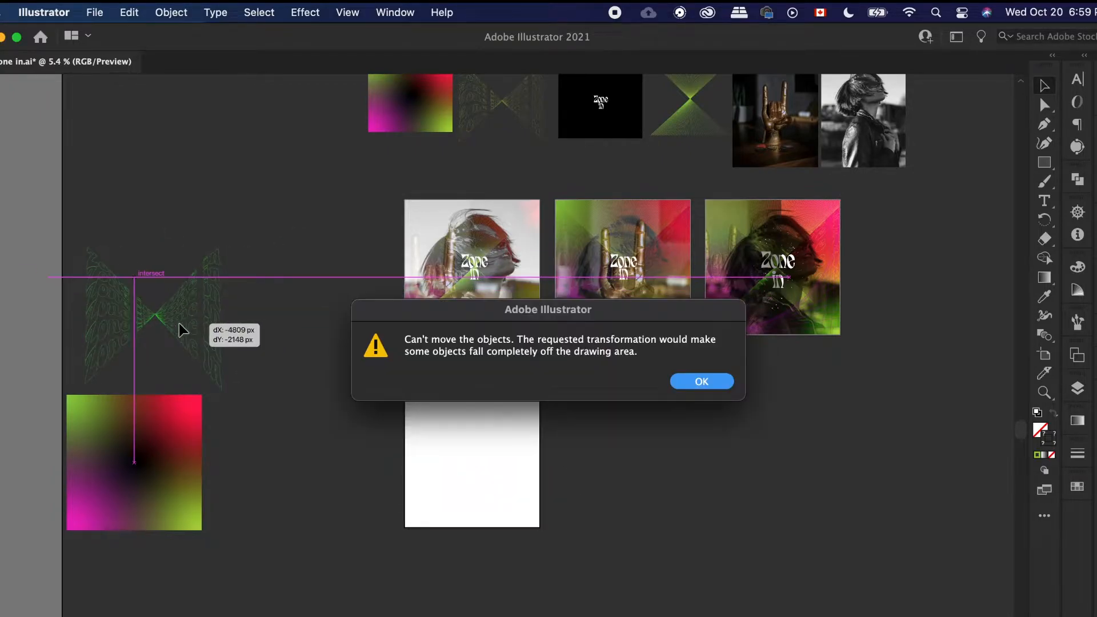
left_click(701, 381)
left_click_drag(506, 446, 286, 313)
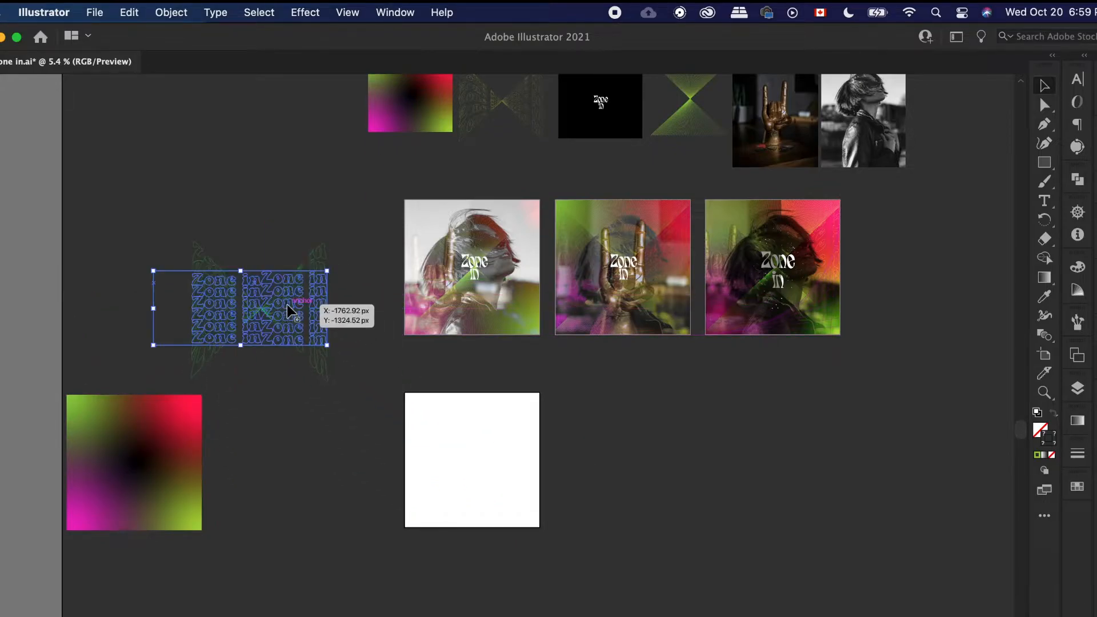
left_click_drag(181, 458, 307, 458)
Step: Draw a diagonal line about 1440 px long from the artboard's top-left corner to its center, using the reference line pattern's green stroke without fill
scroll(669, 223, "up", 5)
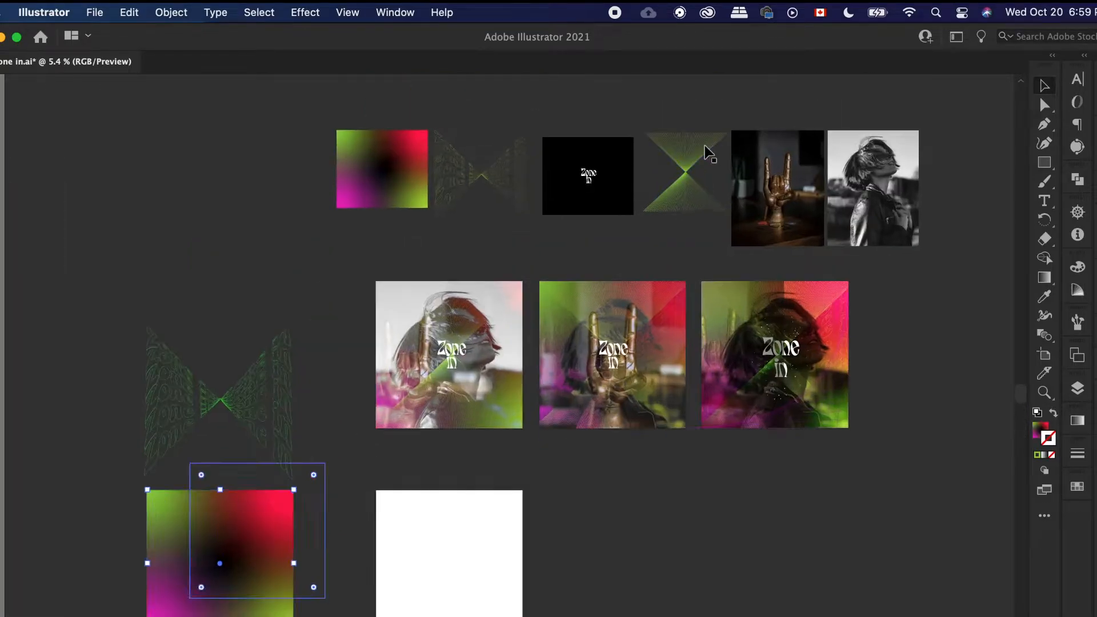
scroll(705, 146, "up", 5)
left_click(688, 177)
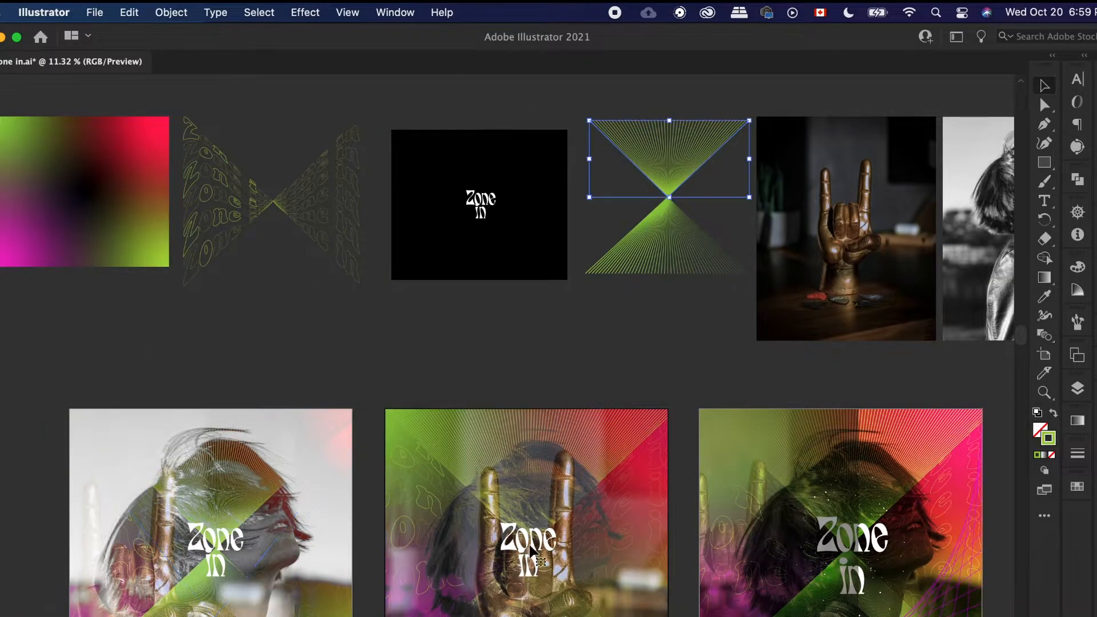
scroll(530, 547, "down", 10)
scroll(530, 547, "left", 3)
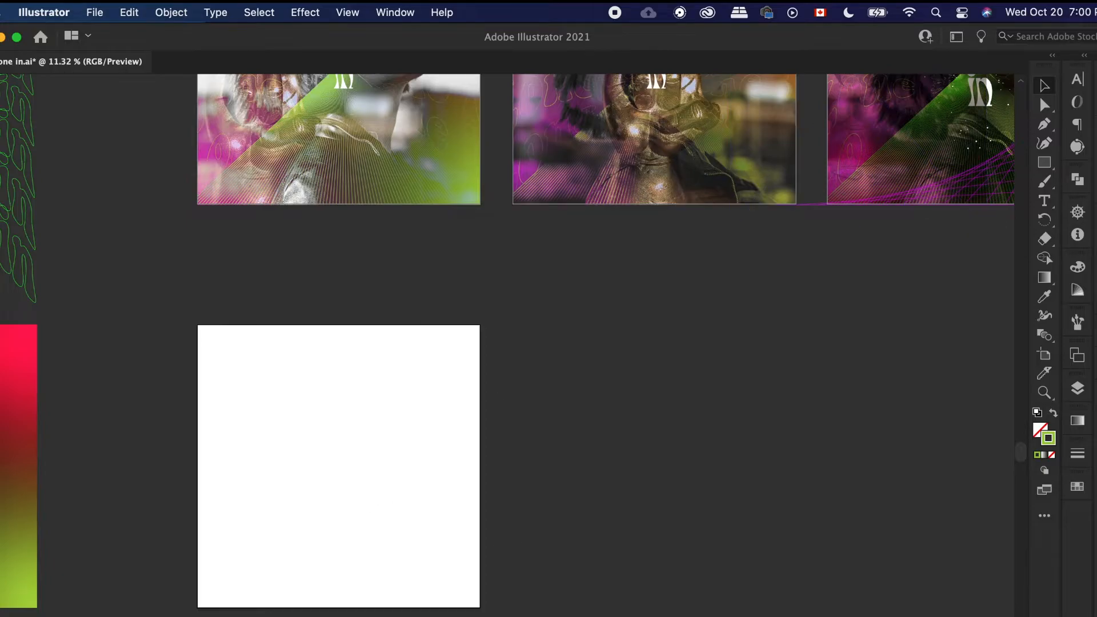
left_click(1044, 123)
scroll(265, 404, "down", 2)
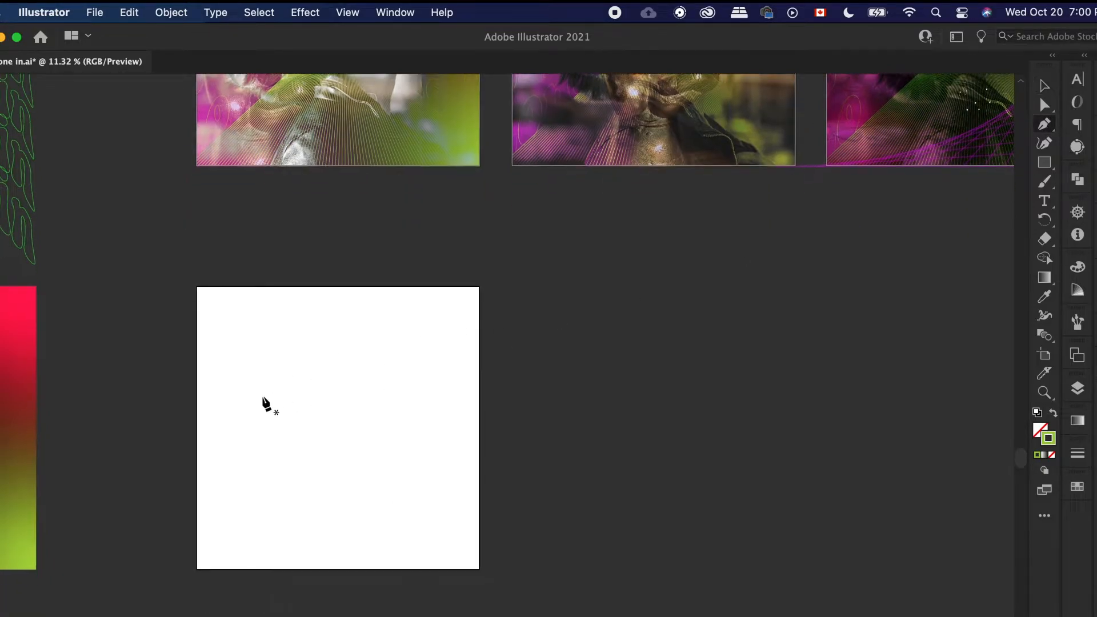
left_click(196, 285)
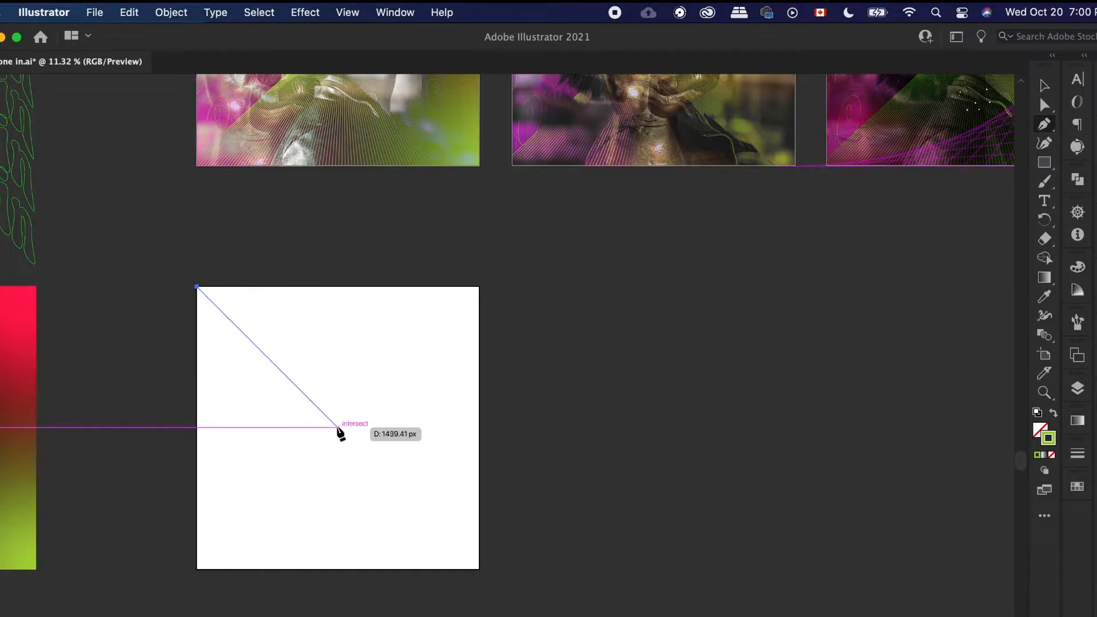
left_click(338, 427)
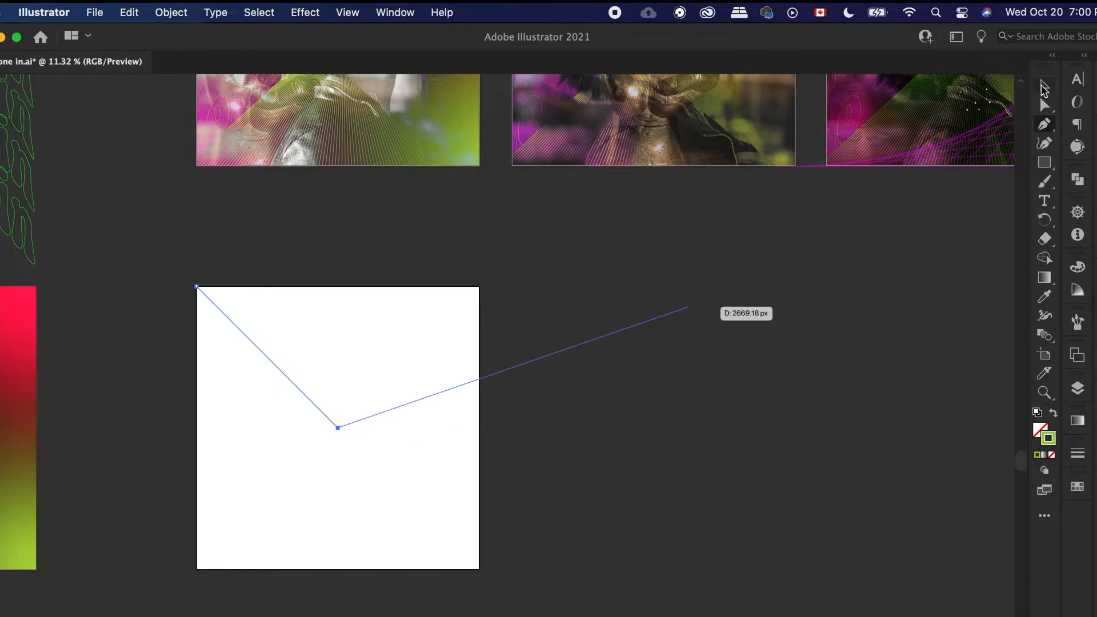
left_click(1045, 89)
left_click(537, 366)
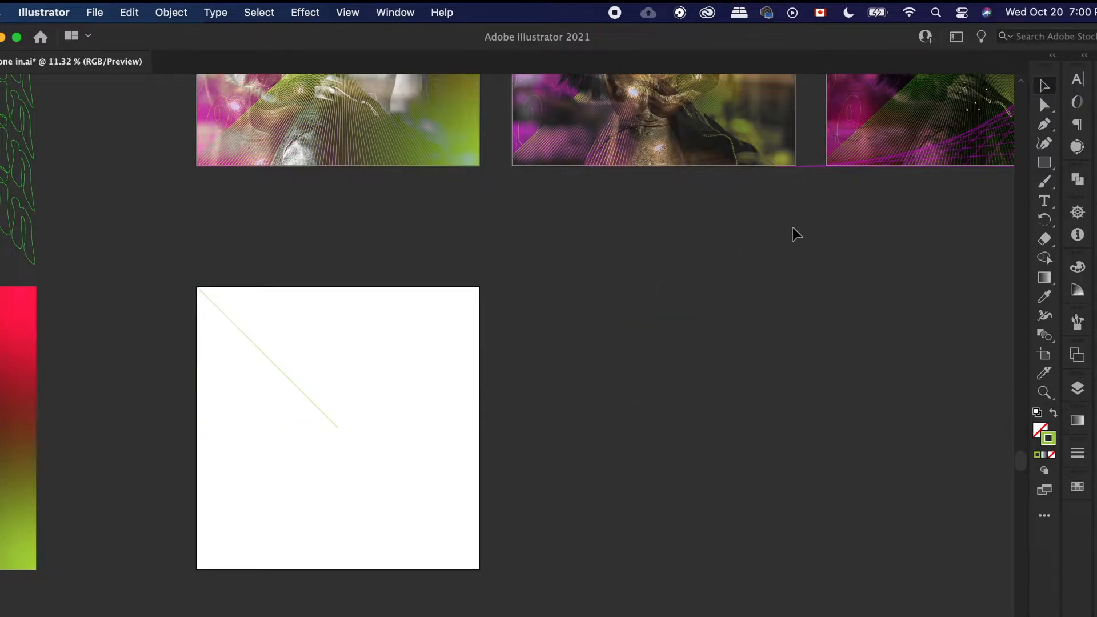
Step: Draw a second green line with the Pen tool from the artboard's top-right corner to its center
left_click(1048, 126)
scroll(299, 499, "up", 1)
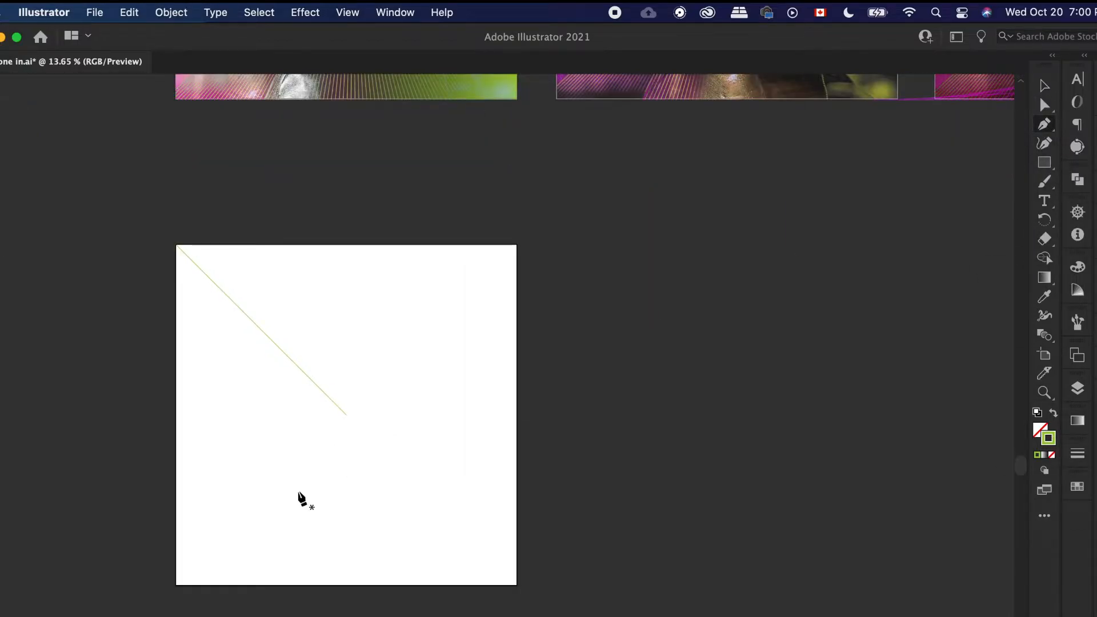
left_click(516, 245)
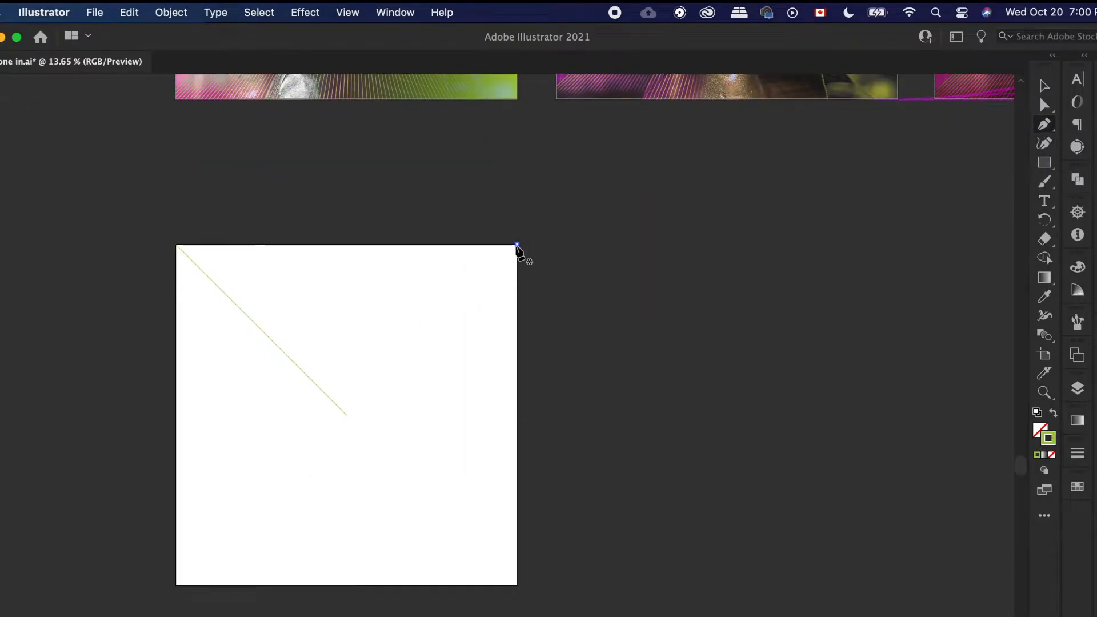
left_click(346, 414)
Step: Move the lower anchor point of the second line up so it meets the first line's end at the artboard center
scroll(344, 426, "up", 1)
scroll(344, 425, "up", 1)
left_click(1044, 105)
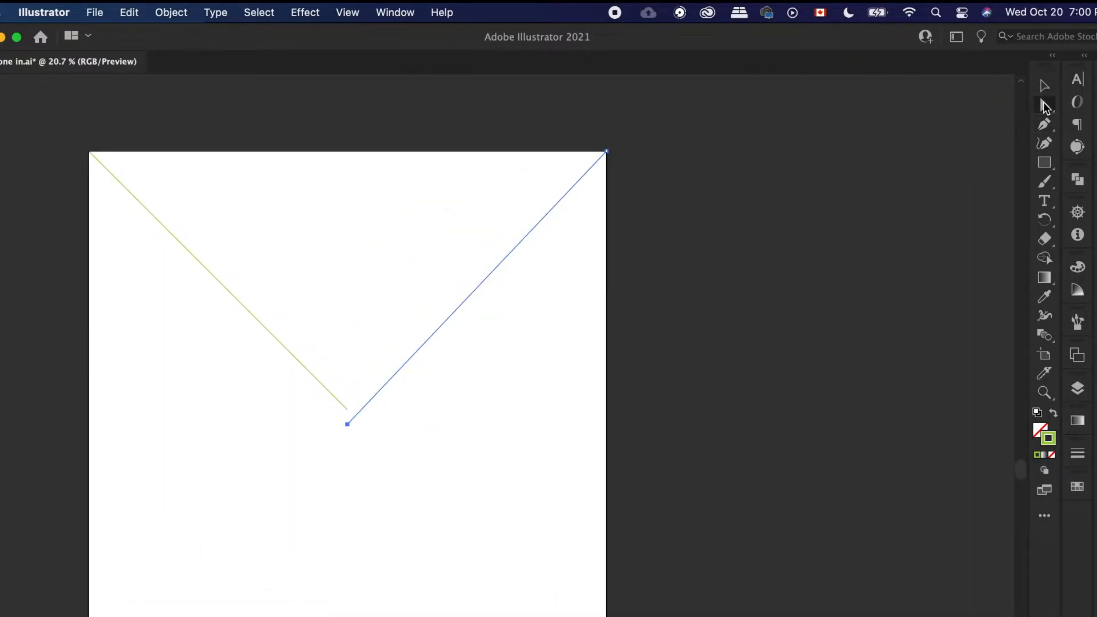
scroll(263, 428, "up", 1)
scroll(264, 434, "up", 4)
left_click_drag(436, 419, 438, 394)
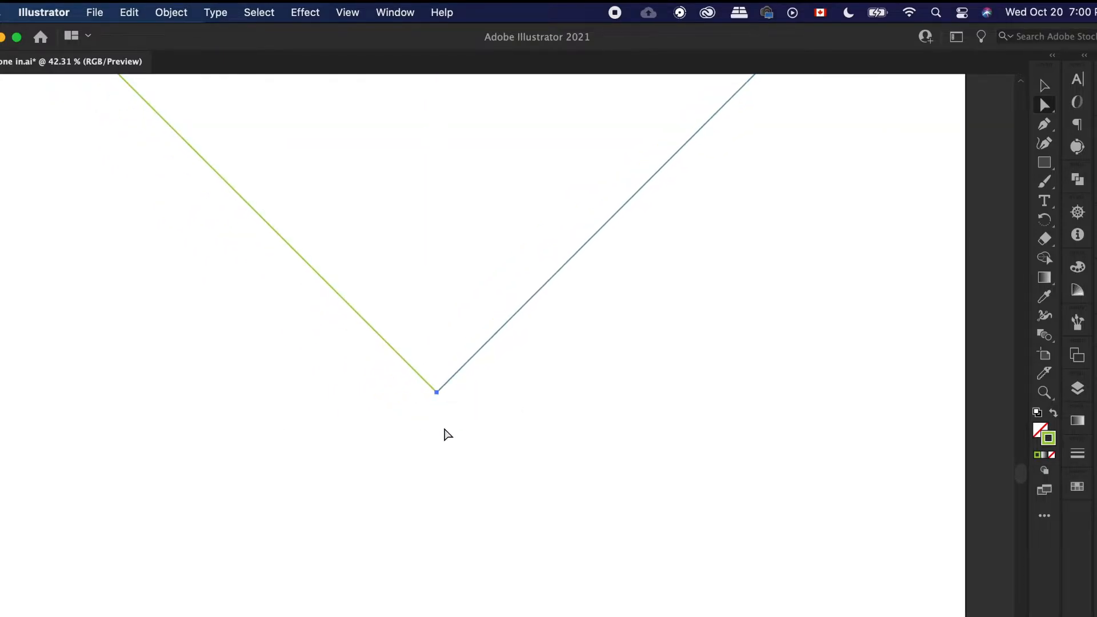
left_click(444, 428)
scroll(444, 429, "down", 5)
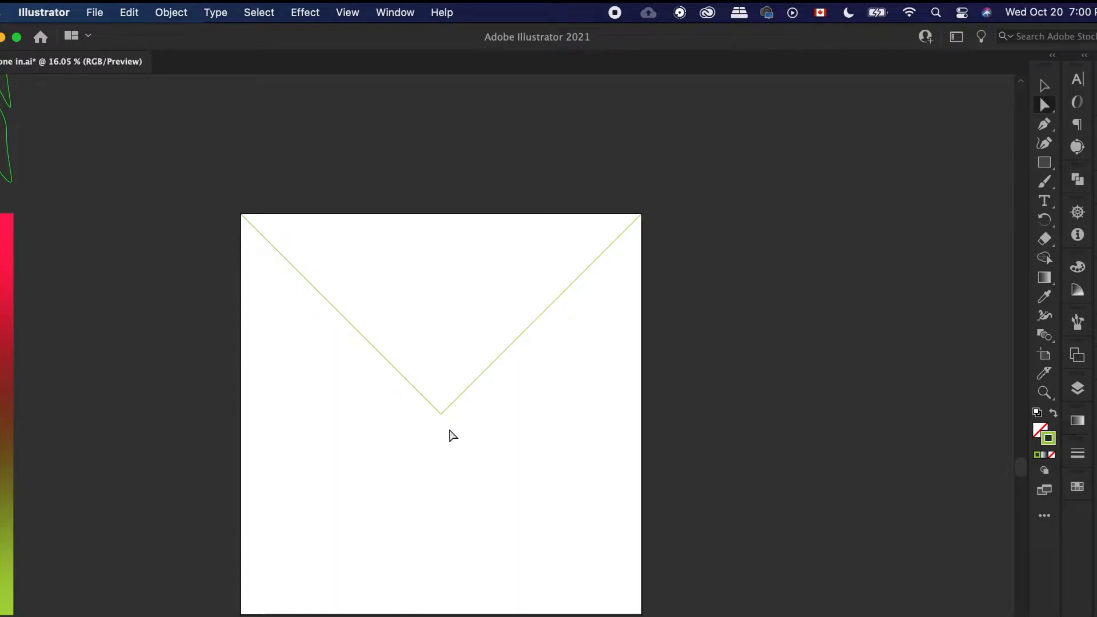
Step: Set the Blend spacing to Specified Distance at 8 px
left_click_drag(520, 455, 305, 244)
left_click(439, 353)
left_click(166, 12)
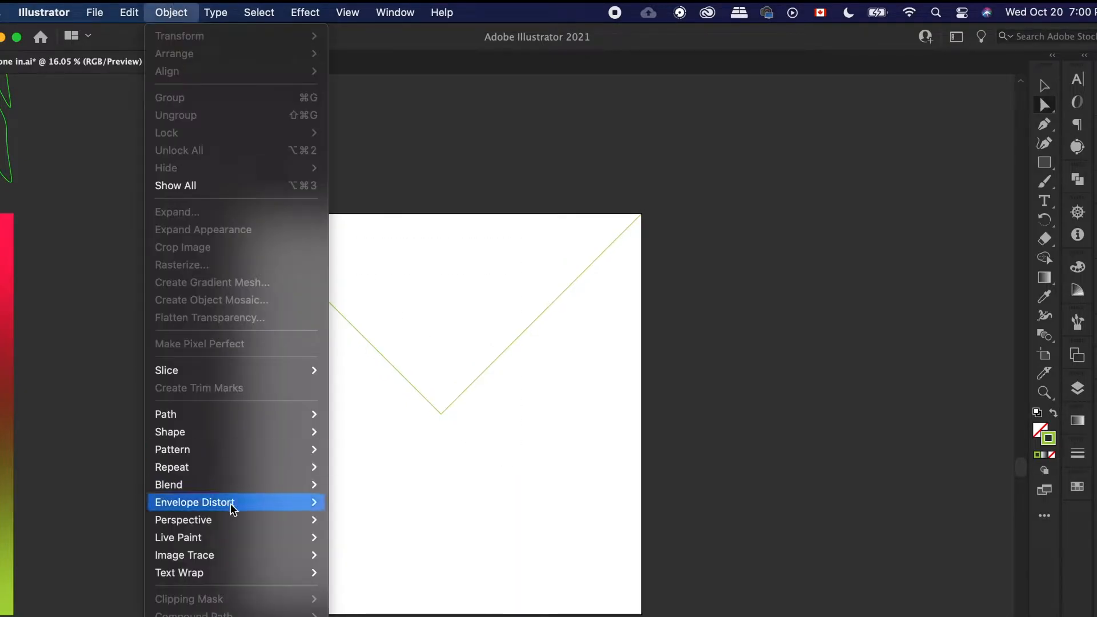
mouse_move(218, 462)
mouse_move(219, 487)
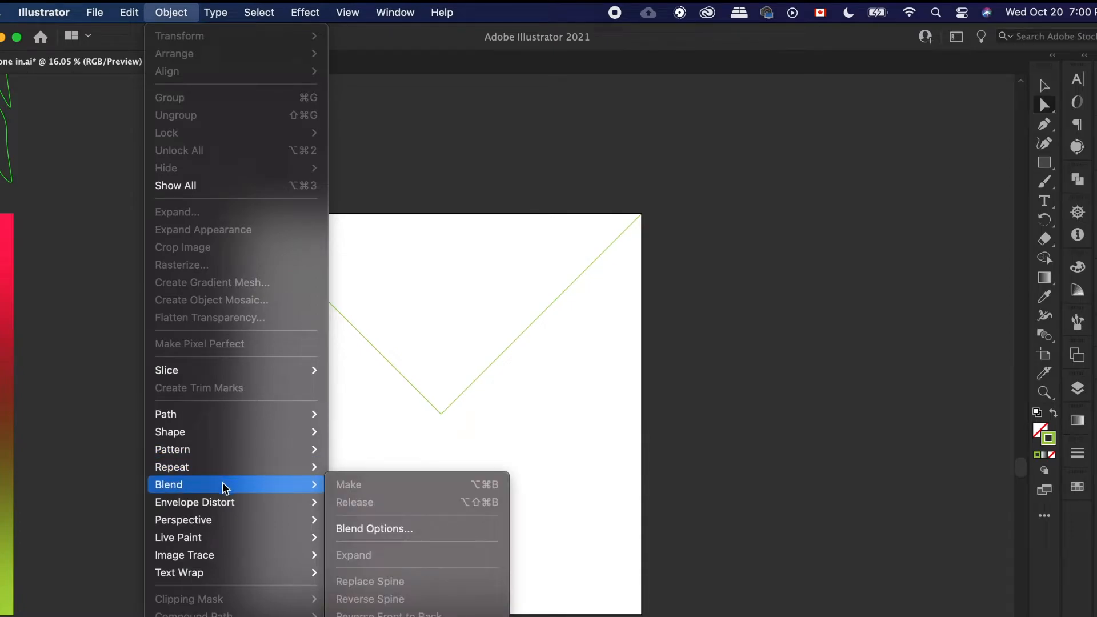
left_click(345, 526)
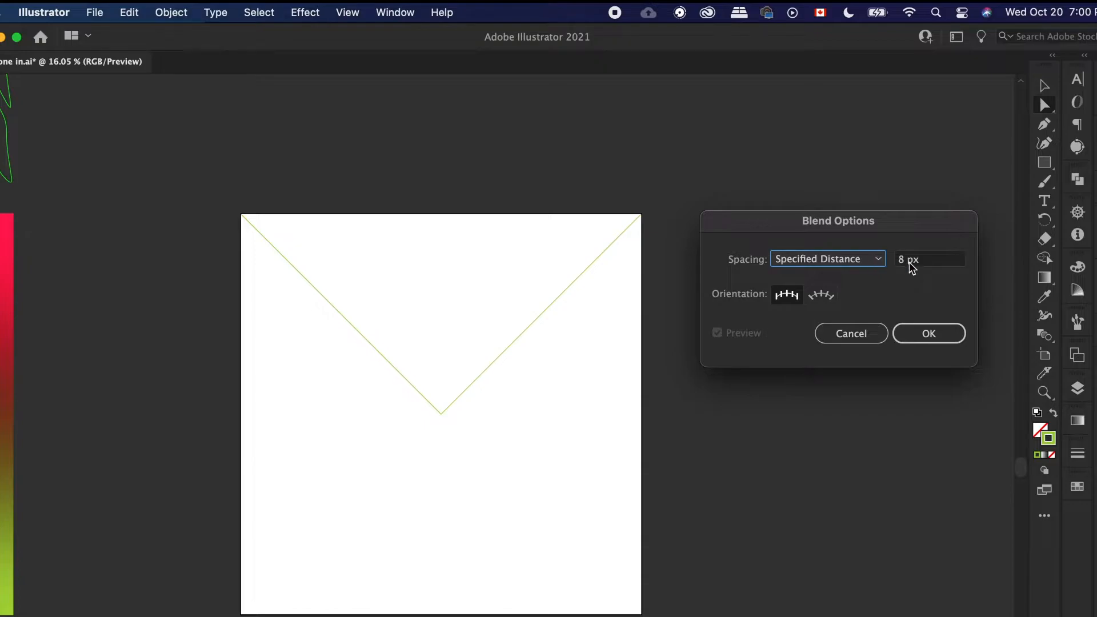
left_click(830, 257)
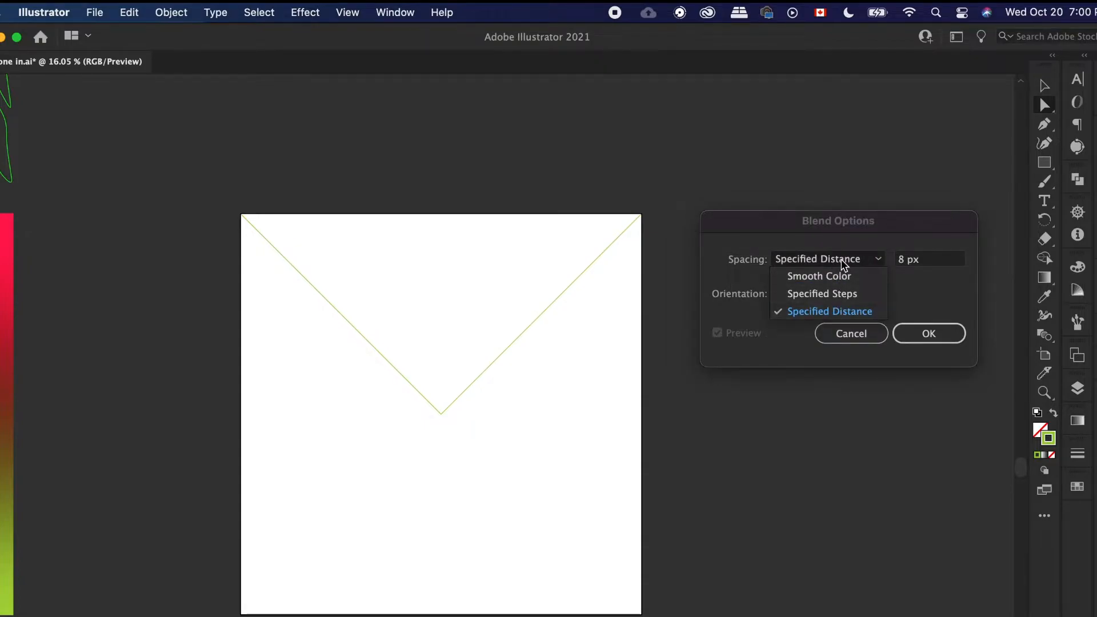
left_click(918, 287)
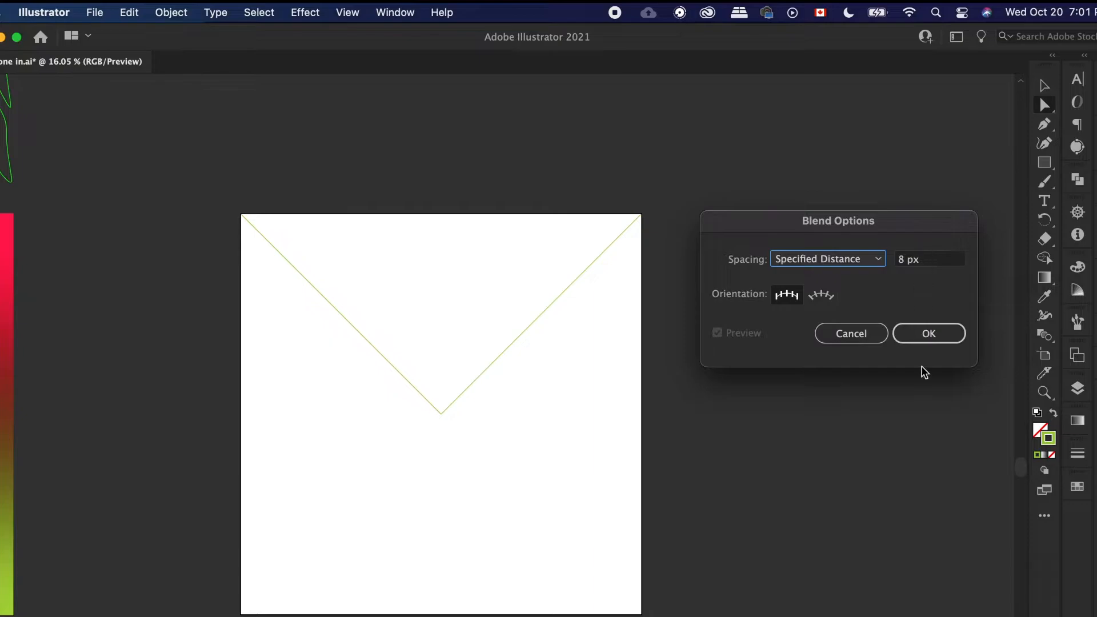
left_click(931, 335)
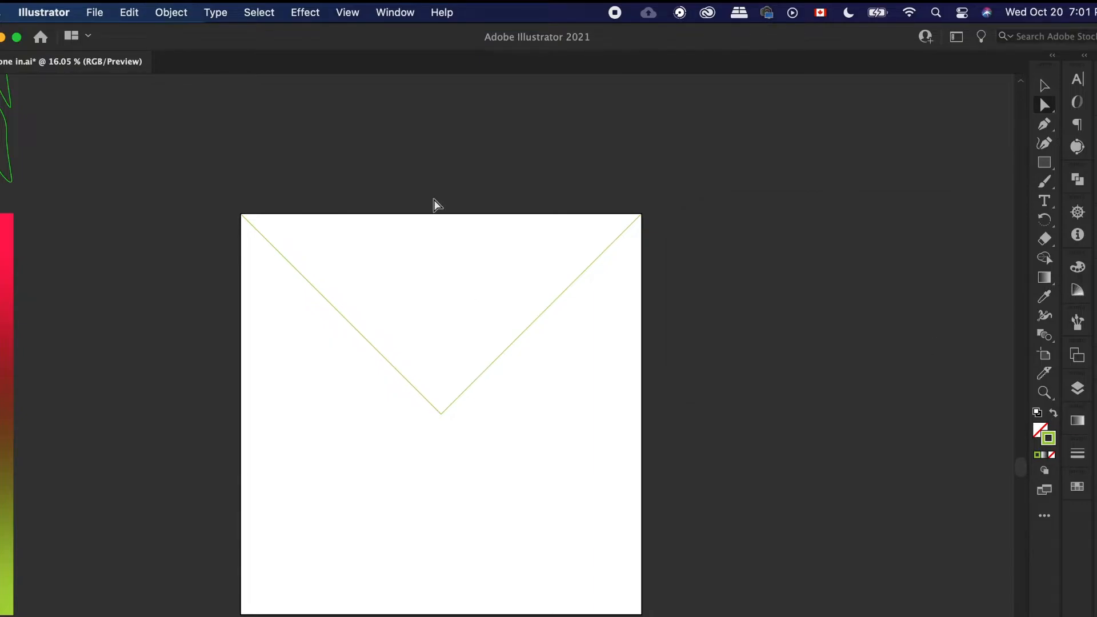
Step: Blend the two diagonal lines into a fan of green lines, and deselect the result
left_click(341, 318)
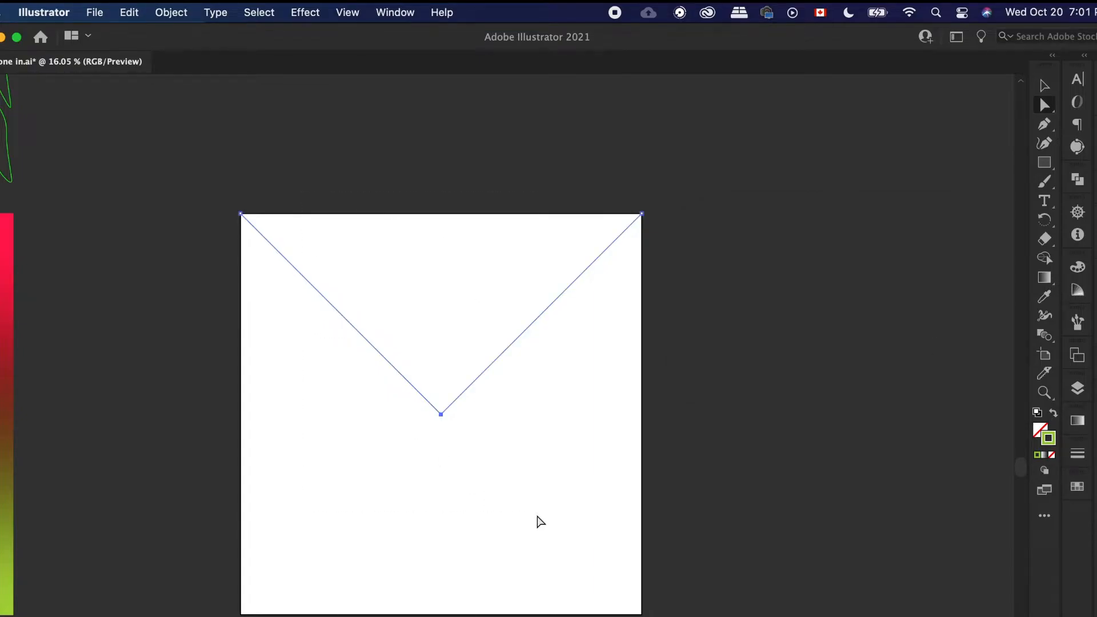
left_click(163, 8)
mouse_move(238, 491)
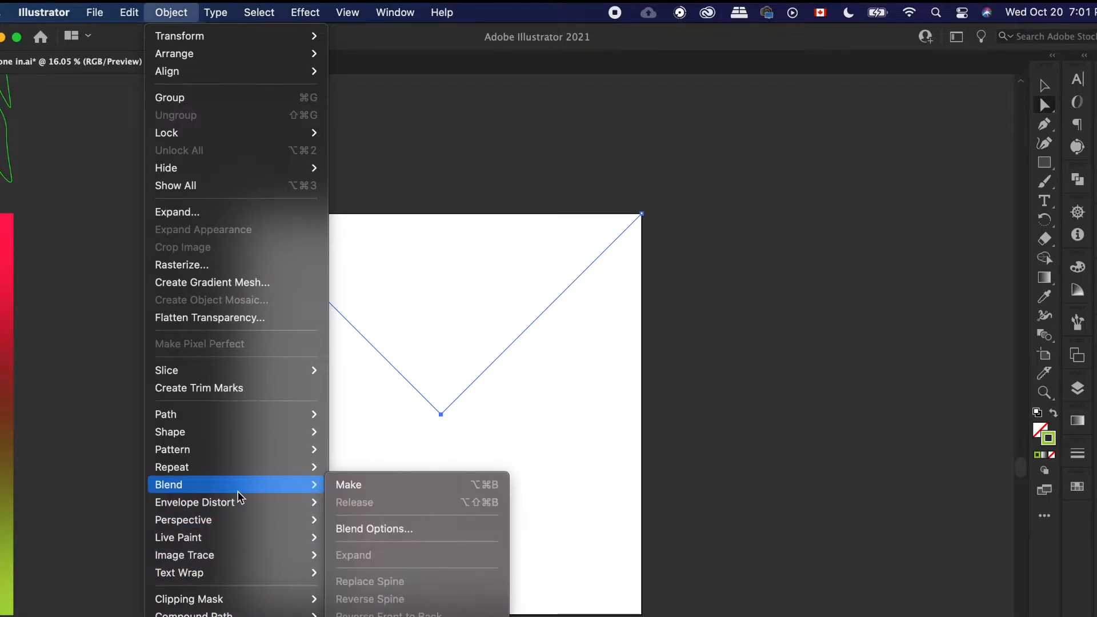
left_click(345, 486)
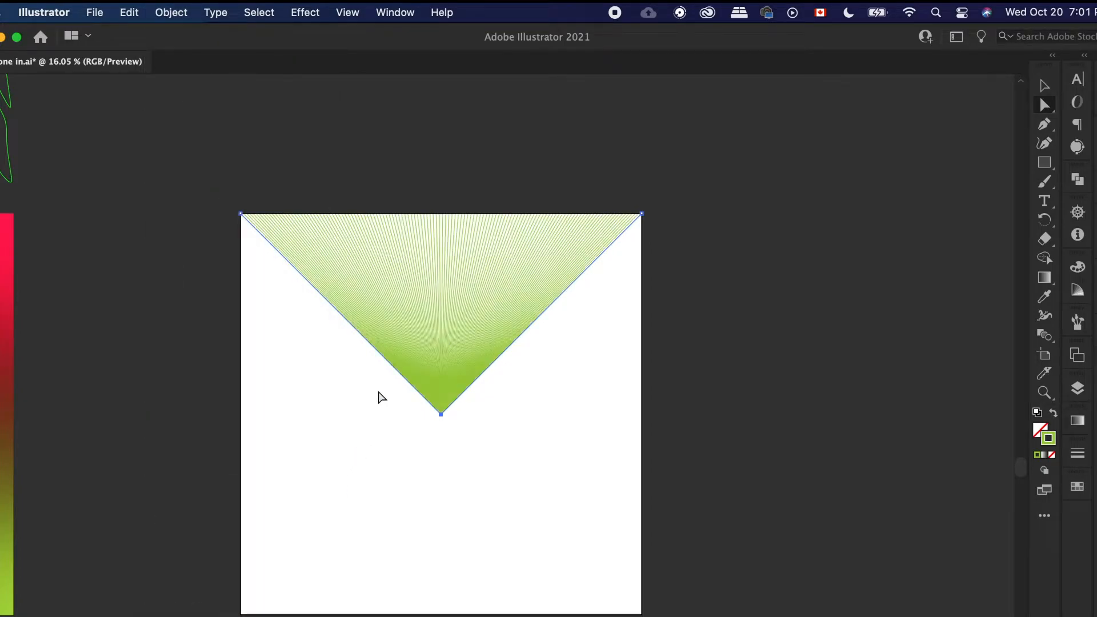
left_click(381, 397)
Step: Examine the blended line fan up close, from its dense tip to the artboard's top edge
scroll(381, 397, "up", 3)
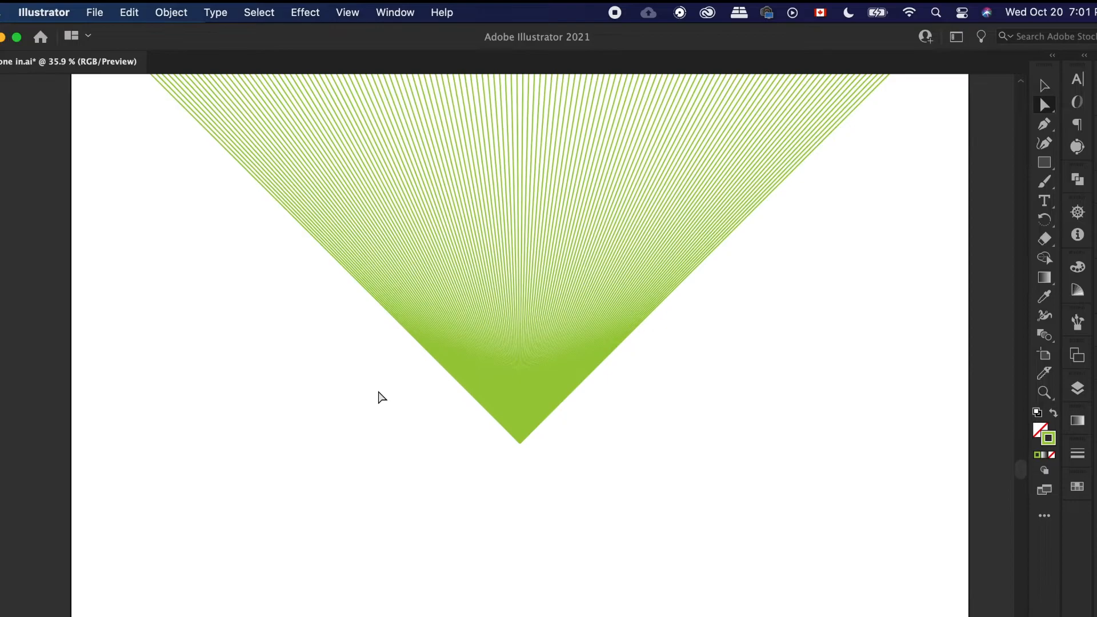
scroll(442, 477, "down", 2)
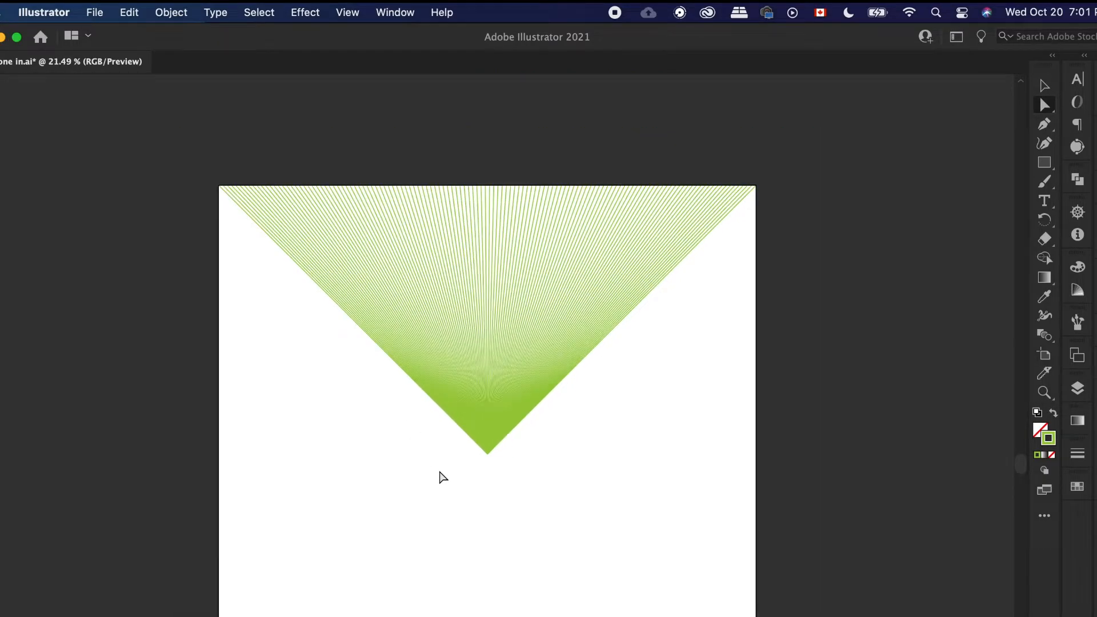
scroll(443, 476, "up", 1)
scroll(440, 474, "up", 1)
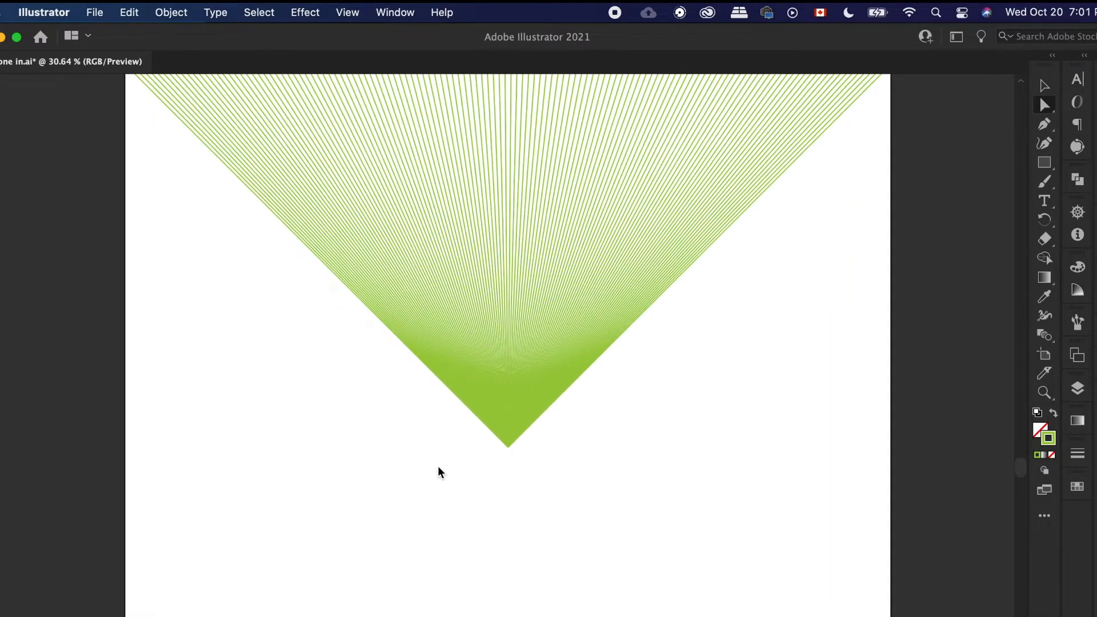
left_click(432, 304)
scroll(432, 304, "up", 3)
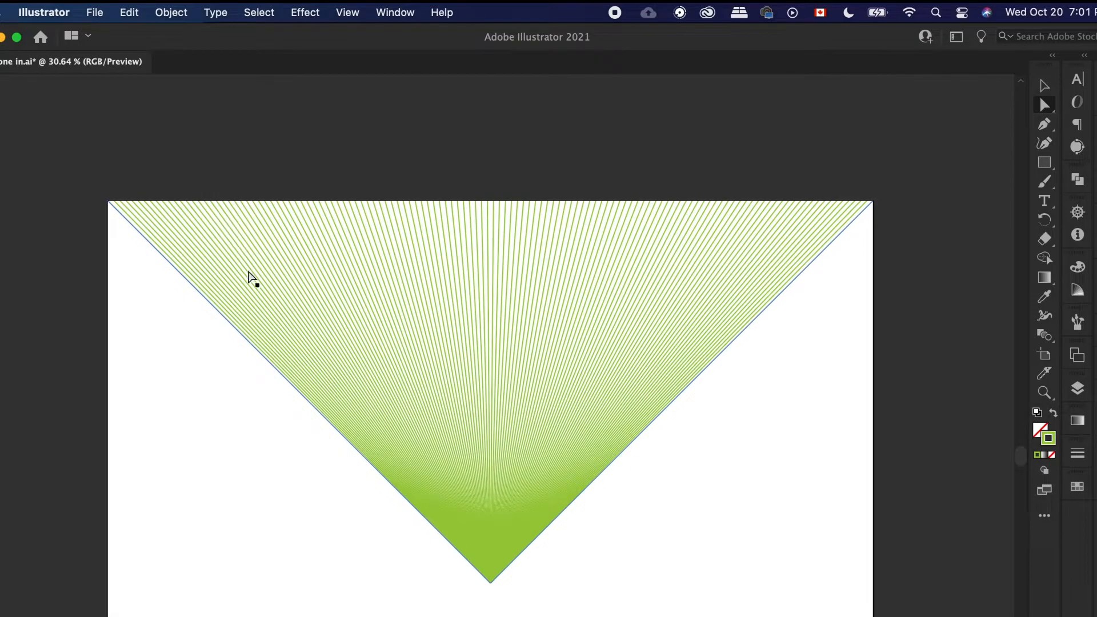
left_click(286, 422)
scroll(288, 423, "down", 2)
scroll(287, 422, "down", 2)
scroll(287, 422, "left", 2)
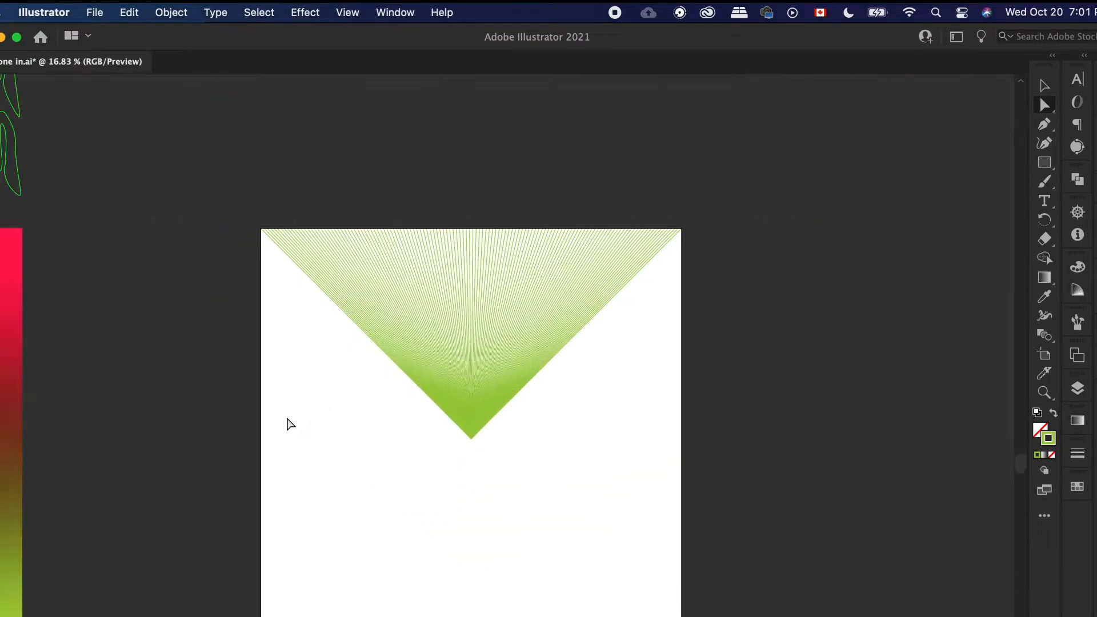
Step: Duplicate the green line fan straight down so the copy fills the lower half of the artboard
scroll(408, 492, "down", 1)
scroll(408, 492, "left", 1)
left_click(1048, 76)
left_click(537, 332)
left_click_drag(537, 333, 512, 539)
key("super+z")
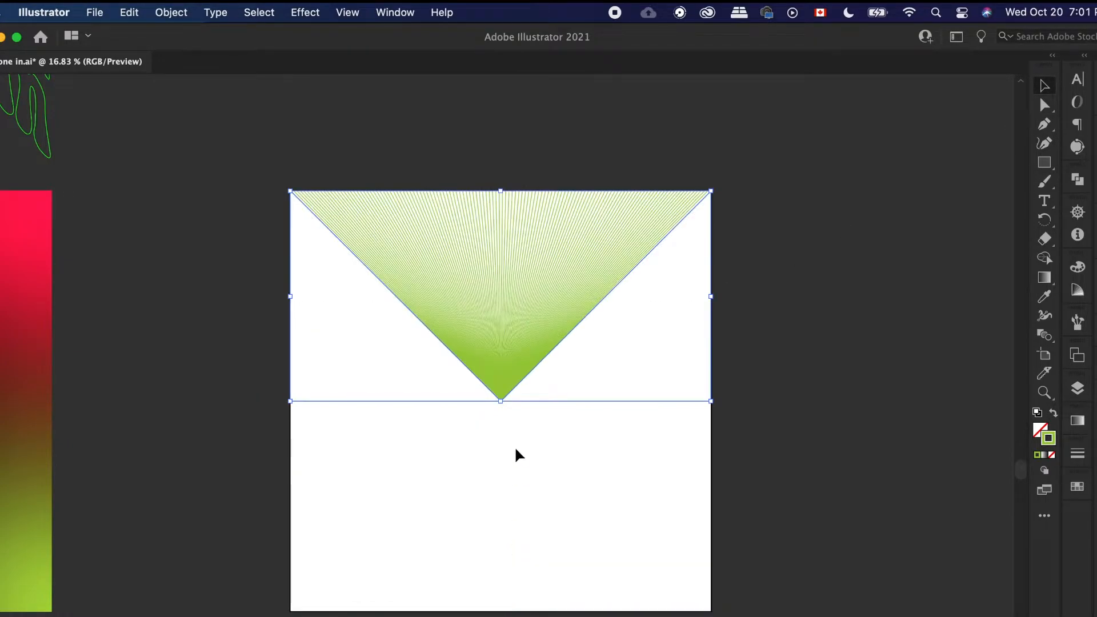
left_click_drag(499, 358, 496, 562)
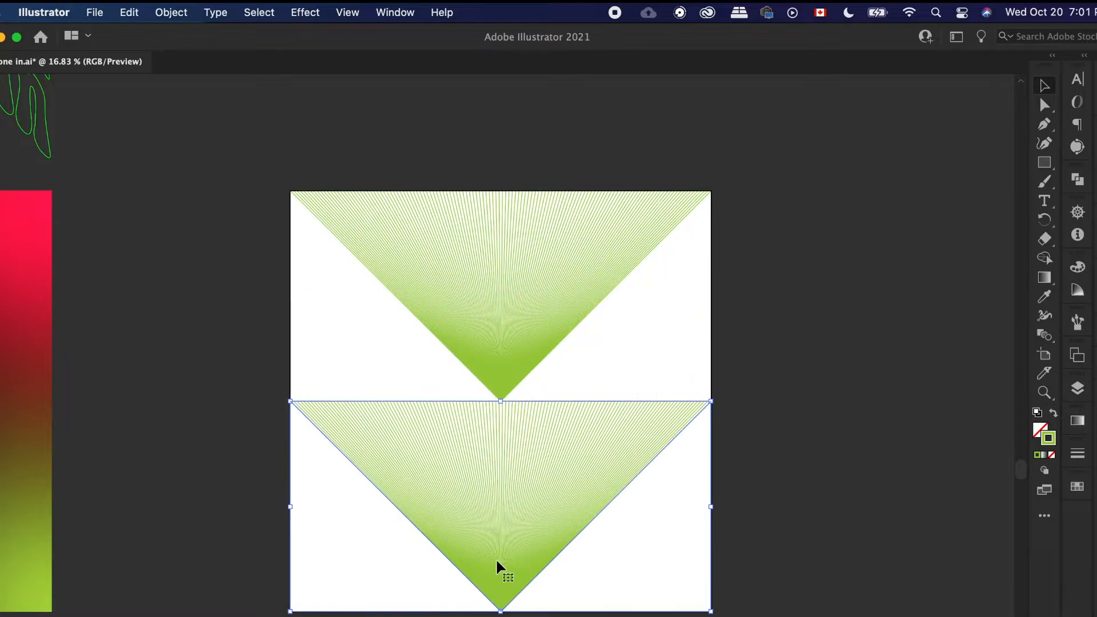
Step: Flip the lower green line fan vertically so the two fans' tips meet at the artboard's centre, and deselect it
left_click_drag(718, 402, 291, 548)
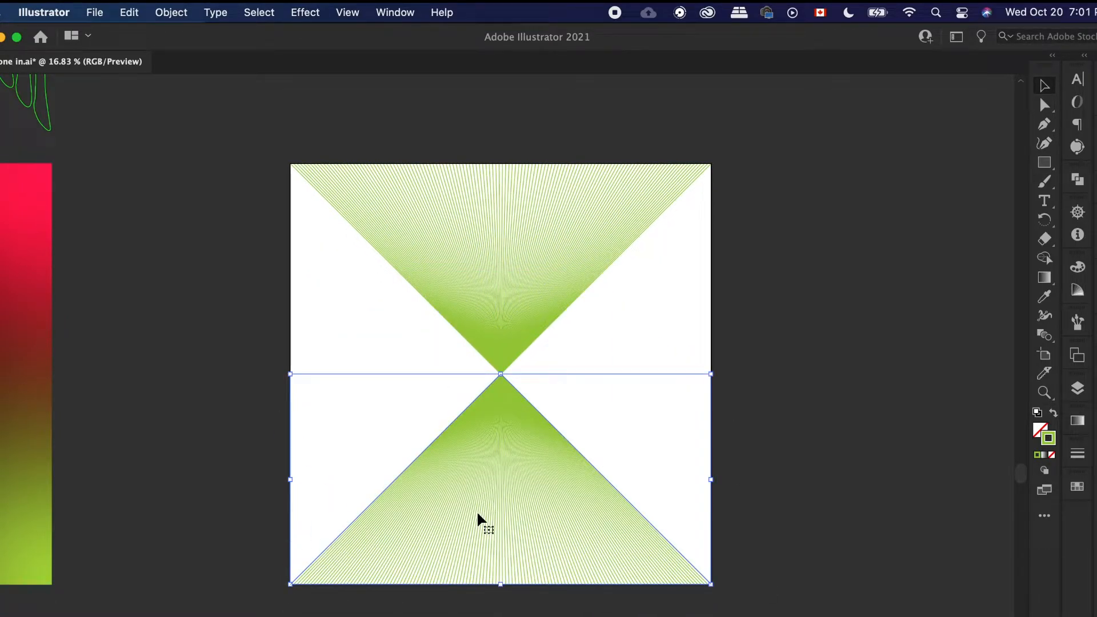
left_click(768, 387)
scroll(529, 566, "up", 3)
scroll(528, 560, "down", 10)
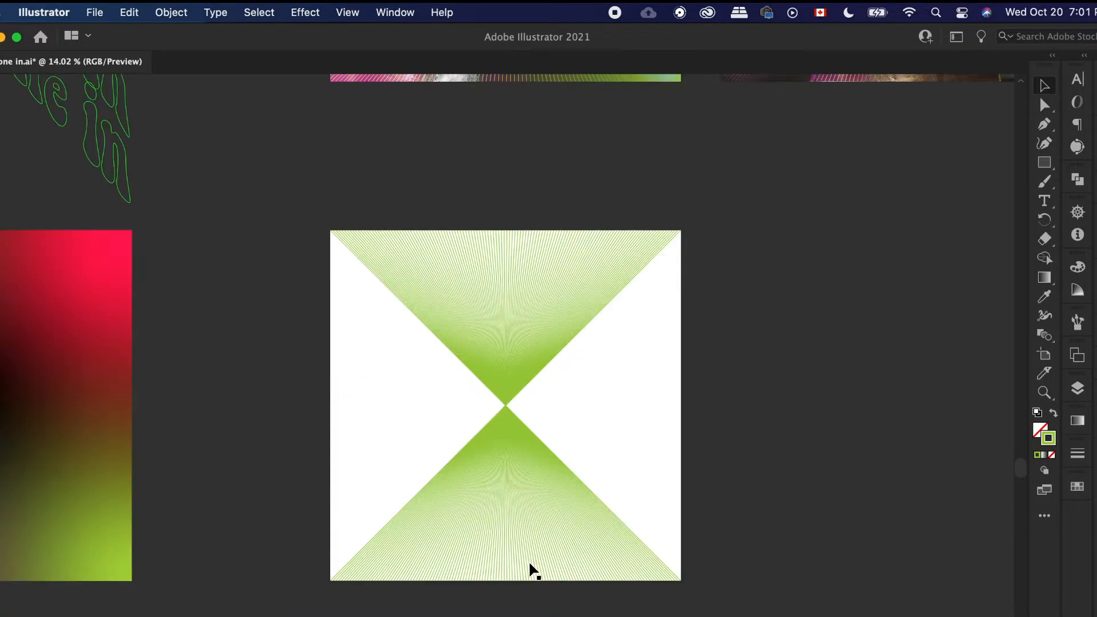
scroll(531, 568, "up", 5)
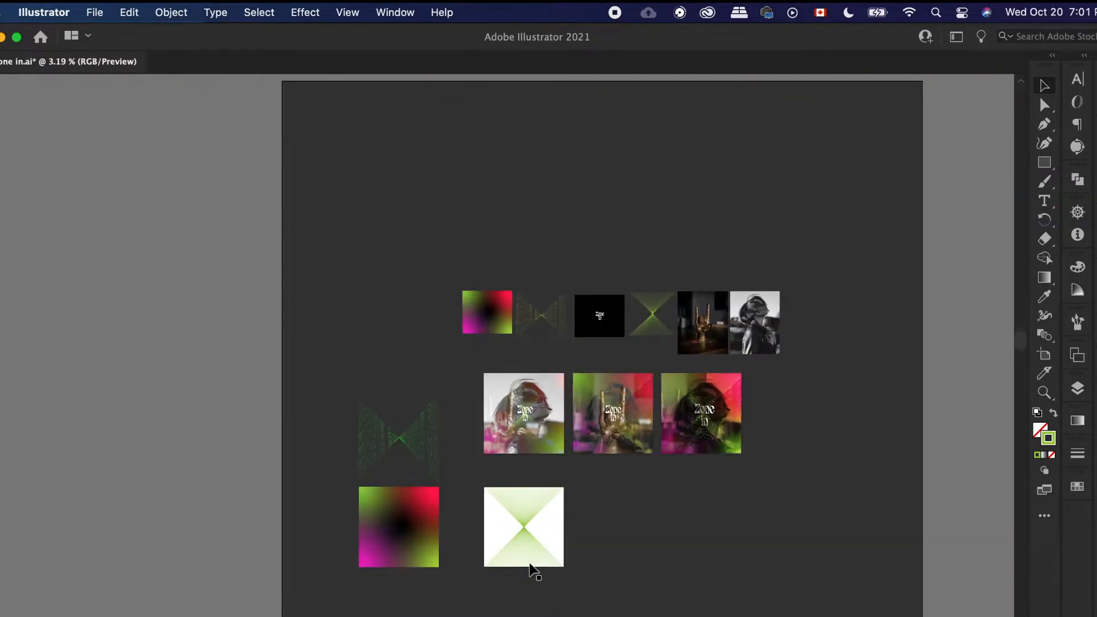
scroll(530, 568, "up", 2)
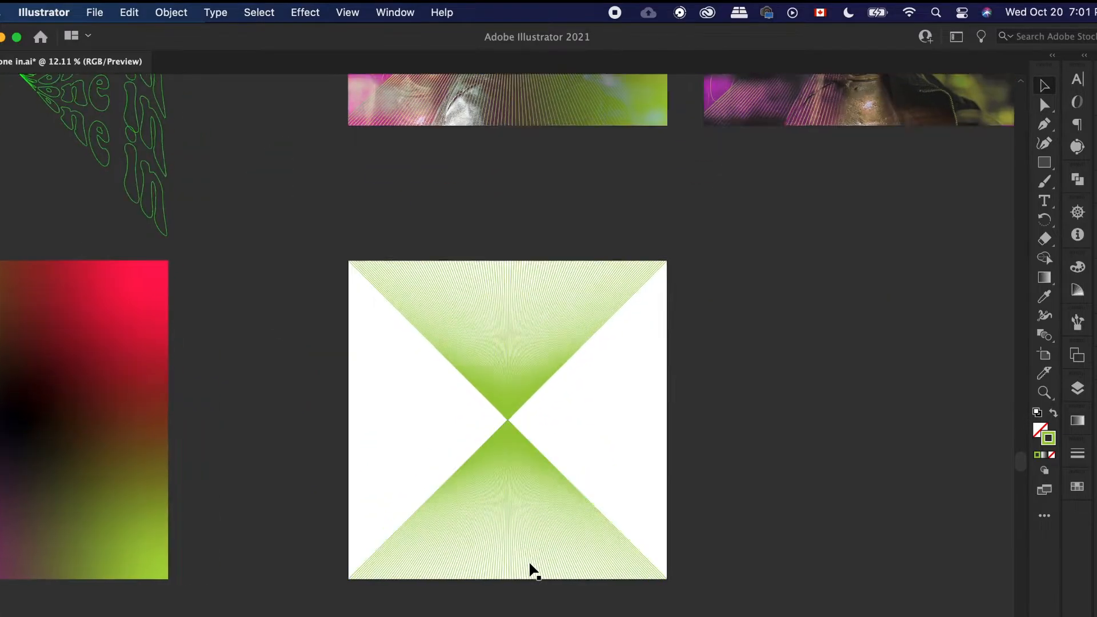
Step: Select the upper line fan and examine its properties, appearance attributes and blend contents
left_click(514, 308)
left_click(345, 12)
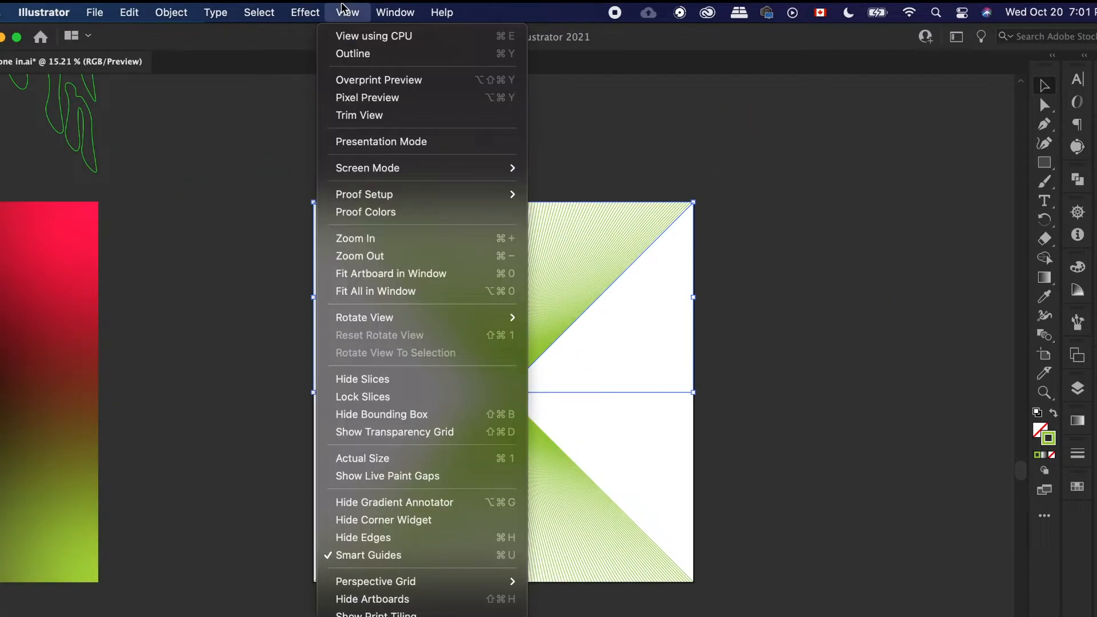
mouse_move(394, 12)
scroll(487, 320, "down", 3)
scroll(436, 599, "down", 2)
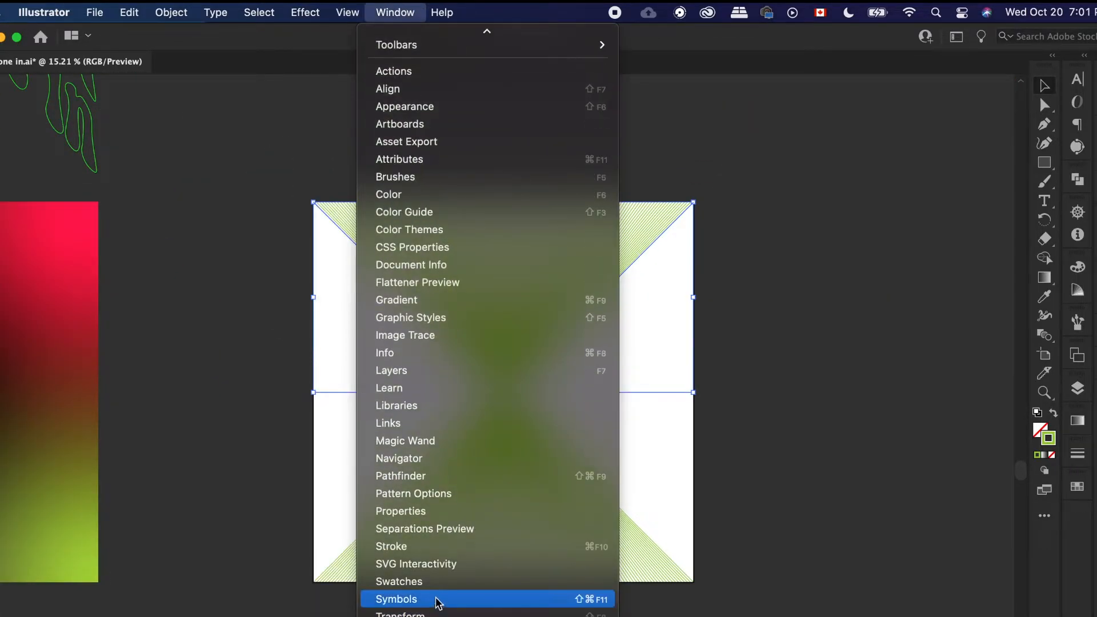
left_click(432, 508)
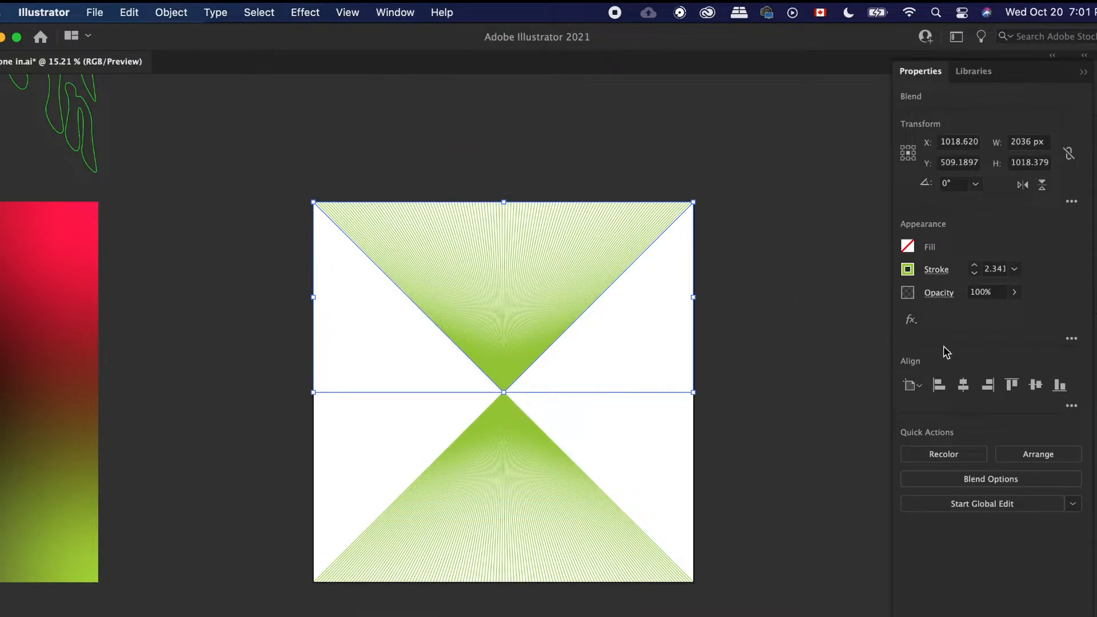
left_click(914, 322)
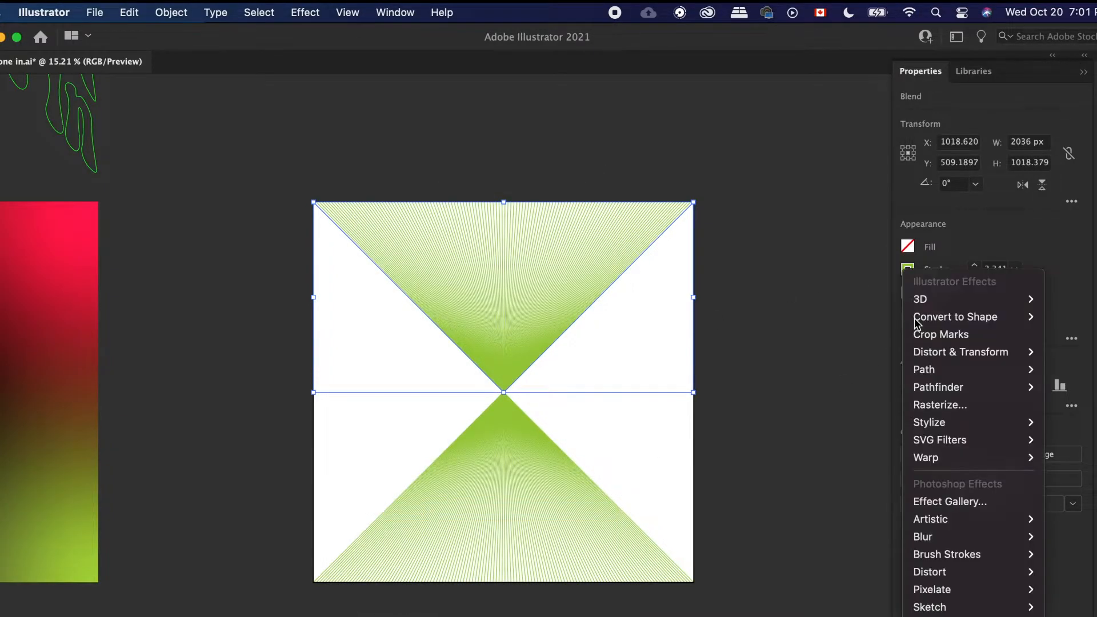
left_click(1083, 335)
left_click(1073, 339)
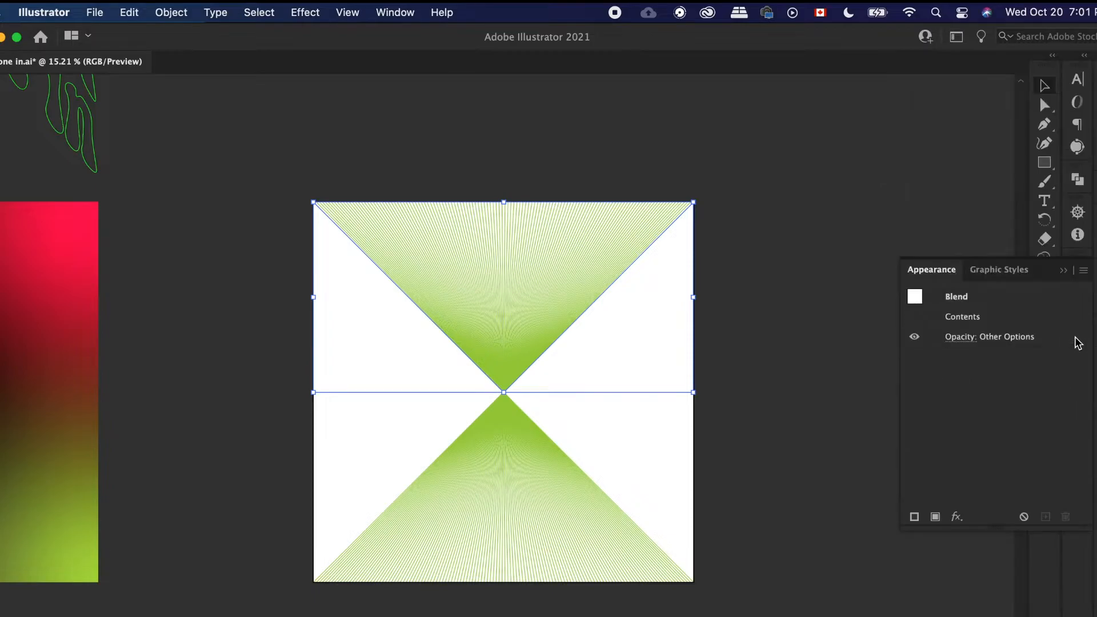
left_click(958, 301)
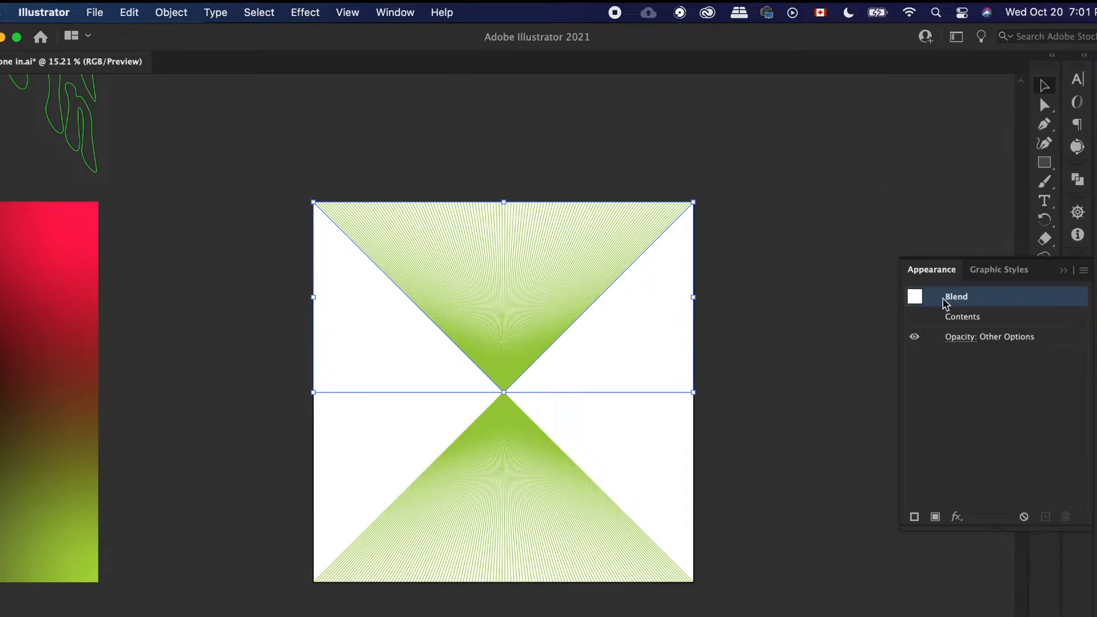
double_click(950, 316)
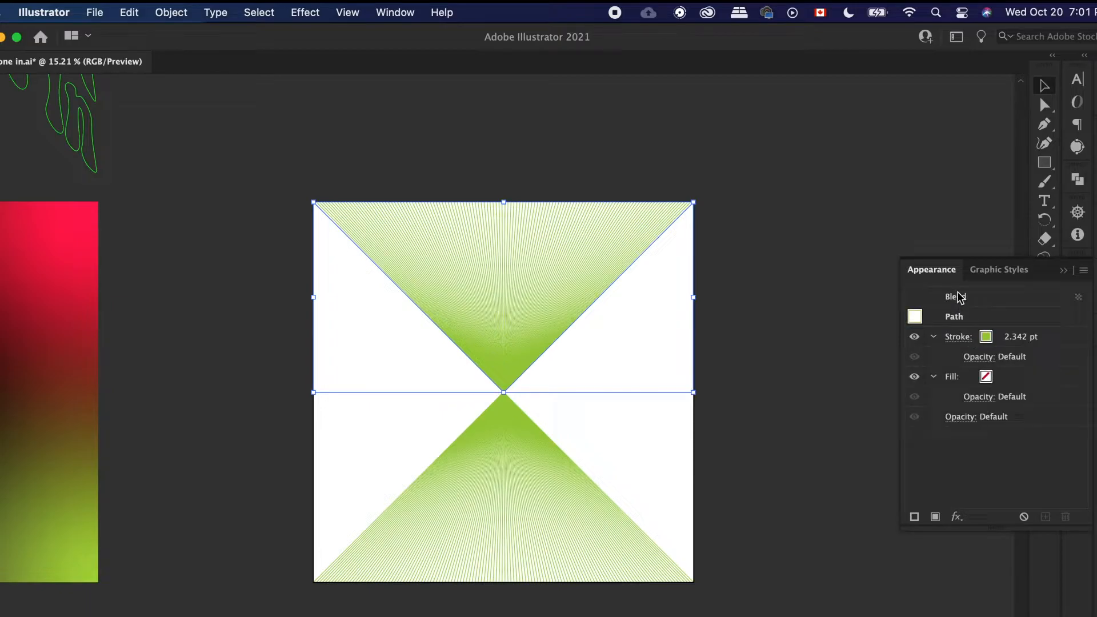
left_click(959, 296)
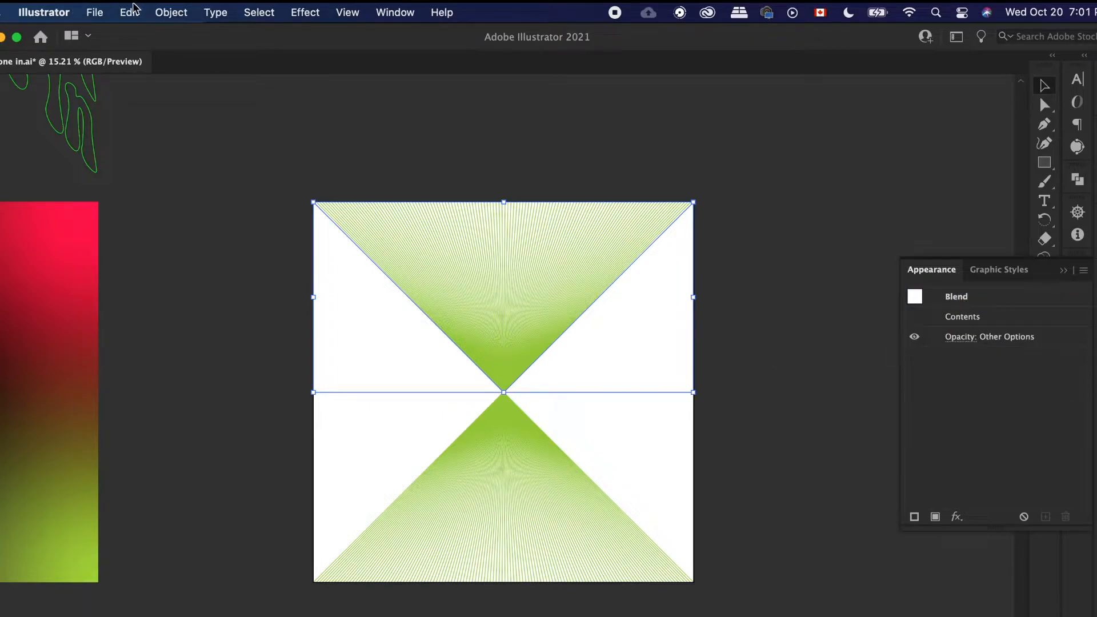
Step: Set the upper fan's blend spacing to a Specified Distance of 10 px, and deselect it
left_click(171, 12)
mouse_move(201, 486)
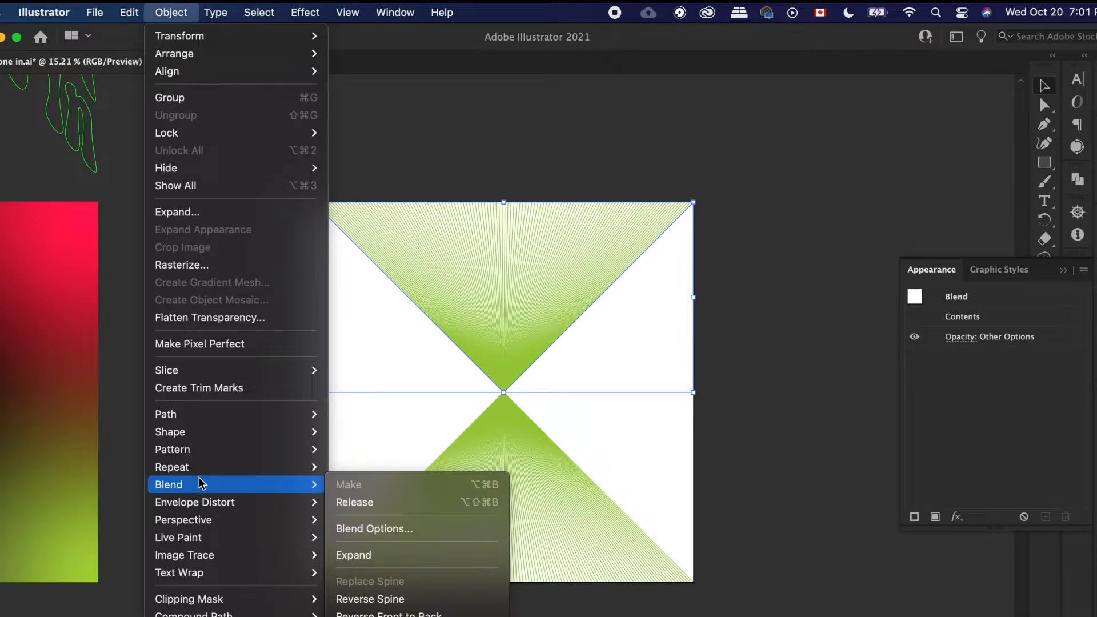
left_click(414, 529)
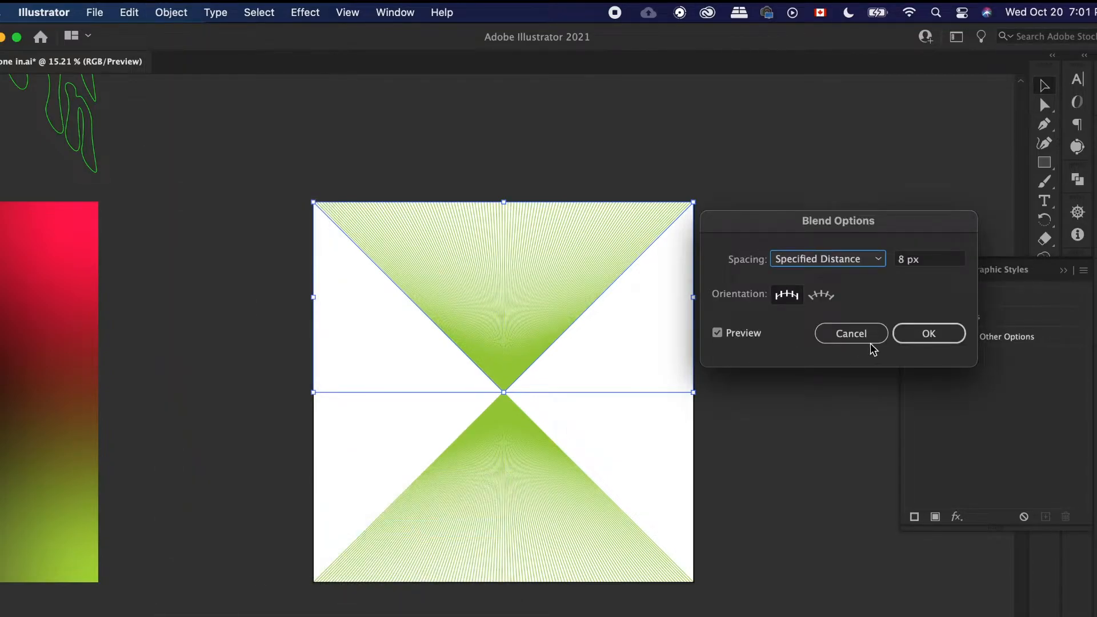
double_click(900, 258)
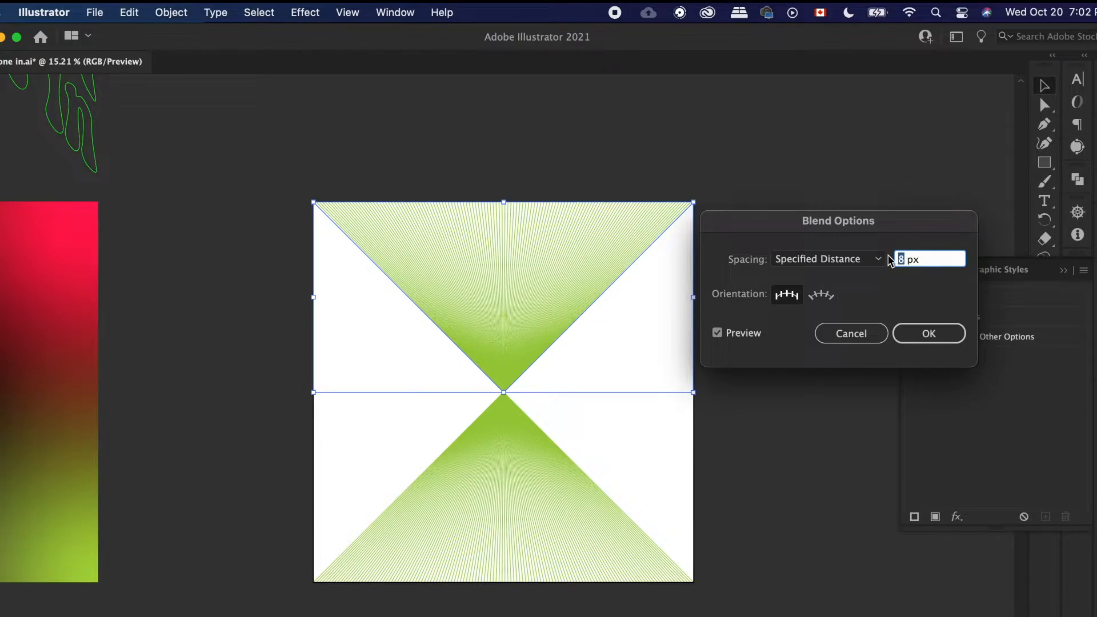
left_click(930, 334)
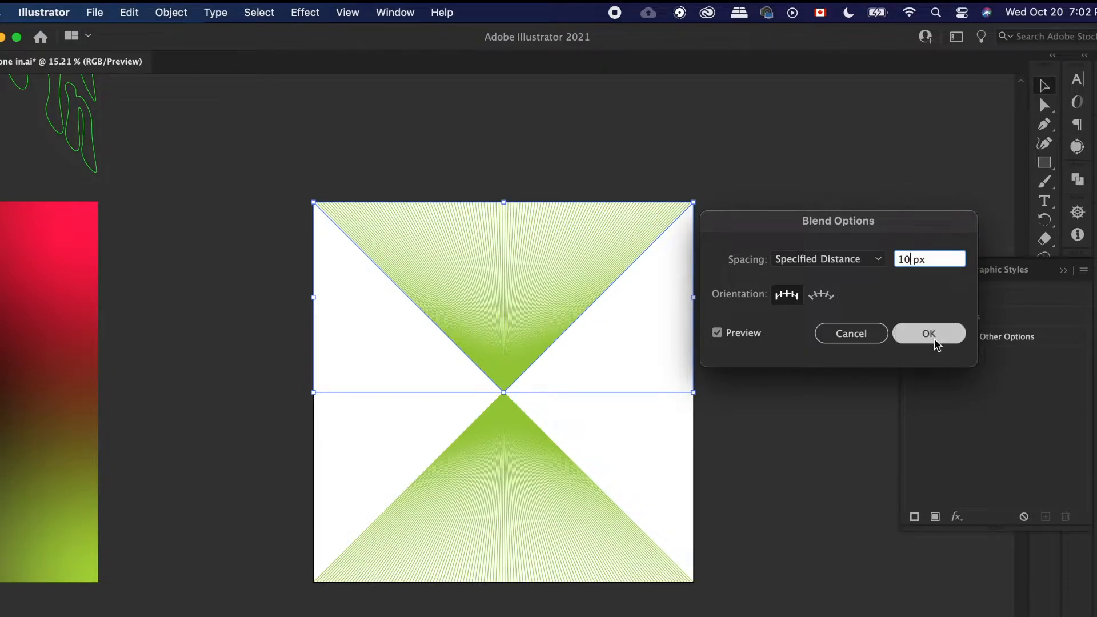
left_click(711, 451)
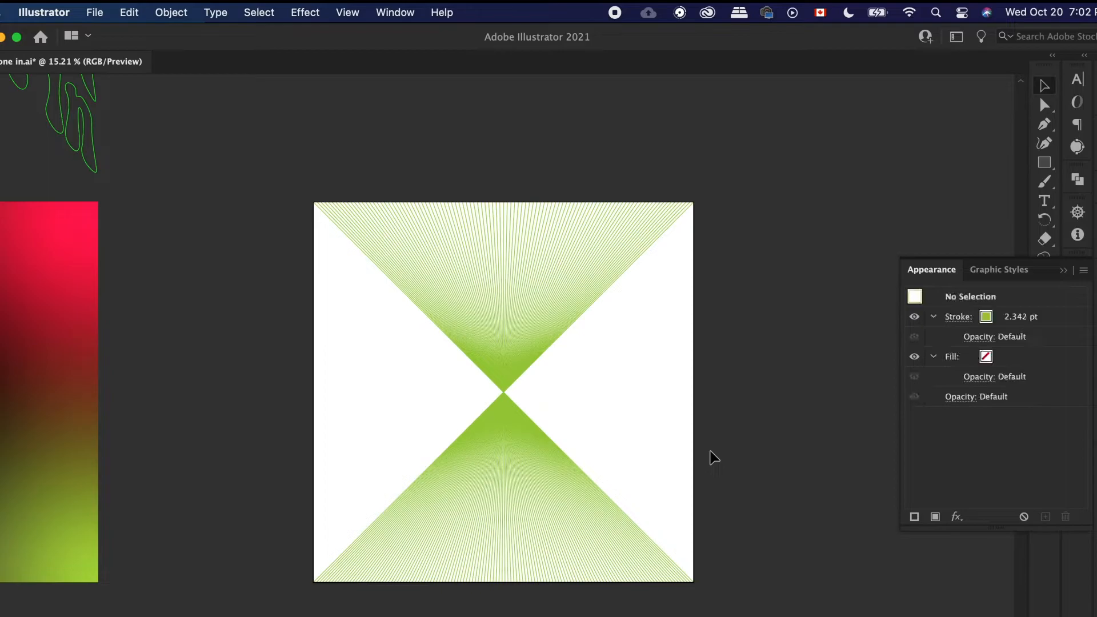
Step: Set the lower fan's blend spacing to a Specified Distance of 10 px, and deselect it
left_click_drag(674, 489, 251, 557)
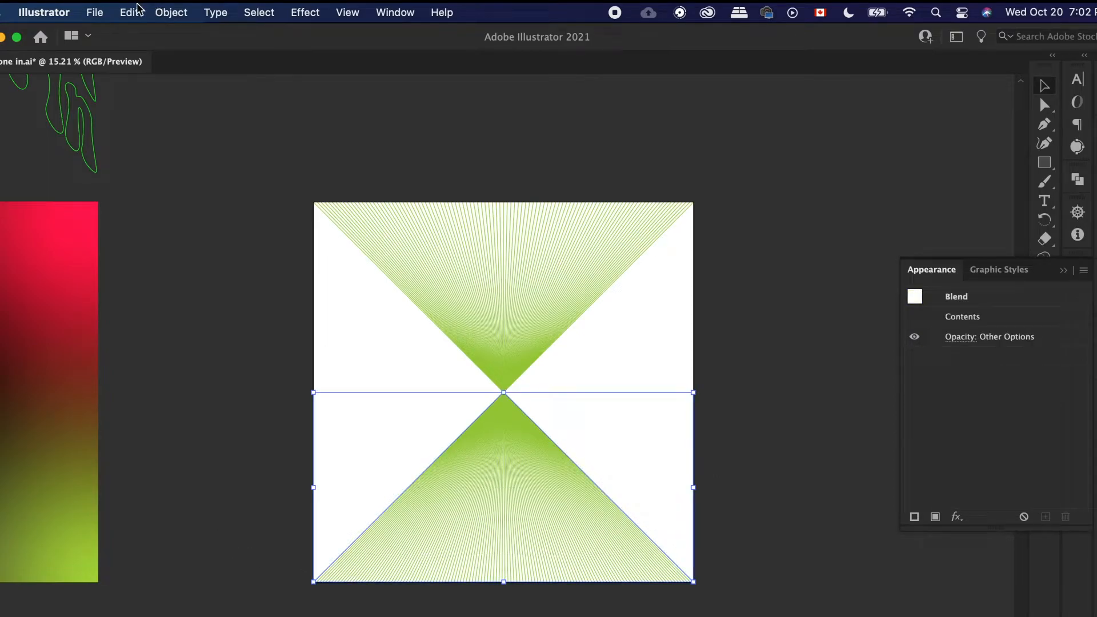
left_click(139, 8)
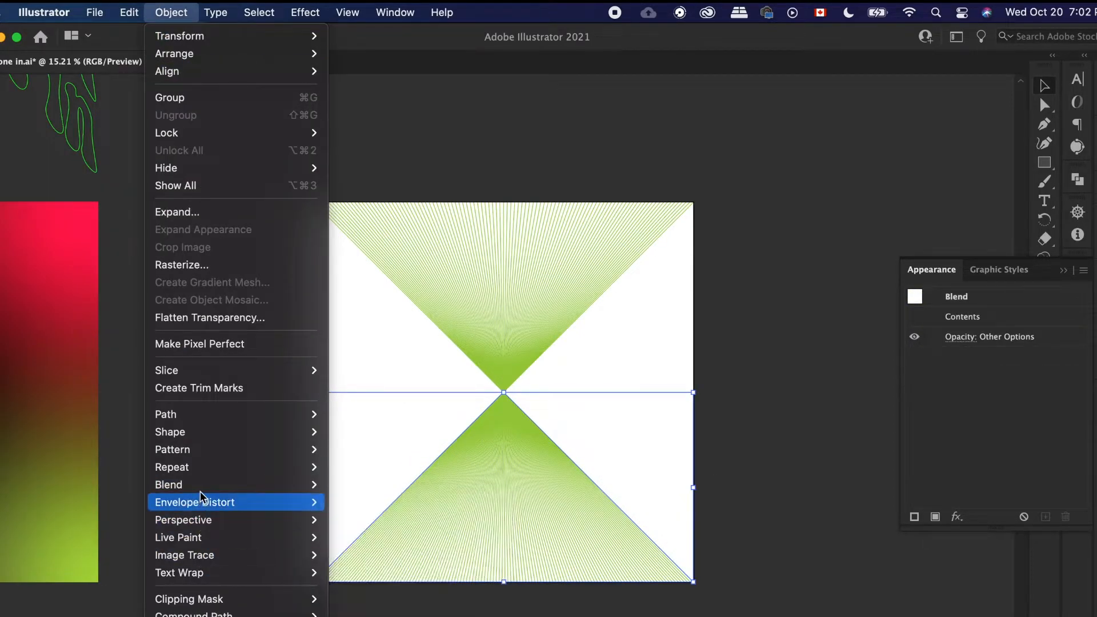
mouse_move(200, 485)
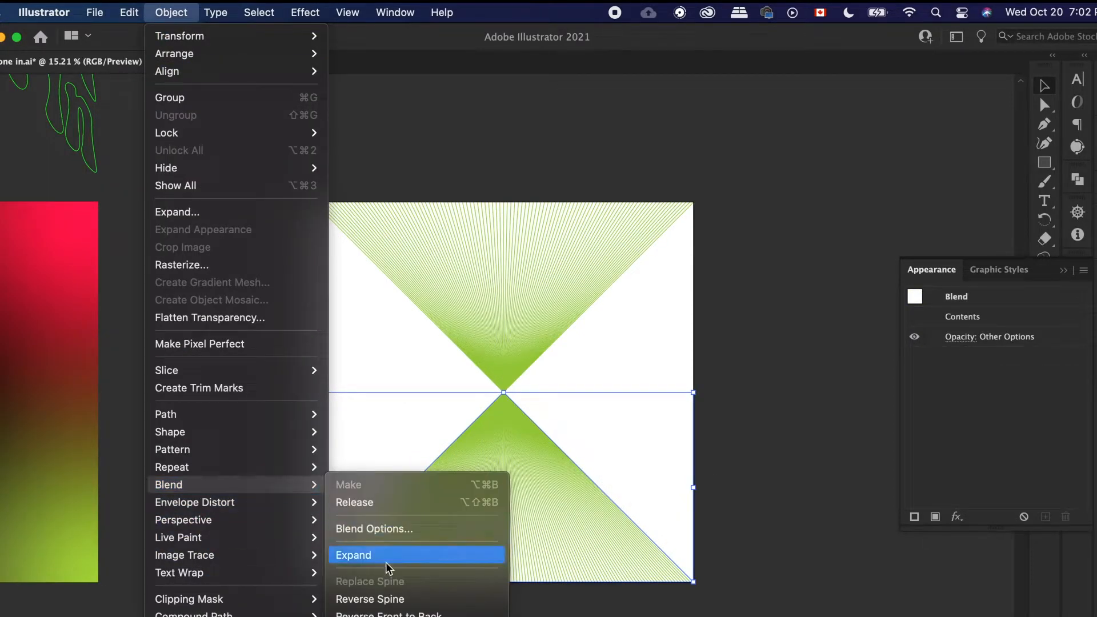
left_click(404, 529)
left_click(900, 263)
double_click(900, 259)
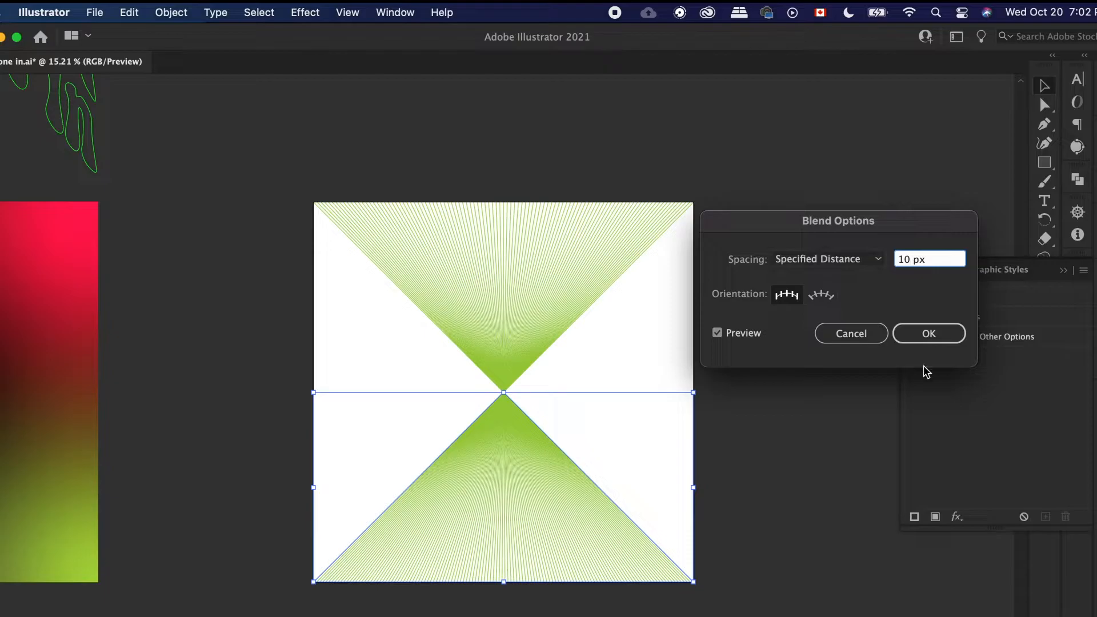
left_click(929, 335)
left_click(737, 419)
Step: Isolate the upper fan's blend and set the stroke weight of its left edge line to 1 pt
left_click(526, 361)
scroll(525, 355, "up", 2)
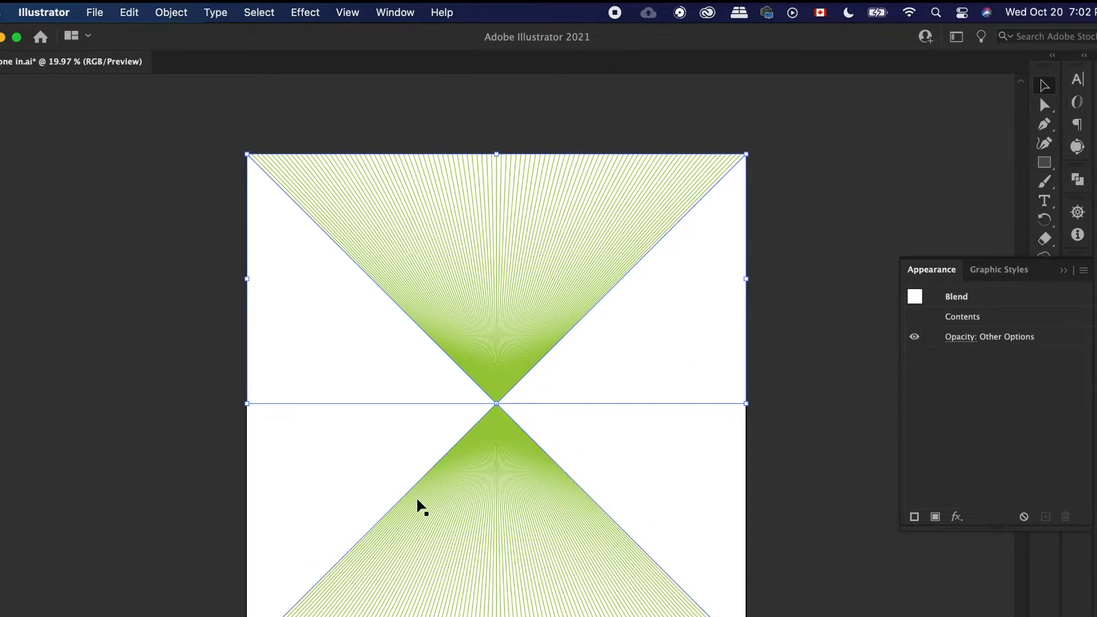
double_click(445, 355)
left_click(444, 355)
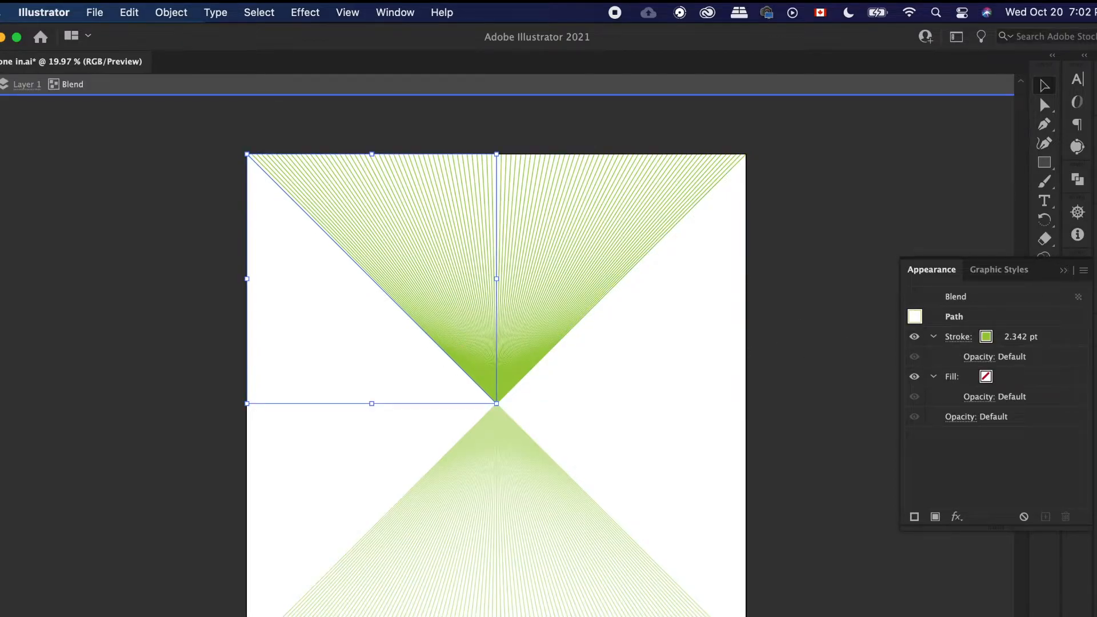
left_click(1068, 270)
left_click(1077, 453)
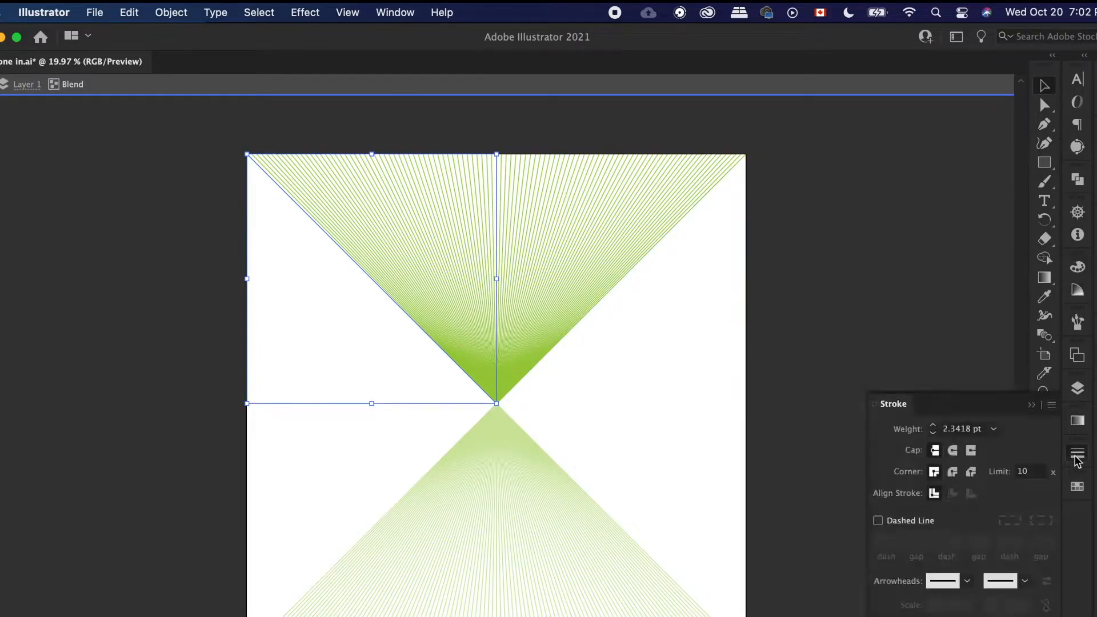
left_click(993, 429)
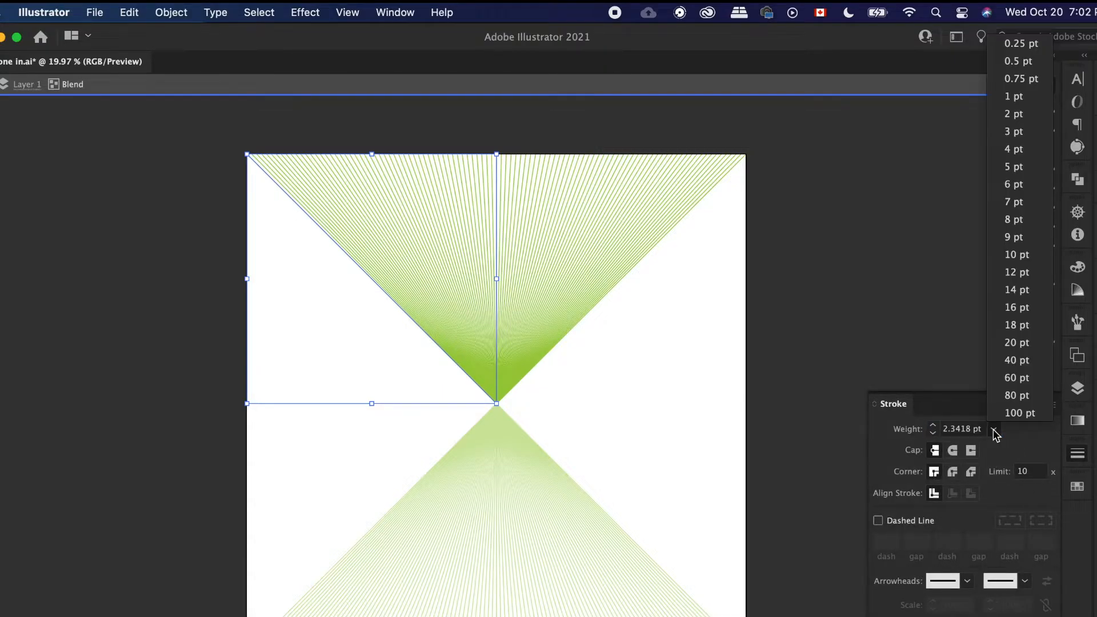
left_click(1035, 102)
Step: Try a 5 pt stroke on the upper fan's right edge line, settle on 4 pt, and leave isolation mode
left_click(645, 330)
left_click(597, 307)
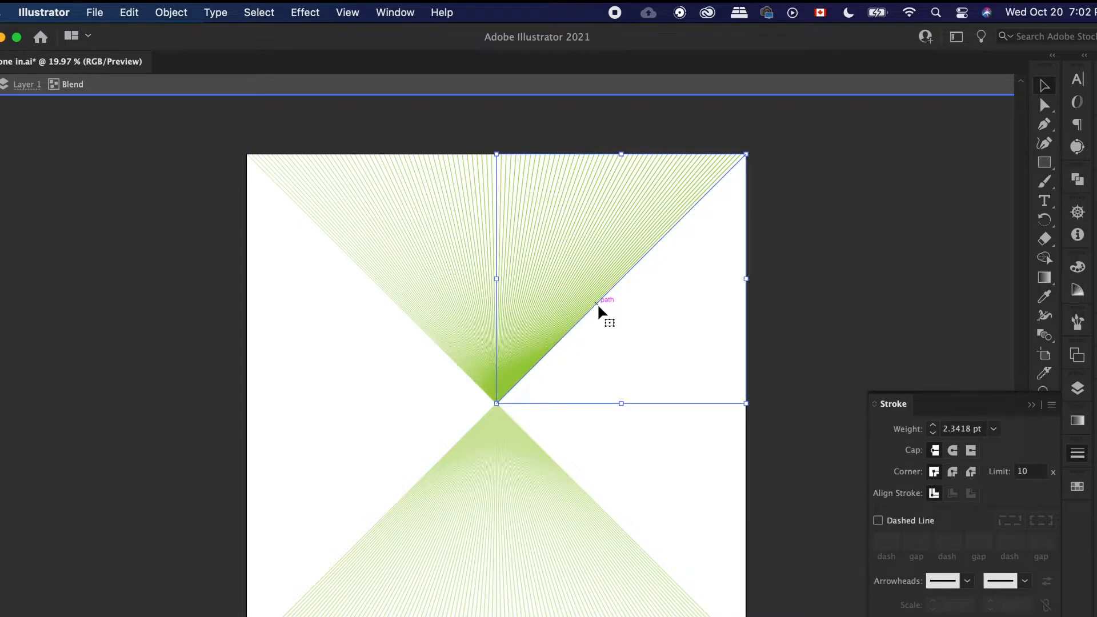
left_click(993, 429)
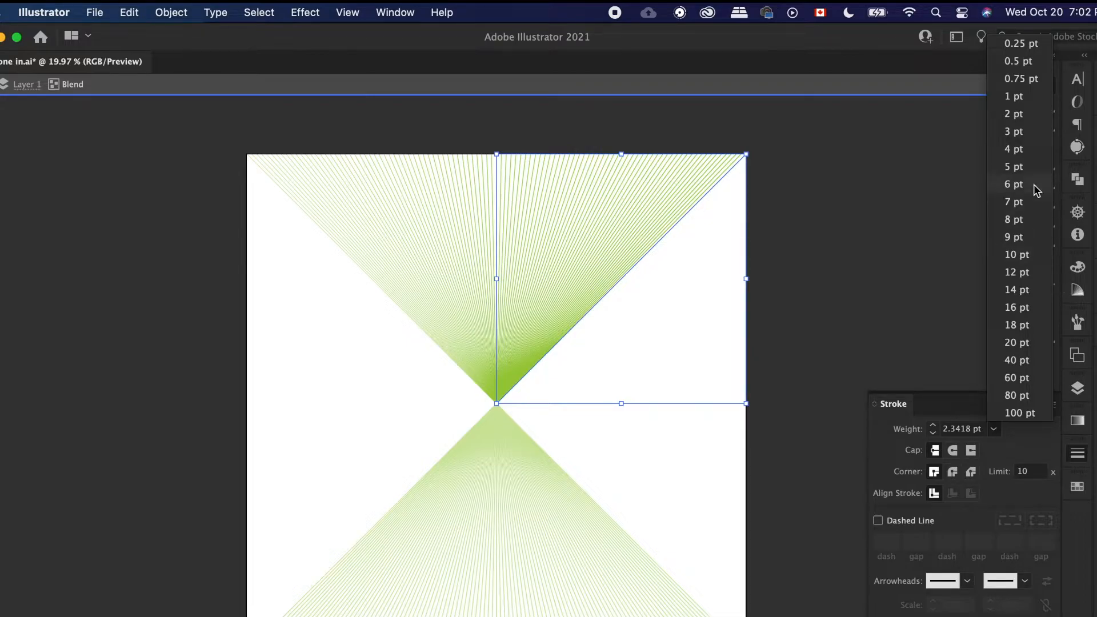
left_click(1014, 166)
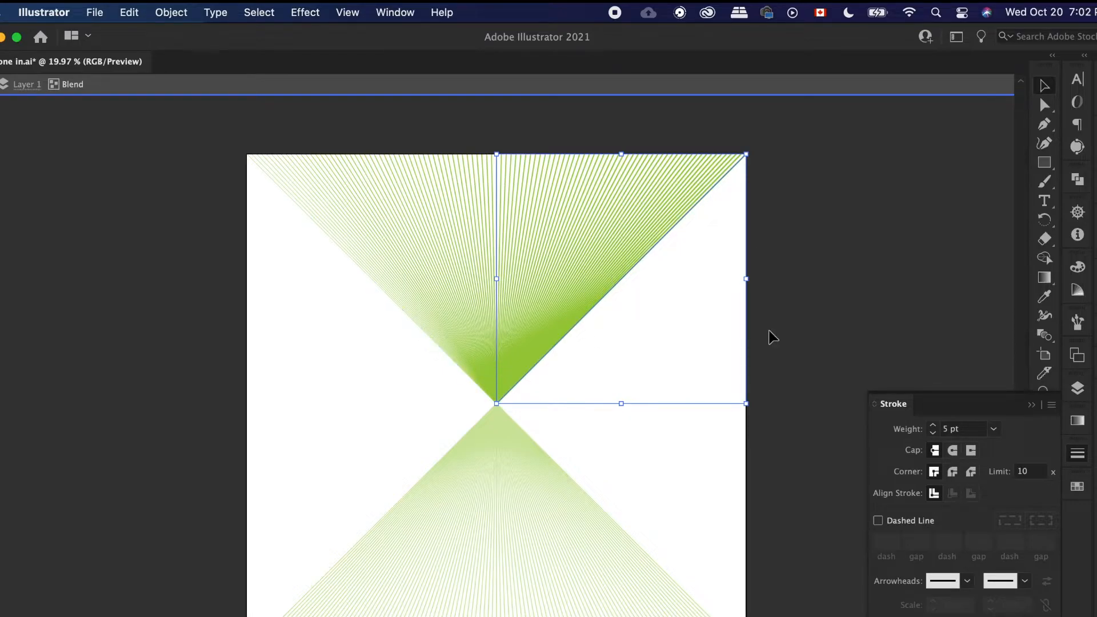
left_click(993, 429)
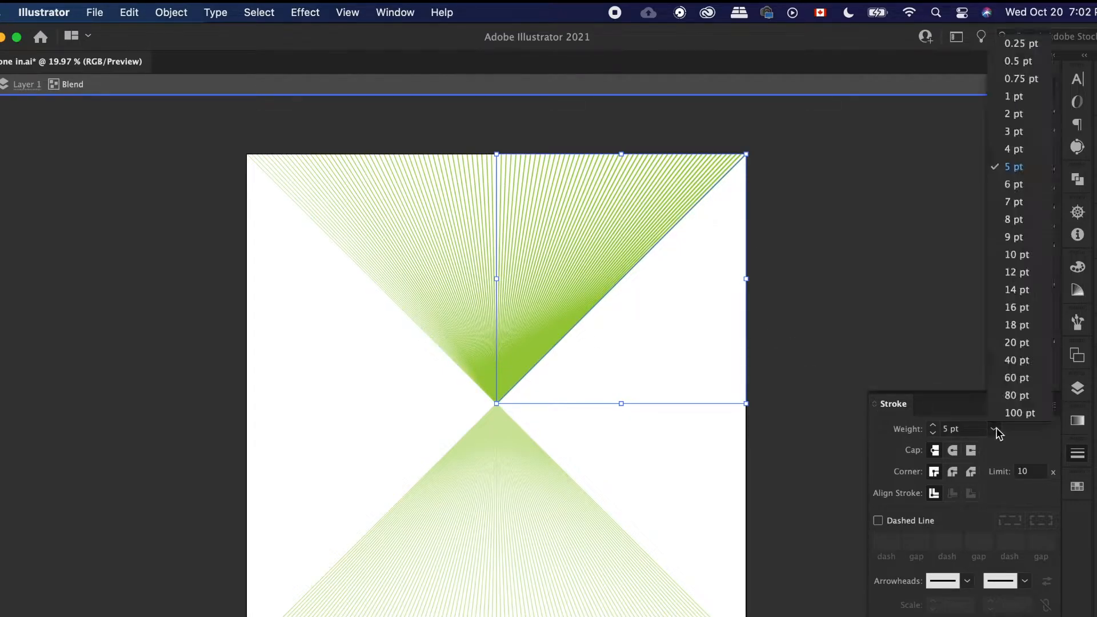
left_click(1015, 150)
left_click(647, 475)
scroll(647, 476, "down", 1)
double_click(347, 437)
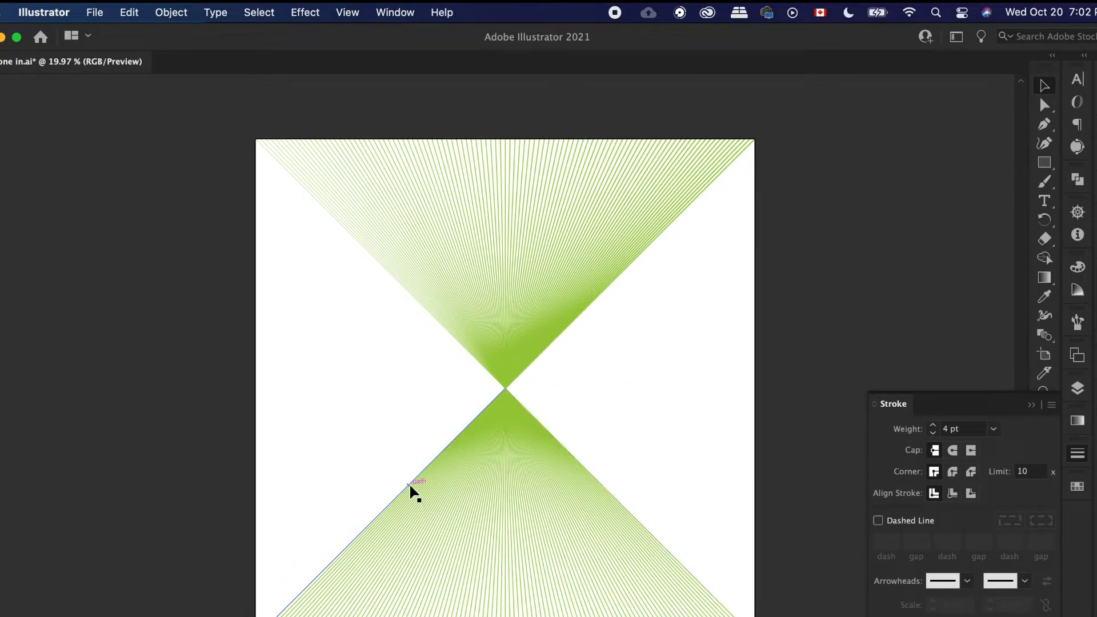
Step: Isolate the lower fan's blend and set the stroke weight of its left edge line to 1 pt
double_click(411, 489)
left_click(410, 489)
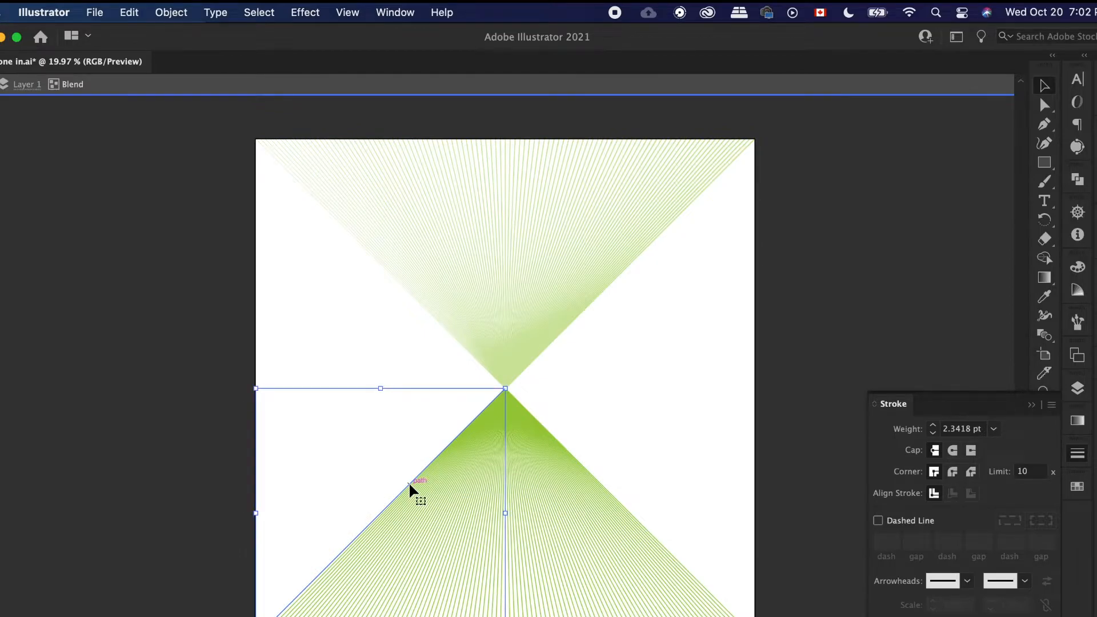
left_click(994, 428)
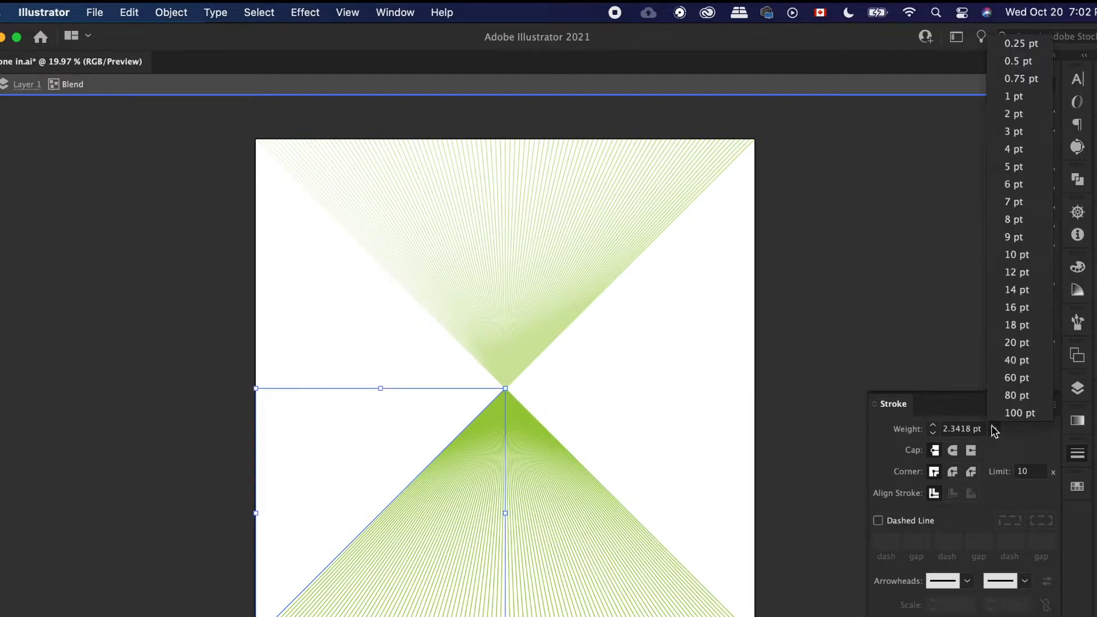
left_click(1022, 98)
Step: Set the stroke weight of the lower fan's right edge line to 4 pt, and leave isolation mode
left_click(598, 477)
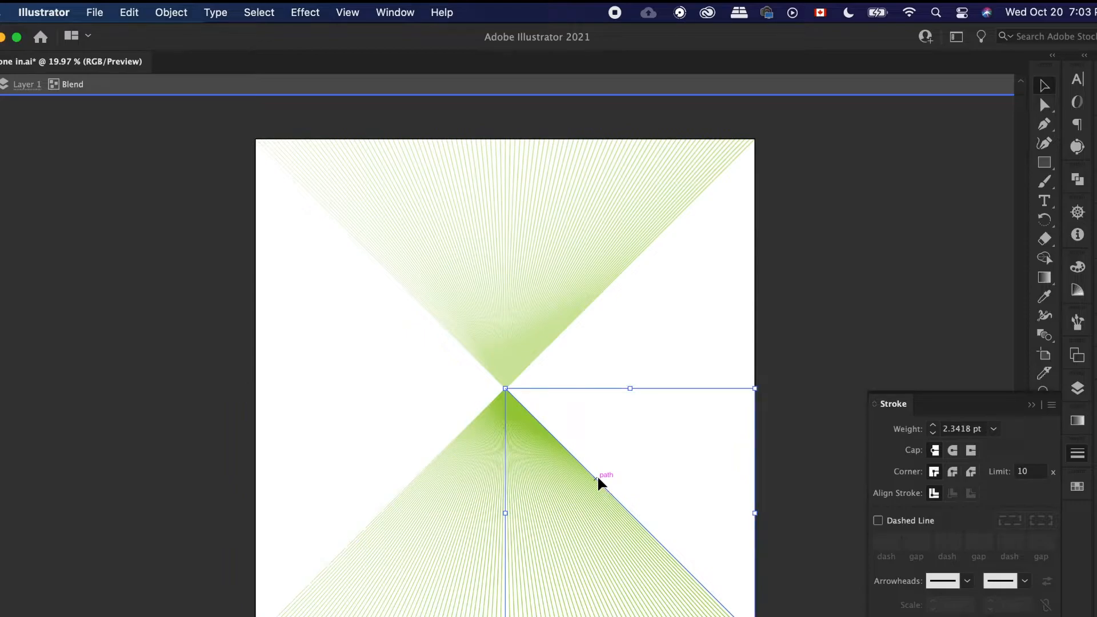
left_click(993, 429)
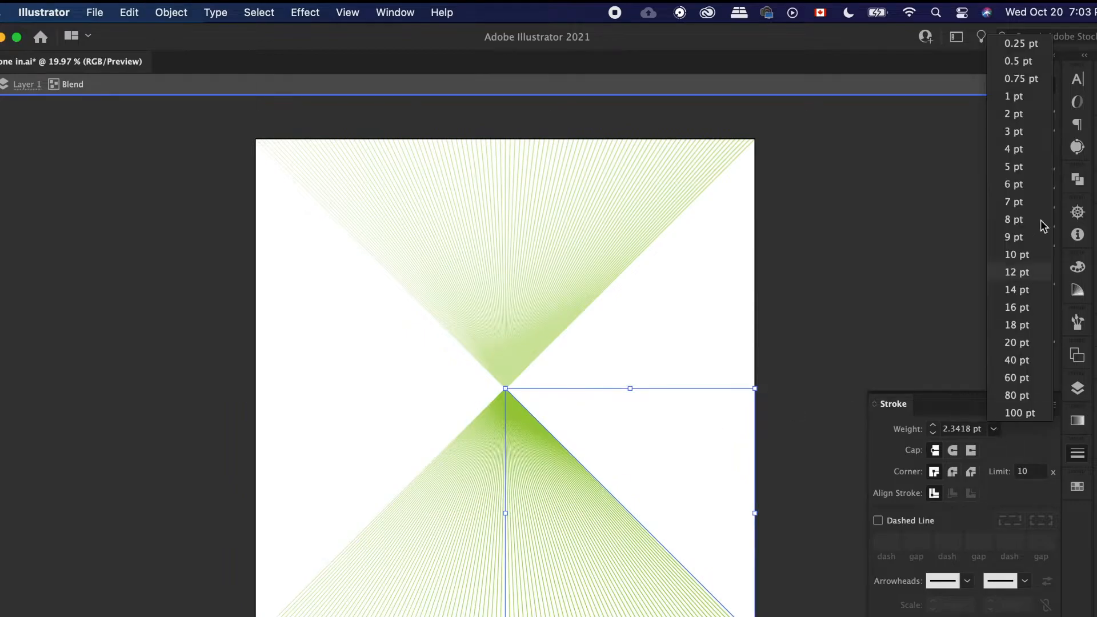
left_click(1031, 150)
double_click(694, 324)
scroll(695, 324, "down", 2)
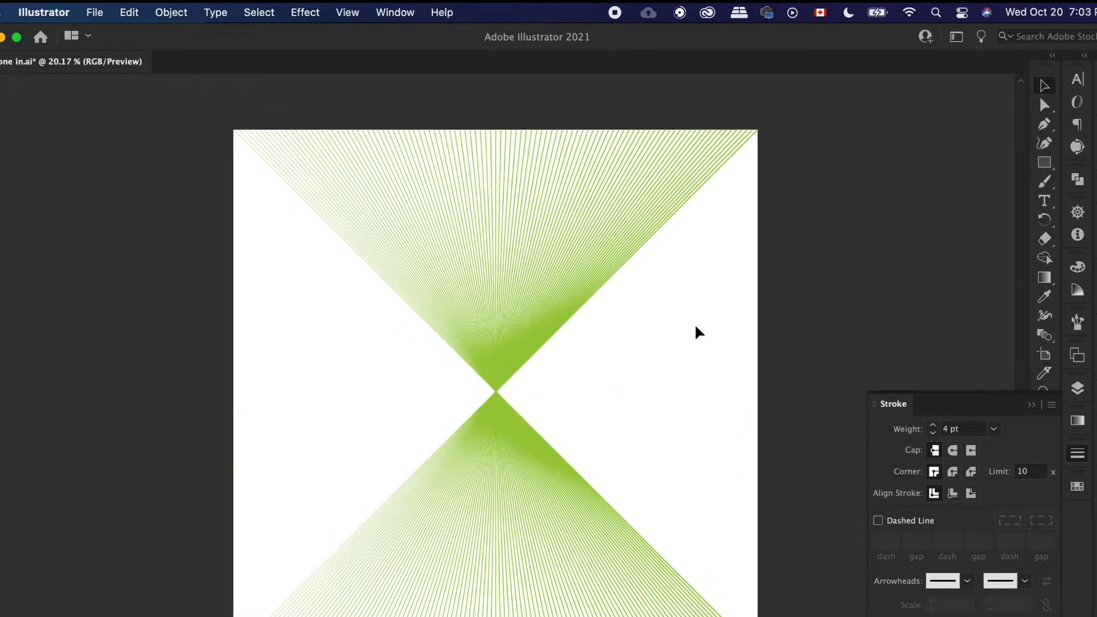
Step: Isolate the lower fan's blend, set the stroke weight of its left edge line to 4 pt, and leave isolation mode
scroll(695, 331, "down", 1)
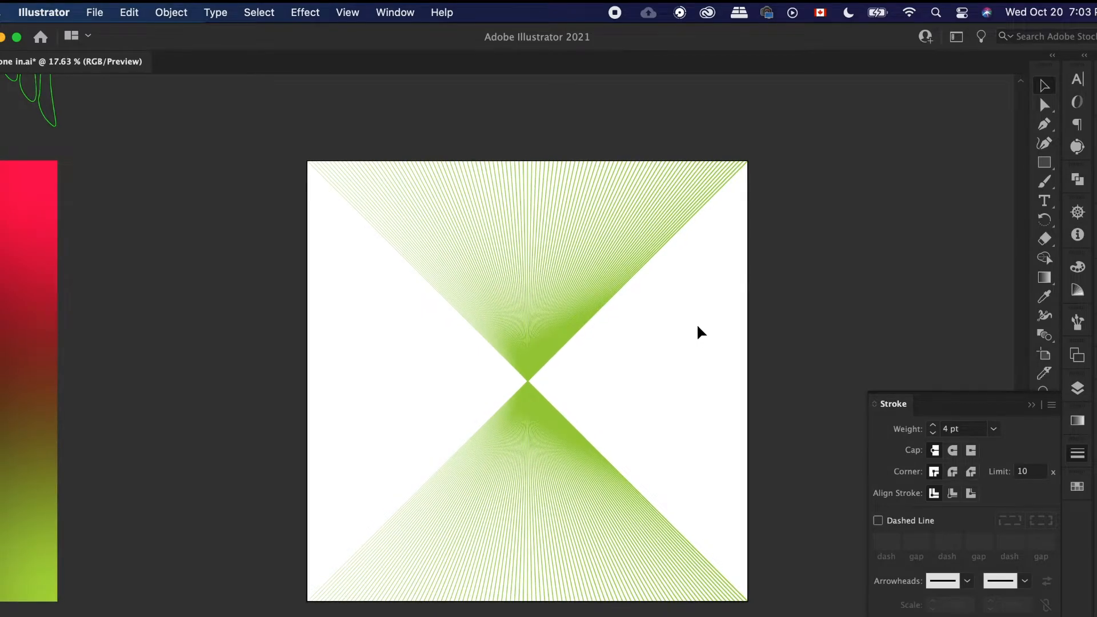
double_click(484, 427)
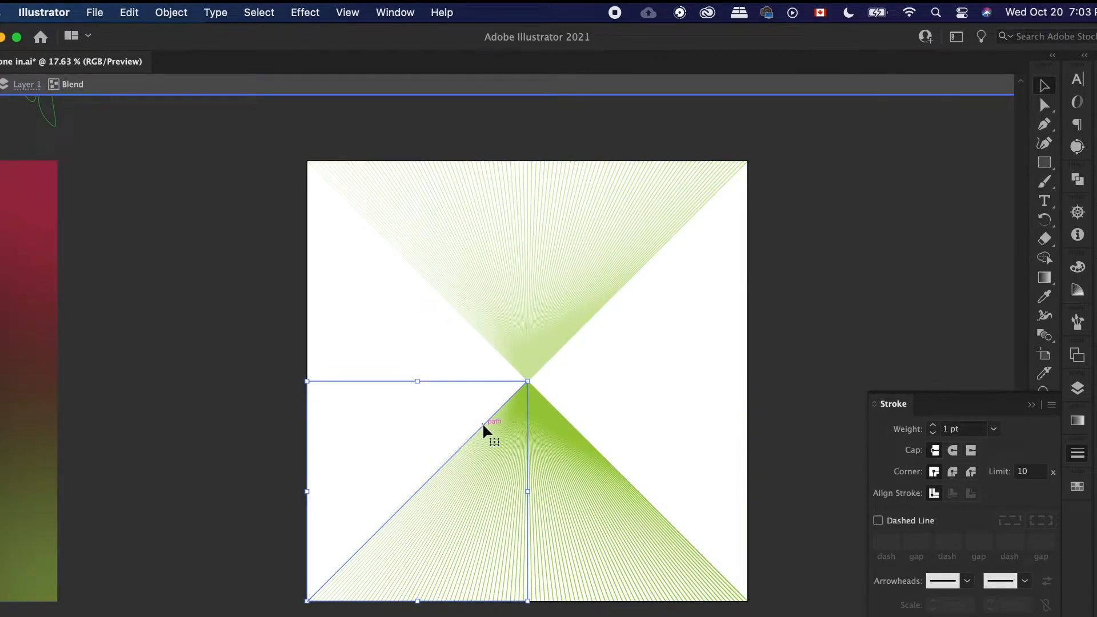
left_click(994, 429)
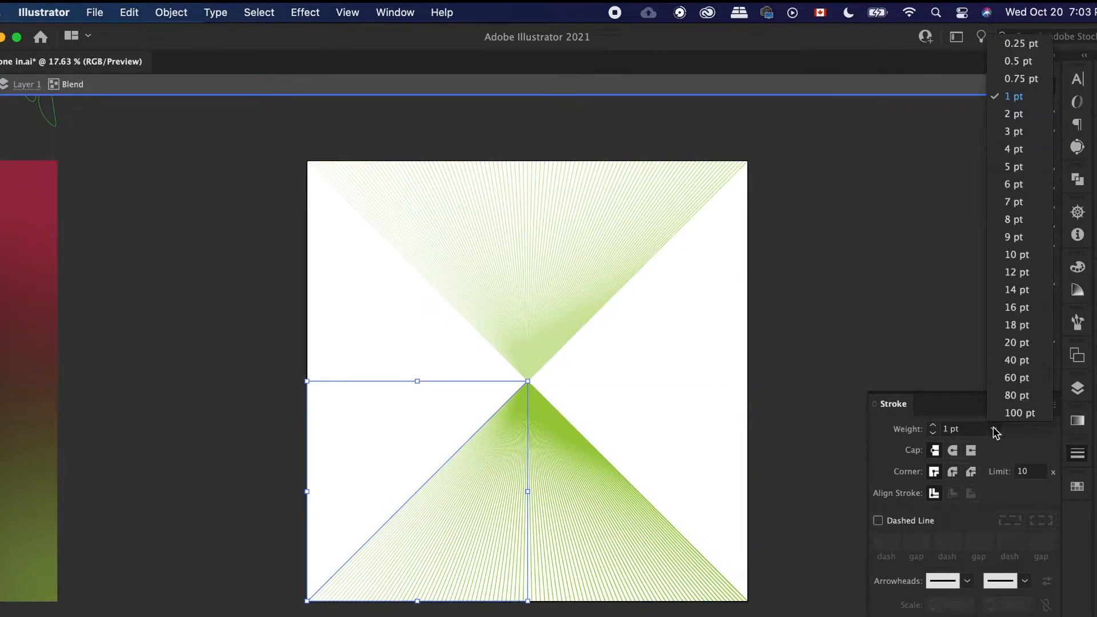
left_click(1014, 149)
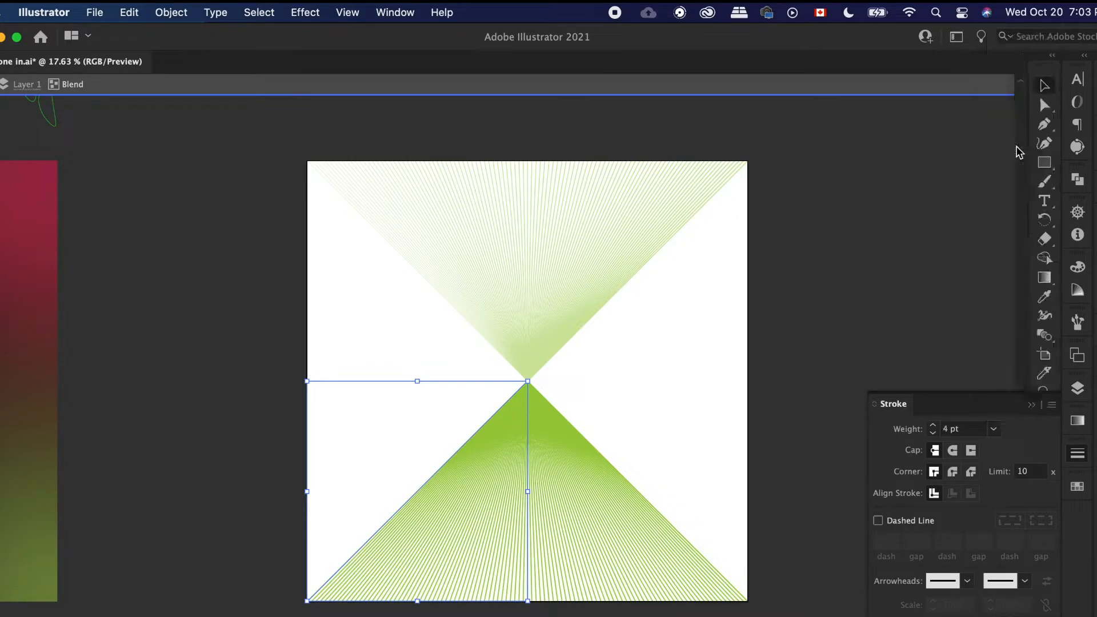
double_click(643, 432)
Step: Isolate the lower fan's blend, set the stroke weight of its right edge line to 1 pt, and leave isolation mode
left_click(607, 463)
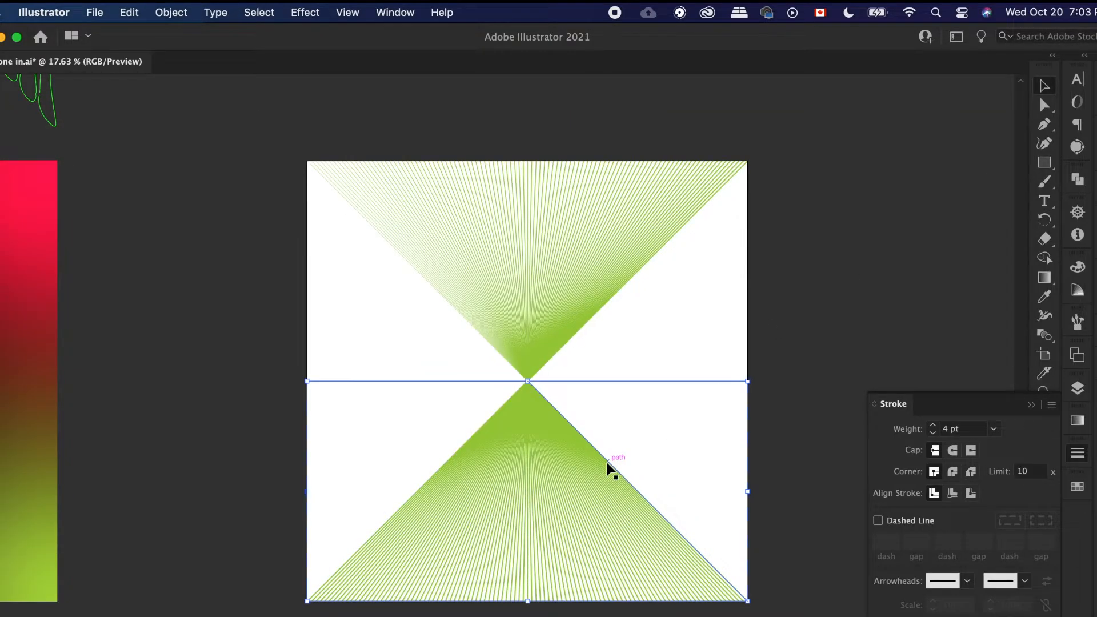
double_click(607, 463)
left_click(994, 429)
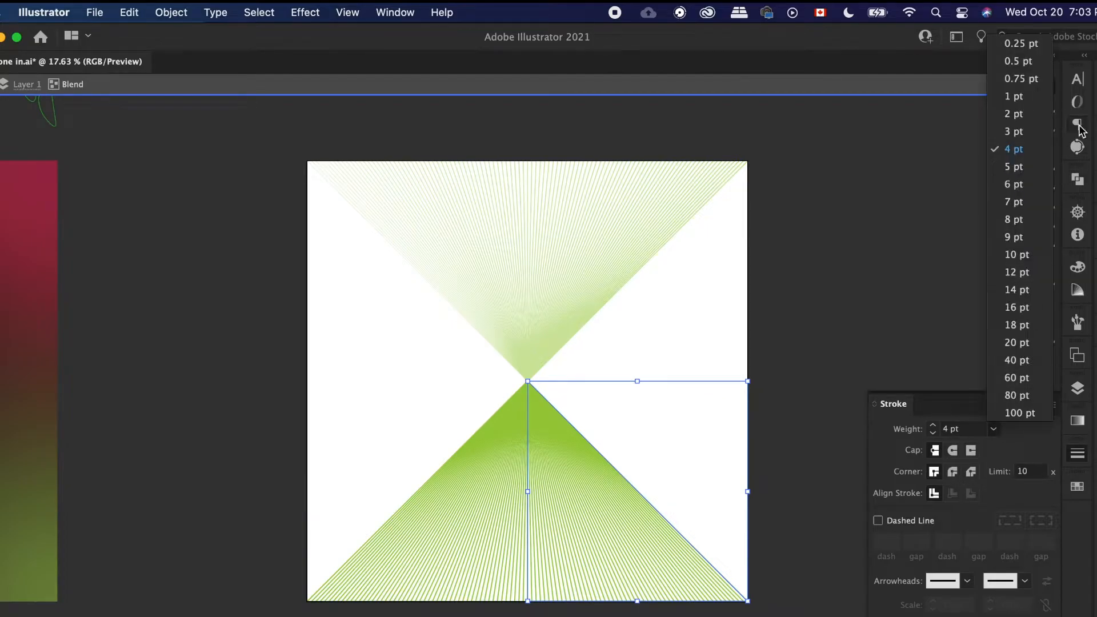
left_click(1013, 96)
double_click(610, 359)
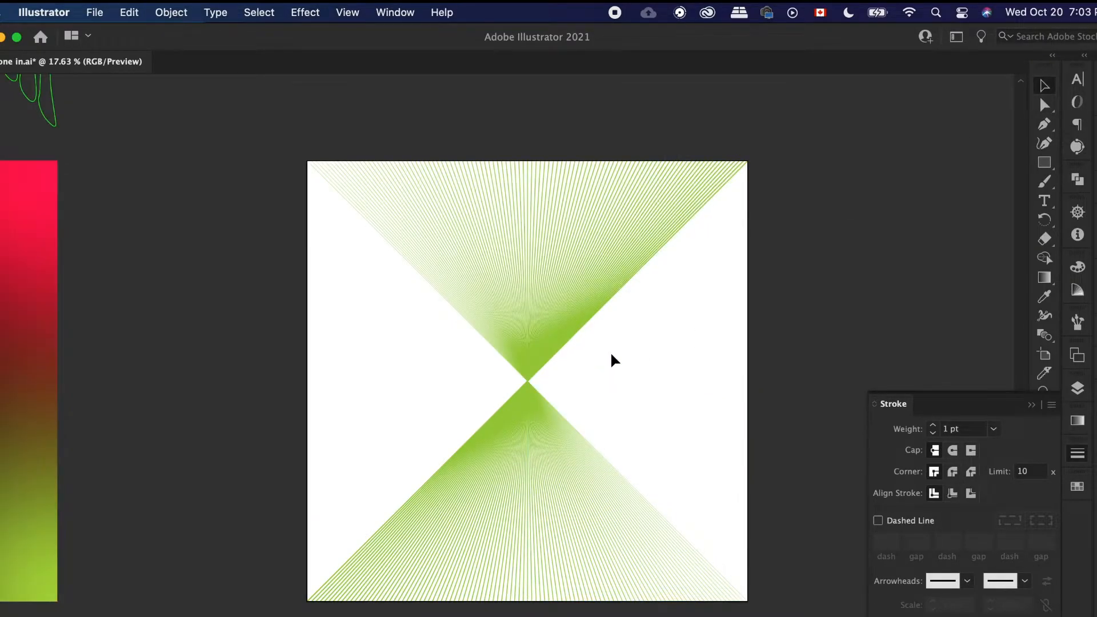
Step: Select both line fans and change their stroke color to bright green #79f20f
scroll(611, 355, "down", 3)
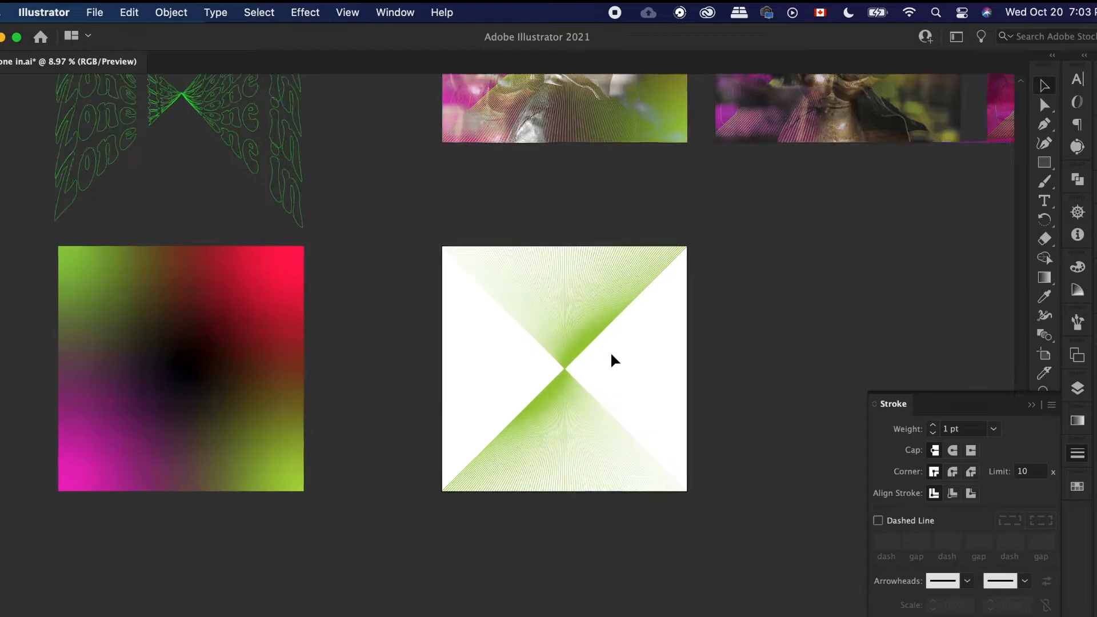
scroll(609, 351, "up", 2)
left_click_drag(459, 257, 459, 257)
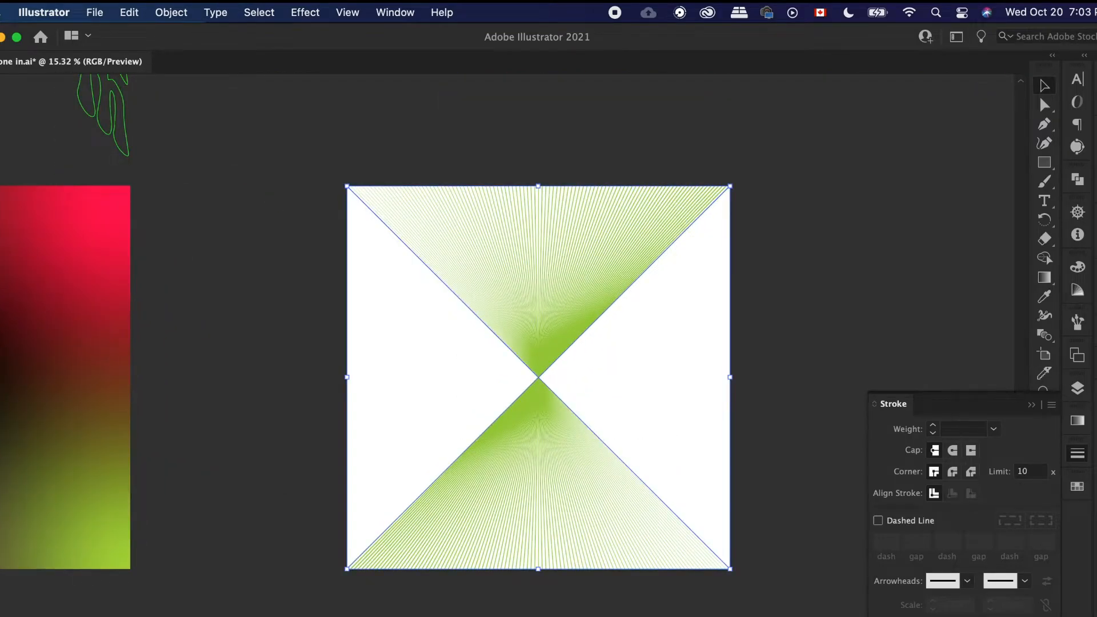
left_click(1031, 403)
double_click(1048, 439)
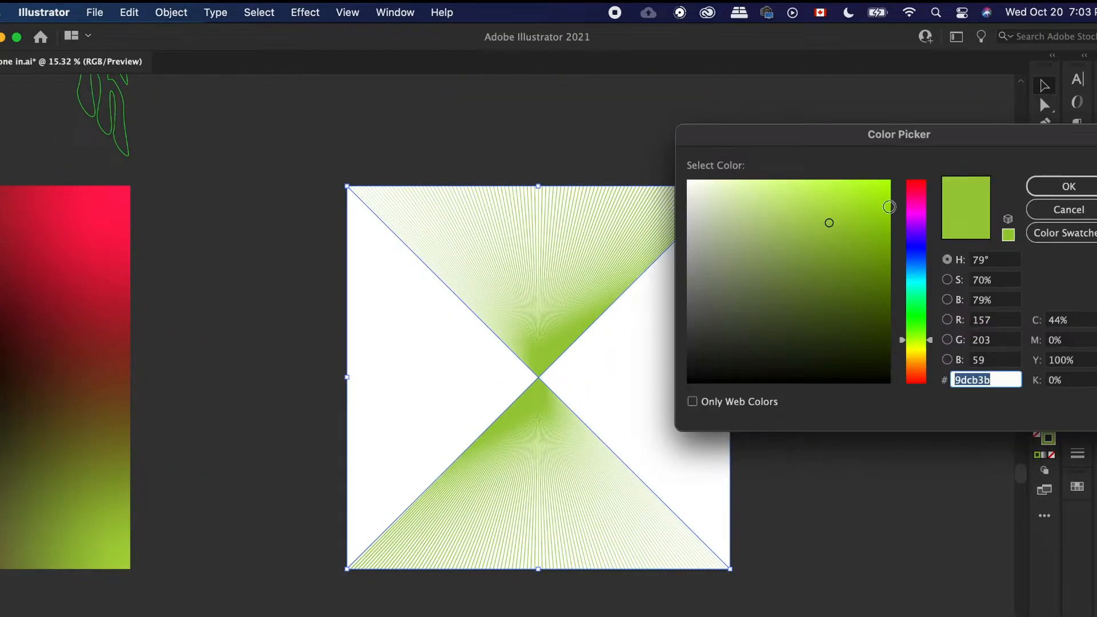
left_click(874, 192)
left_click_drag(917, 337, 917, 331)
left_click(872, 190)
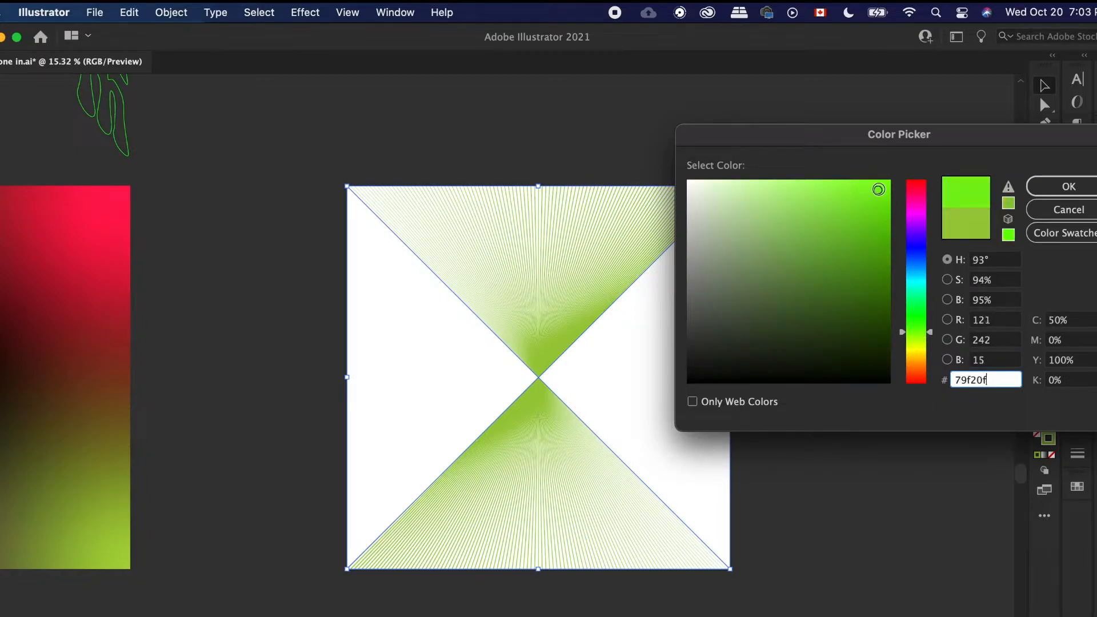
left_click(1067, 187)
left_click(763, 355)
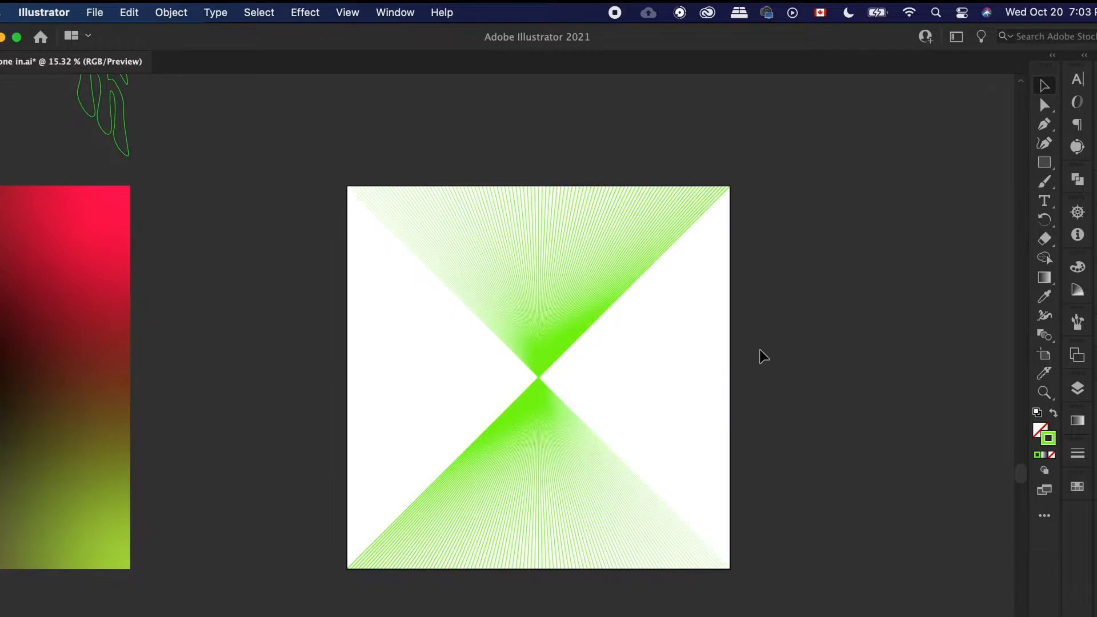
Step: Reselect both line fans and shift their stroke color to a yellower, slightly more saturated lime green
scroll(763, 356, "down", 5)
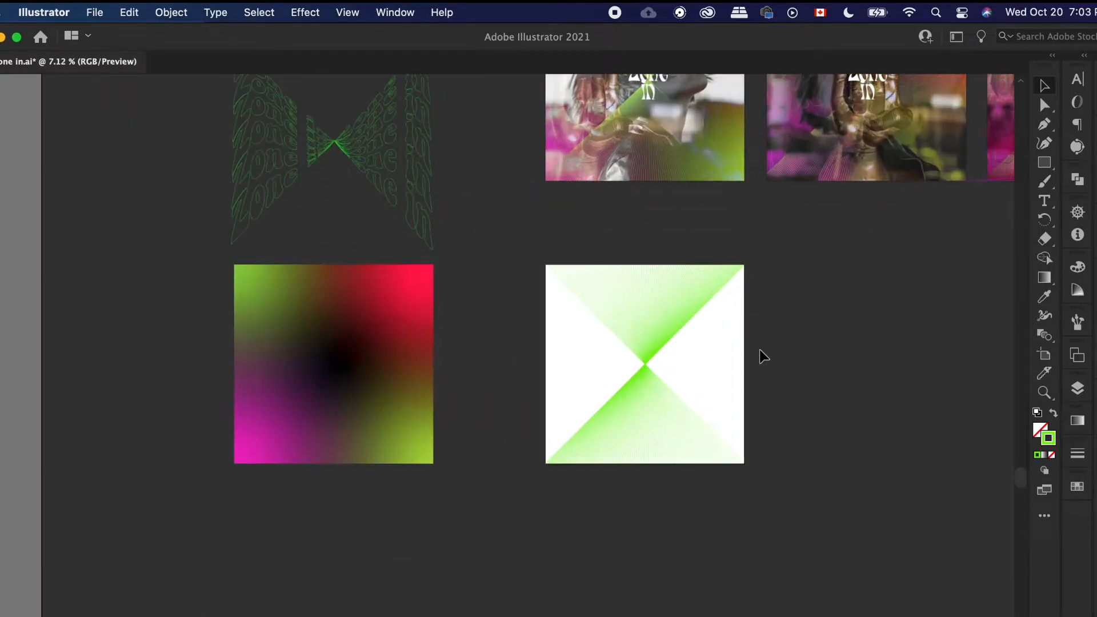
scroll(760, 351, "up", 2)
left_click_drag(739, 435, 582, 301)
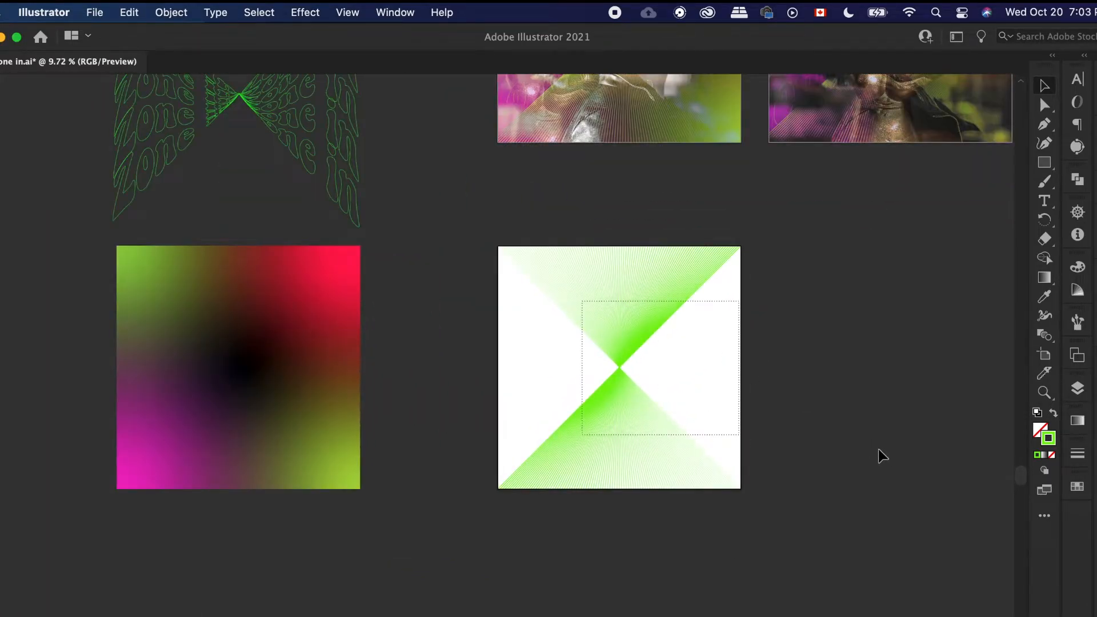
double_click(1046, 438)
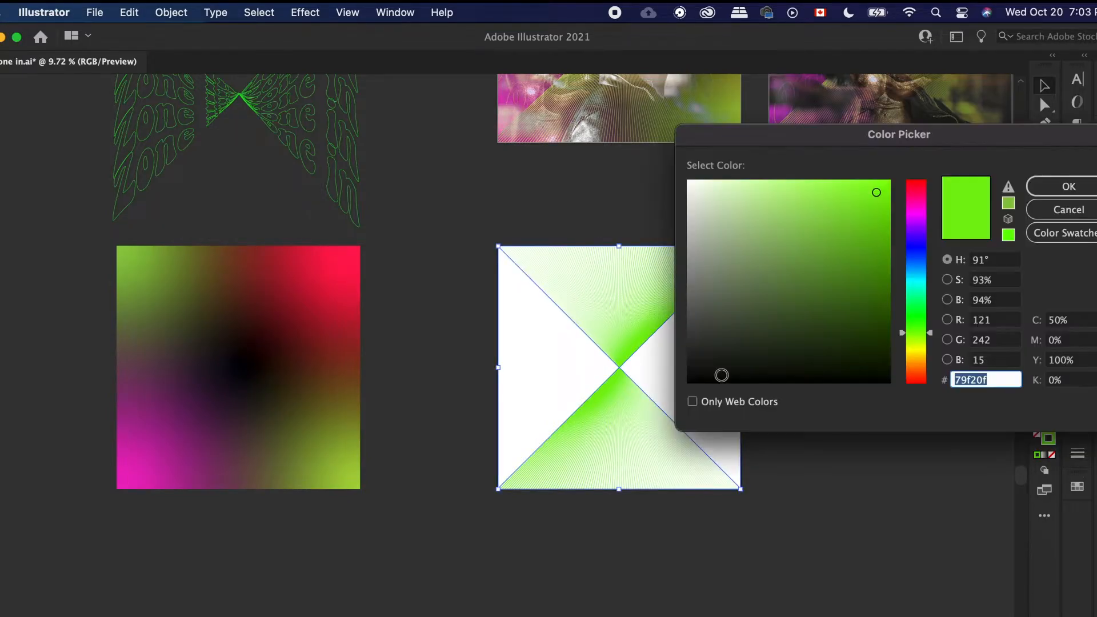
left_click_drag(925, 337, 924, 340)
left_click_drag(876, 191, 883, 186)
left_click(1068, 186)
left_click(792, 349)
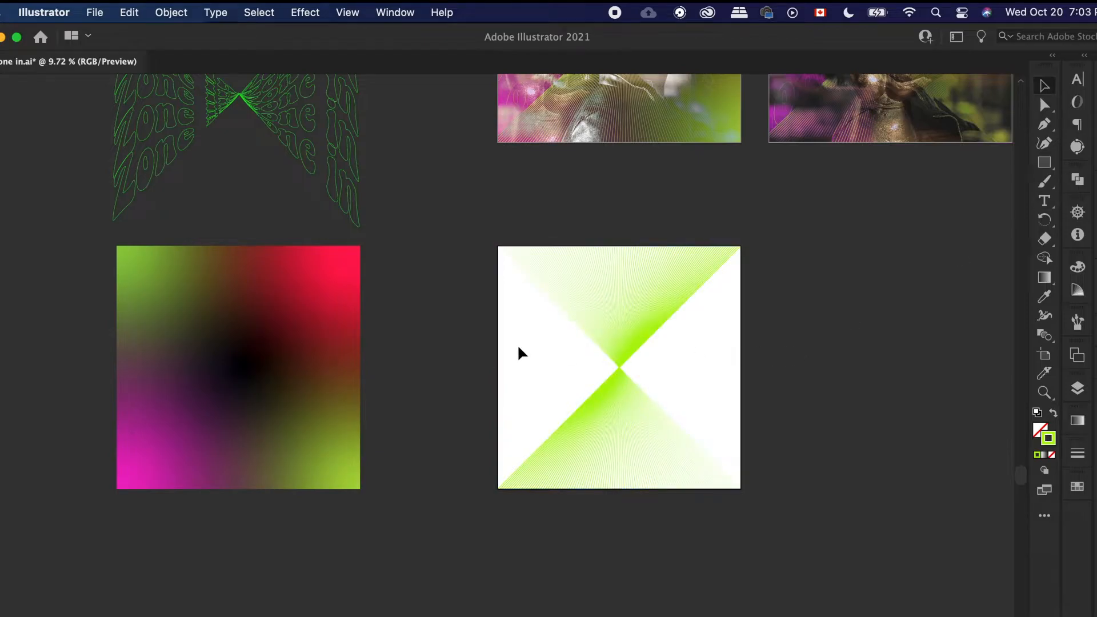
Step: Examine the recolored line fans up close and alongside the finished compositions
scroll(501, 346, "up", 2)
scroll(761, 351, "up", 2)
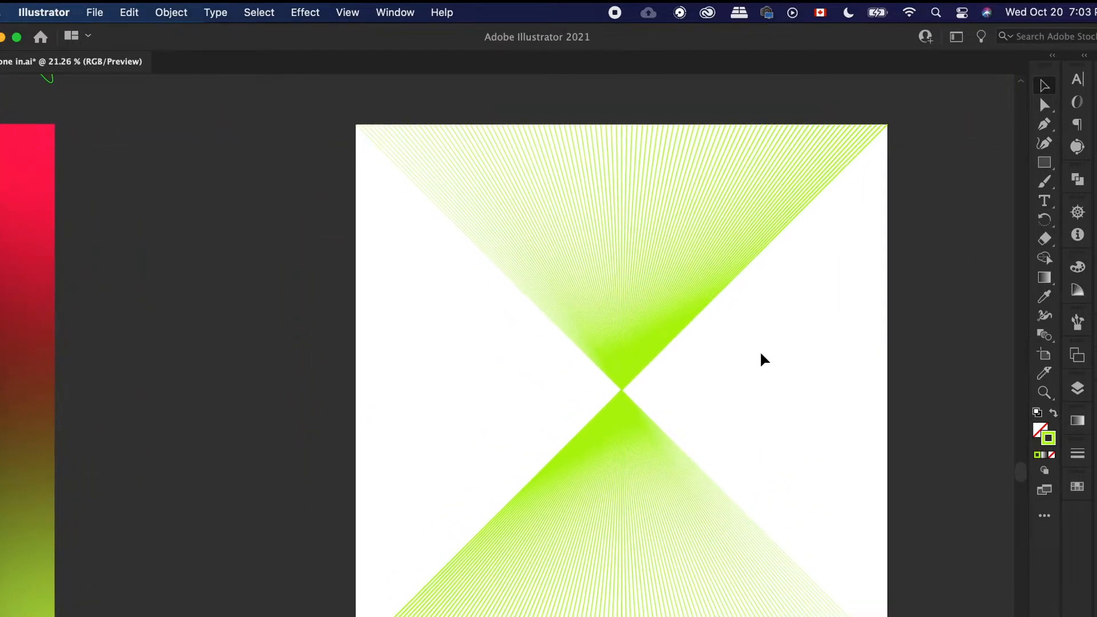
scroll(760, 353, "down", 4)
scroll(759, 350, "down", 4)
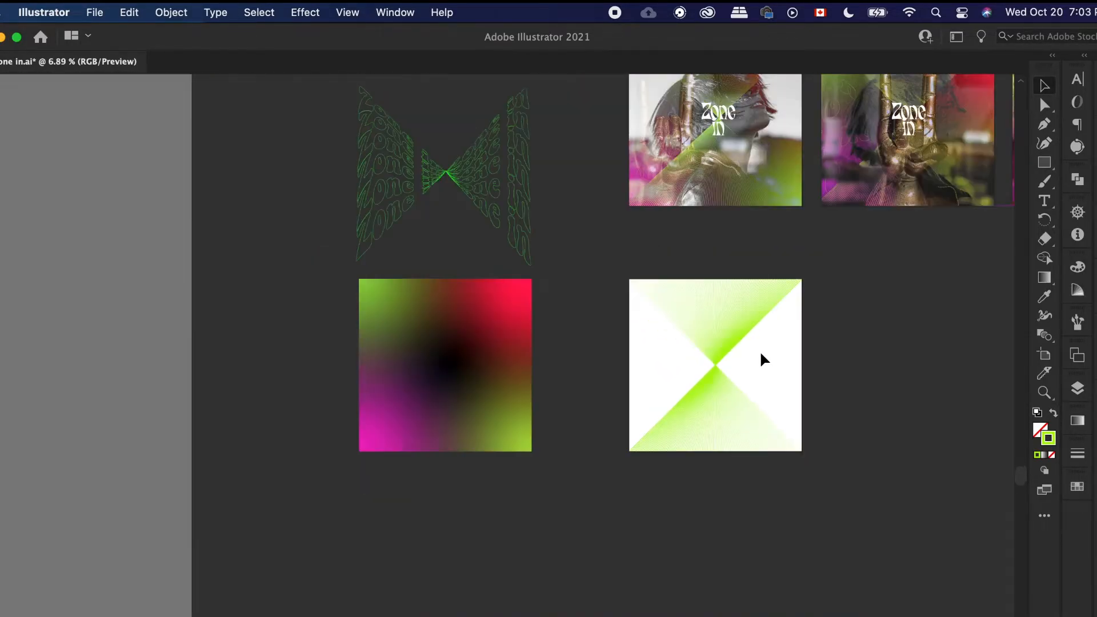
scroll(731, 380, "up", 1)
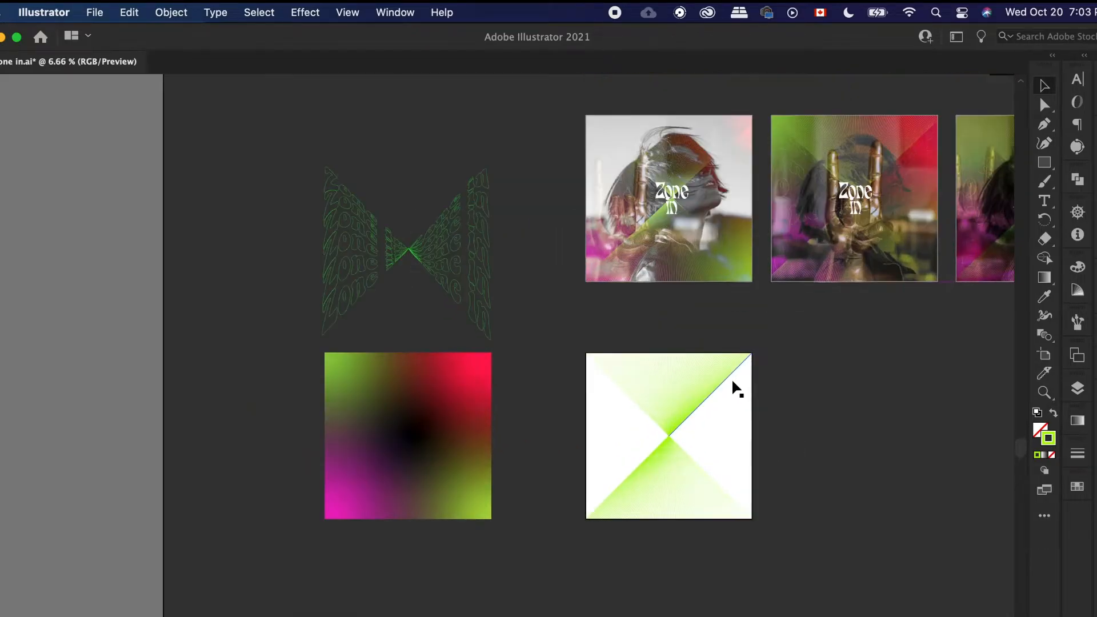
scroll(731, 381, "up", 1)
scroll(731, 380, "right", 1)
scroll(735, 385, "down", 4)
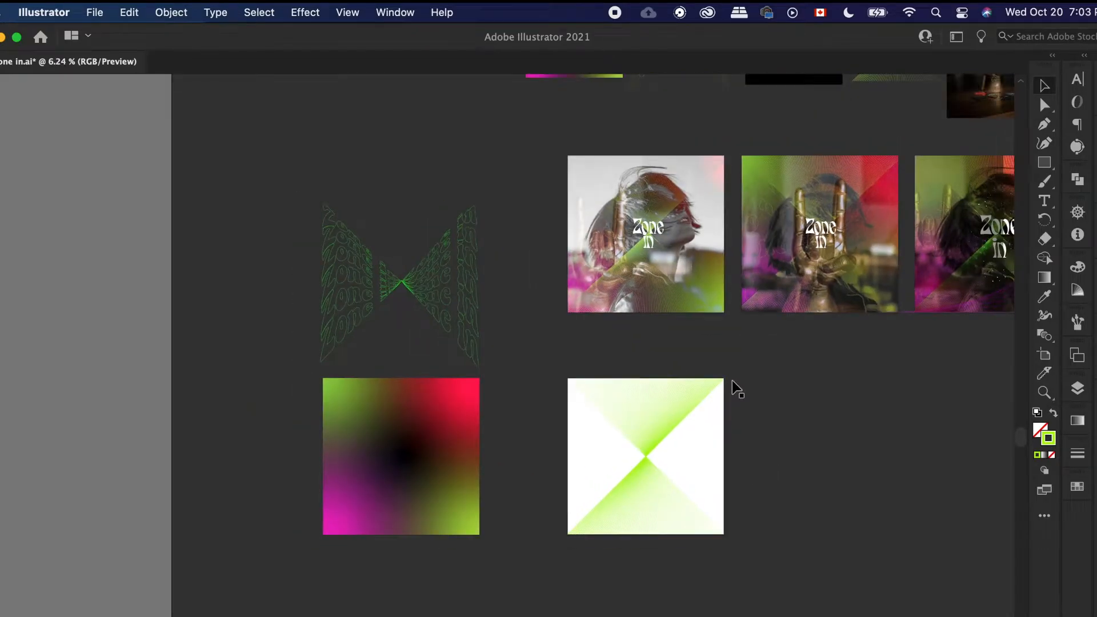
Step: Move the mirrored line fans off the white artboard to the area below the gradient square
scroll(667, 391, "up", 2)
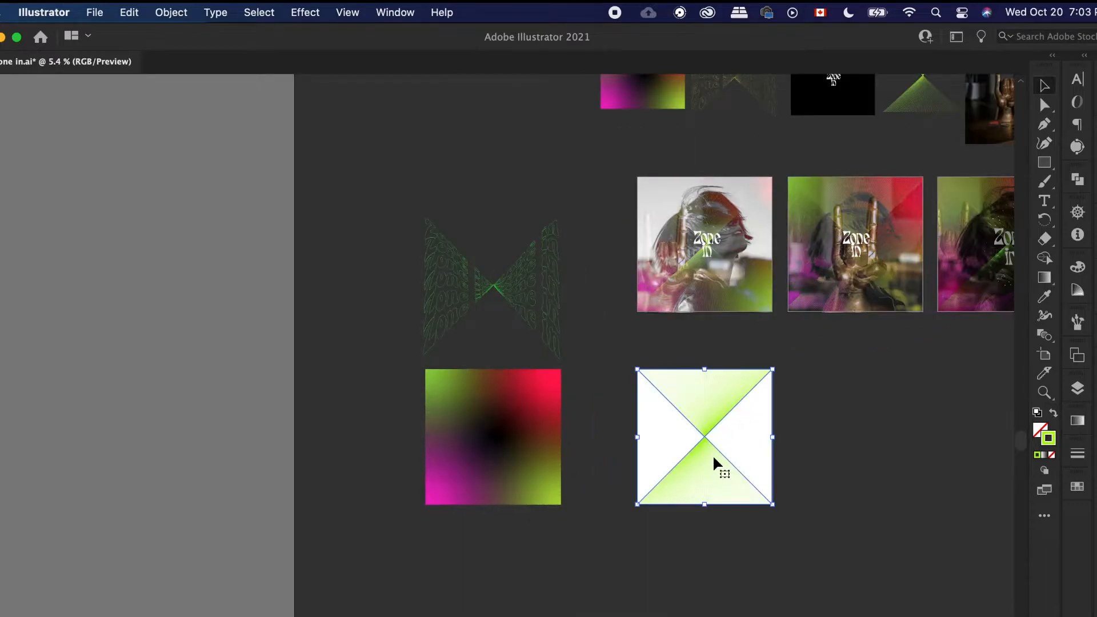
right_click(713, 456)
mouse_move(757, 527)
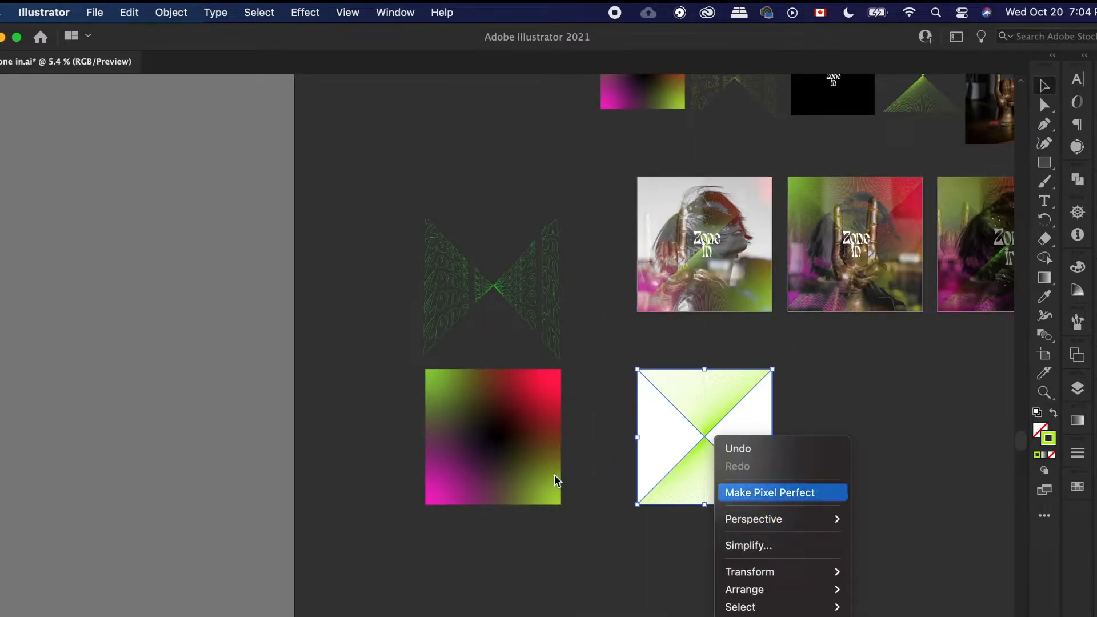
left_click(796, 401)
left_click_drag(717, 391, 789, 394)
left_click_drag(731, 438, 505, 565)
left_click(657, 549)
Step: Review the warped text, gradient and line fans gathered beside the empty artboard, and the source photos above the compositions
scroll(658, 543, "up", 2)
scroll(657, 543, "right", 2)
scroll(487, 587, "up", 2)
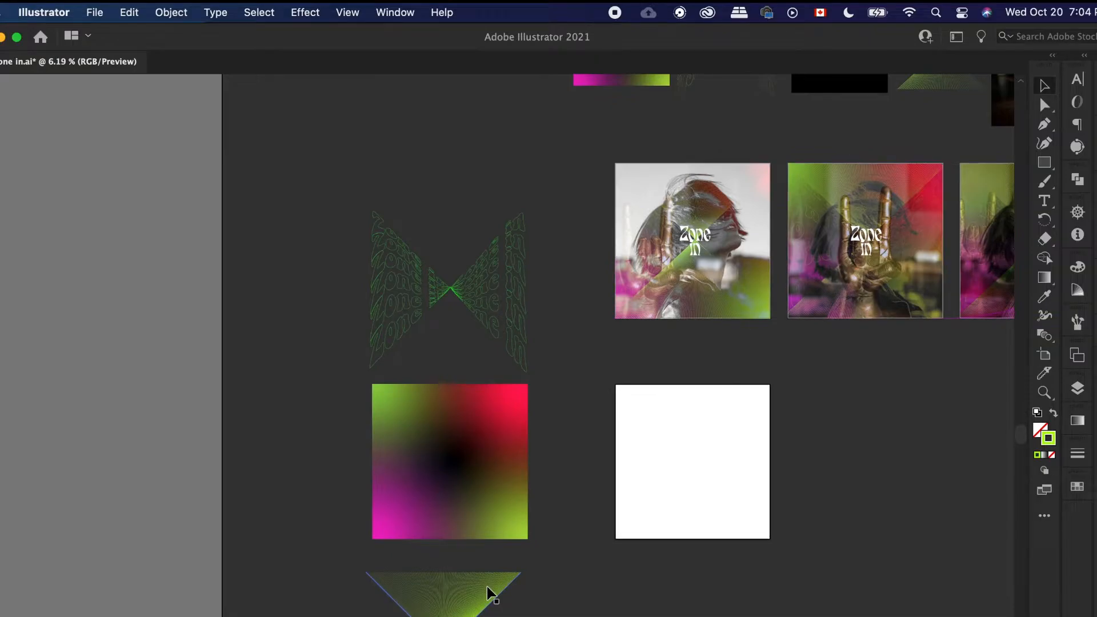
scroll(589, 457, "down", 5)
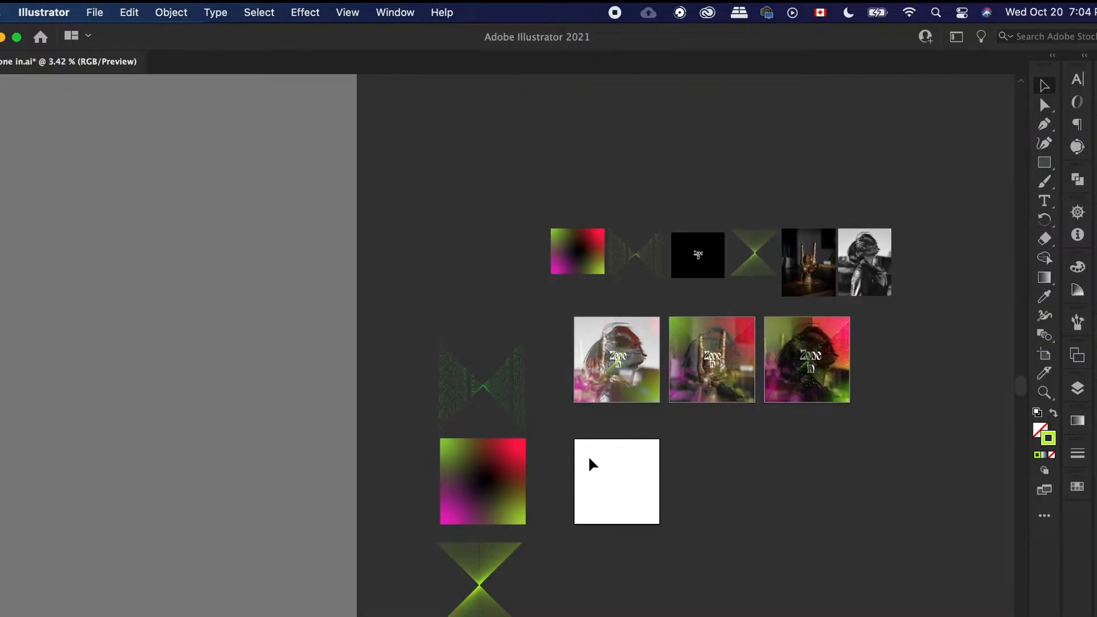
scroll(527, 464, "right", 1)
scroll(528, 464, "up", 2)
scroll(492, 440, "up", 3)
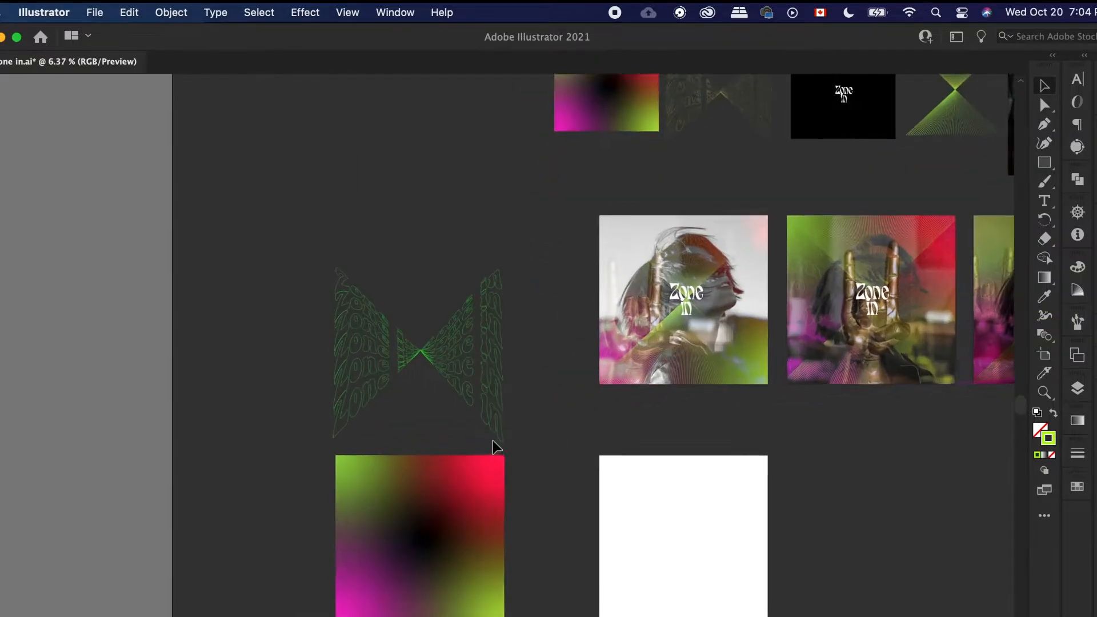
left_click(500, 331)
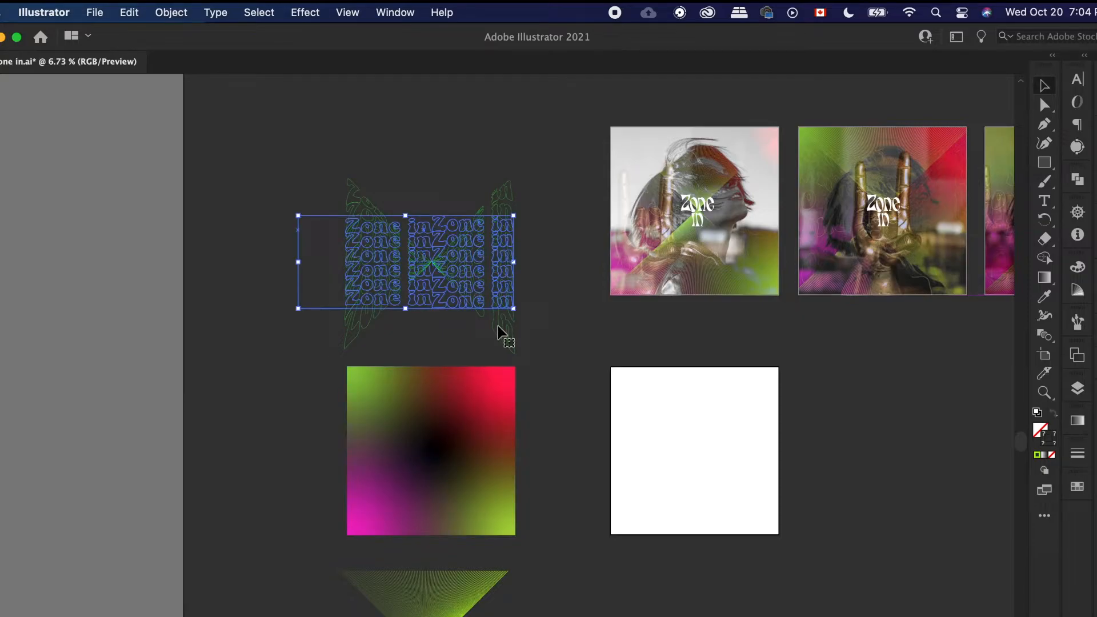
scroll(564, 346, "down", 2)
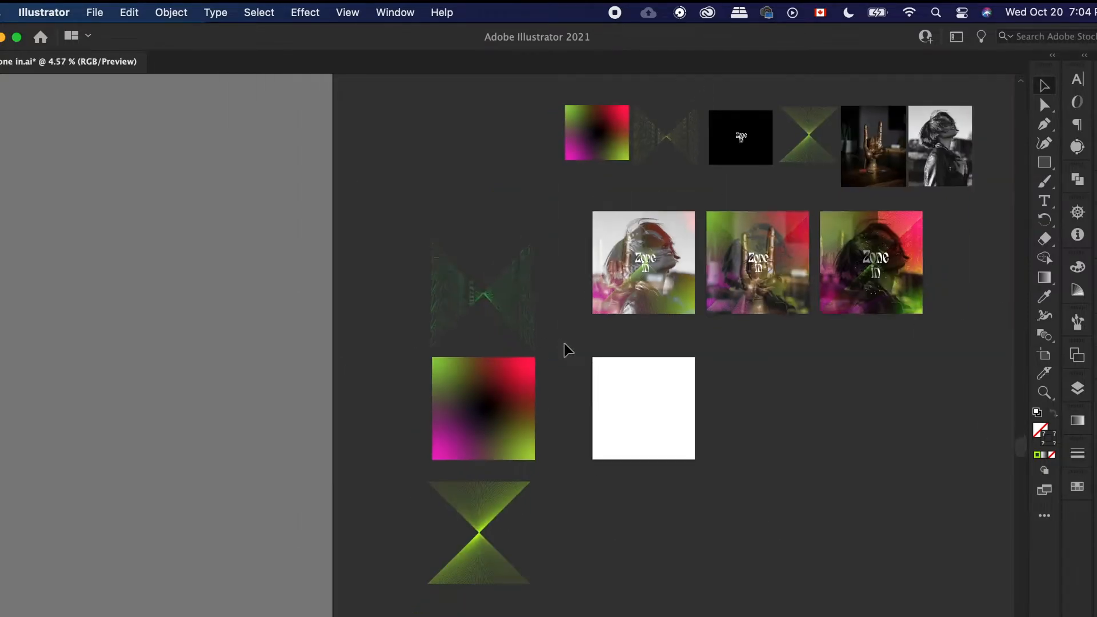
left_click(723, 407)
scroll(721, 402, "right", 1)
scroll(720, 402, "up", 1)
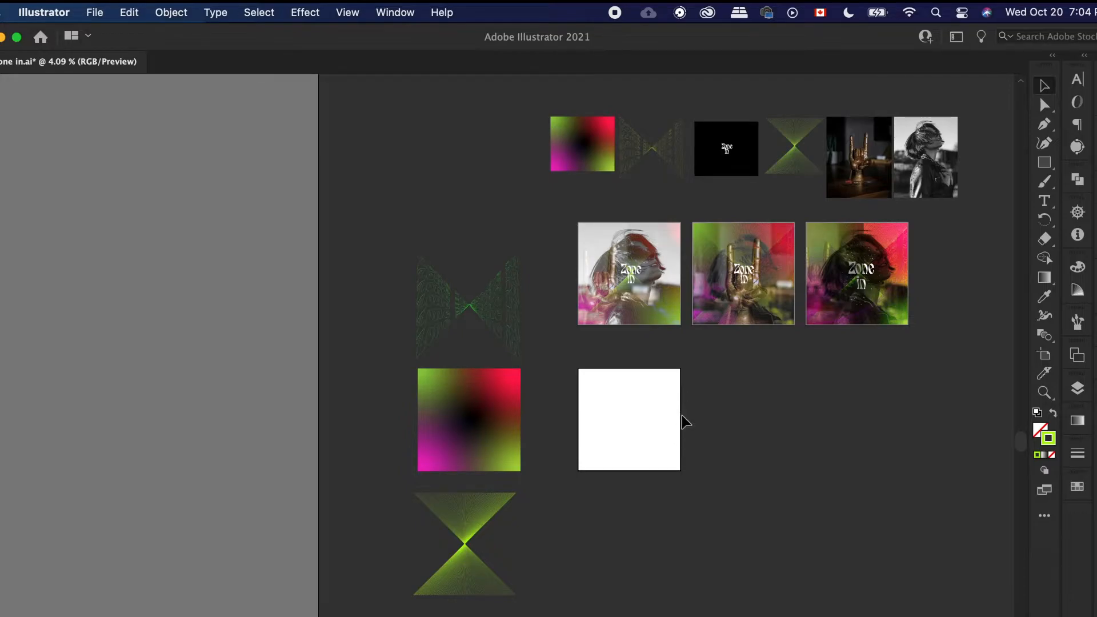
scroll(664, 417, "up", 1)
scroll(891, 151, "up", 5)
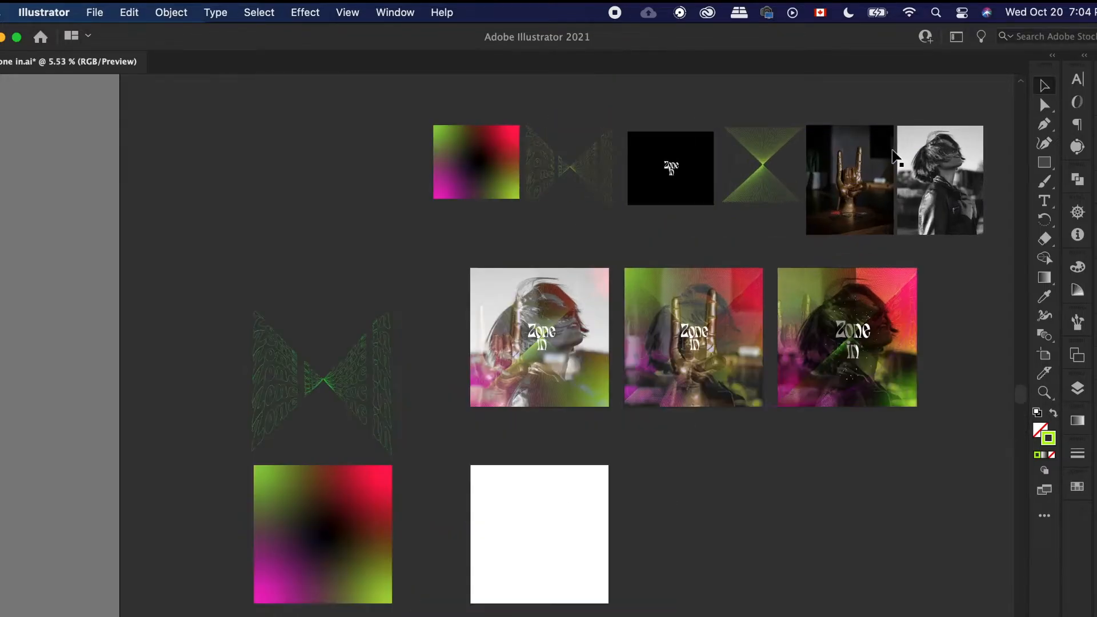
scroll(868, 188, "right", 5)
scroll(868, 189, "up", 1)
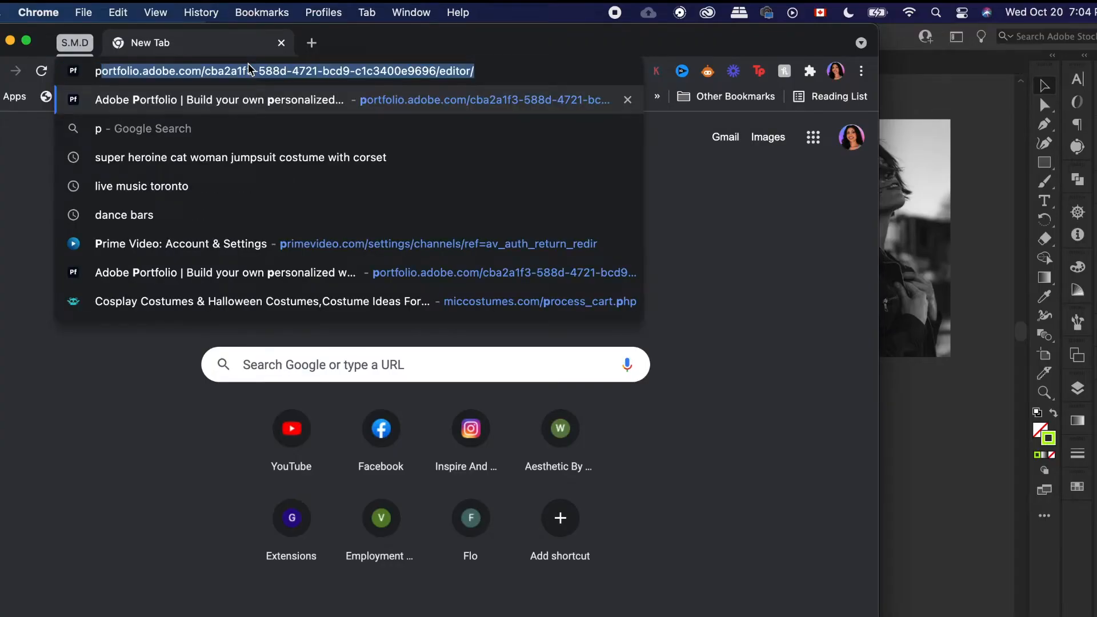
Step: Switch to Chrome and open the Pexels stock photo site's home page
key("BackSpace")
key("BackSpace")
type("pexe")
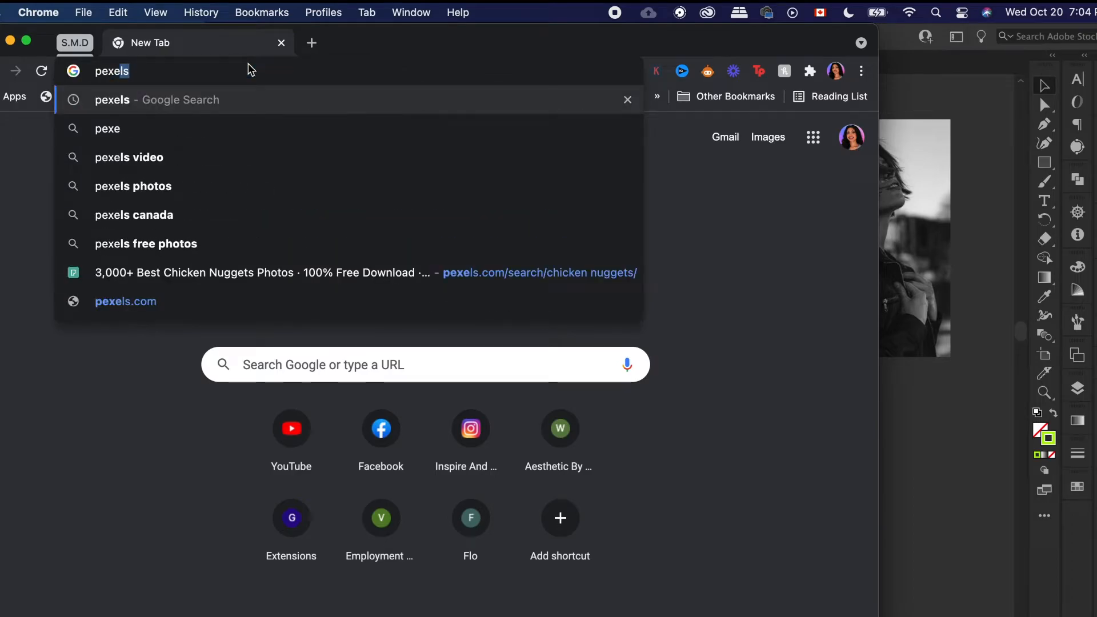
type("l")
key("Return")
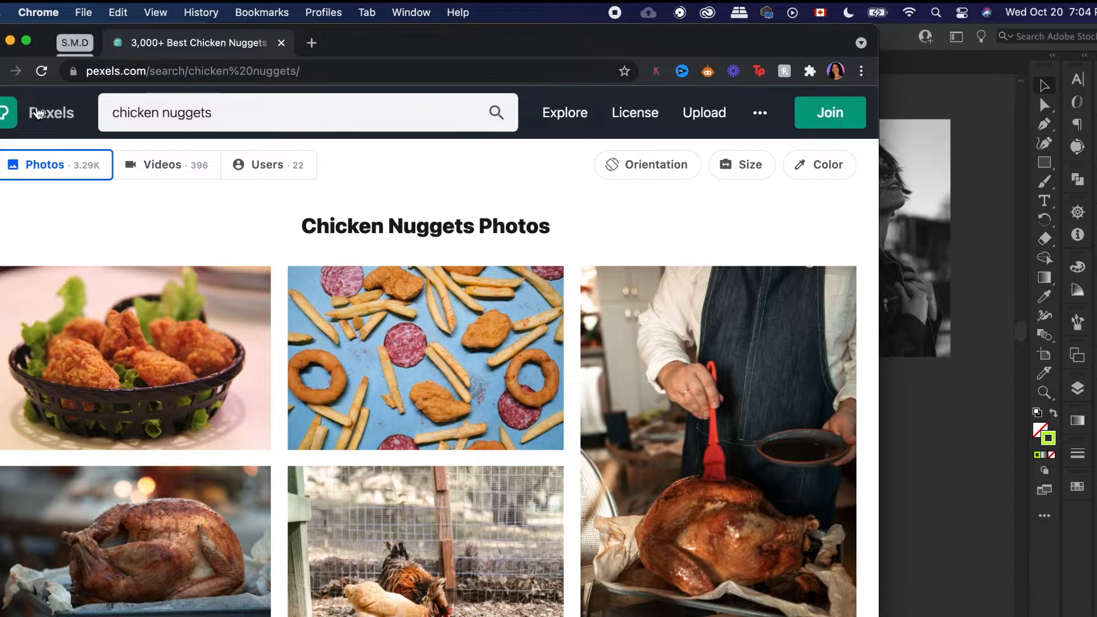
left_click(36, 112)
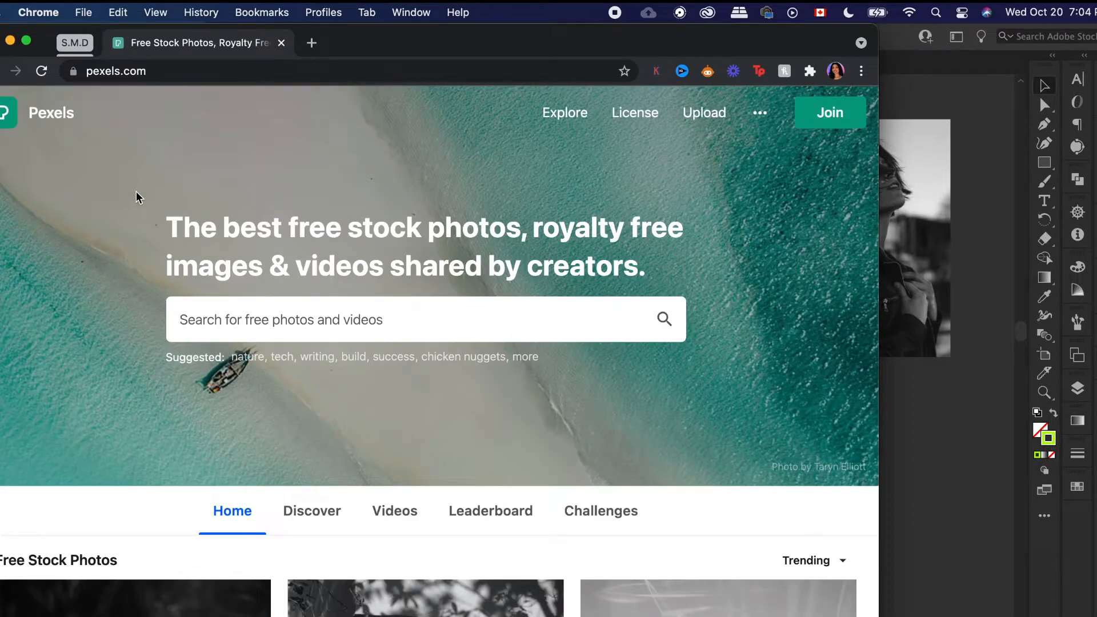
Step: Open the Unsplash stock photo site in the same browser tab
left_click(201, 69)
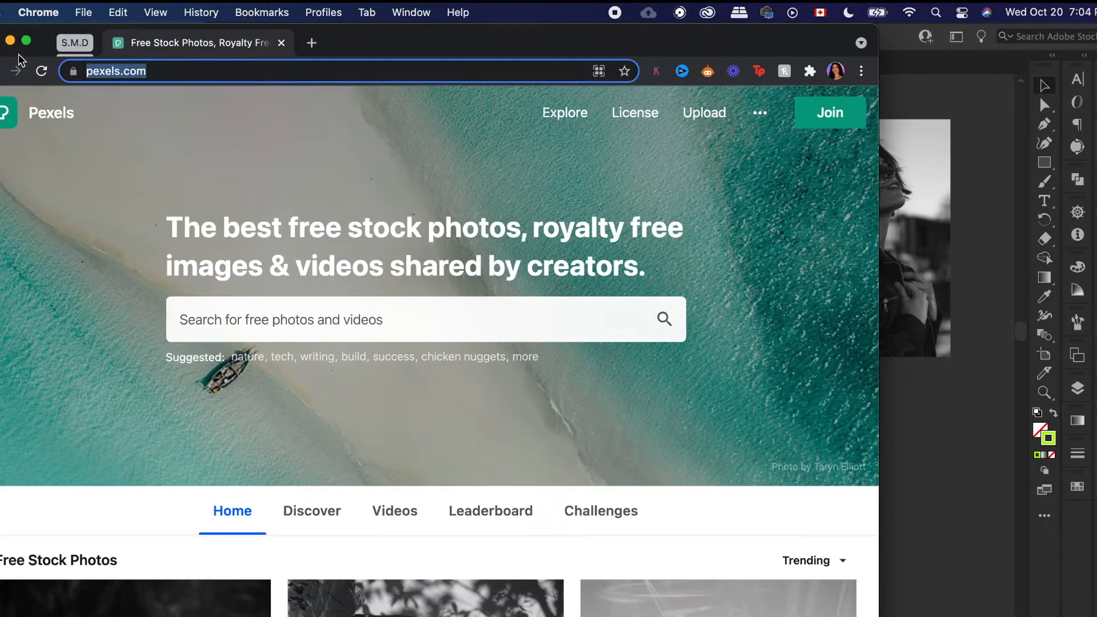
type("unsplash")
key("Return")
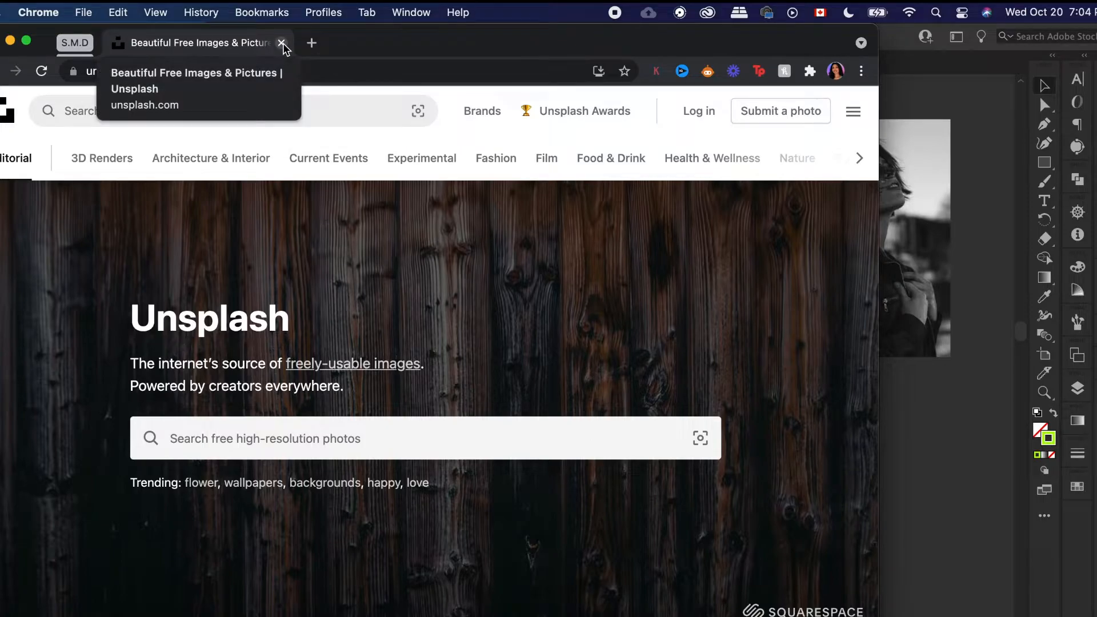
Step: Leave the browser and return to Illustrator to review the source photos, finished compositions and empty artboard
left_click(9, 40)
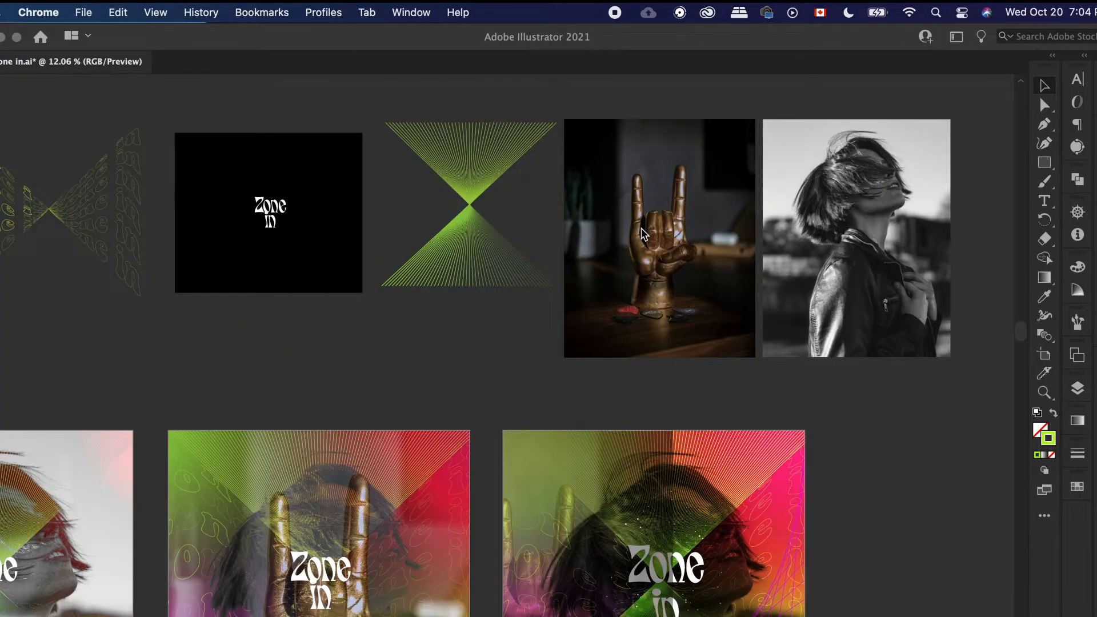
left_click(725, 345)
scroll(724, 345, "down", 5)
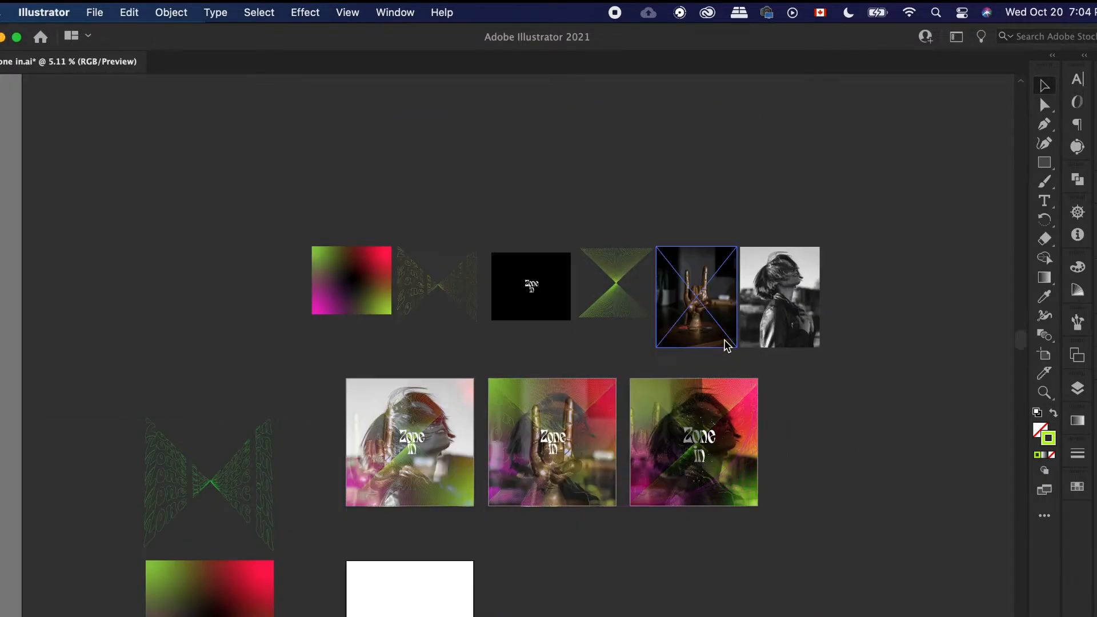
scroll(517, 501, "down", 5)
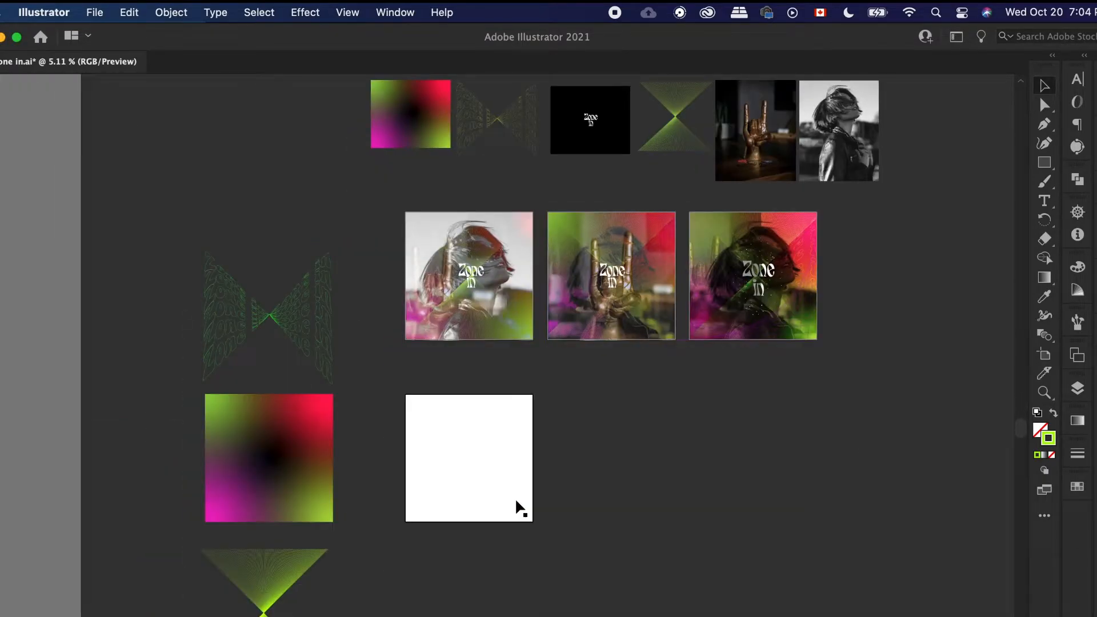
scroll(516, 500, "up", 1)
scroll(515, 500, "down", 1)
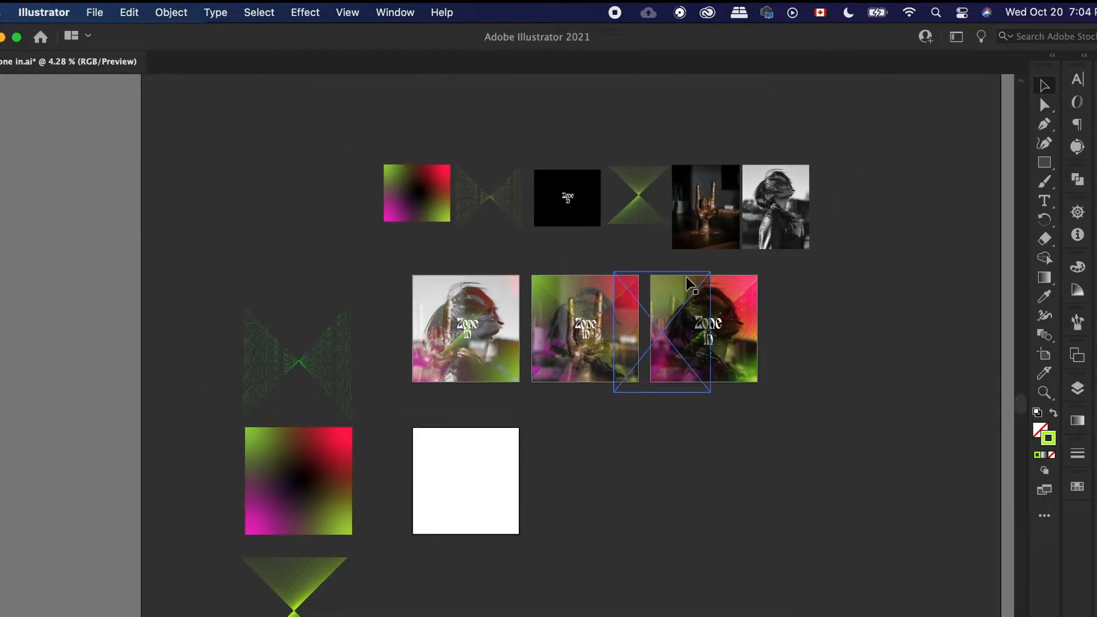
scroll(688, 282, "up", 1)
left_click_drag(790, 220, 394, 540)
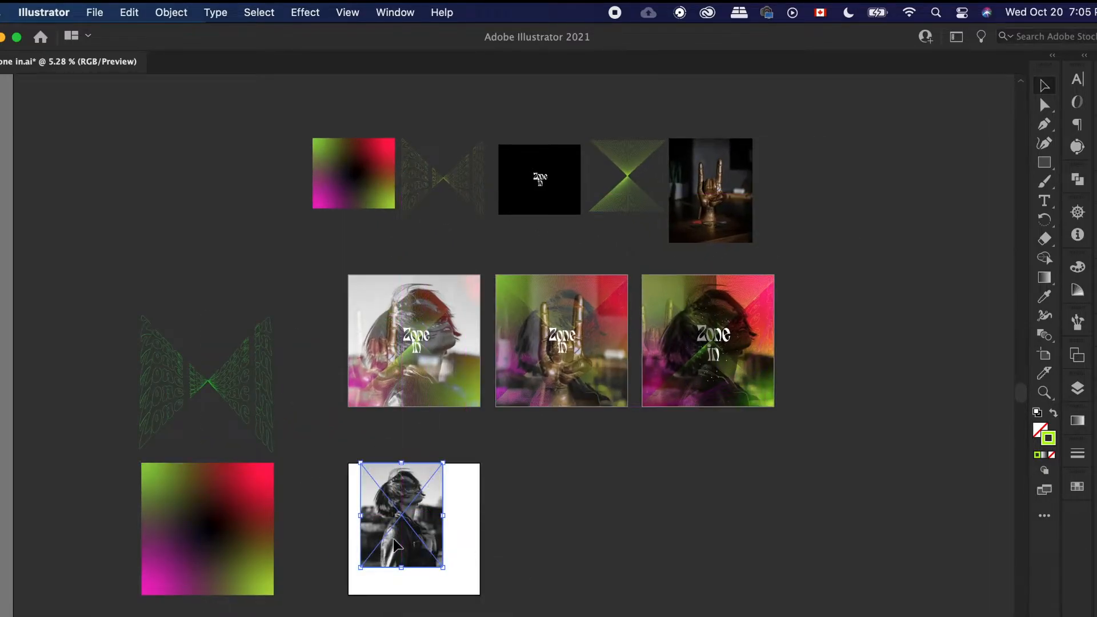
left_click_drag(448, 572, 504, 615)
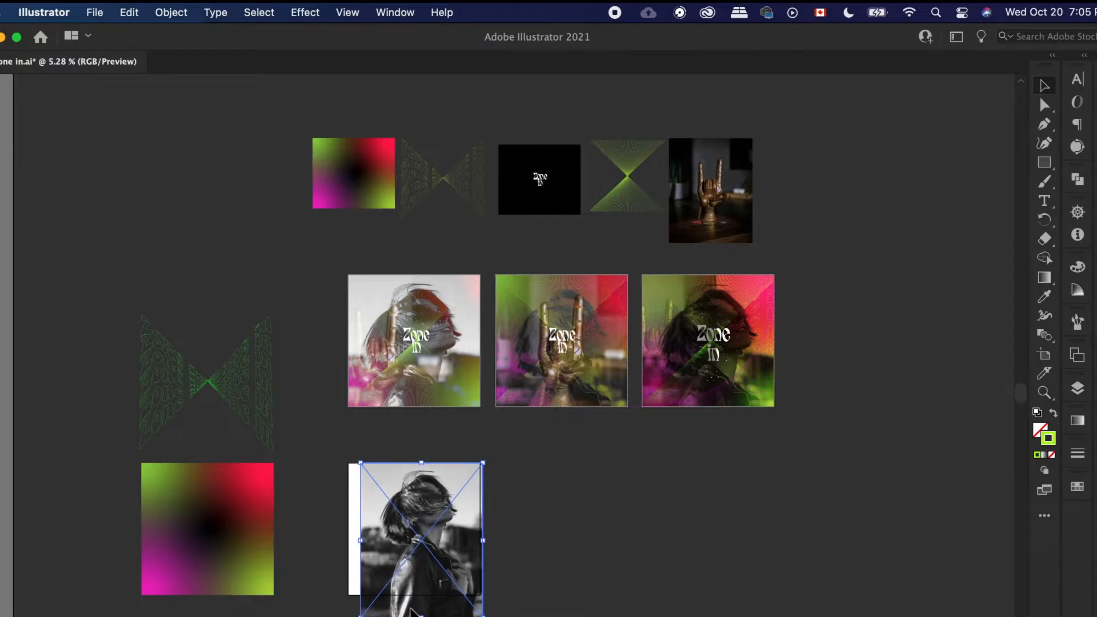
scroll(410, 612, "down", 3)
scroll(410, 612, "left", 2)
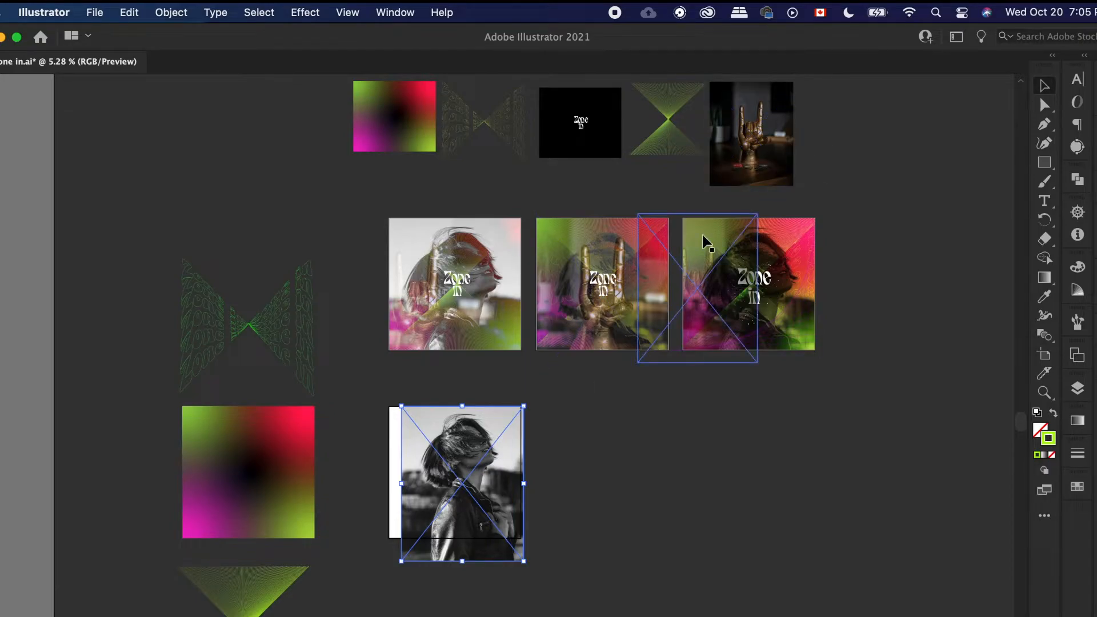
key("super+z")
key("super+z")
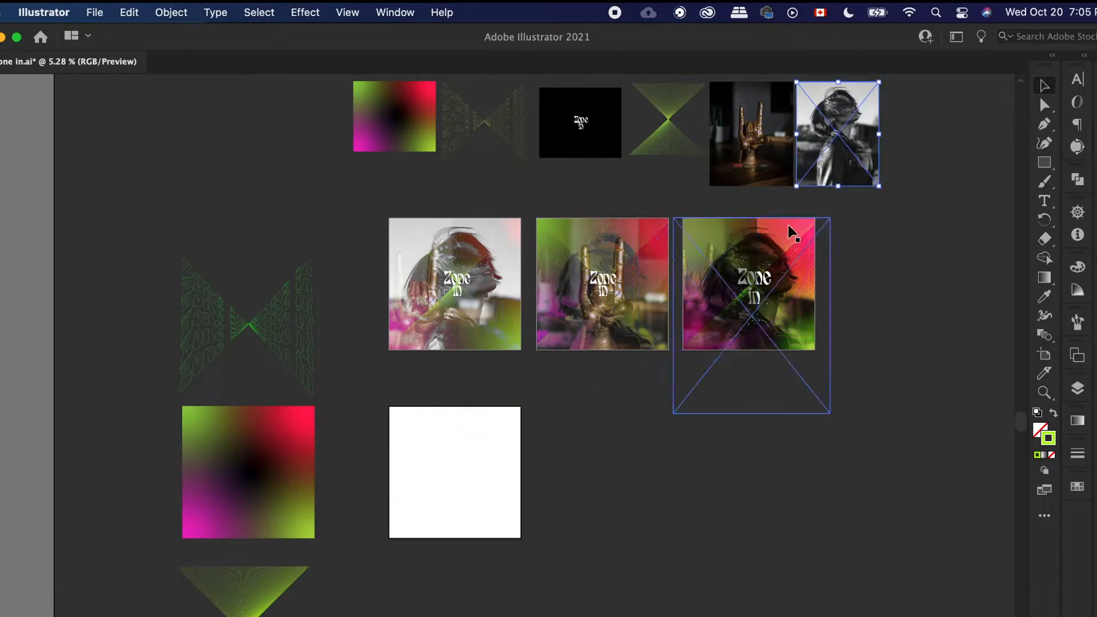
Step: Place an enlarged copy of the portrait photo on the artboard's right part and the enlarged hand photo over its left part
left_click_drag(845, 169, 539, 537)
left_click(704, 436)
left_click(741, 177)
left_click_drag(741, 177, 416, 517)
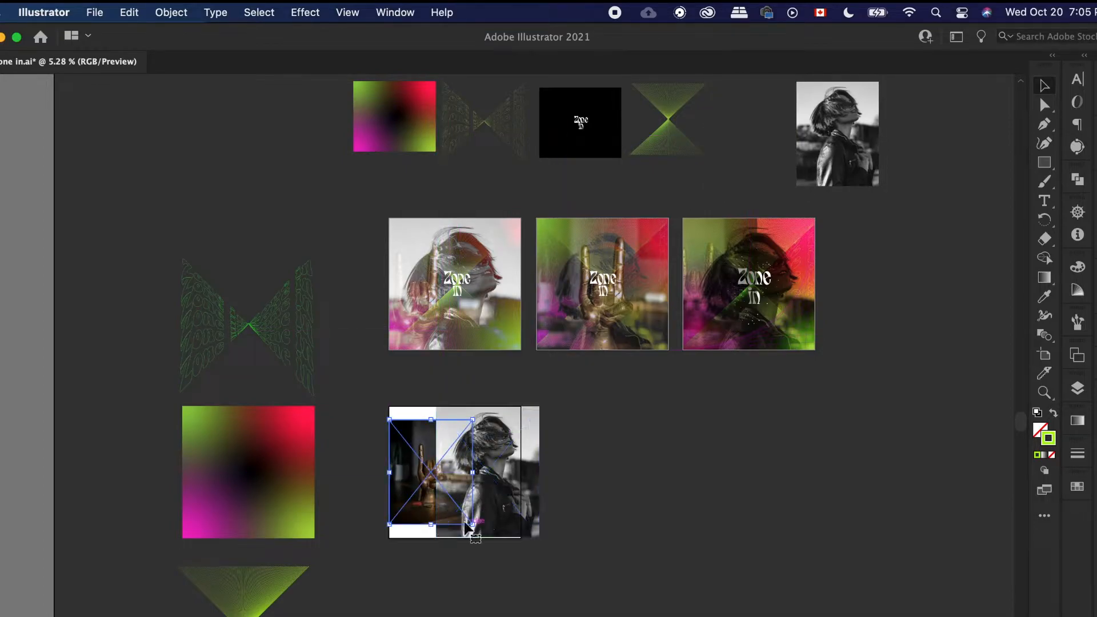
left_click_drag(389, 418, 378, 406)
mouse_move(476, 528)
left_mouse_down()
mouse_move(484, 517)
mouse_move(488, 545)
left_mouse_up()
Step: Fine-tune the size and position of the portrait and hand photos so together they cover the whole artboard
scroll(489, 546, "up", 3)
scroll(490, 547, "up", 3)
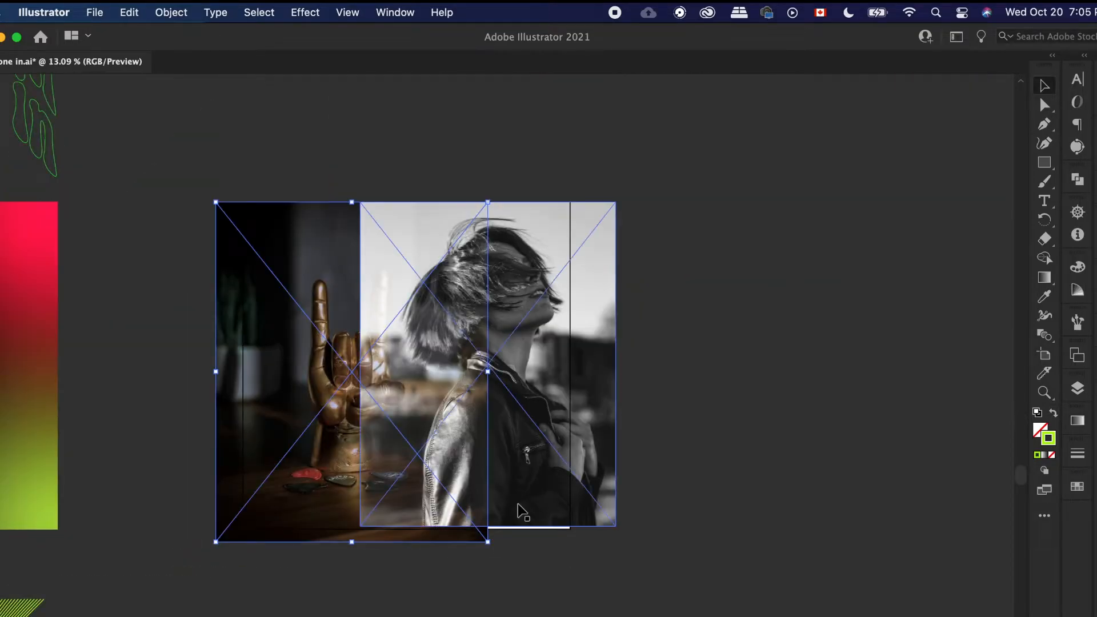
left_click(517, 510)
left_click_drag(617, 205, 620, 198)
left_click_drag(570, 288, 568, 292)
left_click(315, 498)
scroll(315, 498, "up", 1)
scroll(315, 502, "up", 2)
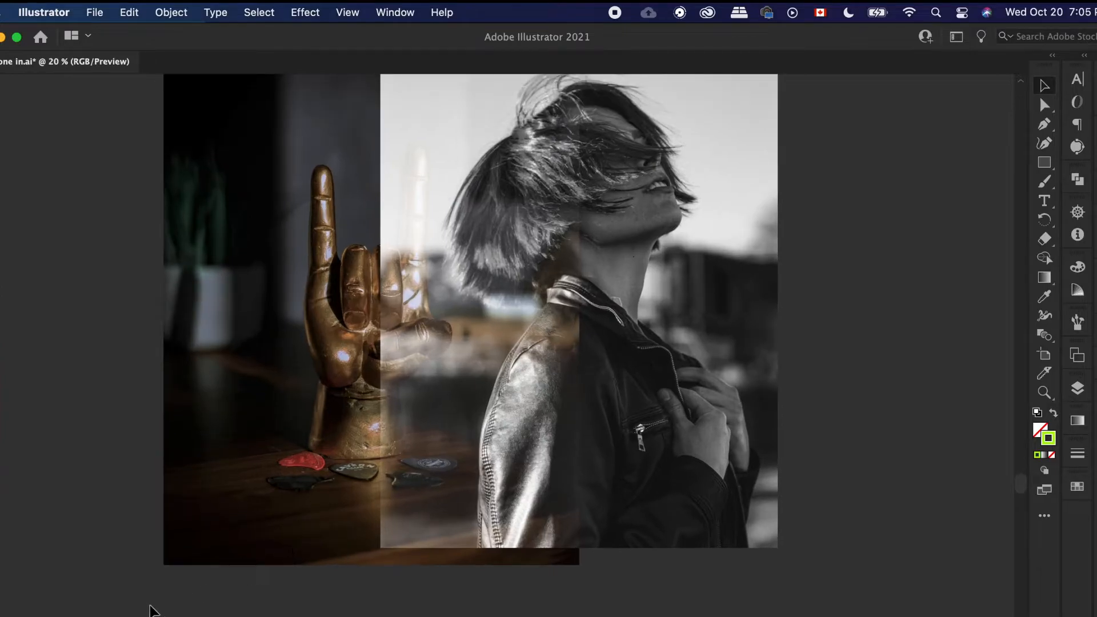
left_click_drag(165, 564, 169, 556)
scroll(168, 558, "down", 2)
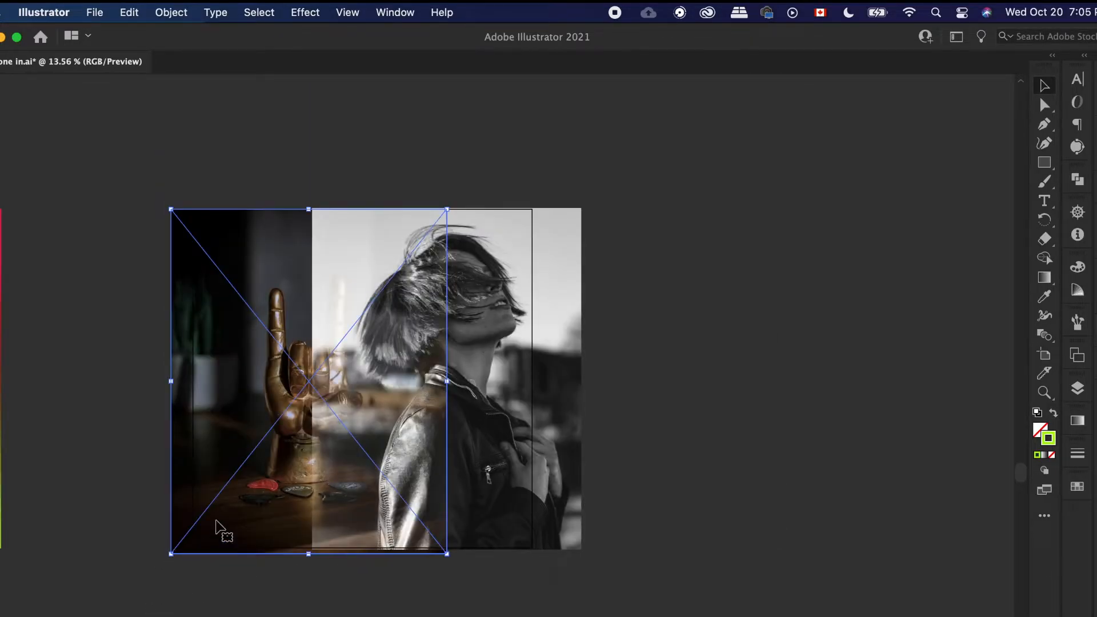
left_click(663, 403)
Step: Preview the photos cropped to the artboard with Trim View and turn Trim View off again
scroll(331, 405, "left", 3)
scroll(331, 405, "down", 1)
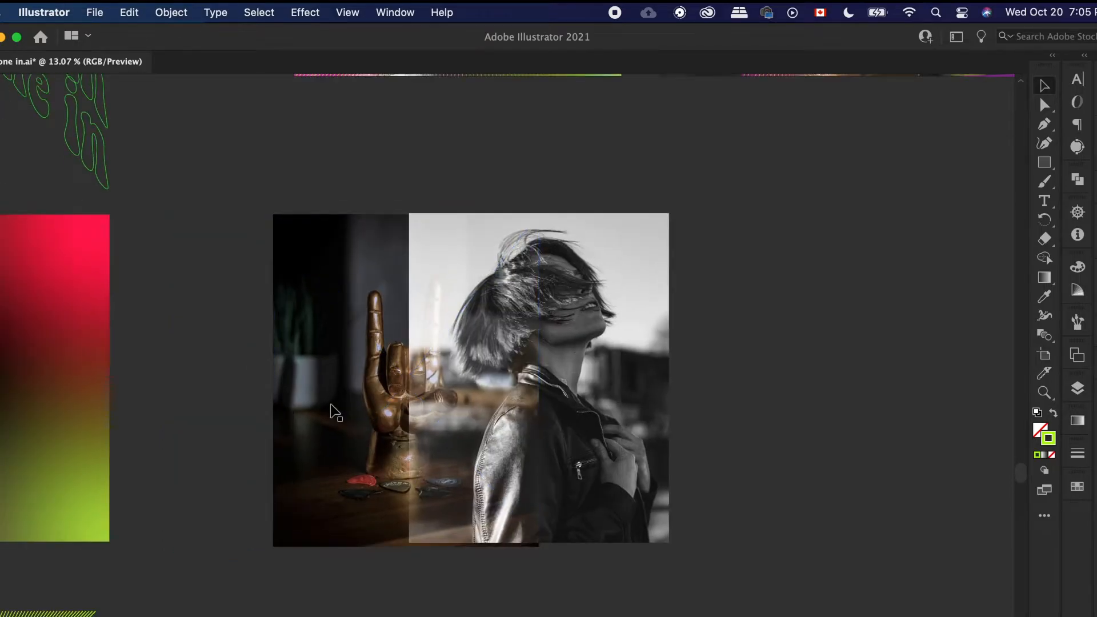
scroll(336, 411, "down", 5)
scroll(383, 59, "left", 3)
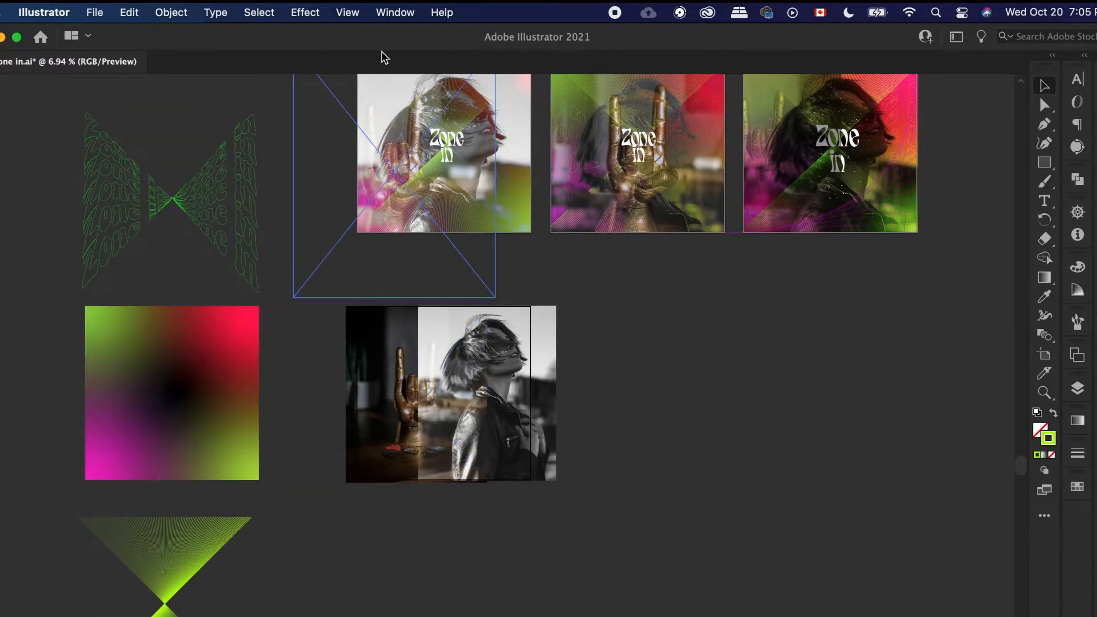
left_click(347, 12)
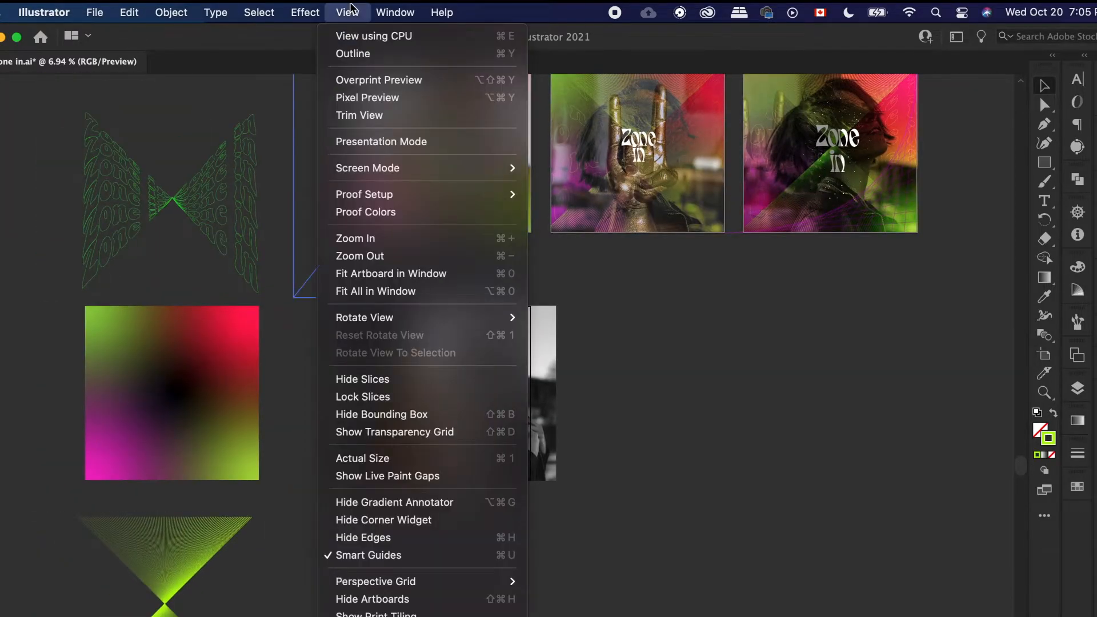
left_click(355, 116)
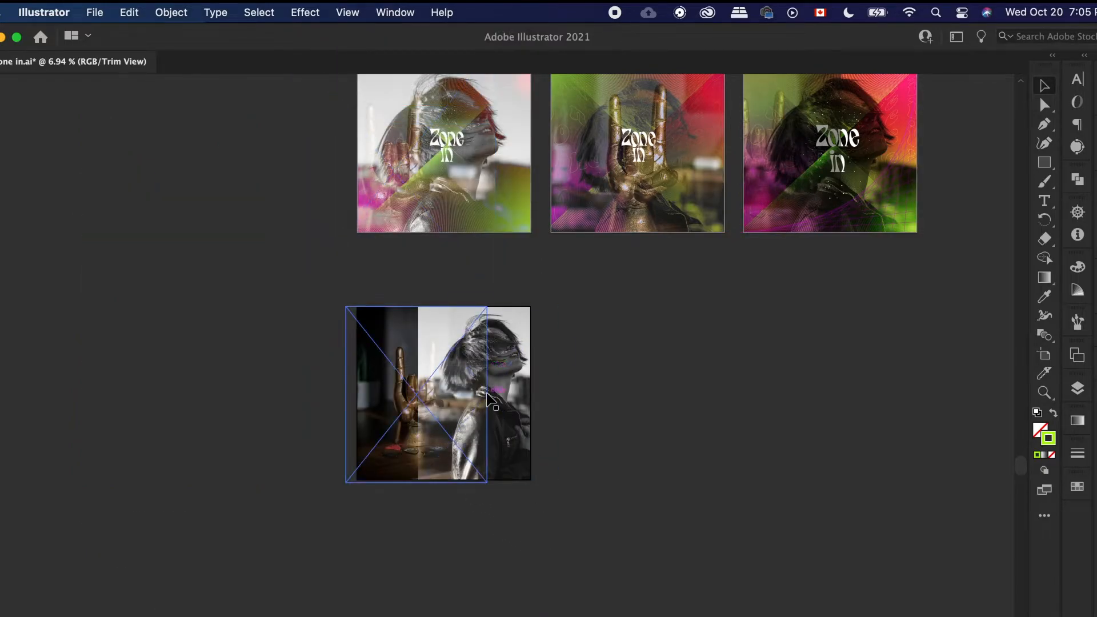
scroll(294, 369, "up", 2)
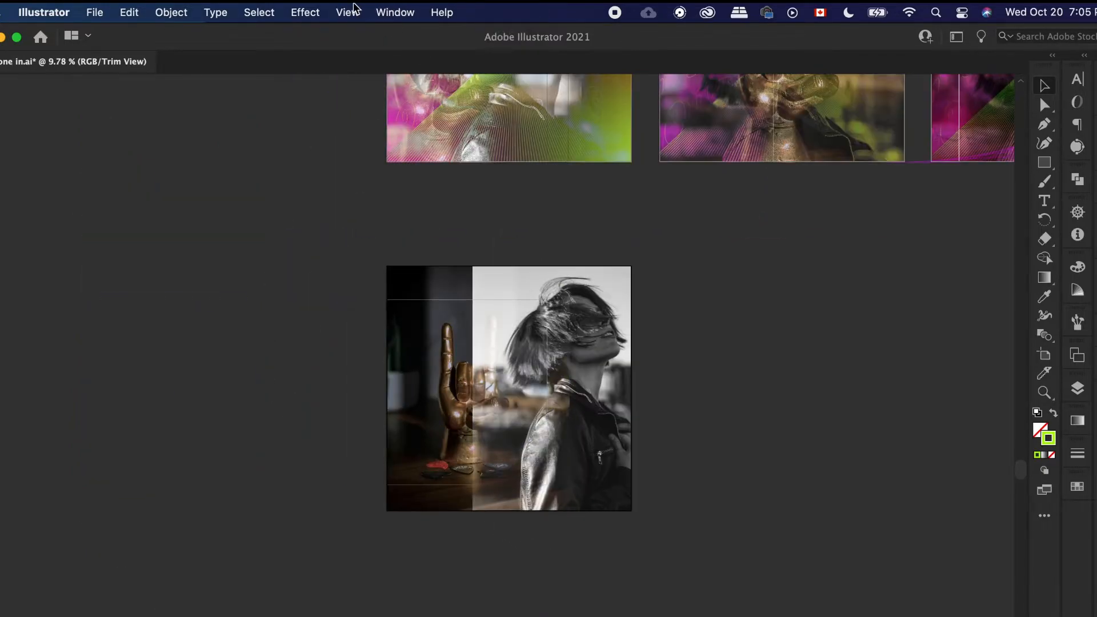
left_click(347, 12)
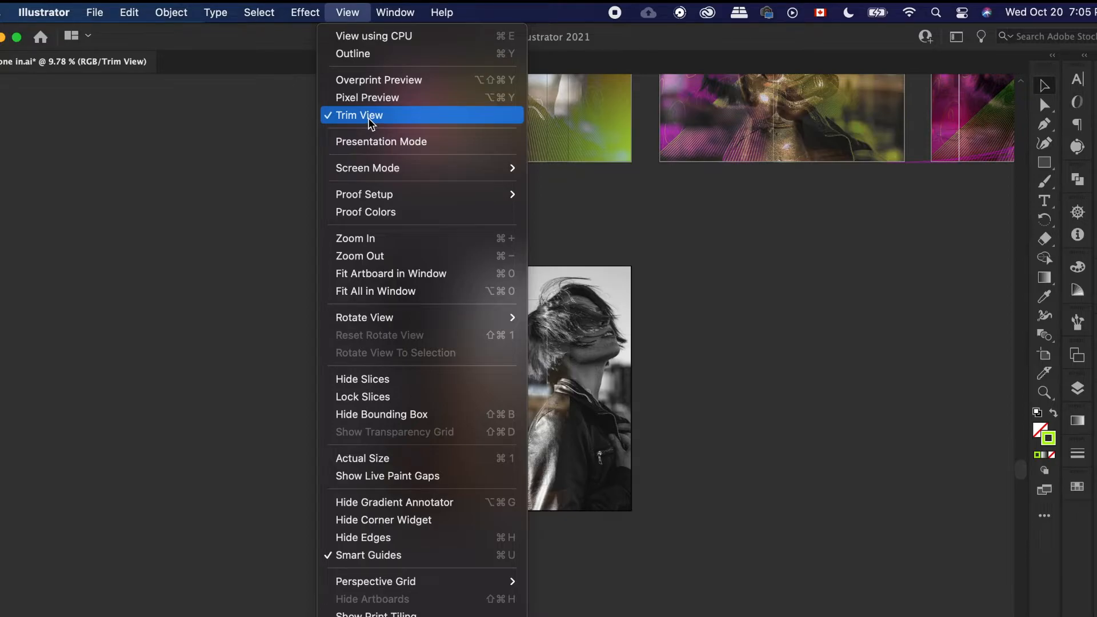
left_click(367, 118)
Step: Move the multicolor gradient square onto the artboard over the two photos, aligned with the artboard edges
scroll(360, 560, "left", 3)
scroll(361, 562, "left", 2)
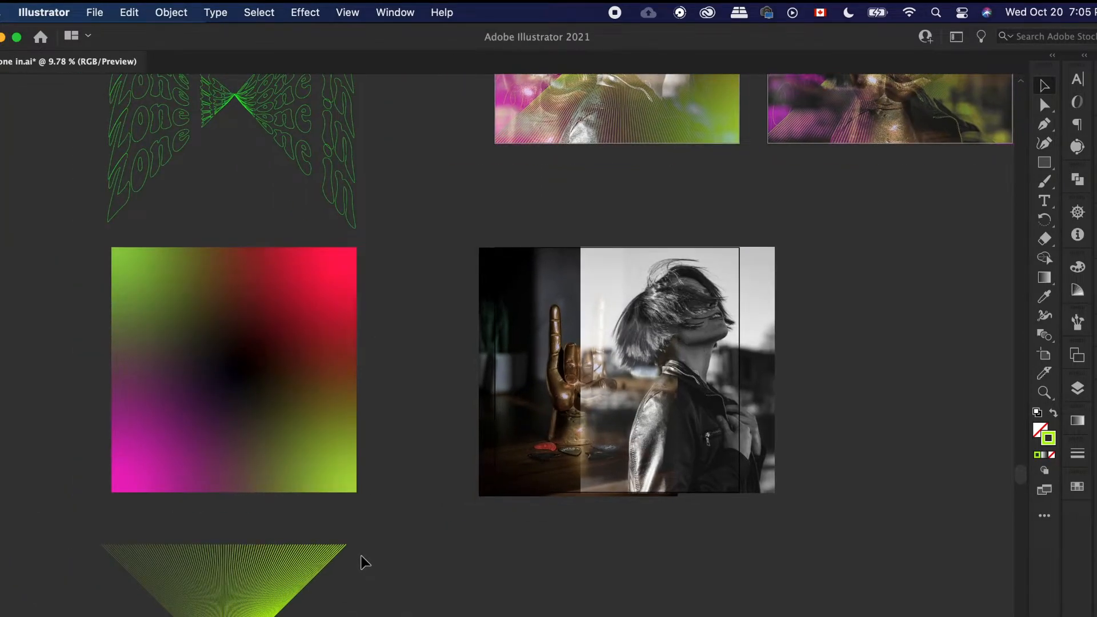
scroll(360, 563, "down", 3)
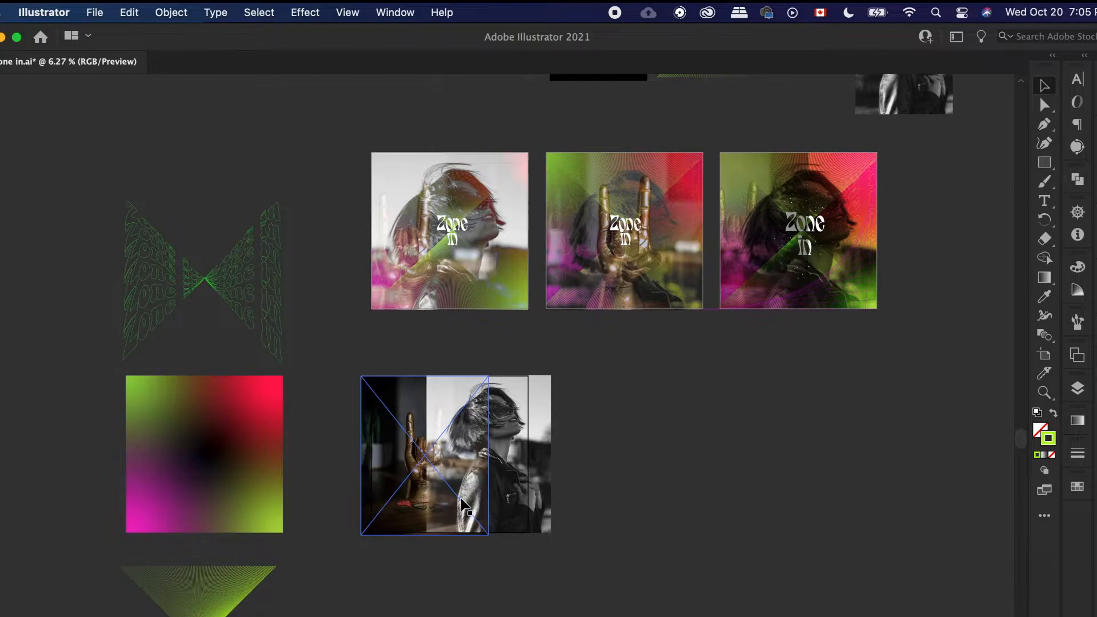
scroll(462, 506, "down", 3)
scroll(194, 482, "up", 4)
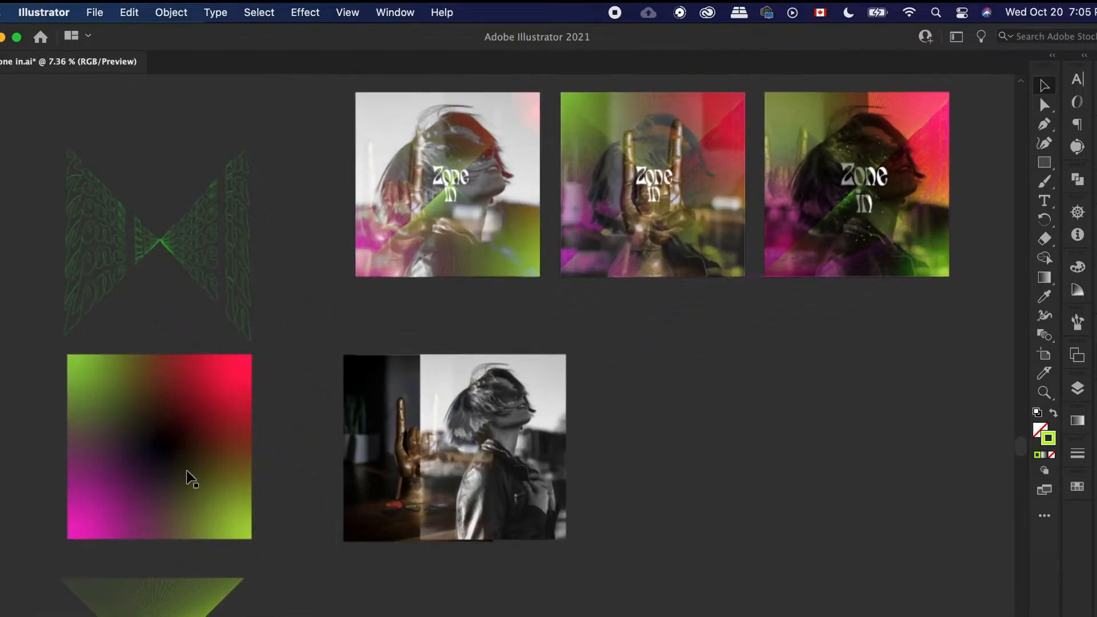
left_click(215, 457)
left_click_drag(215, 457, 499, 455)
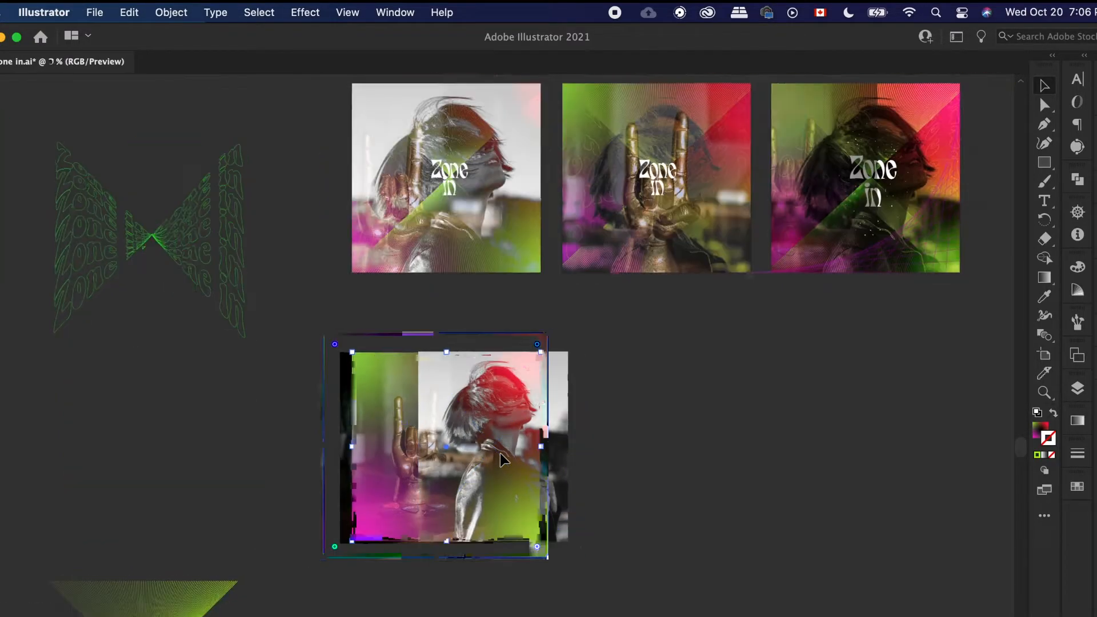
Step: Bring the portrait photo to the front of the stacking order
scroll(500, 455, "up", 2)
scroll(500, 460, "up", 2)
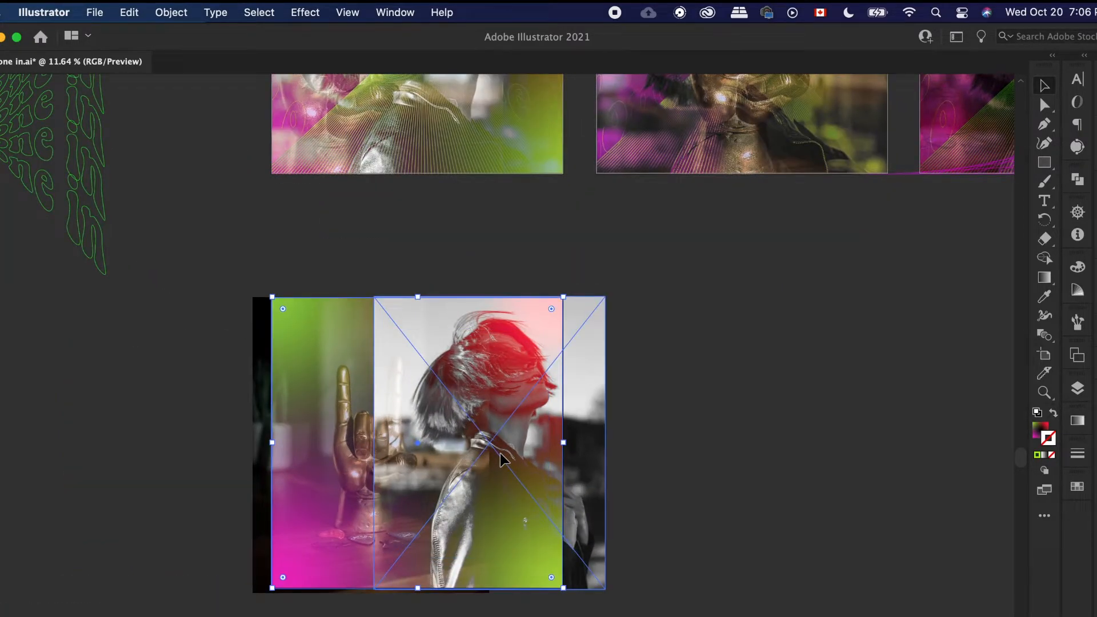
scroll(512, 480, "down", 1)
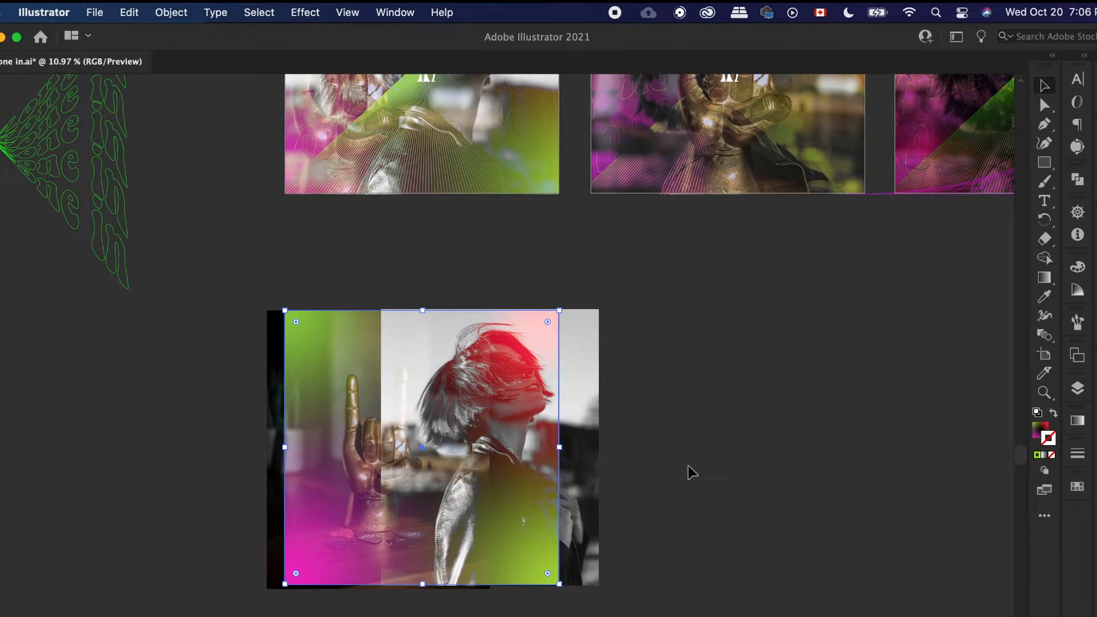
scroll(688, 467, "up", 3)
scroll(688, 472, "down", 1)
left_click(563, 463)
double_click(557, 459)
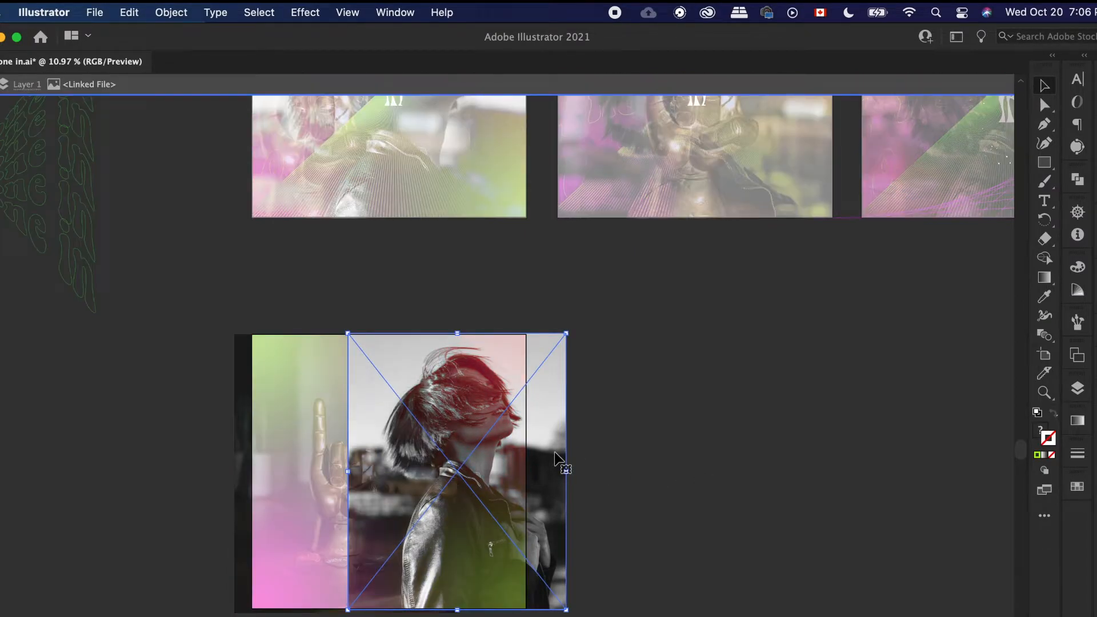
double_click(620, 423)
right_click(546, 425)
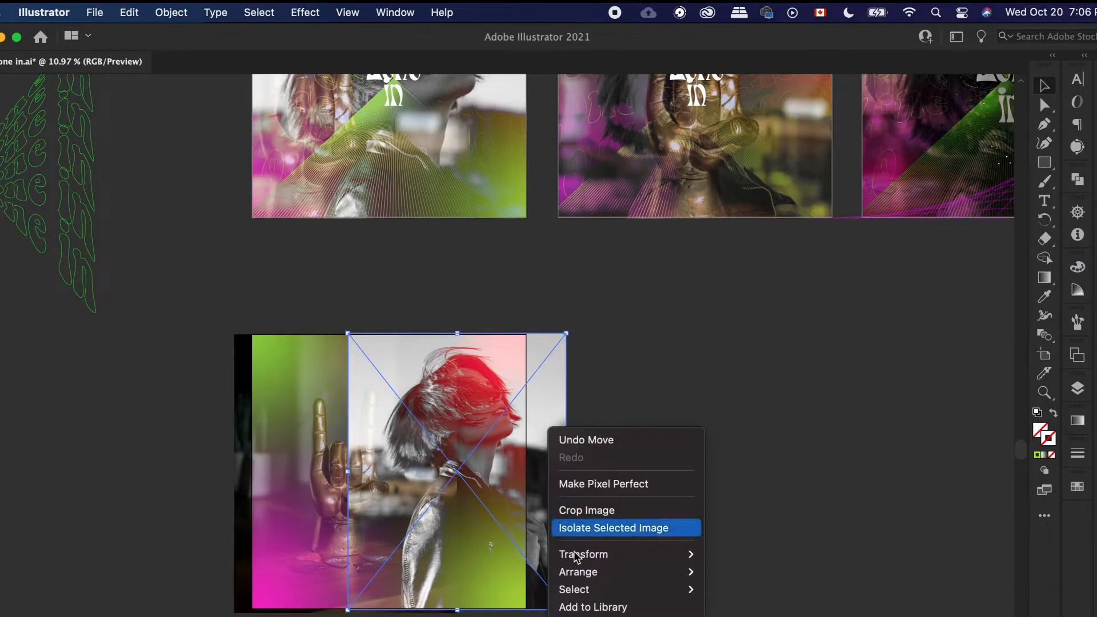
mouse_move(598, 580)
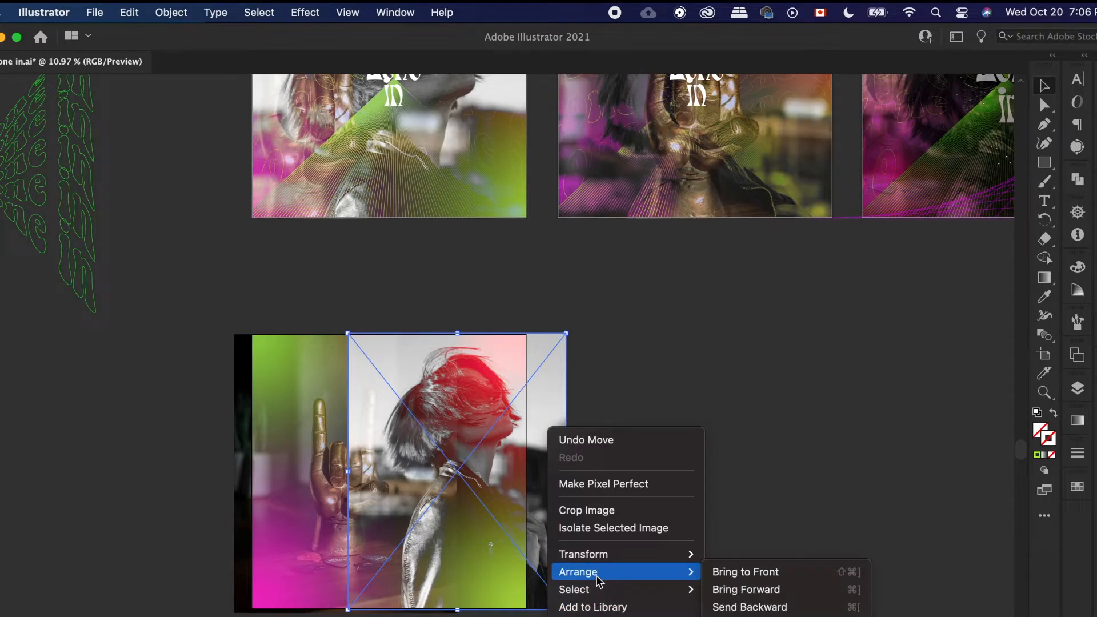
left_click(795, 575)
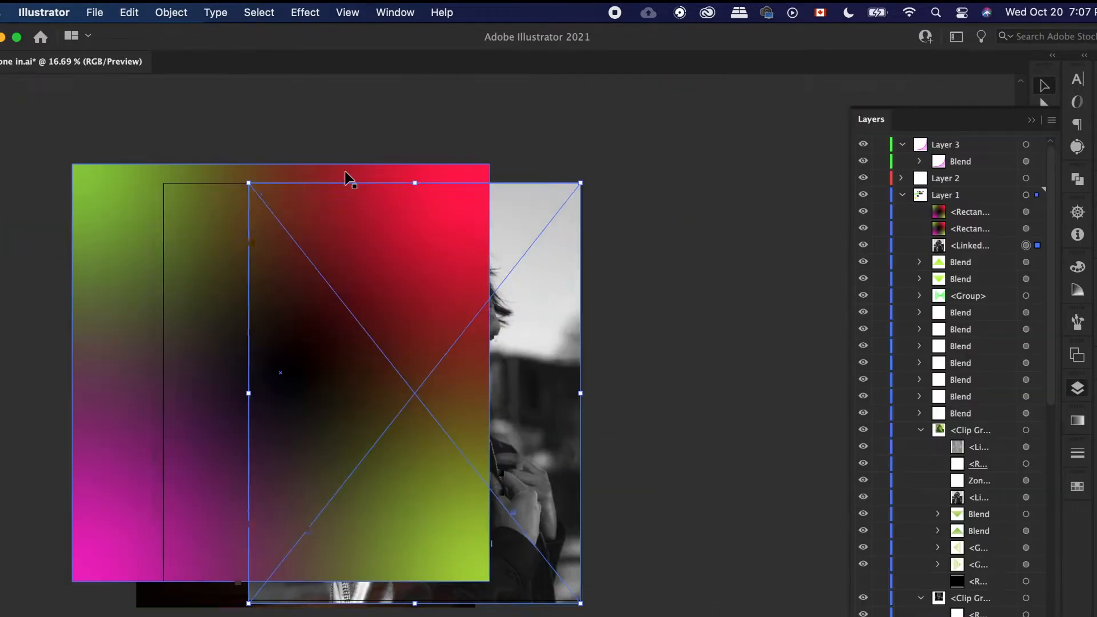
Step: Align the opaque gradient square with the artboard over the photos and open its blending mode options
left_click_drag(347, 176, 441, 197)
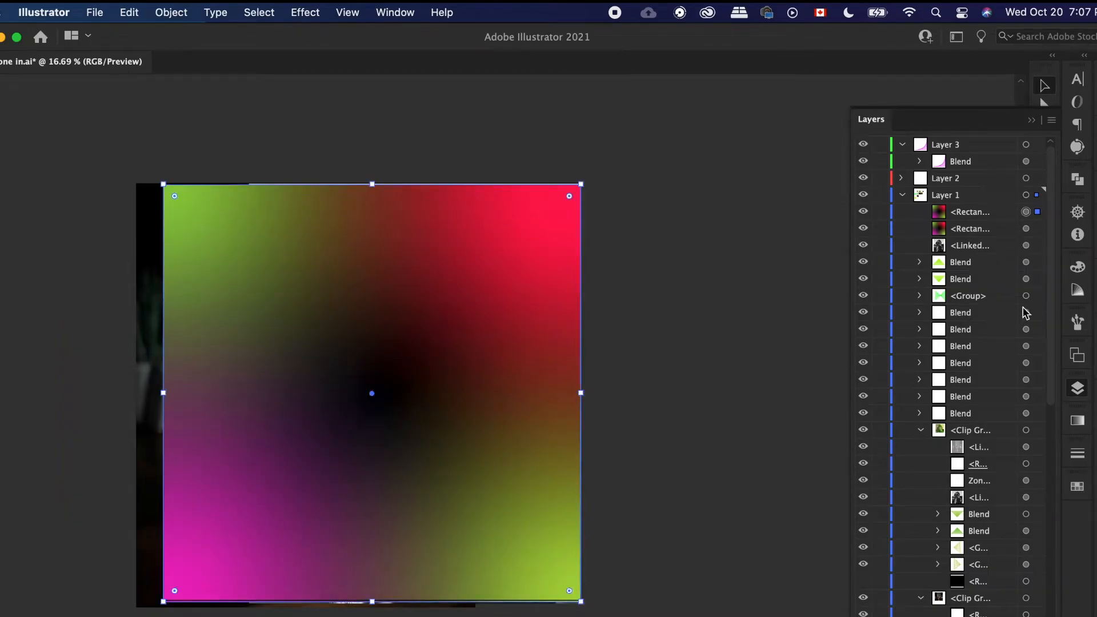
left_click(1096, 329)
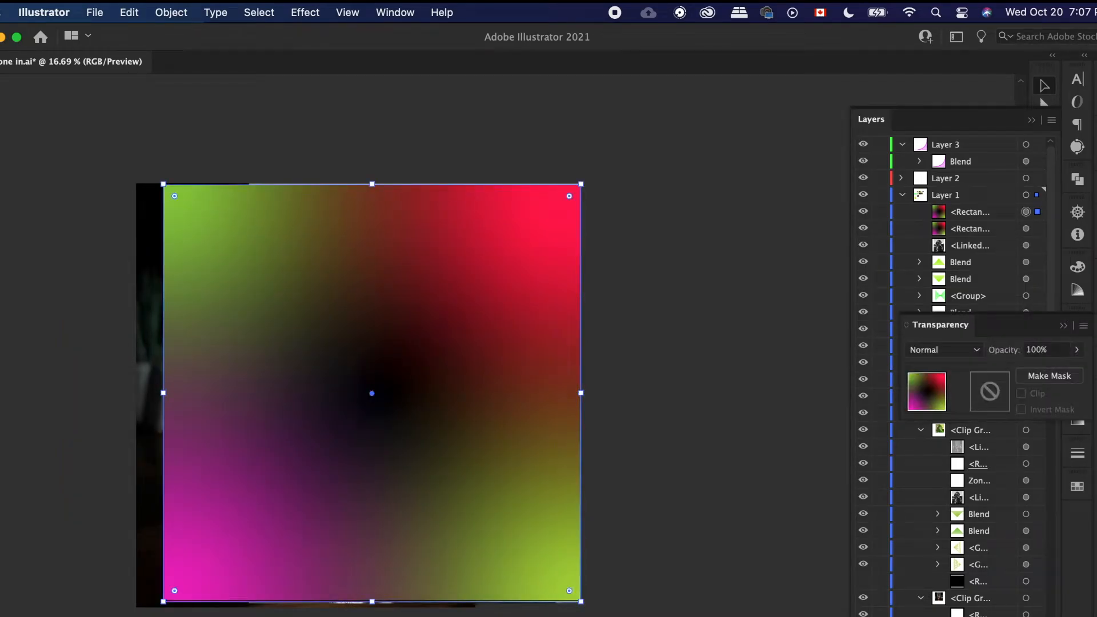
left_click(975, 350)
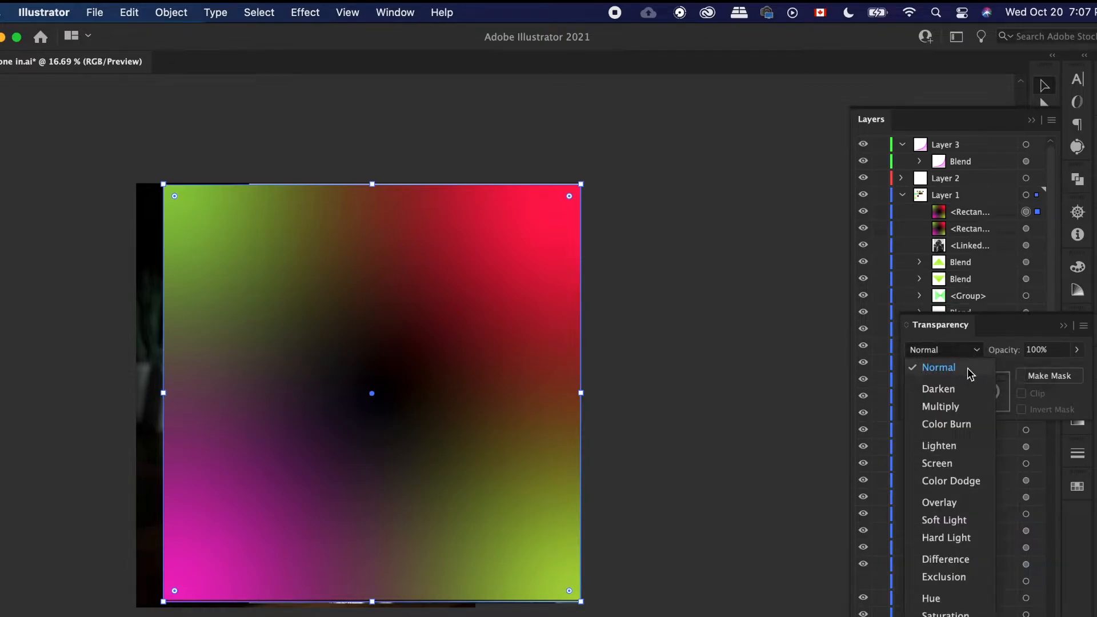
Step: Try the Darken, Multiply and Color Burn blend modes on the gradient rectangle
left_click(963, 389)
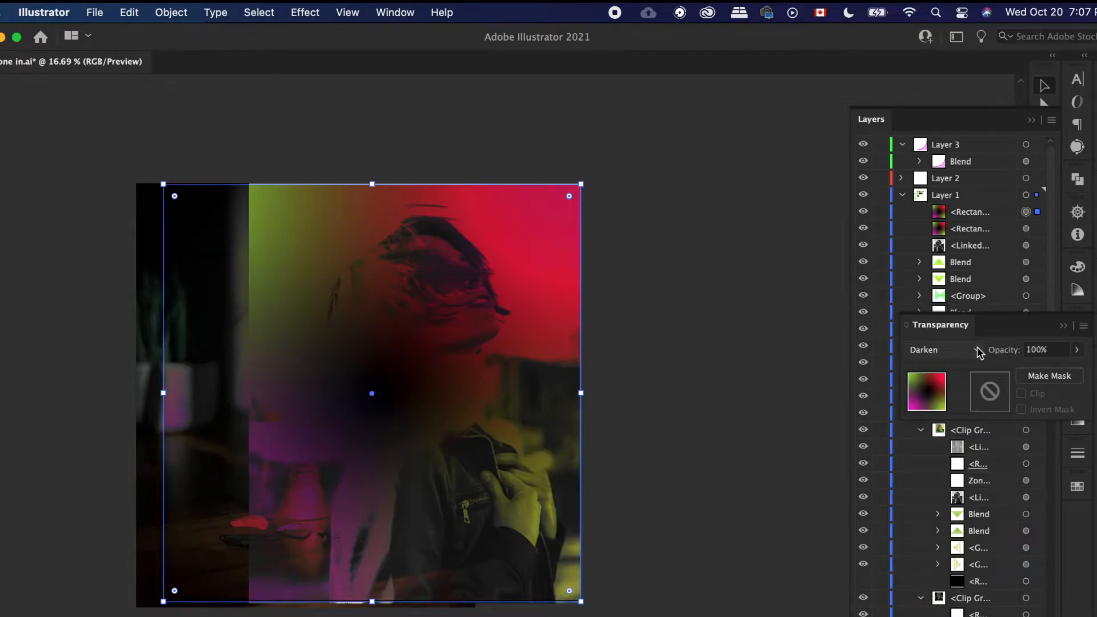
left_click(978, 350)
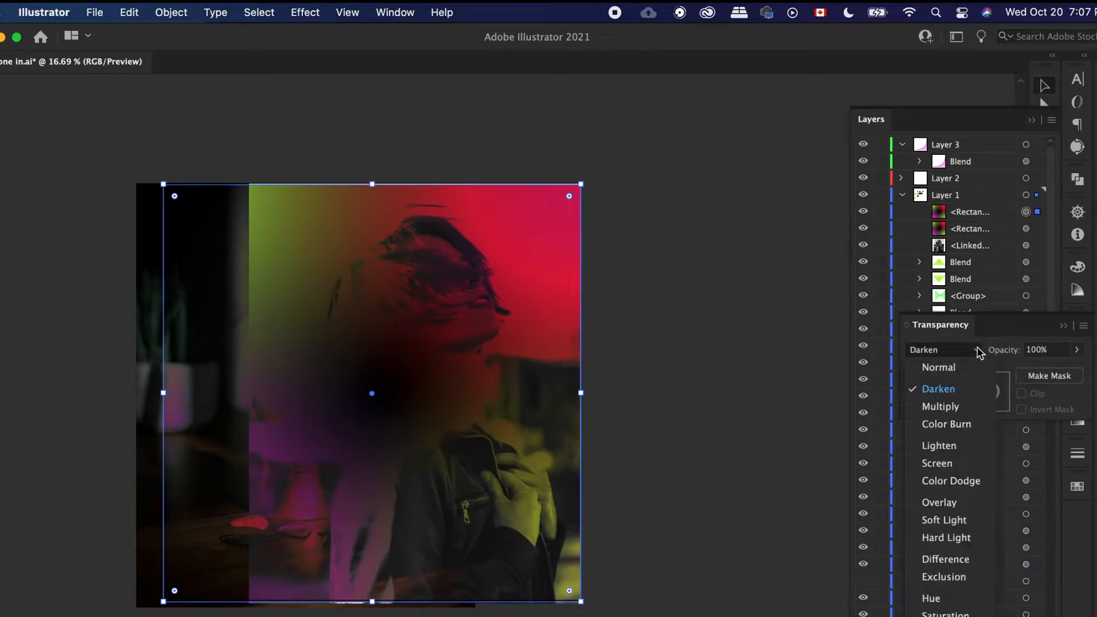
left_click(956, 406)
left_click(973, 350)
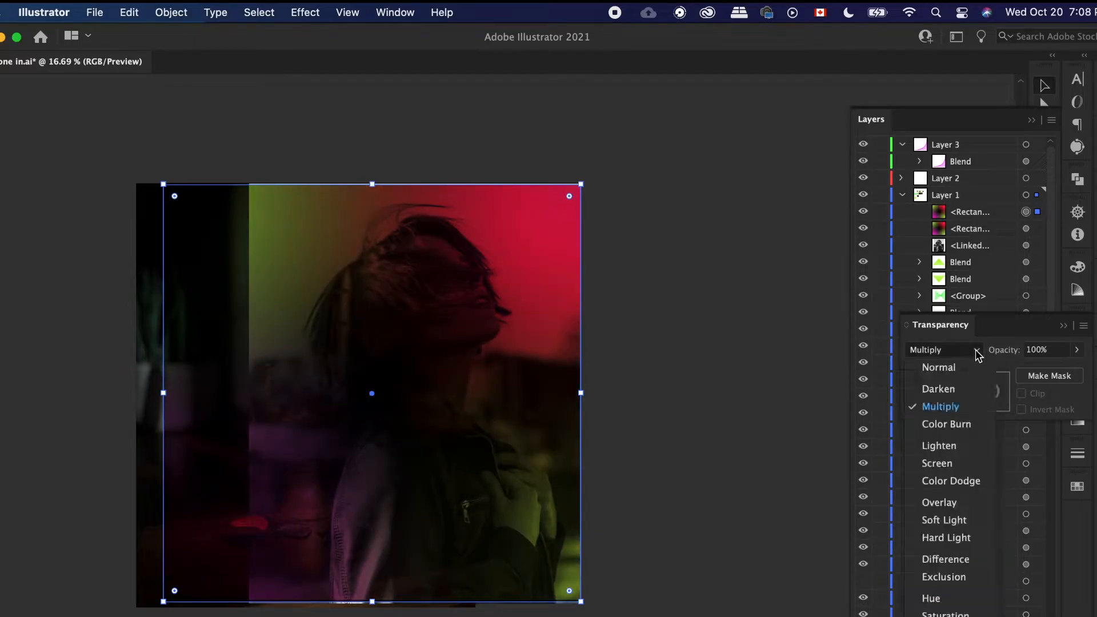
left_click(959, 422)
Step: Set the gradient rectangle's blend mode to Lighten and deselect it
left_click(980, 352)
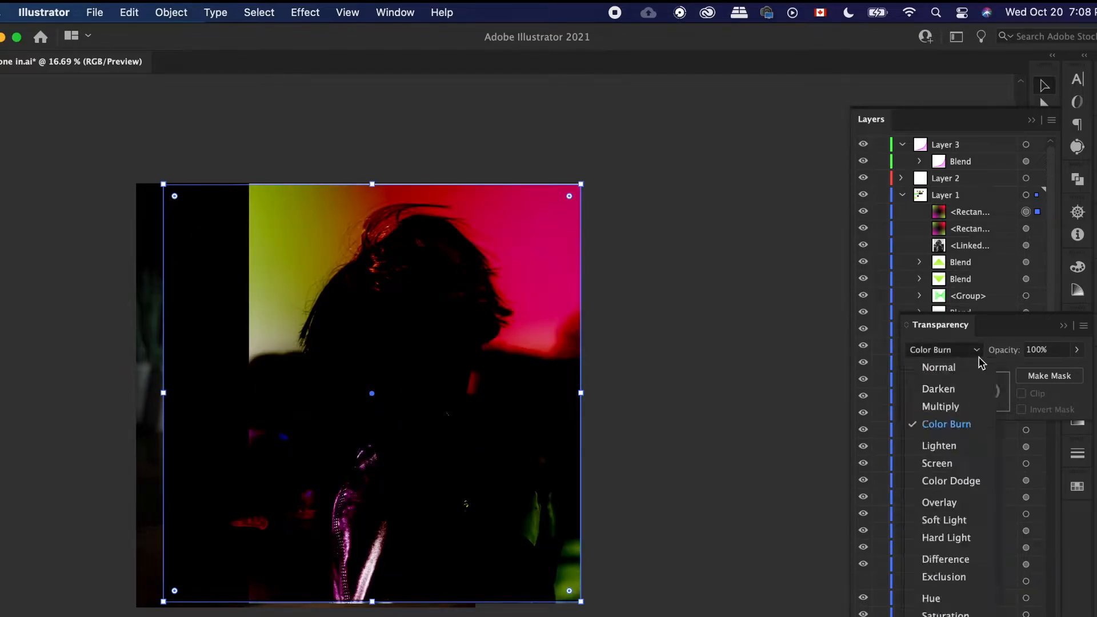
left_click(952, 446)
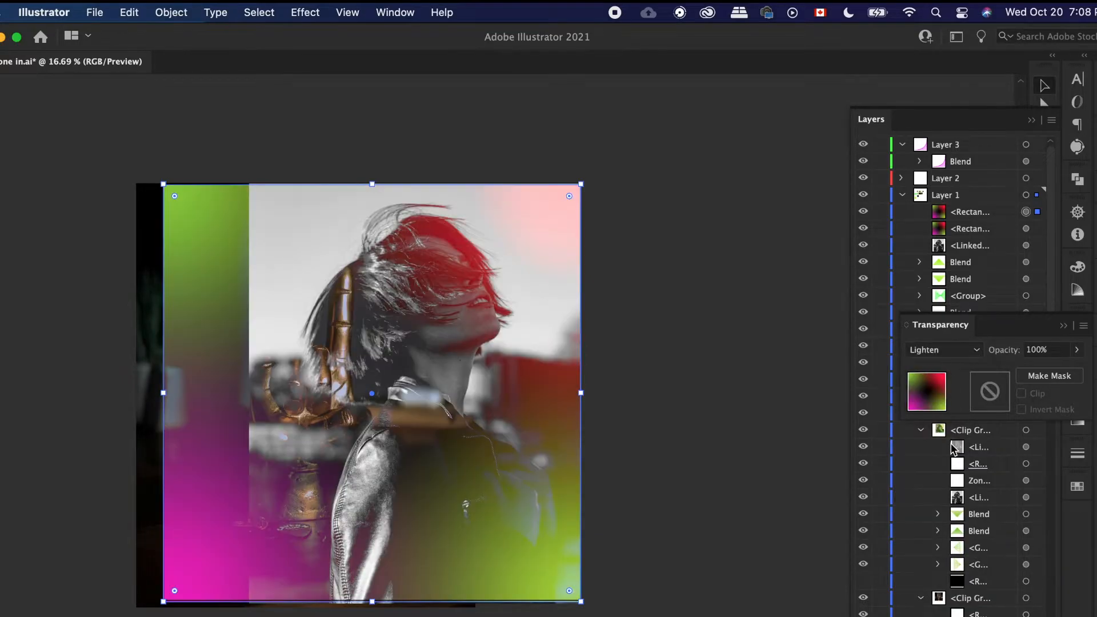
left_click(694, 440)
Step: Try enlarging the gradient rectangle beyond the artboard's upper corner, and undo the resize
scroll(201, 530, "down", 1)
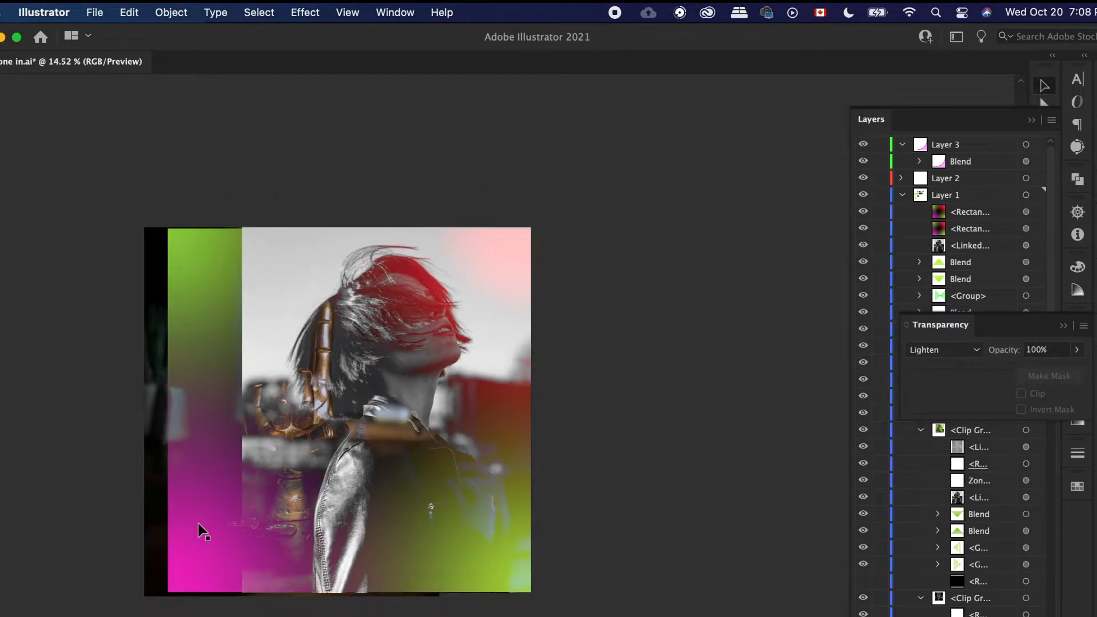
scroll(202, 530, "down", 5)
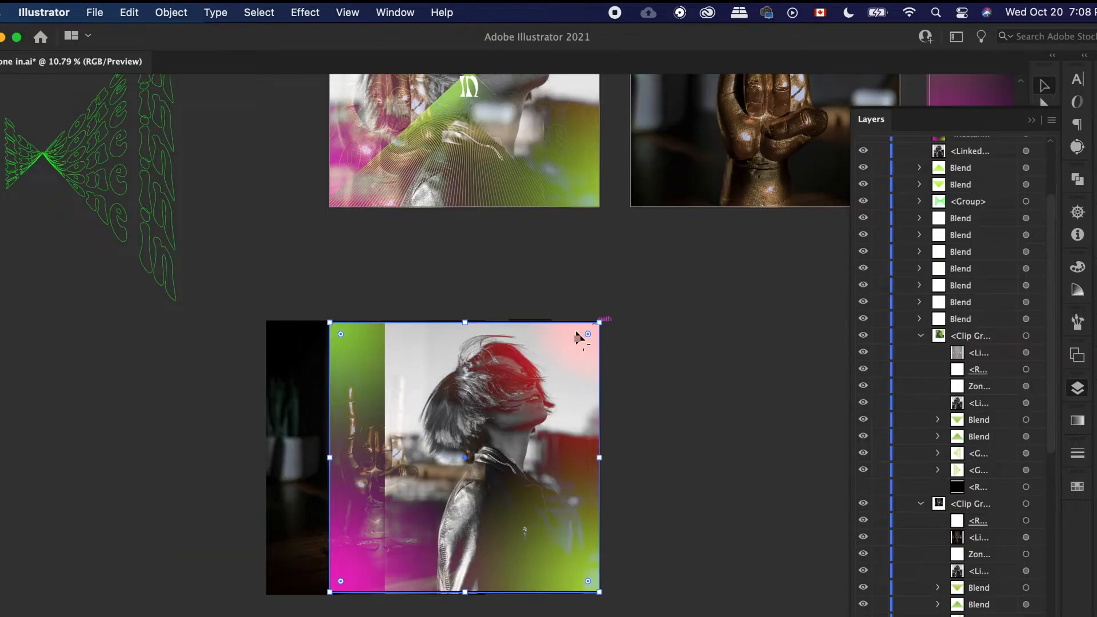
left_click_drag(600, 322, 684, 303)
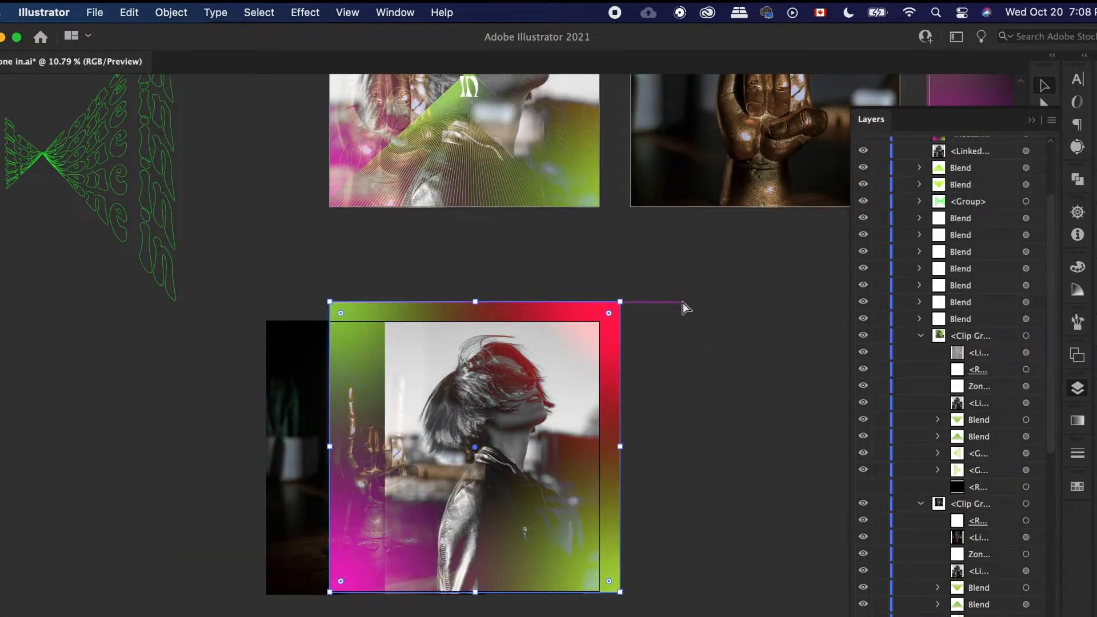
key("super+z")
Step: Shift the gradient rectangle aside and scale the portrait photo to span the lower artboard's full width
left_click_drag(596, 360, 548, 354)
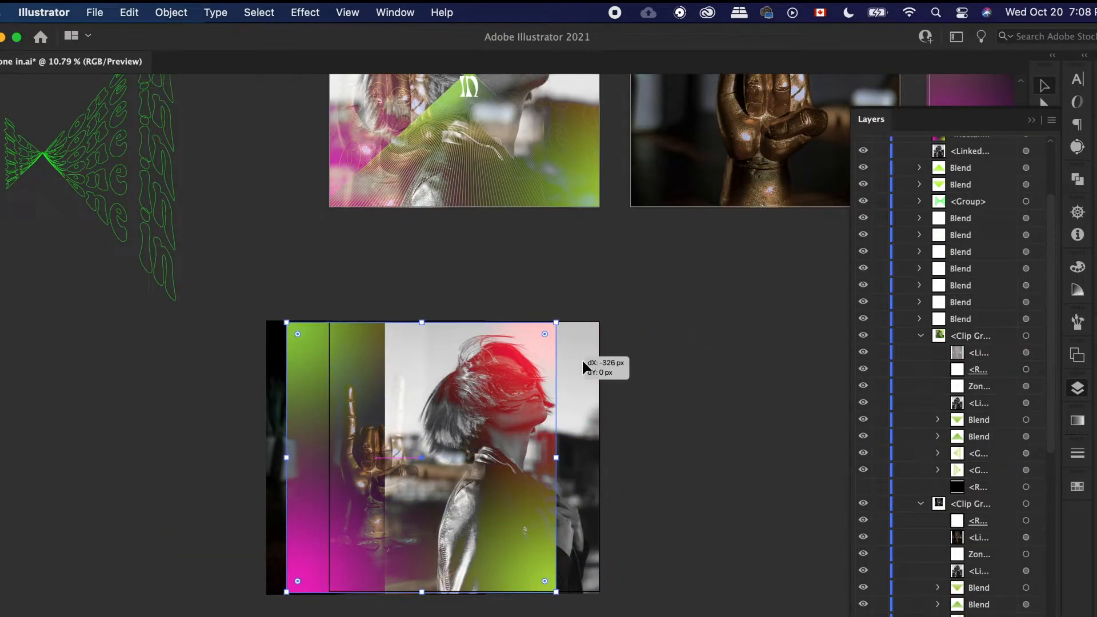
left_click(581, 358)
left_click_drag(598, 592, 629, 616)
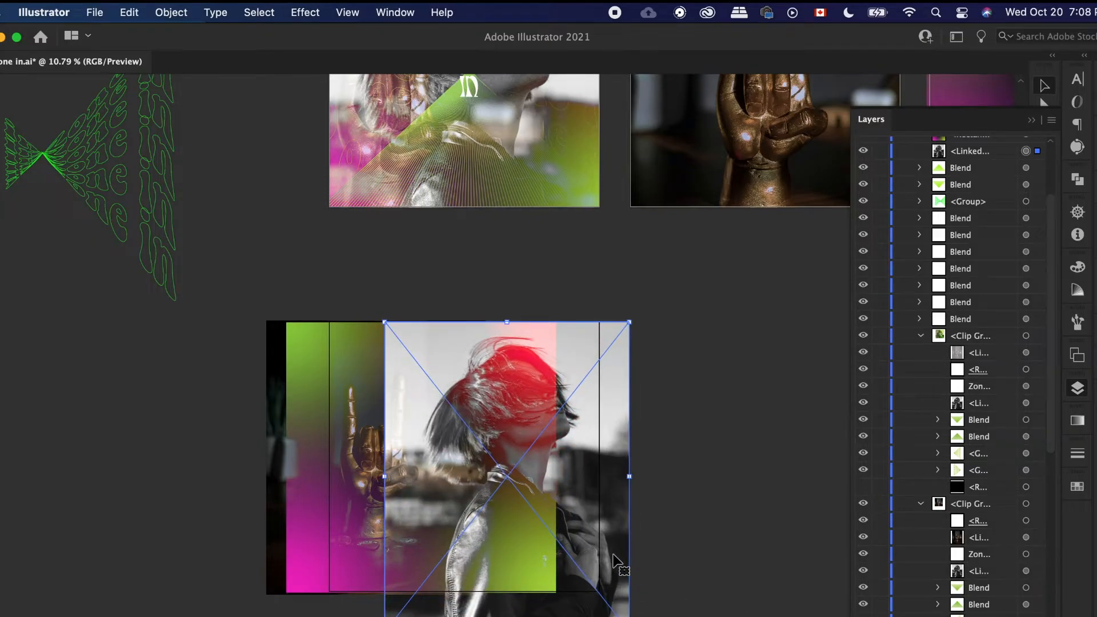
left_click_drag(616, 561, 585, 559)
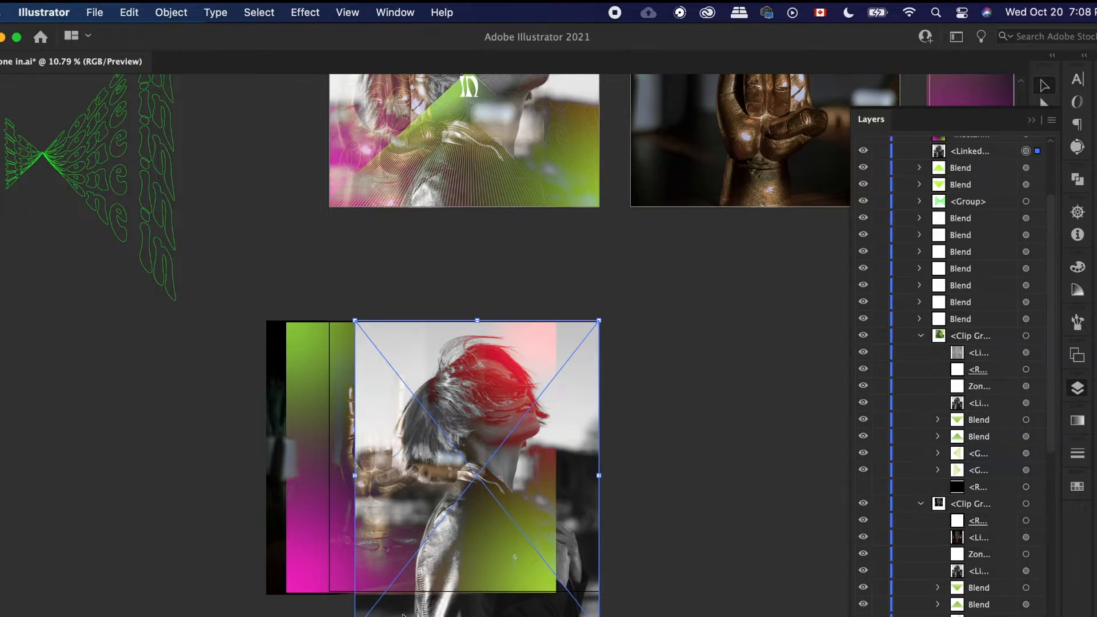
left_click_drag(354, 475, 330, 483)
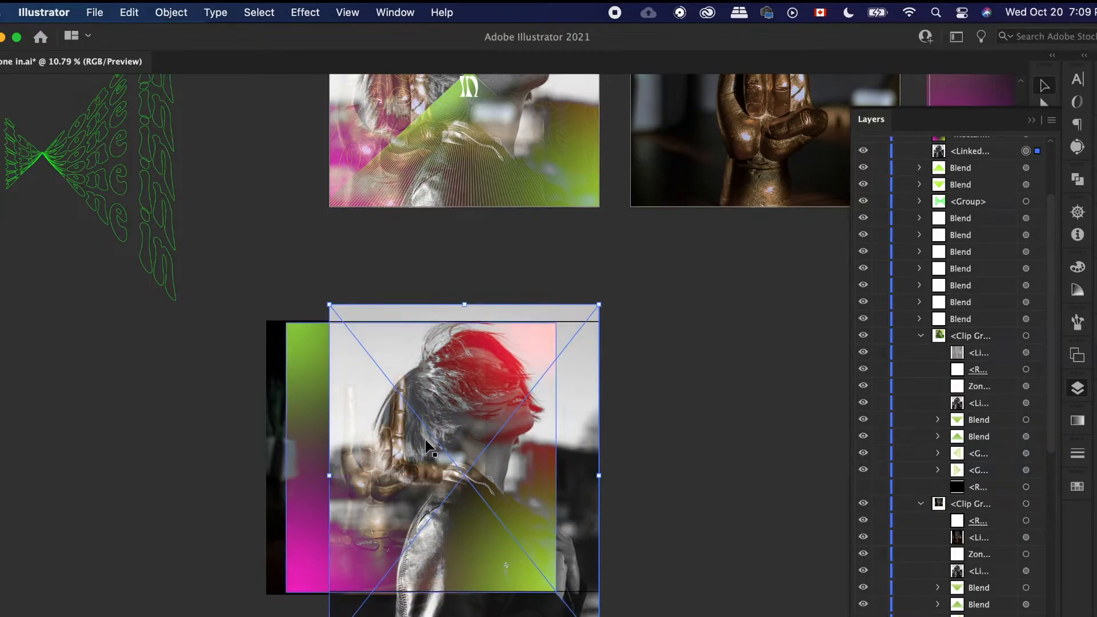
Step: Turn on Trim View and align the gradient rectangle over the lower artboard
scroll(663, 474, "down", 2)
scroll(662, 474, "down", 1)
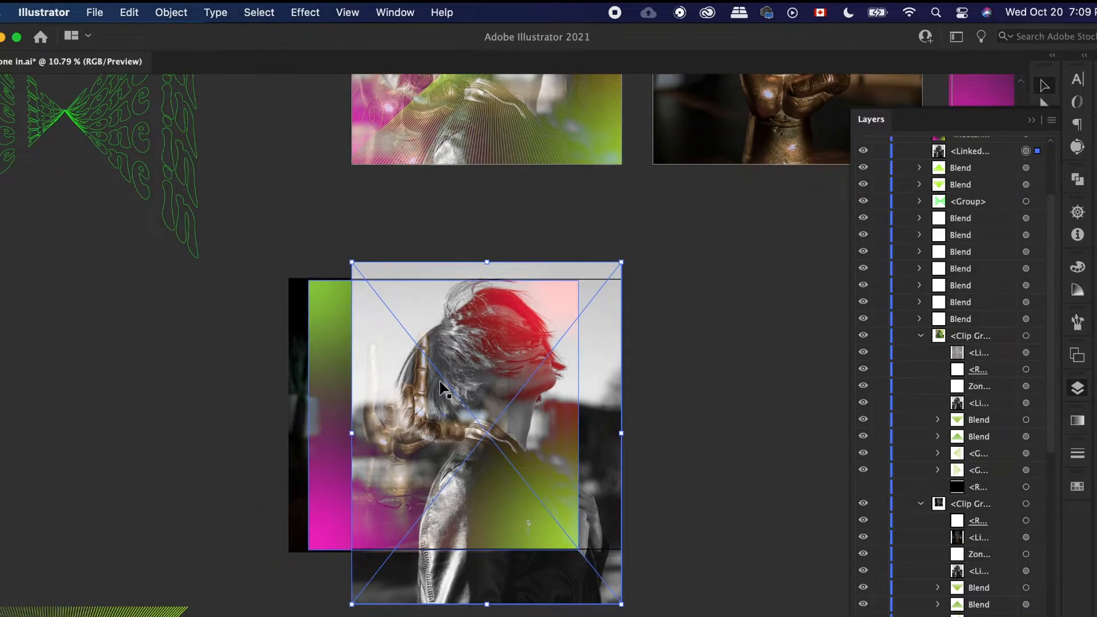
scroll(445, 390, "up", 1)
left_click(348, 12)
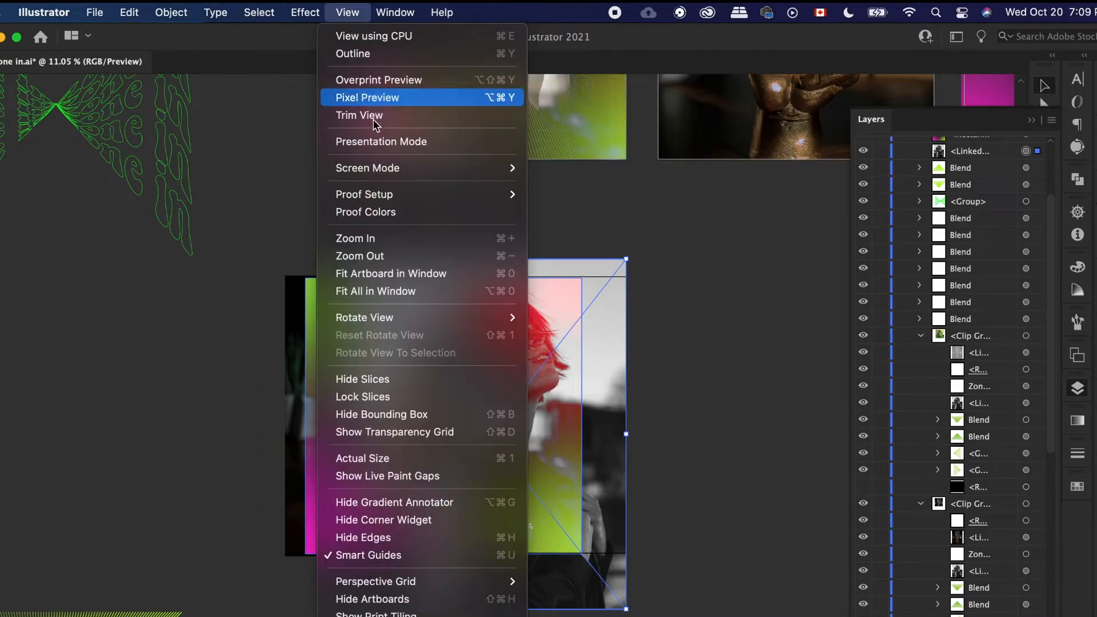
left_click(375, 117)
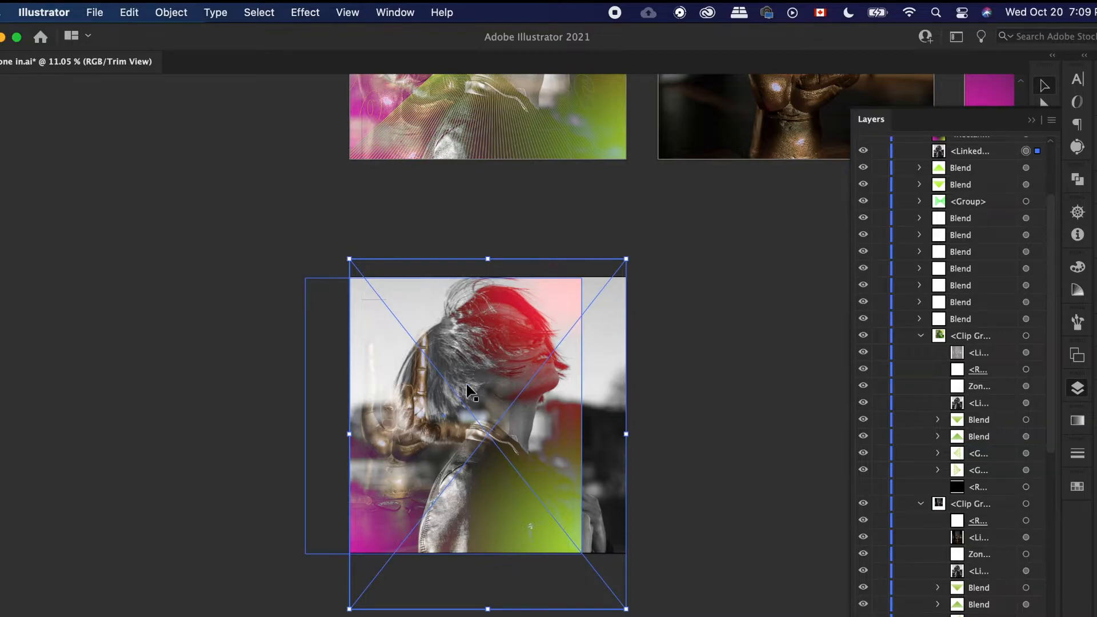
left_click(634, 323)
left_click_drag(567, 295, 610, 296)
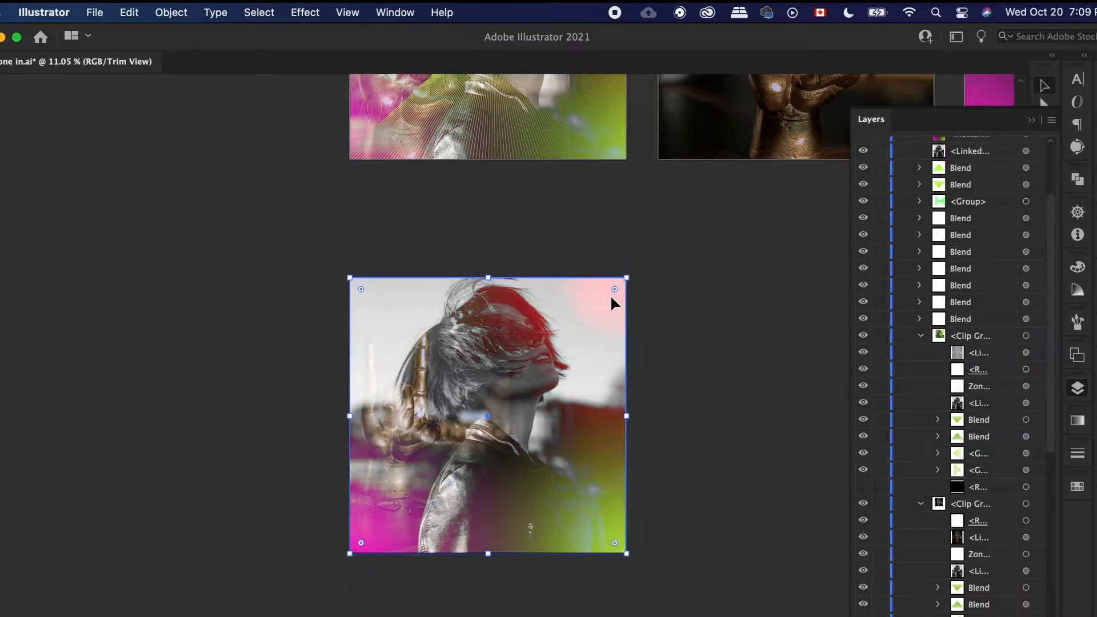
Step: Move the gradient aside, and reposition and slightly enlarge the portrait photo so it covers the lower artboard
left_click_drag(611, 297, 679, 300)
left_click_drag(439, 394, 352, 403)
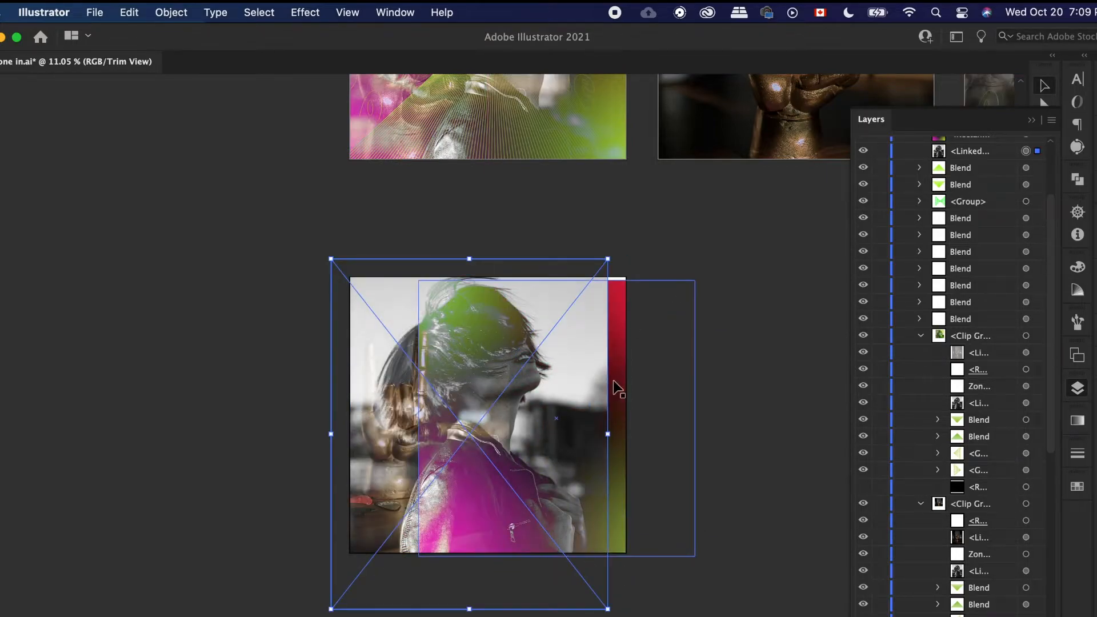
left_click(712, 355)
scroll(590, 430, "up", 2)
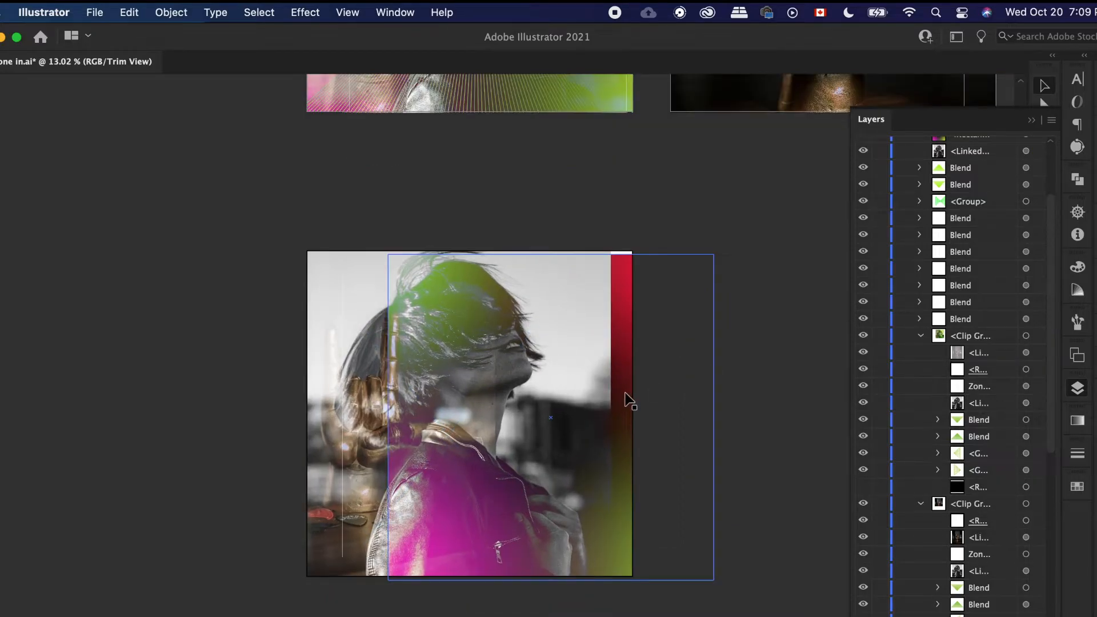
left_click_drag(535, 272, 557, 410)
left_click_drag(552, 294, 577, 295)
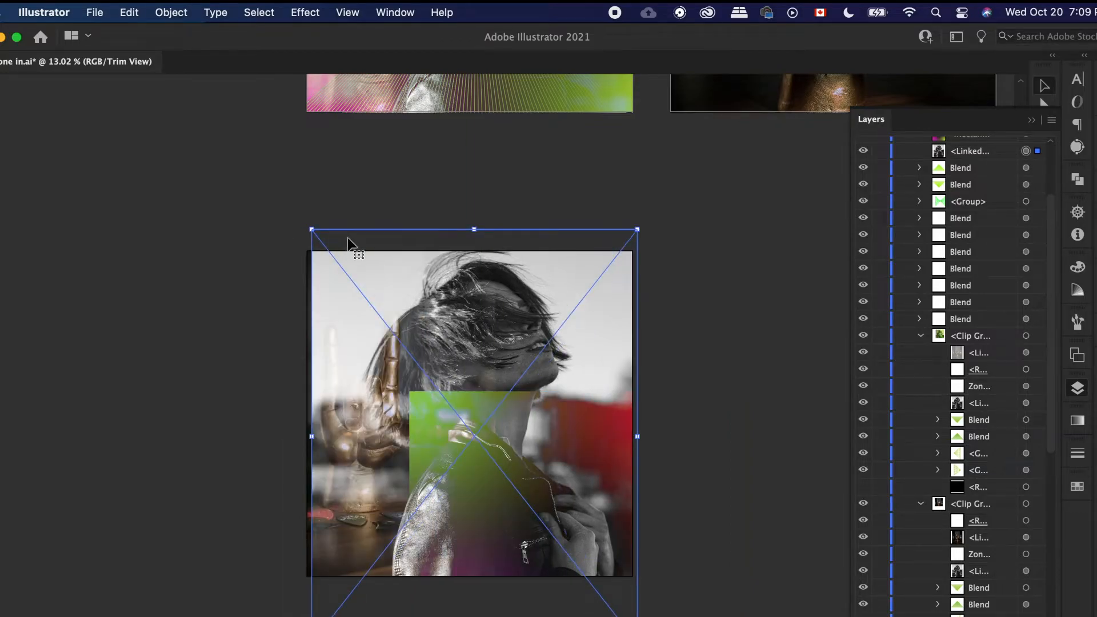
mouse_move(312, 231)
left_mouse_down()
mouse_move(290, 224)
mouse_move(305, 222)
left_mouse_up()
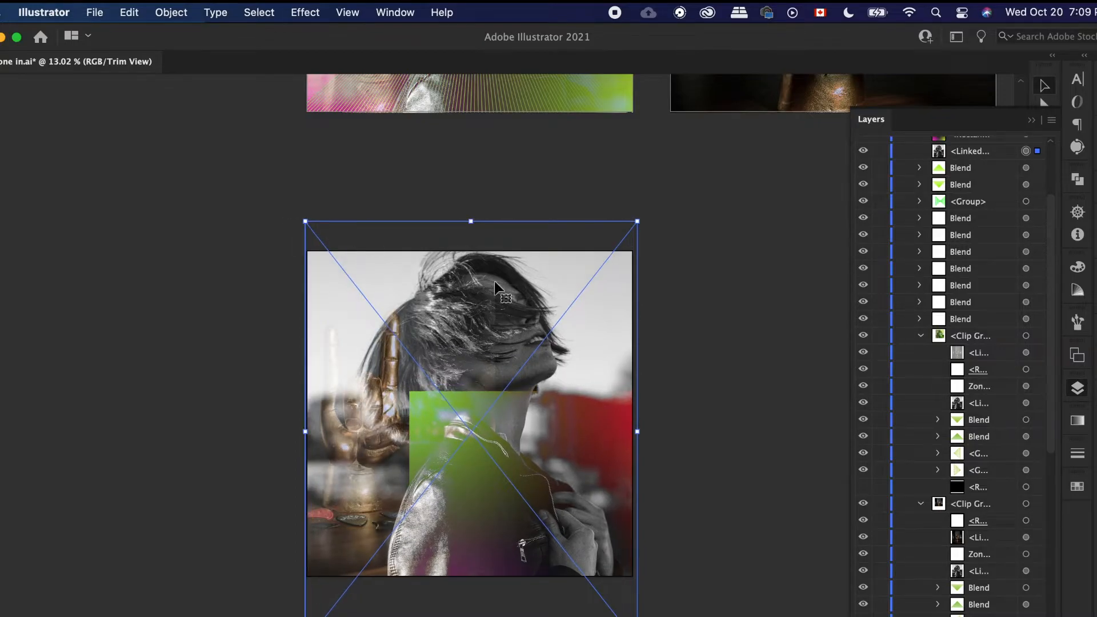
Step: Move the gradient rectangle back into alignment over the portrait on the lower artboard
left_click(537, 510)
left_click_drag(467, 437, 433, 366)
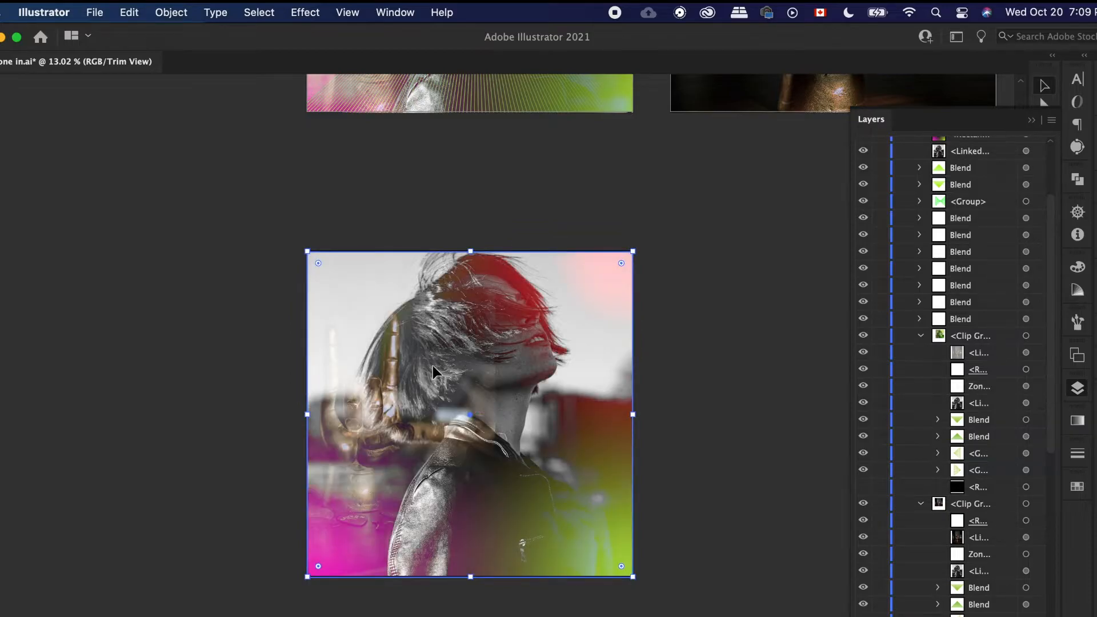
scroll(433, 365, "down", 2)
scroll(433, 365, "up", 3)
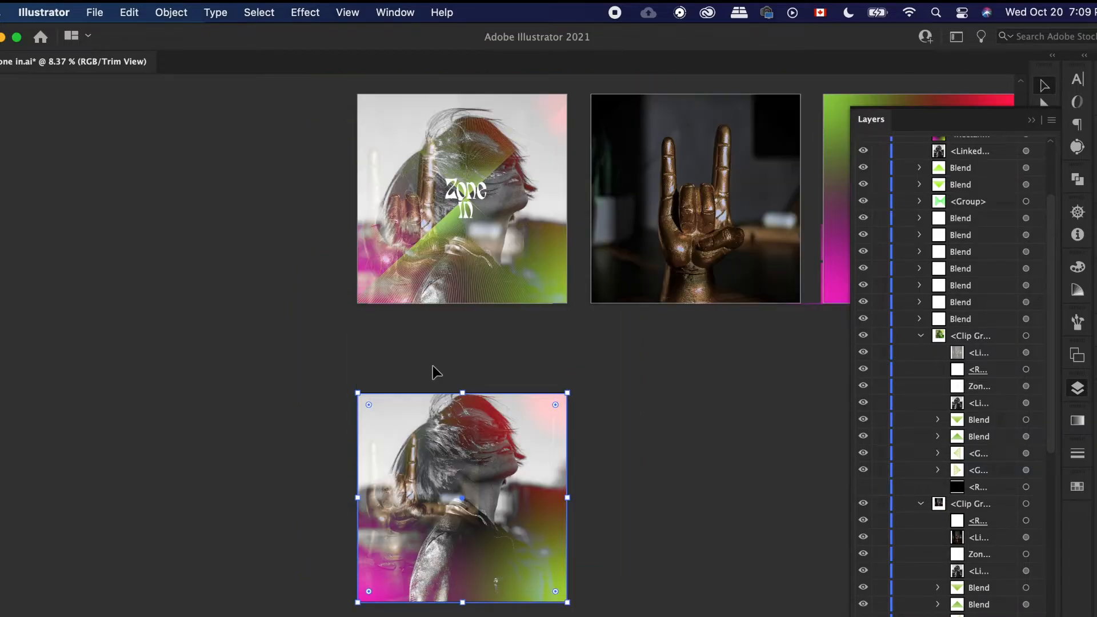
scroll(422, 535, "down", 2)
scroll(421, 535, "left", 1)
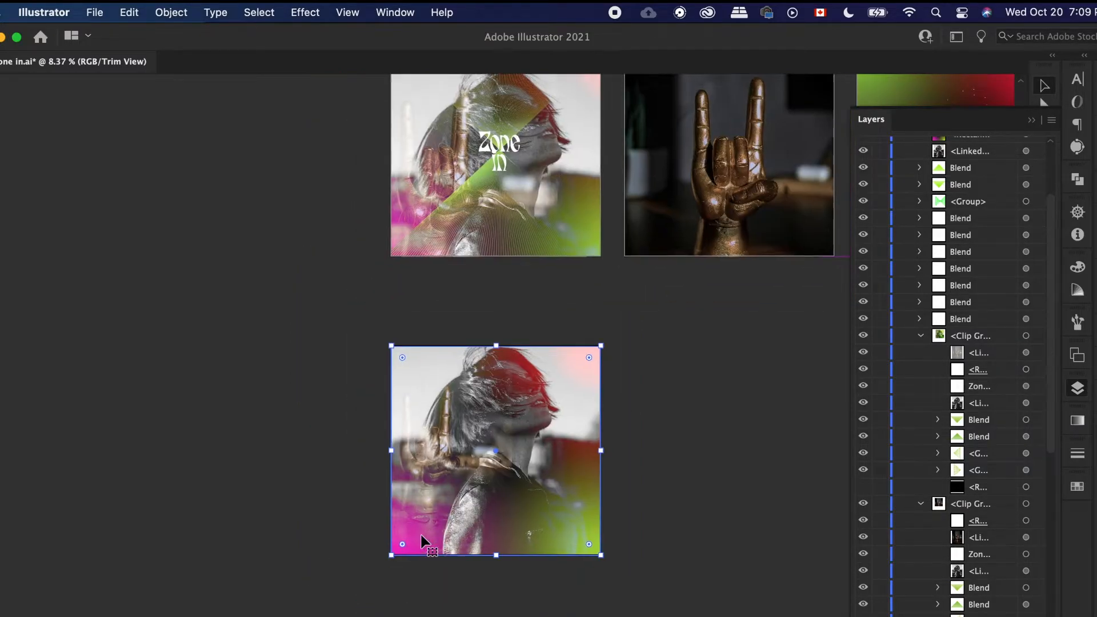
Step: Shift the gradient and portrait aside, and enlarge and reposition the hand photo beneath them
scroll(422, 542, "up", 2)
left_click_drag(654, 459, 739, 464)
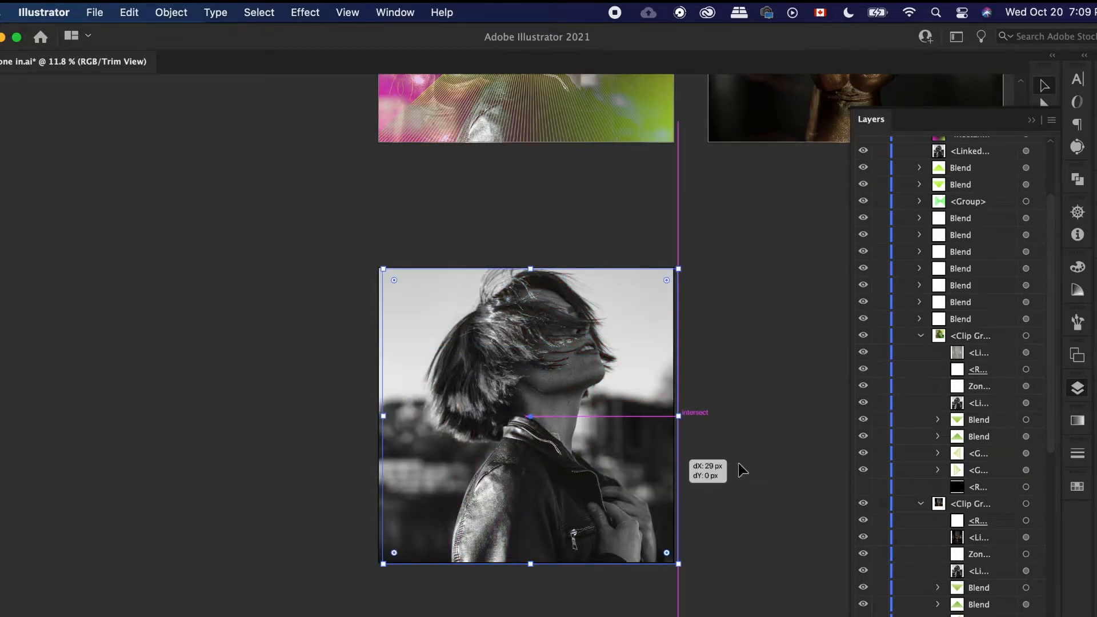
left_click_drag(432, 479, 502, 479)
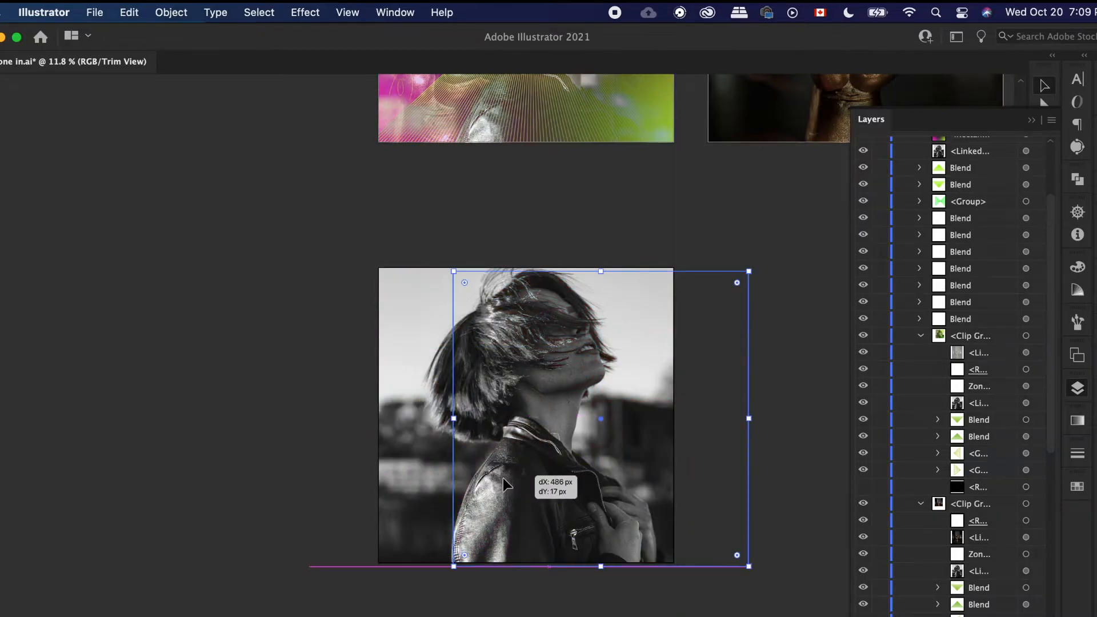
left_click_drag(398, 485, 420, 485)
left_click(387, 497)
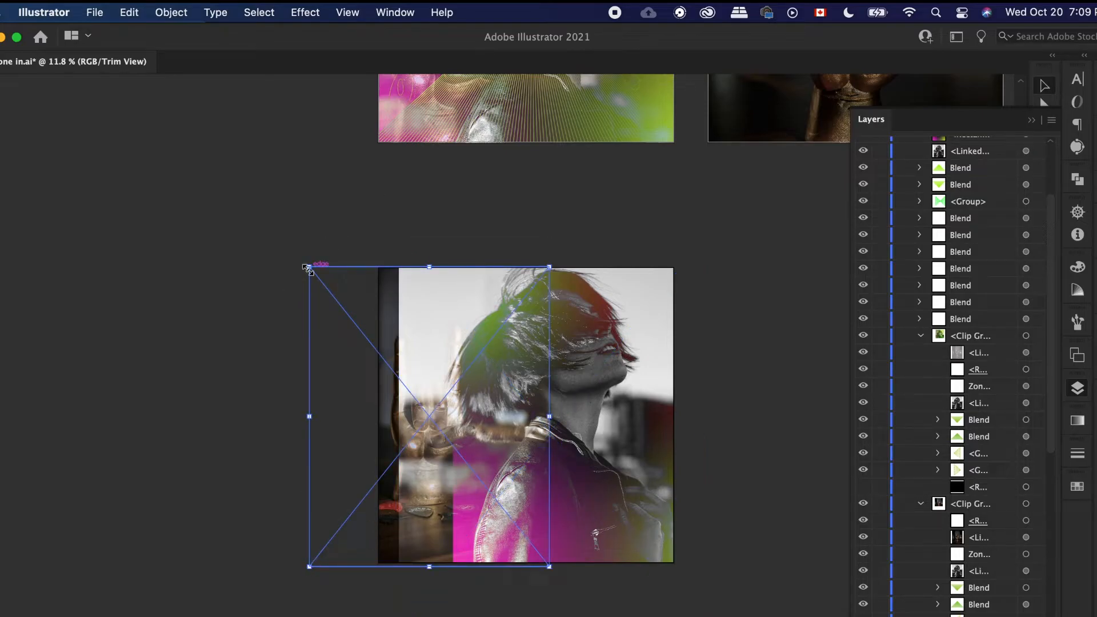
left_click_drag(307, 269, 219, 238)
mouse_move(408, 427)
left_mouse_down()
mouse_move(431, 424)
mouse_move(412, 430)
left_mouse_up()
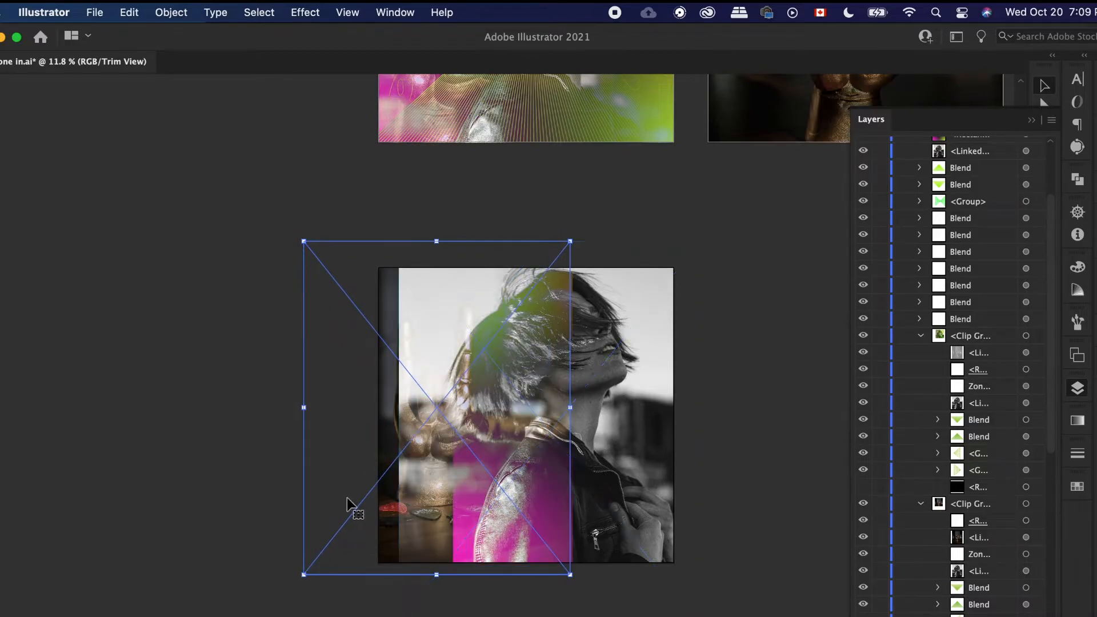
left_click(767, 459)
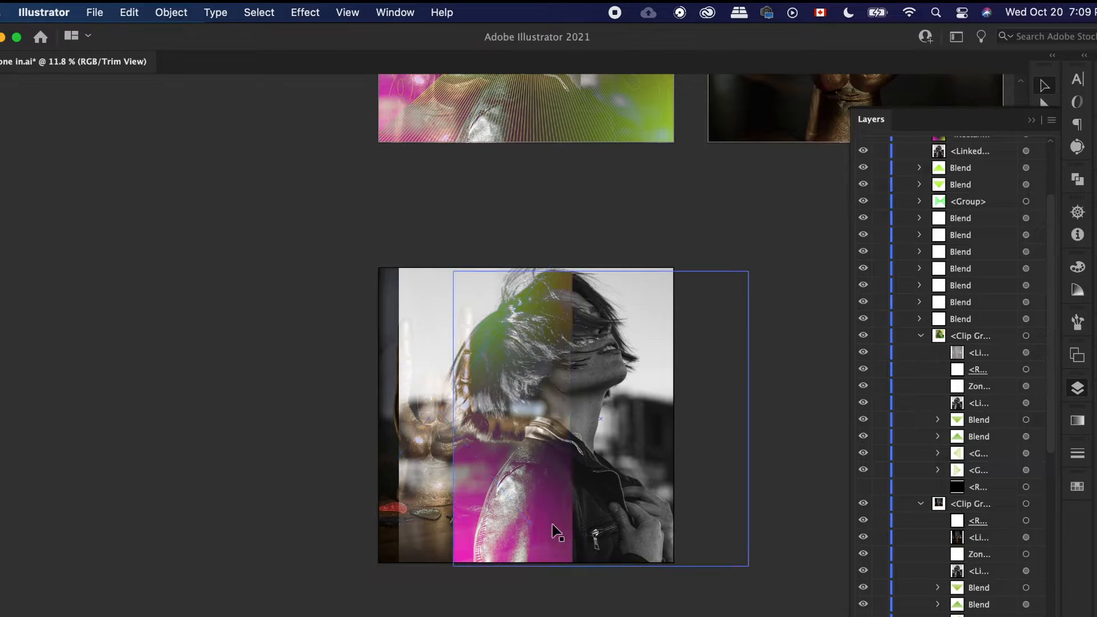
Step: Move the portrait and the gradient rectangle back so both cover the lower artboard
left_click_drag(408, 522, 391, 522)
left_click_drag(573, 494, 558, 471)
left_click(756, 490)
scroll(756, 489, "down", 3)
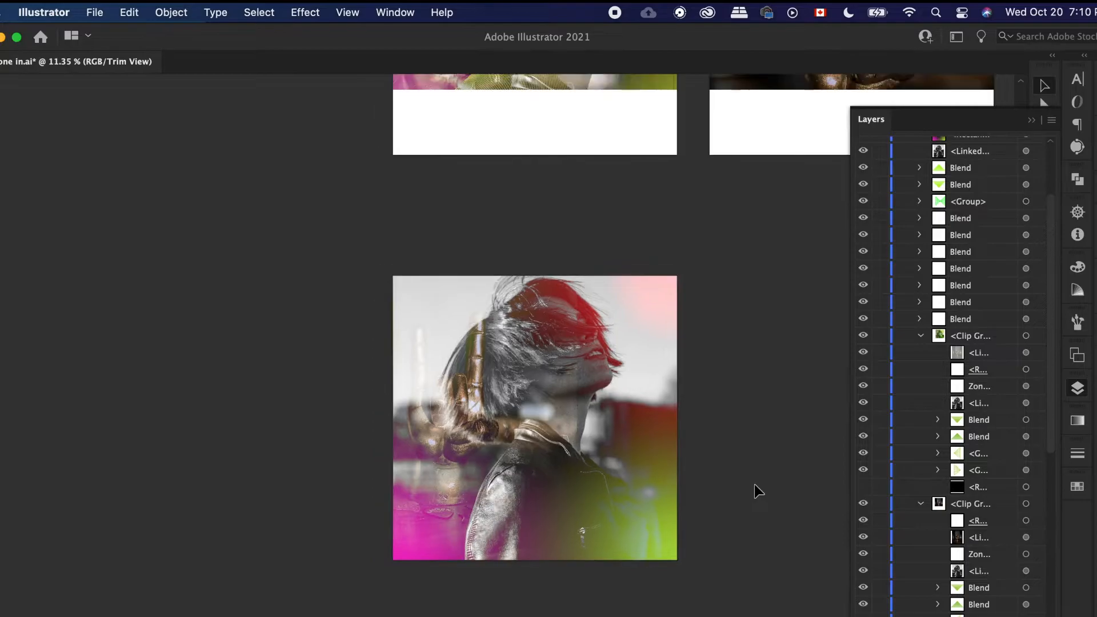
scroll(756, 490, "down", 3)
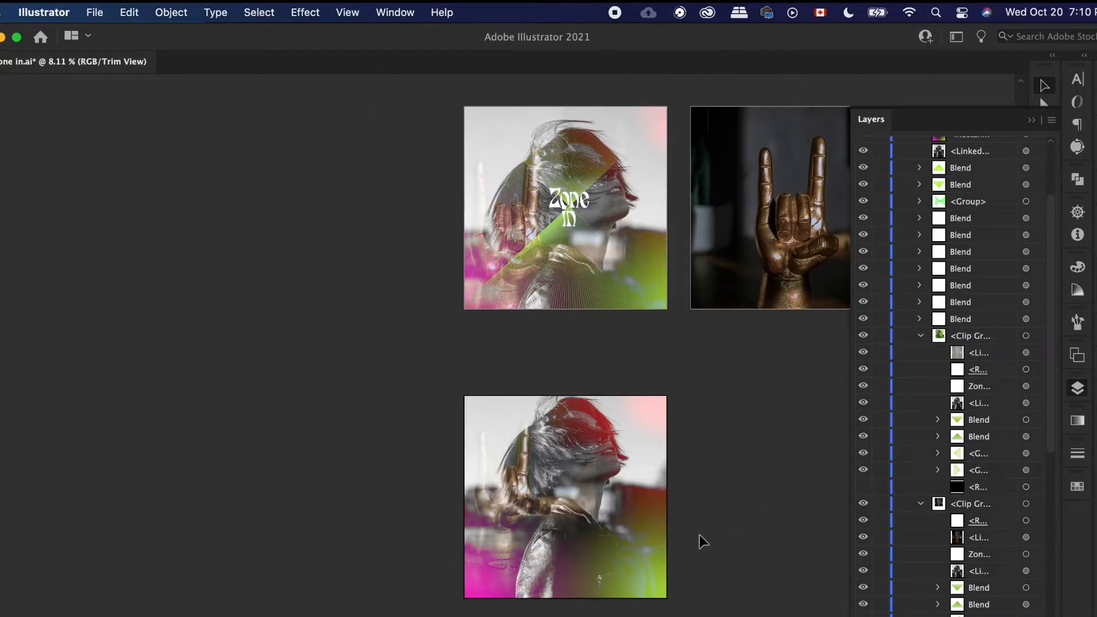
scroll(697, 541, "down", 2)
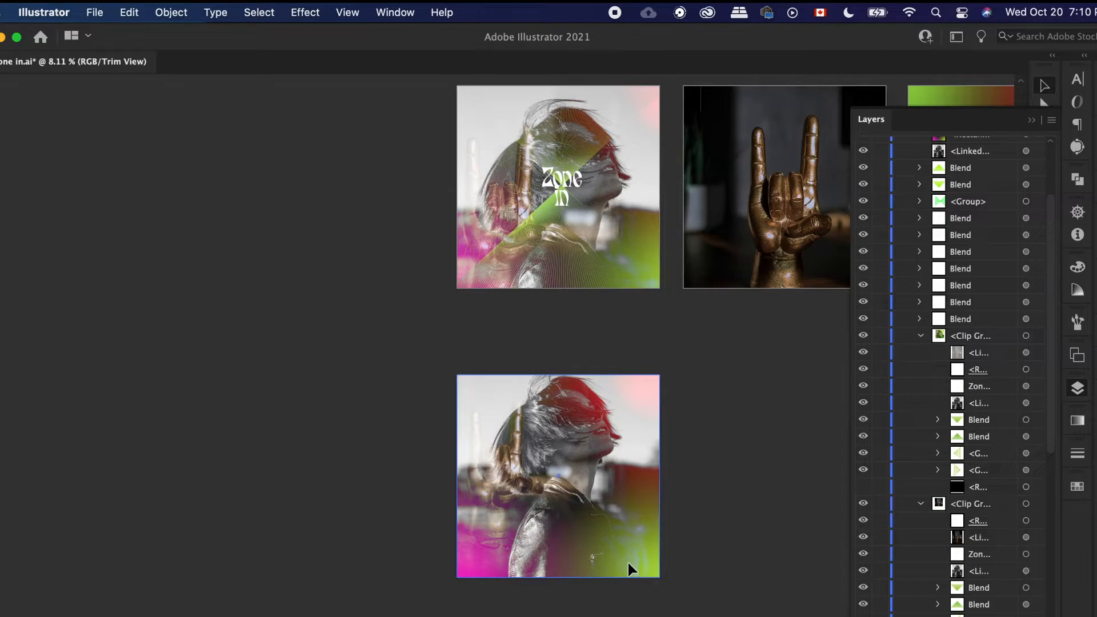
Step: Slide the gradient aside, and enlarge the portrait past the artboard edges and shift it slightly lower
left_click_drag(626, 564, 517, 578)
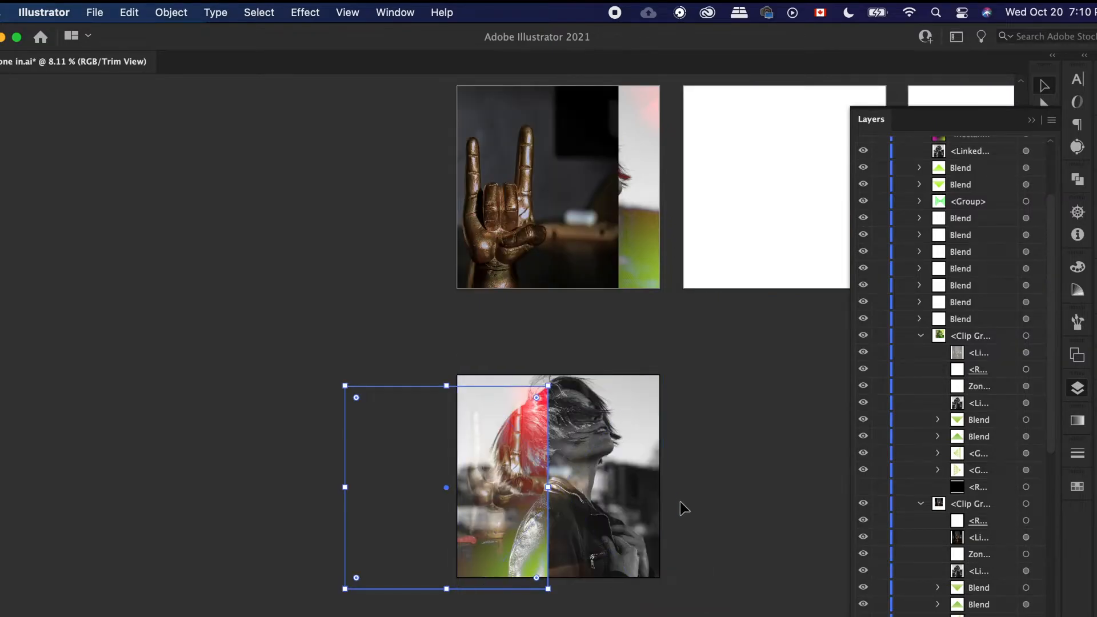
key("ctrl+z")
left_click_drag(663, 358, 711, 334)
left_click_drag(615, 424, 606, 447)
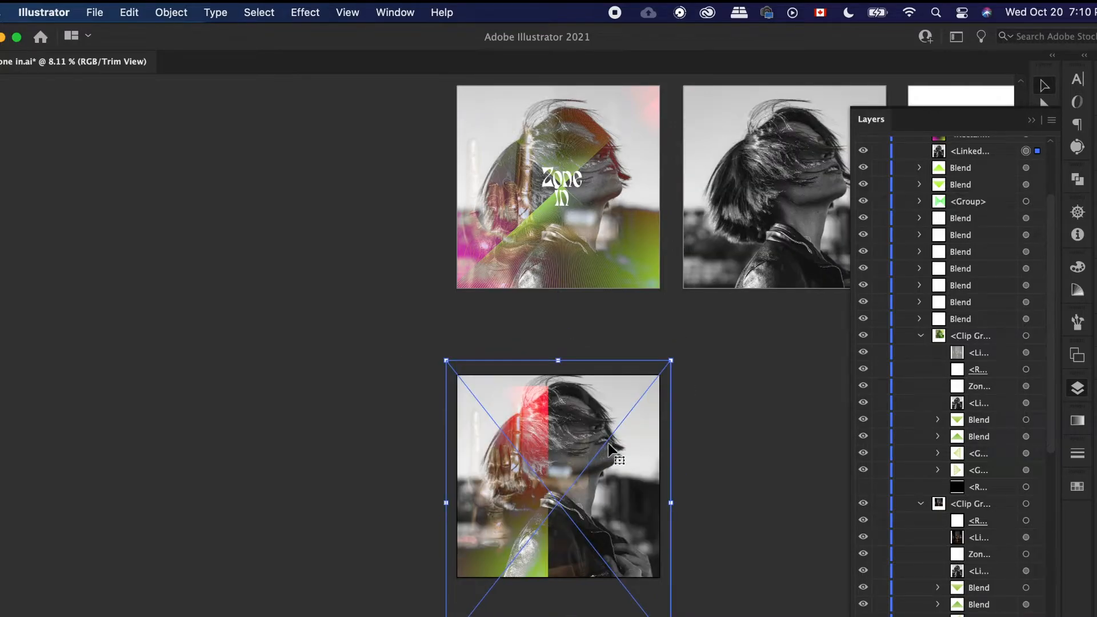
left_click(737, 443)
Step: Realign the gradient rectangle with the lower artboard over the enlarged portrait and deselect it
left_click(539, 437)
left_click_drag(576, 429, 649, 426)
left_click(730, 453)
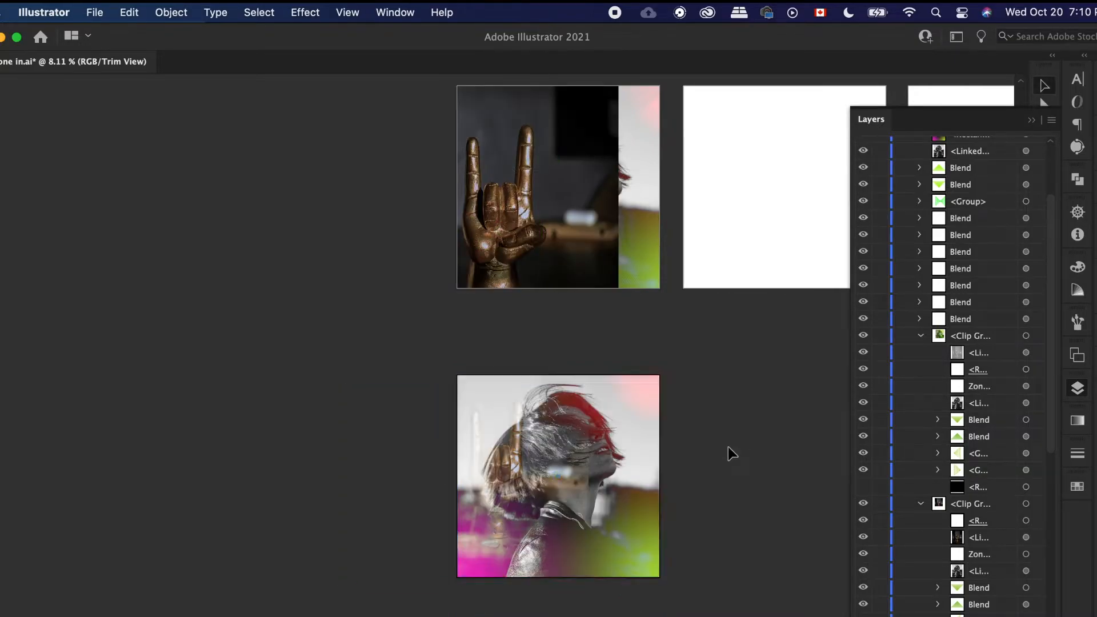
scroll(724, 468, "down", 2)
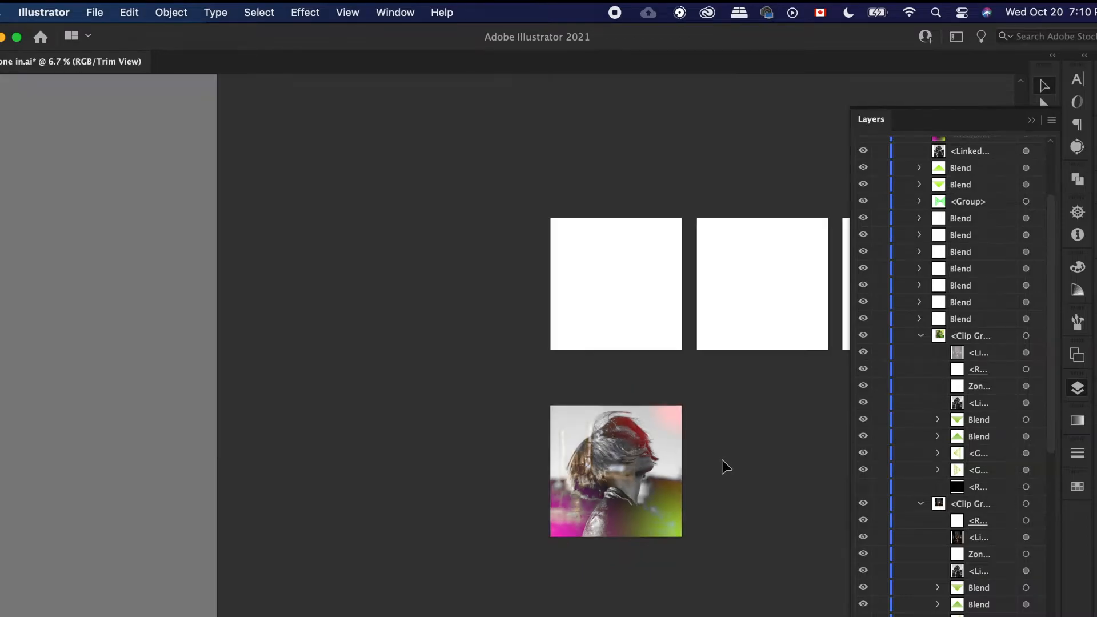
Step: Turn off Trim View to work with the artwork lying outside the artboards
scroll(709, 581, "up", 1)
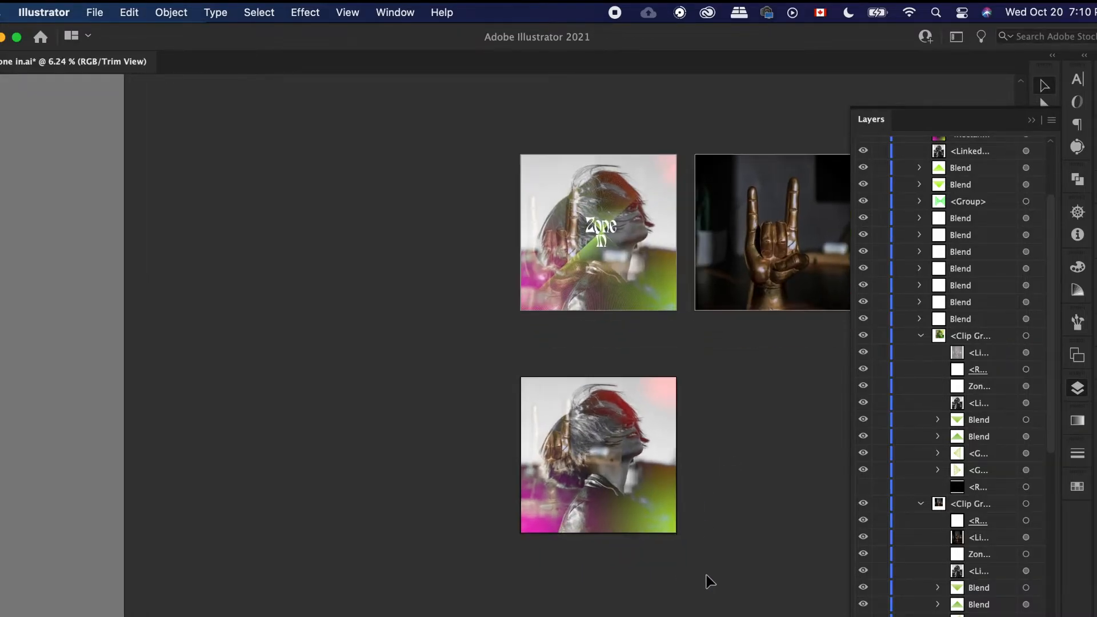
left_click(354, 8)
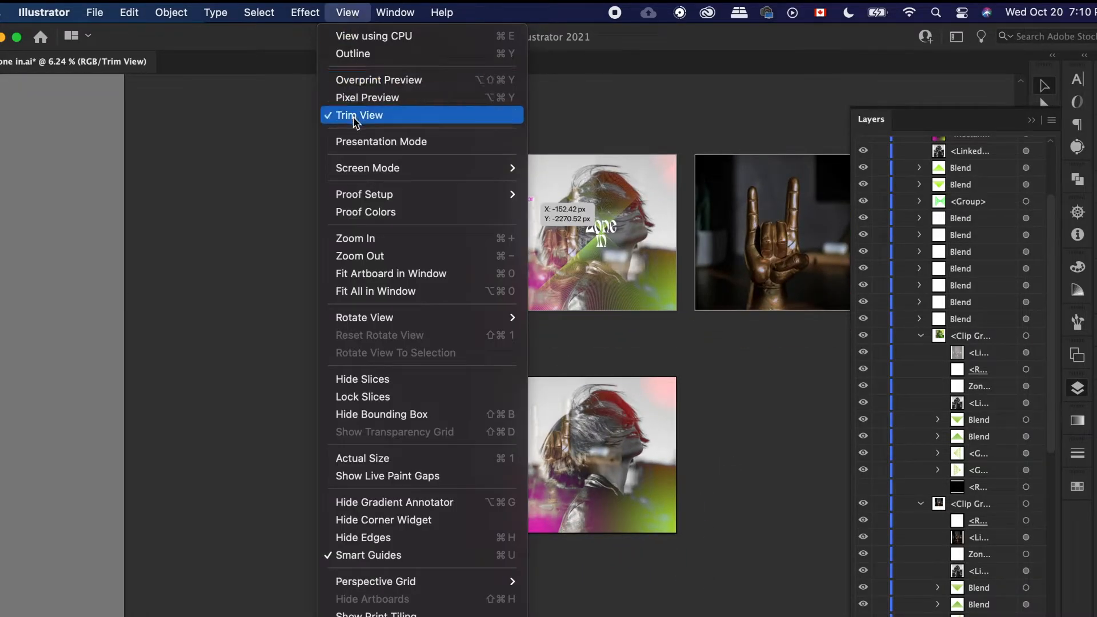
left_click(353, 116)
scroll(322, 555, "down", 1)
scroll(322, 555, "right", 1)
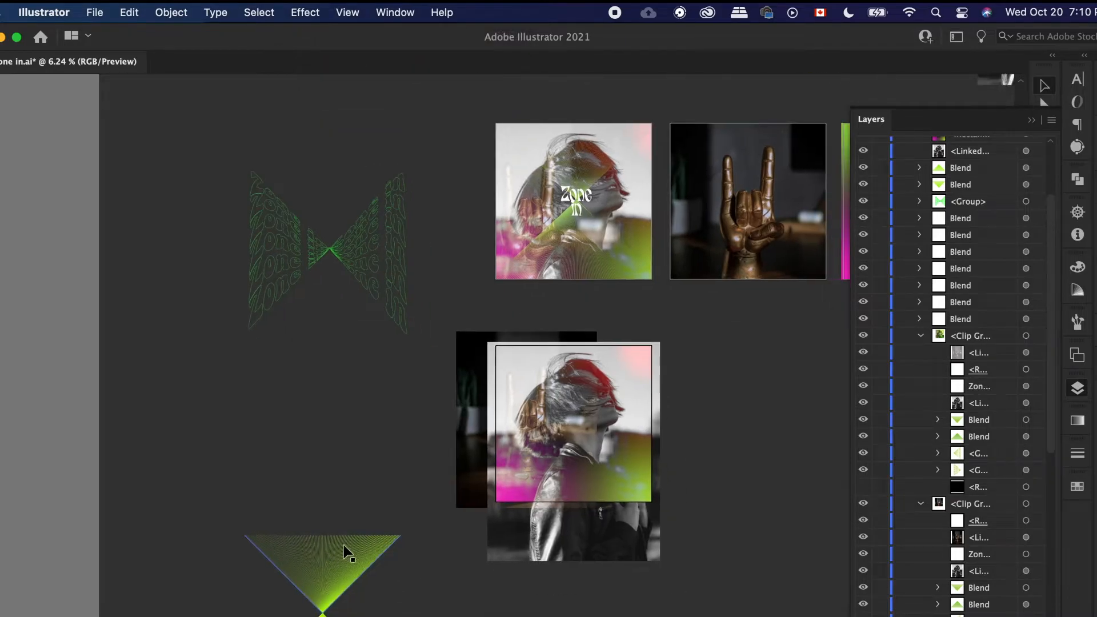
Step: Move the warped green "Zone in" outline text group onto the lower artboard, over the portrait
left_click(365, 268)
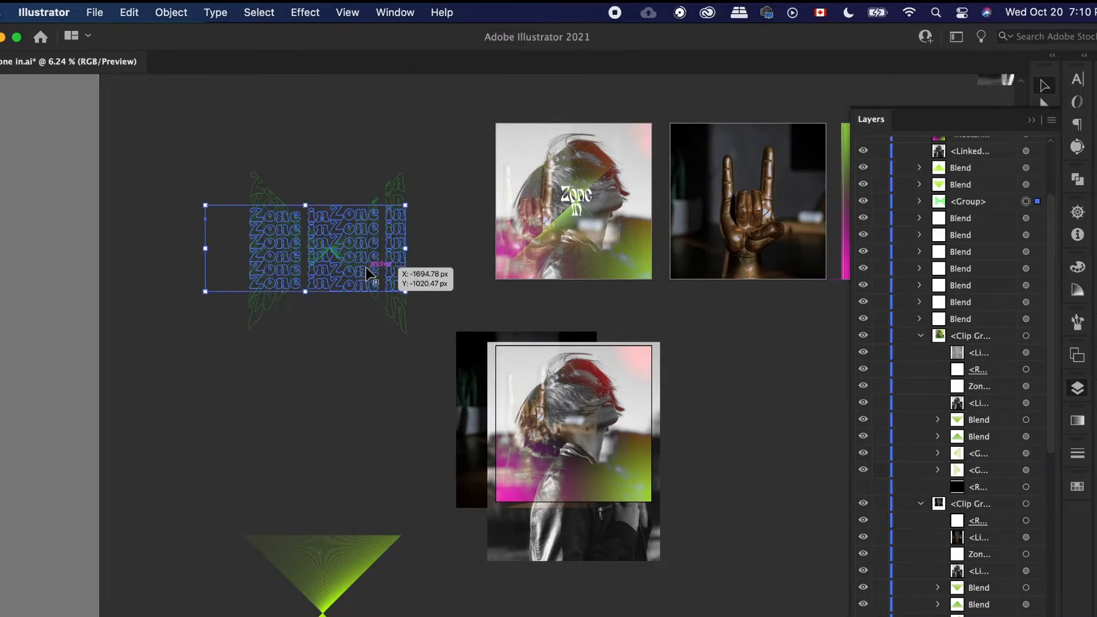
left_click_drag(366, 267, 610, 453)
scroll(610, 453, "up", 5)
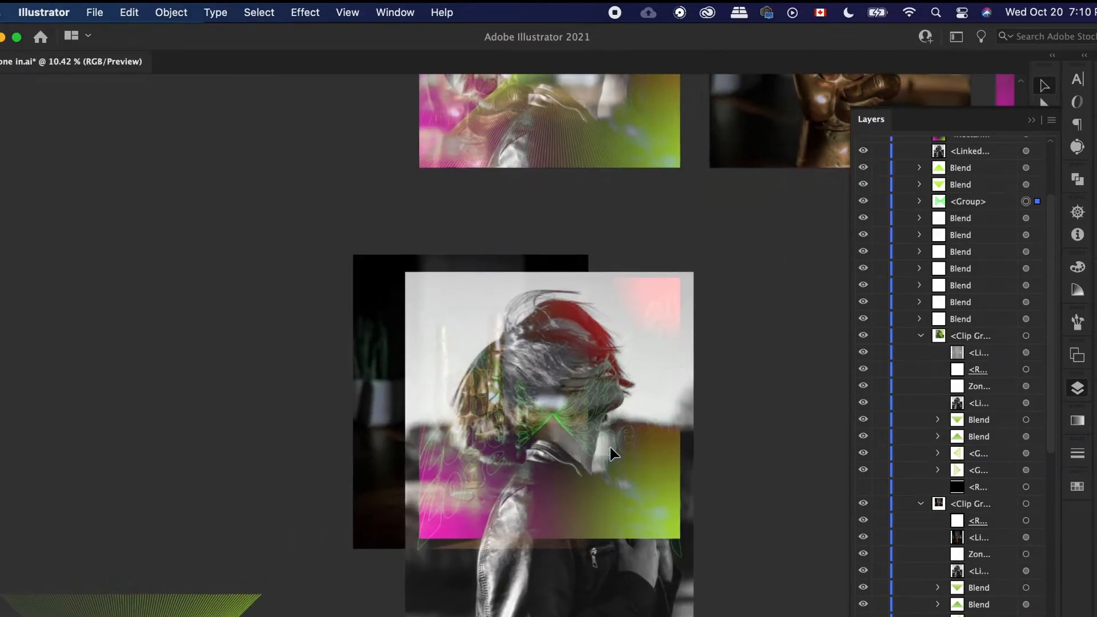
scroll(610, 453, "up", 1)
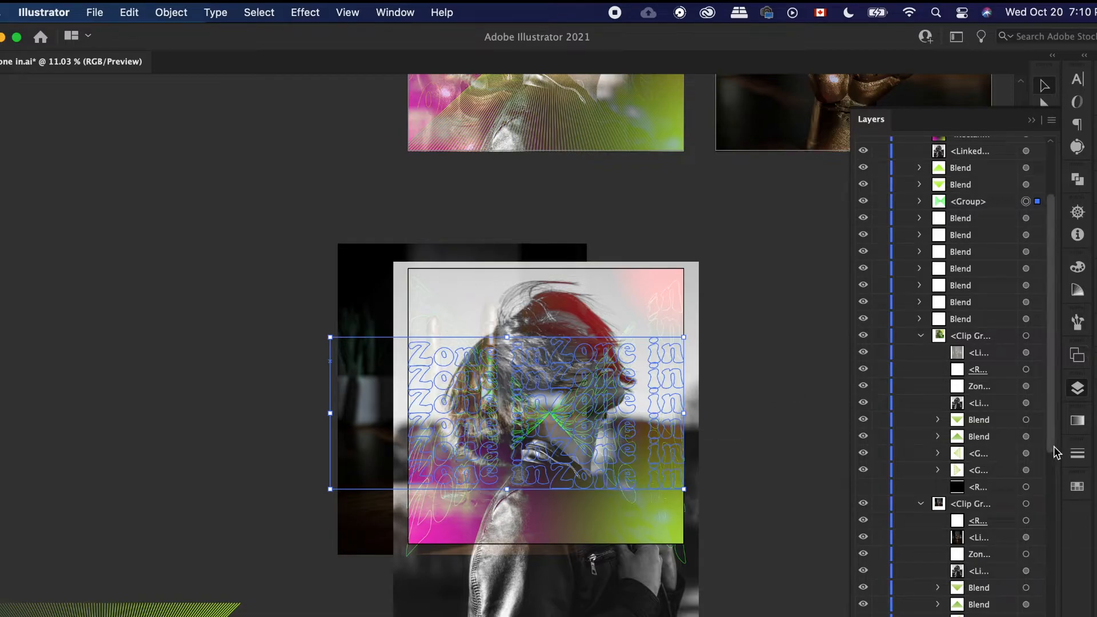
left_click(1029, 121)
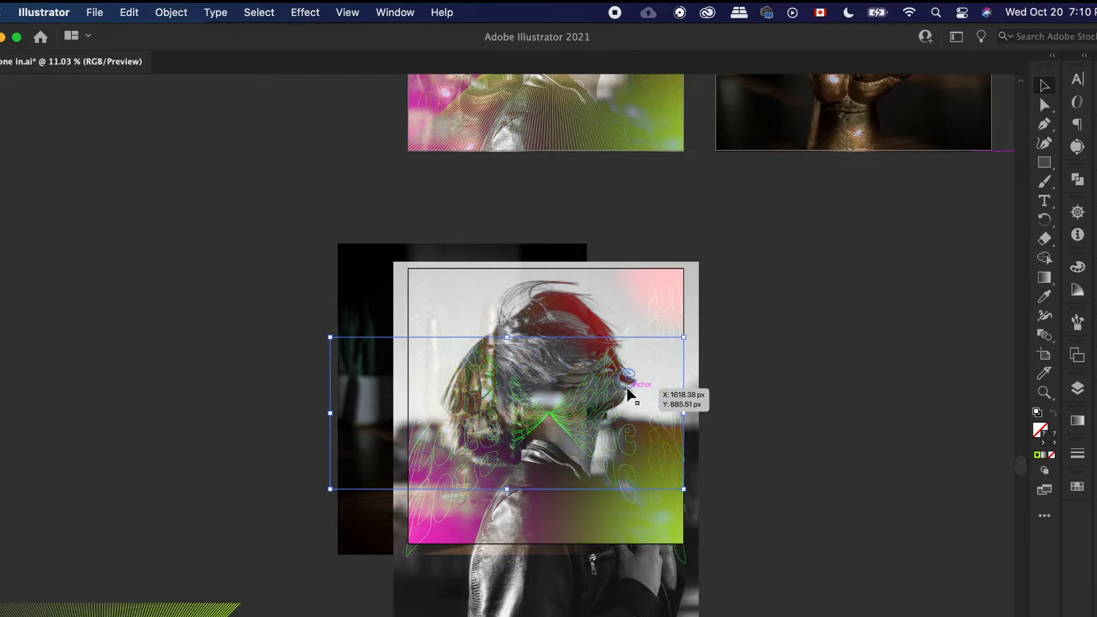
double_click(626, 393)
left_click(626, 393)
double_click(831, 354)
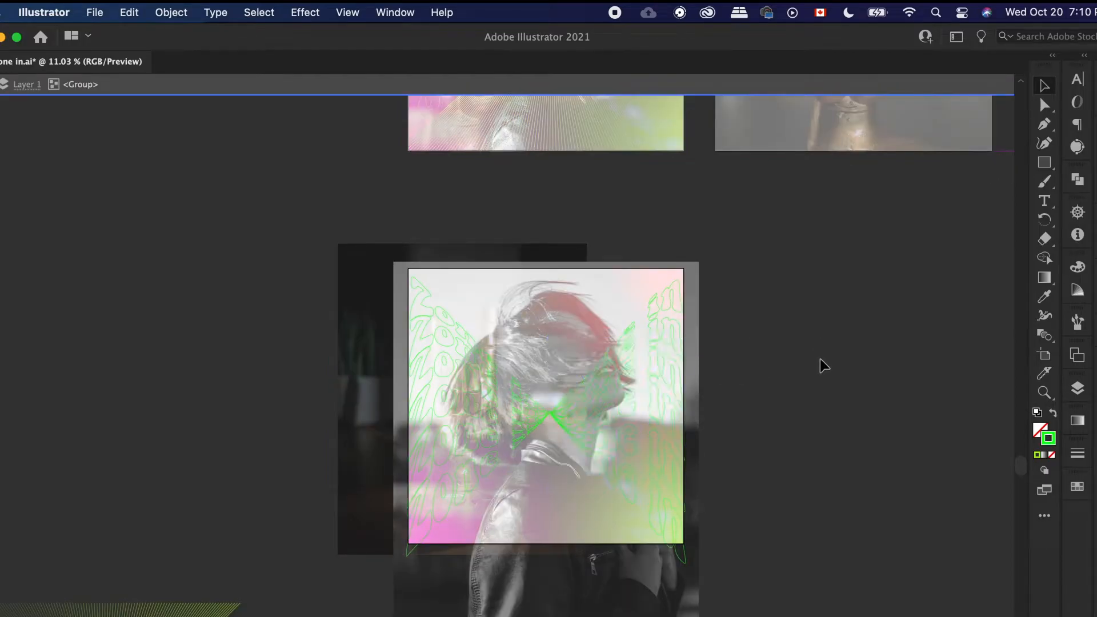
left_click(510, 425)
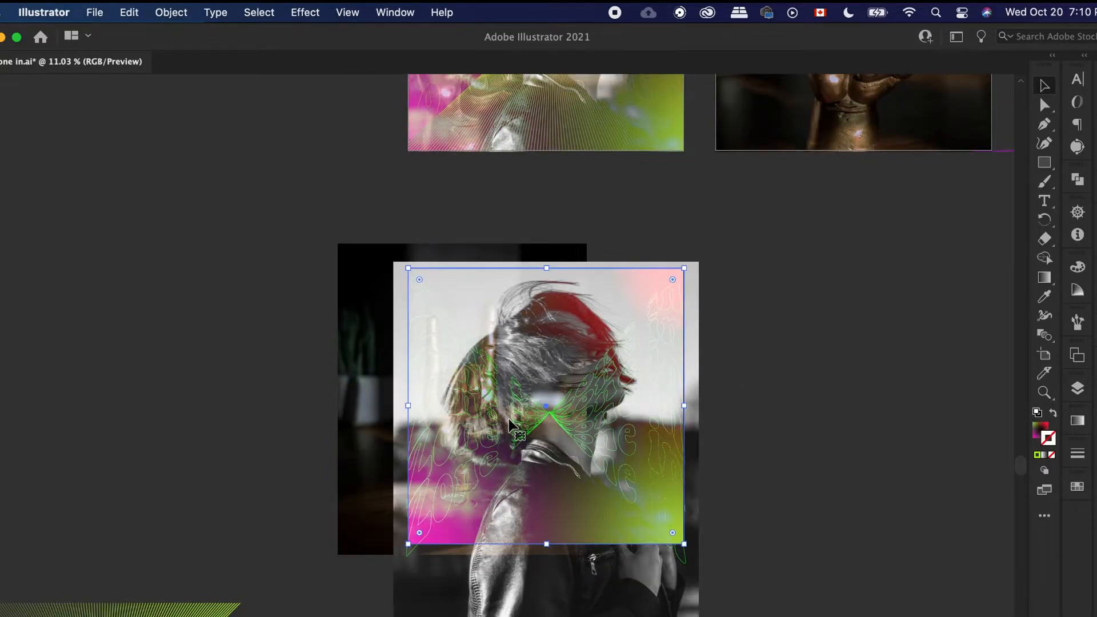
double_click(510, 425)
double_click(763, 365)
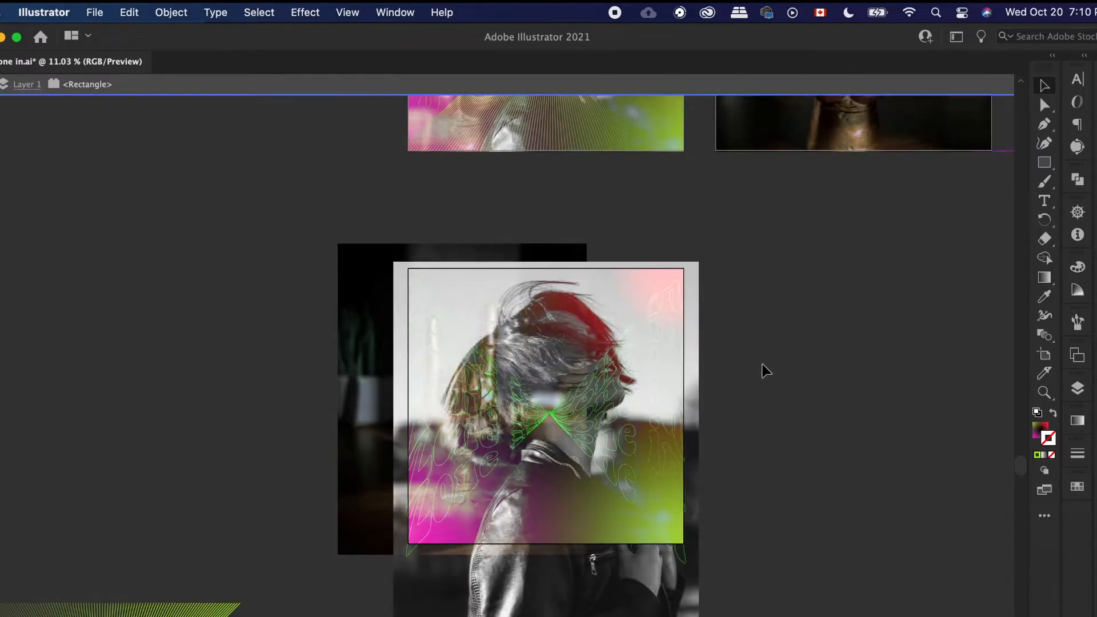
Step: Try shifting the upper green triangular line blend by itself, and undo the move
scroll(763, 365, "down", 3)
left_click_drag(221, 564, 247, 362)
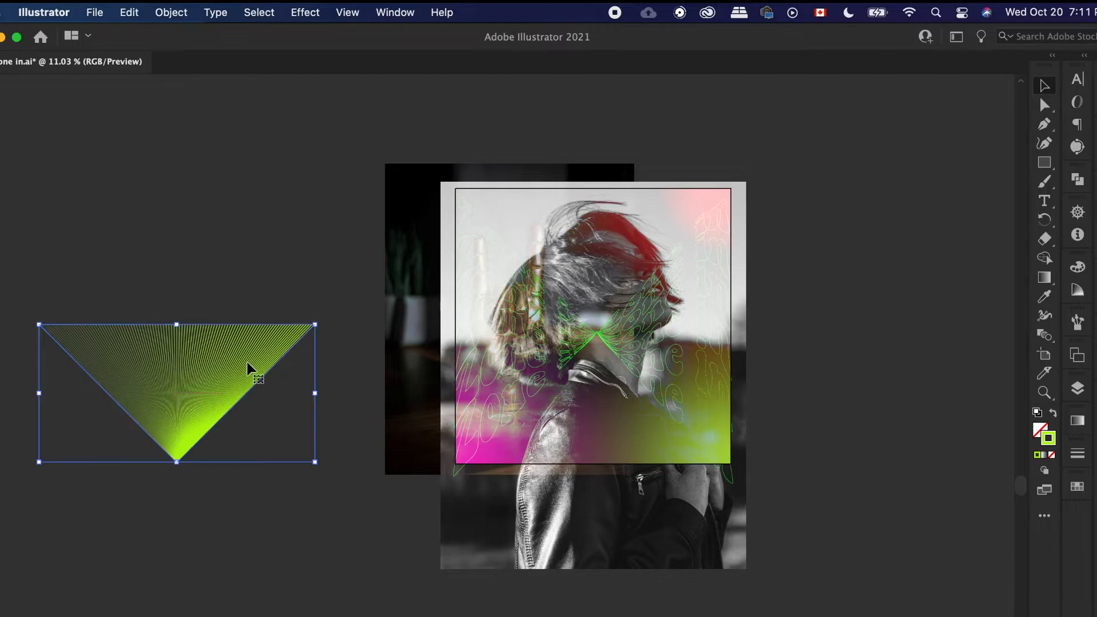
key("ctrl+z")
scroll(247, 362, "down", 4)
left_click(402, 605)
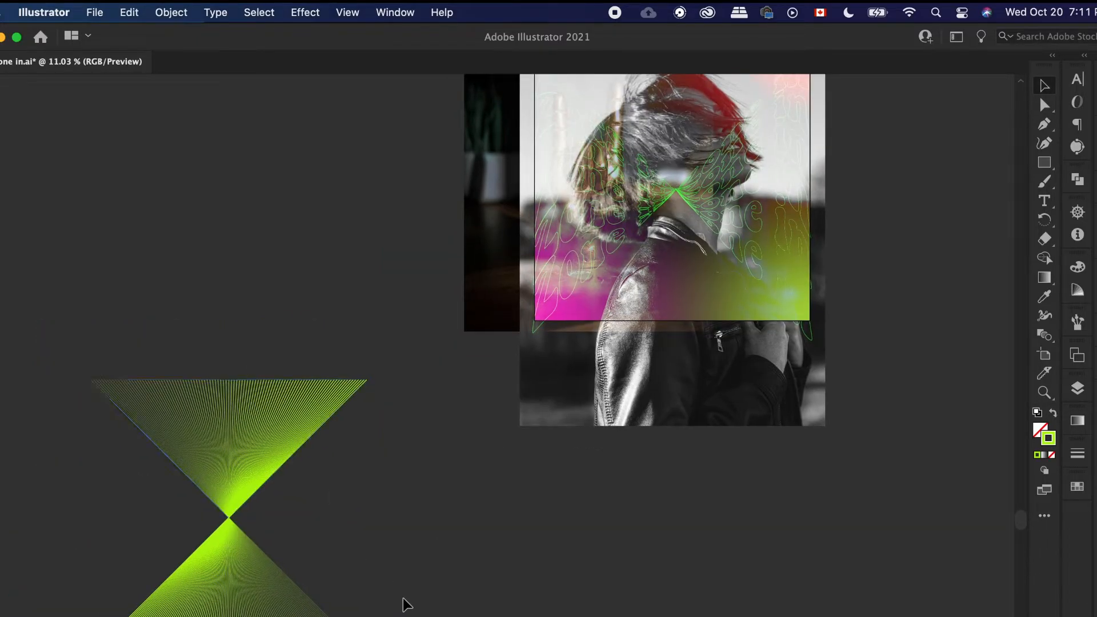
Step: Select both green triangular line blends and move them up closer to the lower artboard
left_click(189, 454)
key("g")
left_click(1042, 90)
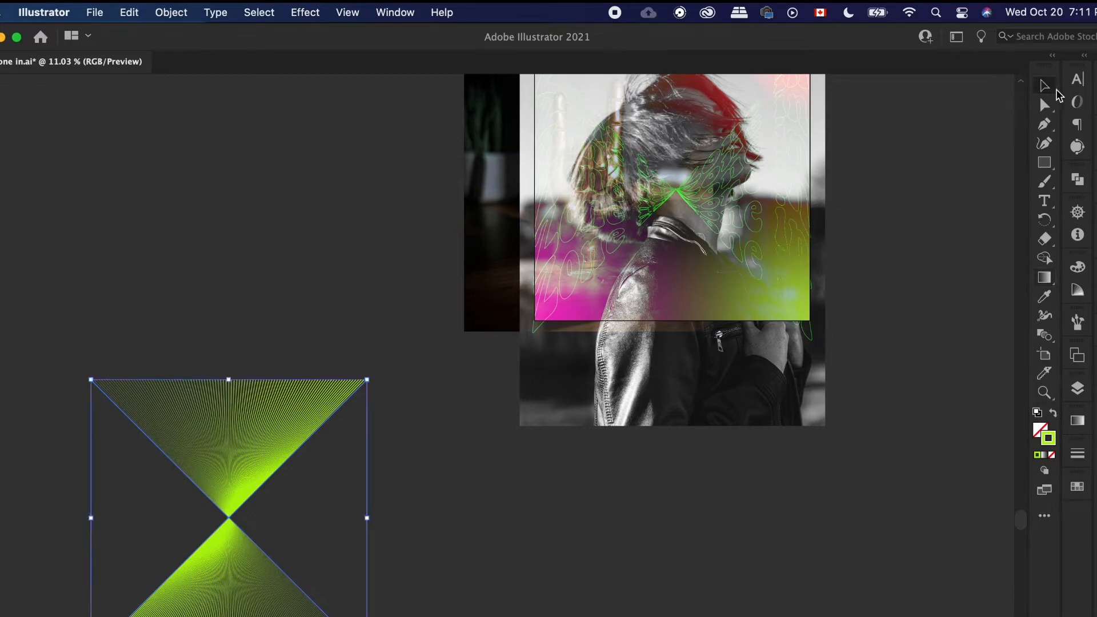
left_click_drag(274, 463, 311, 314)
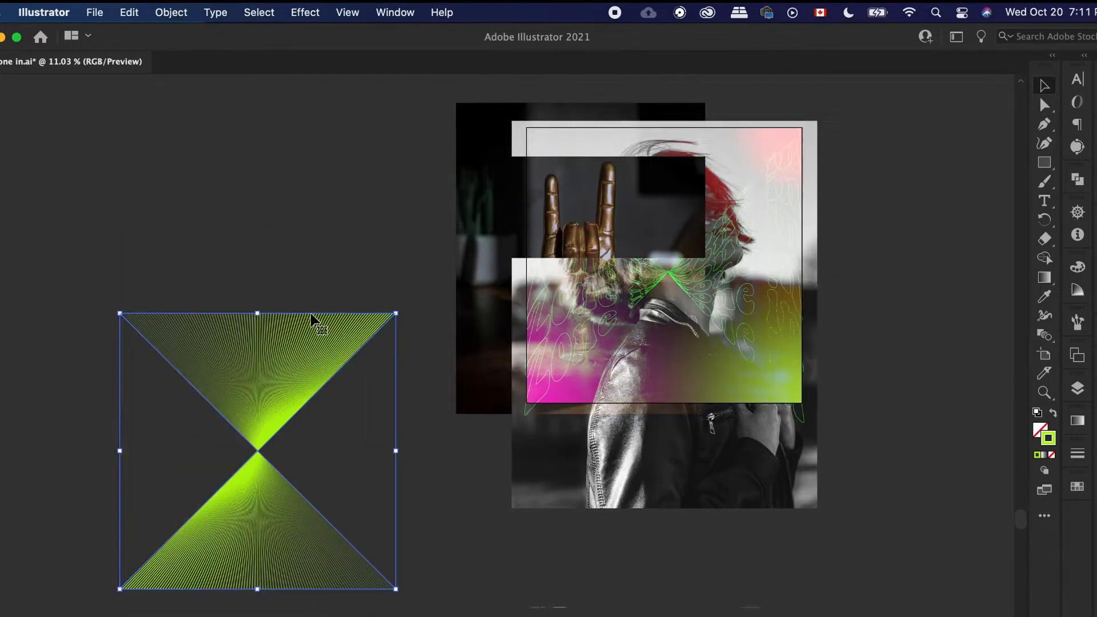
Step: Try pulling the upper triangular blend away from the lower one, undo the move, and deselect both
scroll(318, 299, "up", 2)
left_click(318, 299)
left_click_drag(278, 411, 299, 319)
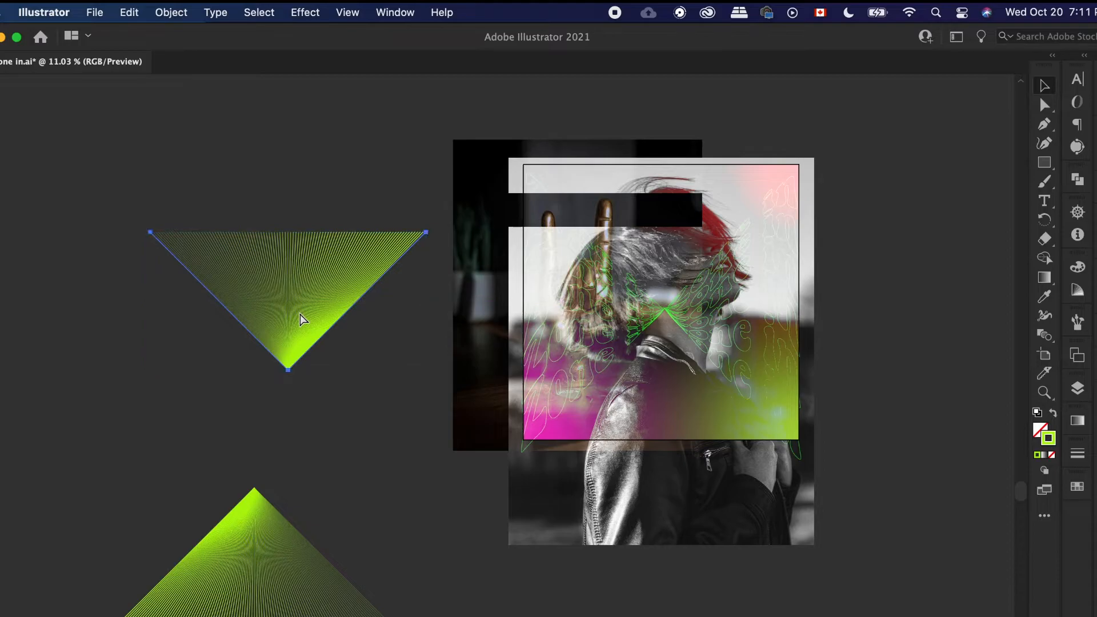
key("super+z")
left_click(294, 555, "shift")
right_click(293, 554)
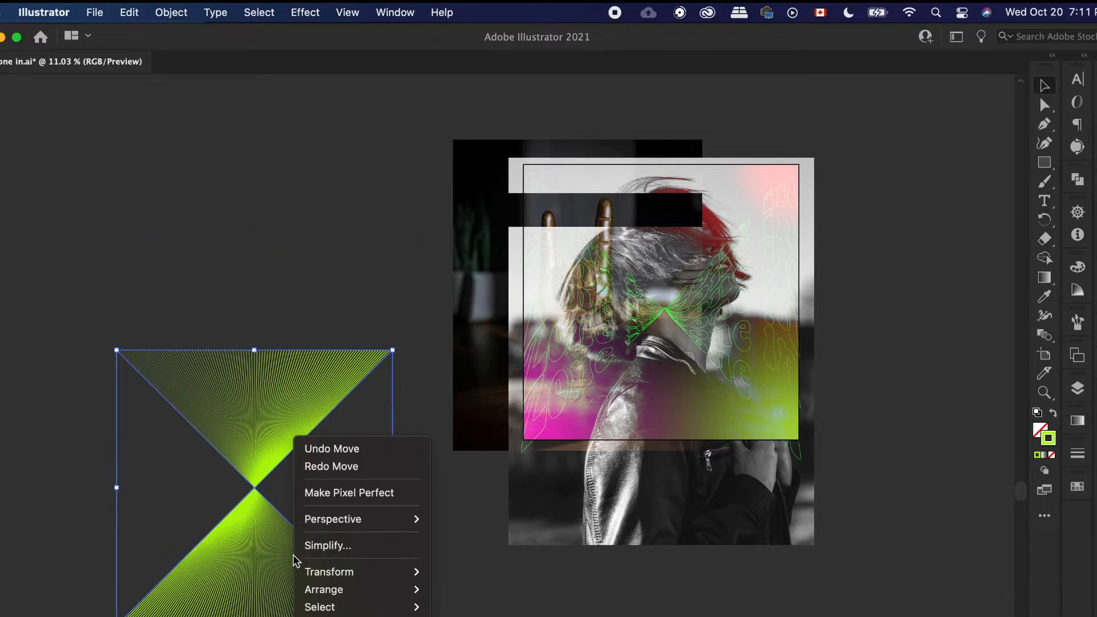
left_click(126, 481)
left_click(41, 509)
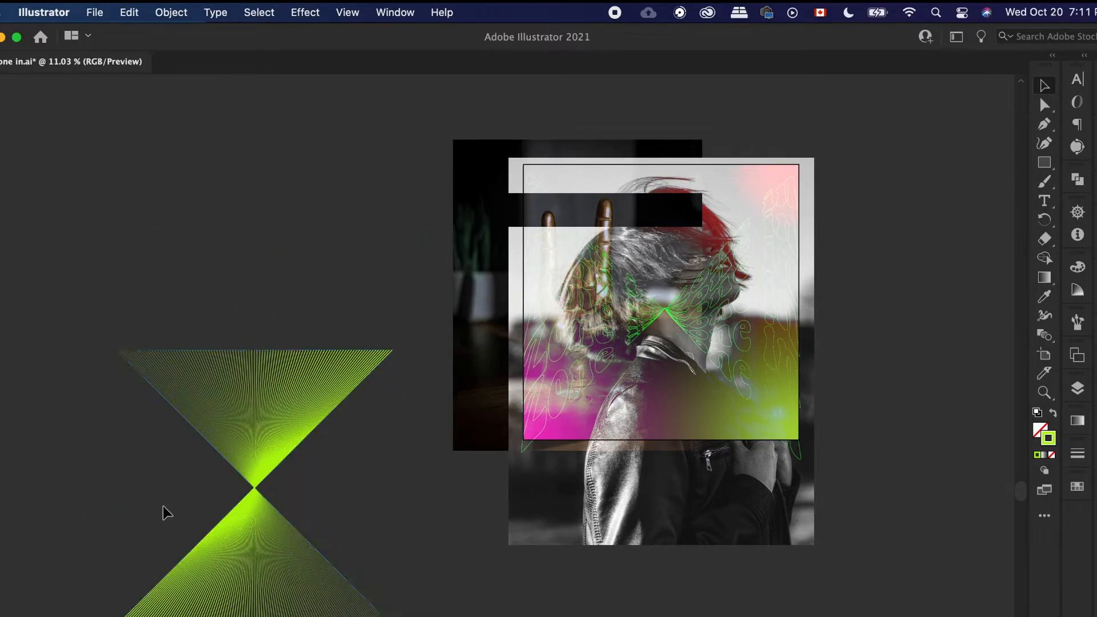
Step: Group the two green triangular line blends that meet at their tips
scroll(163, 506, "up", 3)
scroll(411, 421, "up", 4)
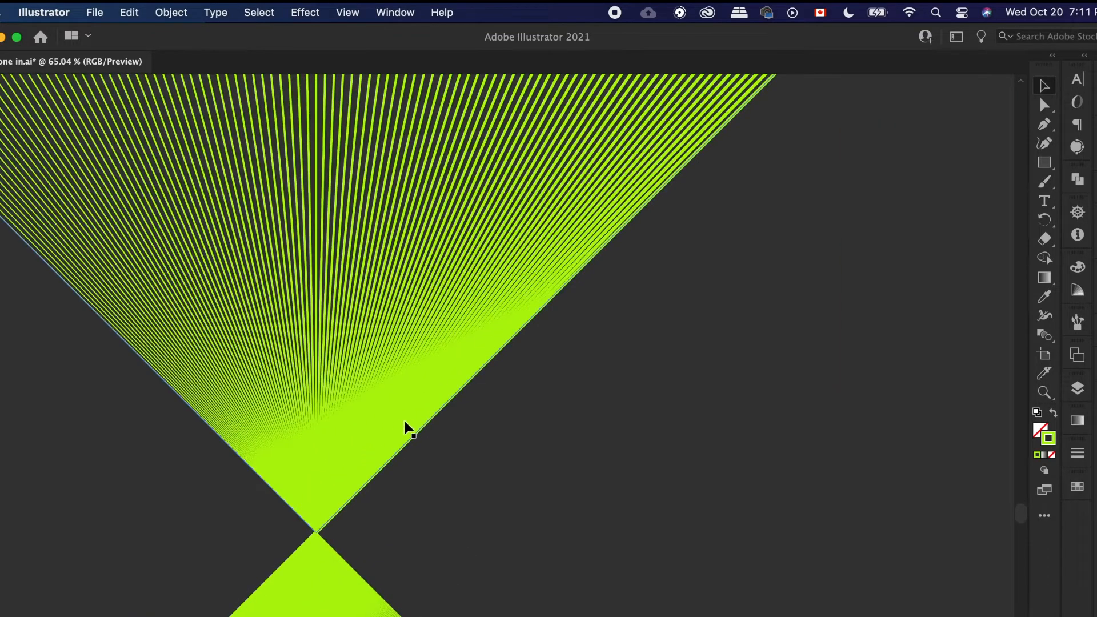
left_click(394, 419)
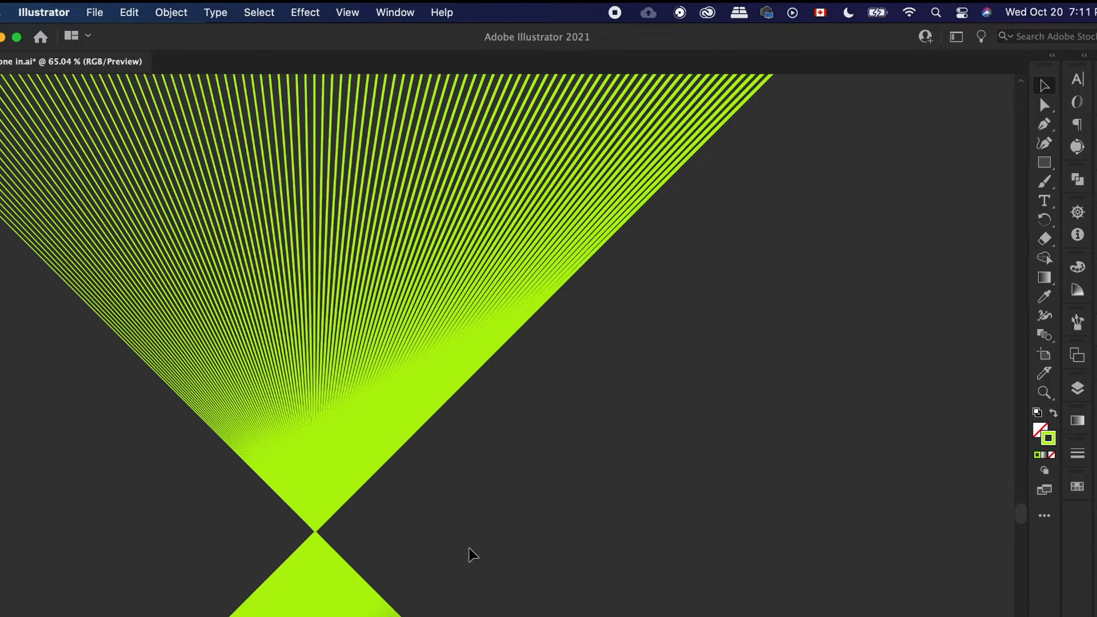
scroll(468, 553, "down", 3)
scroll(474, 544, "down", 8)
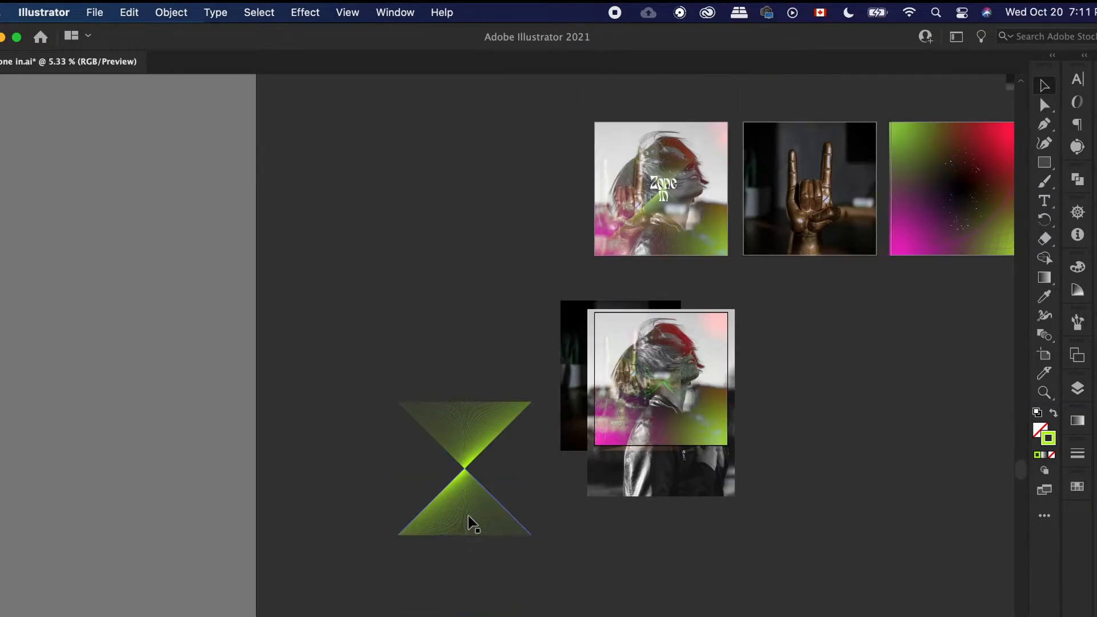
left_click_drag(445, 342, 456, 609)
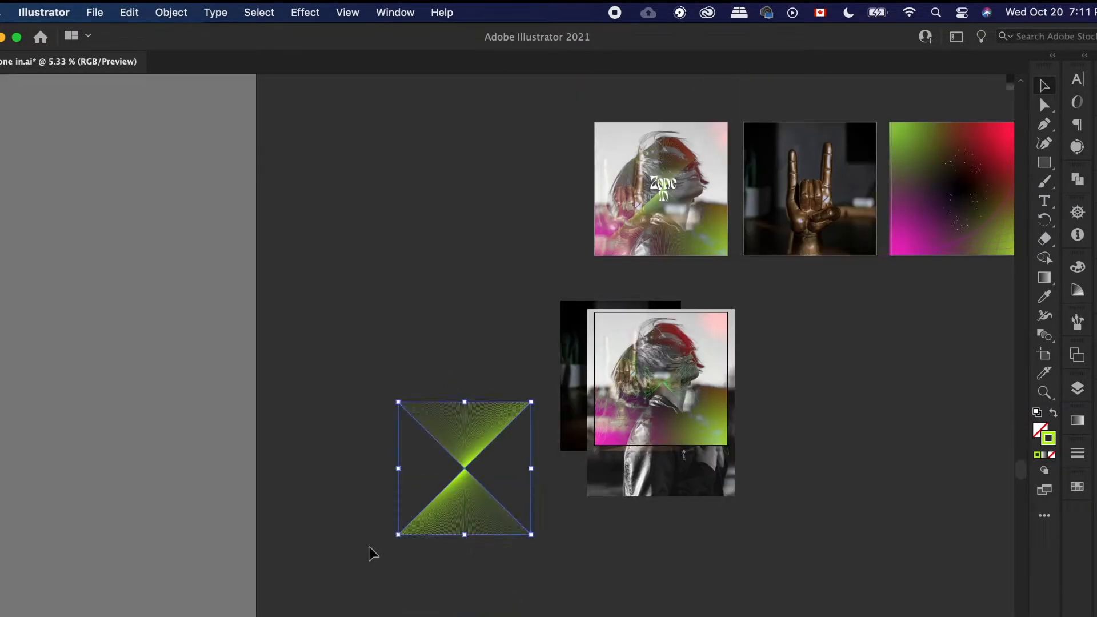
left_click(185, 9)
mouse_move(217, 520)
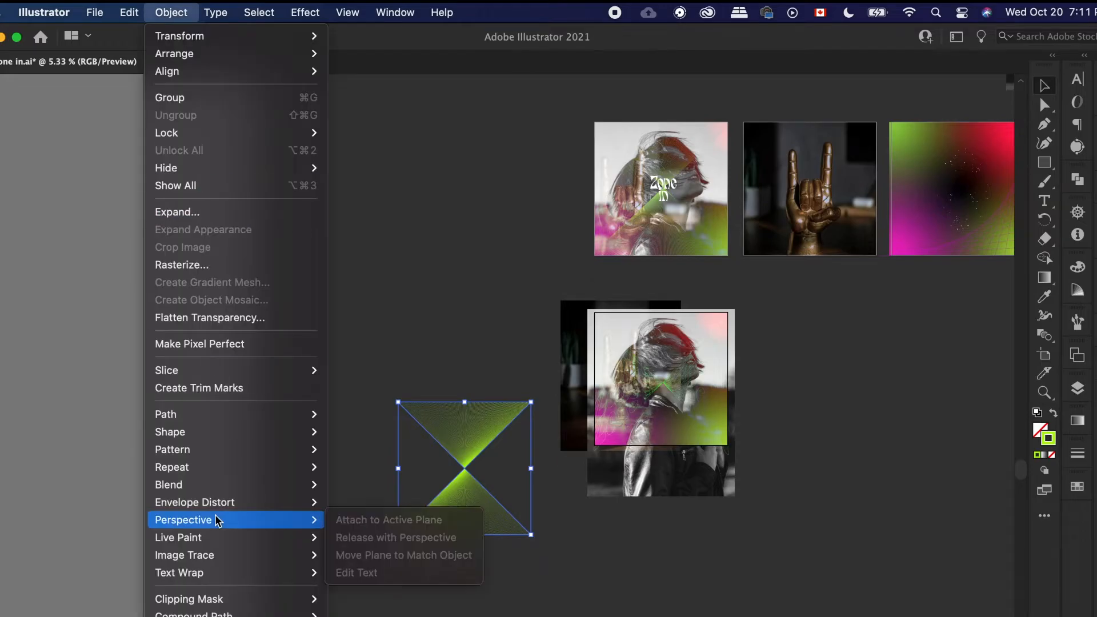
left_click(214, 96)
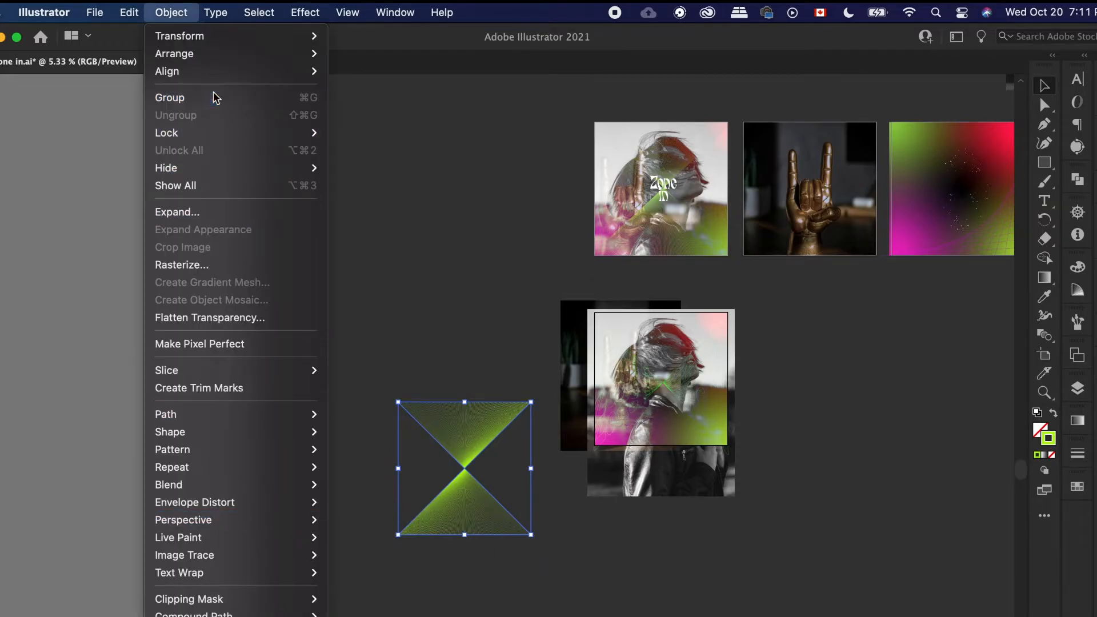
Step: Move the grouped green line blends onto the lower artboard, over the portrait and gradient
scroll(489, 526, "up", 1)
scroll(489, 524, "up", 3)
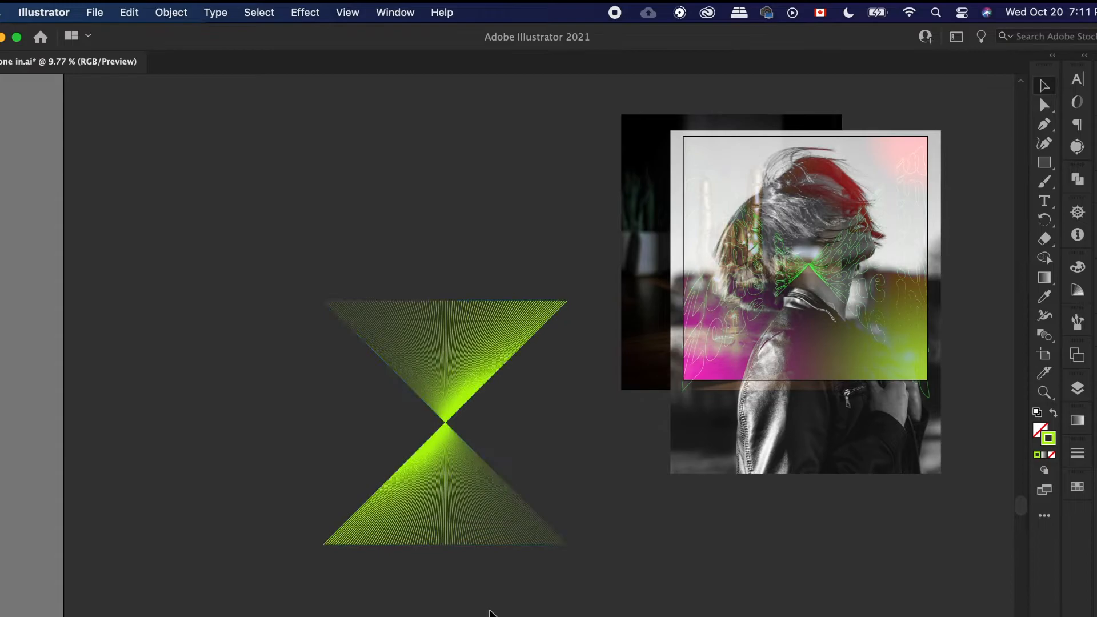
left_click_drag(481, 514, 858, 389)
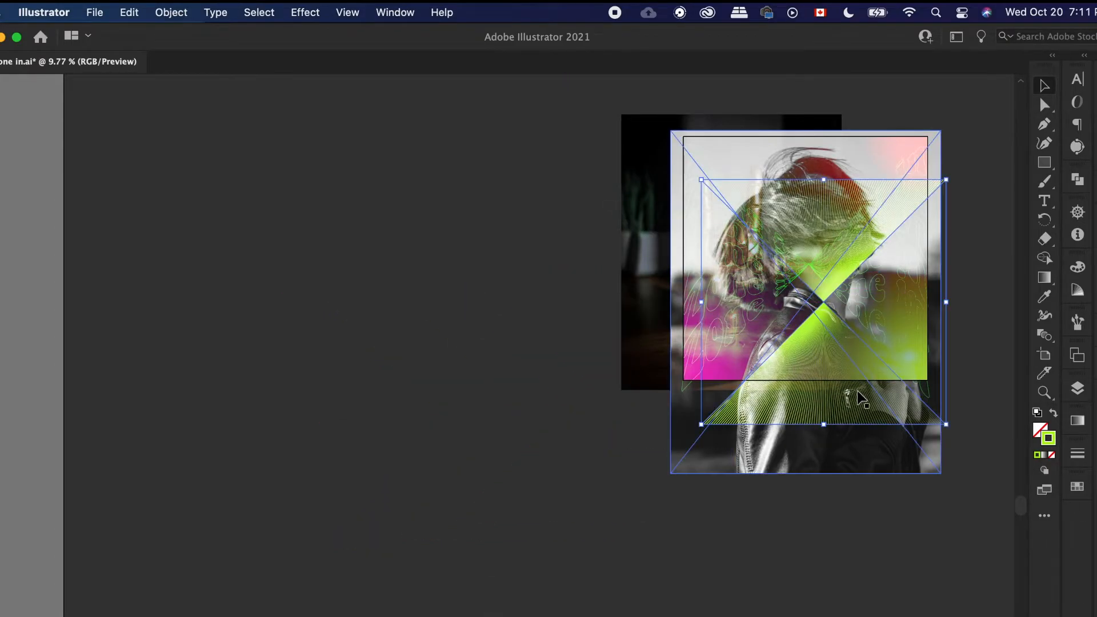
scroll(857, 397, "up", 3)
scroll(855, 408, "up", 2)
scroll(746, 453, "up", 1)
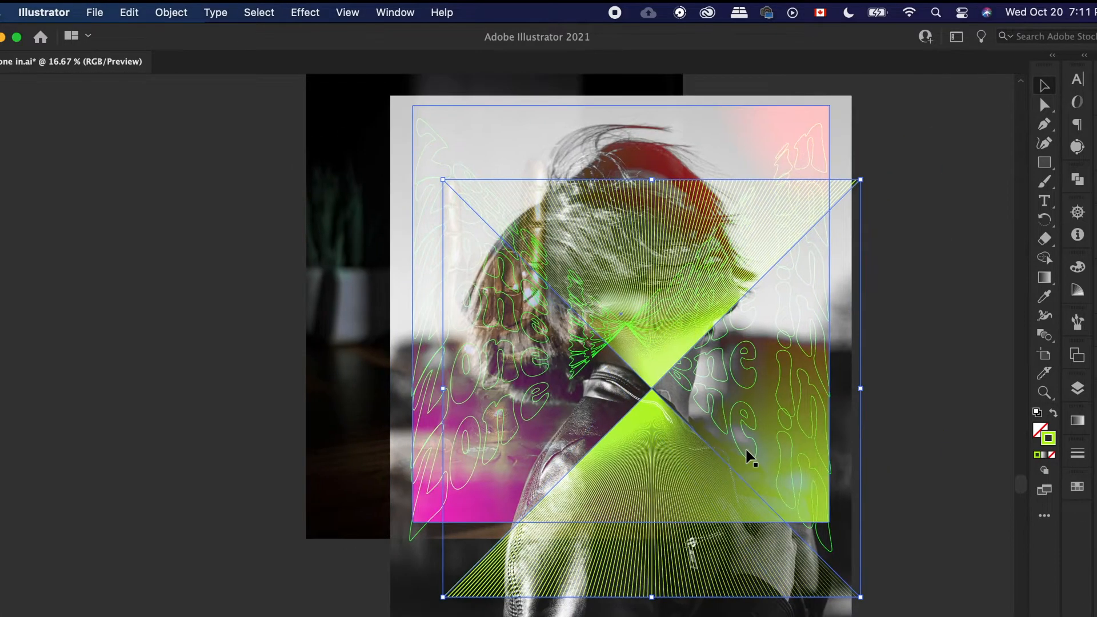
Step: Align the green blend group exactly with the edges of the lower artboard and deselect it
left_click_drag(668, 463, 667, 451)
key("super+z")
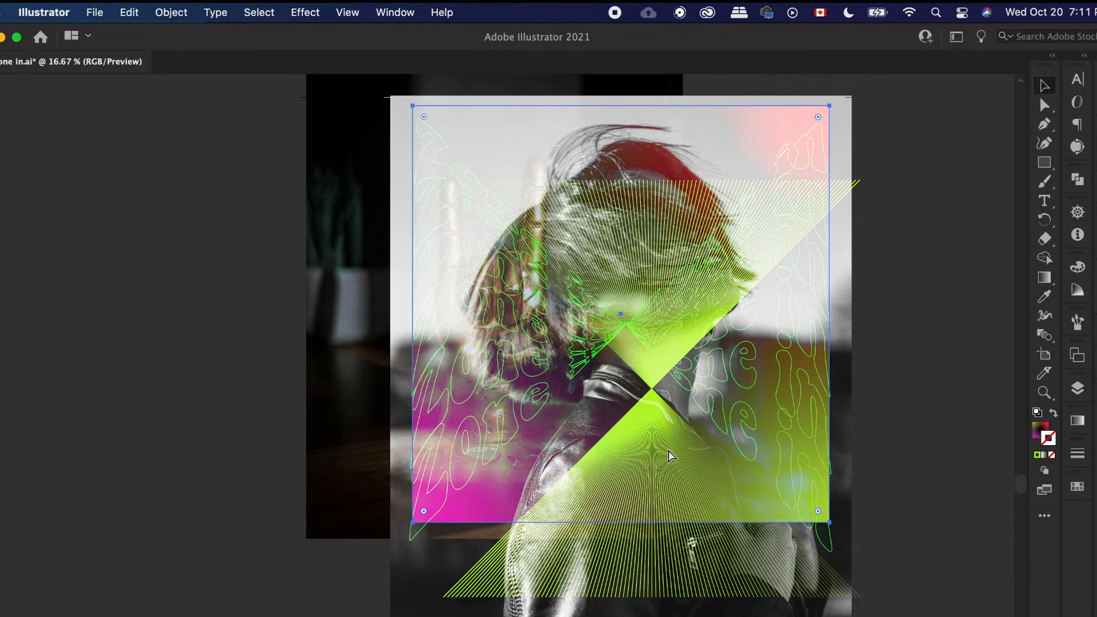
left_click(301, 348)
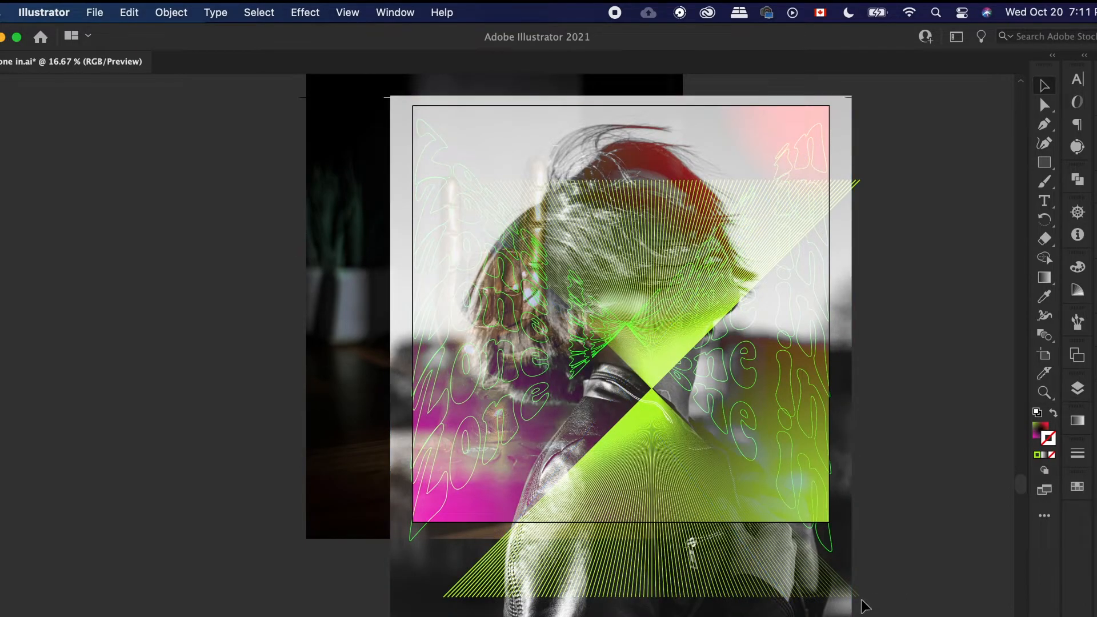
mouse_move(847, 575)
left_mouse_down()
mouse_move(826, 521)
mouse_move(830, 529)
left_mouse_up()
left_click(913, 461)
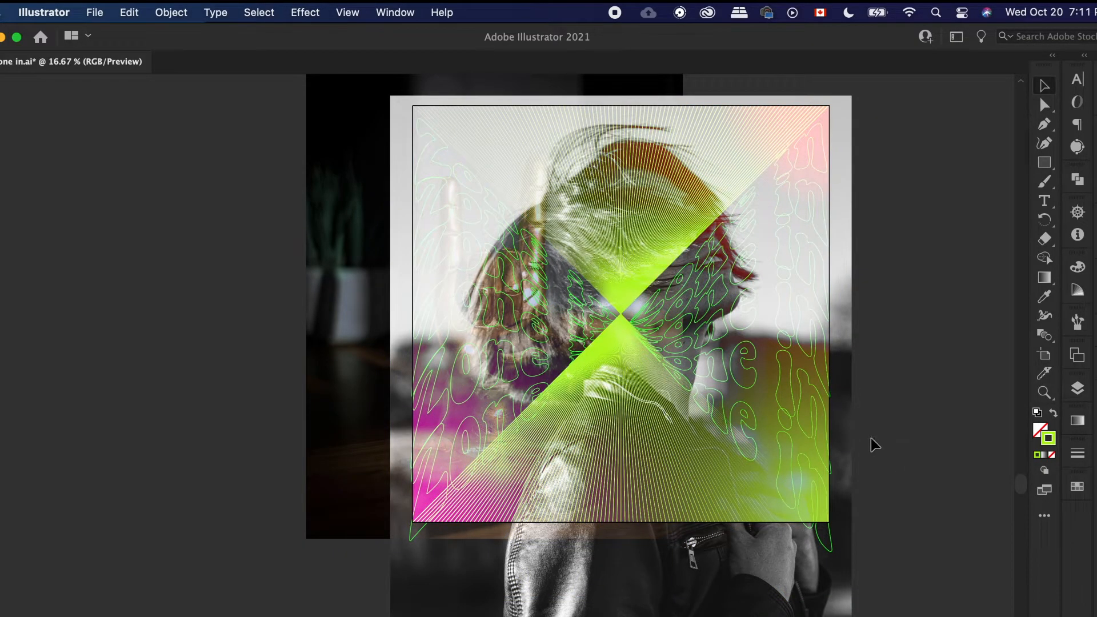
Step: Turn on Trim View and compare the lower composition with the original cover above it
scroll(871, 437, "down", 3)
left_click(350, 12)
left_click(348, 110)
scroll(321, 476, "up", 3)
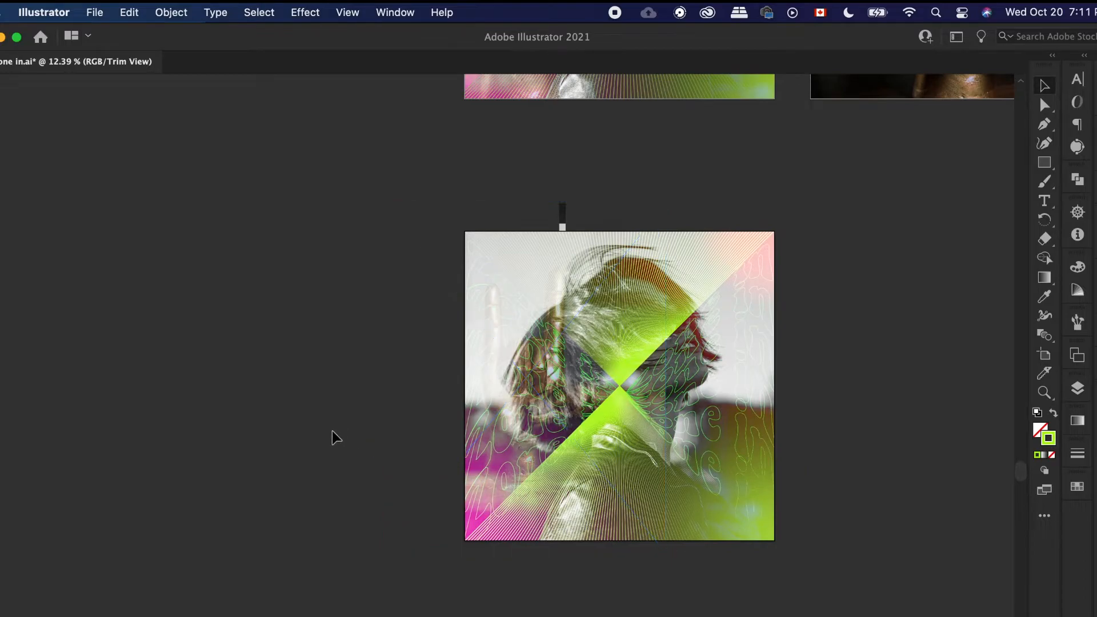
scroll(334, 437, "down", 3)
scroll(334, 436, "up", 2)
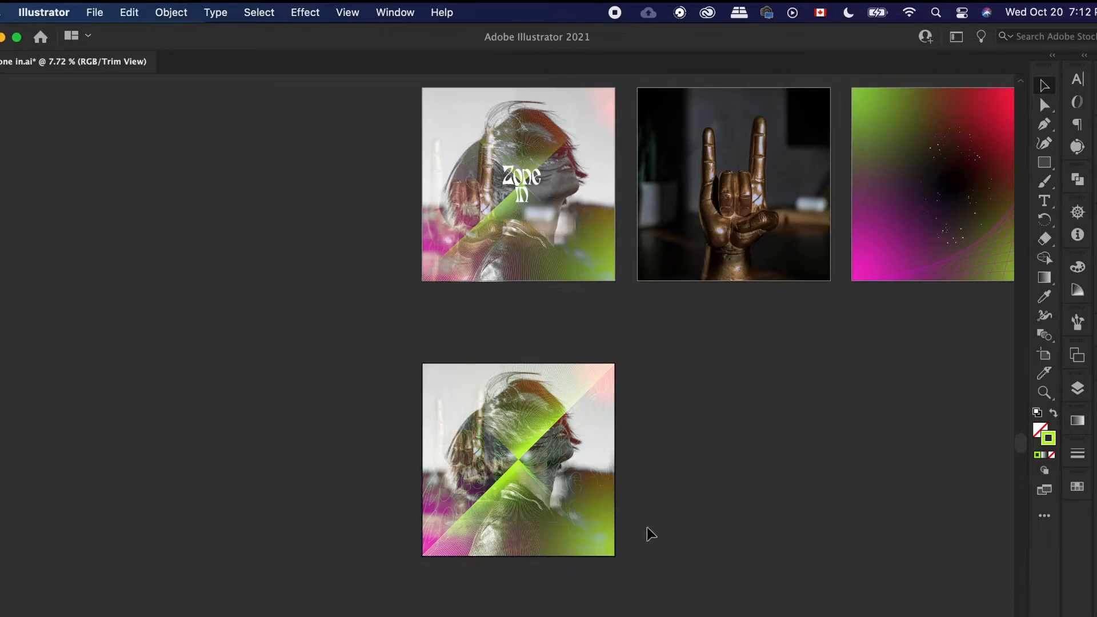
Step: Select the portrait photo on the lower artboard, scale it up slightly from its upper corner and deselect it
scroll(647, 534, "up", 2)
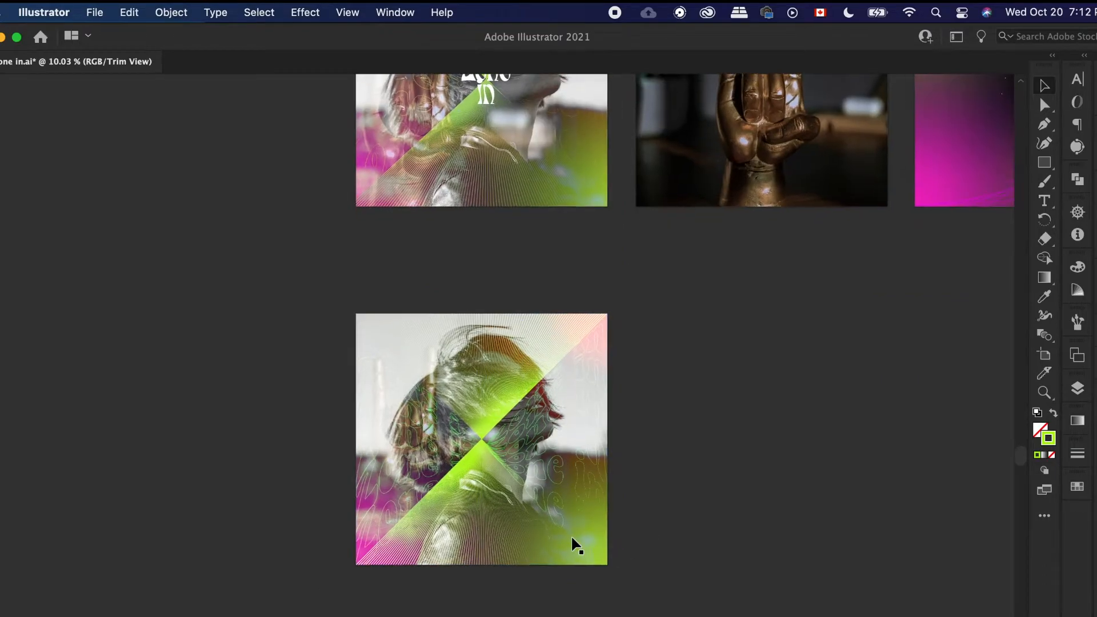
left_click(570, 489)
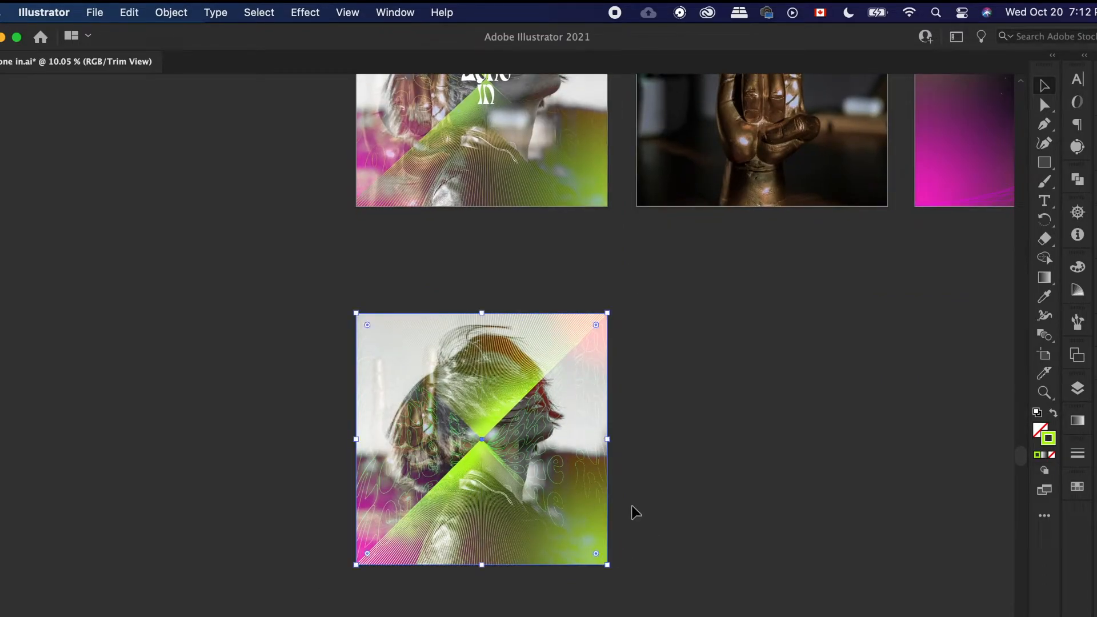
left_click(301, 386)
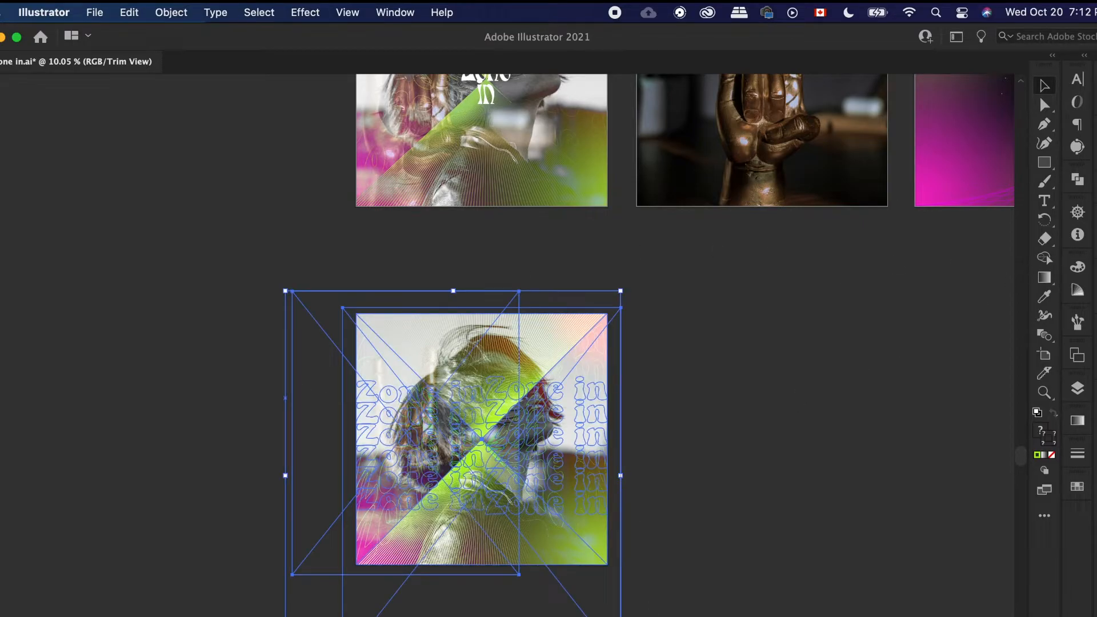
left_click(674, 365)
left_click(576, 411)
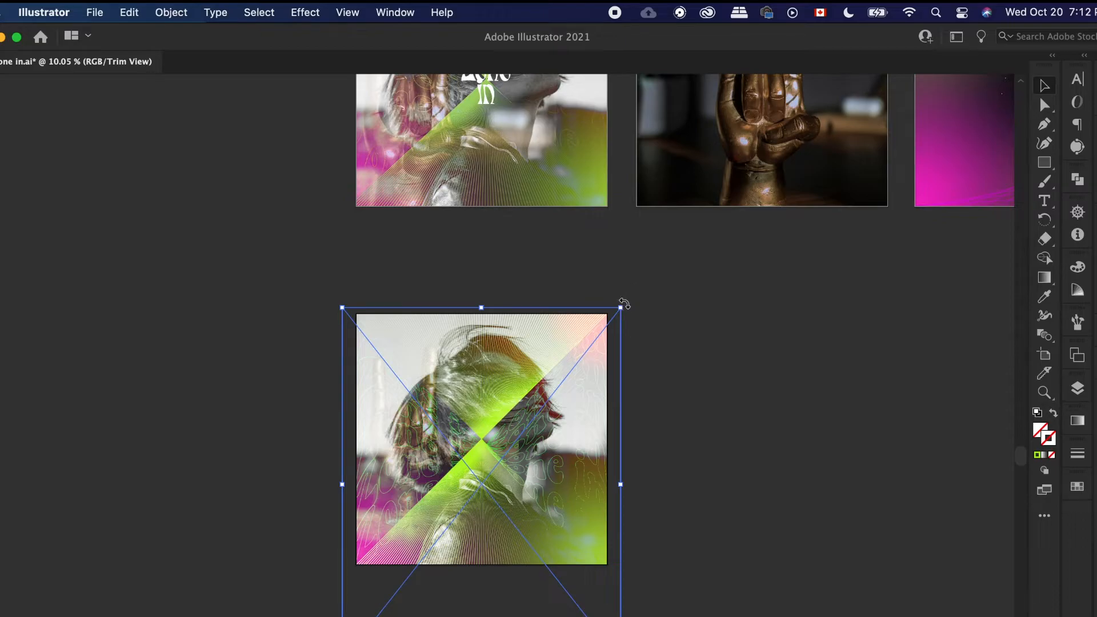
mouse_move(624, 305)
left_mouse_down()
mouse_move(673, 284)
mouse_move(640, 282)
mouse_move(608, 312)
left_mouse_up()
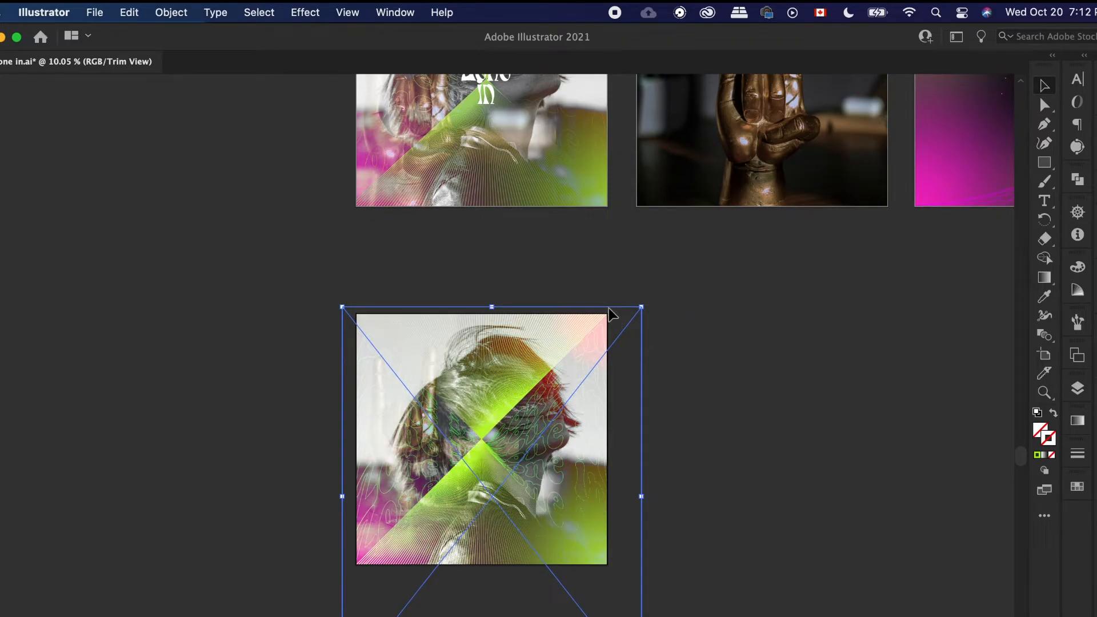
left_click_drag(609, 310, 613, 313)
scroll(610, 311, "up", 5)
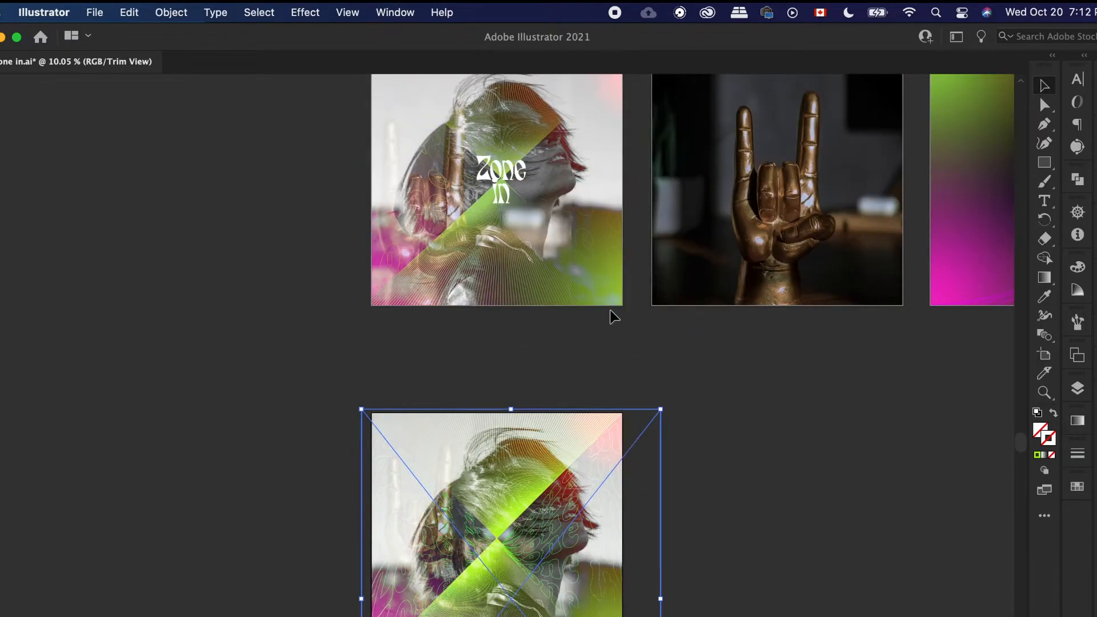
left_click(691, 491)
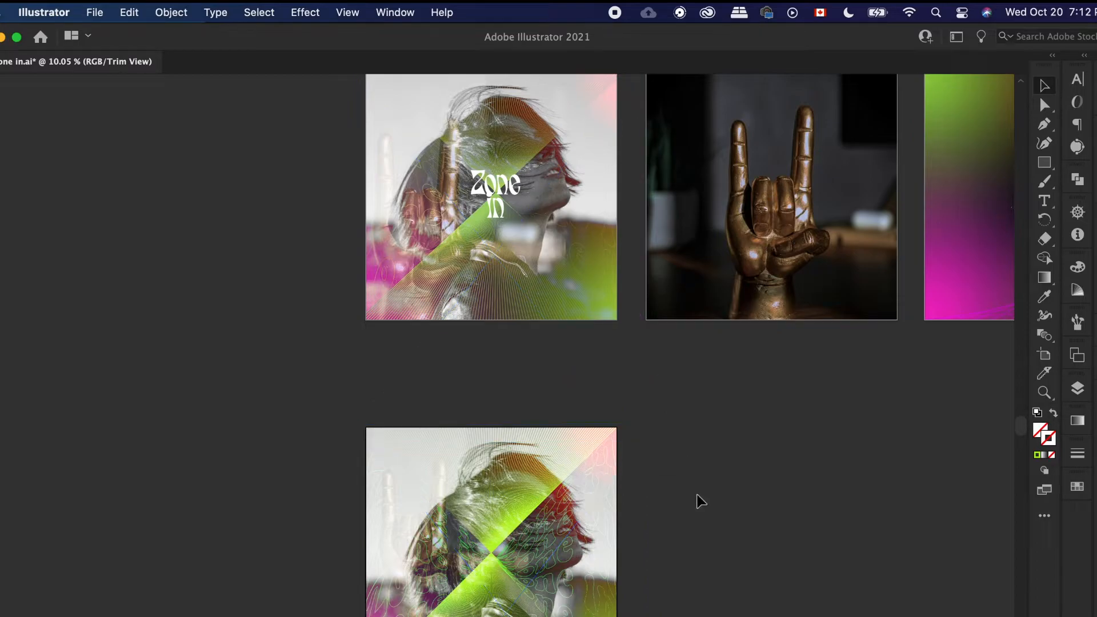
Step: Try to shift the gradient square sideways on the lower artboard, undo the move and deselect it
scroll(691, 510, "down", 2)
scroll(657, 516, "down", 1)
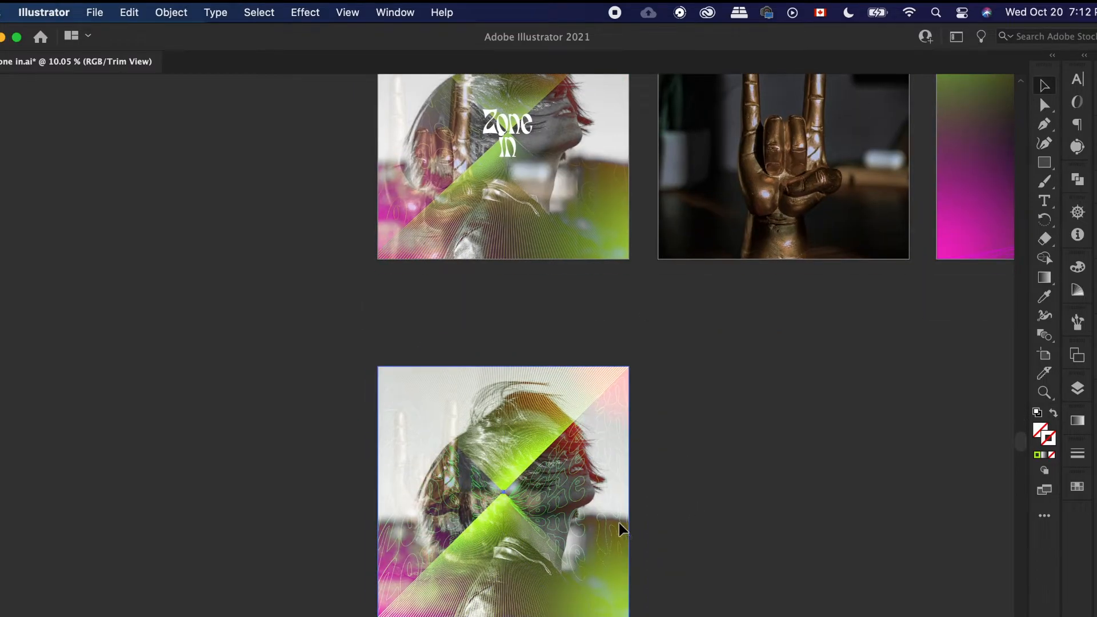
left_click(581, 509)
left_click(703, 448)
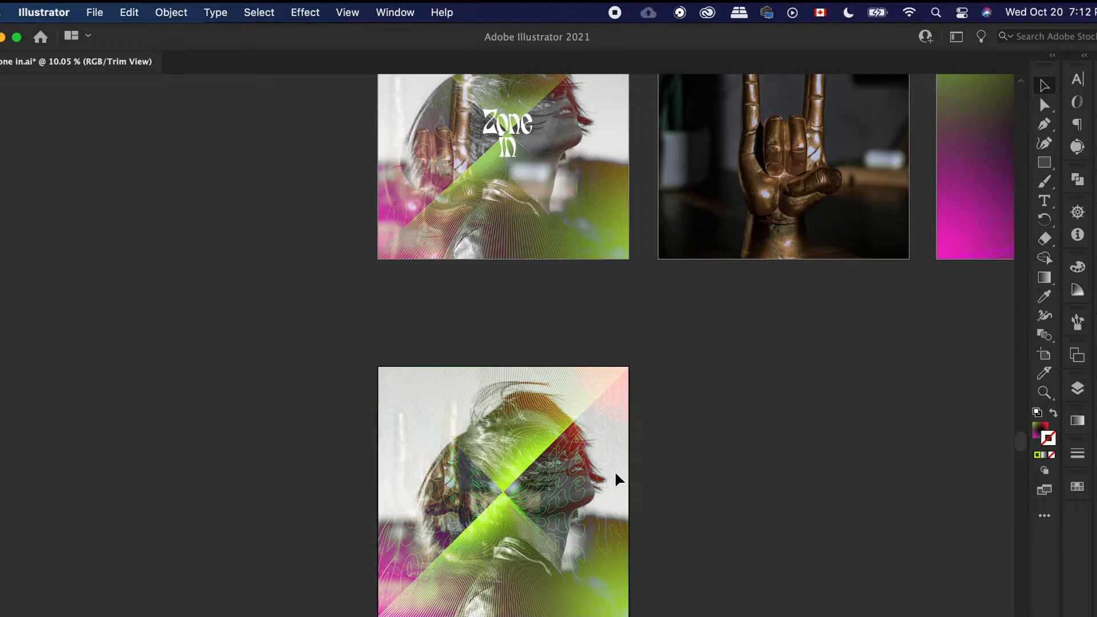
left_click_drag(554, 476, 581, 476)
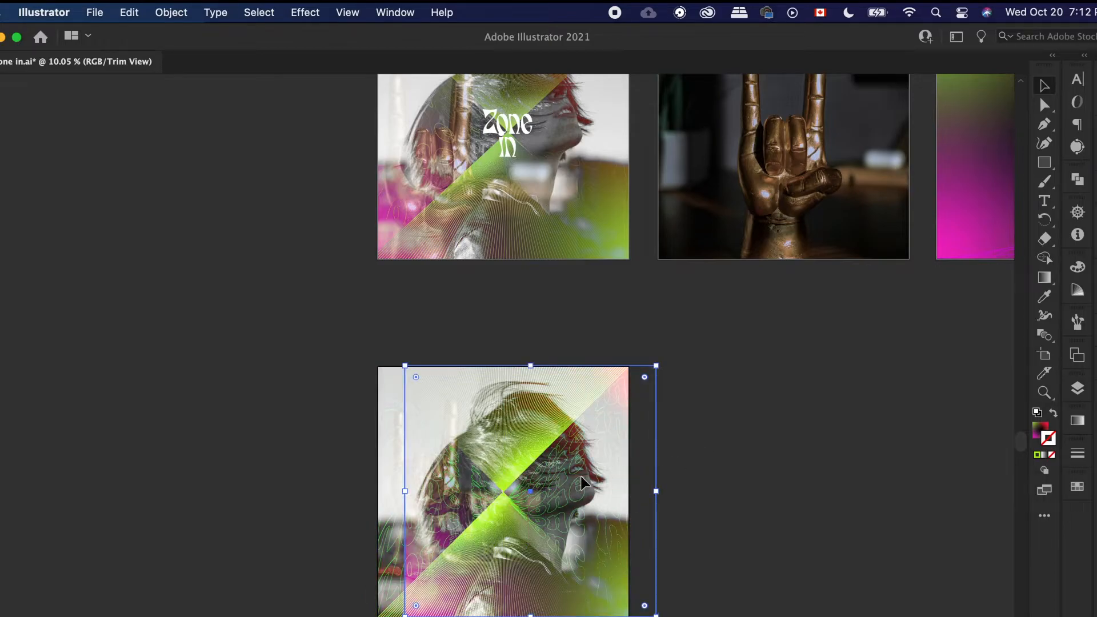
key("super+z")
left_click(678, 480)
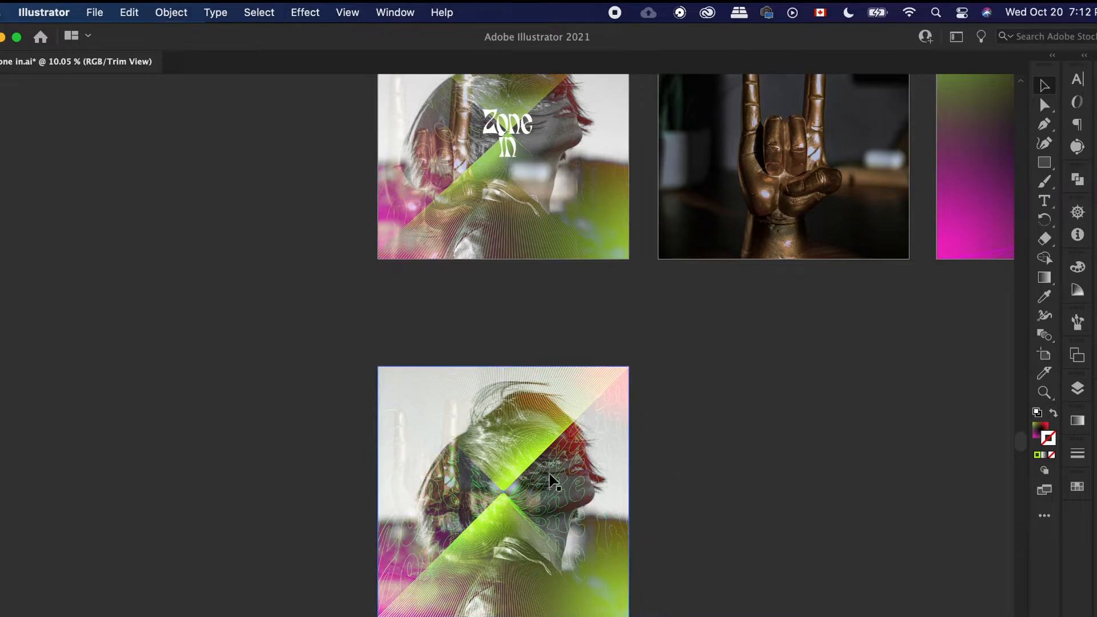
Step: Try selecting the stacked photos and moving layers aside on the lower artboard, then undo both moves
left_click(550, 473)
scroll(531, 491, "down", 2)
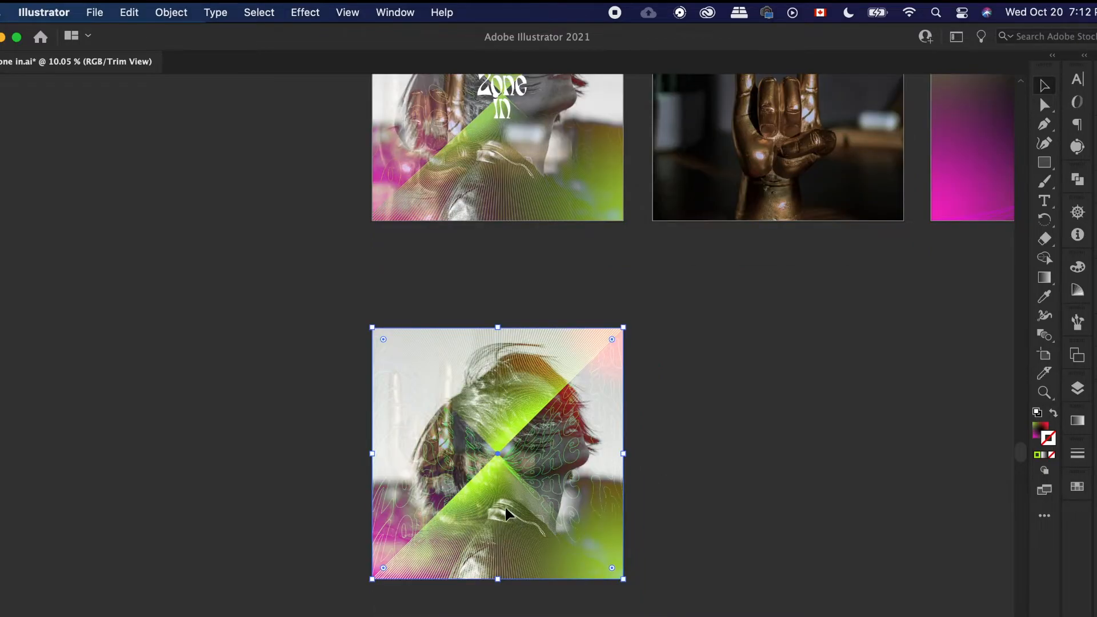
left_click(815, 462)
left_click(526, 375)
left_click(402, 319)
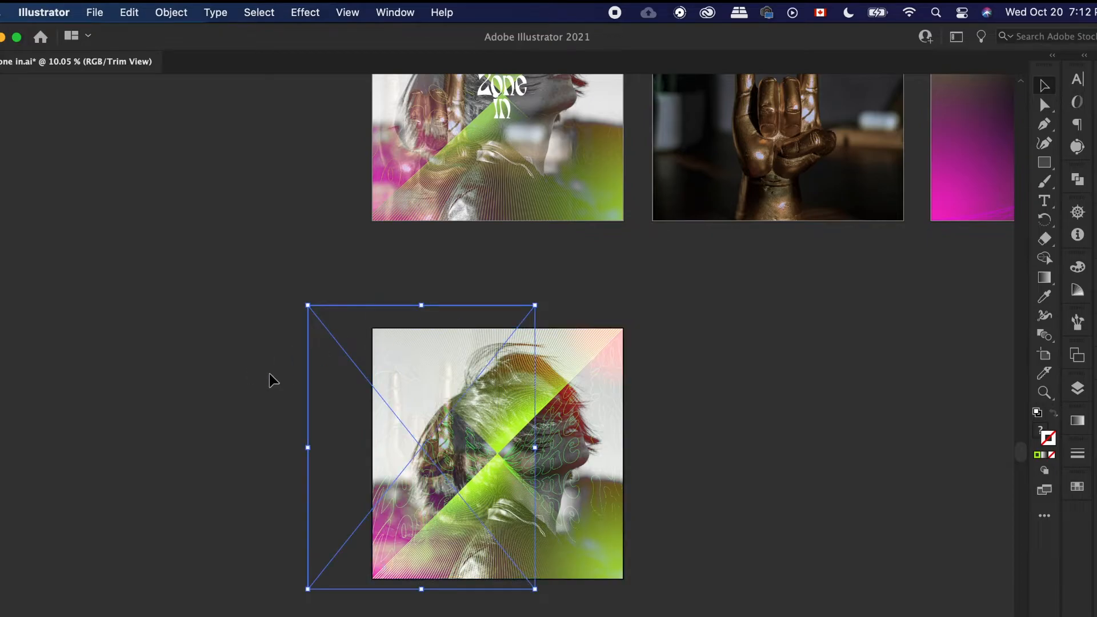
left_click(493, 541)
mouse_move(534, 568)
left_mouse_down()
mouse_move(623, 568)
mouse_move(578, 609)
left_mouse_up()
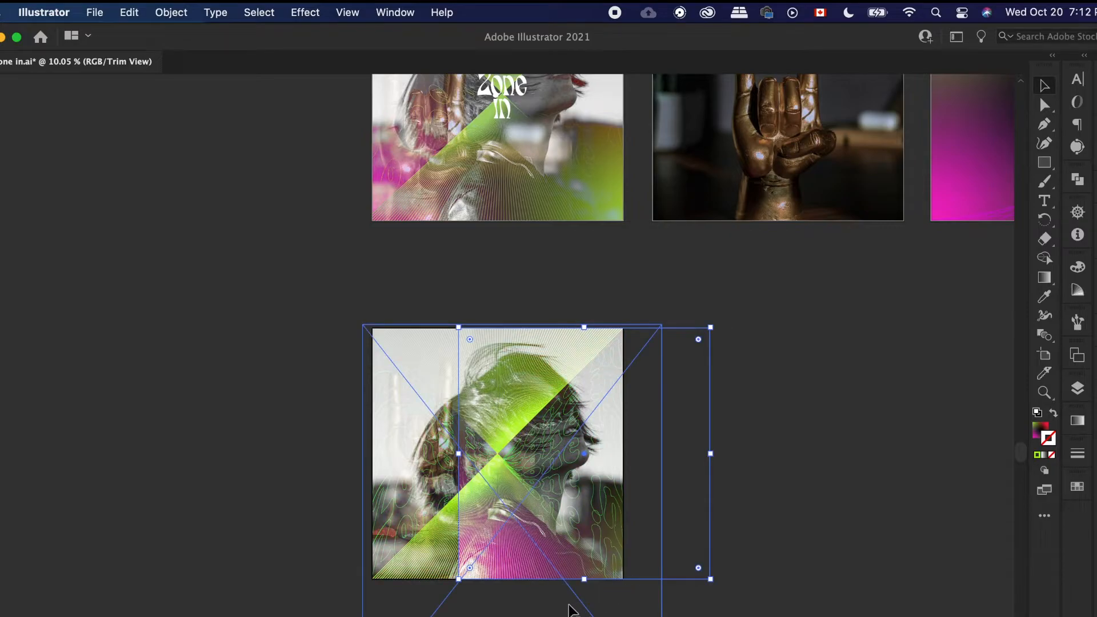
left_click(409, 568)
left_click_drag(405, 570, 323, 180)
key("super+z")
key("super+z")
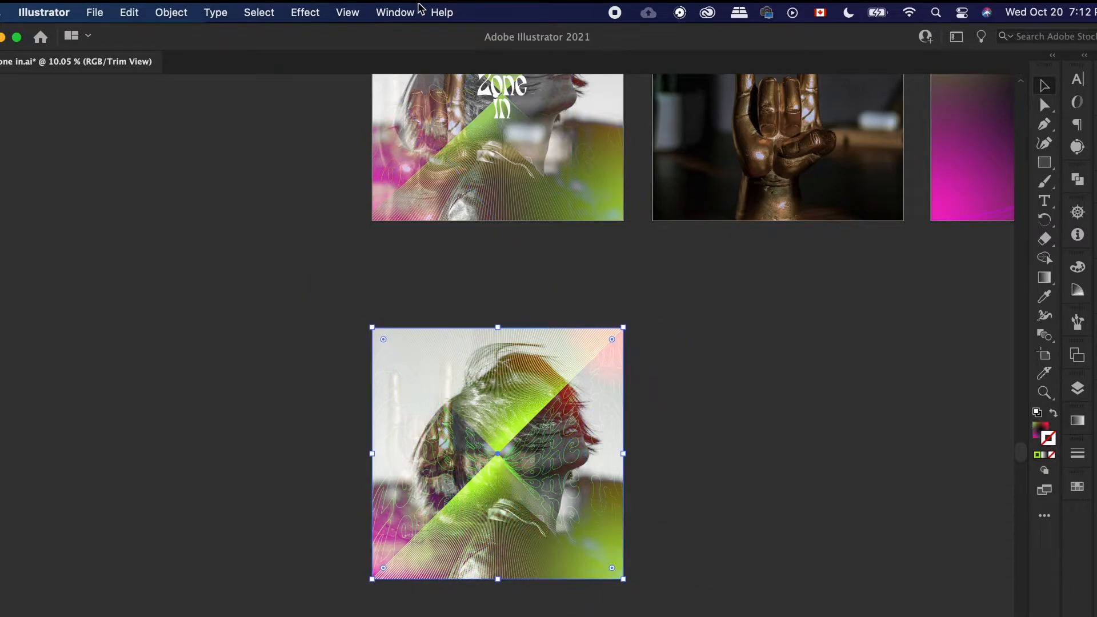
left_click(755, 465)
Step: Add a text area over the centre of the lower composition reading "Zone in", with each word on its own line
scroll(755, 466, "down", 3)
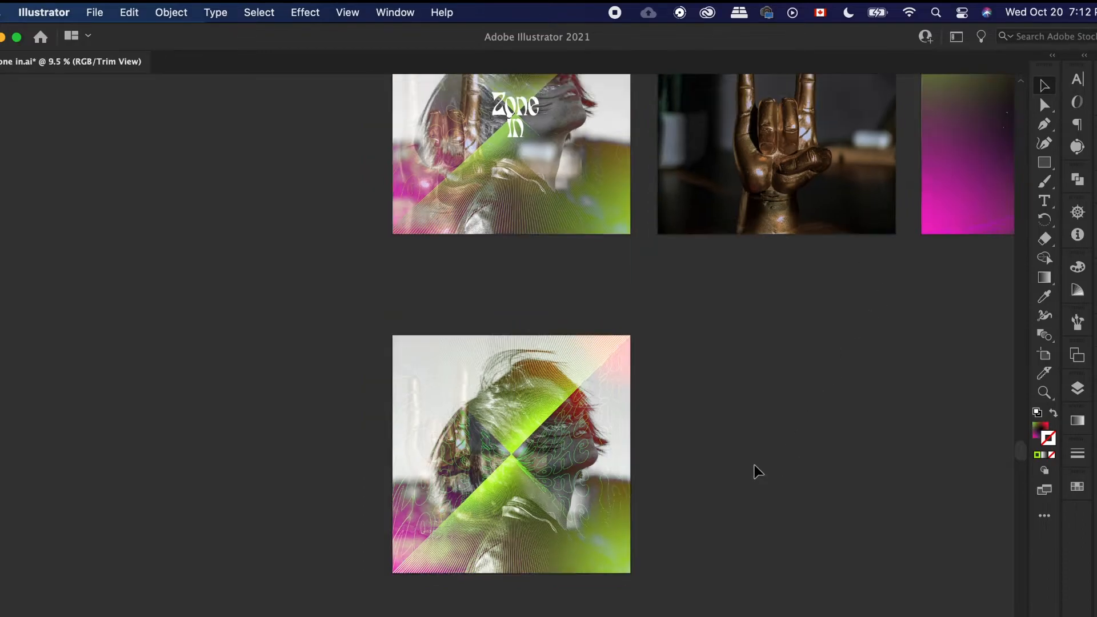
scroll(754, 466, "up", 1)
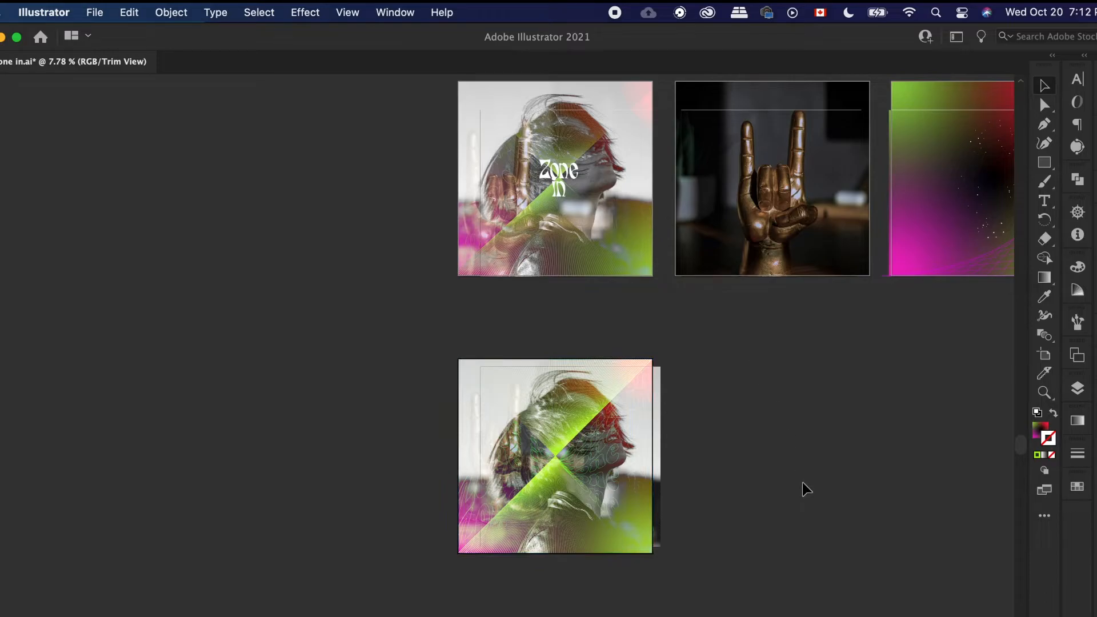
scroll(806, 490, "up", 1)
scroll(806, 490, "down", 1)
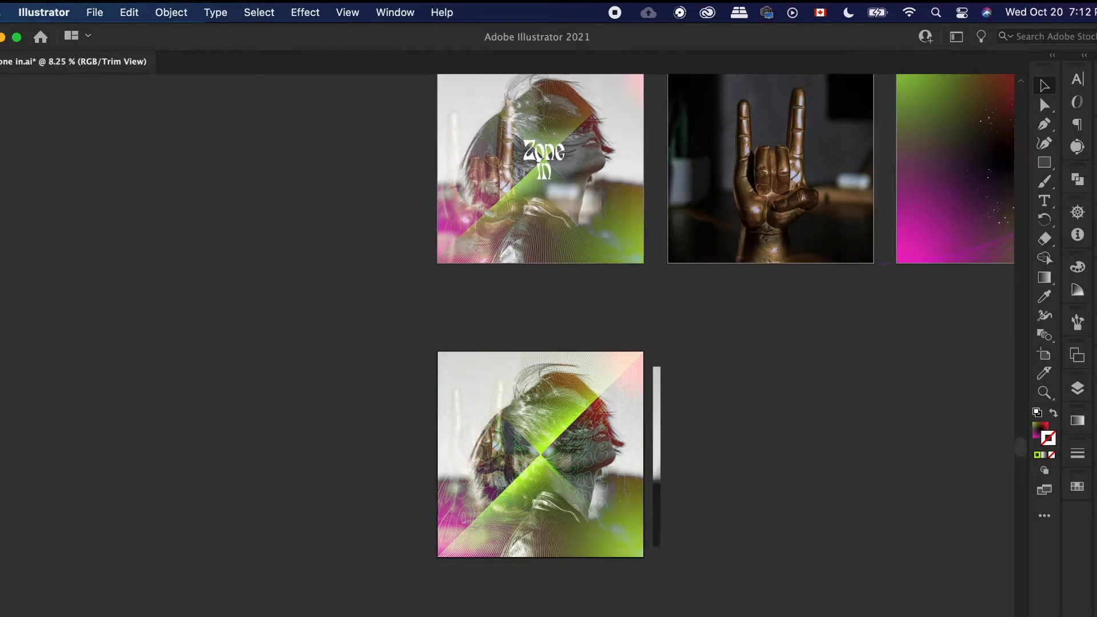
left_click(1045, 205)
scroll(596, 532, "up", 3)
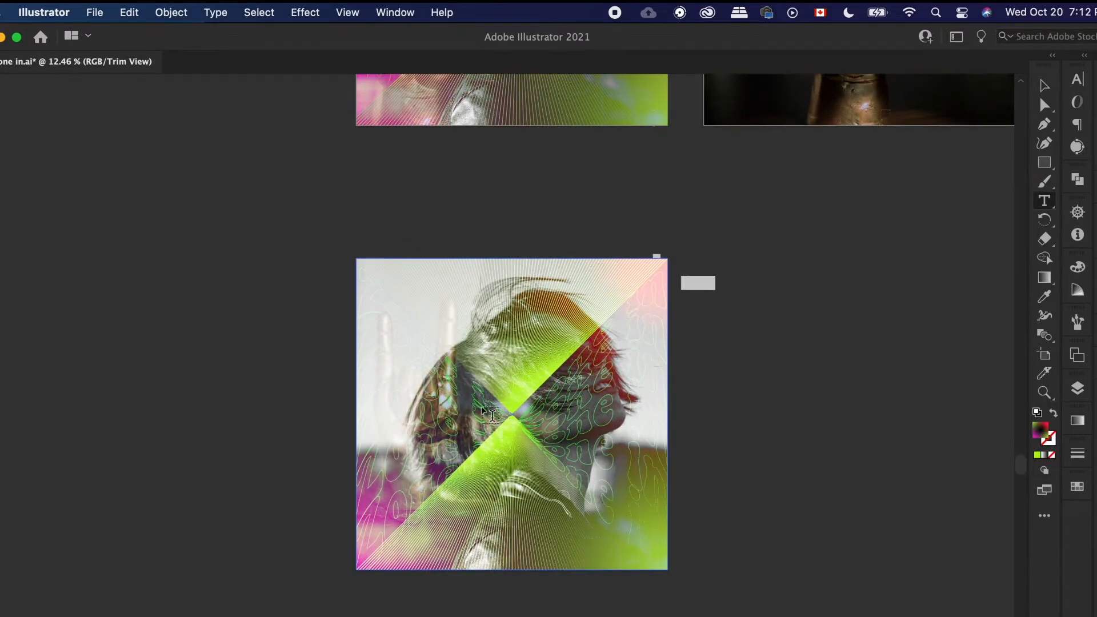
left_click_drag(444, 350, 601, 464)
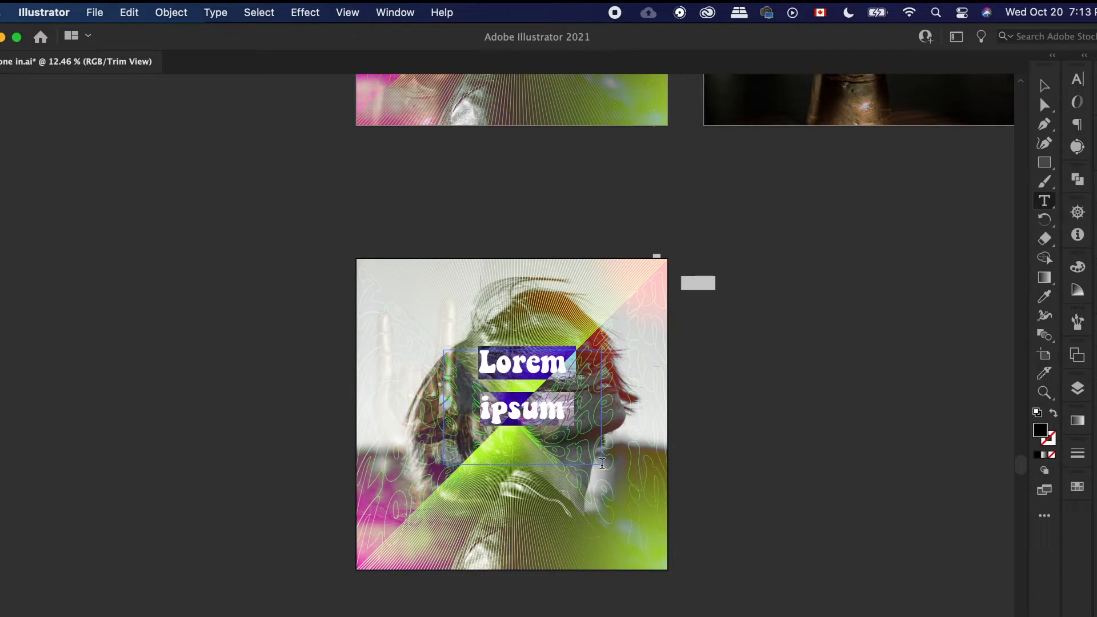
type("zone in")
left_click(542, 360)
key("Return")
Step: Set the whole "Zone in" text in the Molen Surplus font at 300 pt
left_click_drag(537, 414, 469, 343)
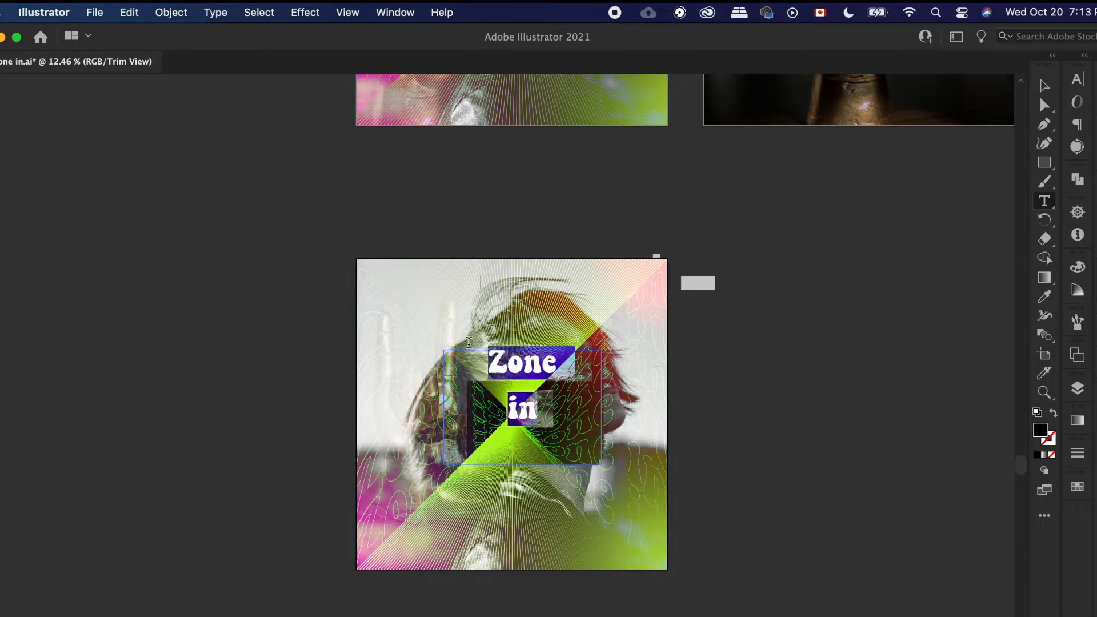
left_click(1077, 79)
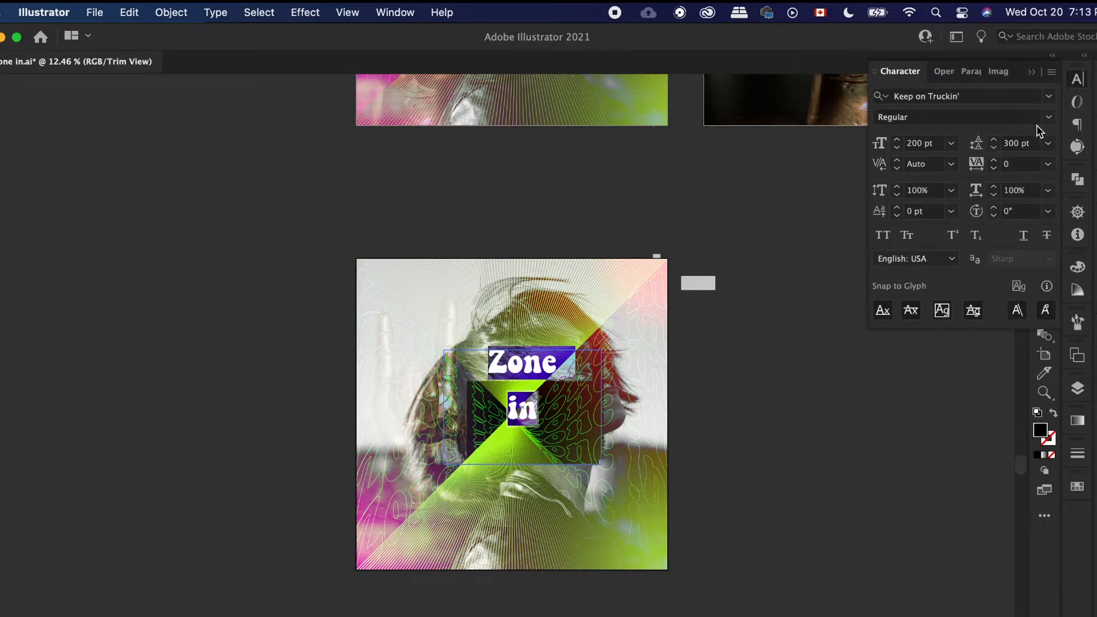
left_click(1010, 93)
type("mo")
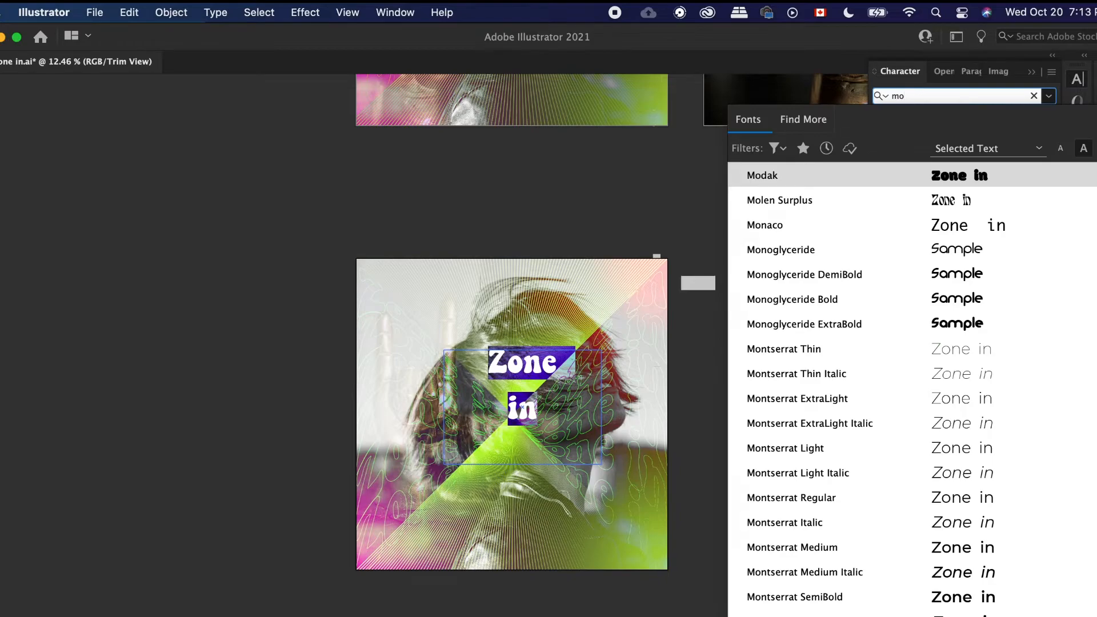
left_click(964, 200)
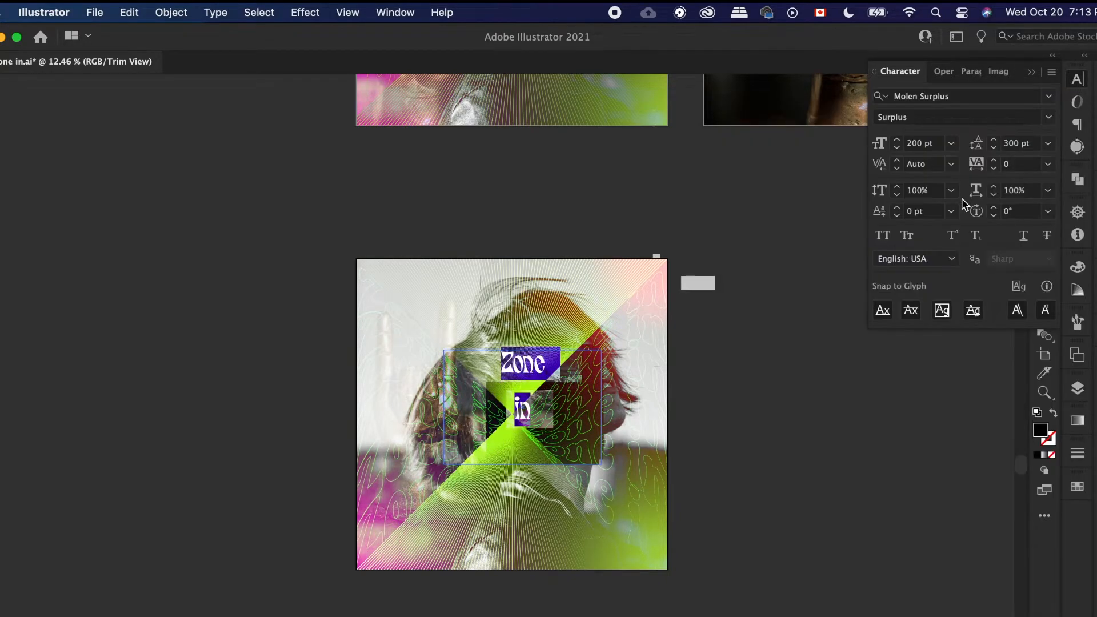
double_click(914, 143)
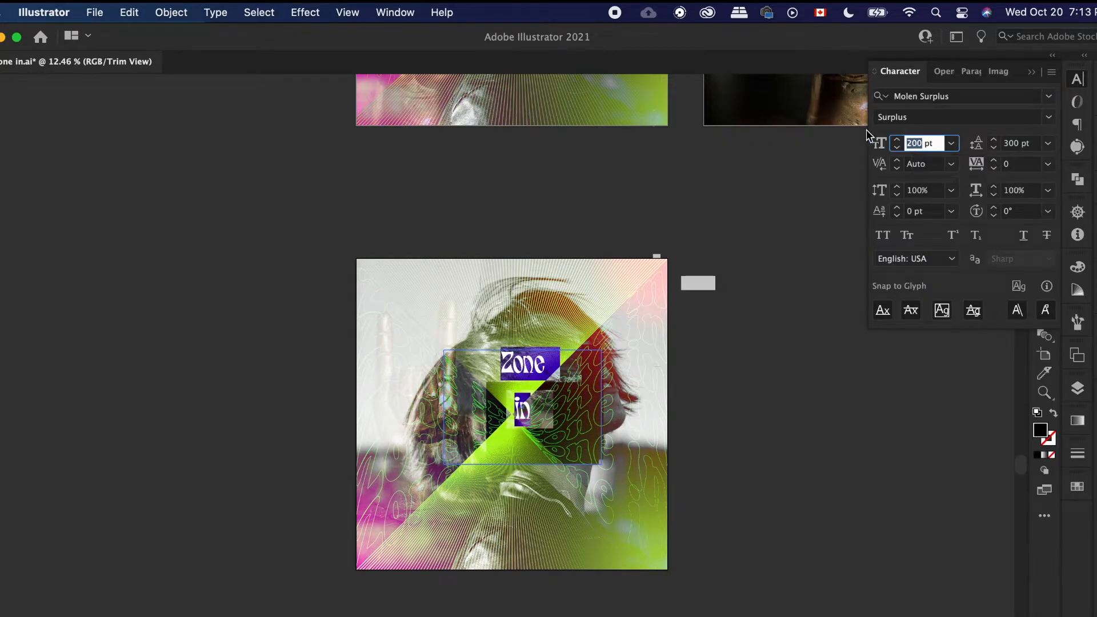
type("3")
key("Return")
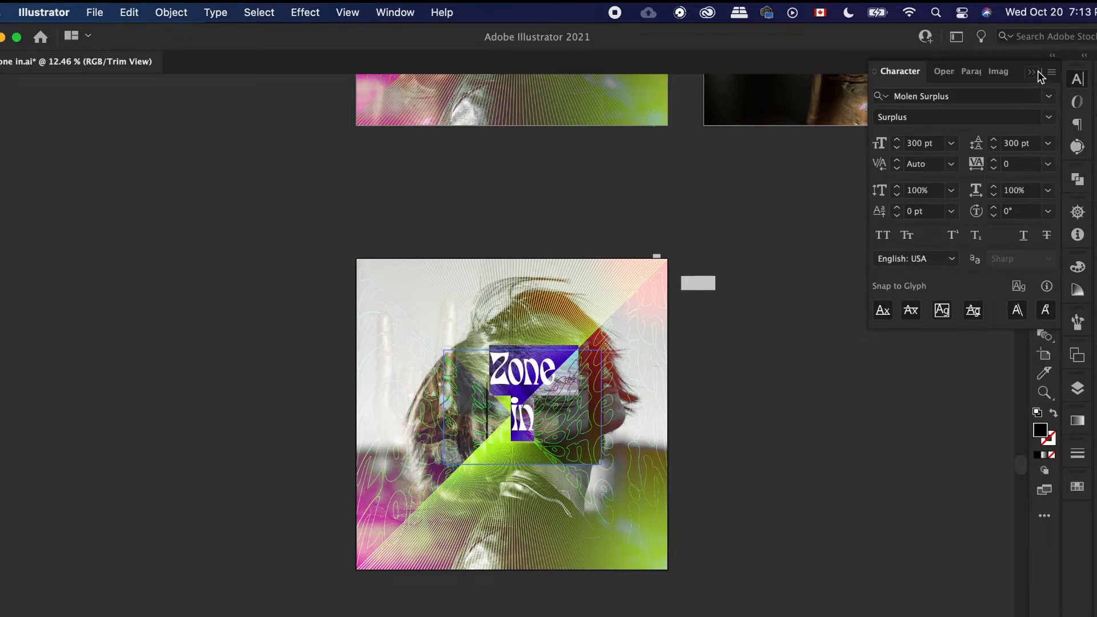
Step: Finish the text editing, move the "Zone in" title down over the meeting point of the green blends and deselect it
key("Escape")
key("Escape")
left_click_drag(534, 388, 533, 411)
left_click(778, 406)
Step: Examine the black title over the lower composition close up and against the original cover
scroll(778, 407, "up", 2)
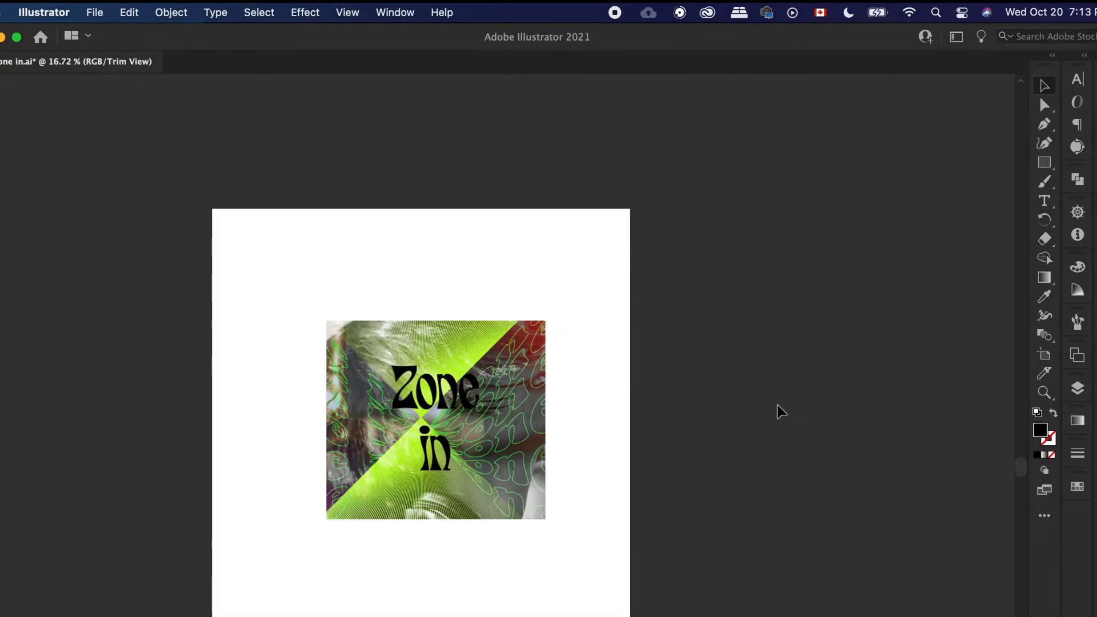
scroll(777, 412, "down", 2)
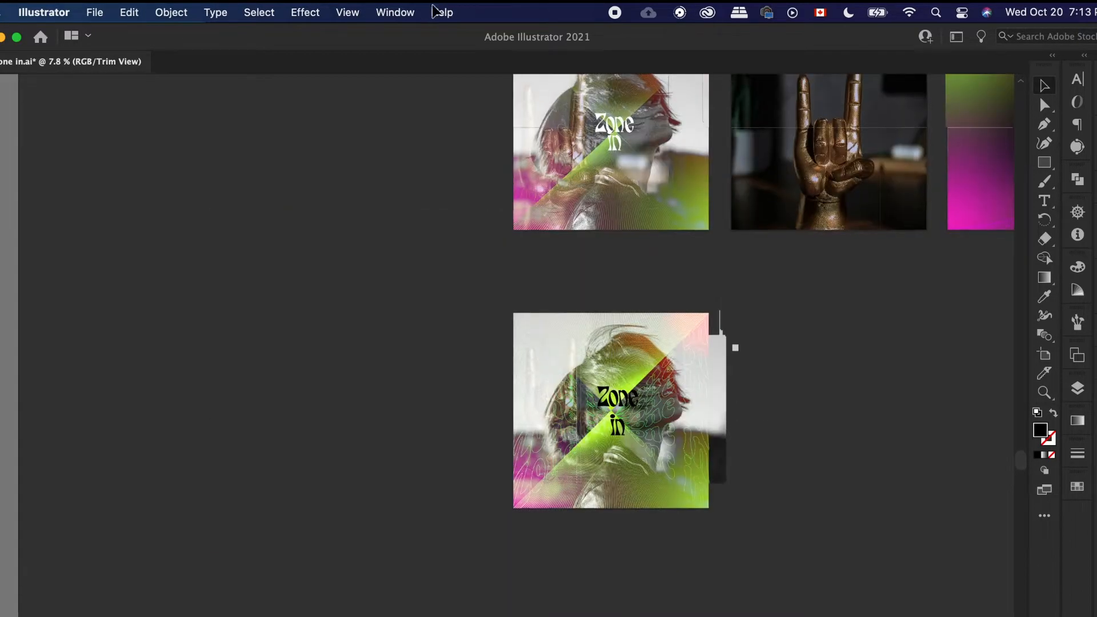
left_click(346, 12)
left_click(223, 333)
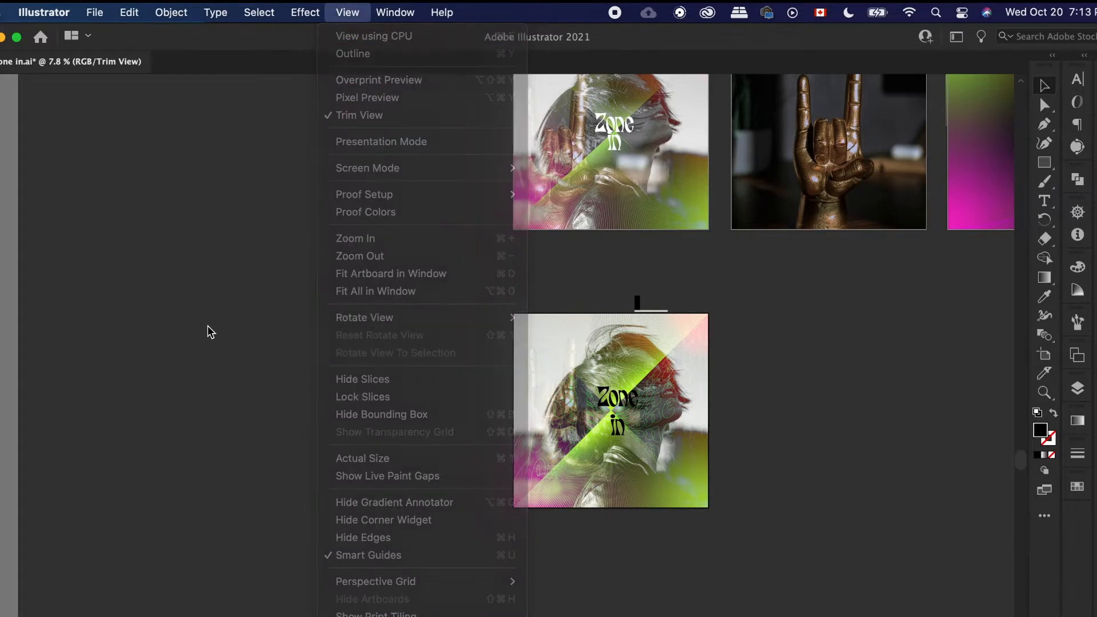
scroll(517, 440, "up", 1)
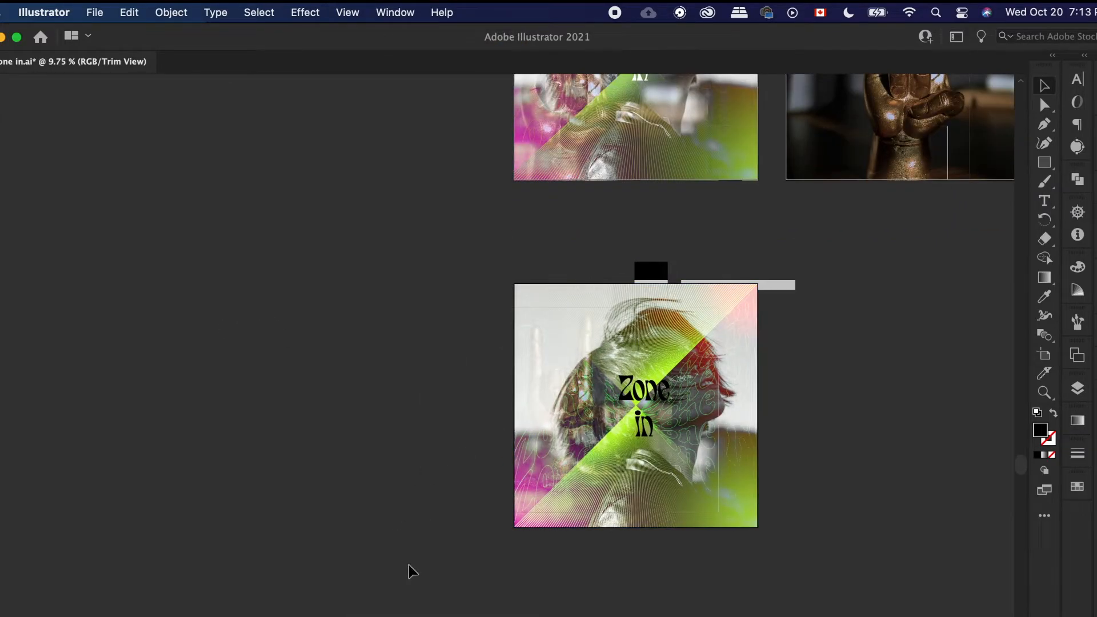
scroll(409, 571, "up", 2)
scroll(852, 342, "right", 2)
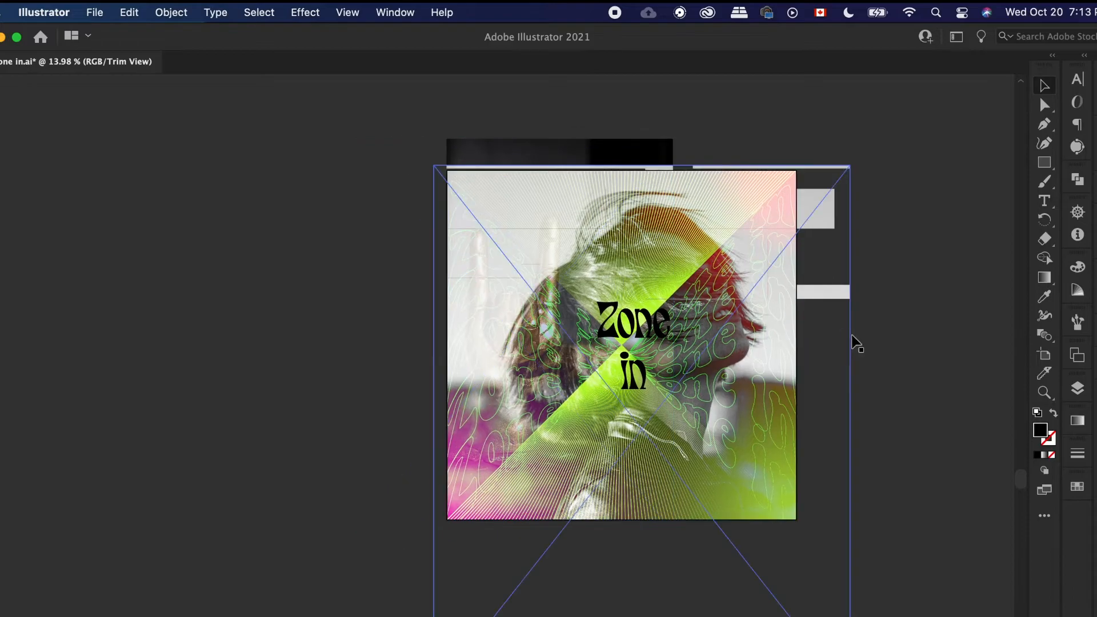
scroll(779, 304, "up", 2)
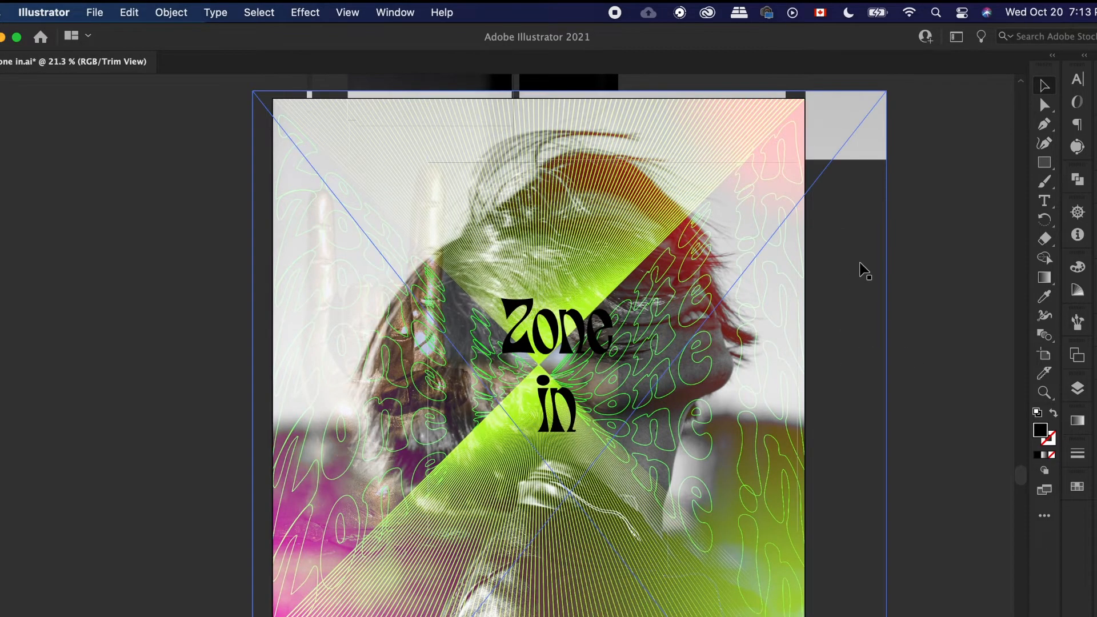
scroll(857, 269, "down", 4)
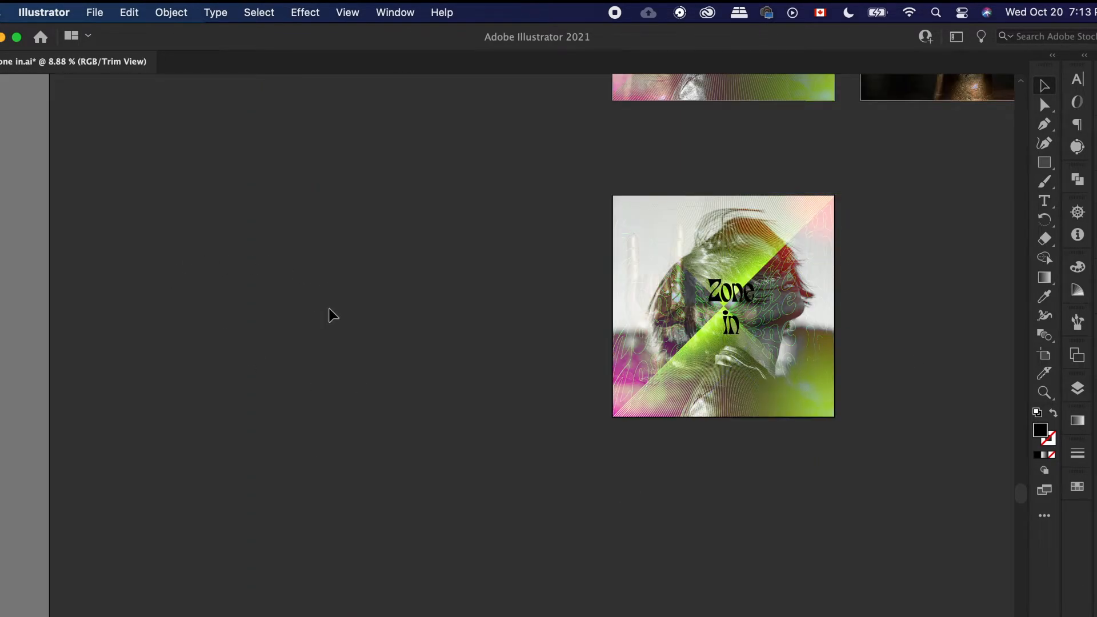
Step: Fill the "Zone in" title on the lower composition with the near-white colour #fefffd
left_click(725, 295)
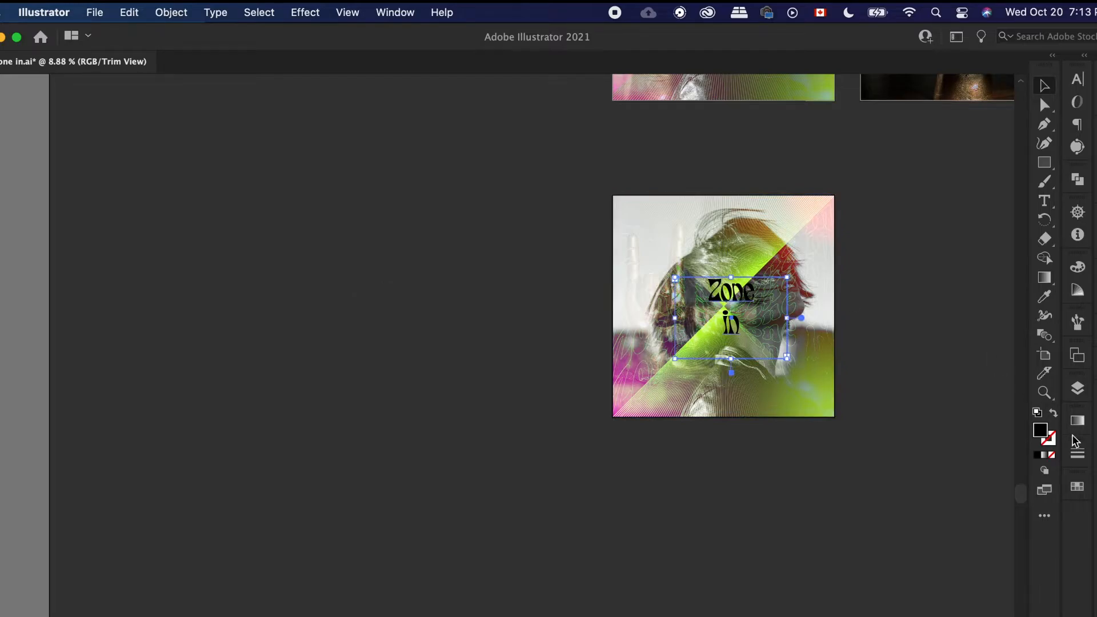
double_click(1040, 431)
type("a3c681")
left_click_drag(759, 224, 695, 186)
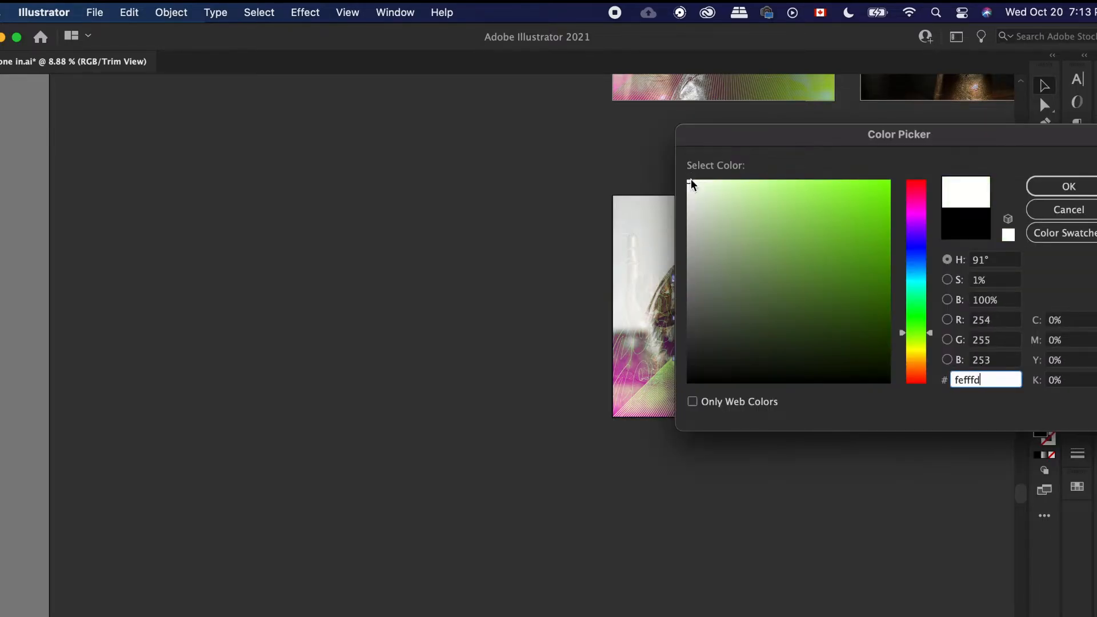
left_click(1067, 186)
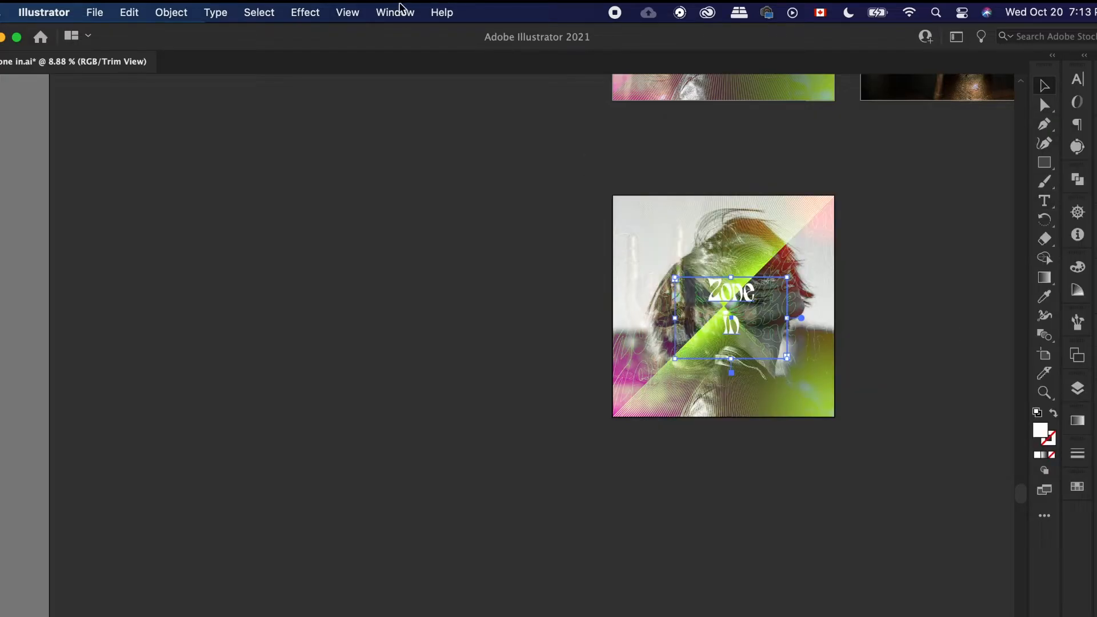
Step: Start a Drop Shadow effect on the white "Zone in" title and set its blur to 19 px
left_click(315, 12)
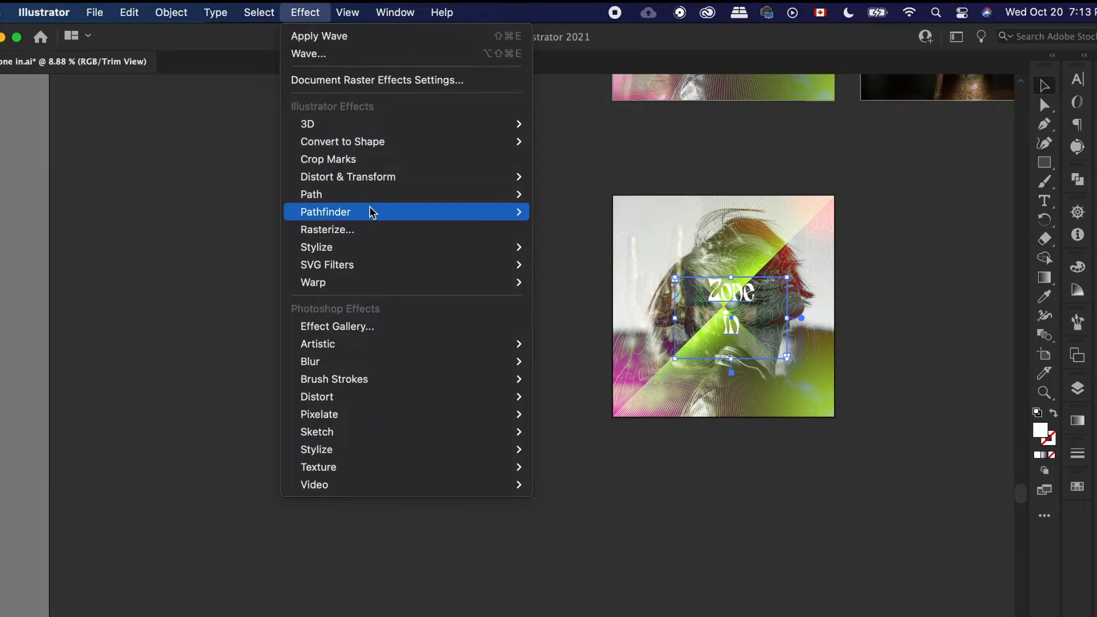
mouse_move(355, 252)
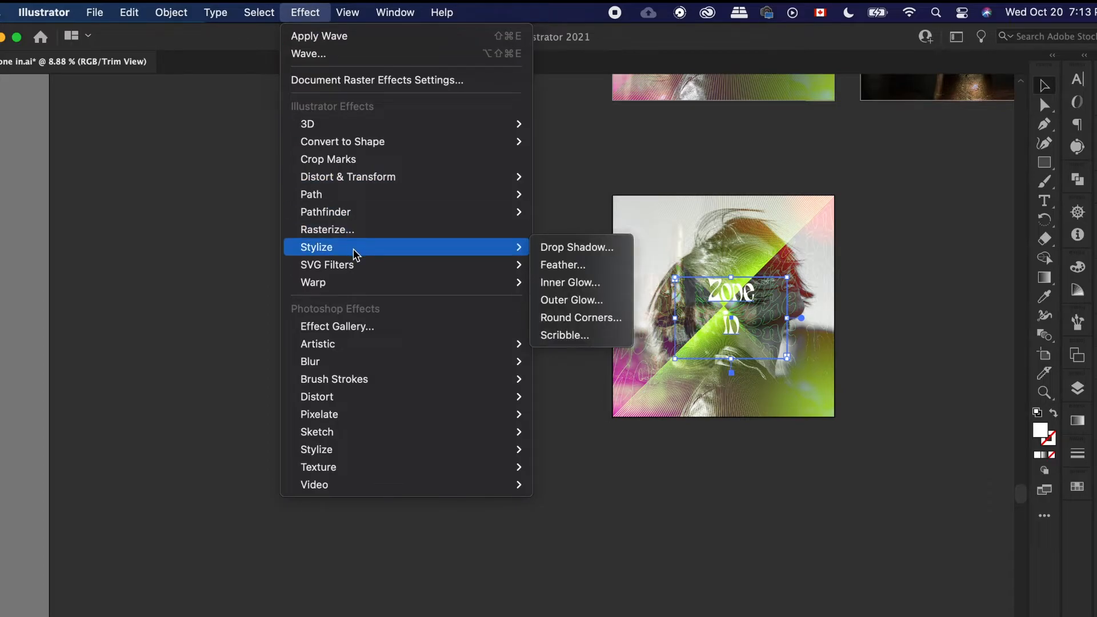
left_click(601, 250)
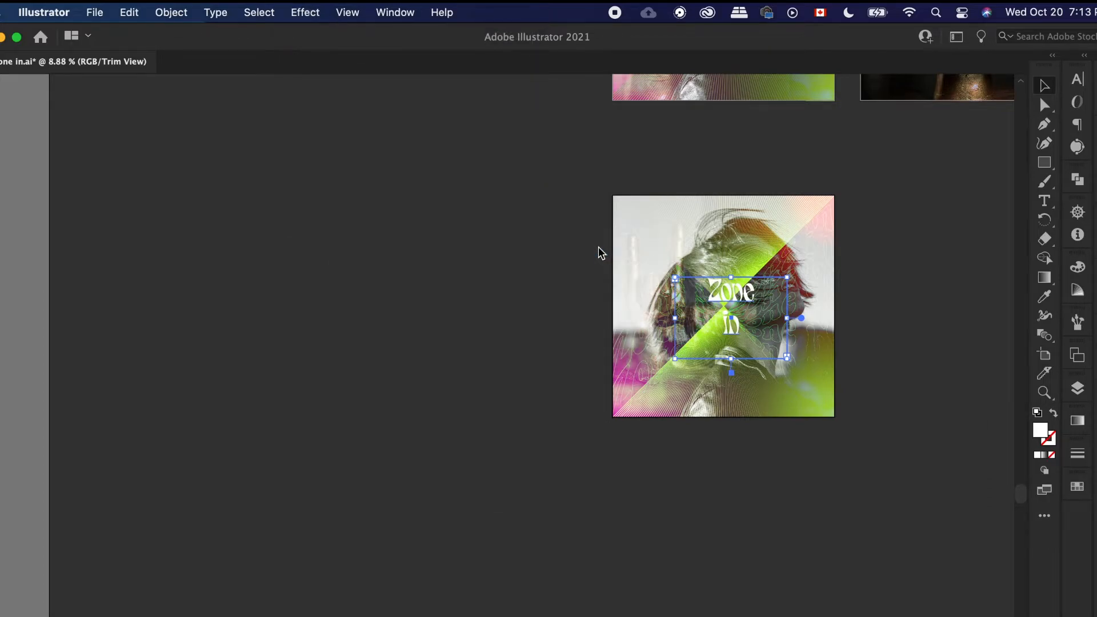
left_click_drag(827, 316, 458, 424)
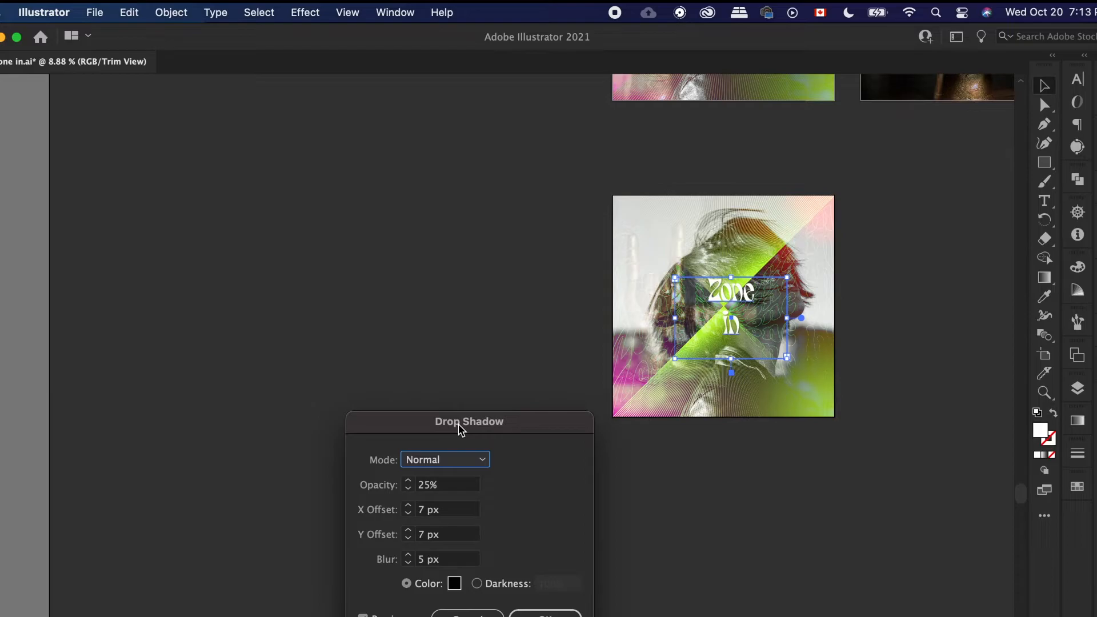
left_click(440, 484)
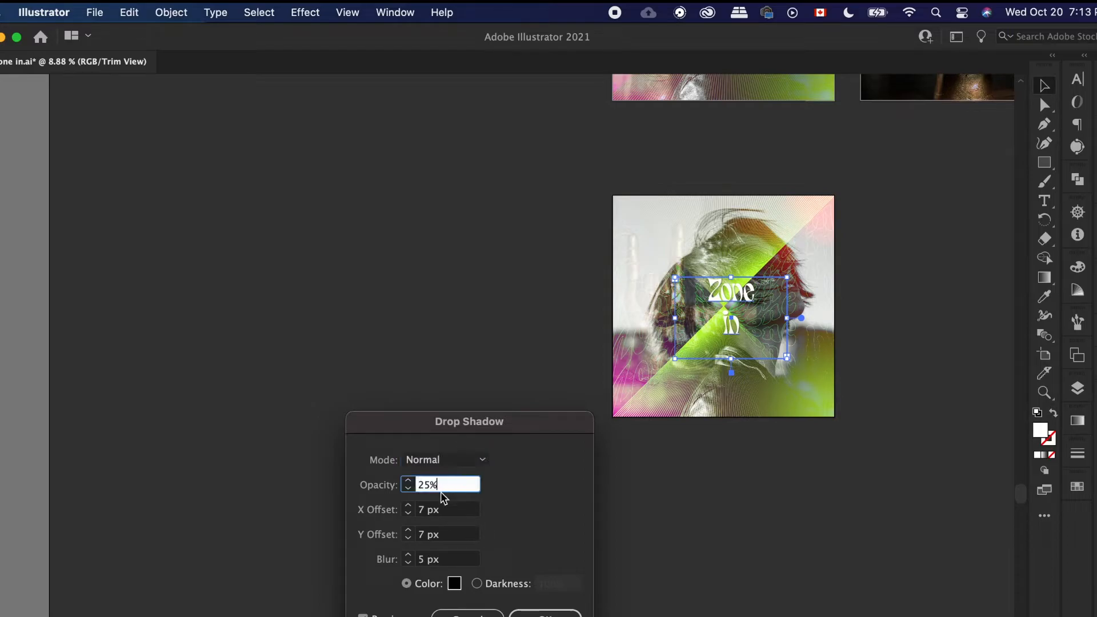
left_click(407, 555)
left_click(407, 555)
left_click(408, 555)
left_click(408, 556)
left_click(407, 555)
left_click(407, 555)
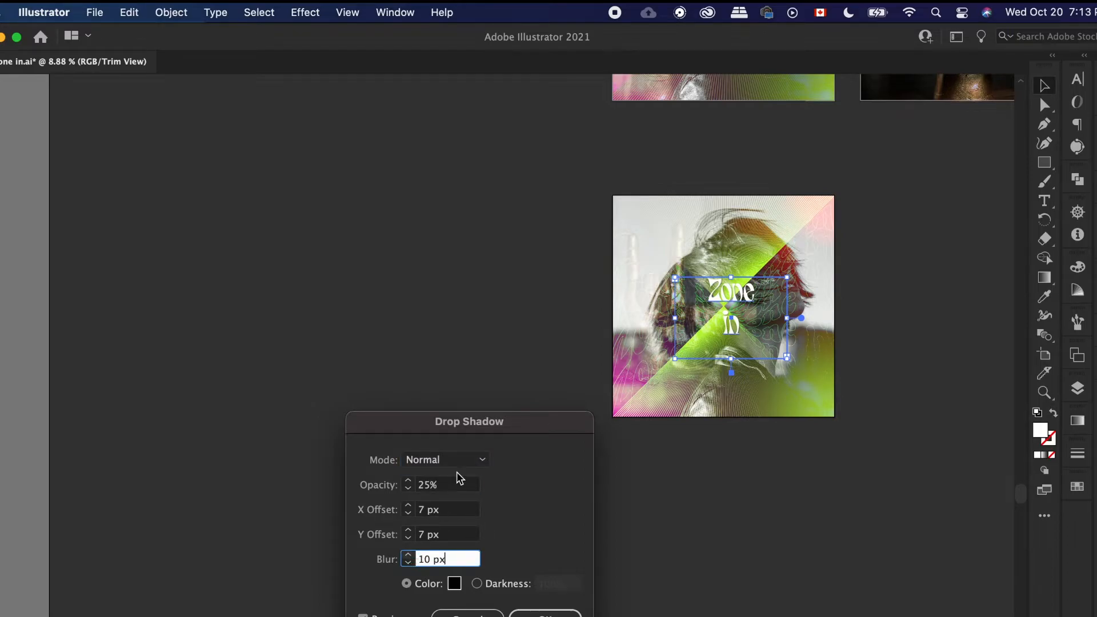
left_click(428, 485)
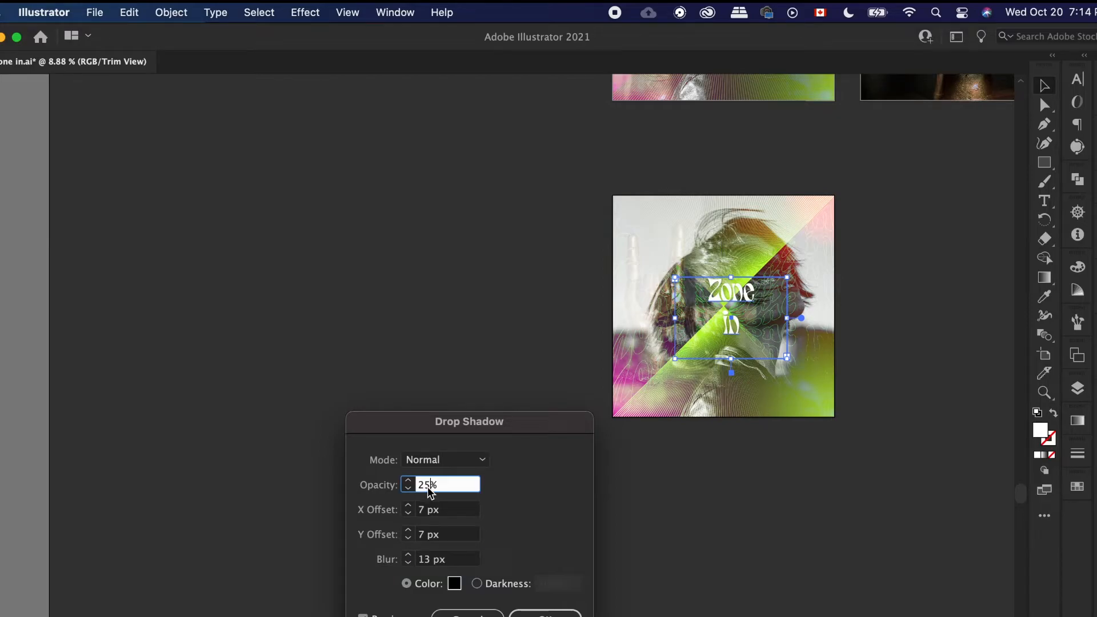
left_click(409, 560)
left_click(408, 555)
left_click(408, 555)
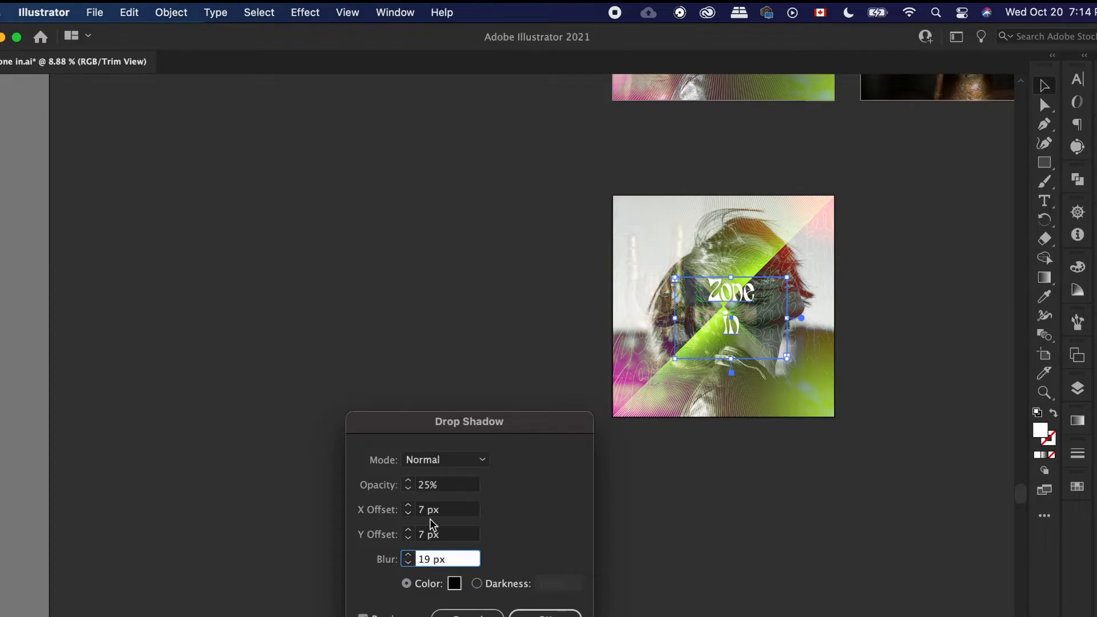
Step: Set the drop shadow's opacity to 20%, apply the effect and deselect the title
left_click(427, 489)
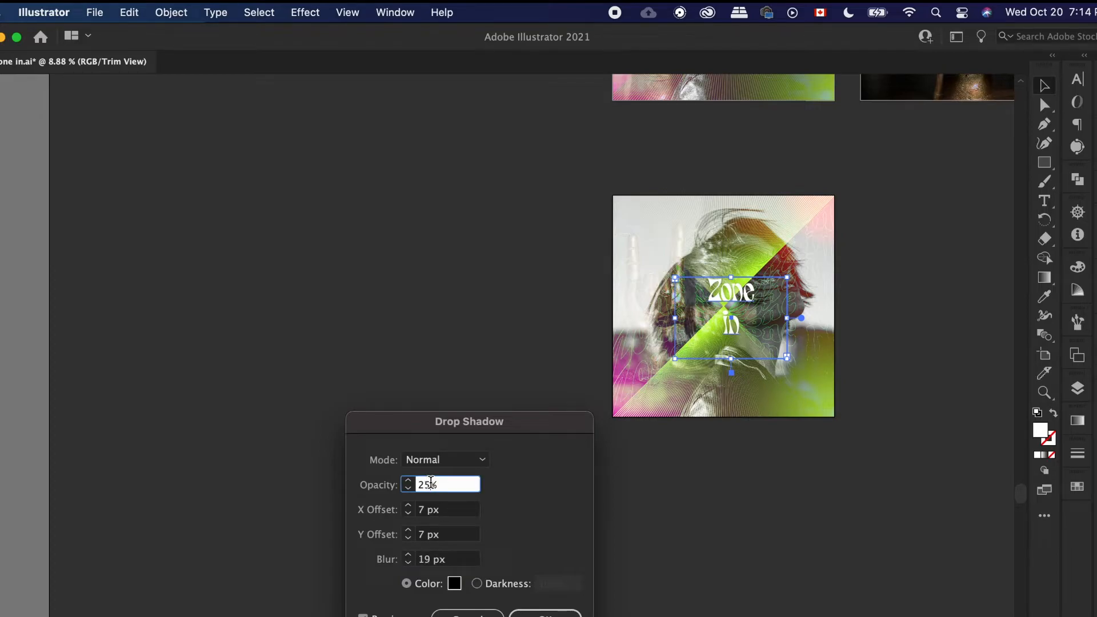
key("BackSpace")
type("0")
left_click(551, 616)
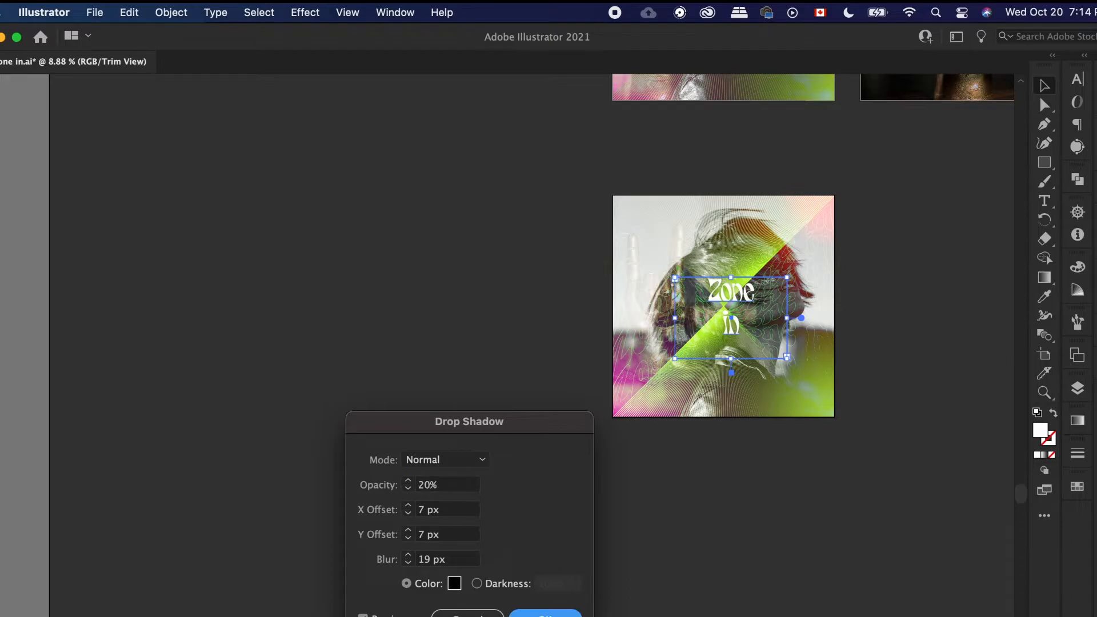
left_click(908, 362)
Step: Compare the lower composition and its white title with the original cover above it
scroll(908, 362, "up", 3)
scroll(908, 362, "right", 3)
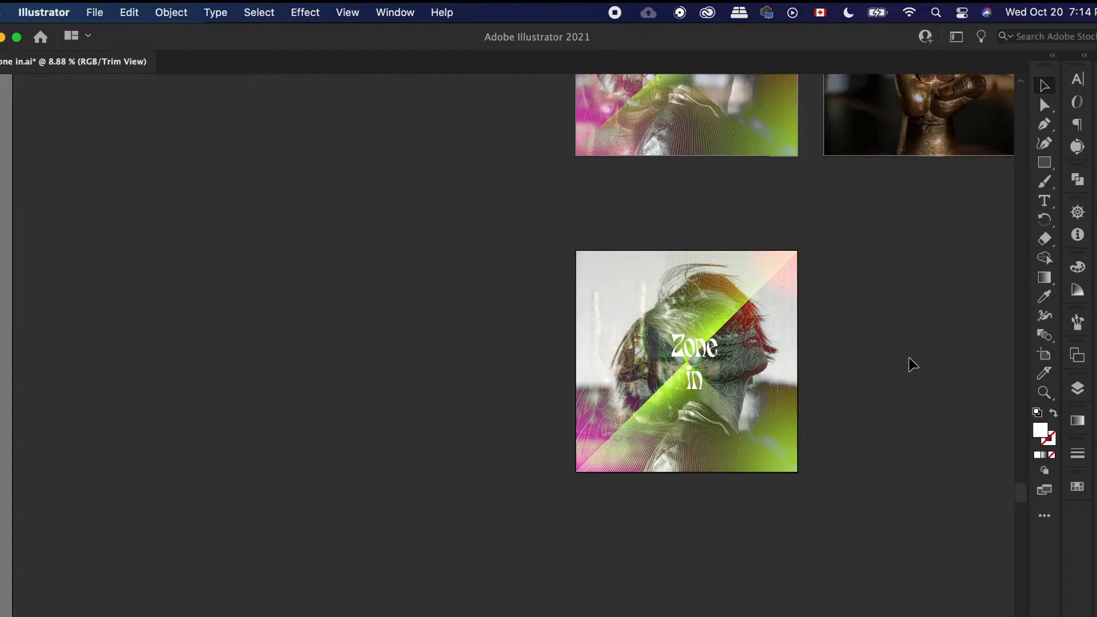
scroll(912, 363, "down", 2)
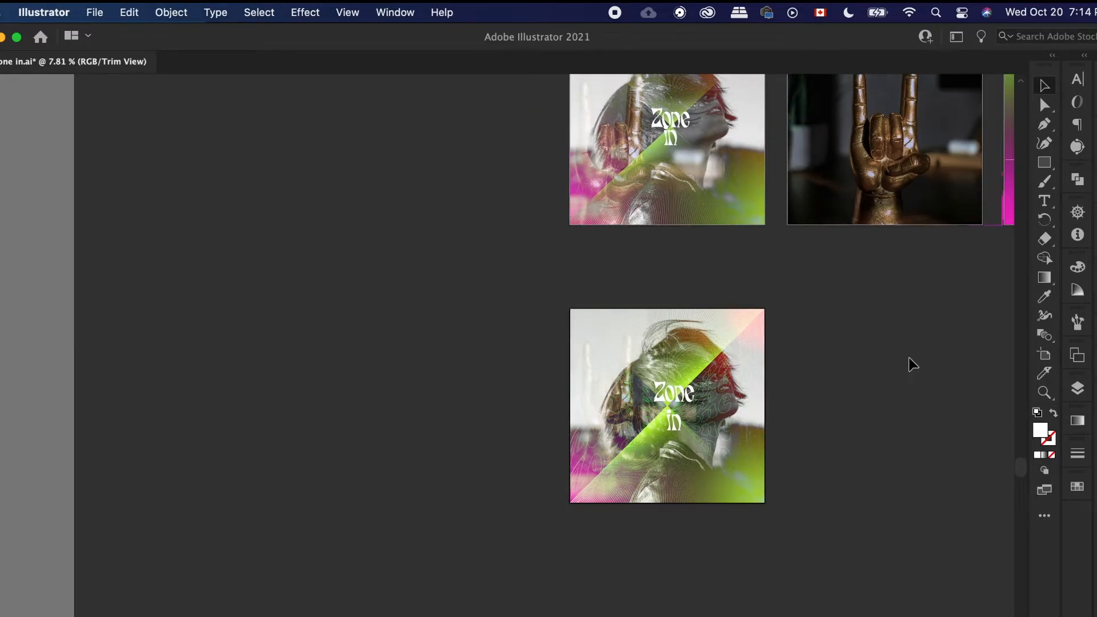
scroll(912, 363, "up", 1)
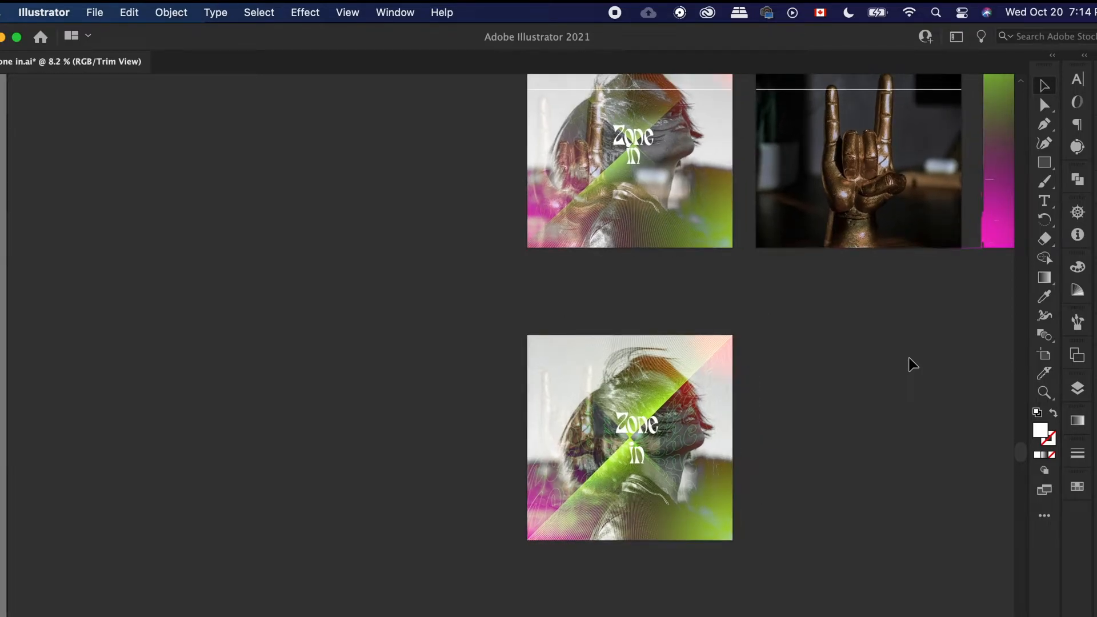
scroll(912, 364, "up", 1)
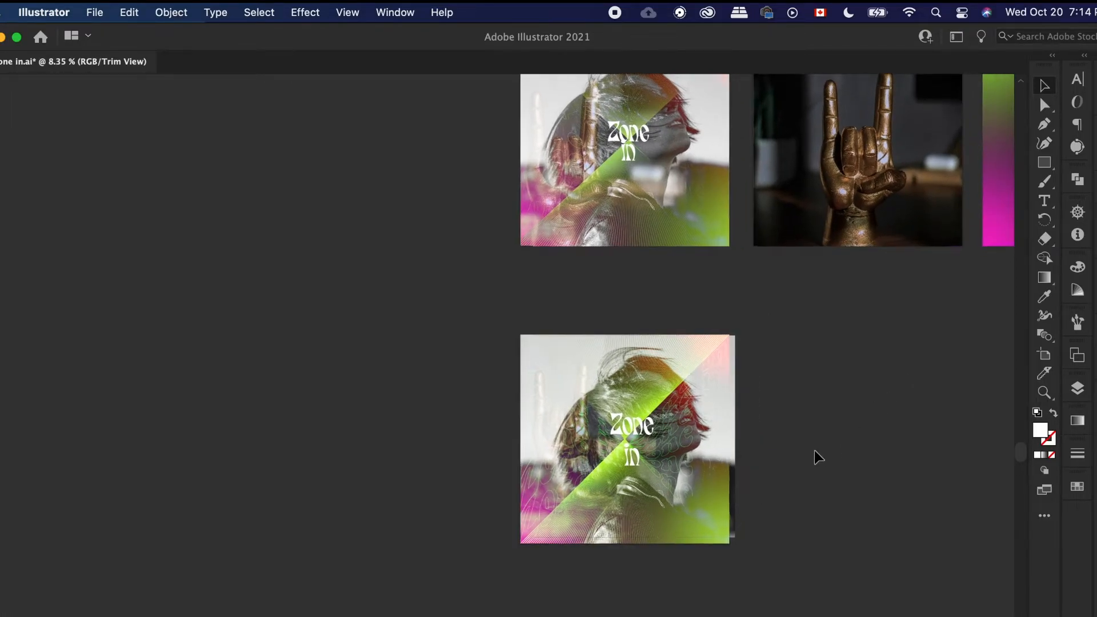
scroll(817, 457, "down", 5)
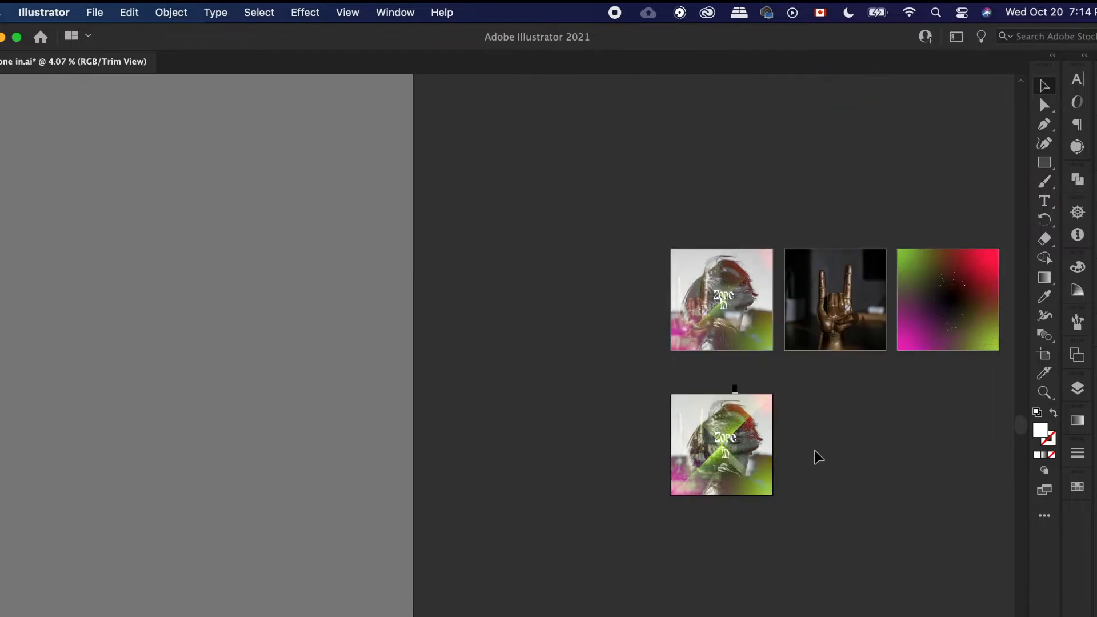
scroll(817, 456, "up", 2)
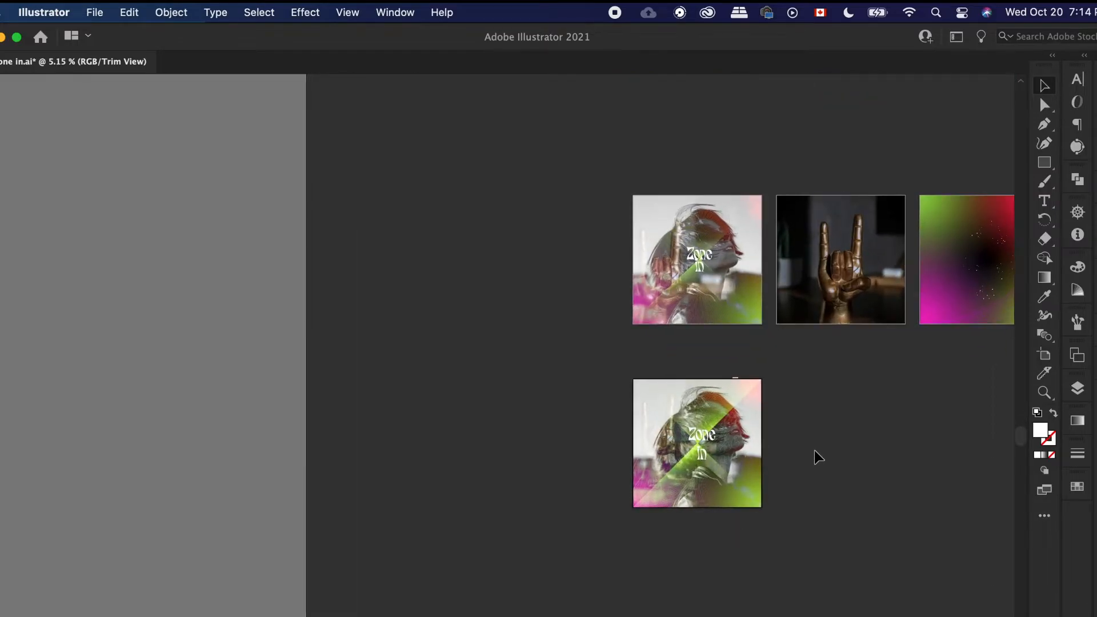
scroll(818, 457, "up", 3)
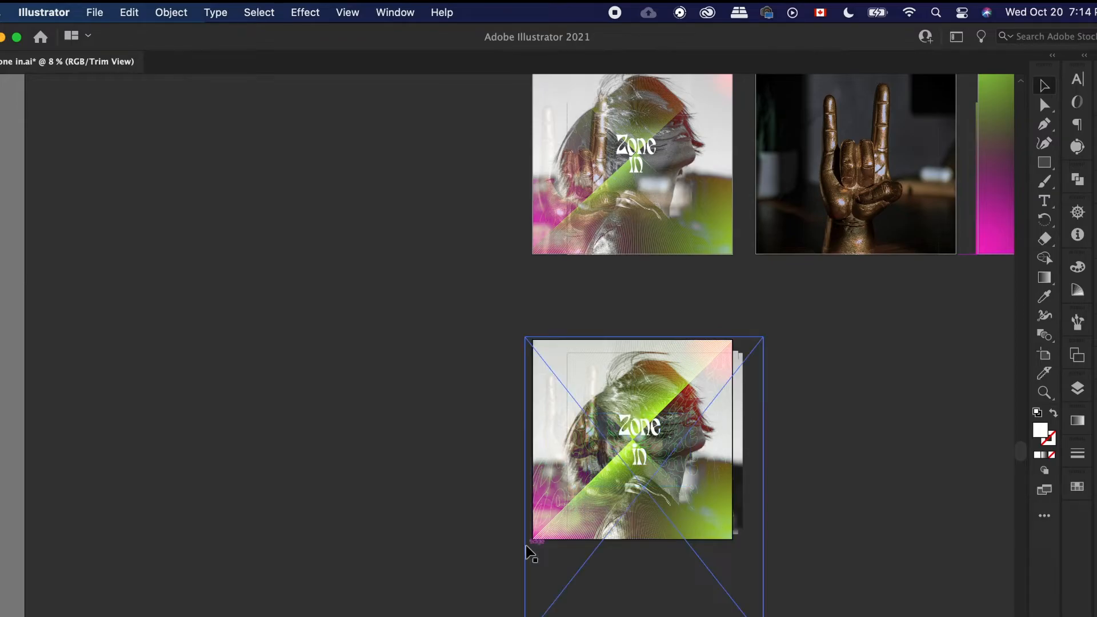
scroll(385, 448, "right", 3)
scroll(386, 448, "up", 1)
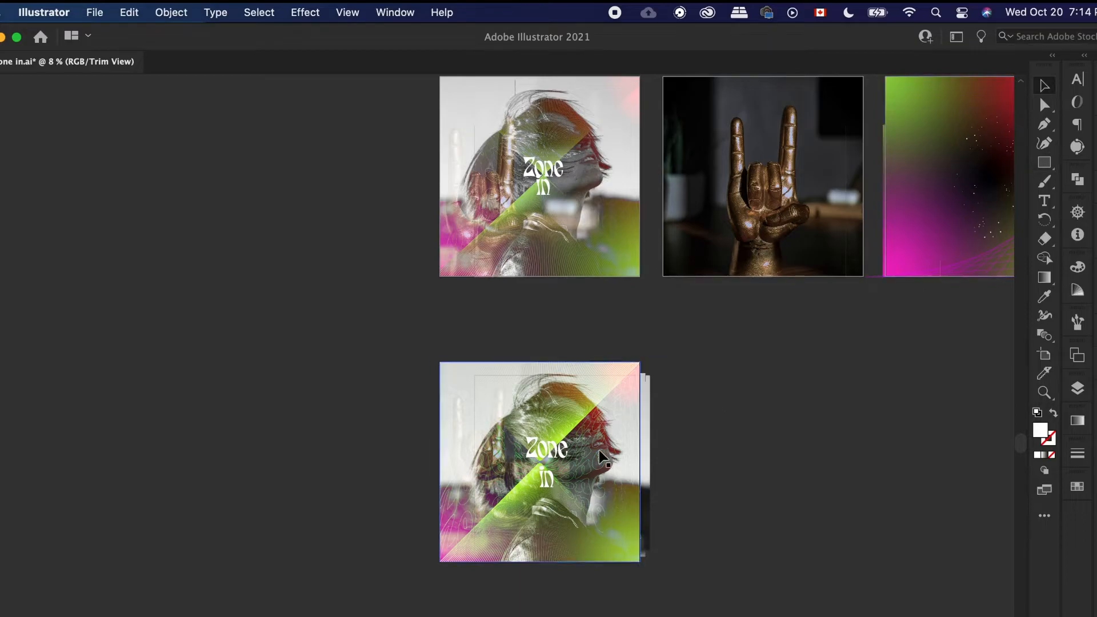
Step: Set the opacity of the warped repeated "Zone in" text group in the lower composition to 42% and deselect it
left_click(631, 412)
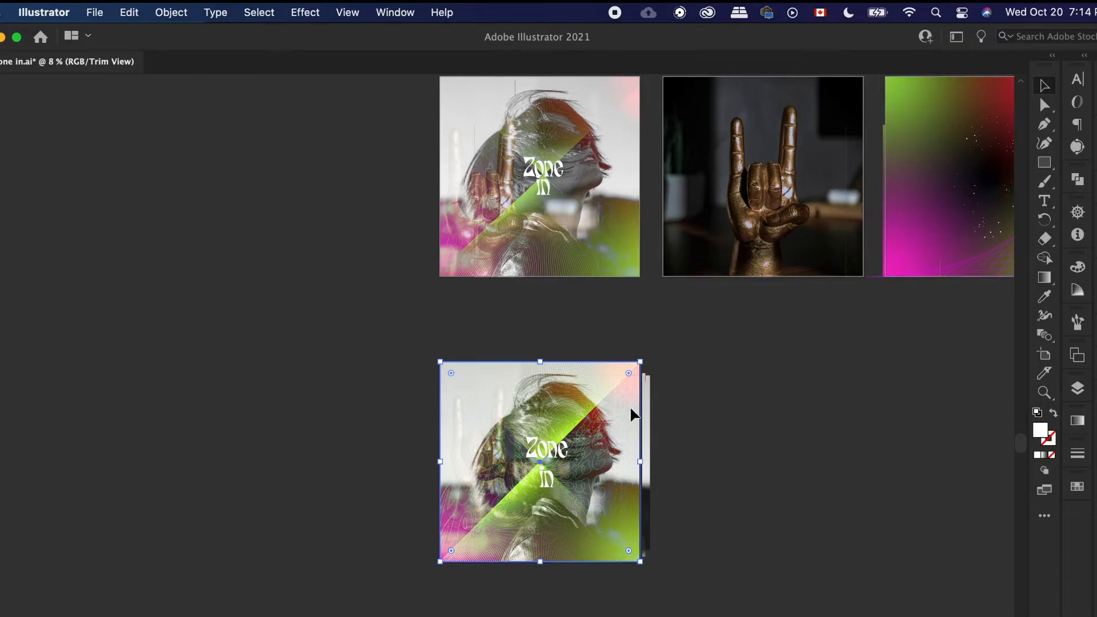
left_click(1077, 389)
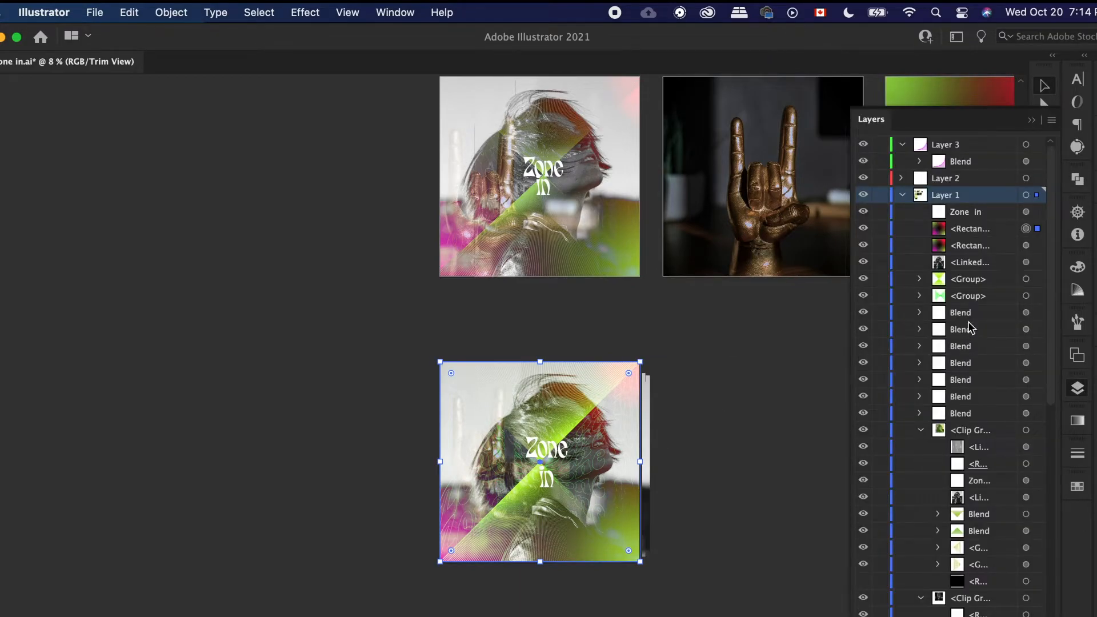
left_click(972, 297)
left_click(1025, 296)
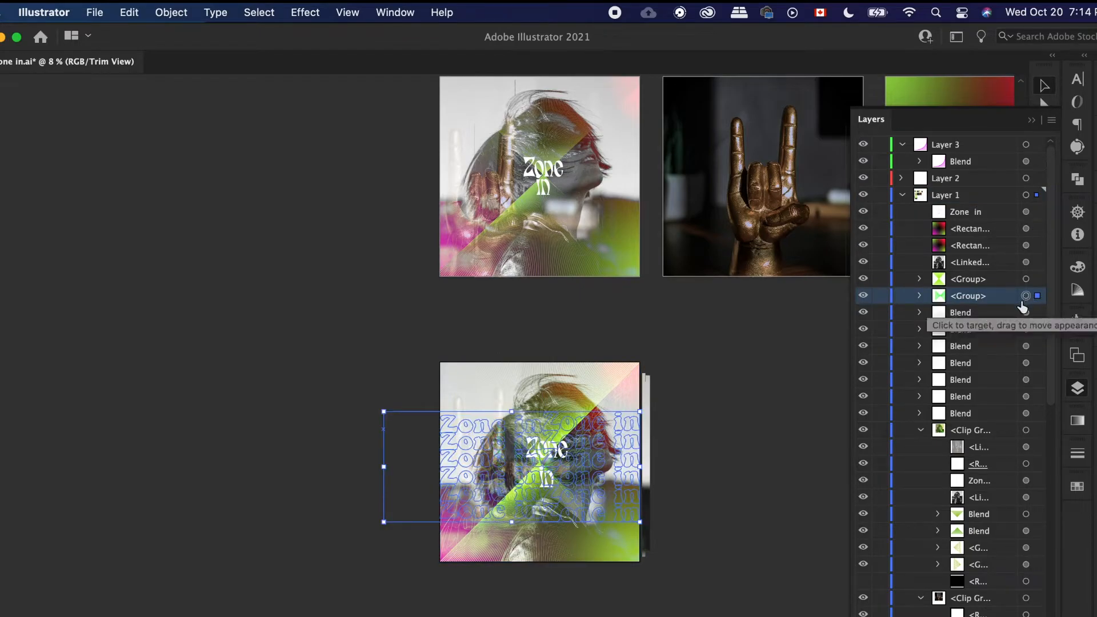
left_click(1095, 325)
left_click(1077, 349)
left_click(1049, 370)
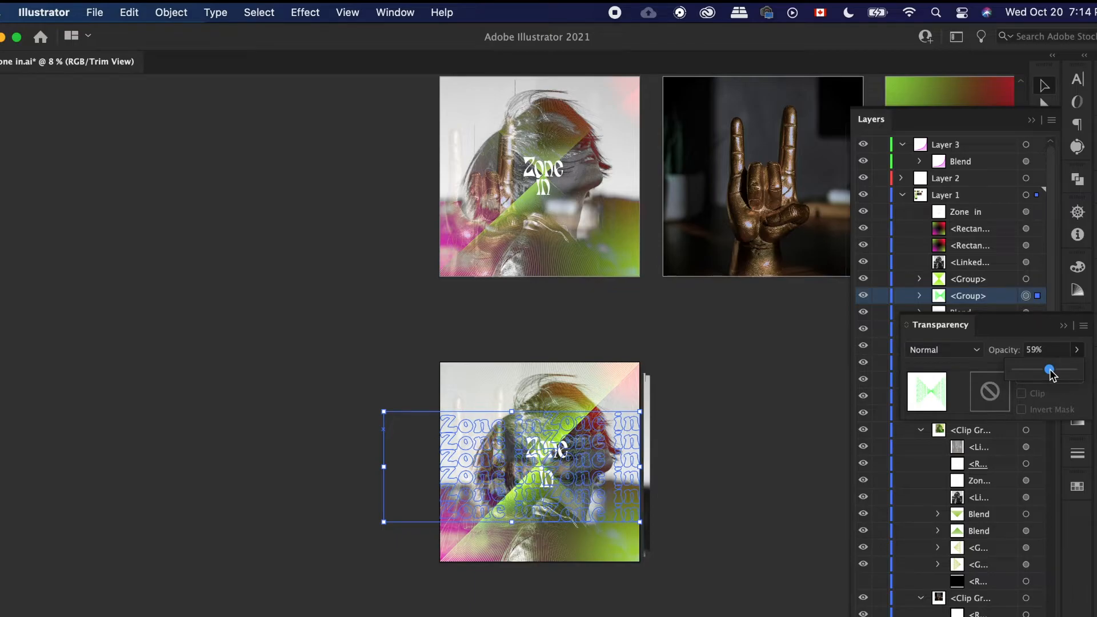
left_click_drag(1049, 374, 1041, 373)
left_click(697, 498)
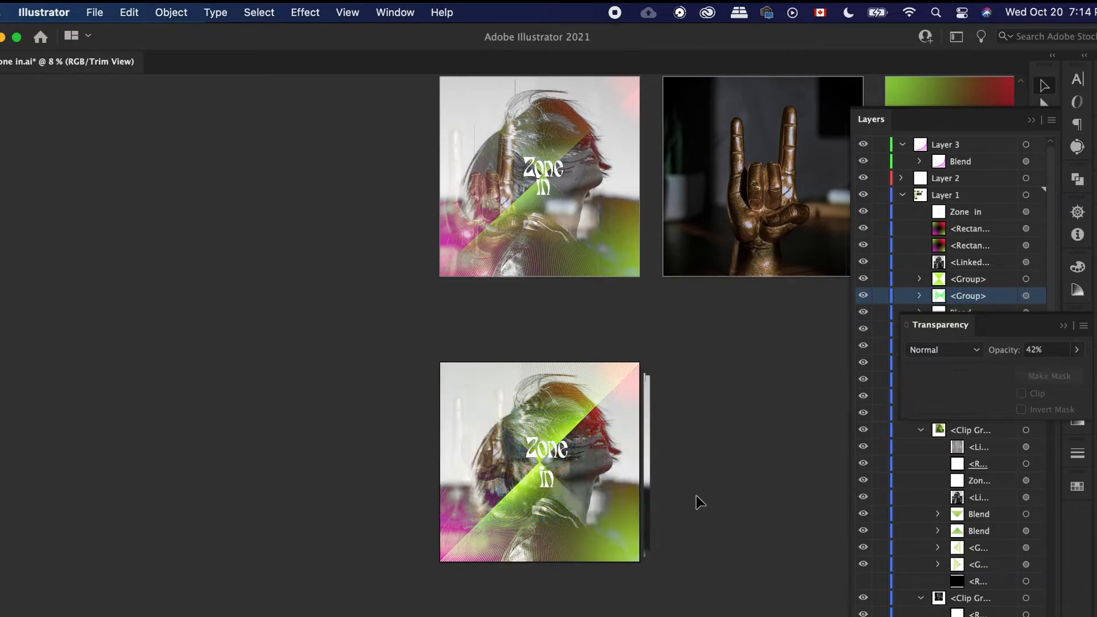
Step: Examine the lower composition with its fainter text pattern, both close up and beside the other artboards
scroll(700, 503, "up", 4)
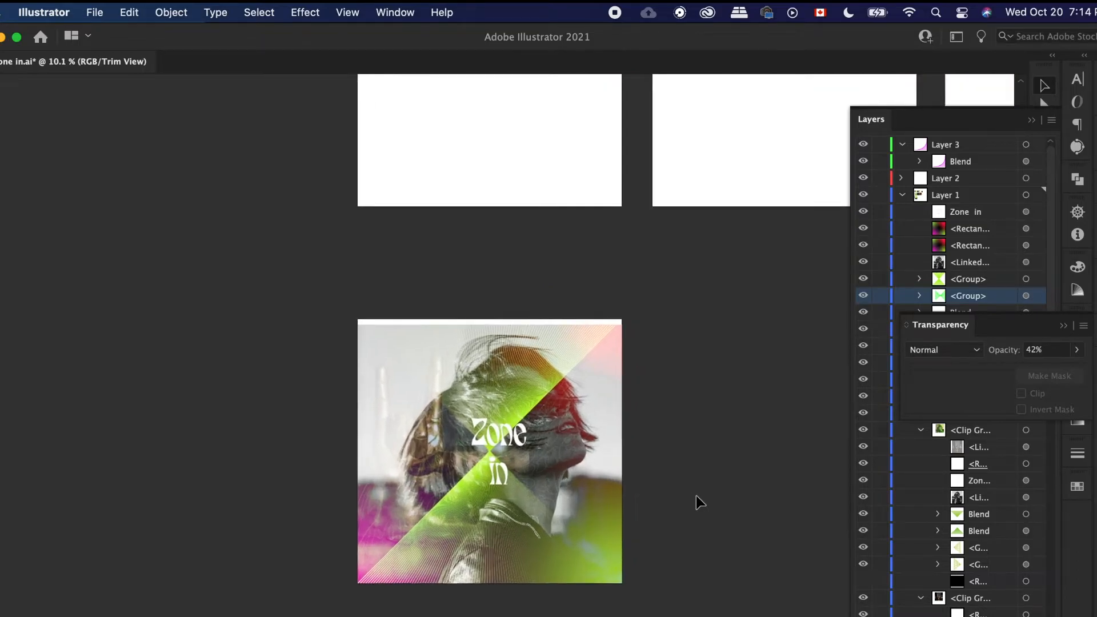
scroll(699, 503, "up", 2)
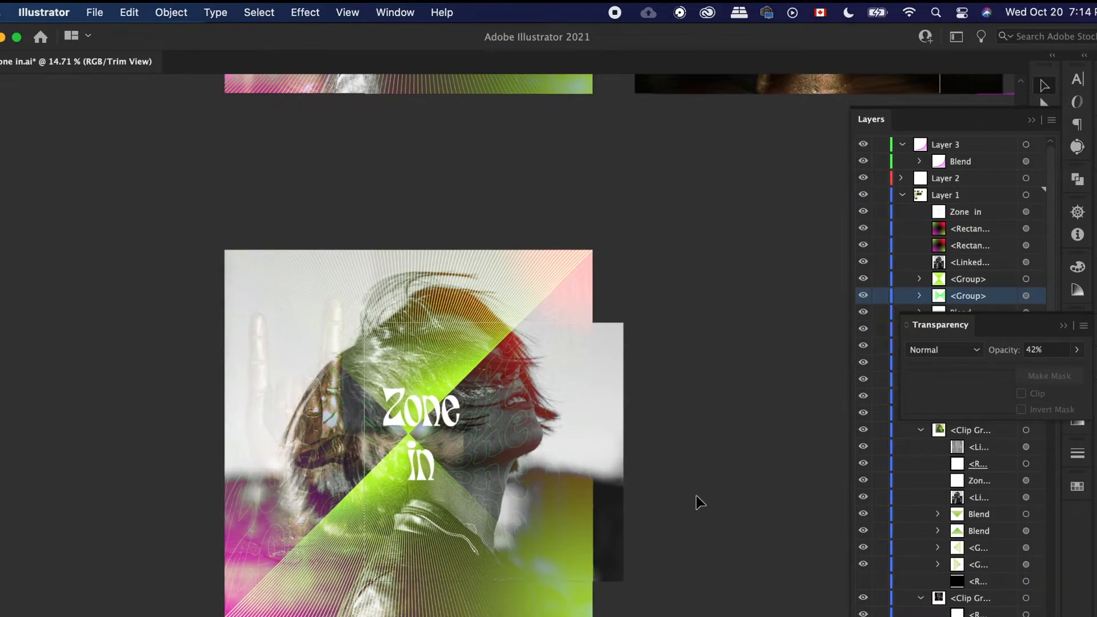
scroll(700, 502, "down", 3)
left_click(347, 12)
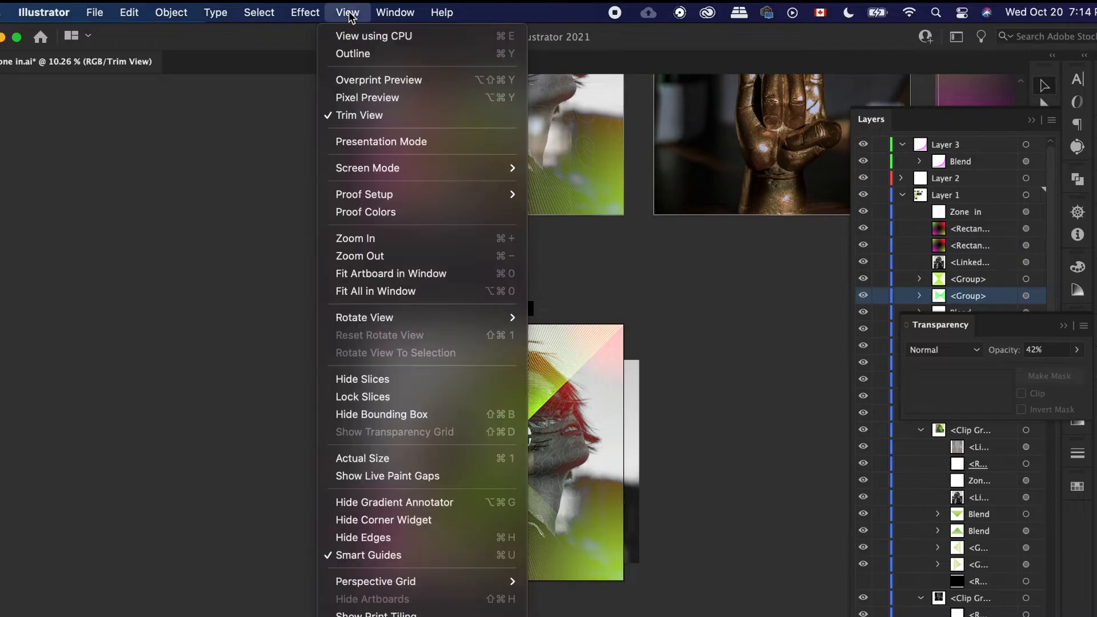
left_click(227, 259)
scroll(262, 383, "down", 4)
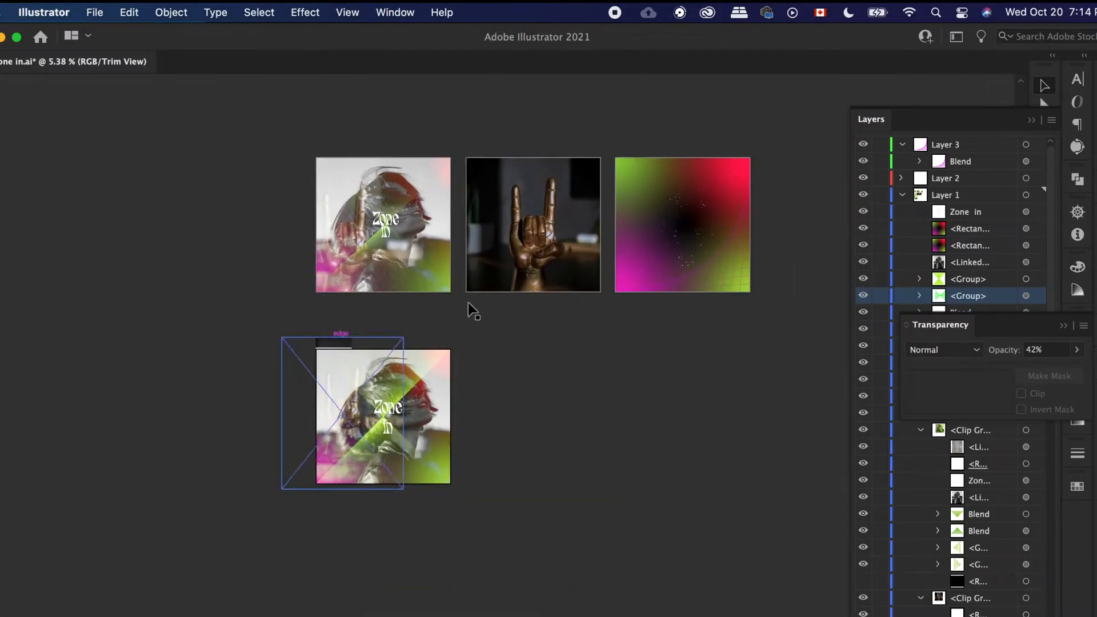
scroll(553, 320, "up", 1)
scroll(558, 314, "up", 3)
scroll(557, 324, "up", 2)
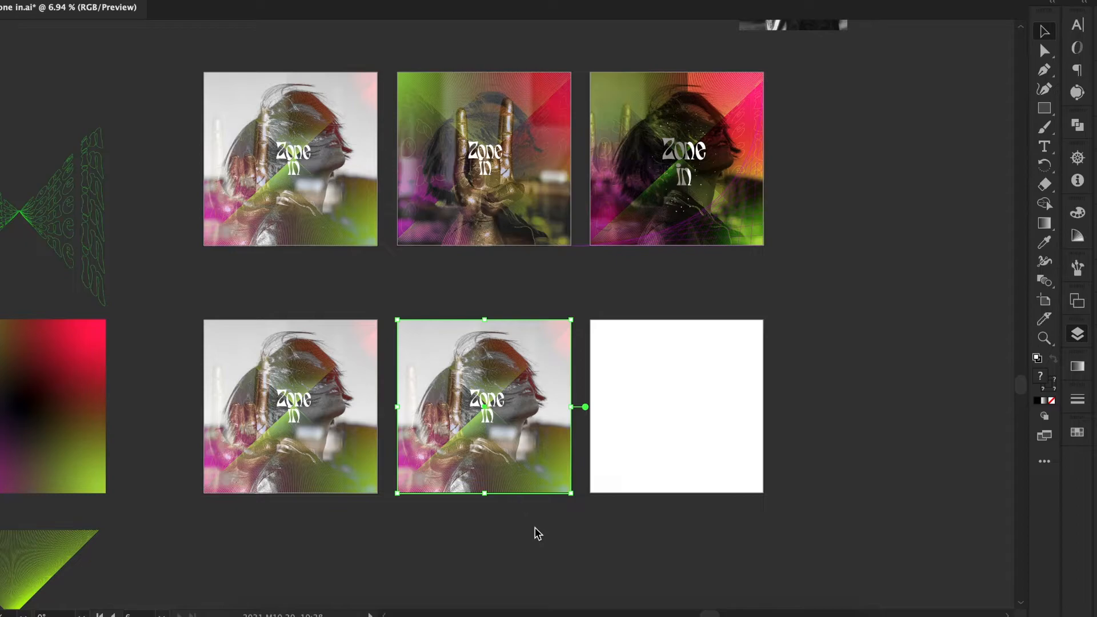
Step: Show the layer structure and inspect the middle lower composition's group by entering and leaving isolation mode
key("F7")
scroll(517, 497, "up", 1)
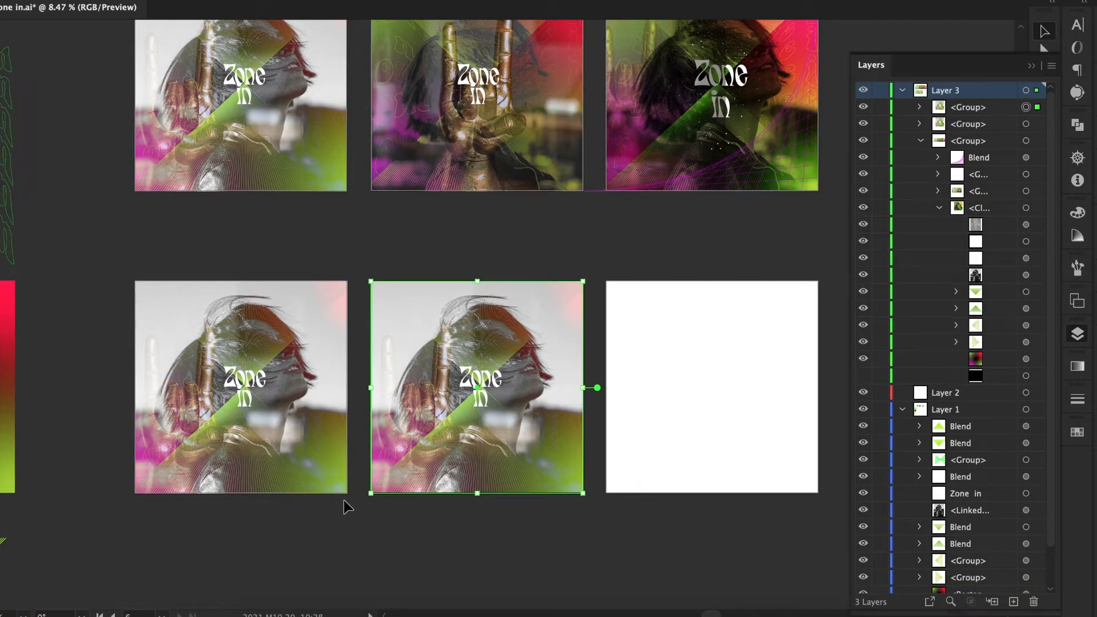
scroll(417, 475, "up", 1)
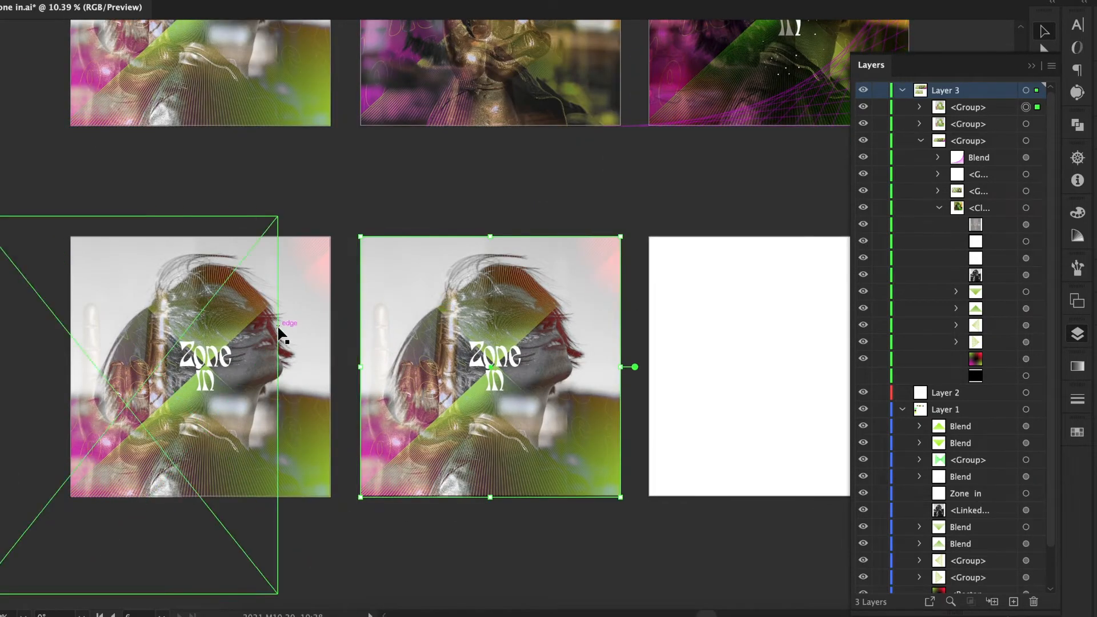
double_click(458, 308)
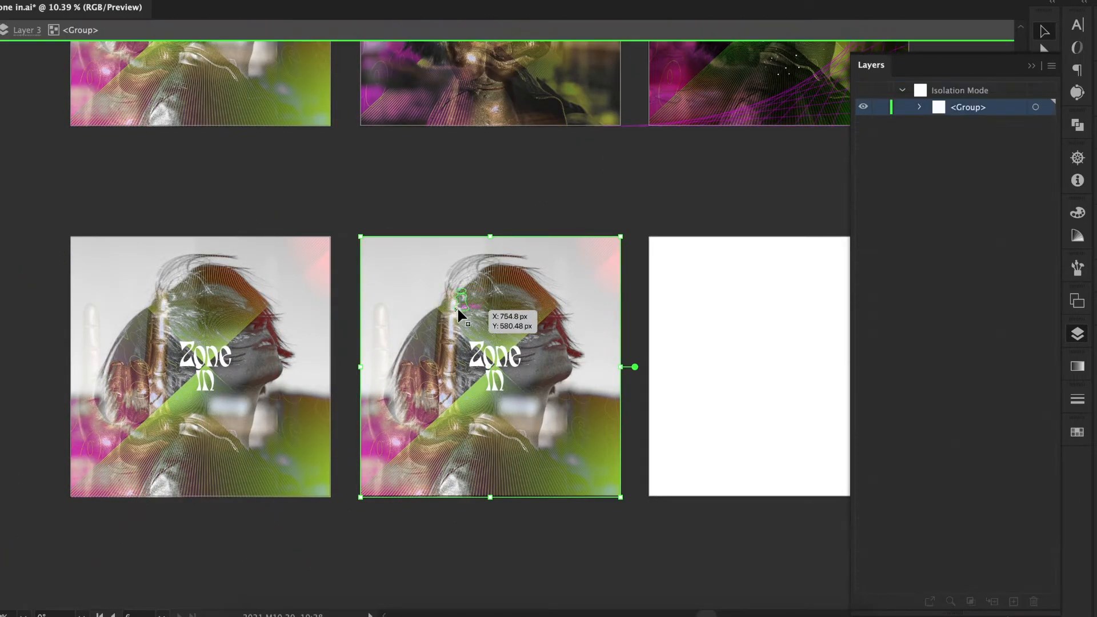
double_click(621, 286)
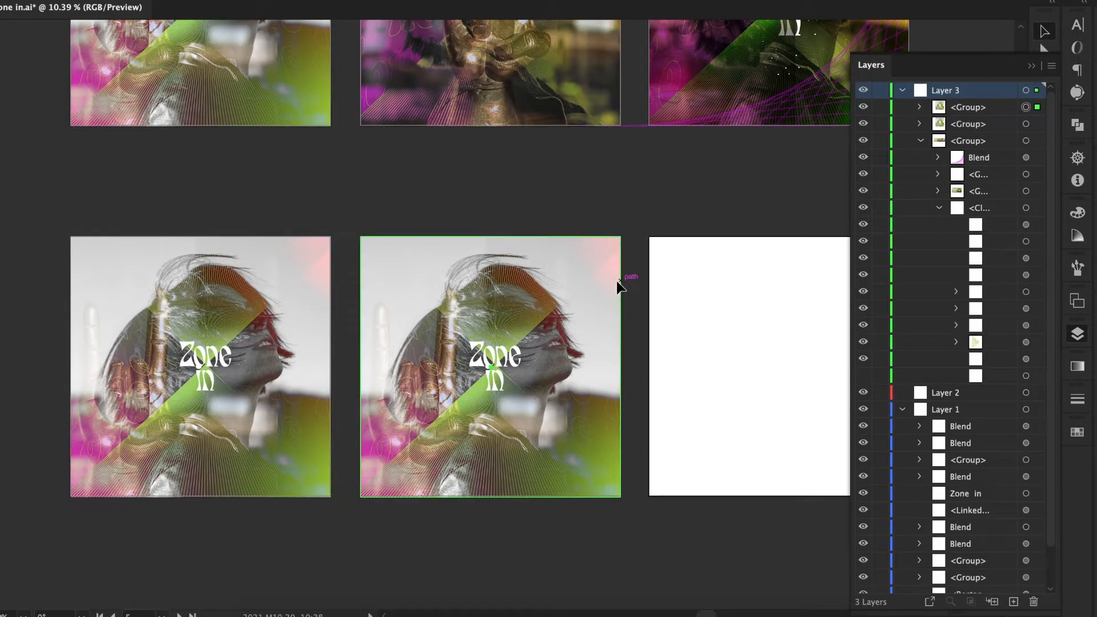
Step: Isolate the middle lower composition's group and expand its nested groups in the layer structure down to the individual images
double_click(621, 288)
left_click(697, 254)
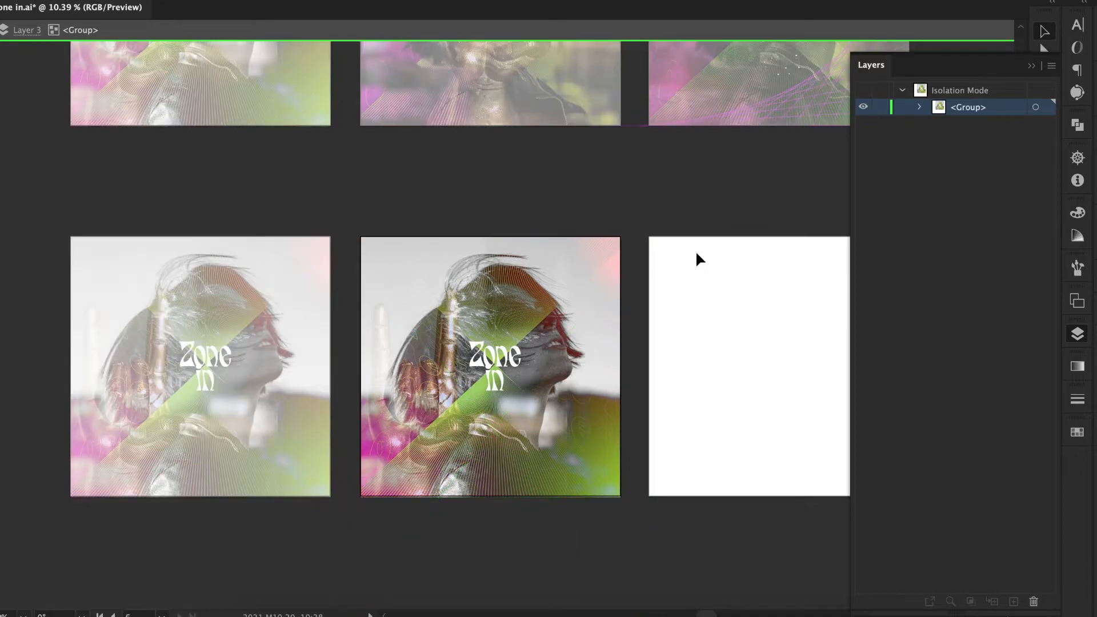
left_click(615, 295)
left_click(615, 297)
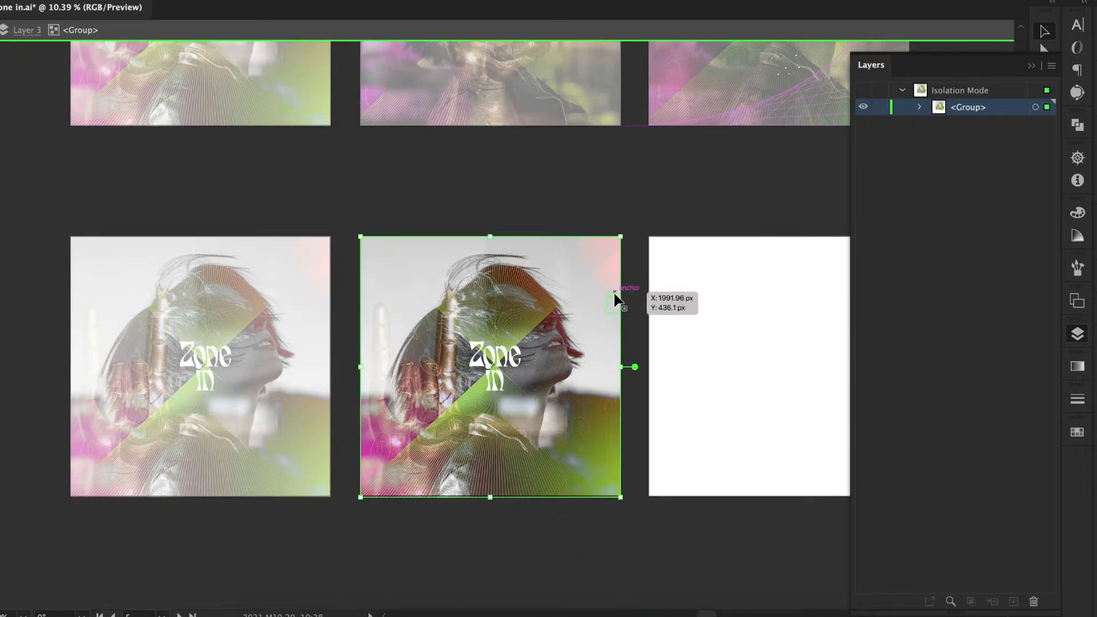
left_click(918, 107)
left_click(937, 124)
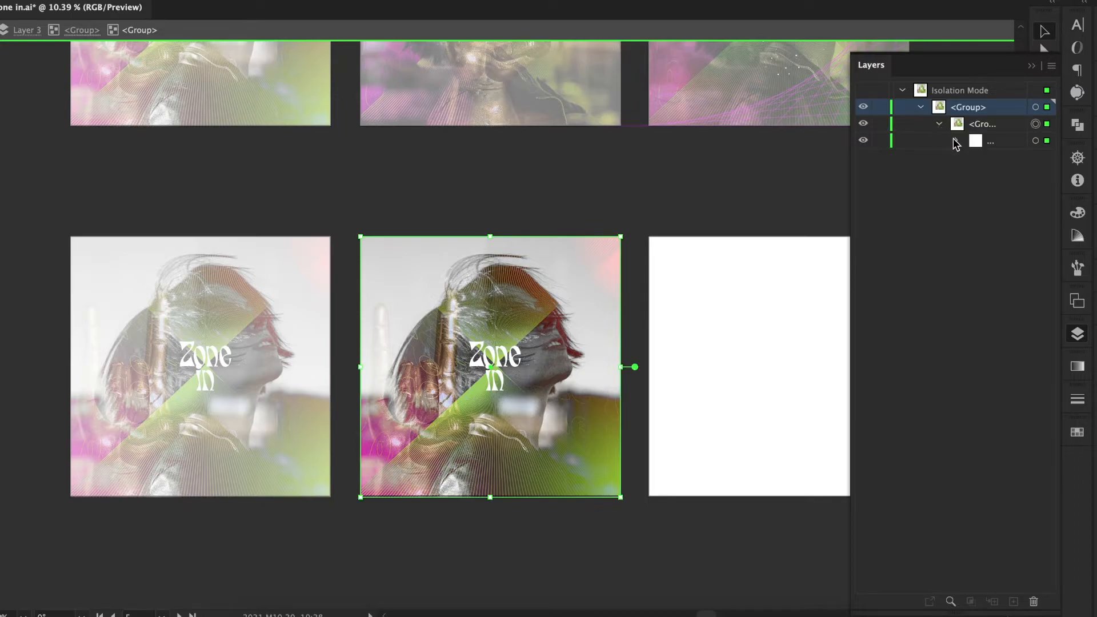
left_click(957, 141)
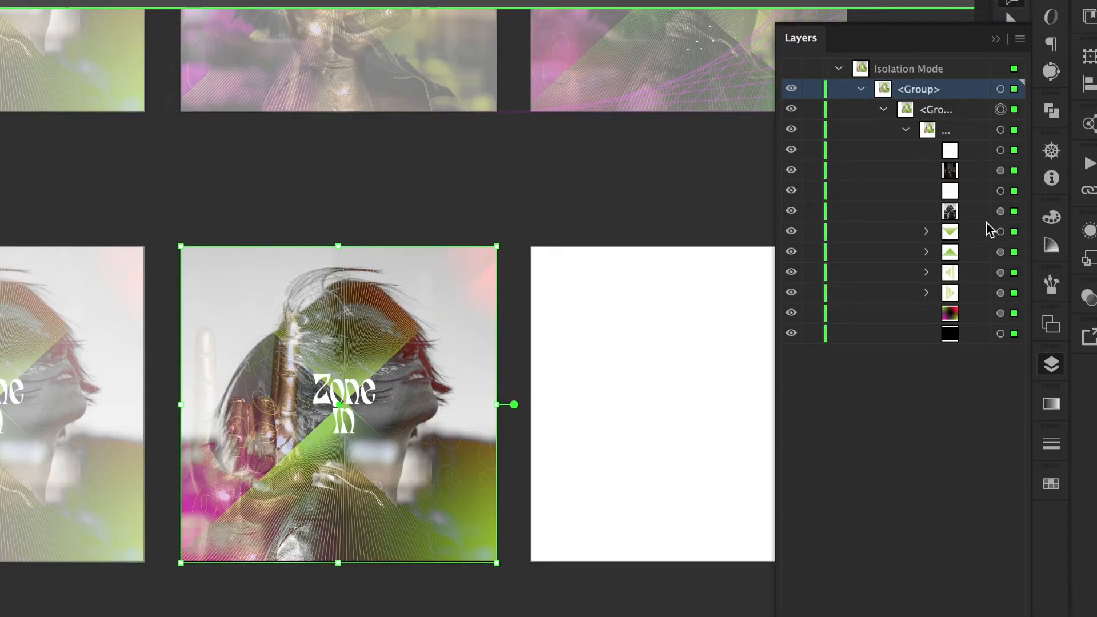
Step: Set the blending mode of the black-and-white portrait photo in the middle lower composition to Darken
left_click(952, 216)
left_click(1001, 212)
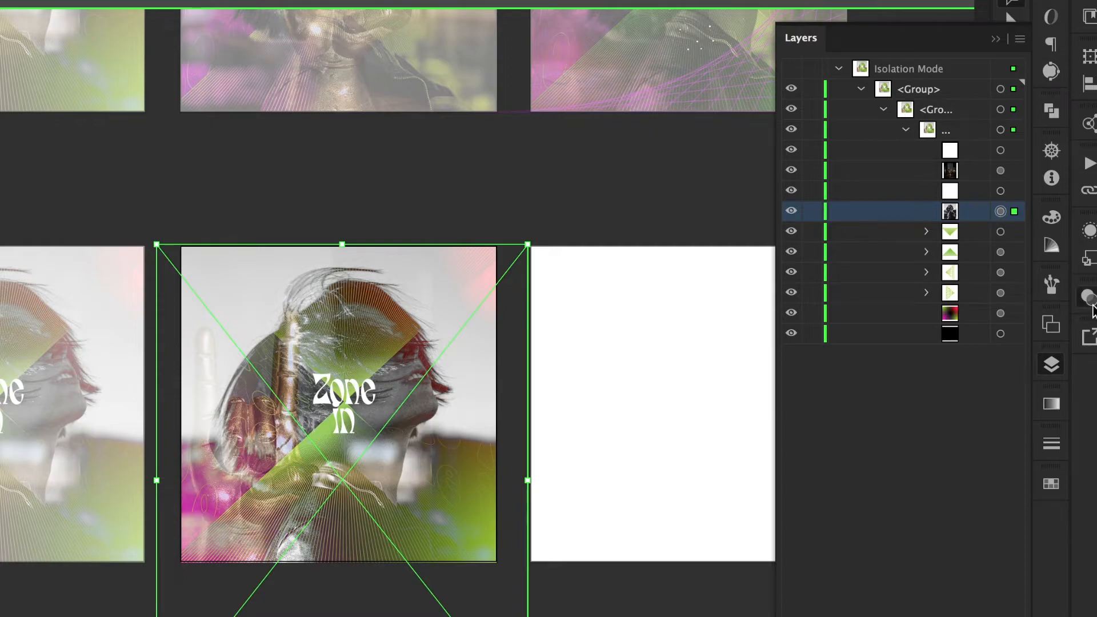
left_click(1091, 299)
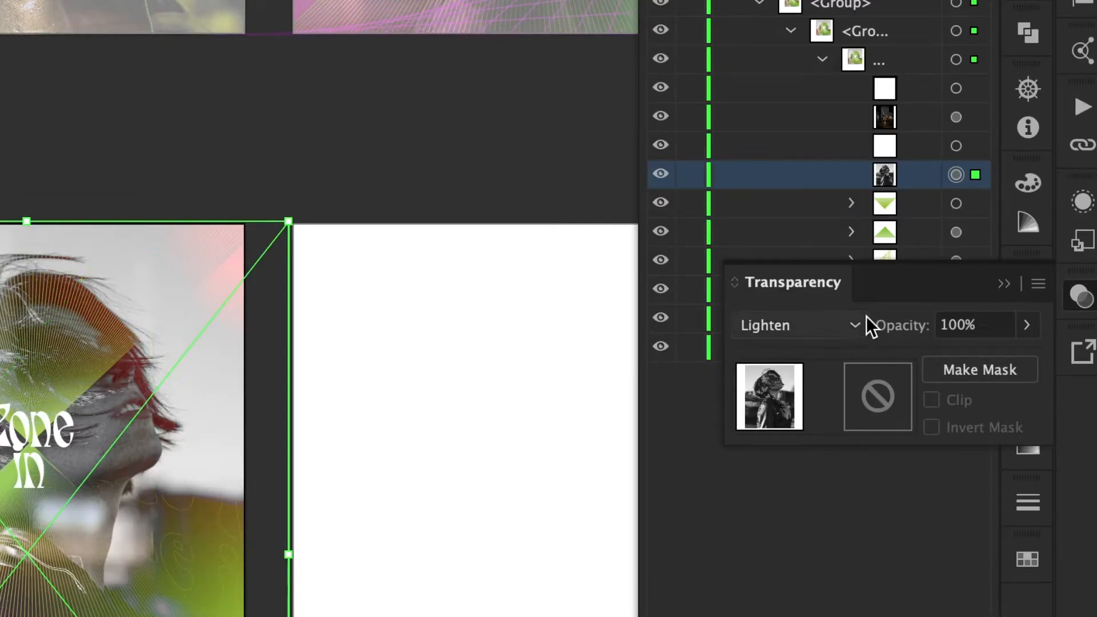
left_click(855, 324)
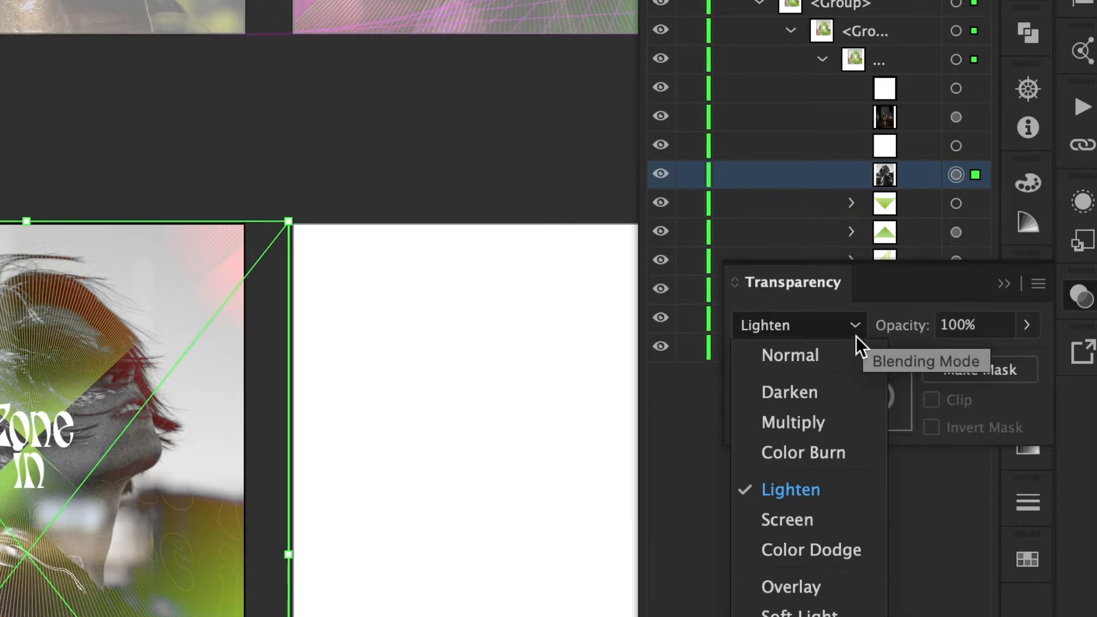
left_click(832, 392)
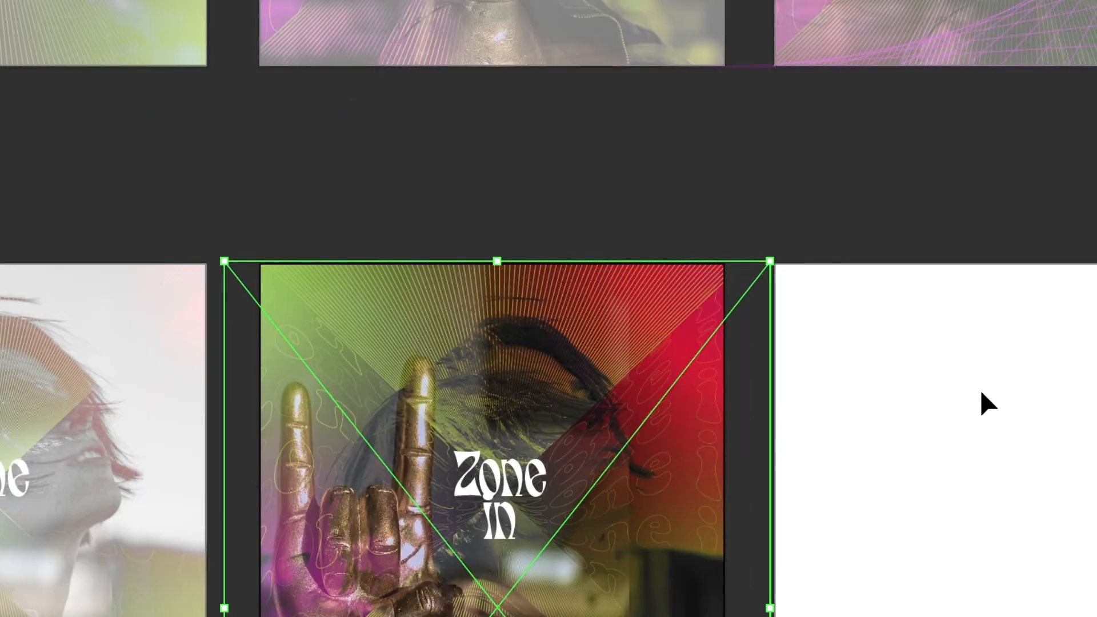
Step: Try the Multiply and Color Burn blending modes on the portrait photo, then return it to Darken
scroll(506, 248, "up", 4)
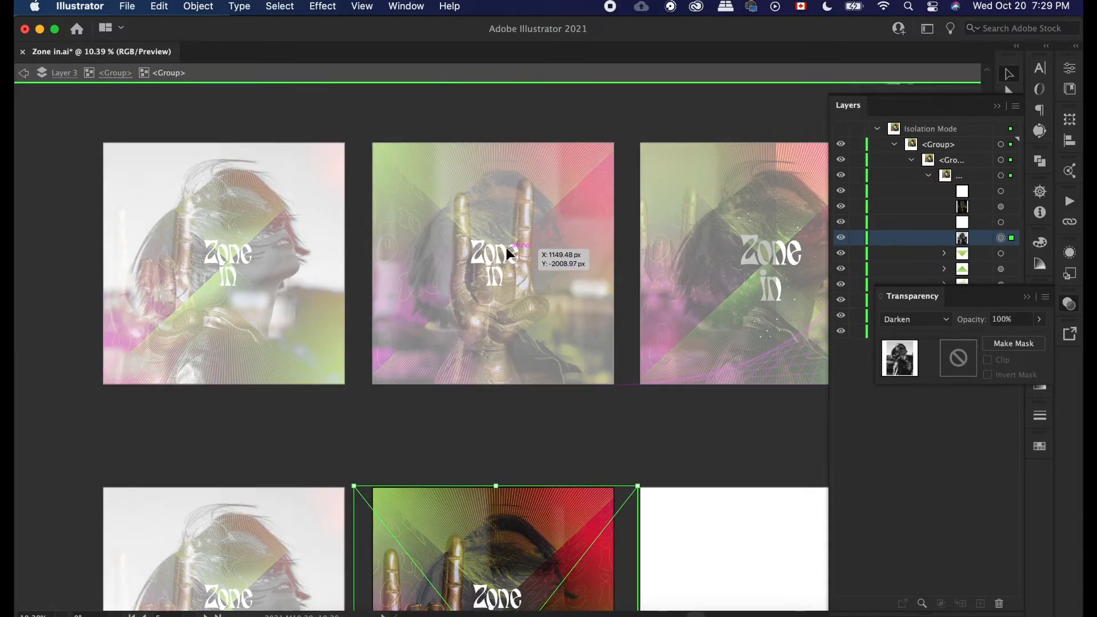
scroll(509, 333, "down", 6)
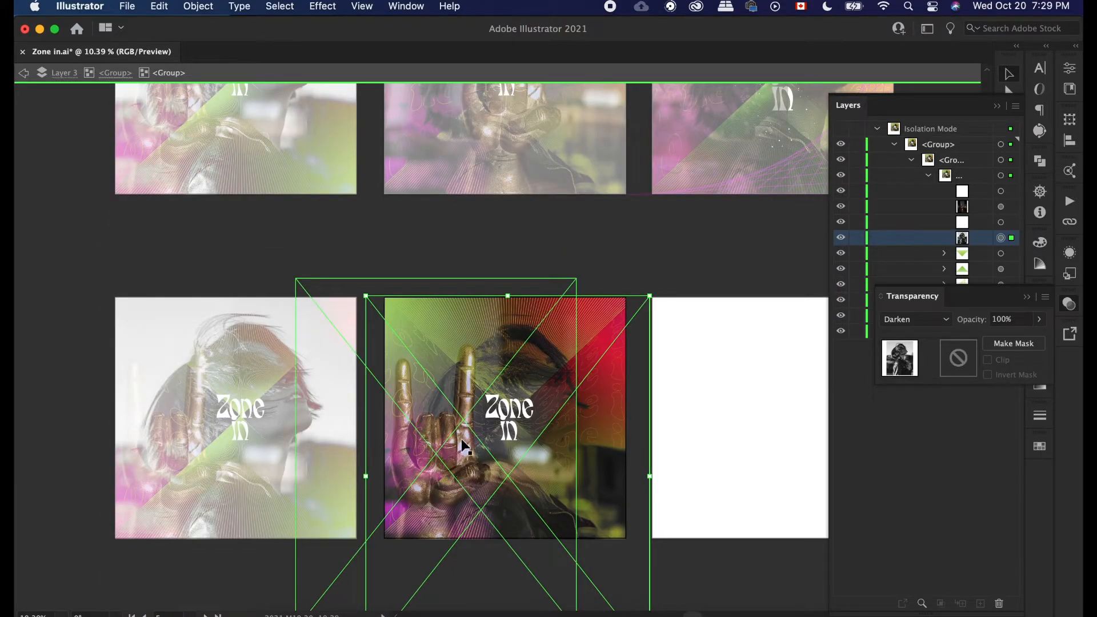
left_click(945, 321)
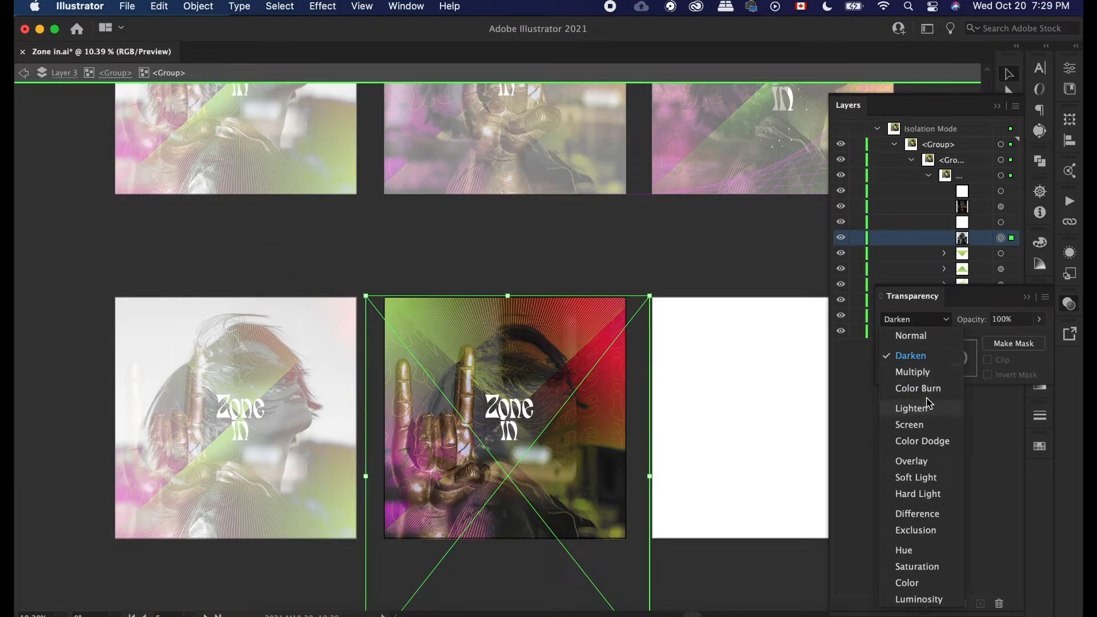
left_click(928, 375)
left_click(945, 320)
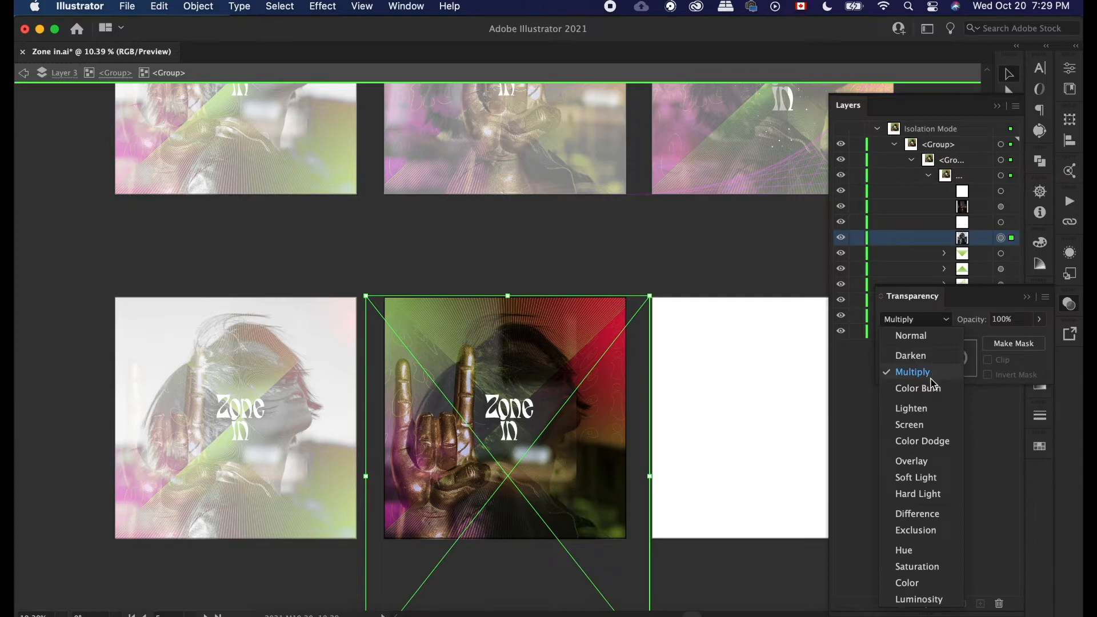
left_click(931, 377)
left_click(947, 320)
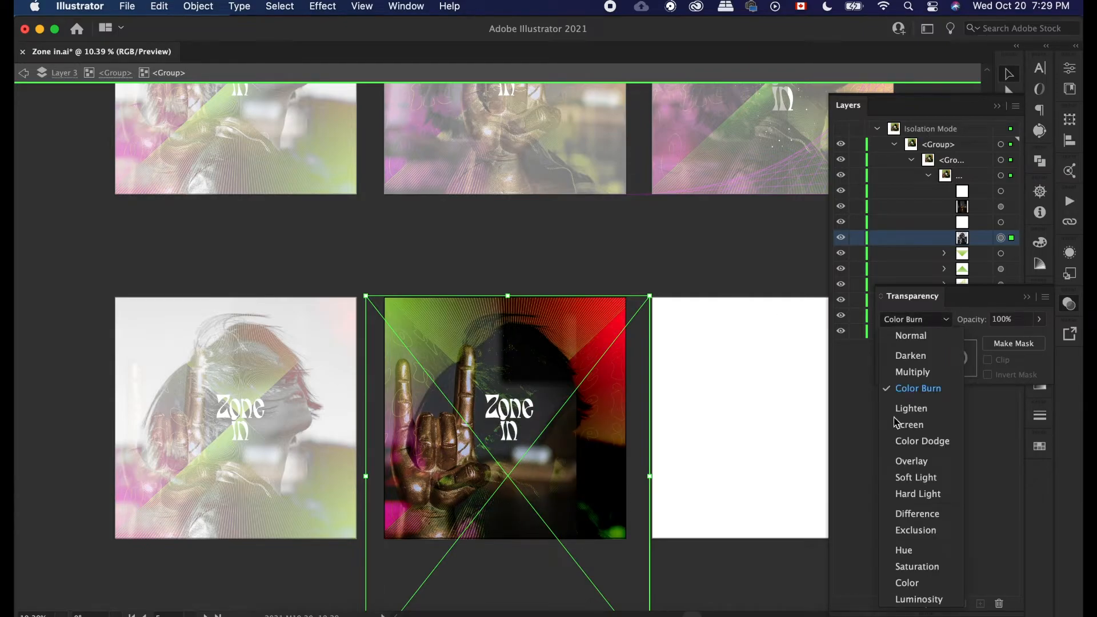
left_click(912, 355)
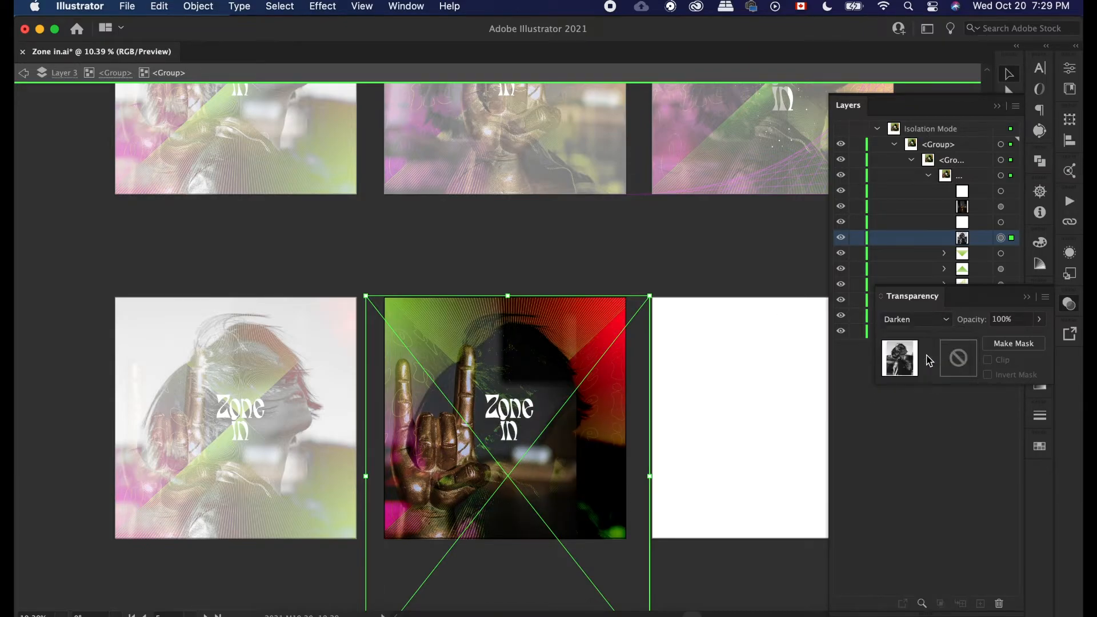
Step: Center the golden hand photo behind the "Zone in" title in the middle lower composition and leave isolation mode
left_click_drag(526, 492, 457, 472)
scroll(457, 473, "down", 2)
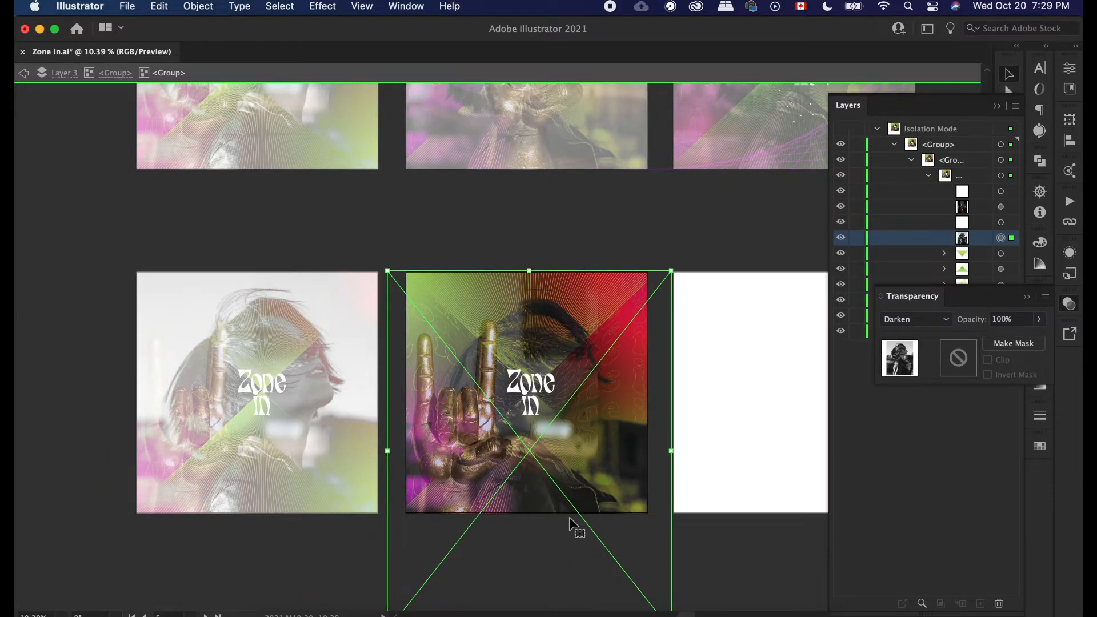
scroll(569, 516, "up", 1)
scroll(550, 510, "up", 2)
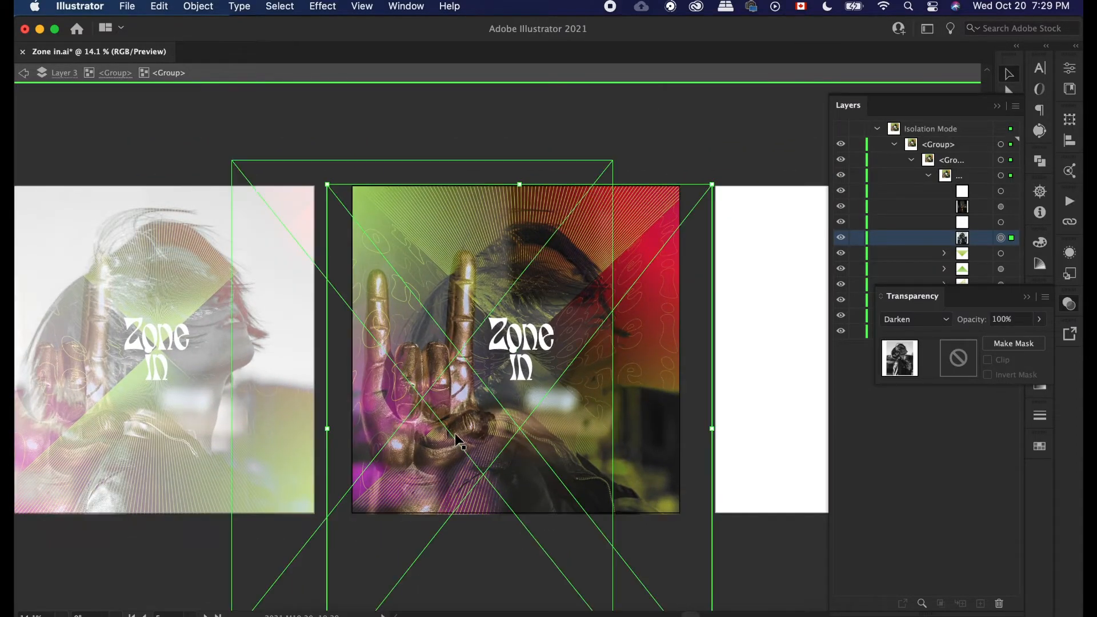
left_click(1001, 207)
left_click_drag(431, 433, 515, 430)
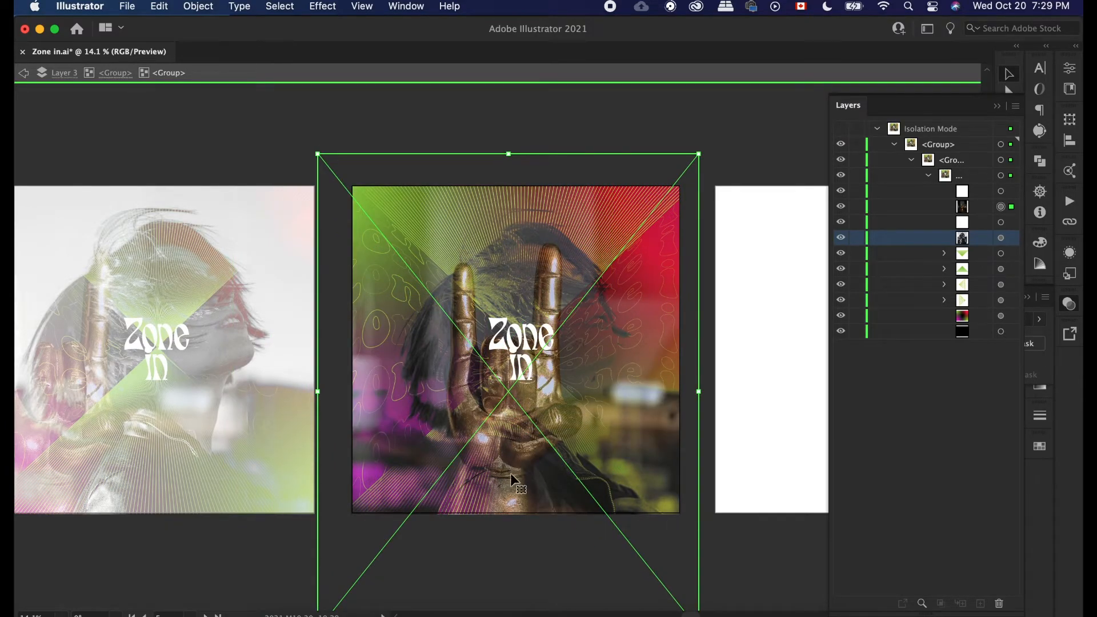
mouse_move(507, 391)
left_mouse_down()
mouse_move(531, 393)
mouse_move(519, 387)
left_mouse_up()
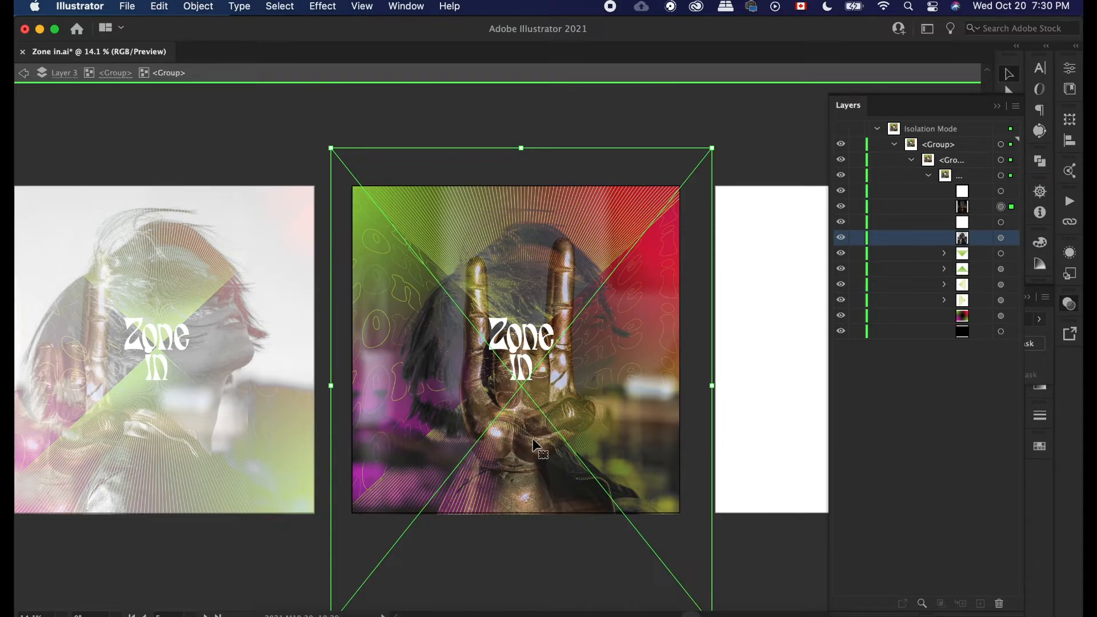
left_click(754, 380)
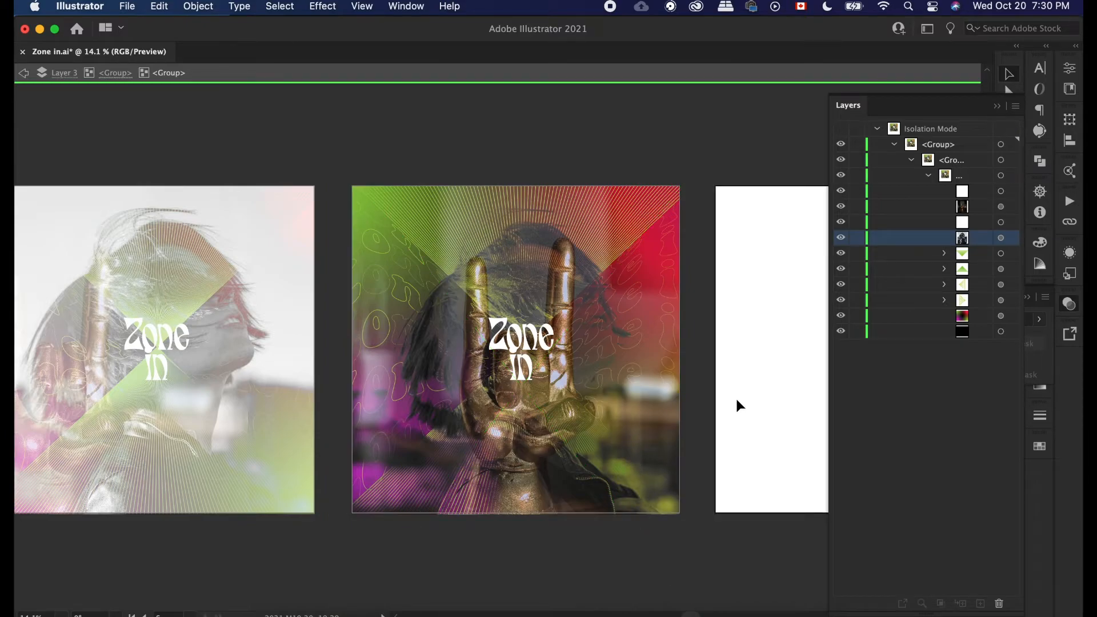
double_click(735, 397)
Step: Compare the lower row of covers with the original covers above, both close up and across all artboards
scroll(705, 441, "up", 5)
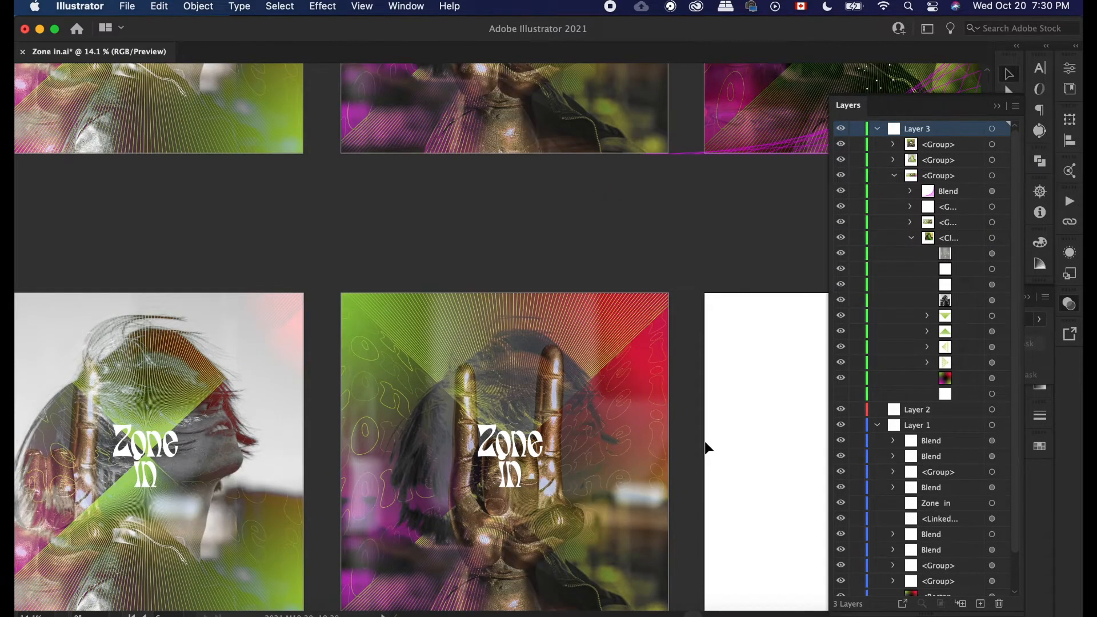
scroll(704, 441, "down", 3)
scroll(704, 441, "right", 5)
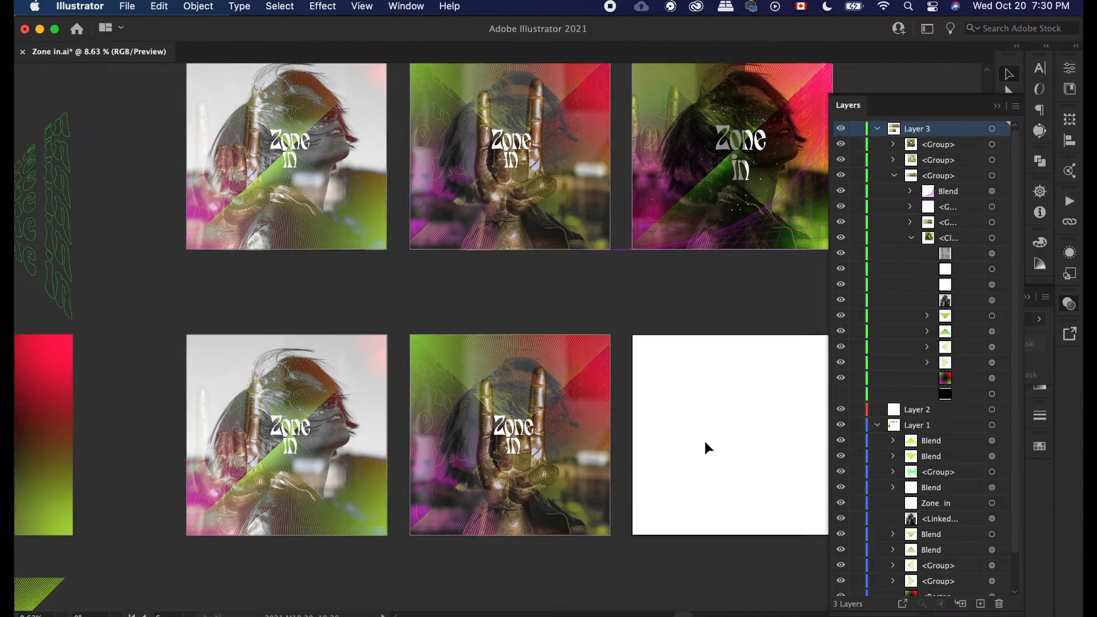
scroll(631, 481, "up", 2)
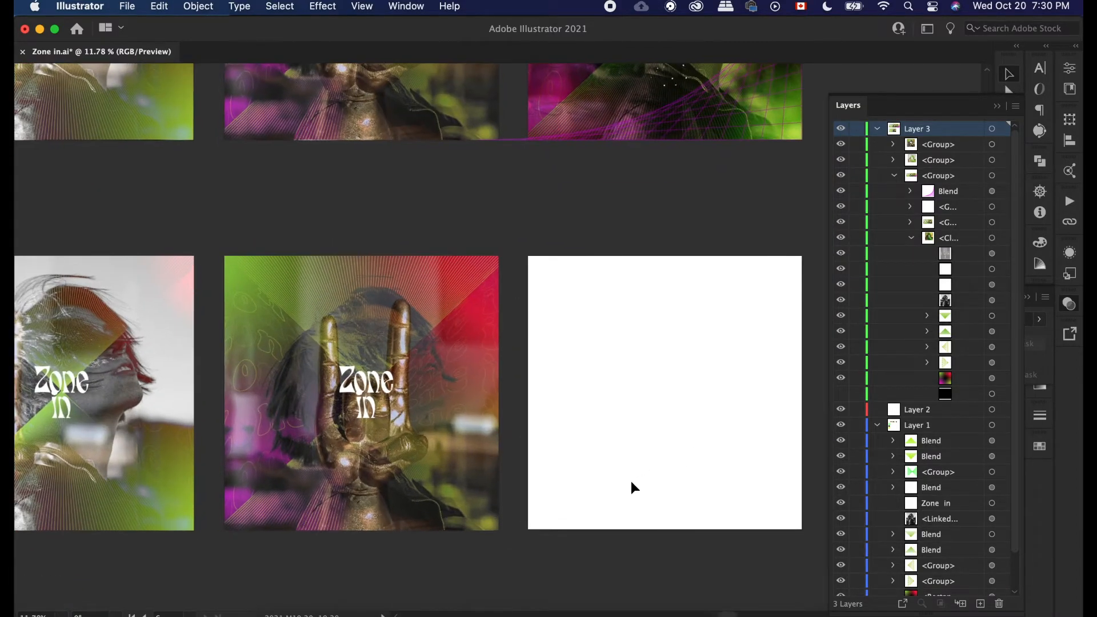
scroll(584, 490, "down", 4)
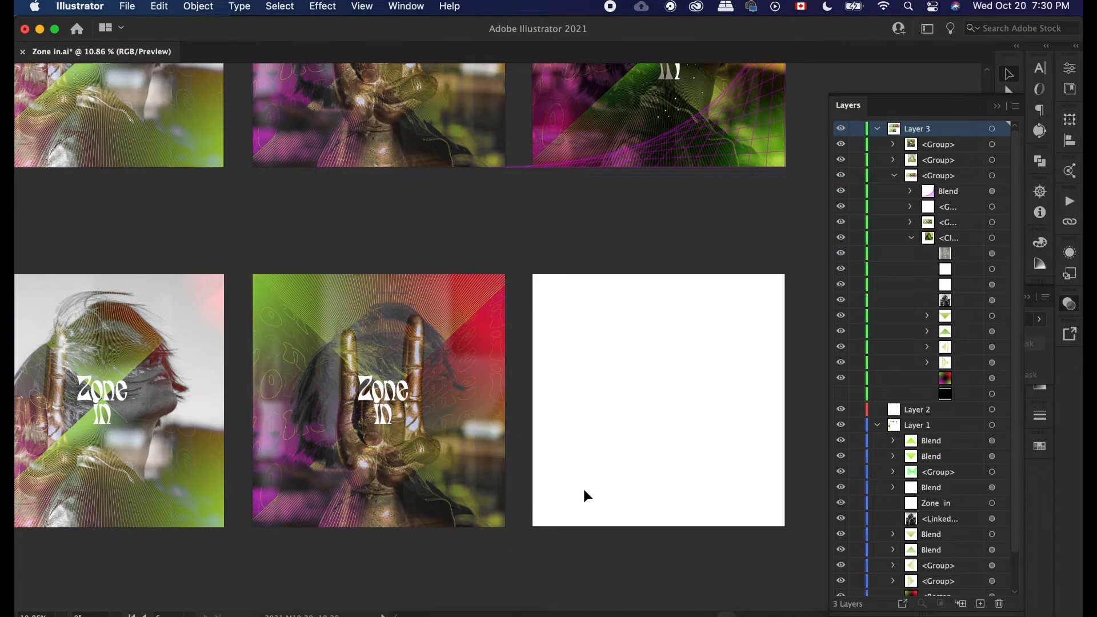
scroll(560, 522, "up", 2)
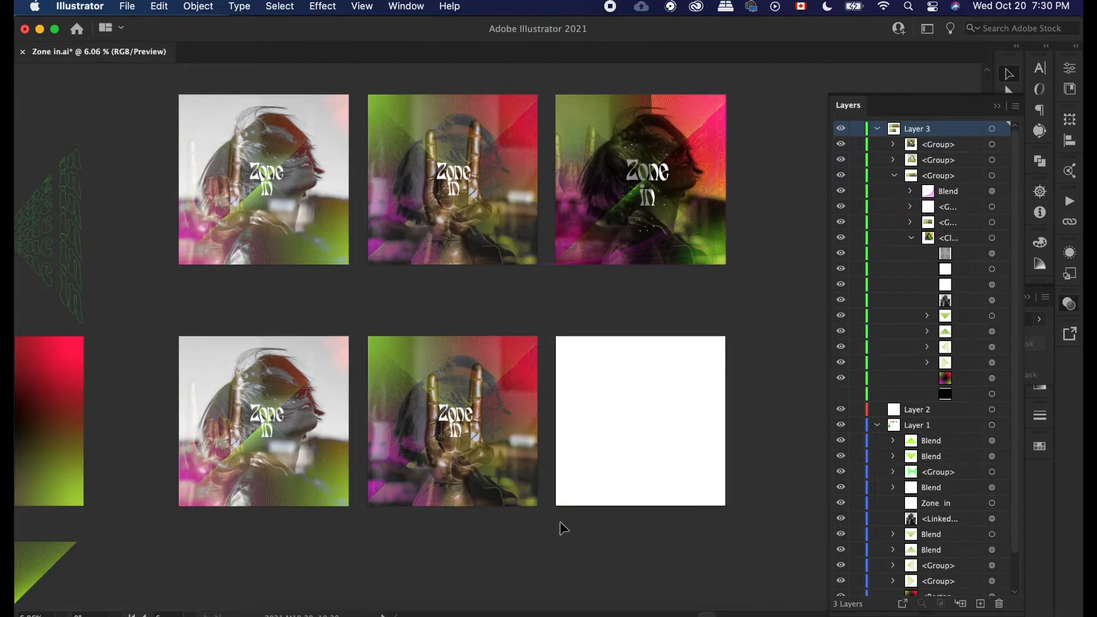
scroll(443, 539, "down", 1)
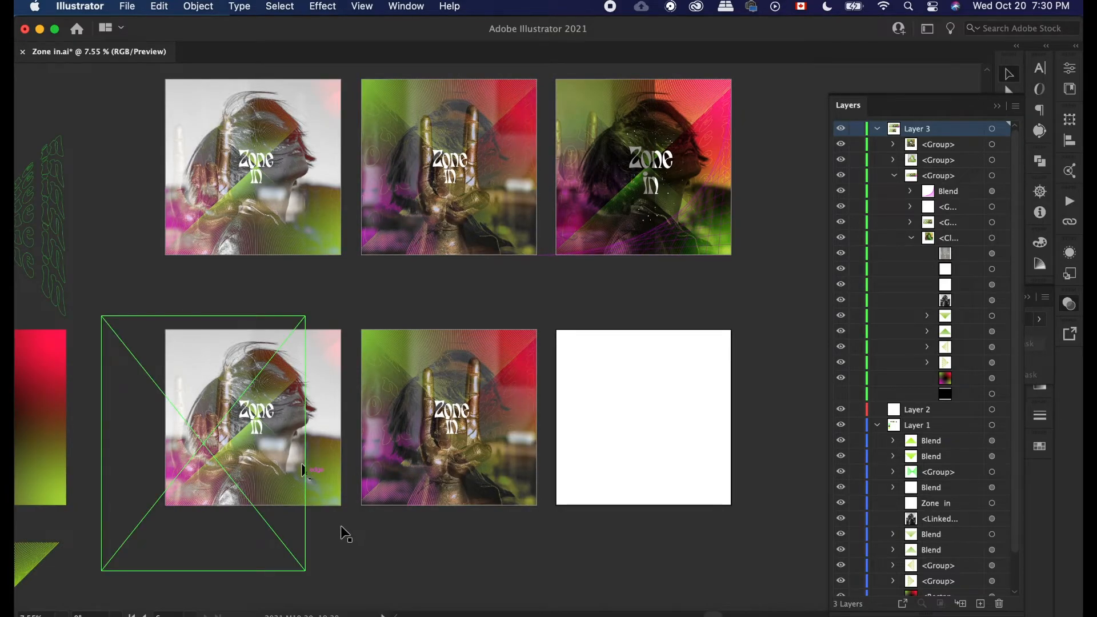
Step: Duplicate the light first composition of the lower row onto the empty third artboard beside the middle cover
left_click_drag(200, 371, 635, 405)
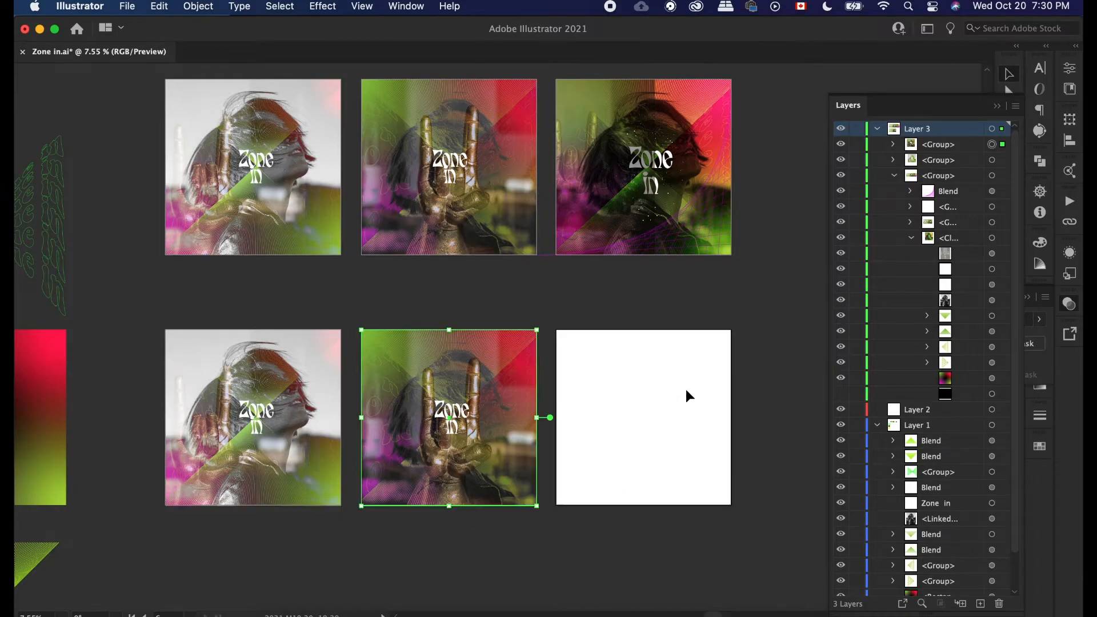
left_click(260, 407)
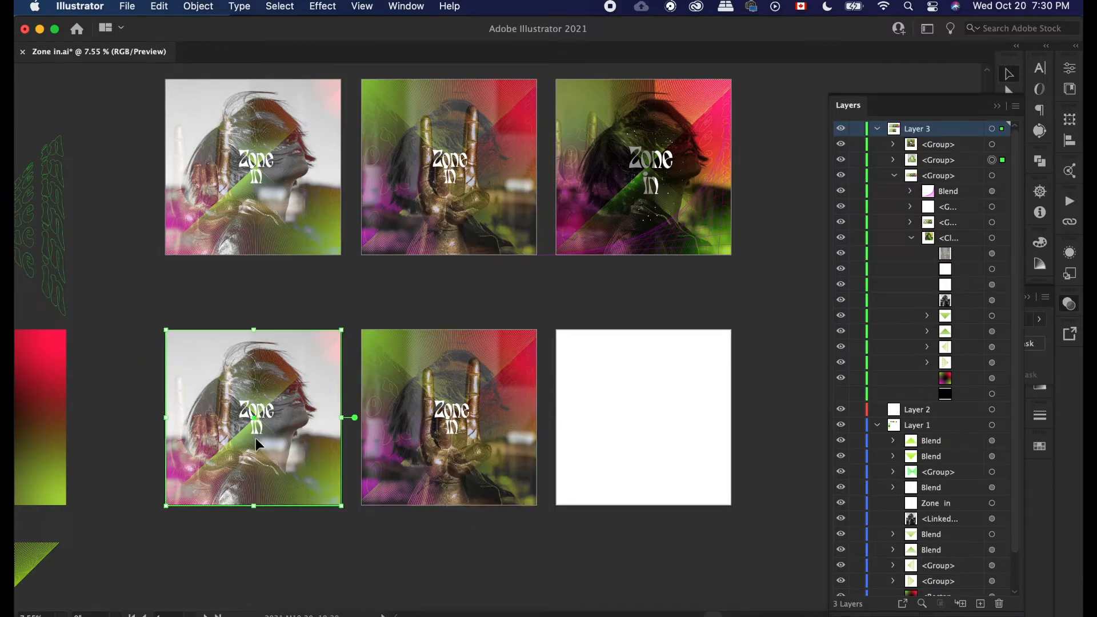
left_click(244, 555)
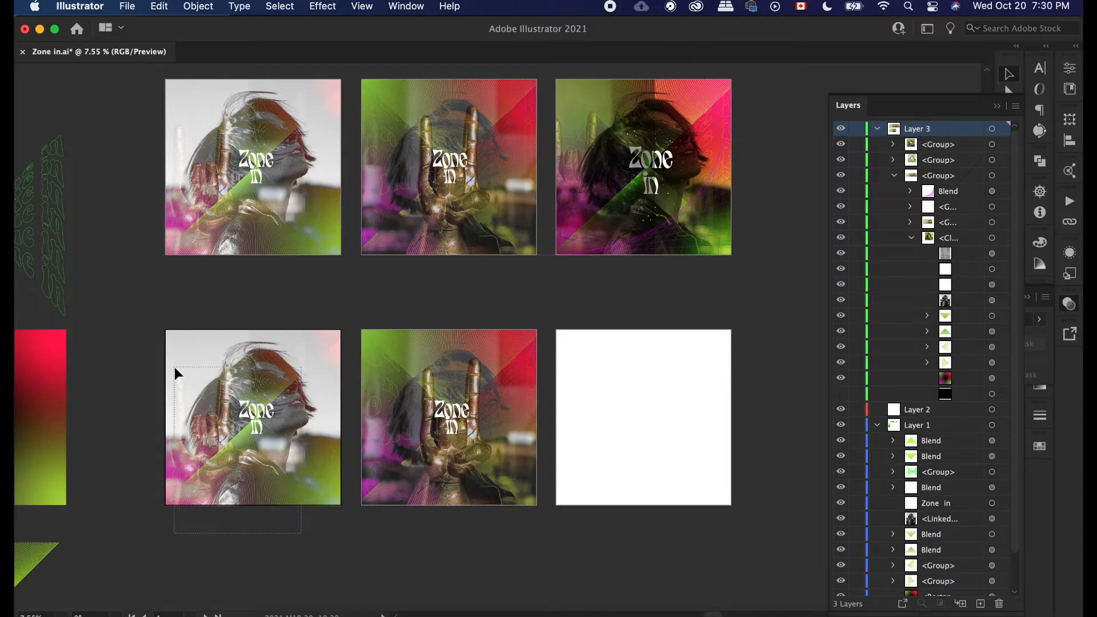
left_click(188, 376)
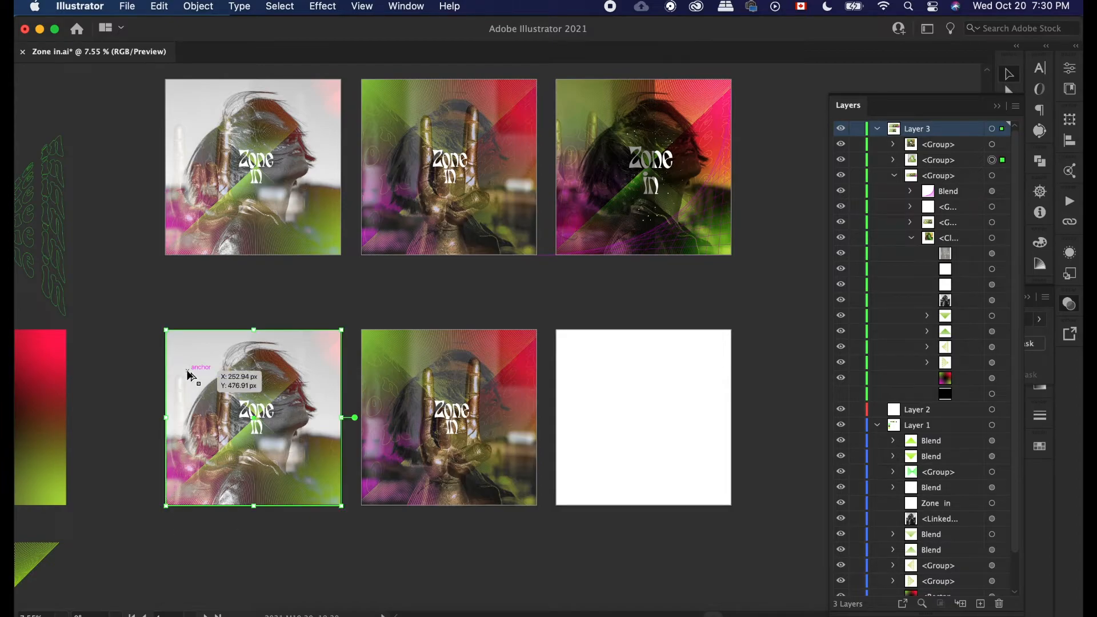
left_click_drag(188, 376, 578, 374)
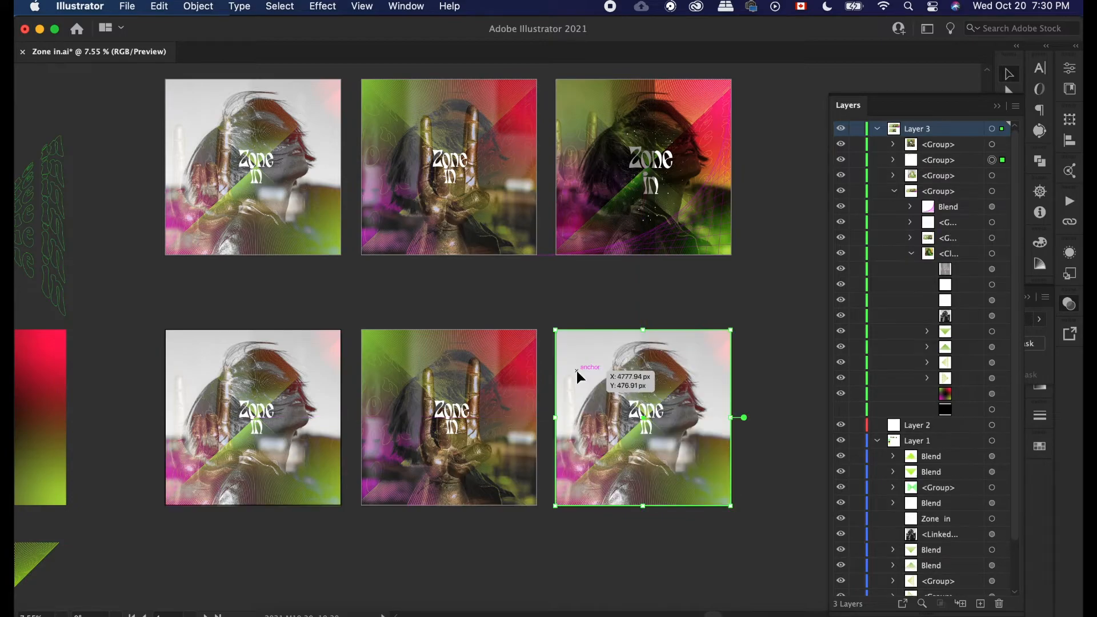
Step: Expand the nested groups of the duplicated composition in the layer structure to list its individual images and blends
scroll(662, 474, "up", 2)
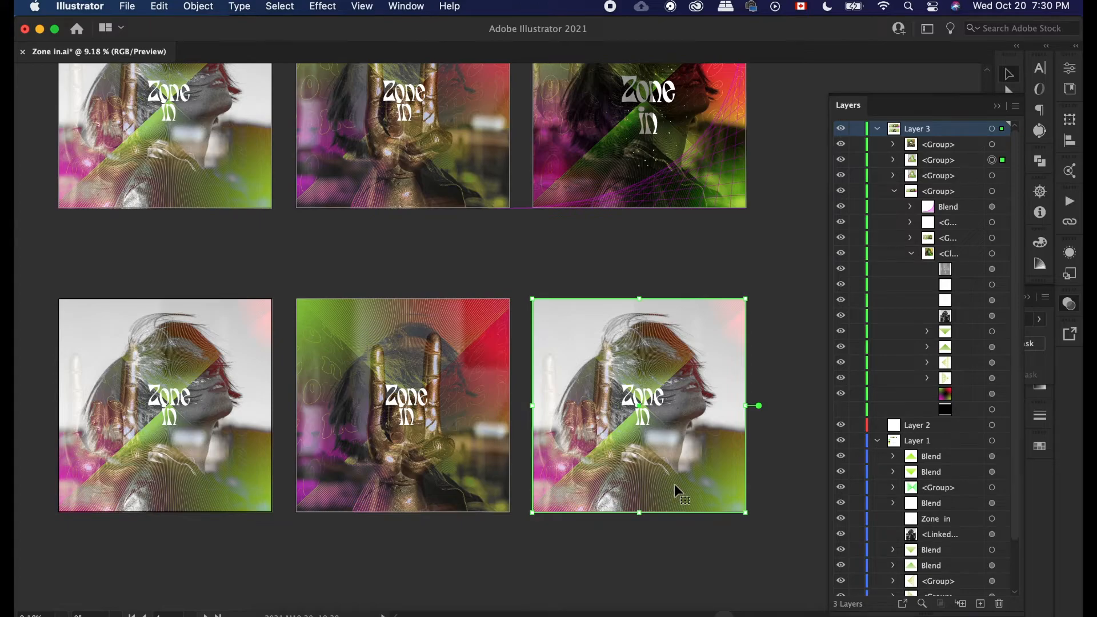
scroll(674, 484, "up", 2)
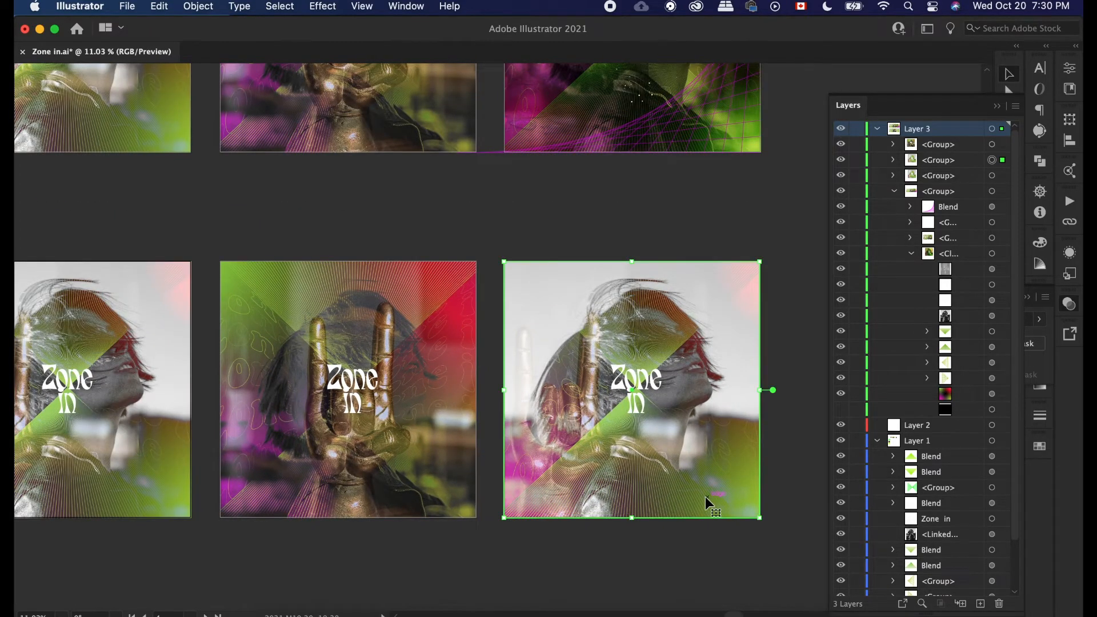
scroll(705, 495, "up", 1)
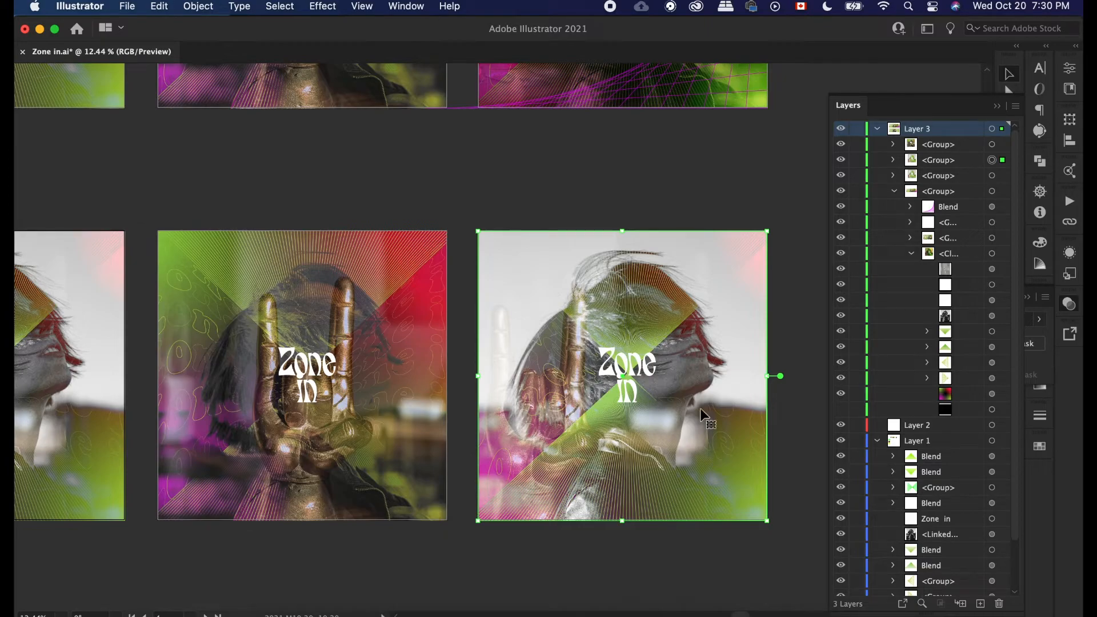
left_click(892, 160)
left_click(912, 176)
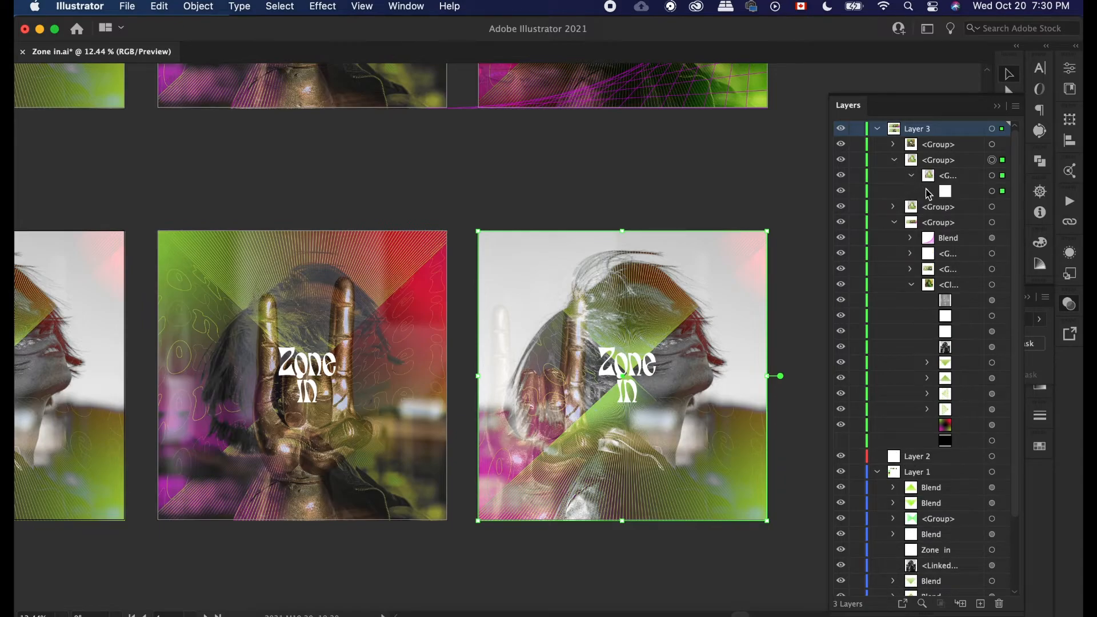
left_click(926, 191)
left_click(944, 206)
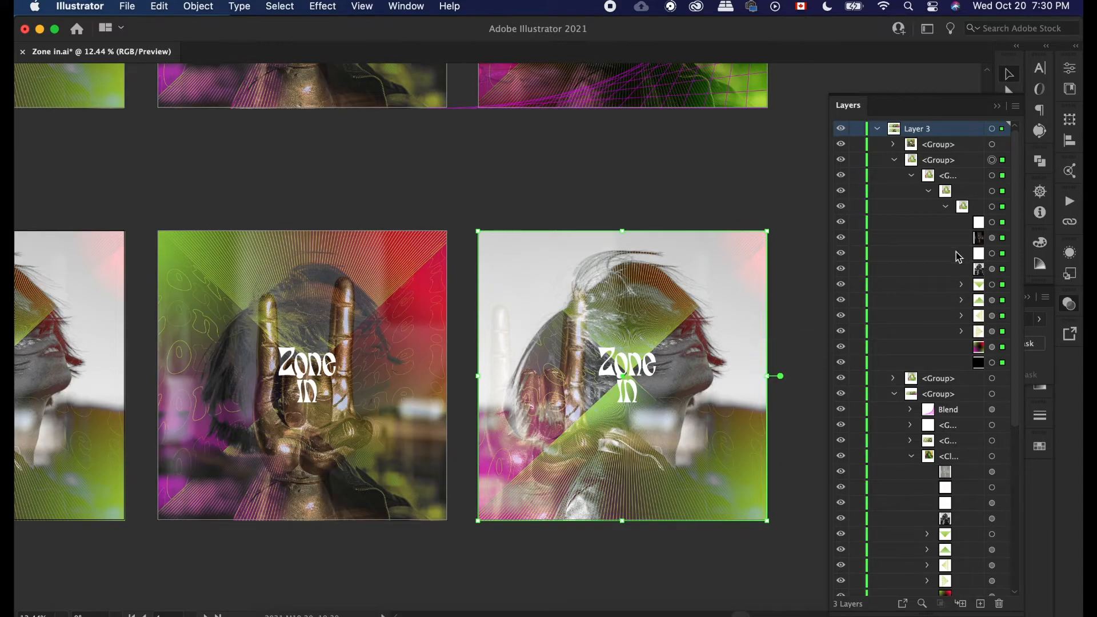
Step: Change the blending mode of the woman's portrait photo in the third lower composition to Overlay and deselect it
left_click(991, 269)
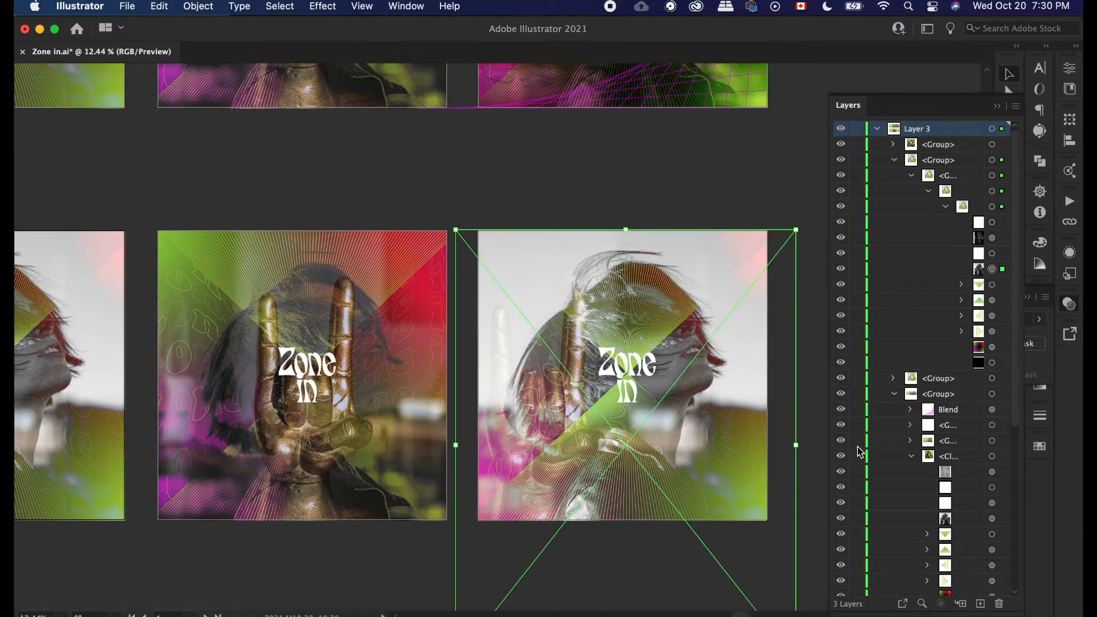
scroll(766, 463, "up", 1)
scroll(765, 463, "up", 8)
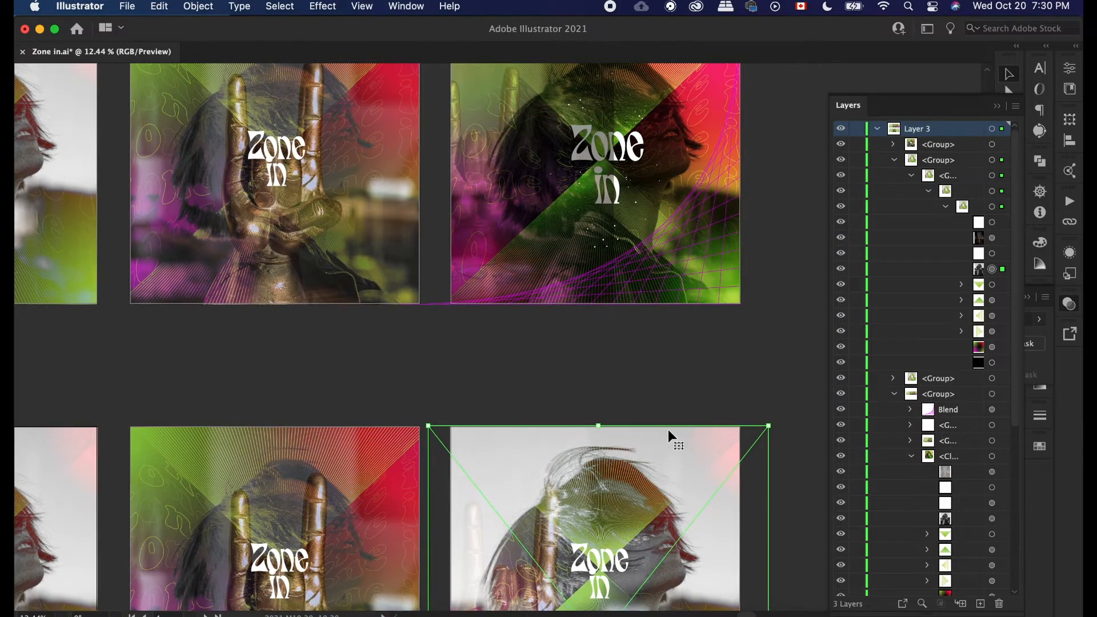
scroll(667, 429, "down", 9)
left_click(1036, 303)
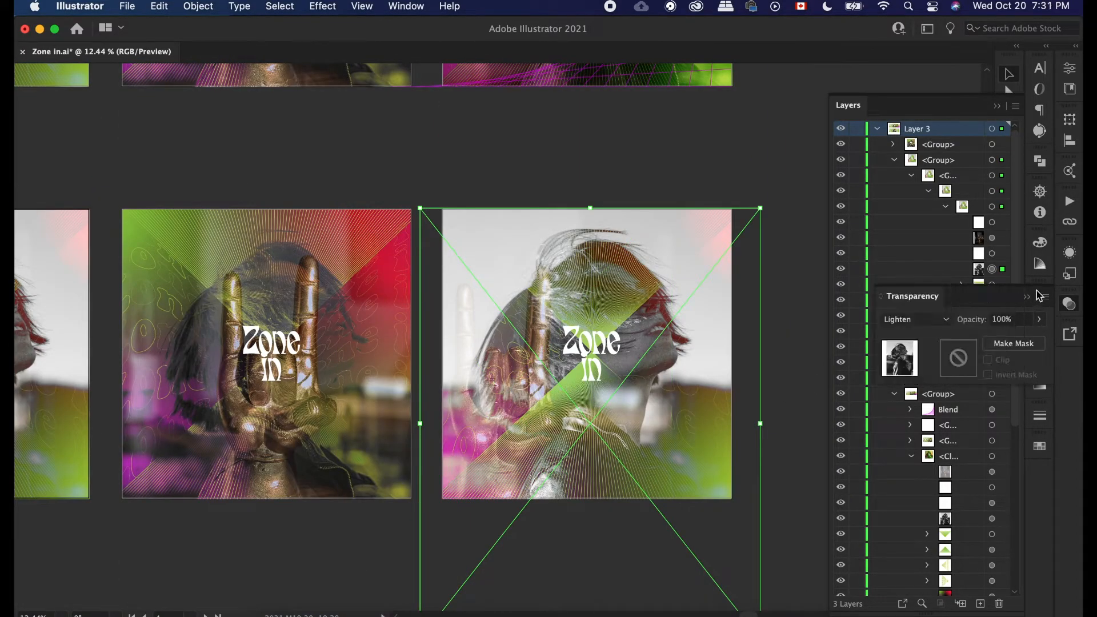
left_click(945, 320)
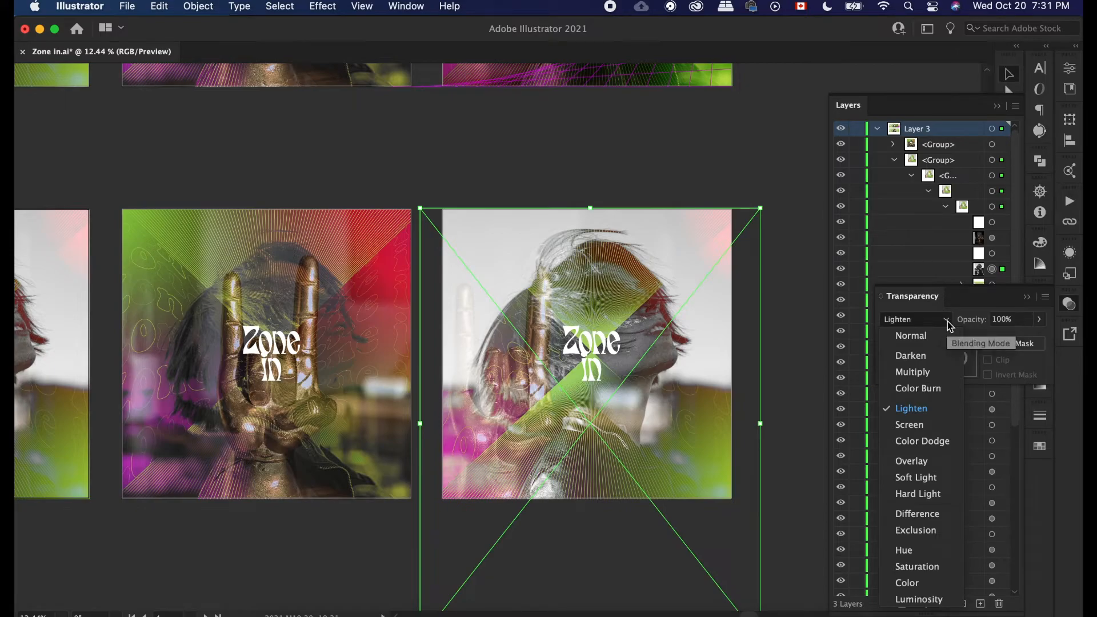
left_click(932, 462)
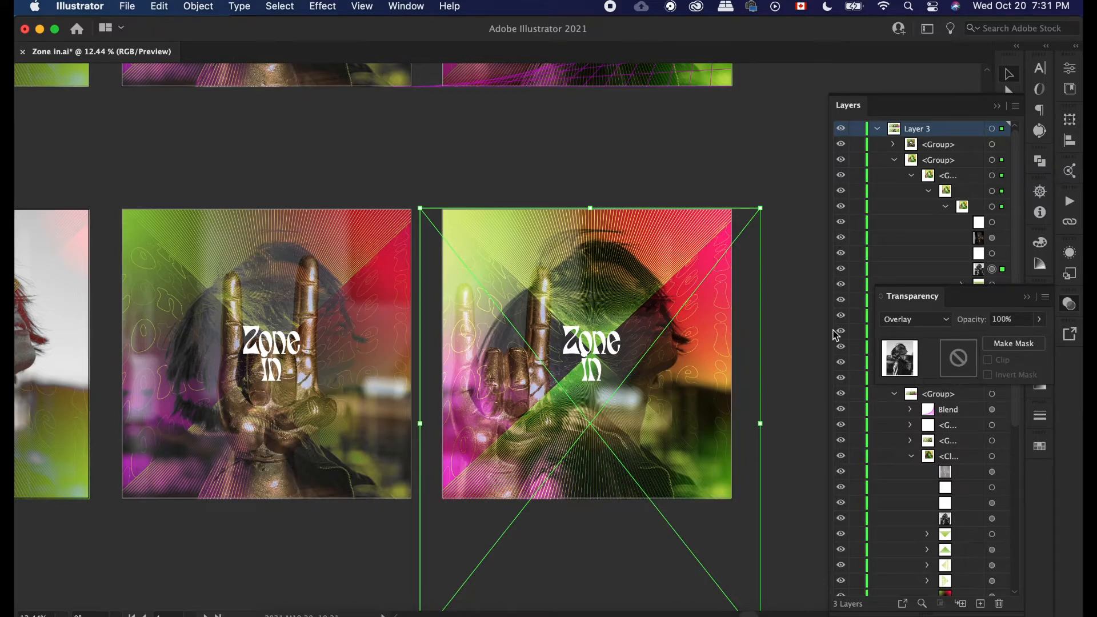
left_click(803, 310)
Step: Examine the third lower cover beside its neighbours and close up, leaving nothing selected
scroll(812, 304, "down", 1)
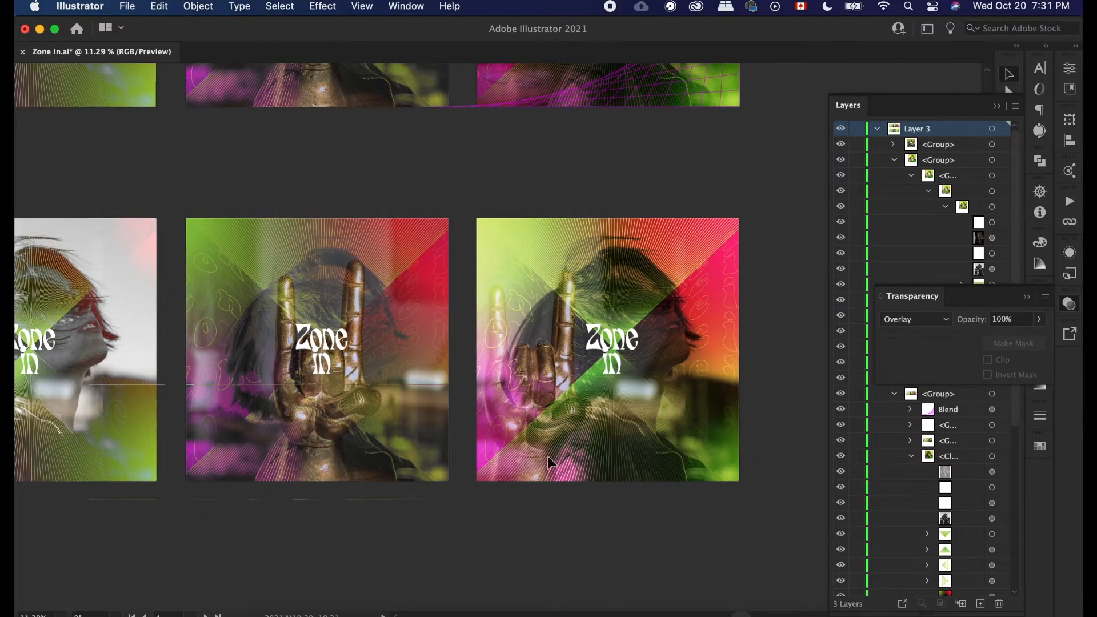
left_click(138, 390)
scroll(136, 388, "left", 2)
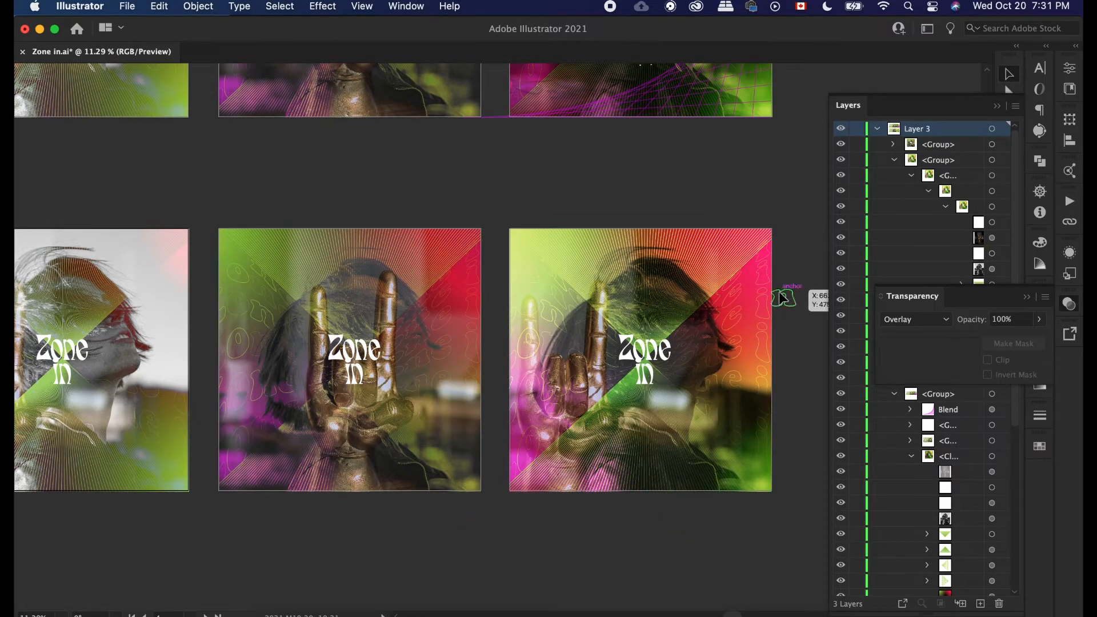
scroll(731, 528, "down", 2)
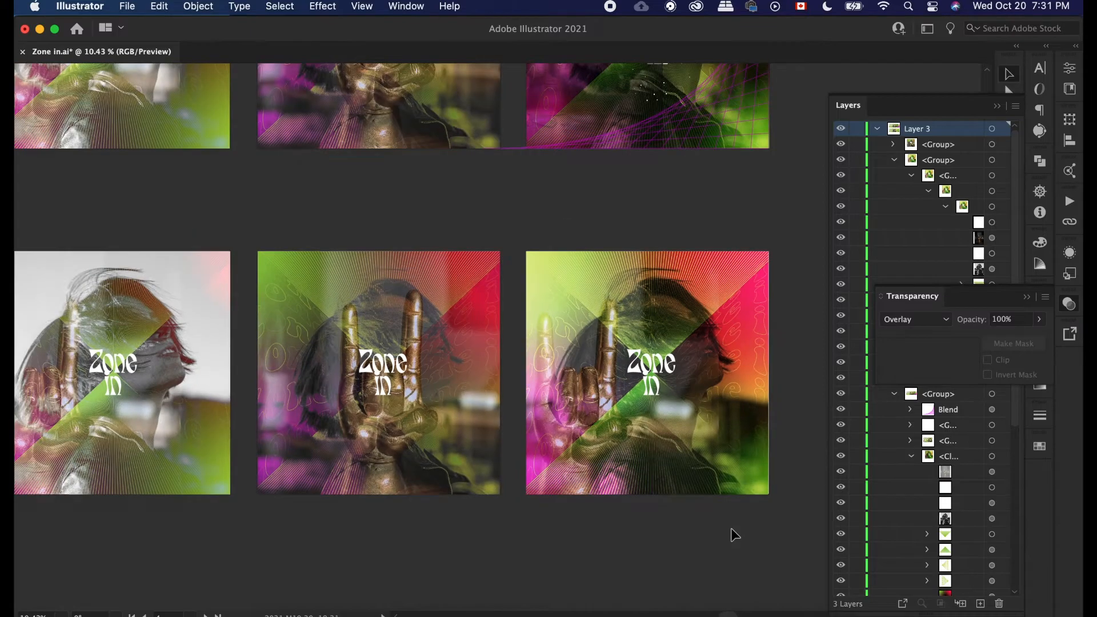
scroll(751, 493, "up", 3)
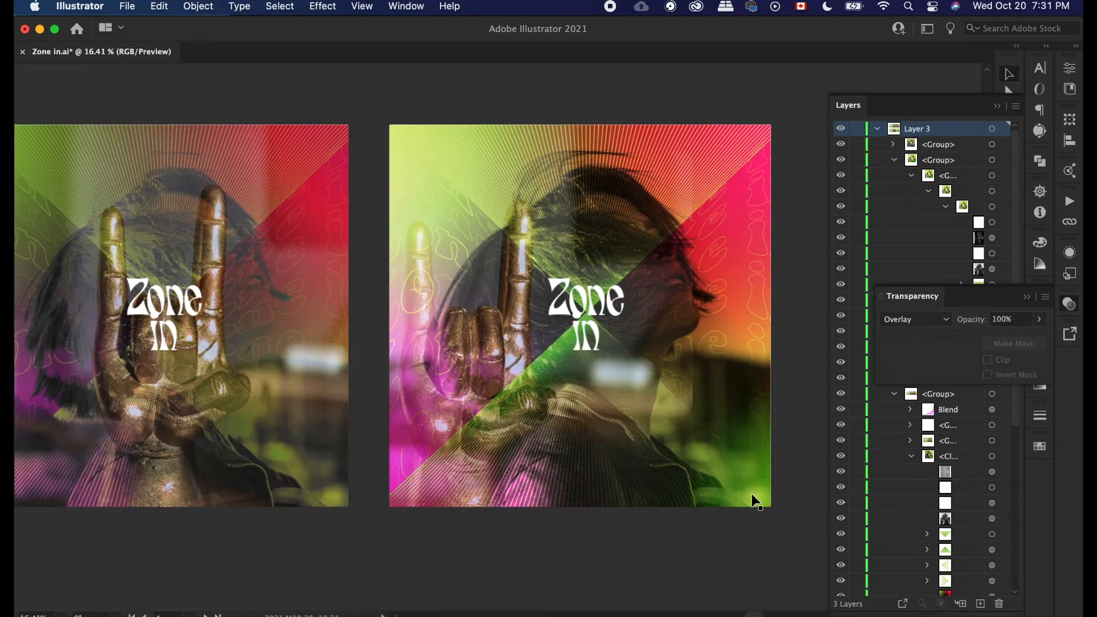
scroll(751, 494, "up", 2)
left_click(752, 494)
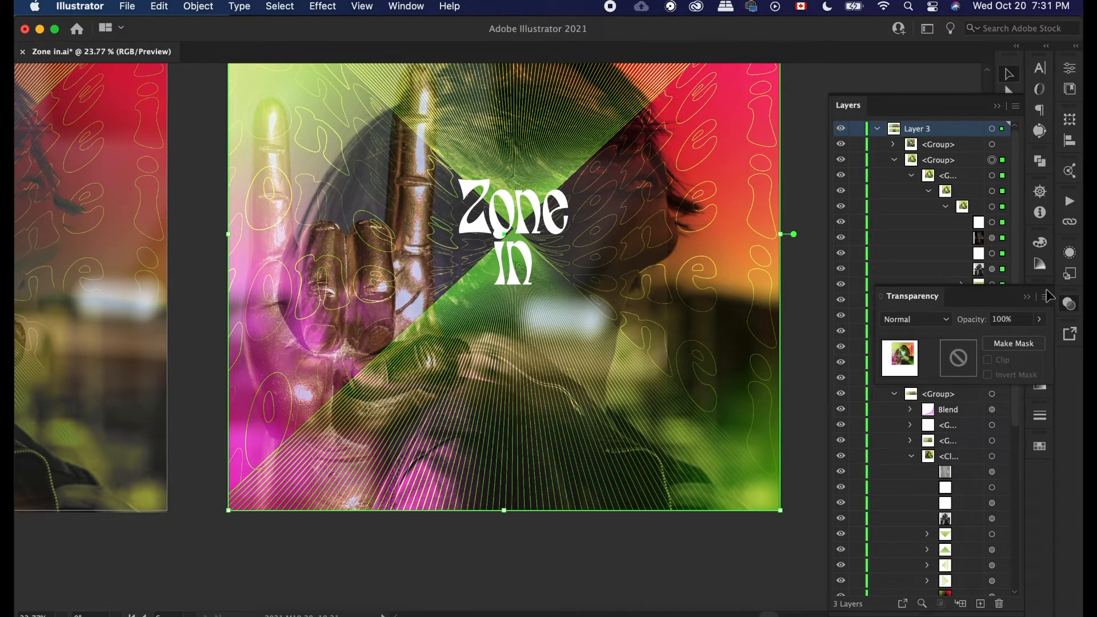
key("shift+super+a")
Step: Collapse the contents of Layer 3 and add a new layer above it
left_click(1025, 295)
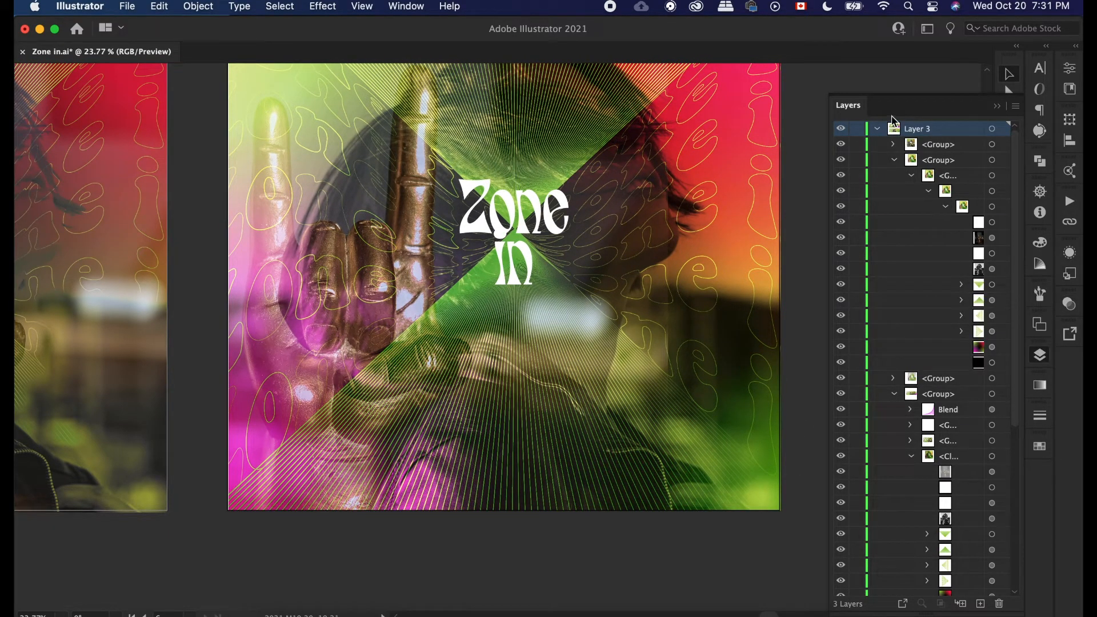
left_click(876, 129)
left_click(877, 144)
left_click(876, 160)
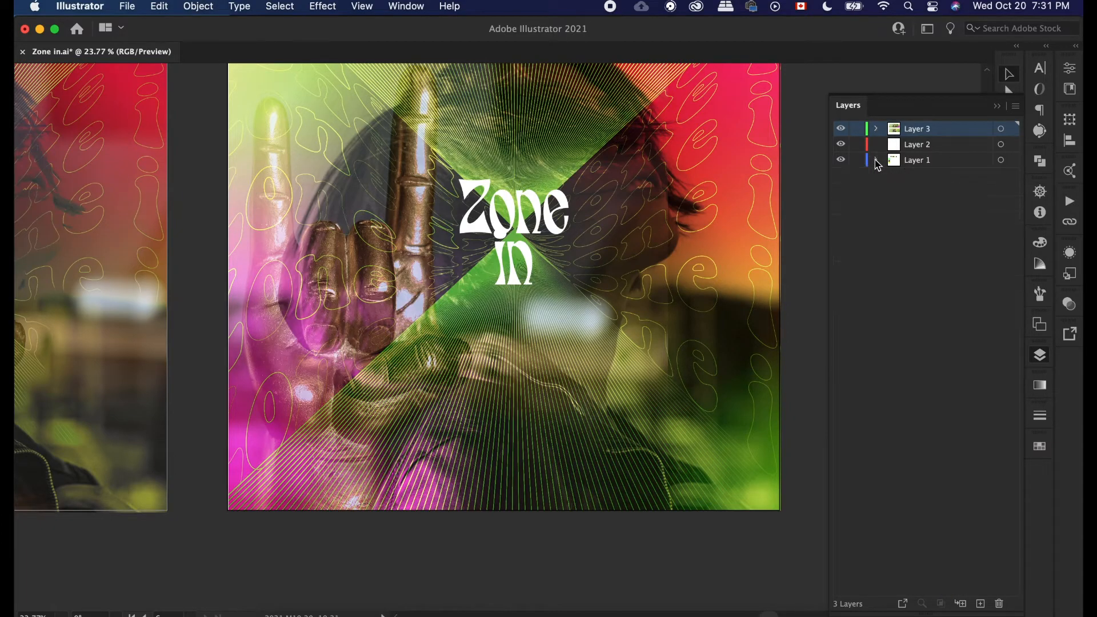
left_click(980, 604)
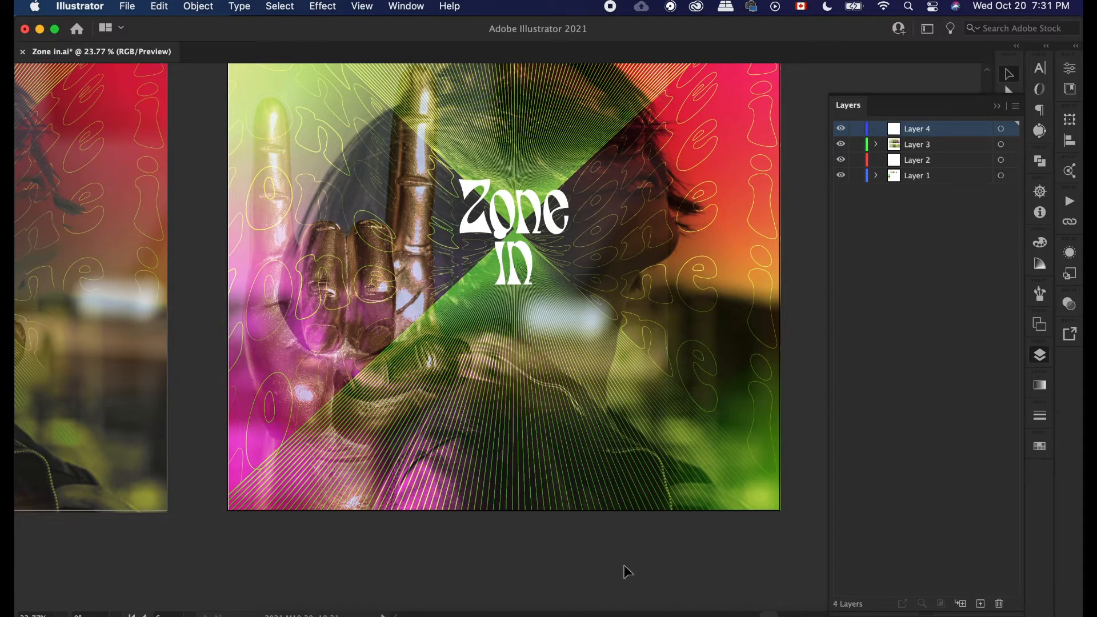
Step: Draw a straight horizontal path with the Pen tool along the full bottom edge of the third lower artboard
scroll(628, 571, "down", 3)
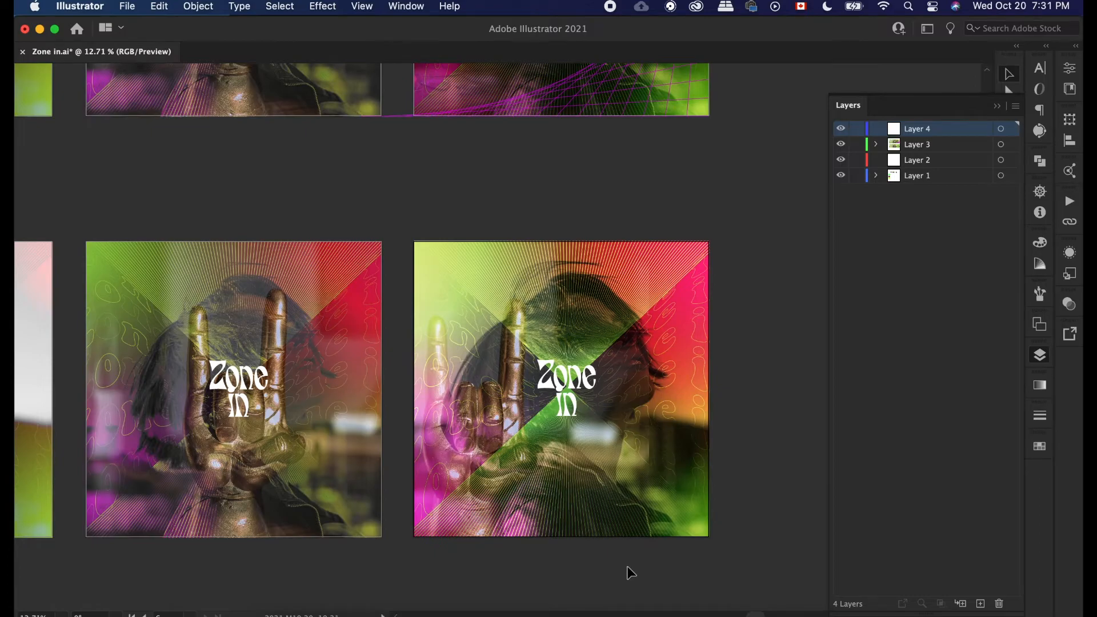
scroll(628, 571, "up", 2)
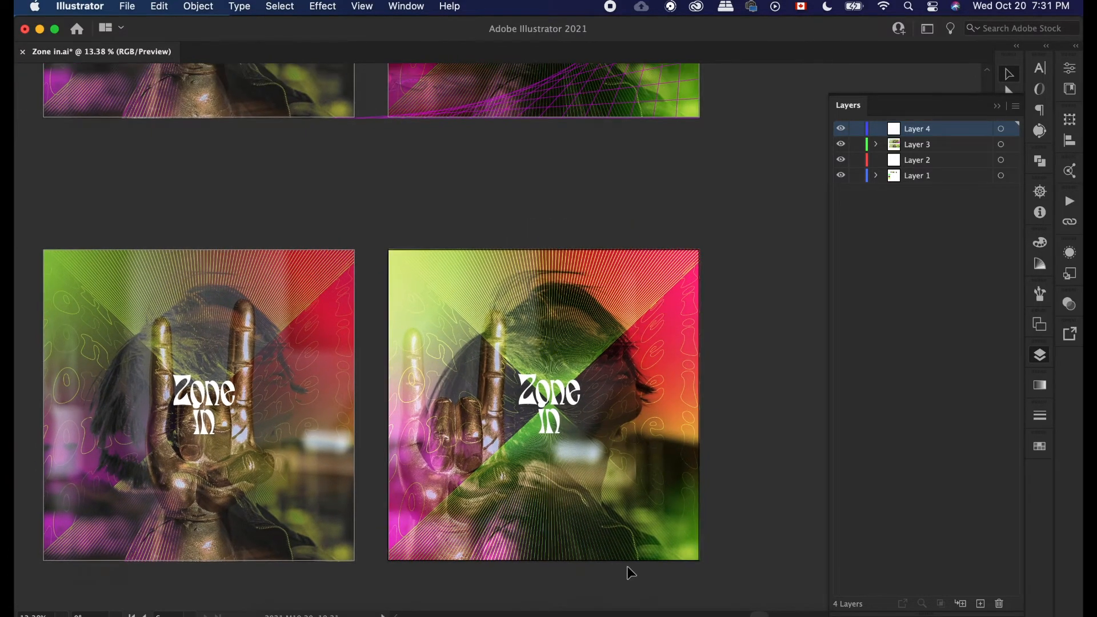
scroll(628, 568, "up", 5)
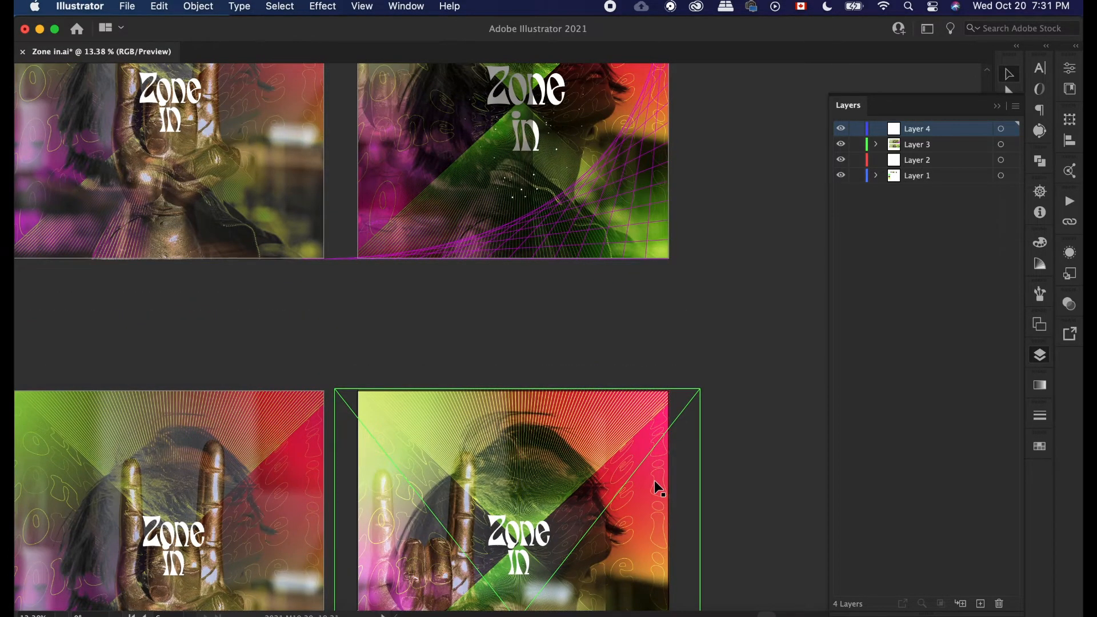
scroll(653, 481, "down", 4)
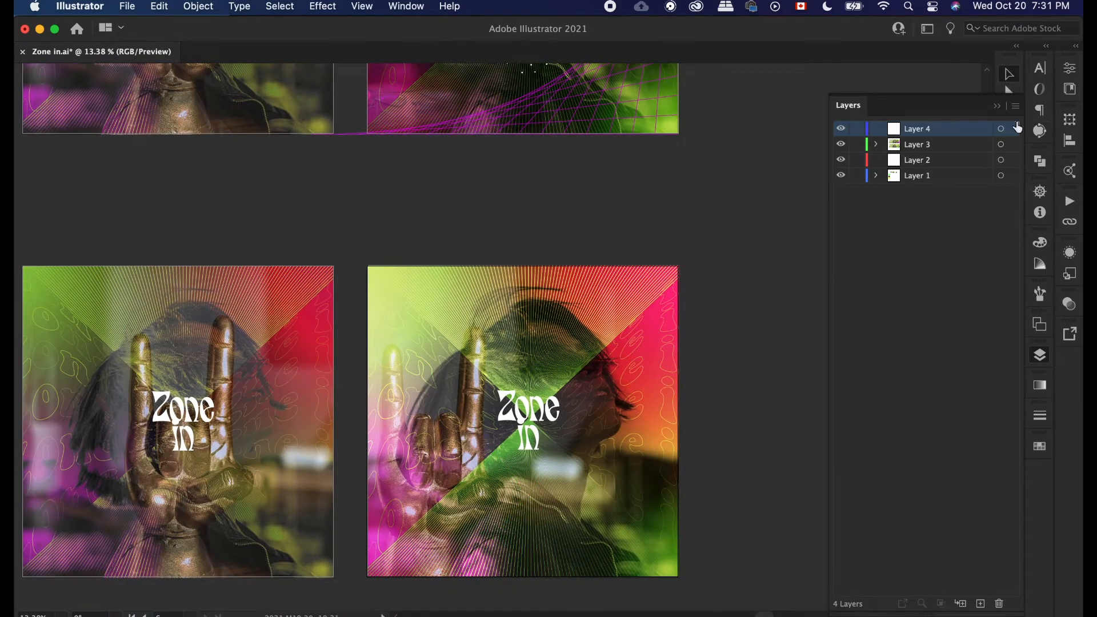
left_click(998, 107)
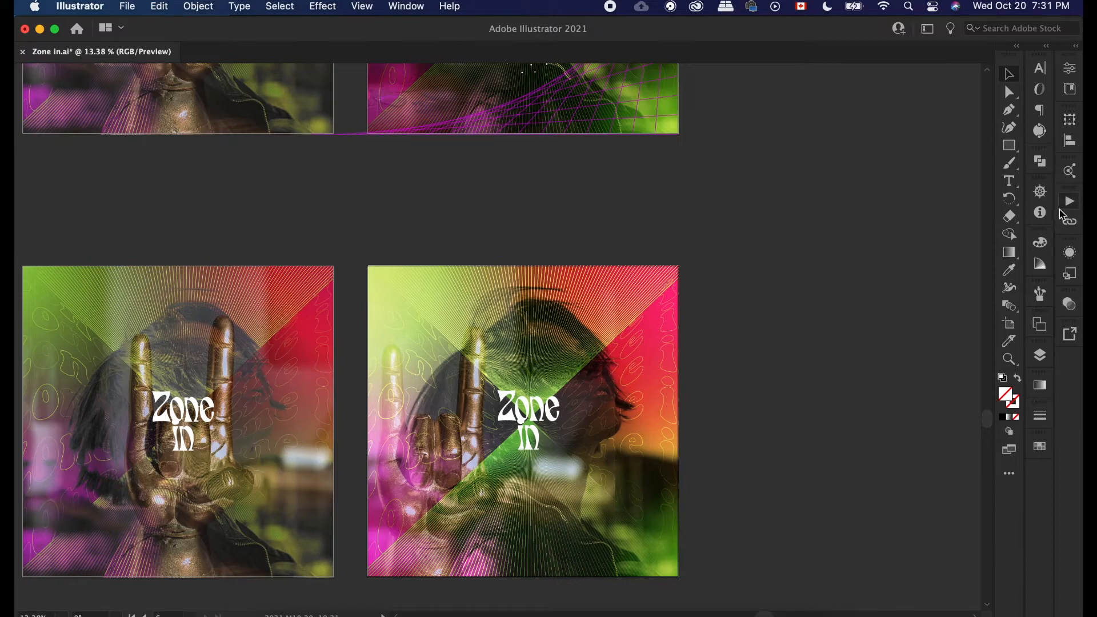
left_click(1010, 110)
scroll(638, 554, "down", 2)
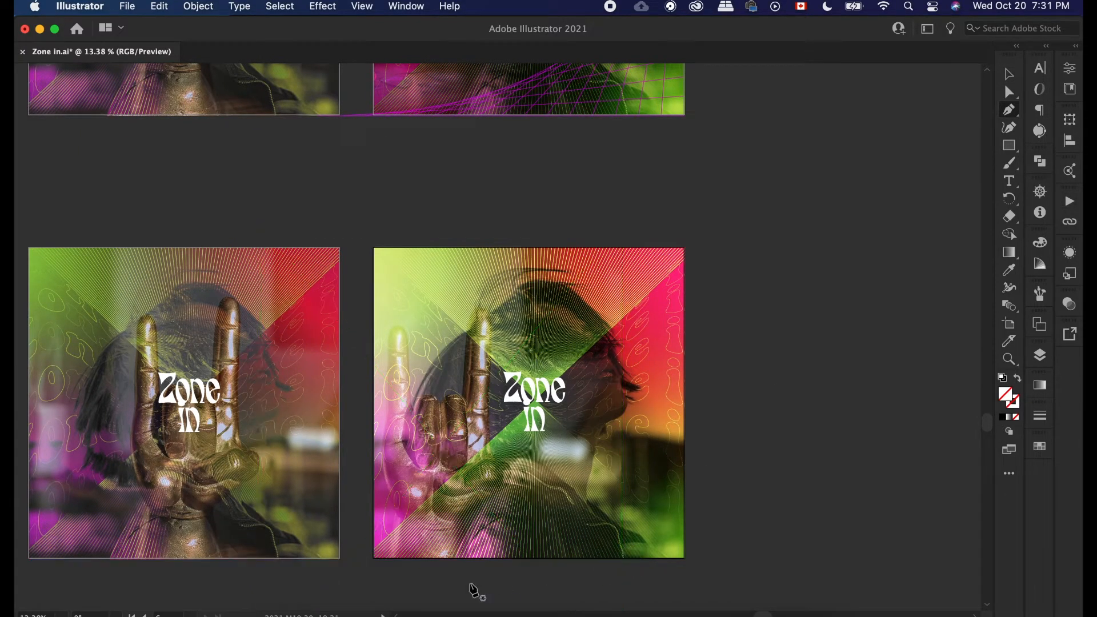
left_click(374, 560)
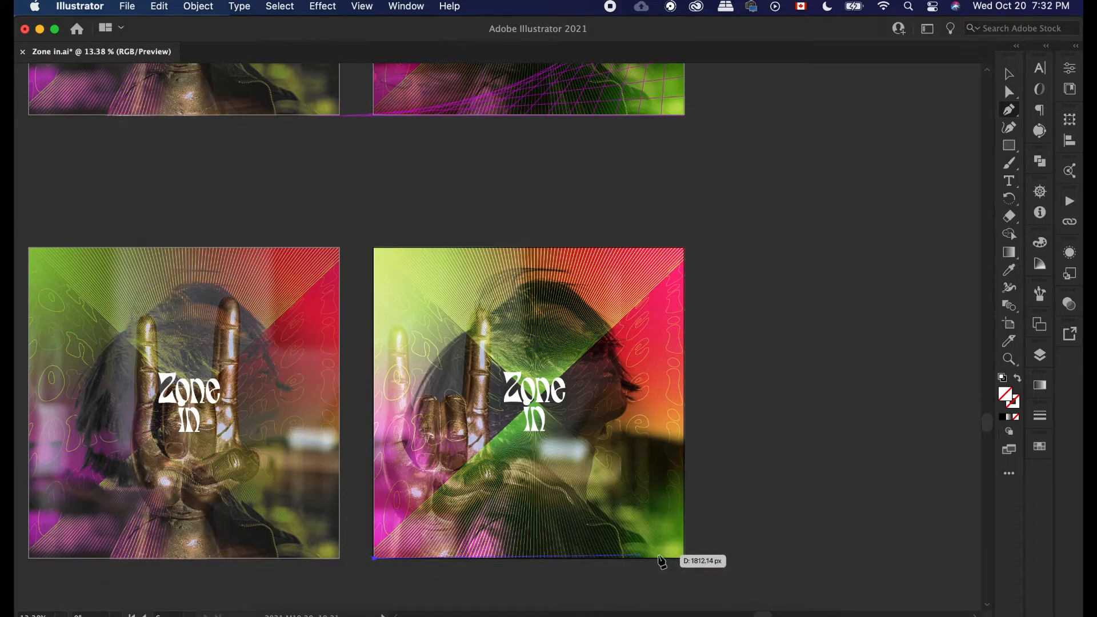
left_click(684, 557)
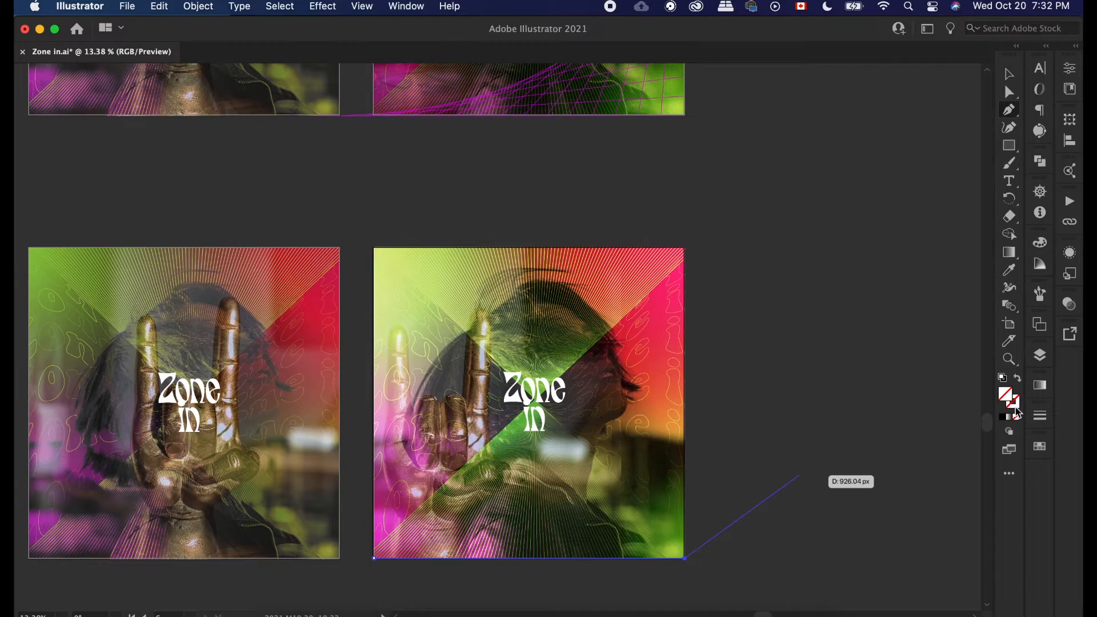
Step: Give the path a magenta fc00fc stroke with a weight of 6 pt
double_click(1018, 411)
left_click(894, 198)
left_click(864, 164)
left_click(894, 194)
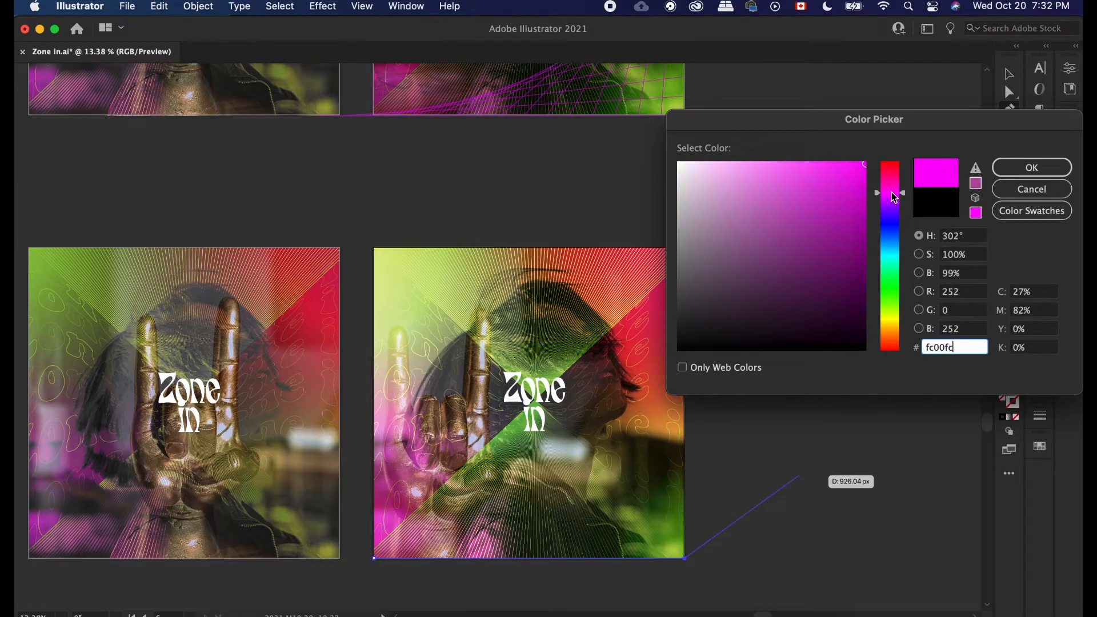
left_click(1007, 171)
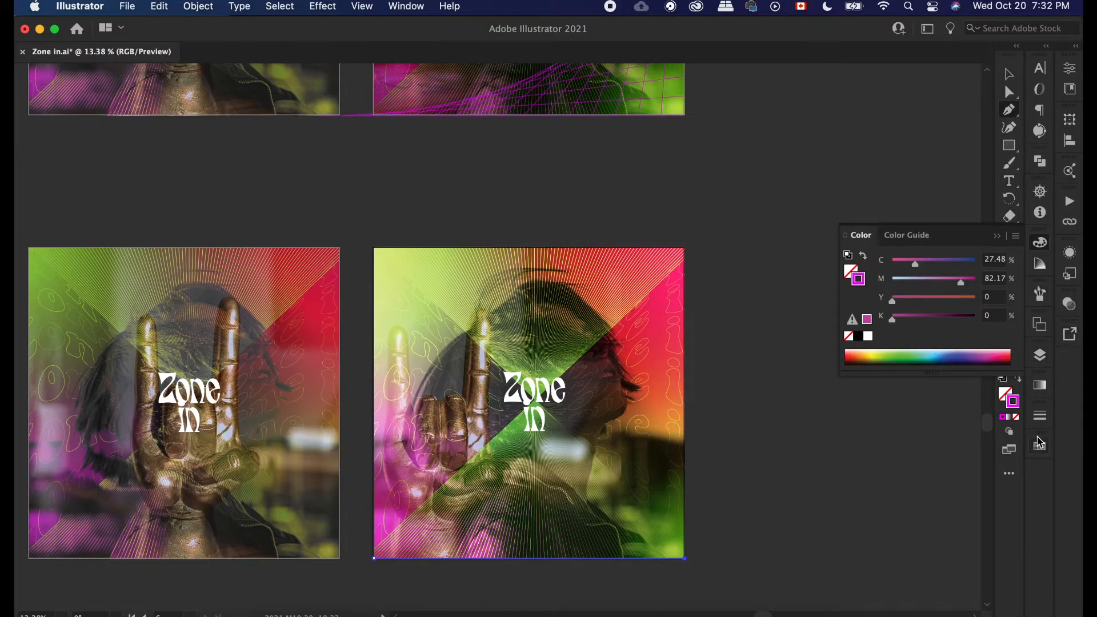
left_click(1040, 415)
left_click(962, 393)
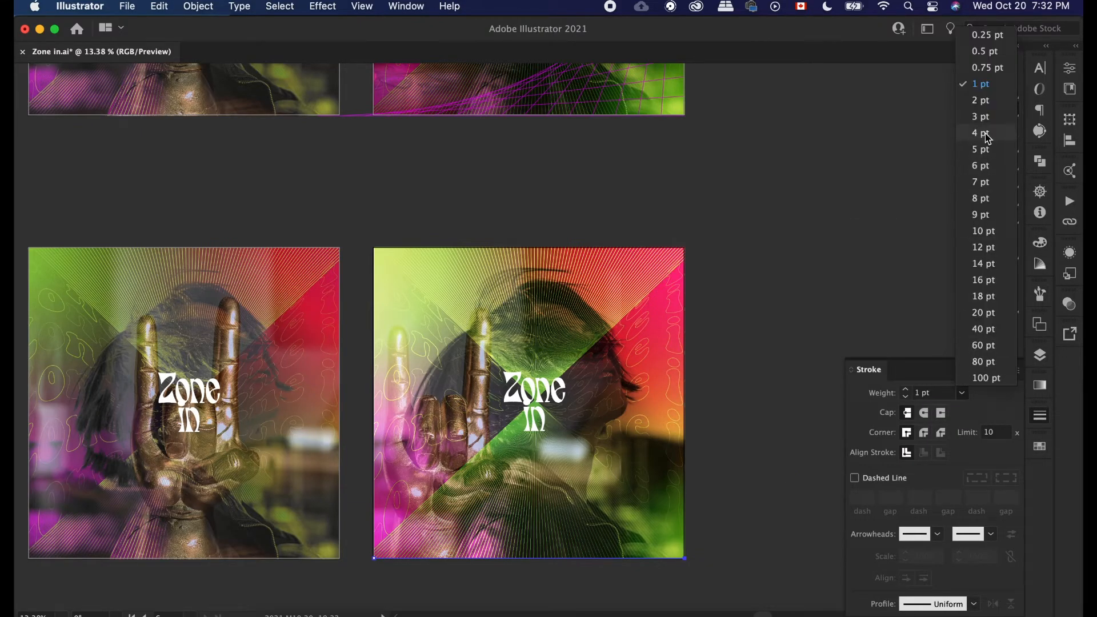
left_click(983, 165)
Step: Duplicate the magenta line, rotate the copy to vertical and align it with the right edge of the third lower artboard
left_click(1008, 74)
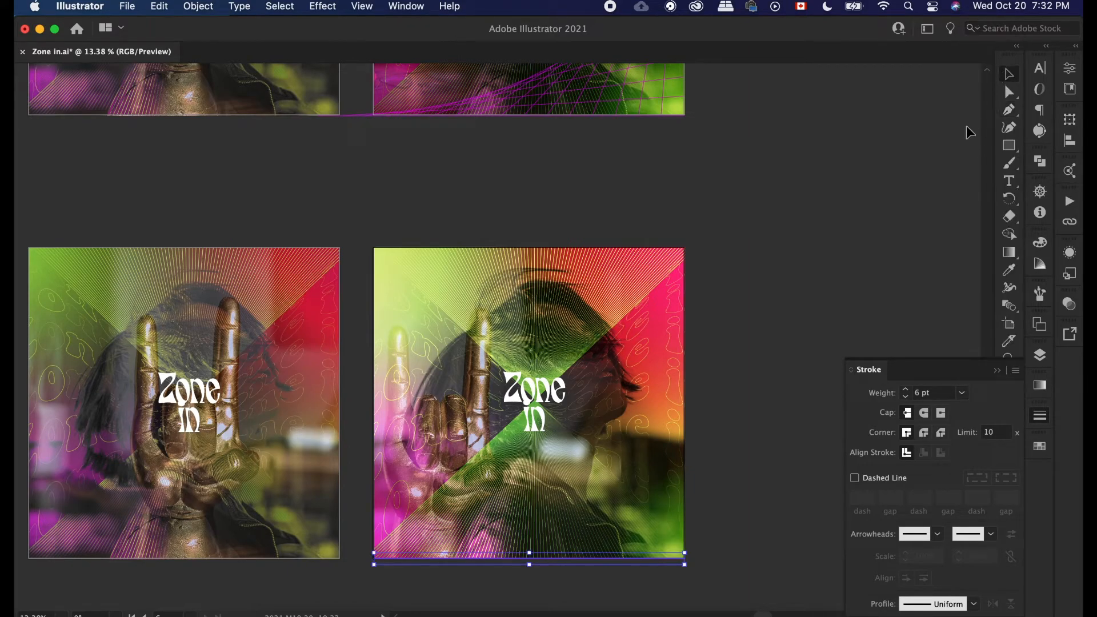
left_click_drag(639, 557, 608, 581)
left_click_drag(604, 477, 679, 443)
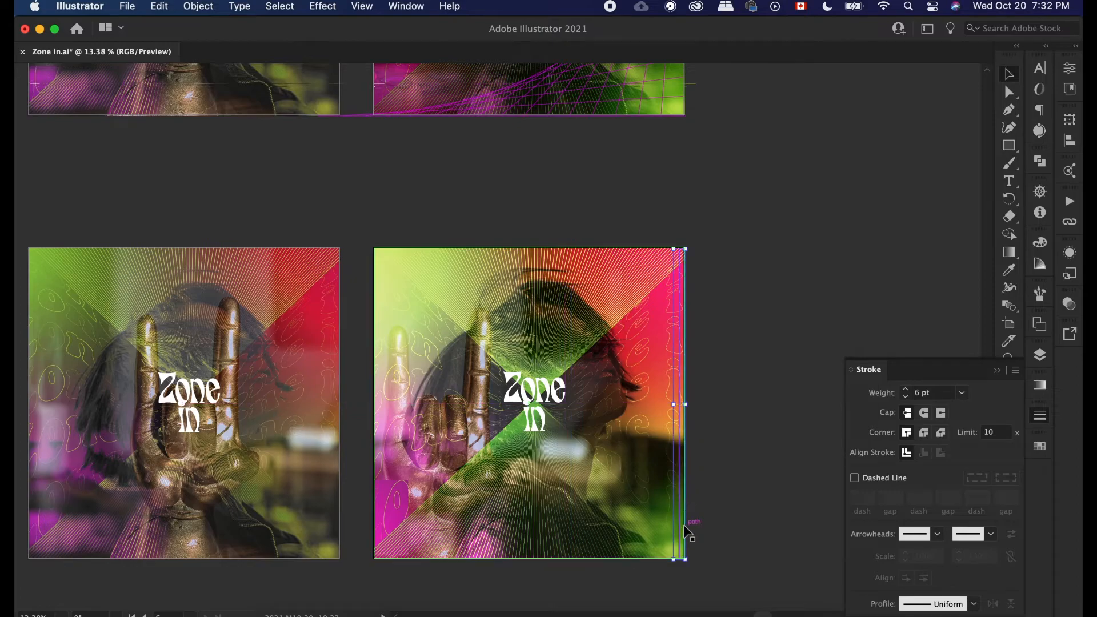
scroll(683, 524, "up", 5)
scroll(683, 529, "up", 5)
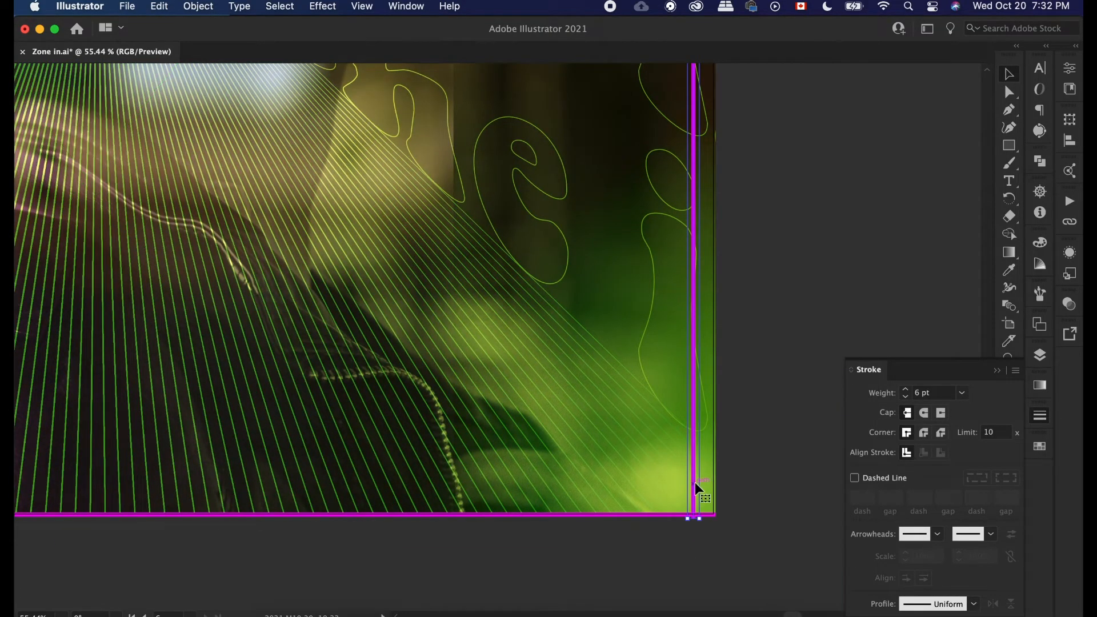
left_click_drag(694, 480, 713, 480)
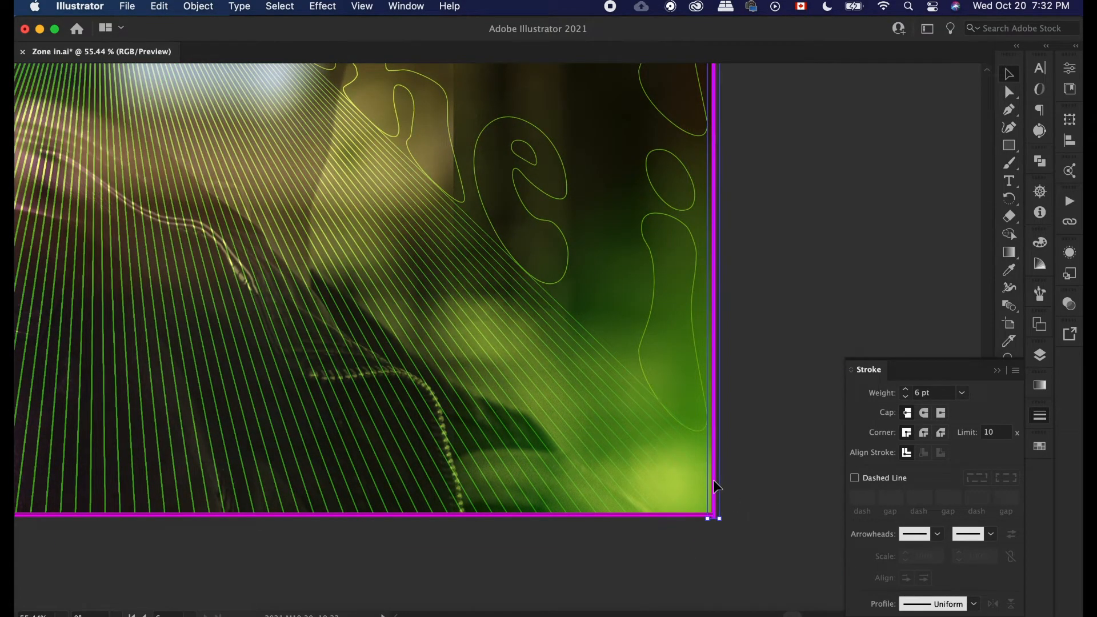
scroll(712, 480, "down", 5)
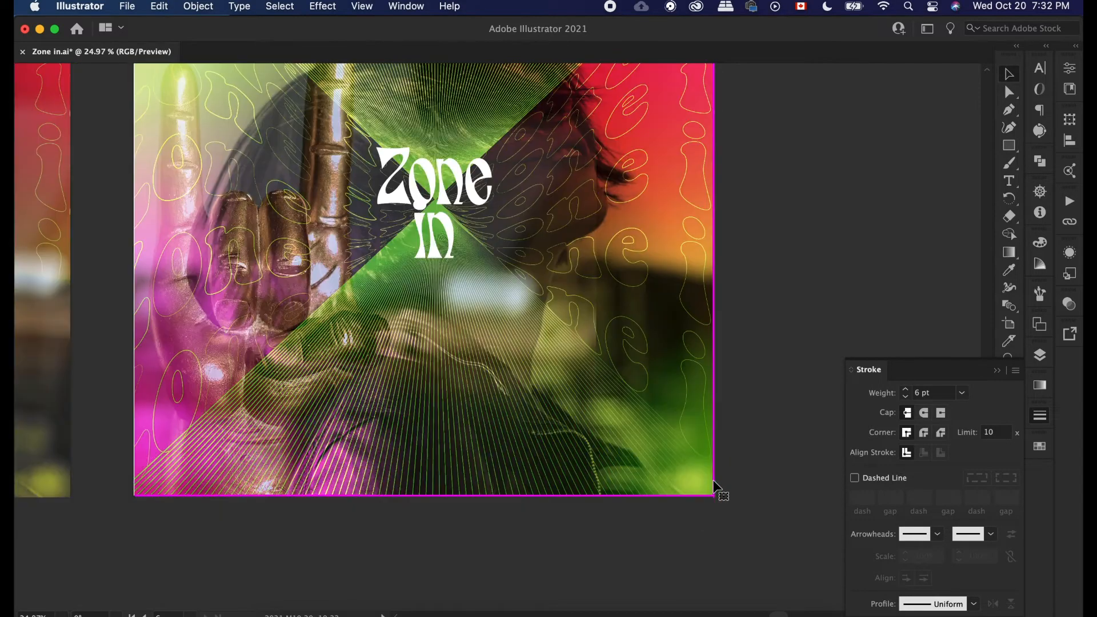
Step: Blend the horizontal and vertical magenta lines together across the lower right corner of the third cover and deselect the result
left_click(654, 496)
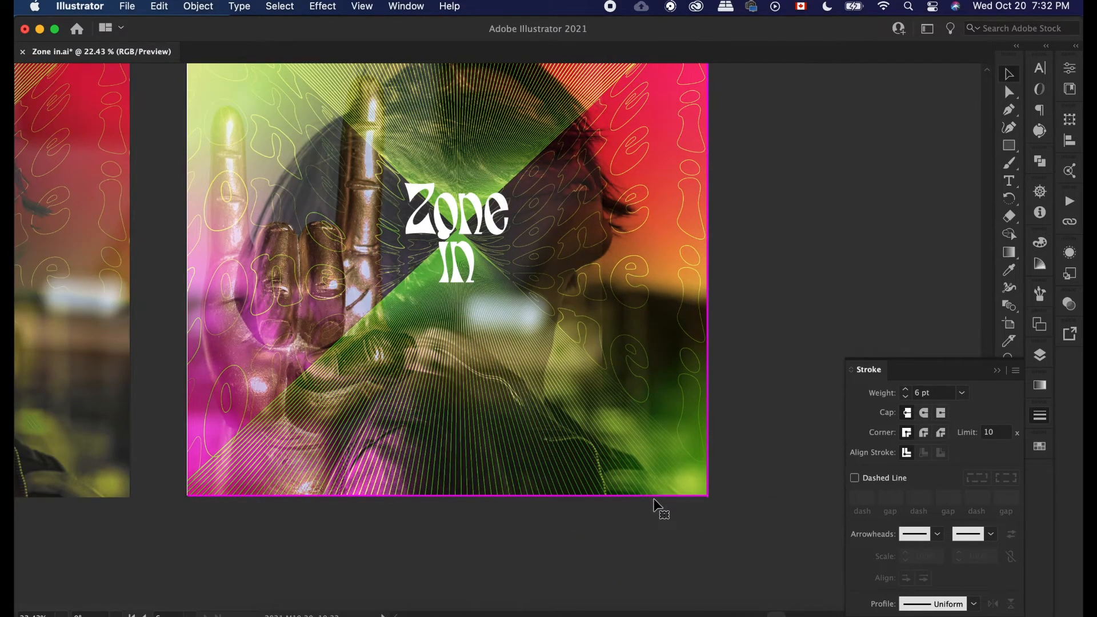
scroll(654, 498, "down", 3)
left_click(164, 6)
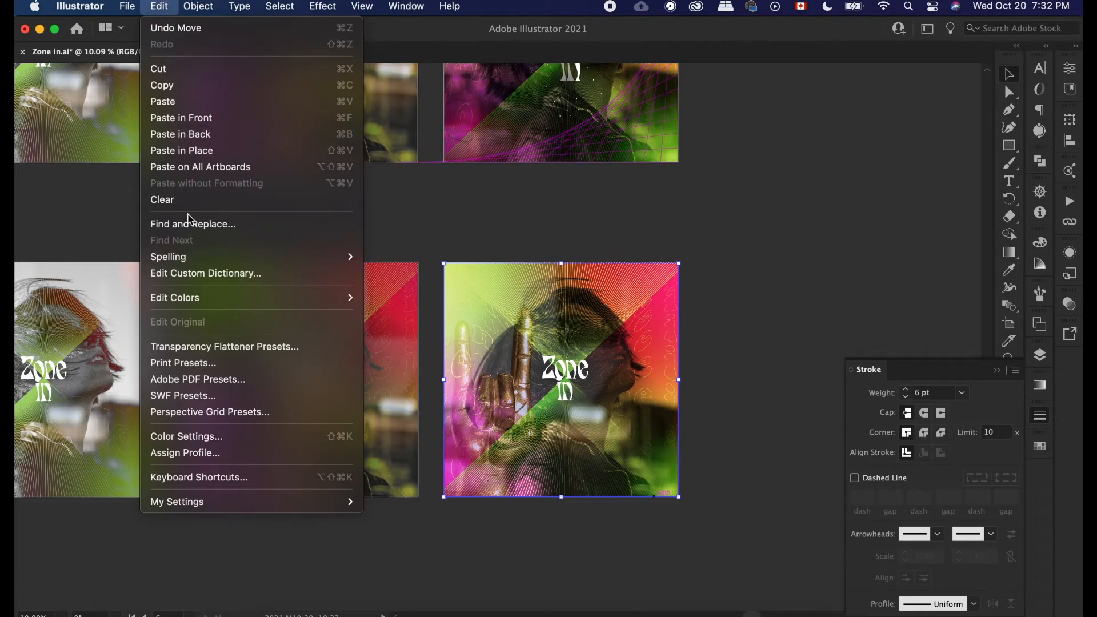
mouse_move(218, 4)
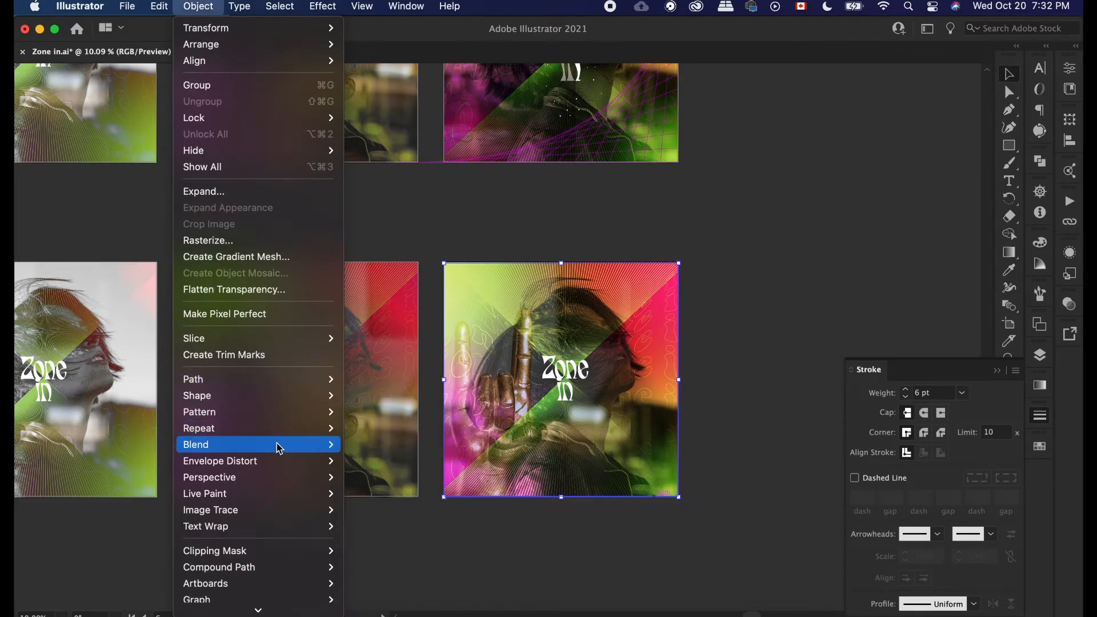
mouse_move(280, 446)
left_click(409, 448)
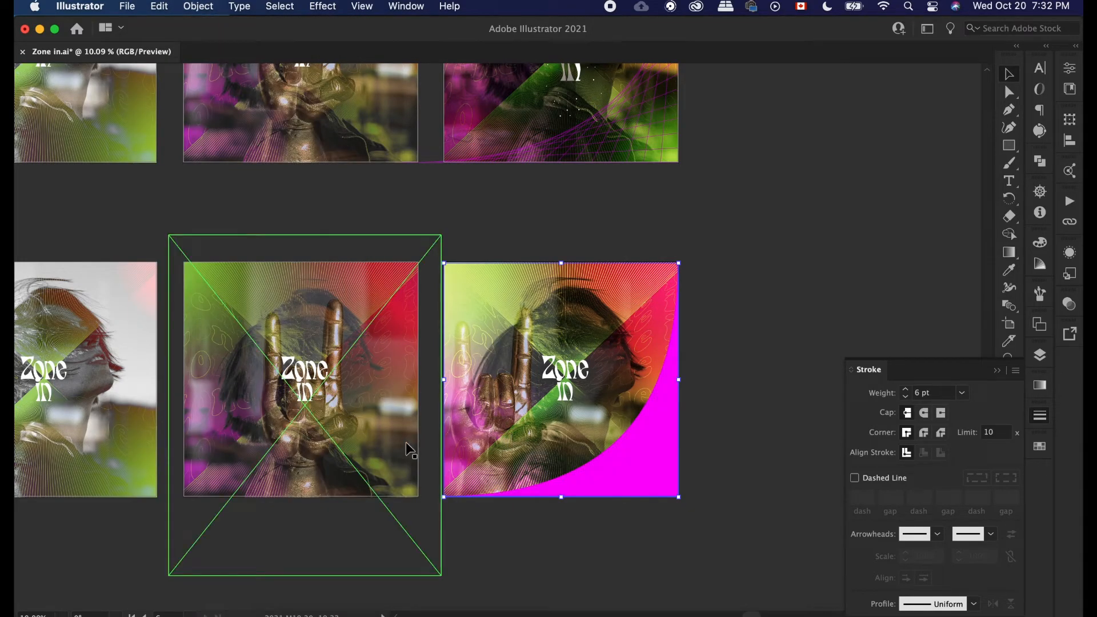
scroll(533, 488, "up", 3)
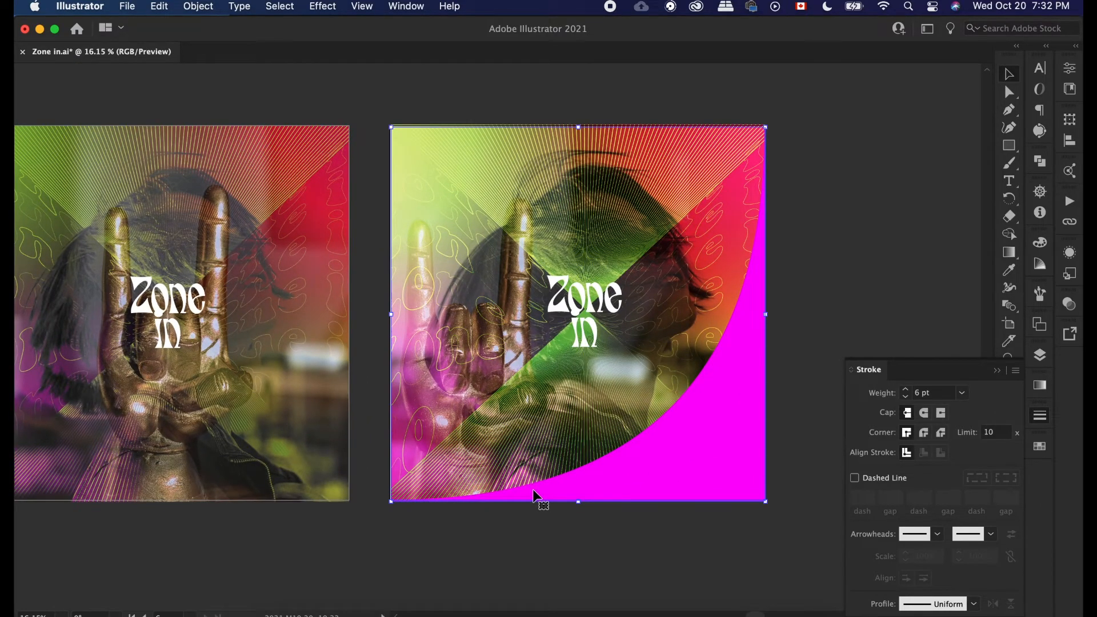
left_click(589, 533)
scroll(589, 533, "down", 3)
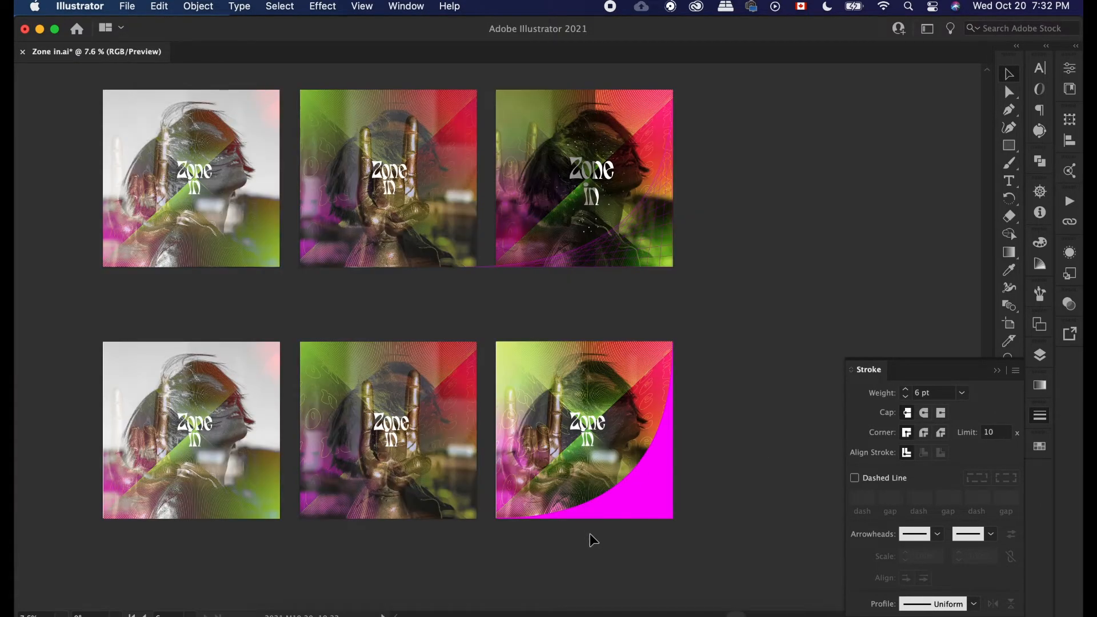
Step: Undo the solid-looking blend between the two magenta lines on the third lower cover
scroll(589, 540, "down", 2)
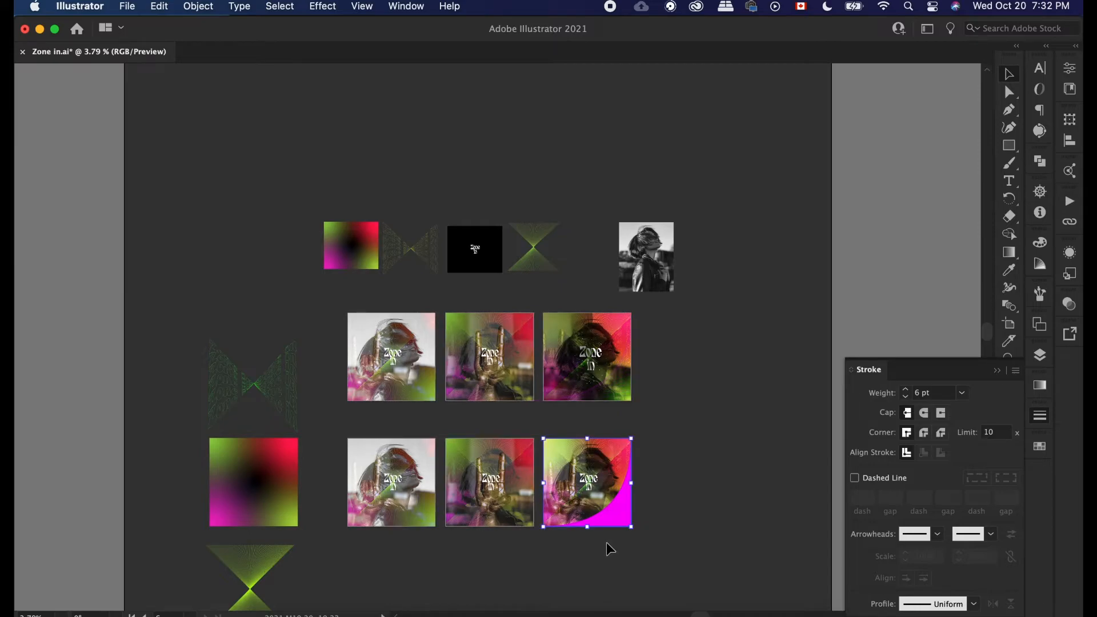
scroll(605, 542, "up", 2)
key("super+z")
key("super+z")
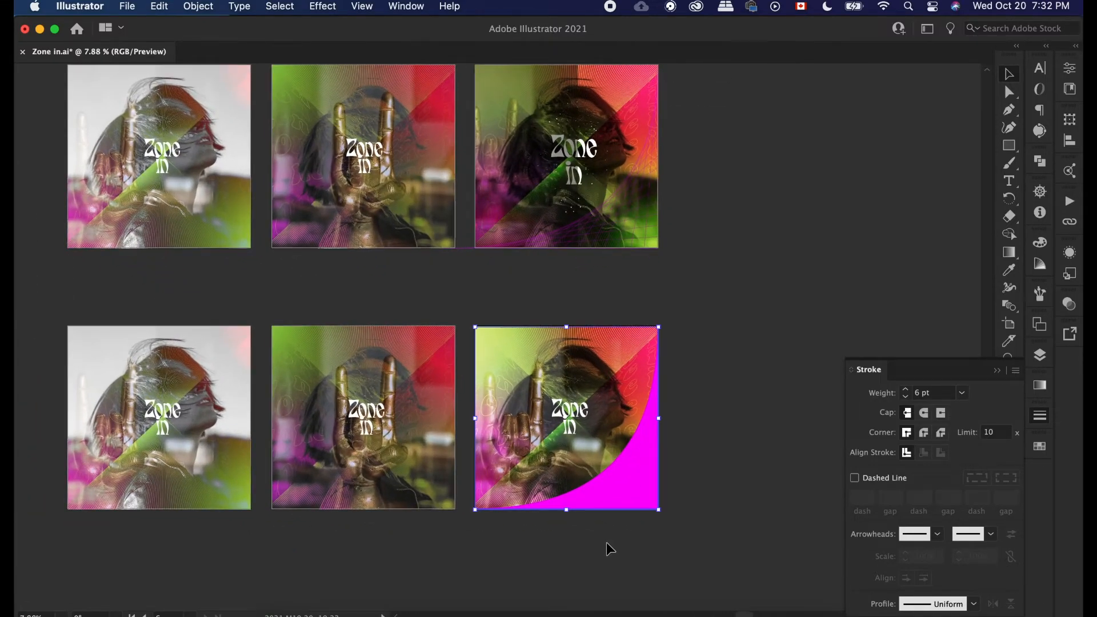
Step: Change the default blend spacing from a specified distance to Specified Steps
left_click(213, 4)
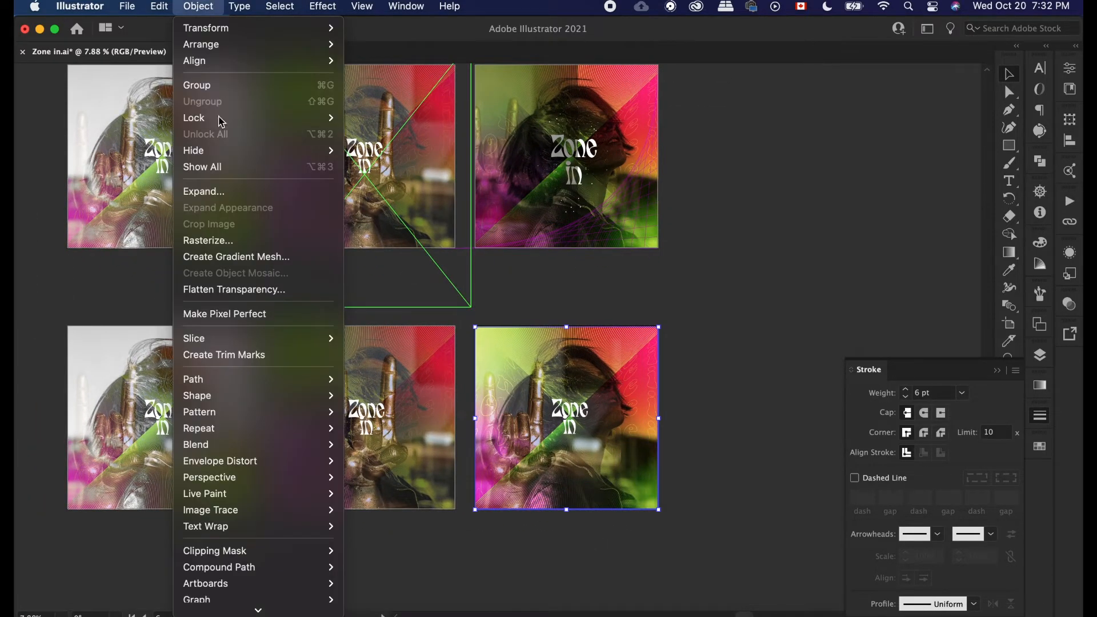
mouse_move(227, 445)
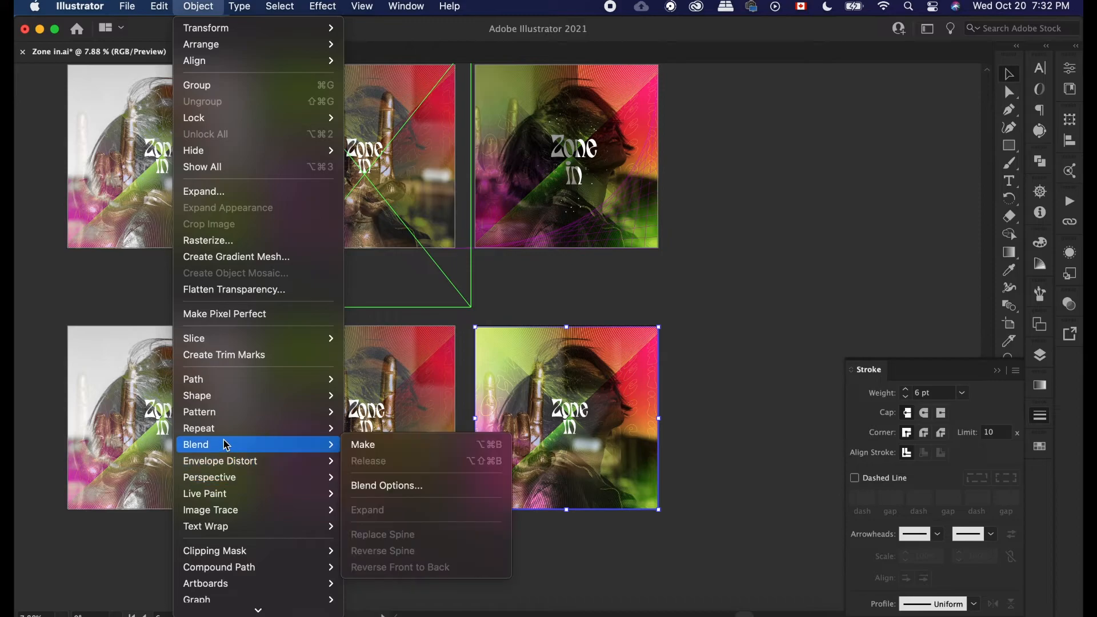
left_click(389, 485)
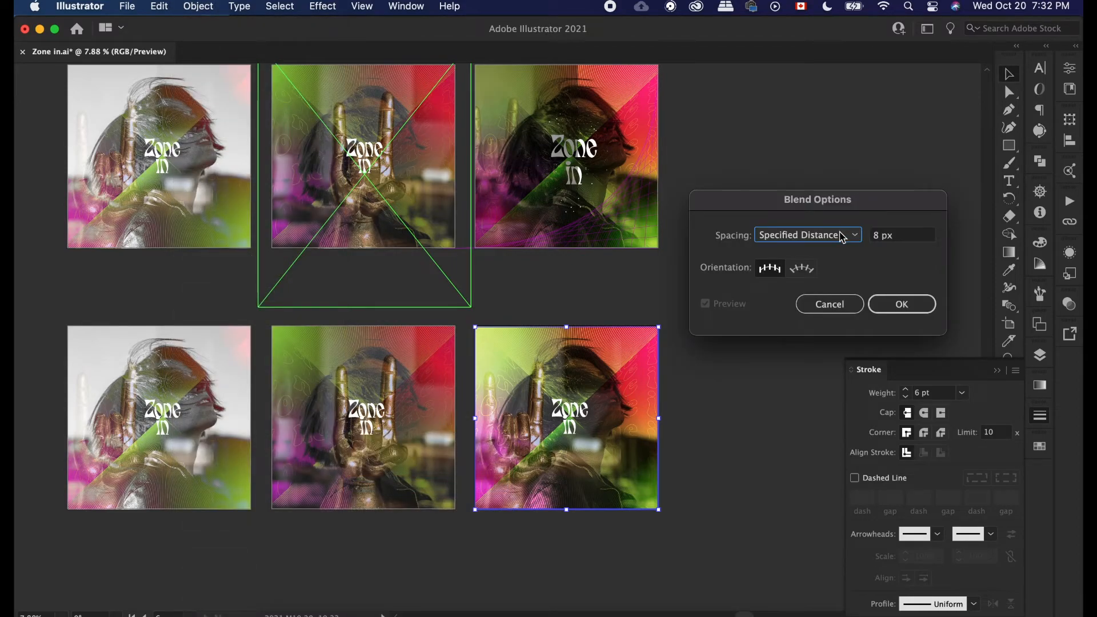
left_click(842, 235)
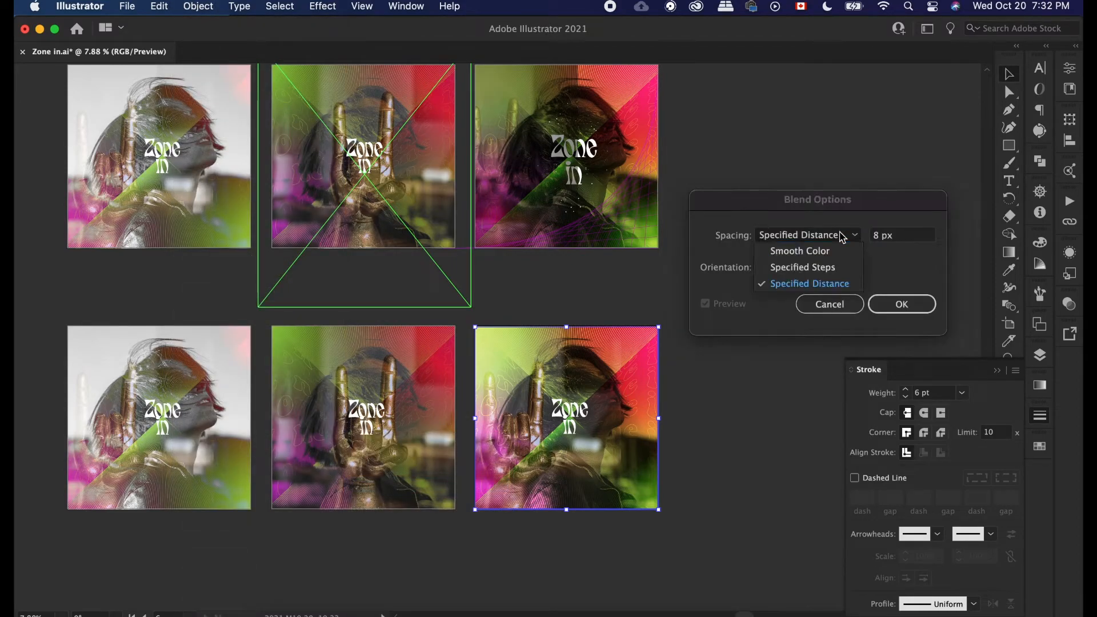
left_click(842, 269)
left_click(885, 305)
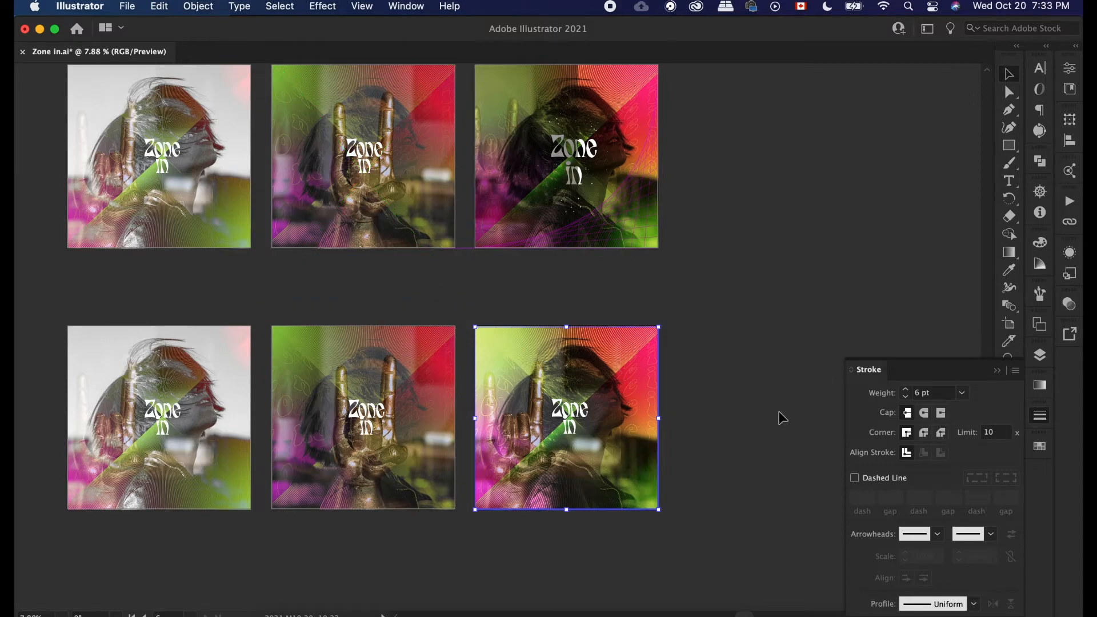
Step: Blend the horizontal and vertical magenta lines of the third lower cover again using the stepped spacing
key("super+0")
left_click(197, 6)
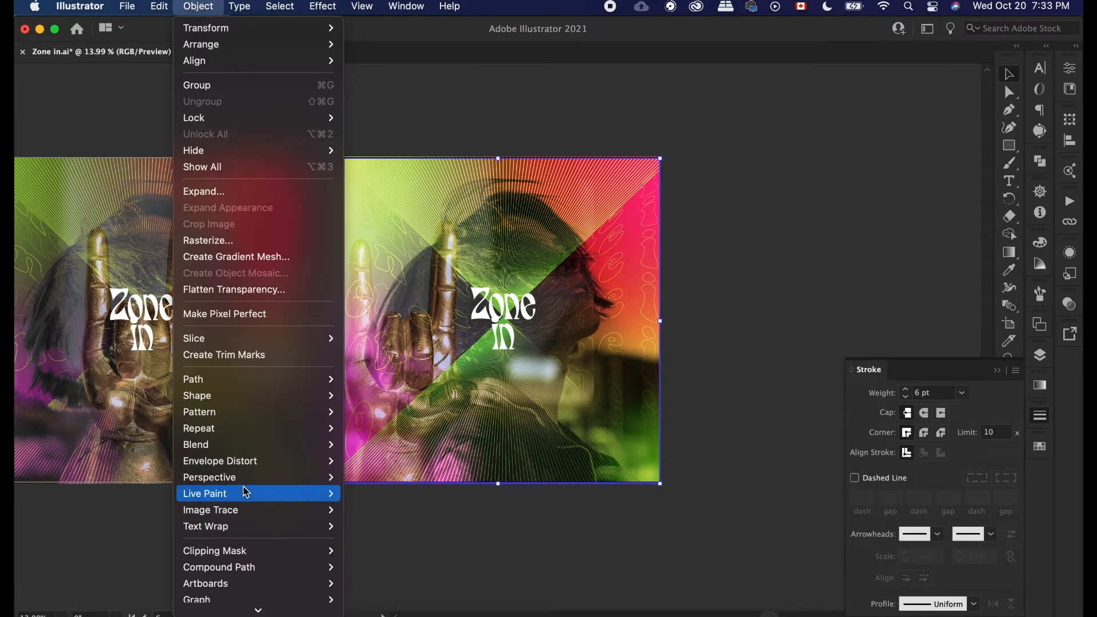
mouse_move(317, 444)
left_click(368, 445)
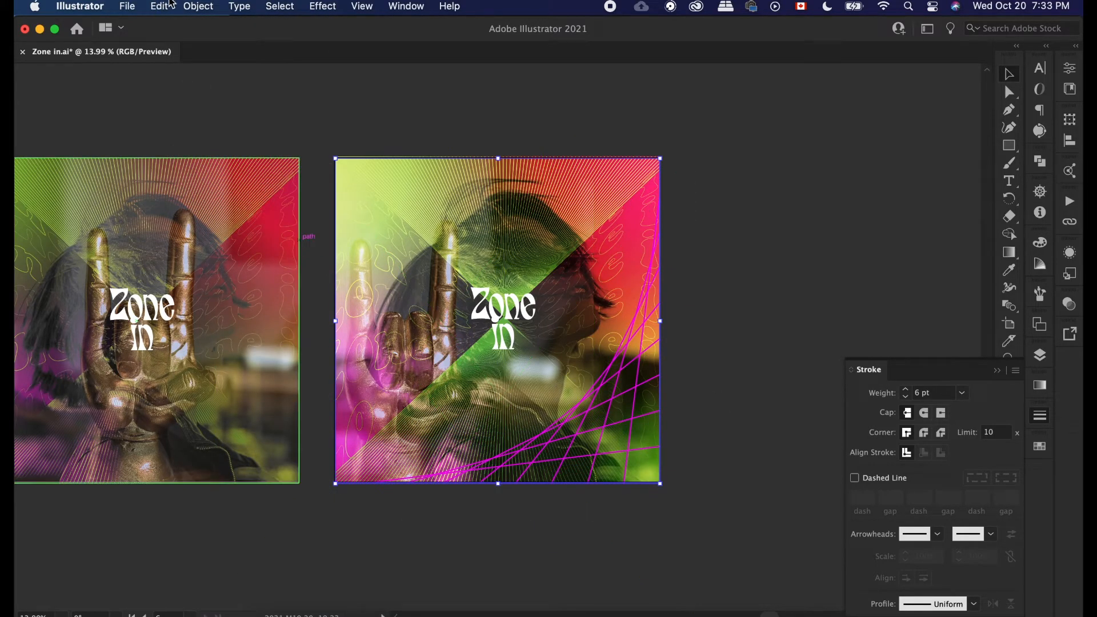
Step: Set the magenta blend's spacing to 10 specified steps
left_click(197, 6)
mouse_move(249, 444)
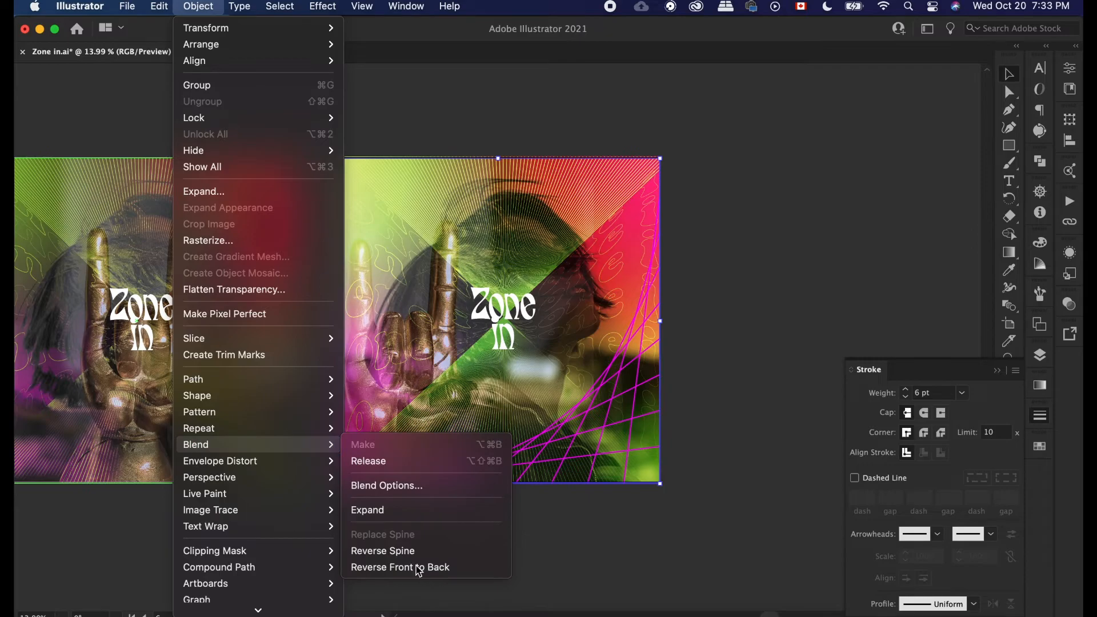
left_click(407, 485)
left_click(831, 238)
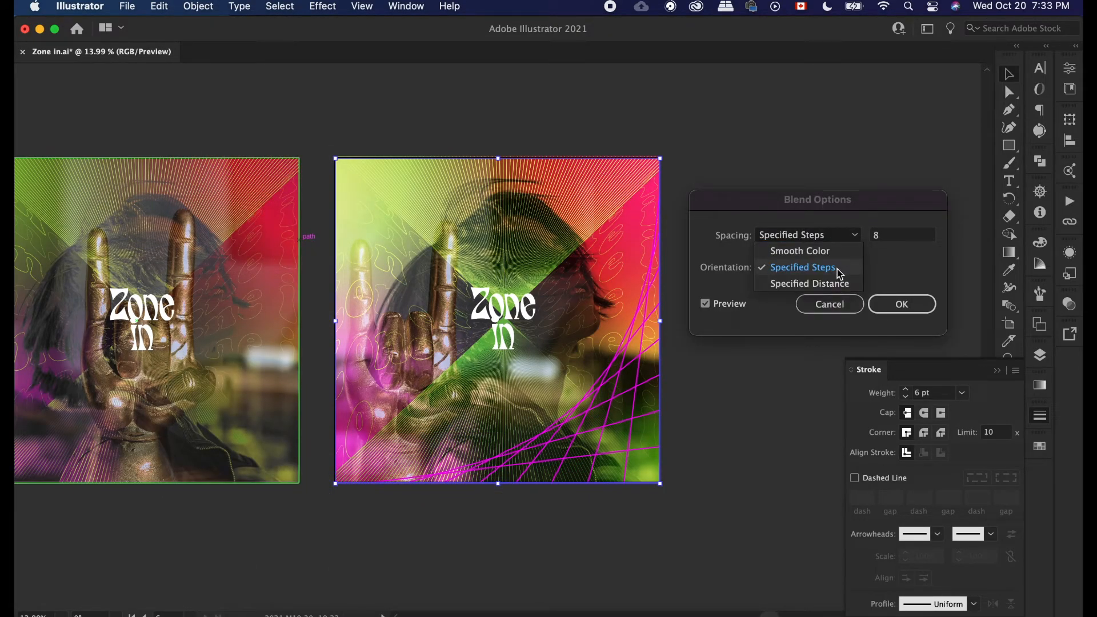
left_click(891, 239)
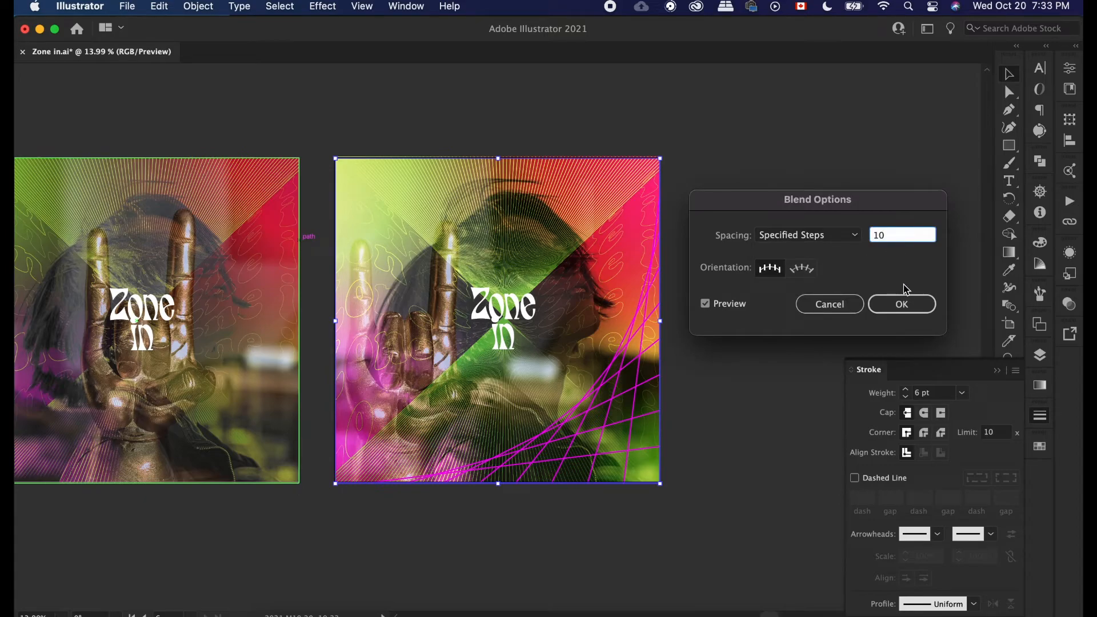
left_click(902, 304)
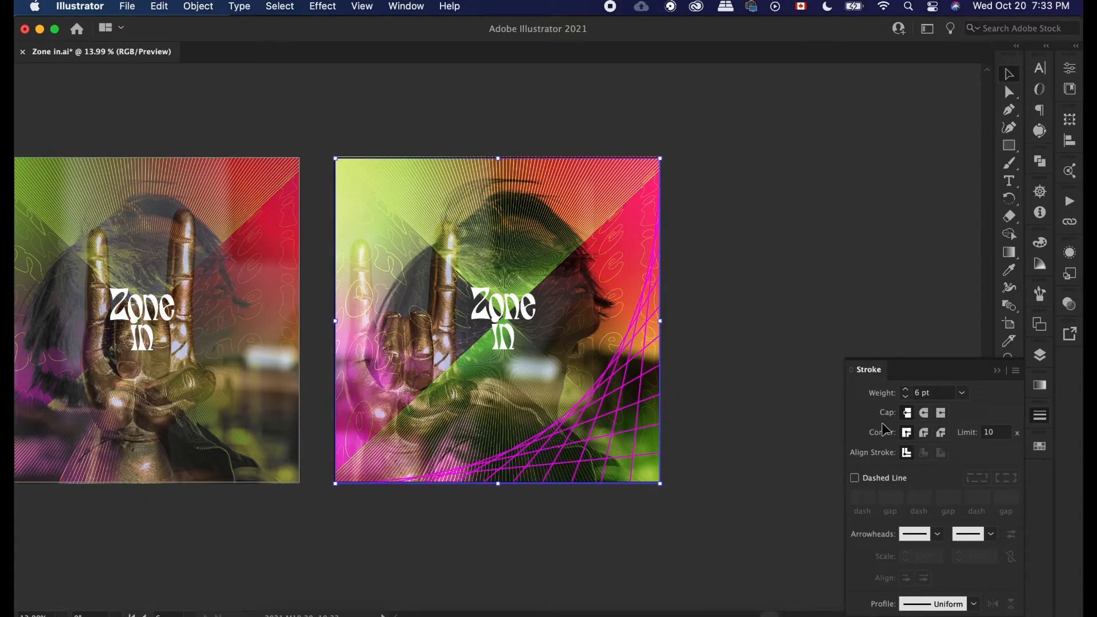
Step: Isolate the blend and set the stroke weight of the horizontal magenta line along the bottom edge to 1 pt
scroll(613, 491, "up", 5)
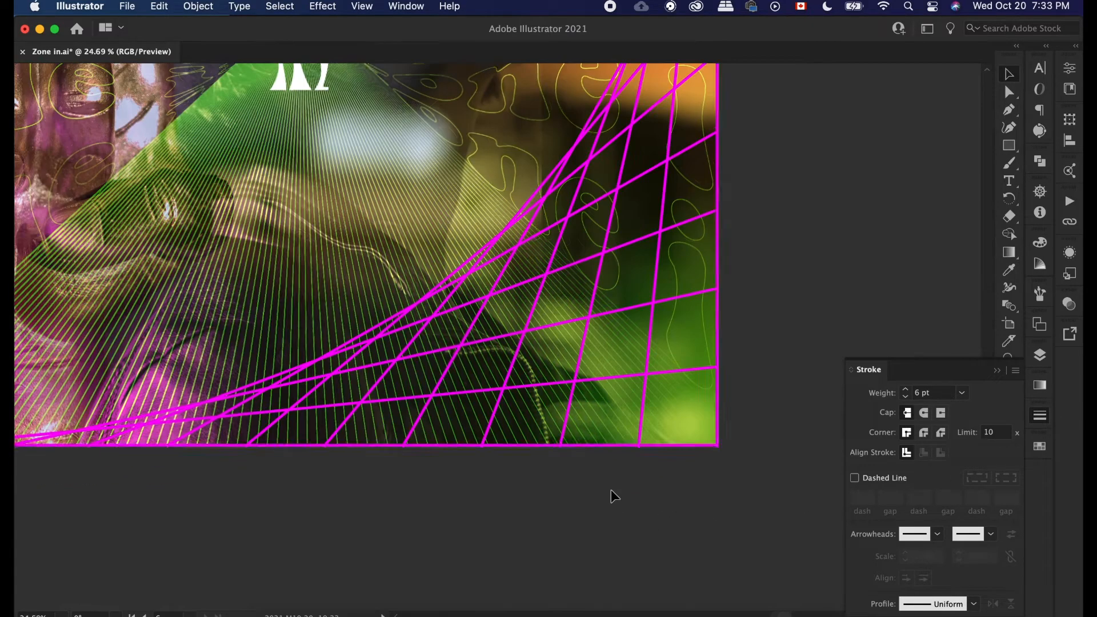
double_click(622, 446)
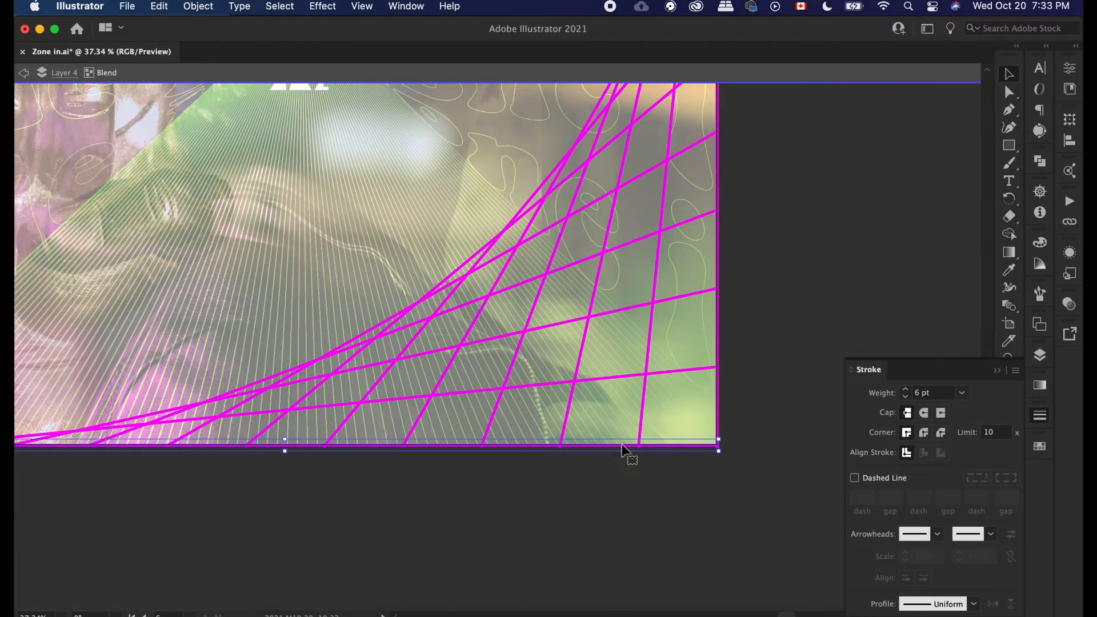
left_click(961, 393)
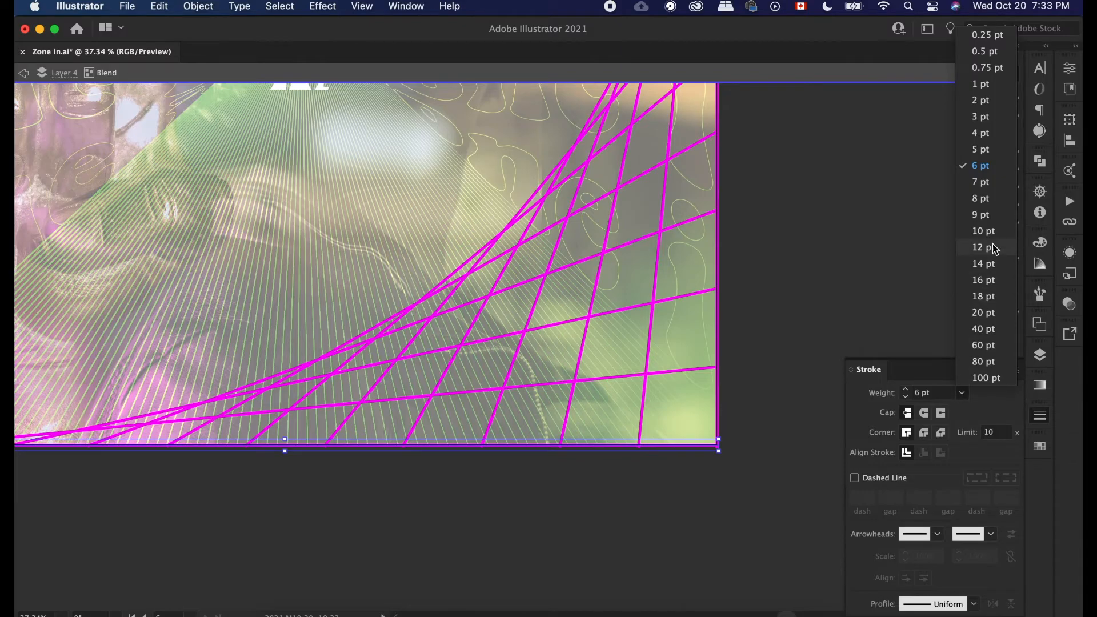
left_click(996, 86)
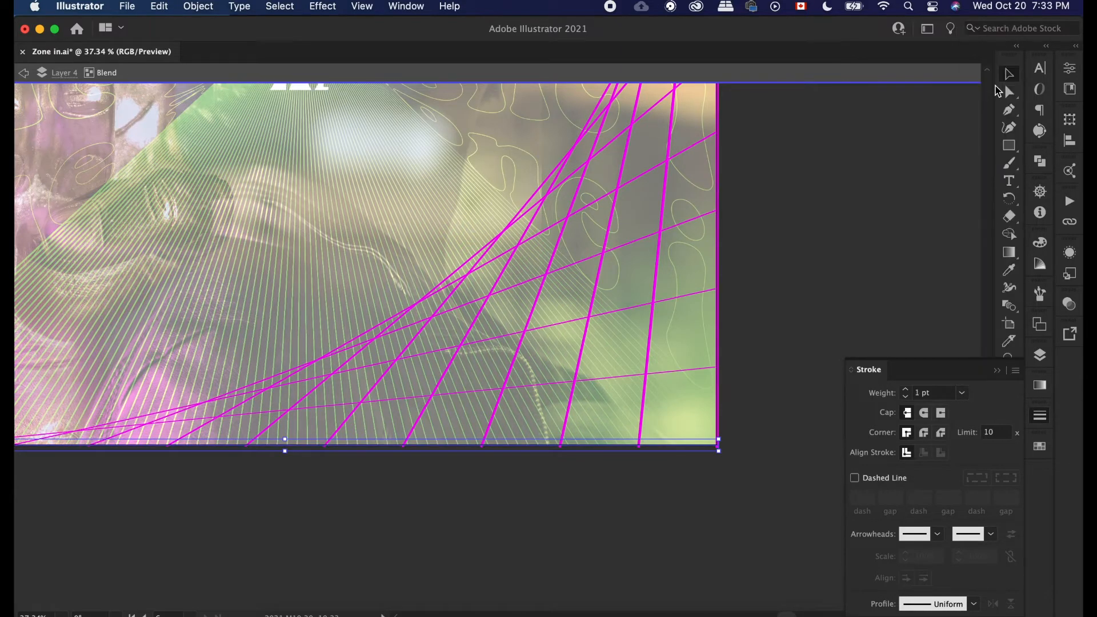
left_click(790, 336)
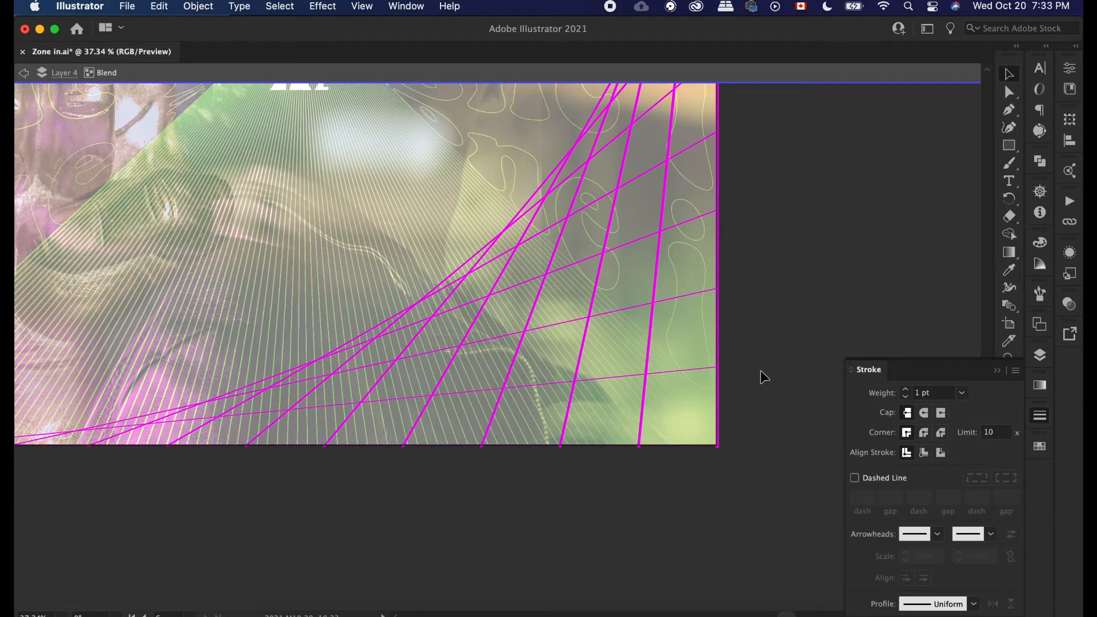
Step: Examine the magenta blend's tapering line weights up close and in the context of all six covers
scroll(761, 371, "down", 5)
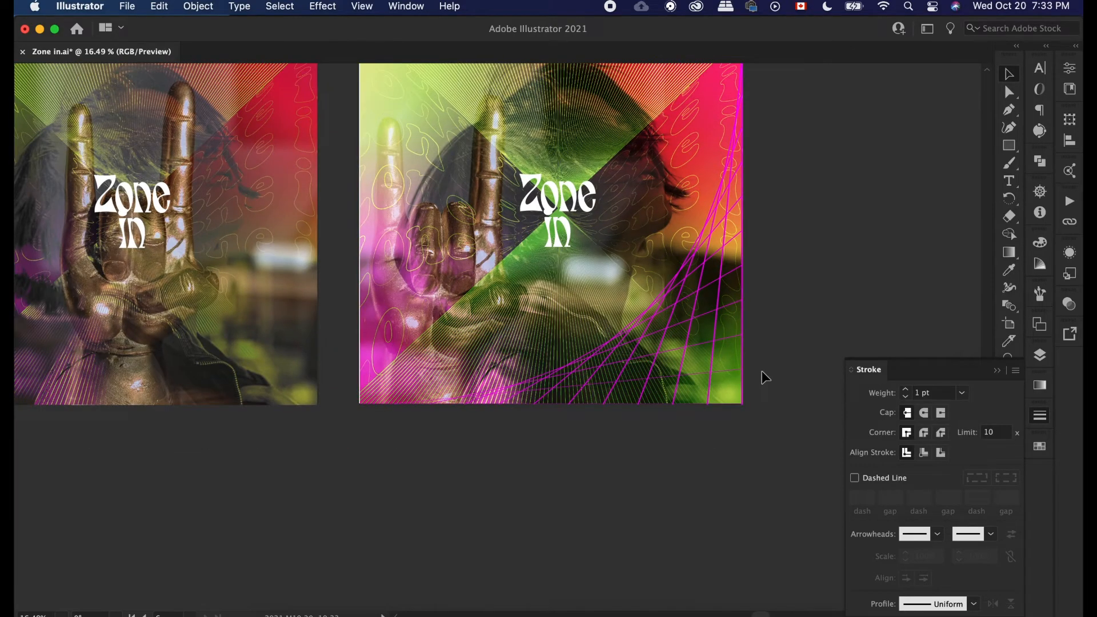
scroll(762, 372, "down", 2)
scroll(762, 371, "up", 5)
scroll(735, 413, "up", 5)
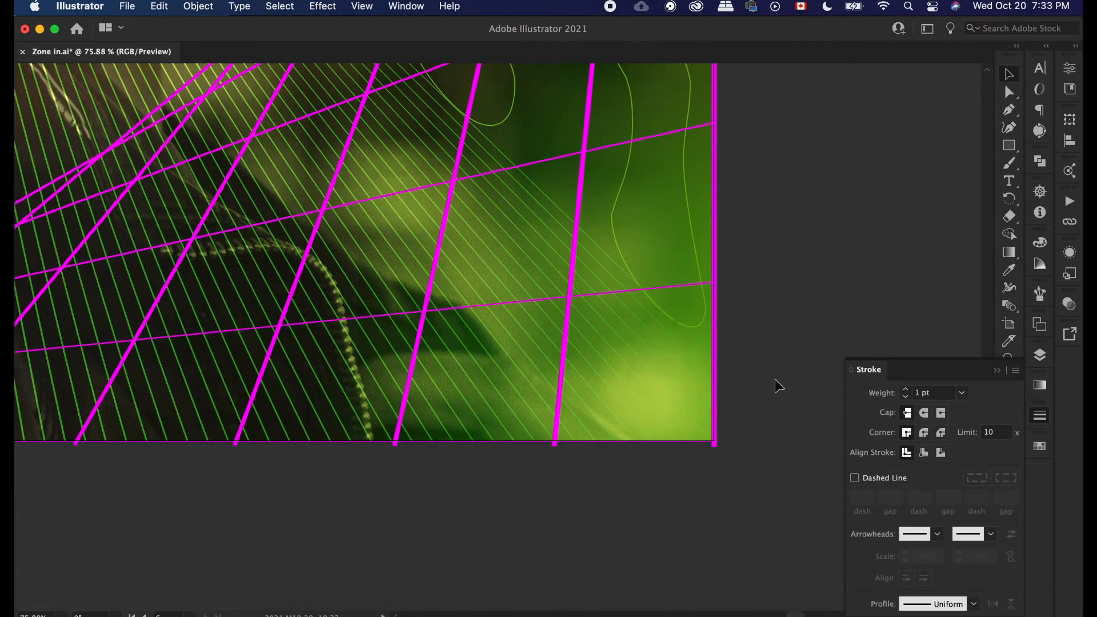
scroll(774, 379, "down", 6)
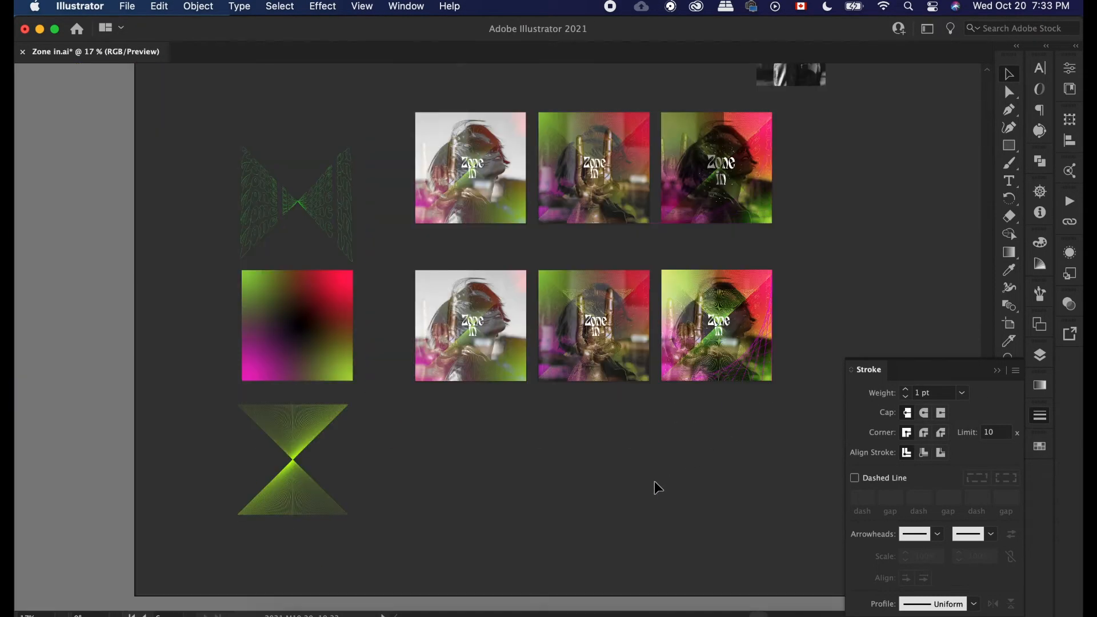
scroll(653, 481, "down", 3)
scroll(653, 481, "up", 4)
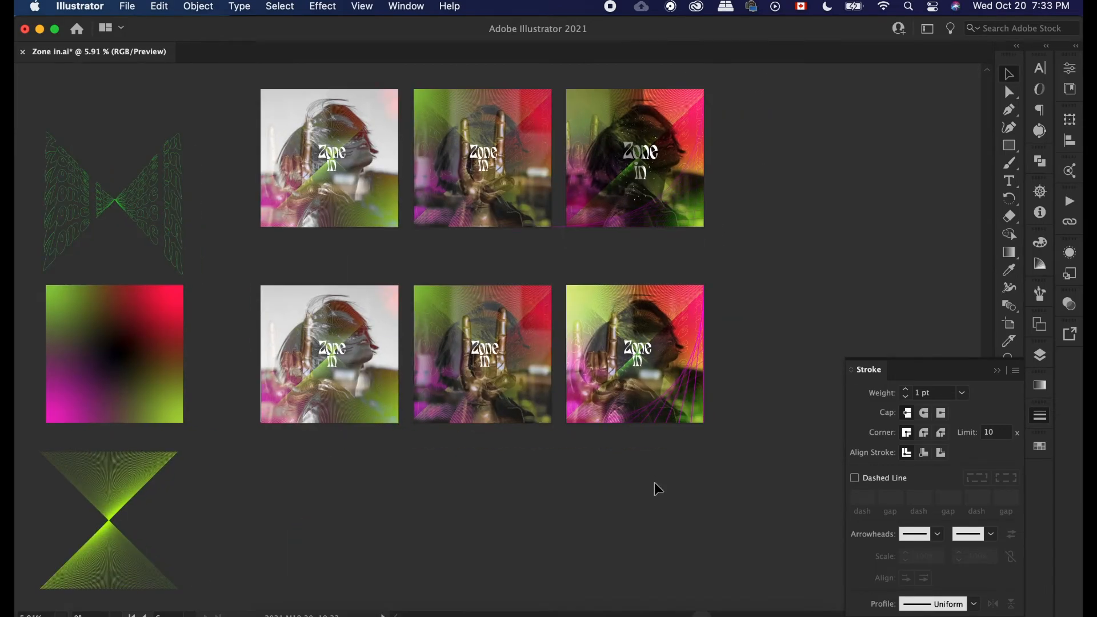
scroll(653, 482, "up", 2)
scroll(719, 360, "up", 5)
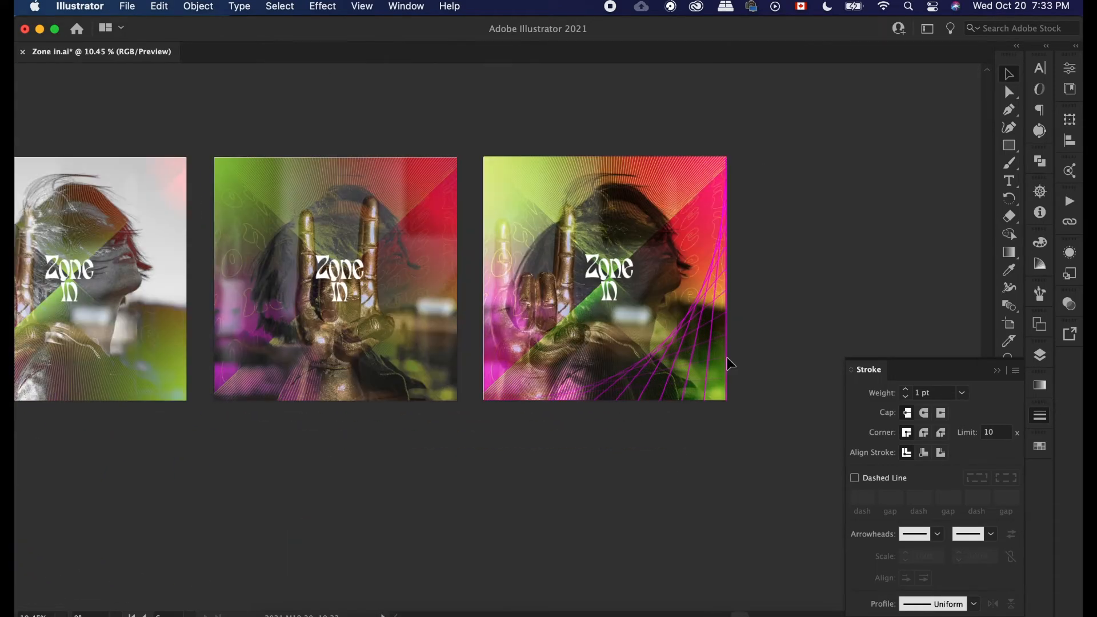
left_click(710, 366)
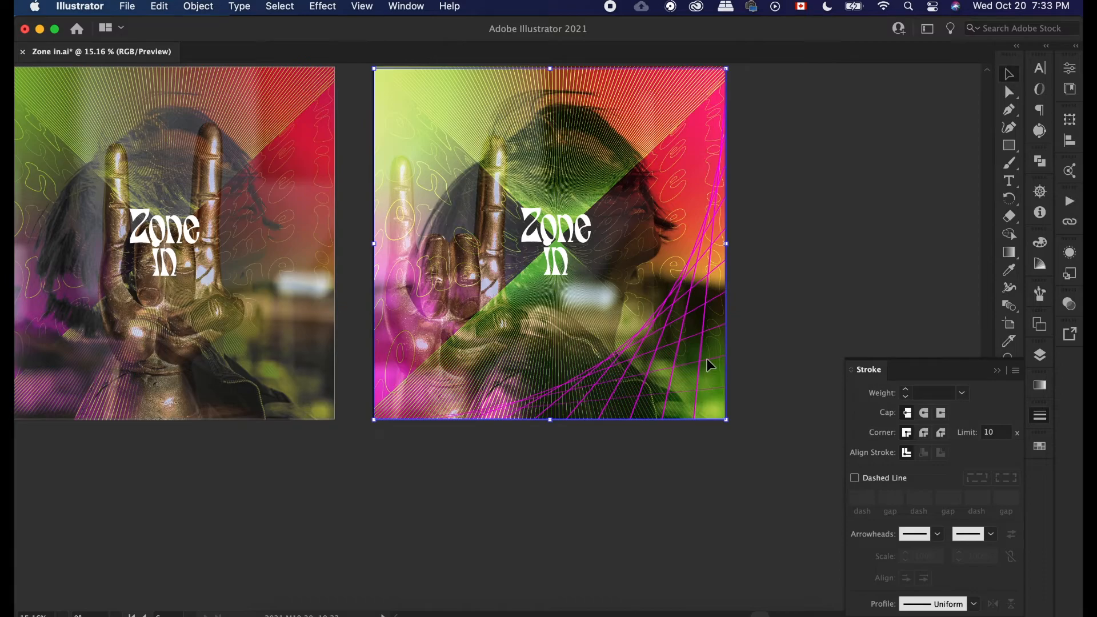
double_click(707, 358)
scroll(707, 358, "up", 3)
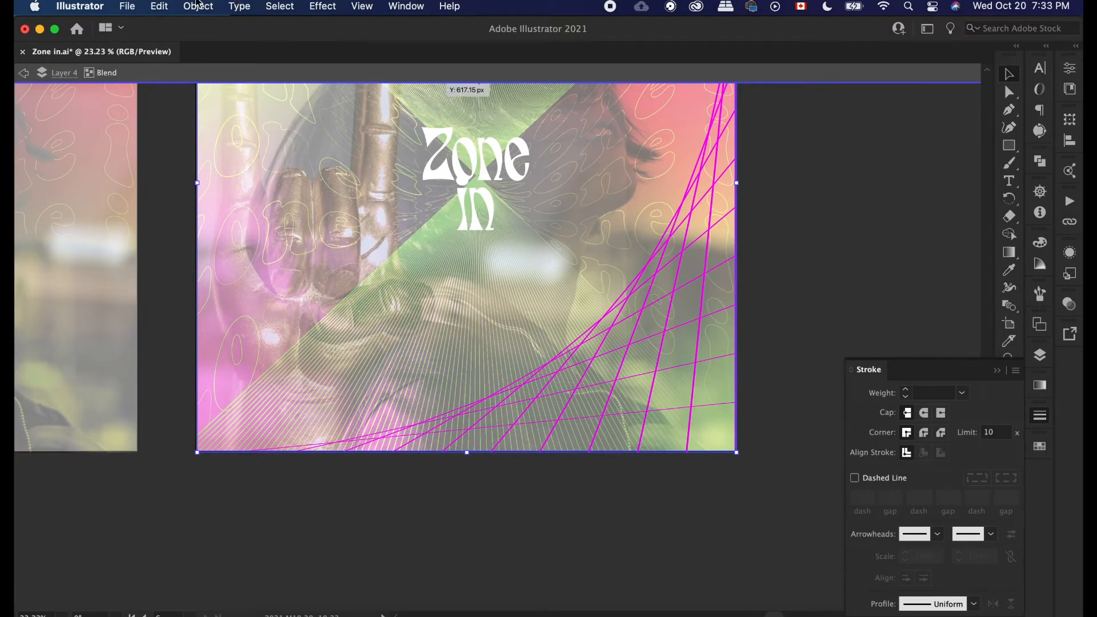
left_click(208, 6)
mouse_move(257, 477)
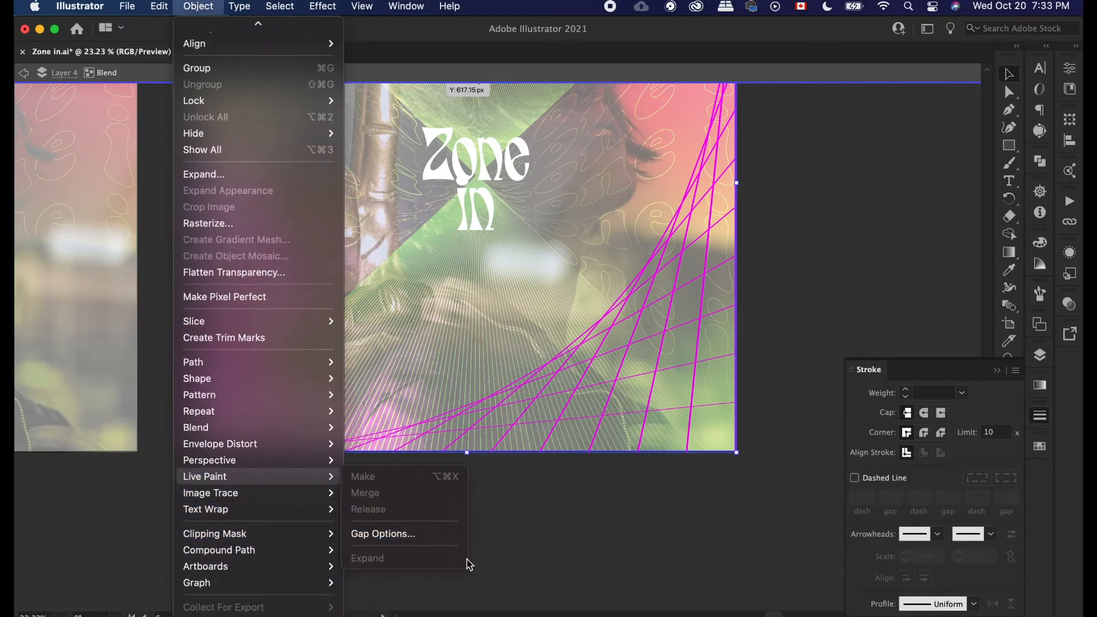
left_click(569, 518)
key("Escape")
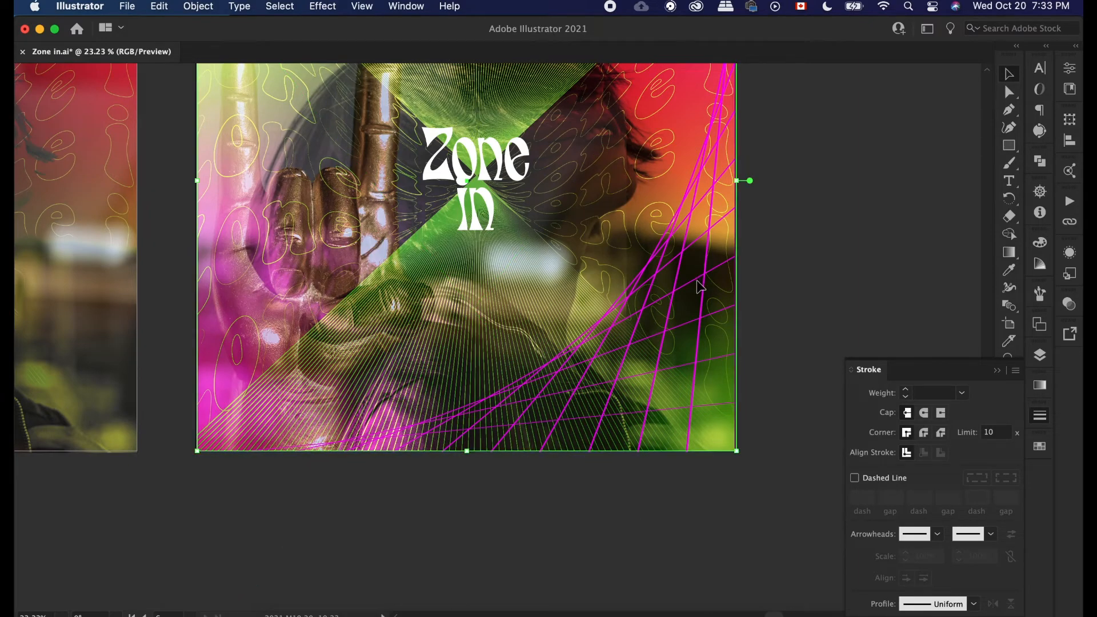
Step: Try to shift the artwork at the lower right corner of the third cover and undo the move
left_click(779, 392)
scroll(779, 392, "up", 6)
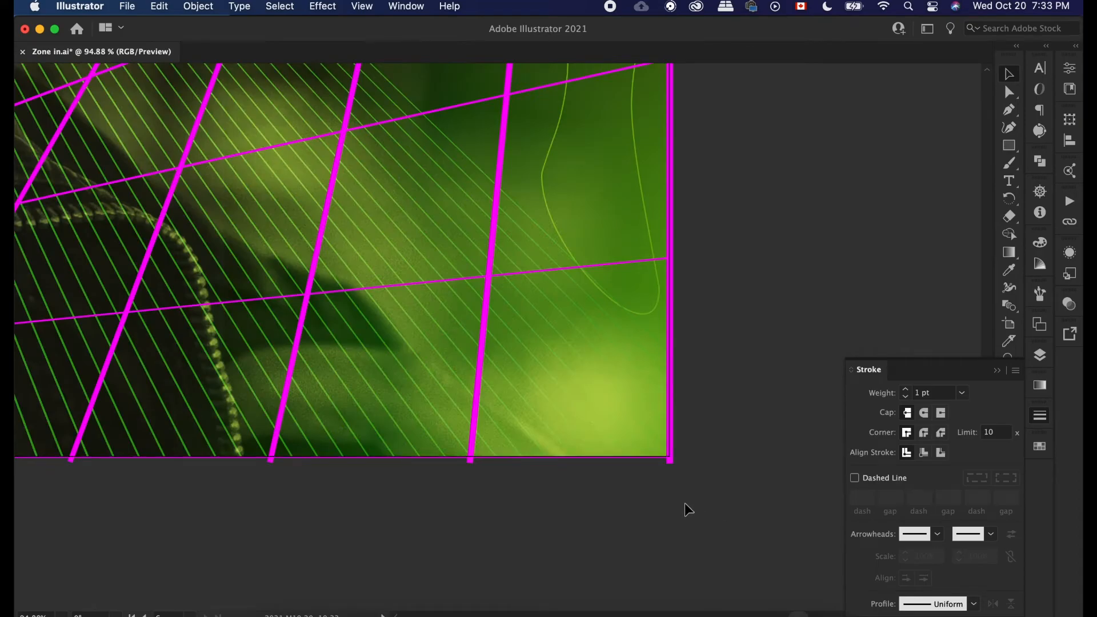
scroll(685, 503, "up", 3)
left_click(659, 427)
left_click_drag(665, 391, 682, 394)
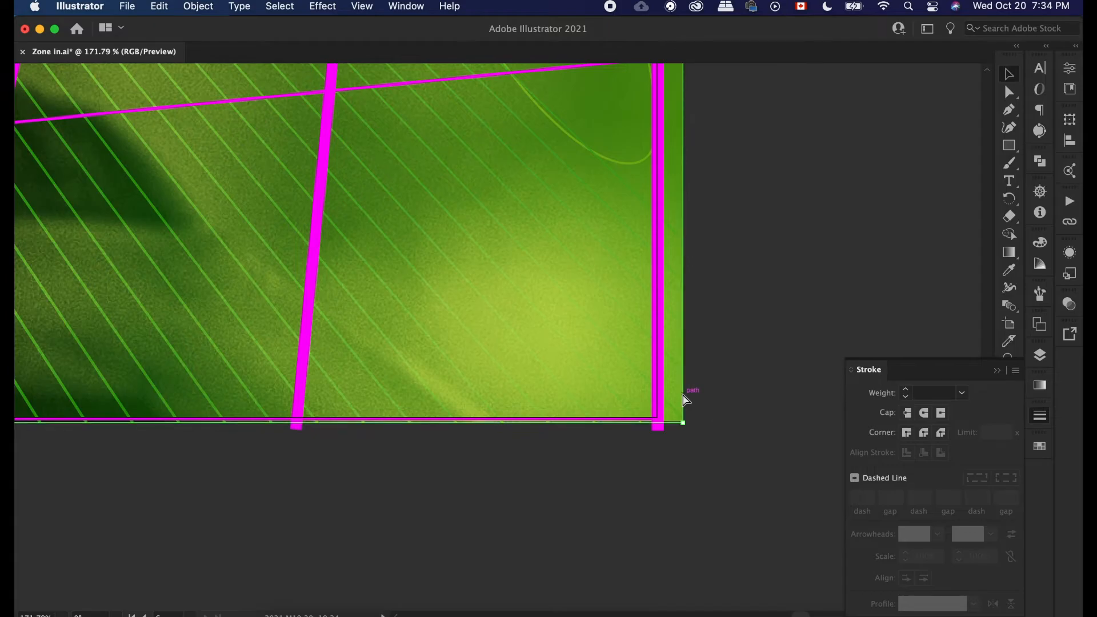
key("super+z")
Step: Select the whole magenta blend, try a 4 pt stroke weight and settle on 3 pt
left_click(675, 461)
left_click_drag(690, 458, 646, 380)
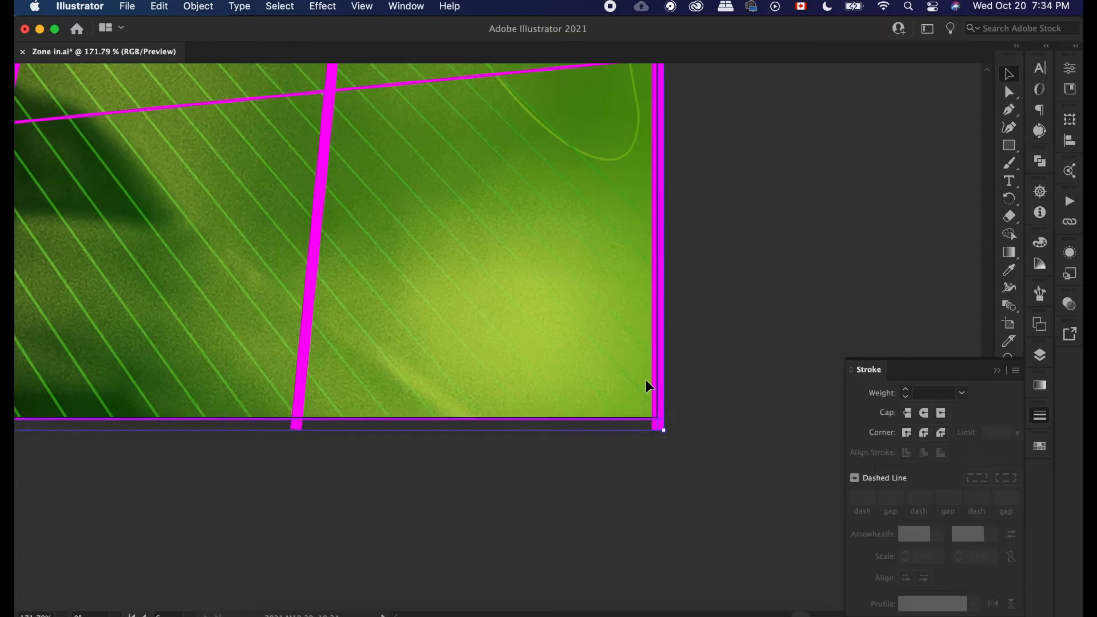
left_click(339, 445)
left_click(299, 387)
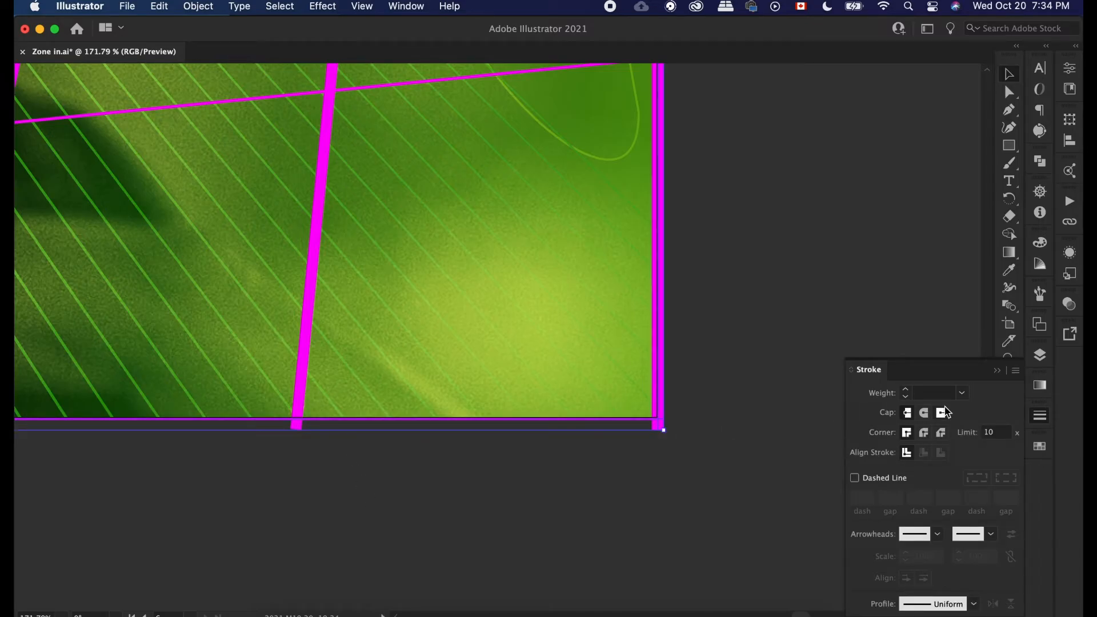
left_click(962, 394)
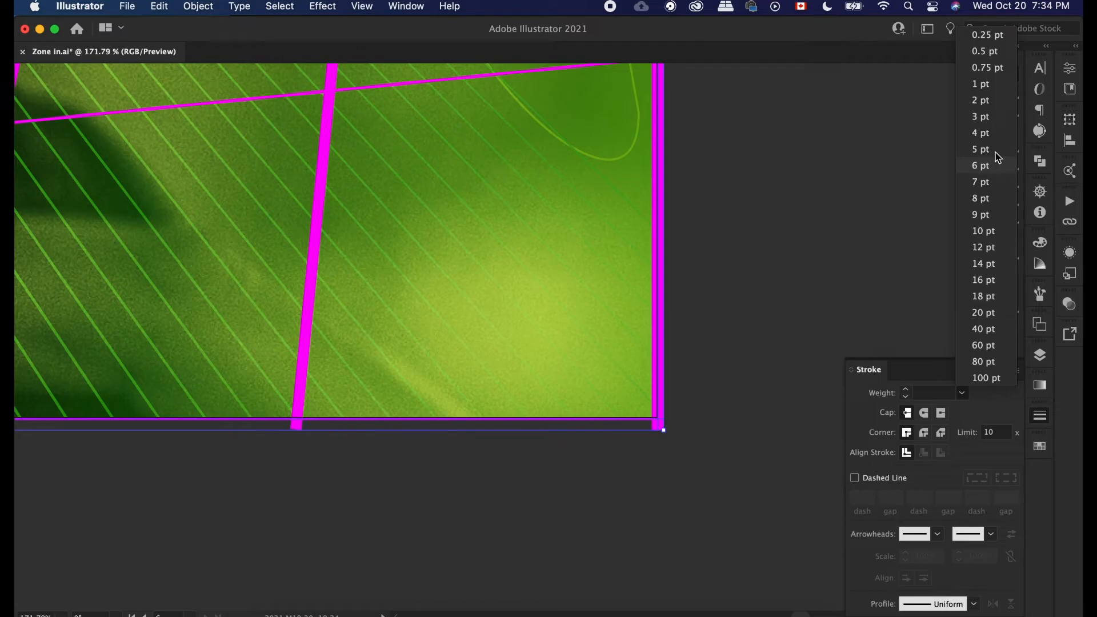
left_click(992, 136)
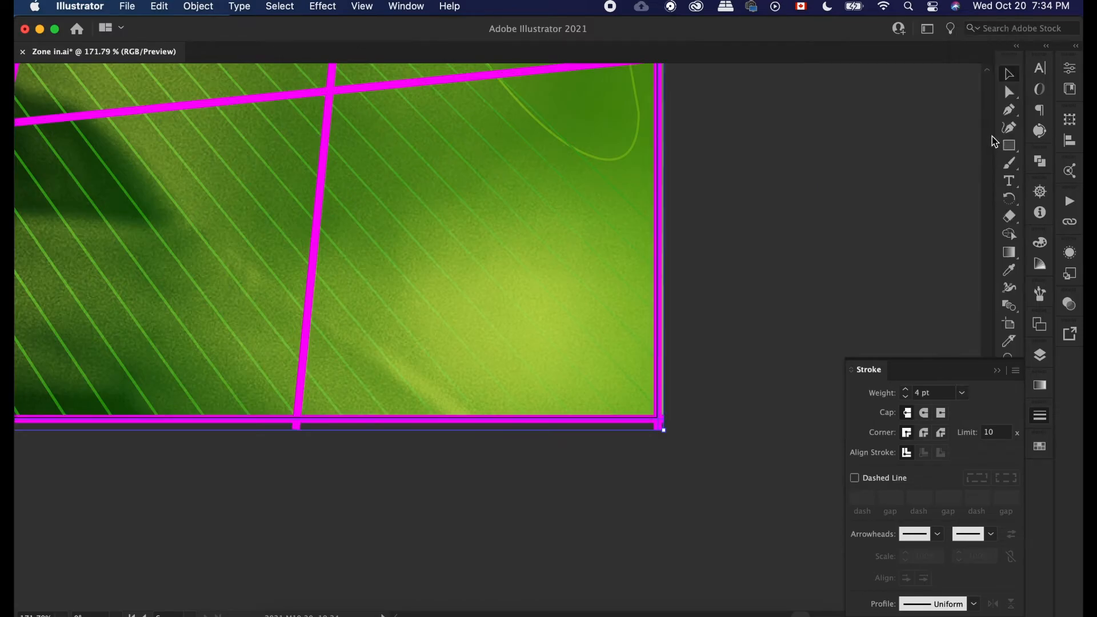
left_click(962, 393)
left_click(980, 117)
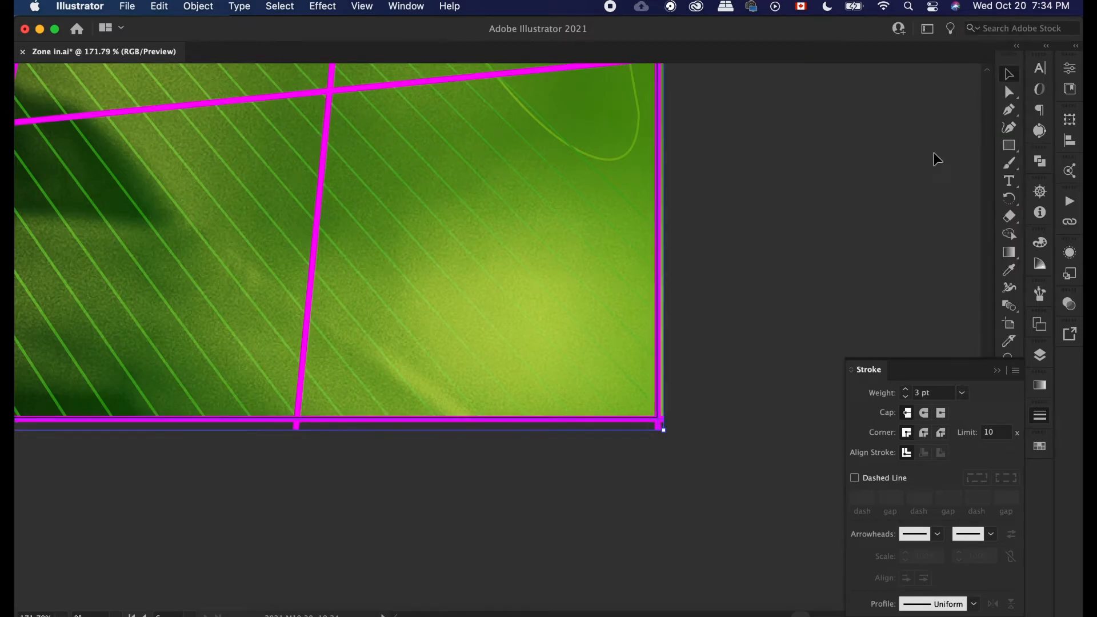
scroll(694, 434, "down", 10)
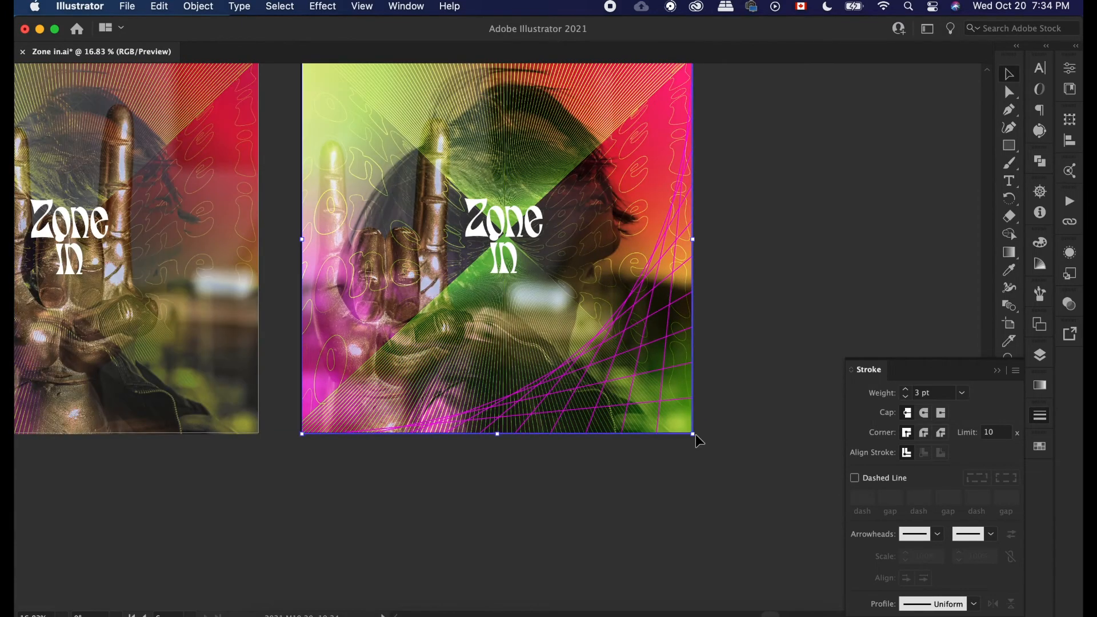
Step: Change the magenta blend's spacing to 15 specified steps
scroll(695, 434, "down", 3)
left_click(198, 7)
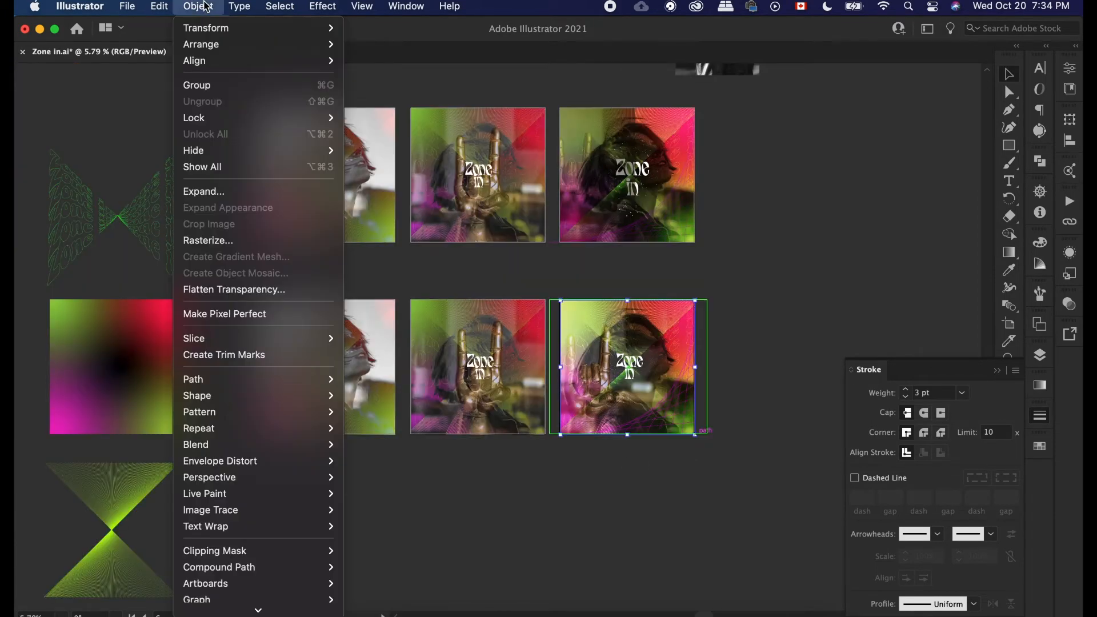
mouse_move(269, 430)
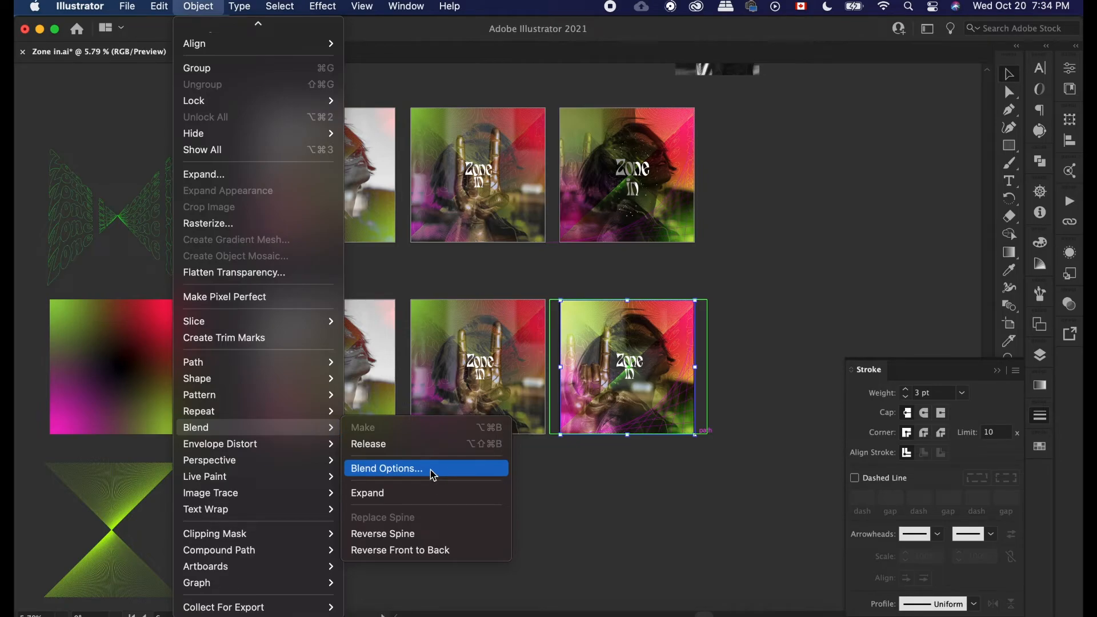
left_click(431, 470)
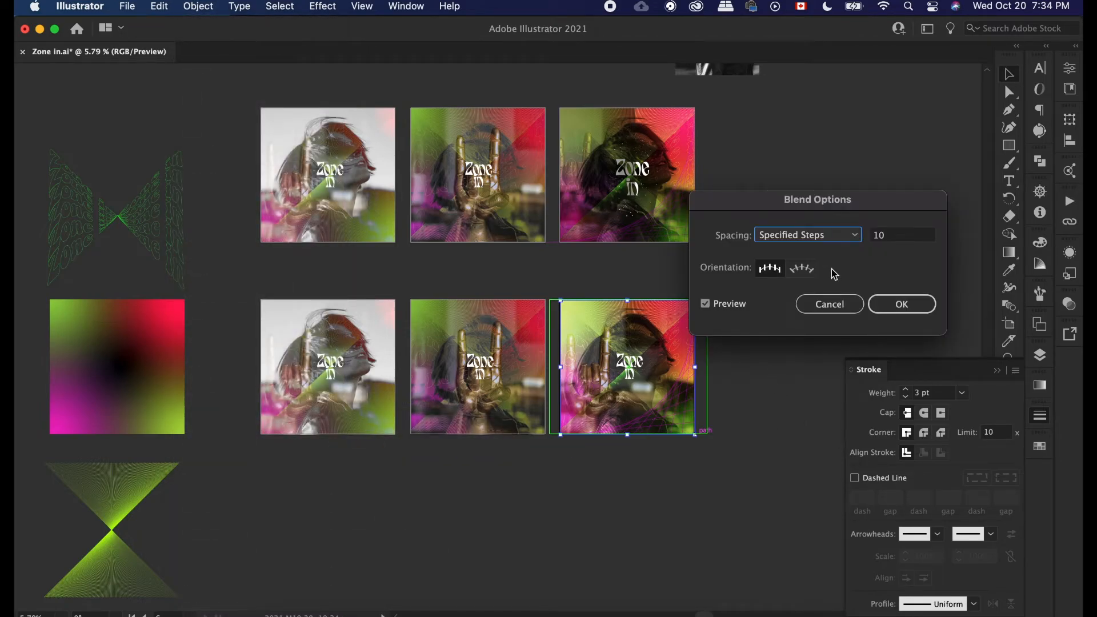
left_click(884, 240)
double_click(887, 233)
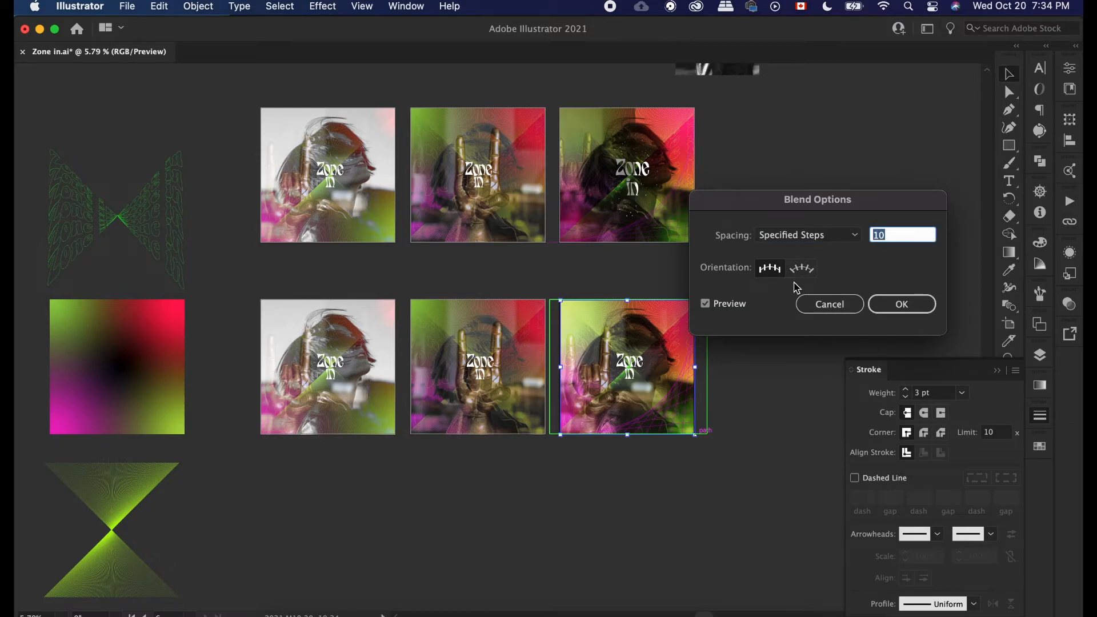
type("1")
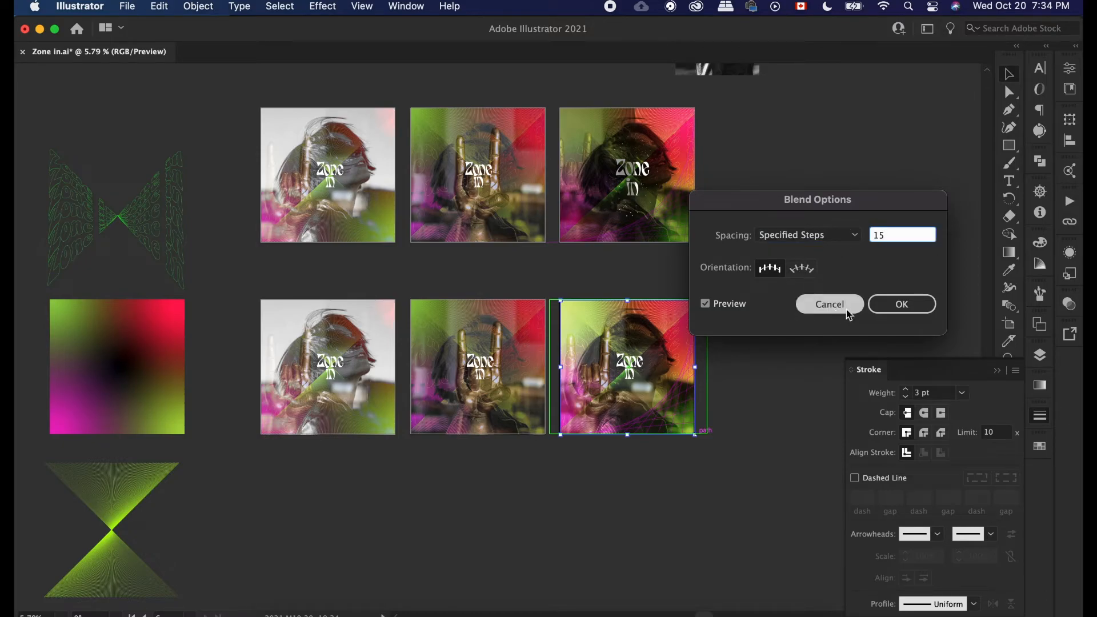
left_click(902, 303)
Step: Try extending the magenta blend below the third cover's lower edge by scaling it from its lower left corner
scroll(768, 369, "up", 2)
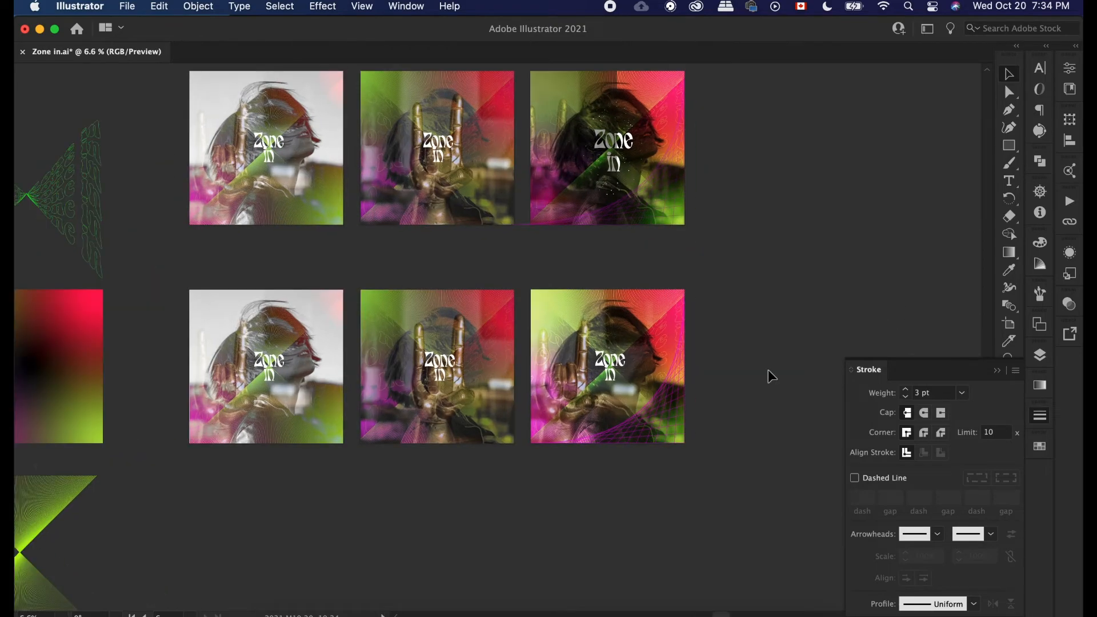
scroll(640, 418, "up", 2)
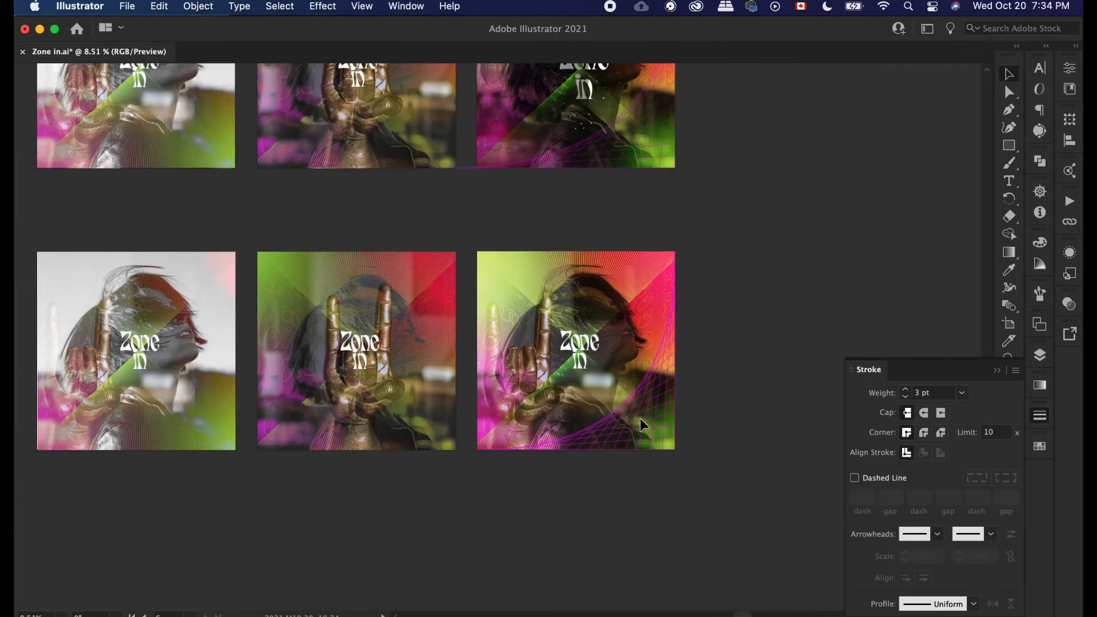
scroll(587, 497, "up", 6)
scroll(586, 482, "up", 2)
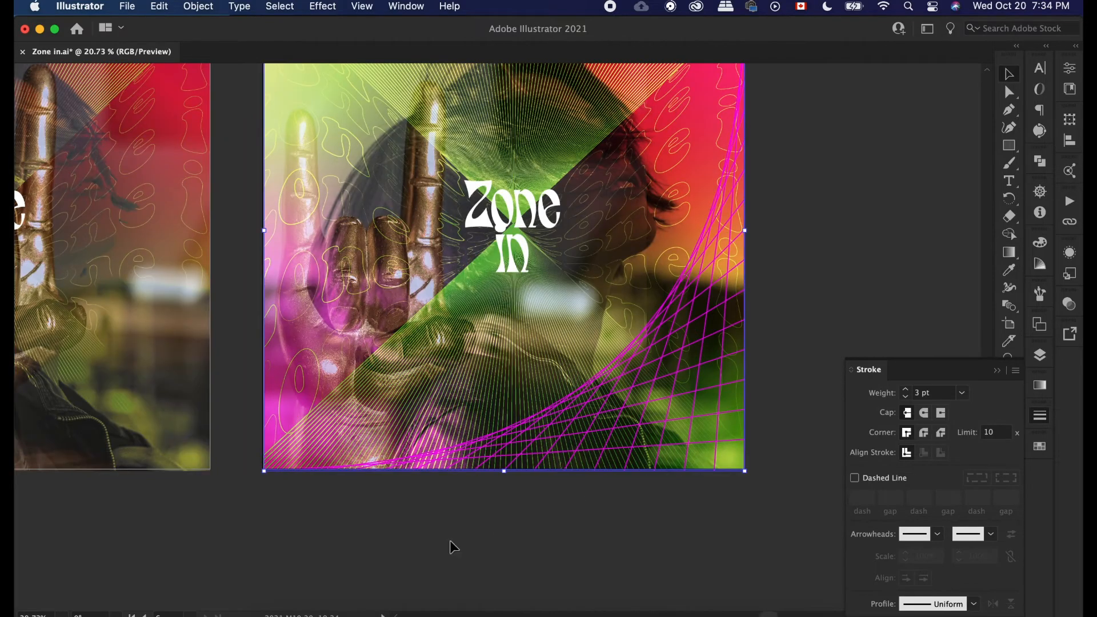
scroll(273, 492, "up", 3)
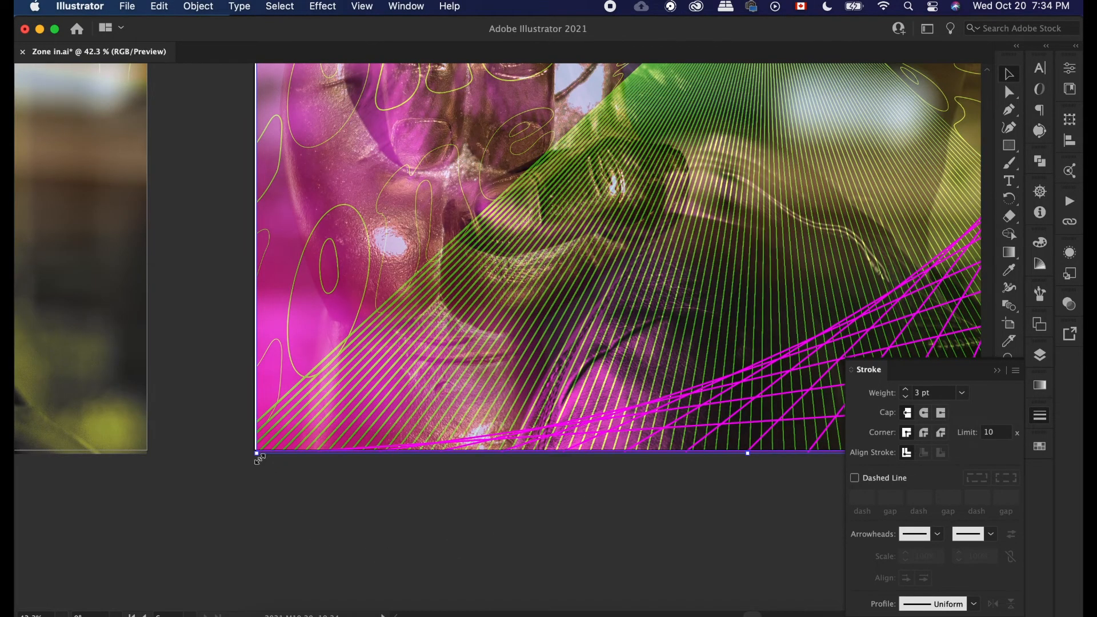
left_click_drag(256, 456, 269, 513)
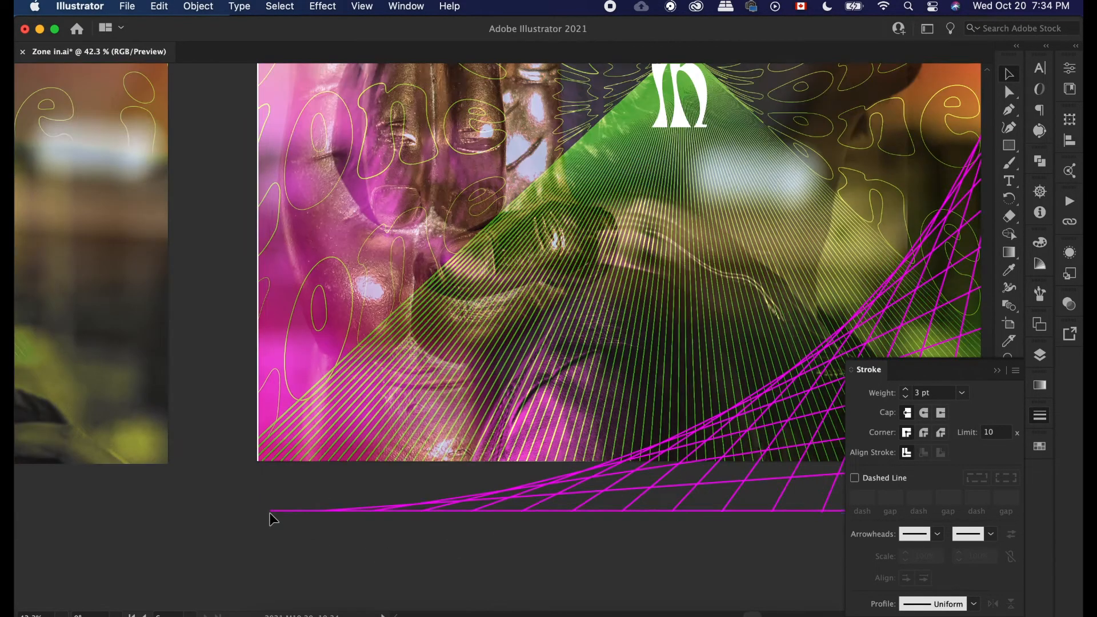
scroll(269, 513, "down", 4)
left_click(270, 514)
scroll(276, 516, "up", 1)
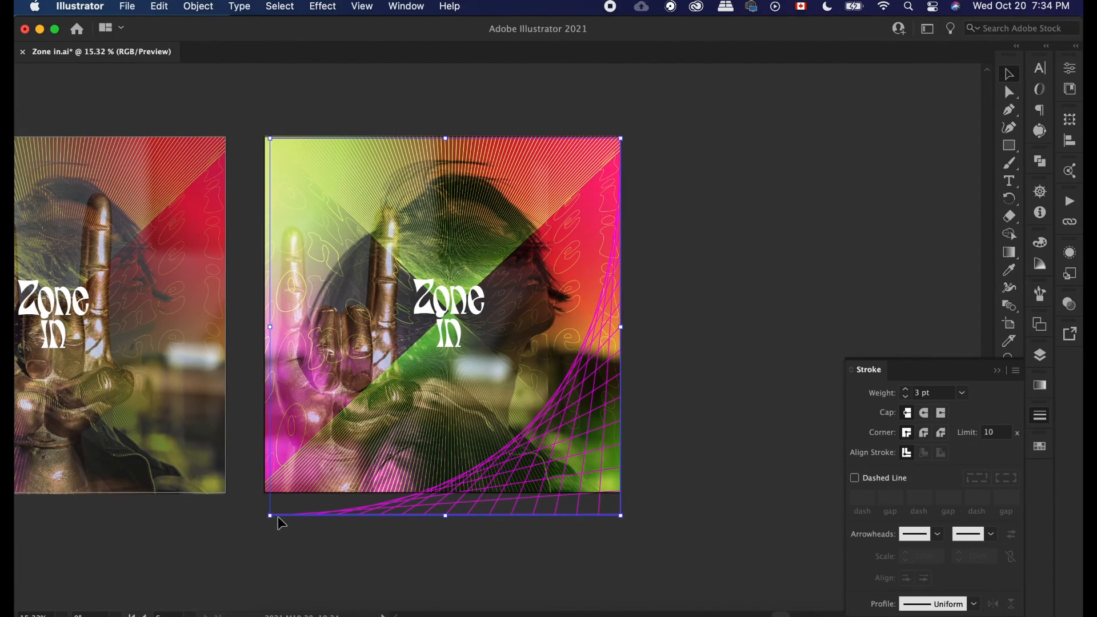
scroll(277, 517, "up", 1)
Step: Try reshaping the blend by moving its lower left anchor point, and undo the reshaping and scaling
left_click(1009, 93)
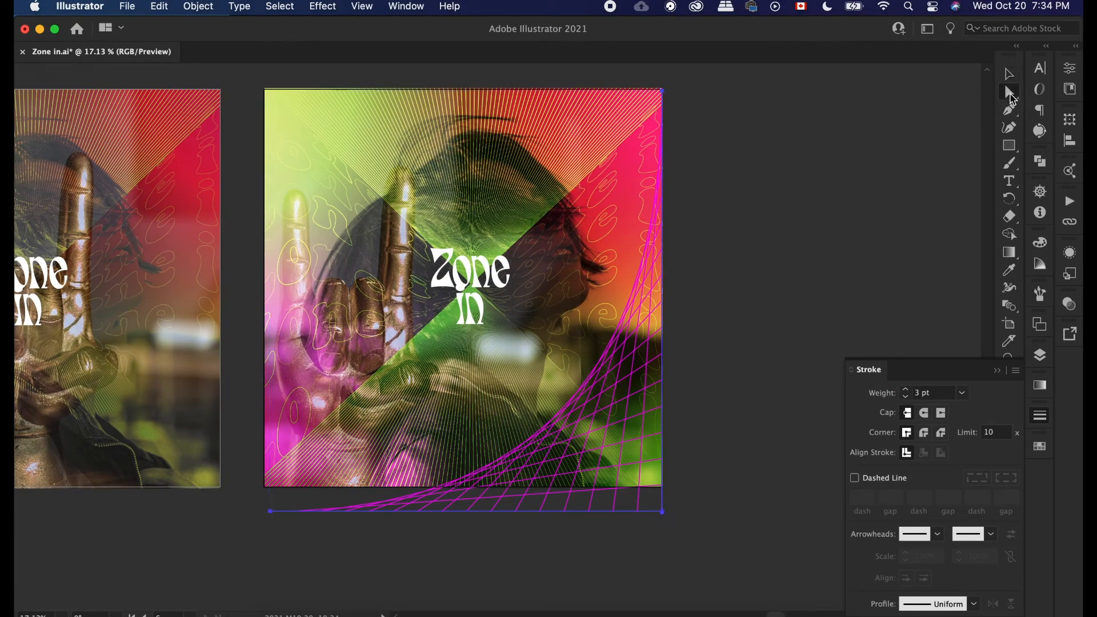
left_click_drag(270, 511, 277, 474)
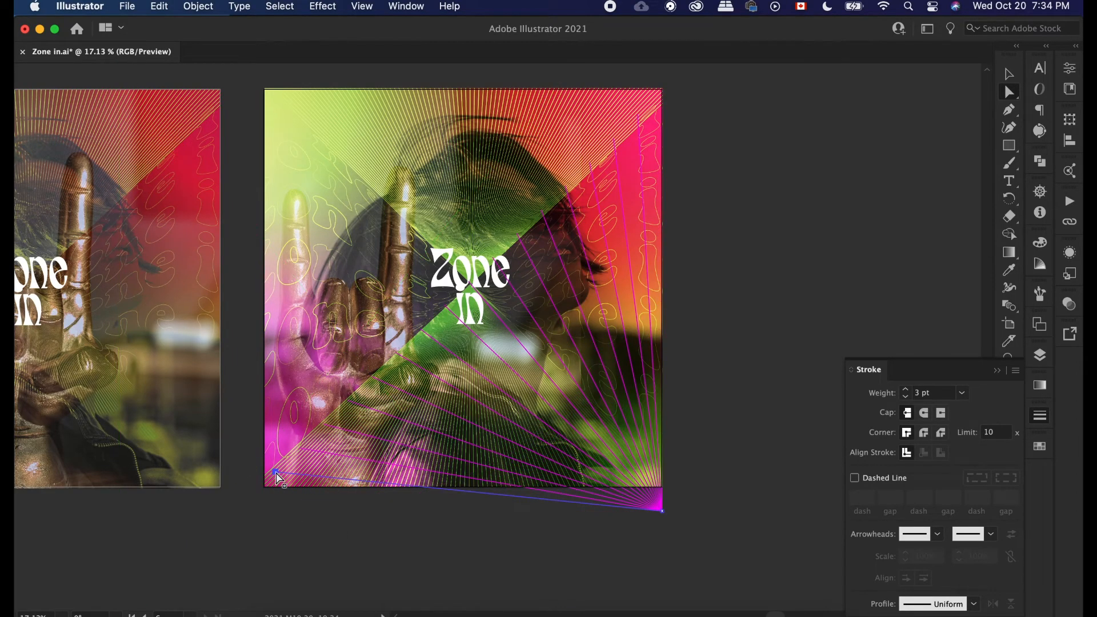
left_click_drag(277, 475, 283, 574)
key("super+z")
key("super+z")
key("super+z")
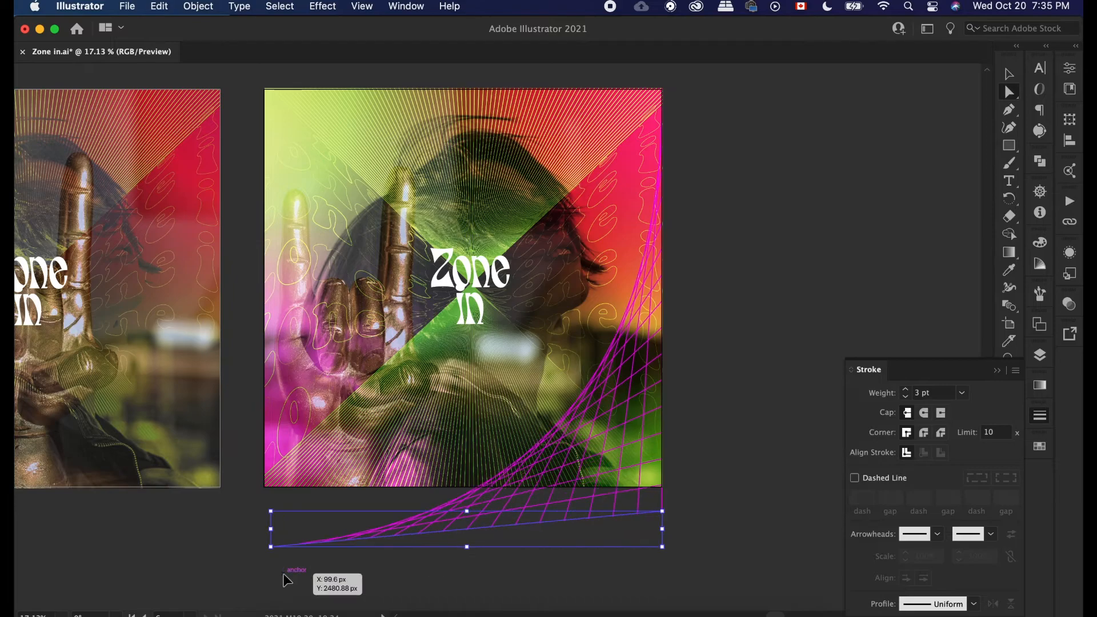
key("shift+super+z")
key("shift+super+z")
key("shift+super+z")
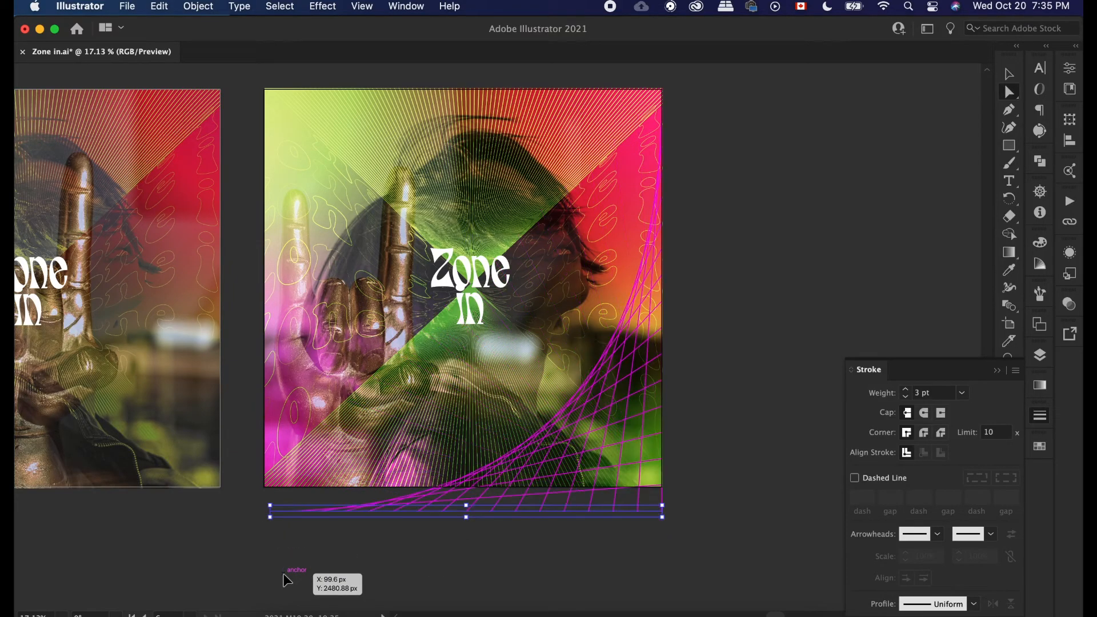
left_click(794, 438)
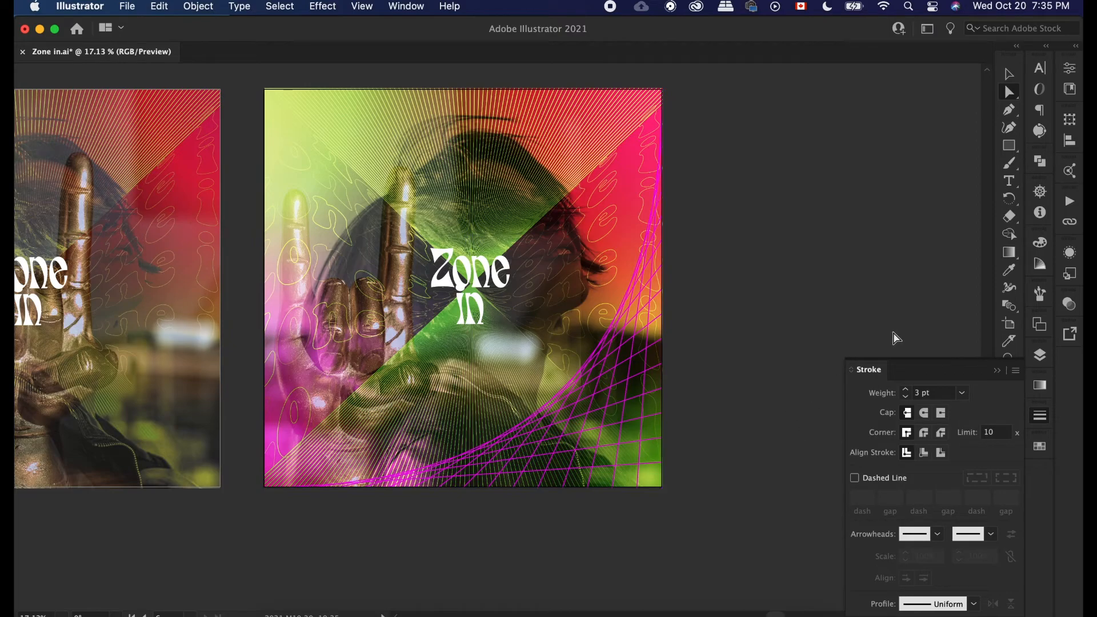
Step: Try to reach the "Zone in" title by isolating the third cover's group, and leave isolation
key("super+semicolon")
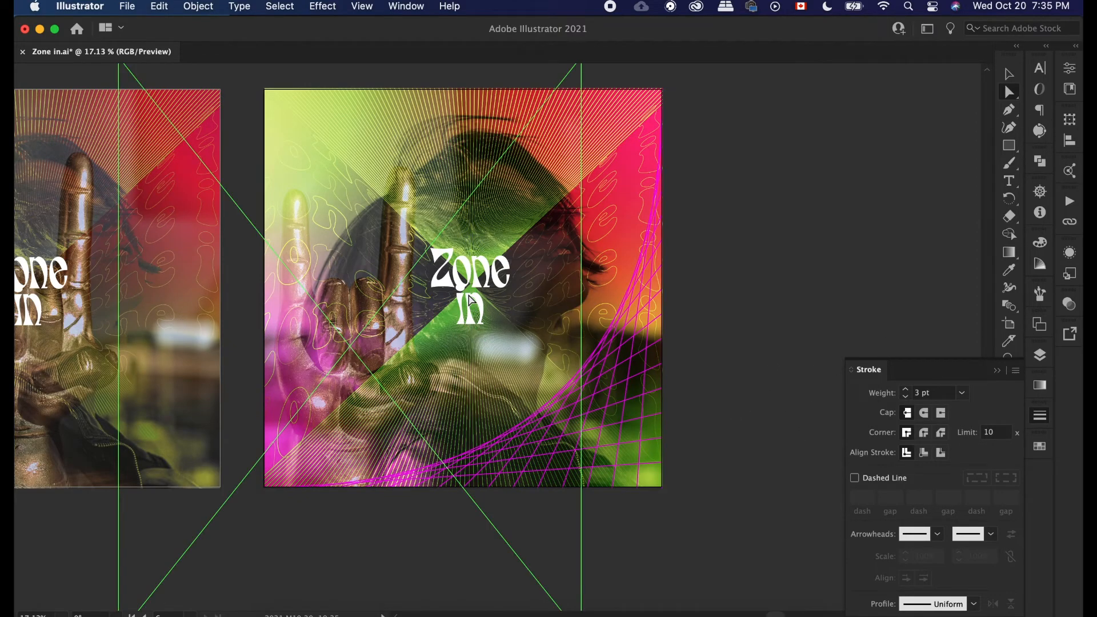
left_click(1008, 73)
left_click(738, 229)
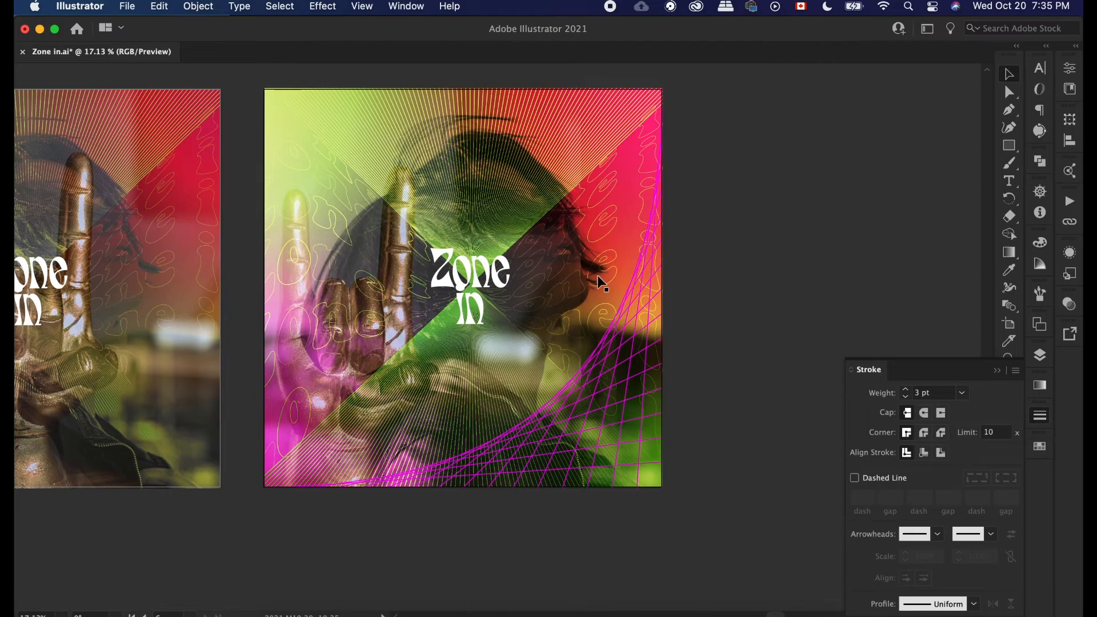
left_click(498, 267)
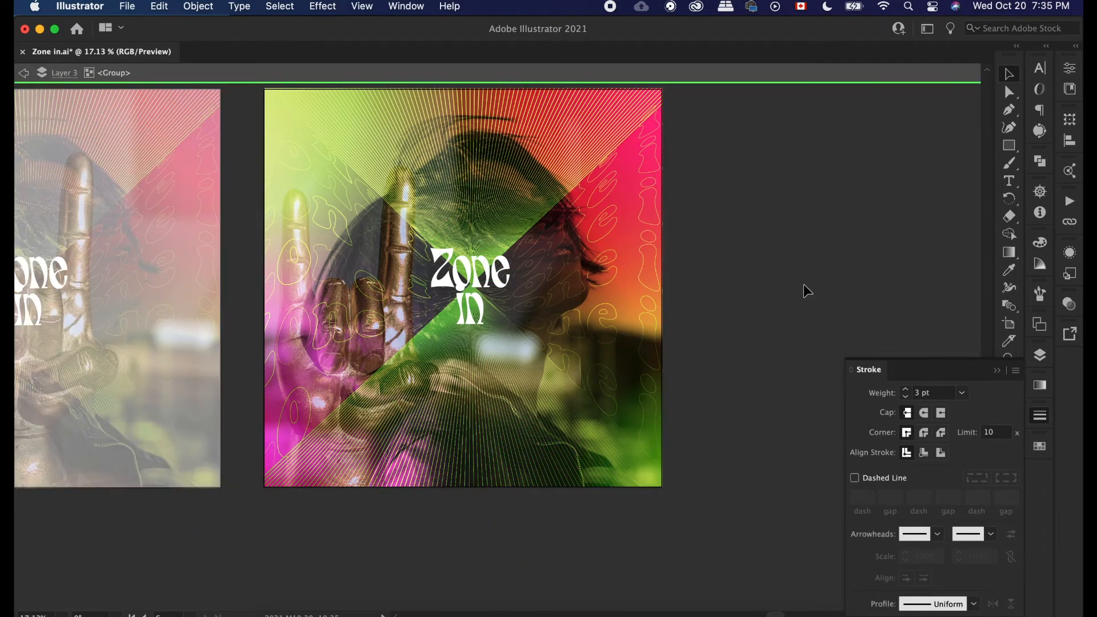
double_click(803, 284)
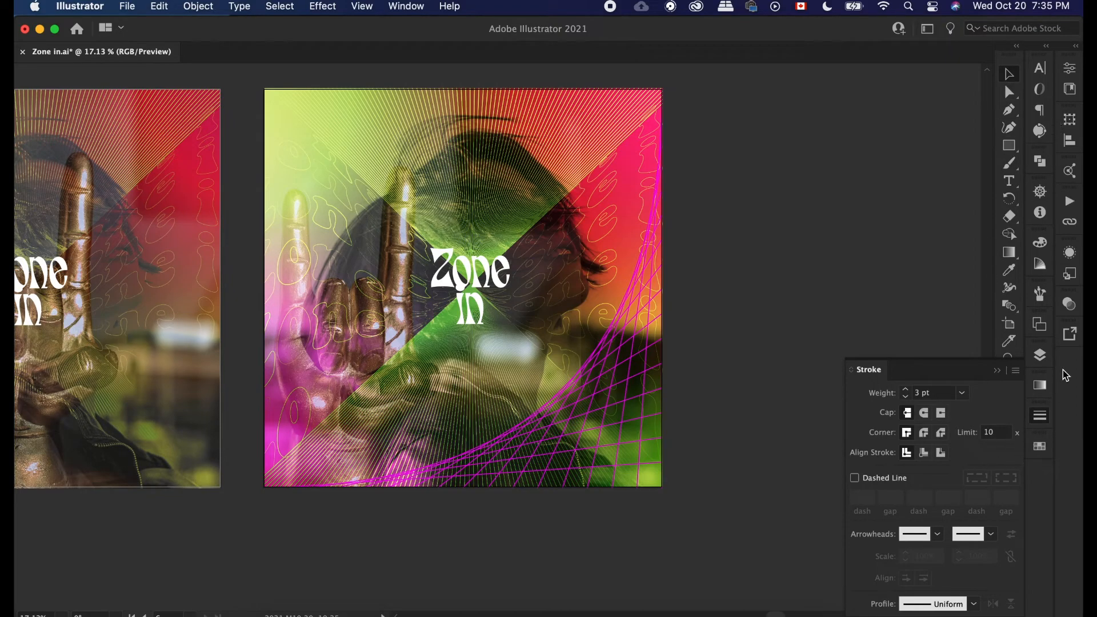
Step: Find the third cover's "Zone in" text object inside Layer 3 by toggling item visibility, and select only that object
left_click(1040, 355)
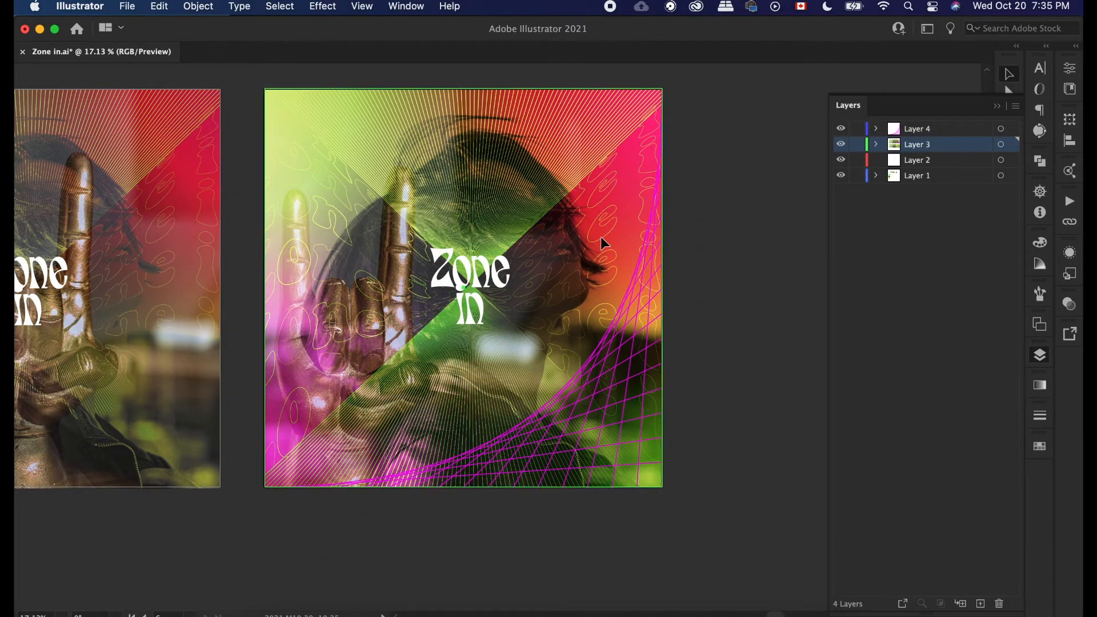
left_click(1001, 144)
left_click(876, 144)
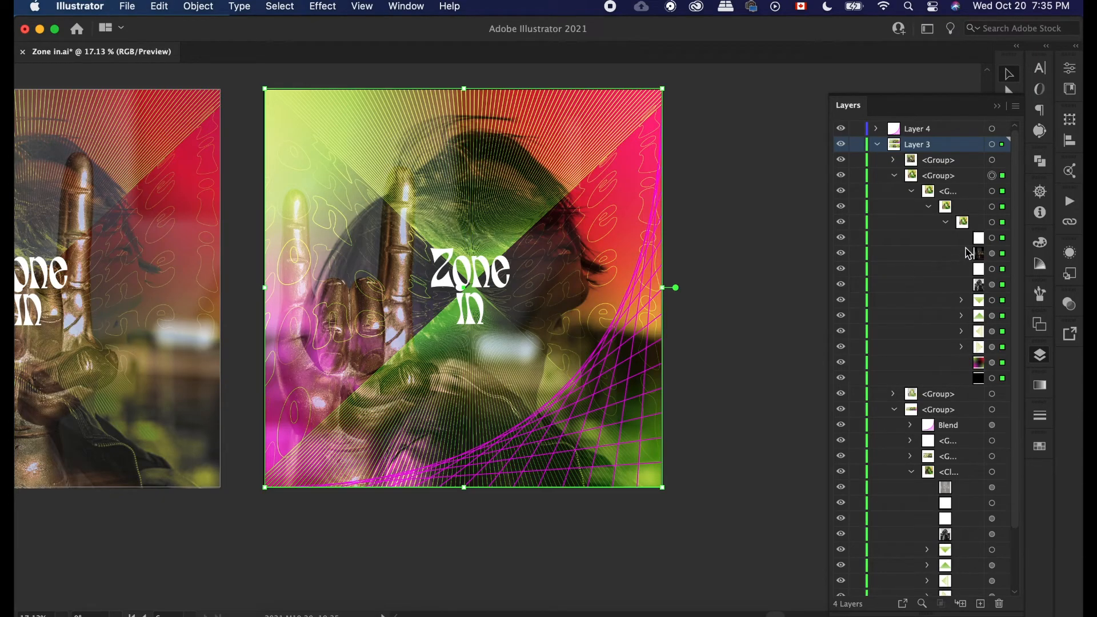
left_click(982, 238)
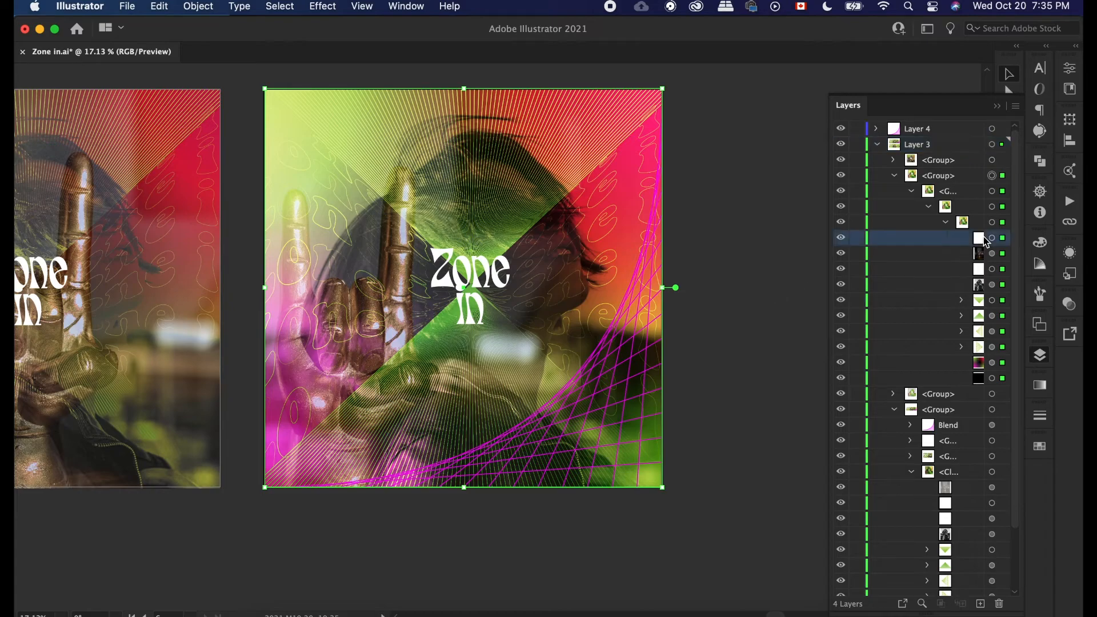
left_click(841, 237)
left_click(841, 238)
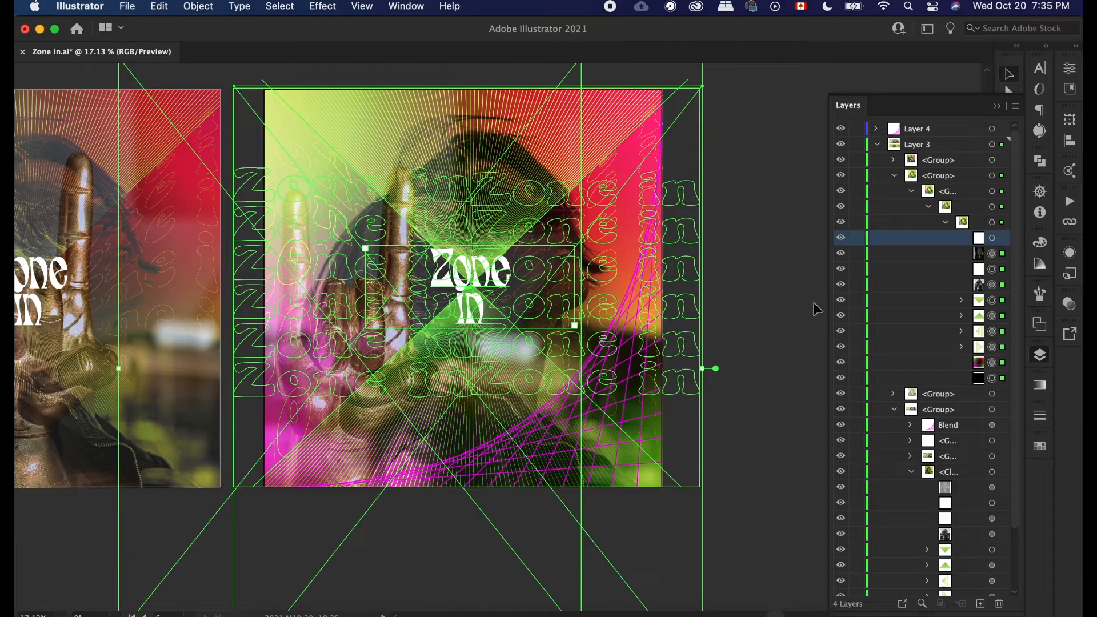
left_click(841, 271)
left_click(841, 271)
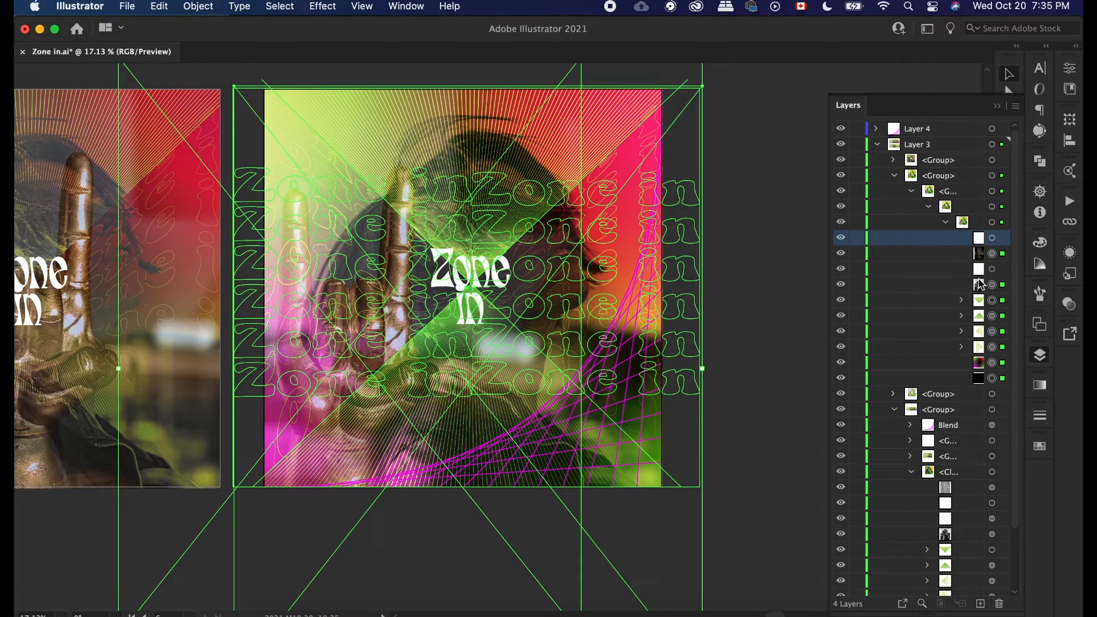
left_click(994, 271)
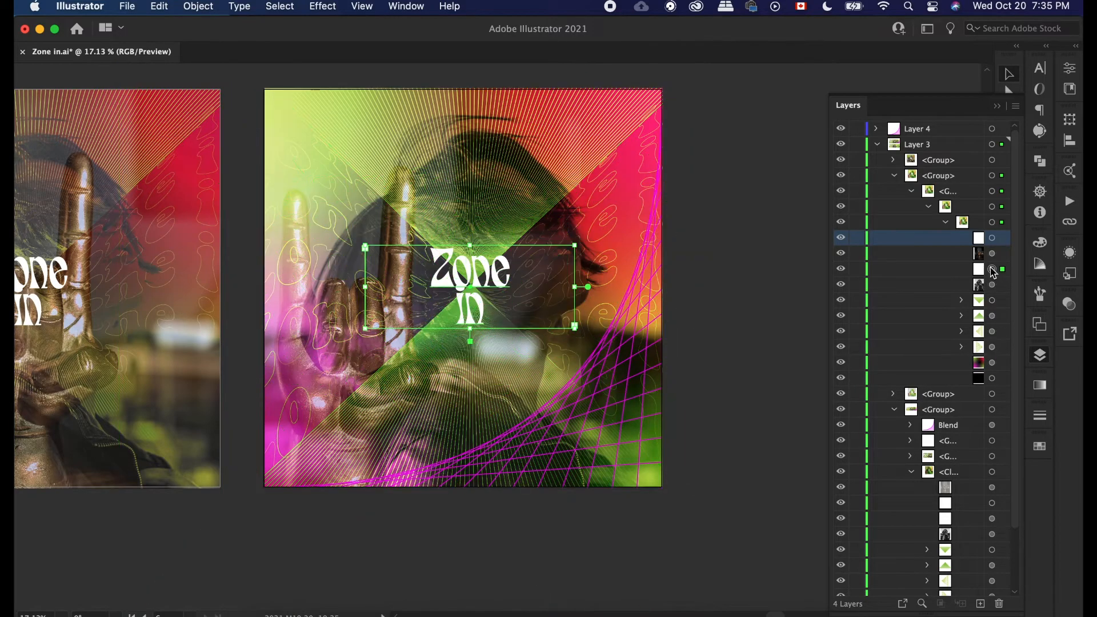
Step: Set the leading of the "Zone in" title to 227 pt and deselect it
left_click(1039, 68)
left_click(961, 125)
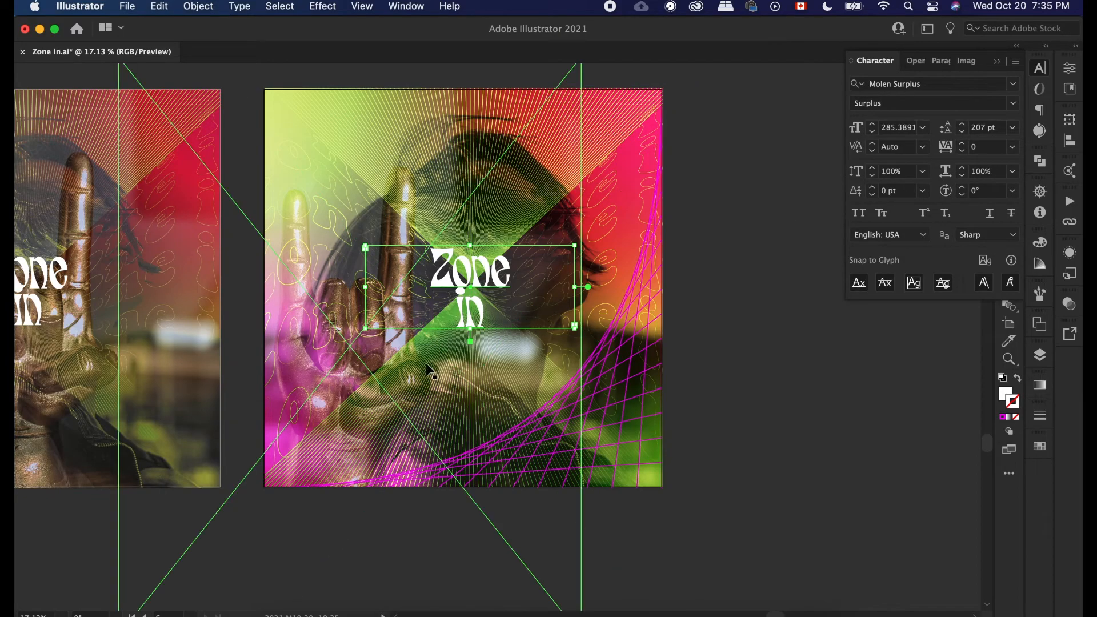
left_click(962, 124)
left_click(962, 124)
left_click(962, 124)
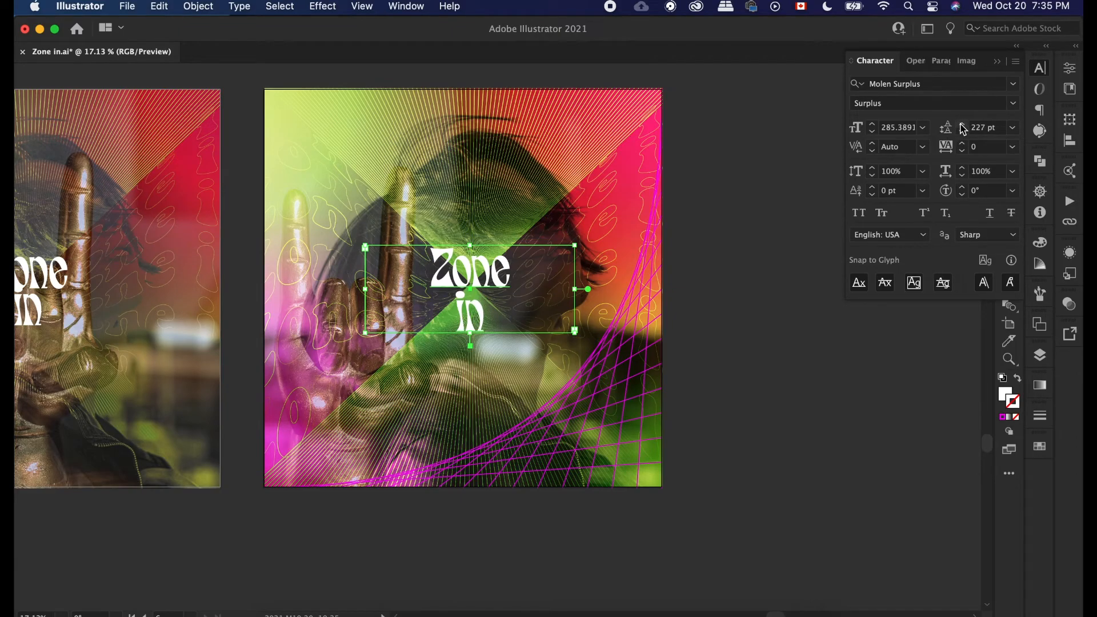
left_click(1003, 72)
left_click(876, 240)
Step: Select the blend on Layer 4, lock the three layers beneath it and add a new layer on top
left_click(1039, 354)
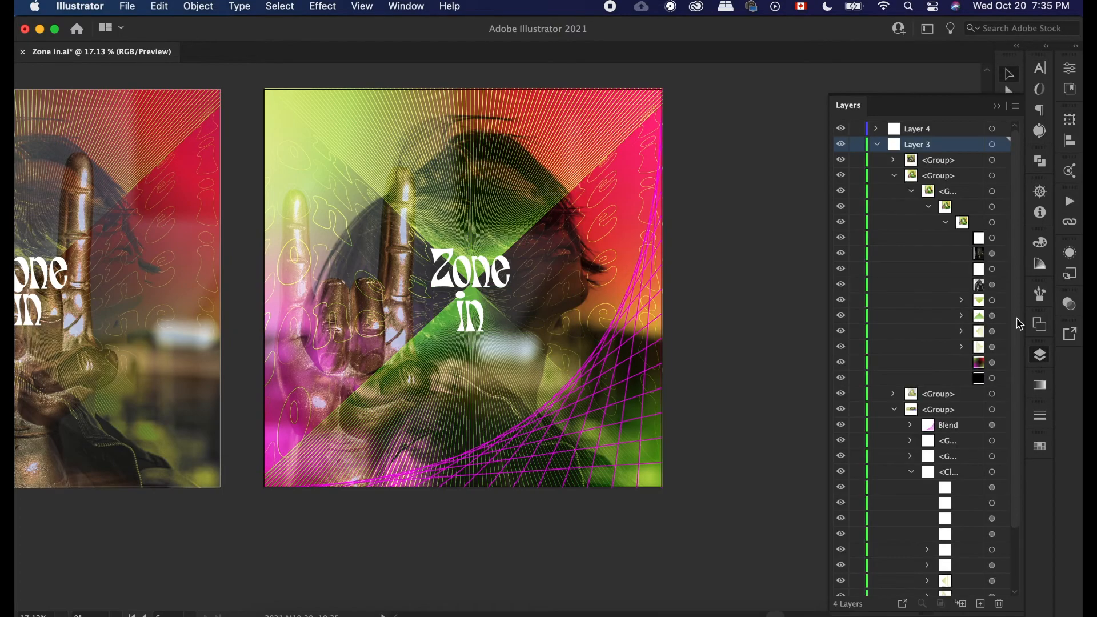
left_click(878, 147)
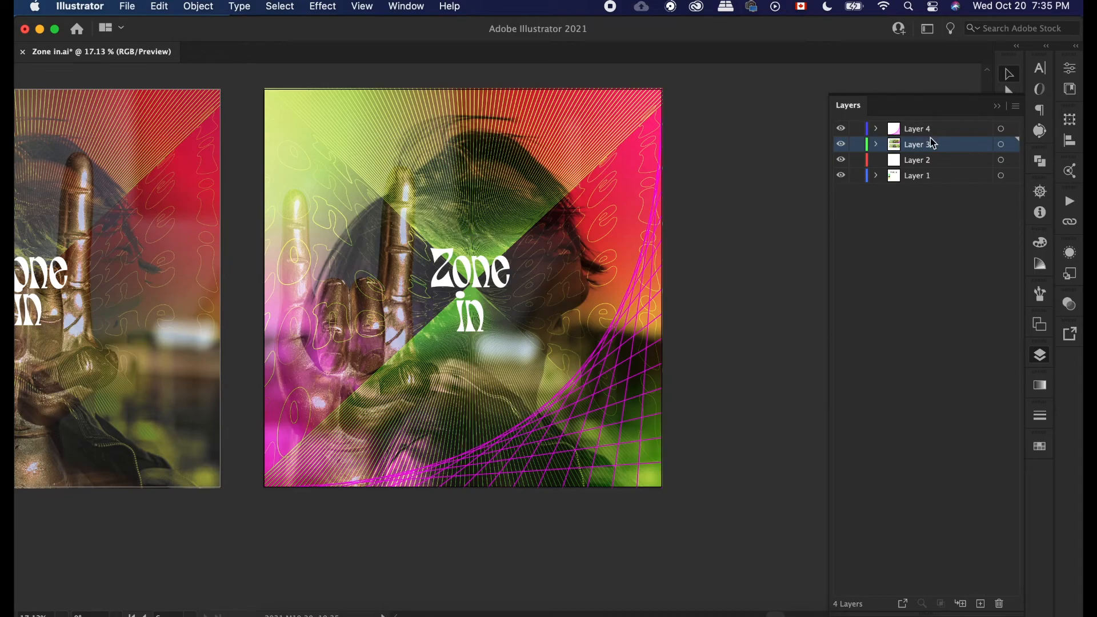
left_click(1000, 129)
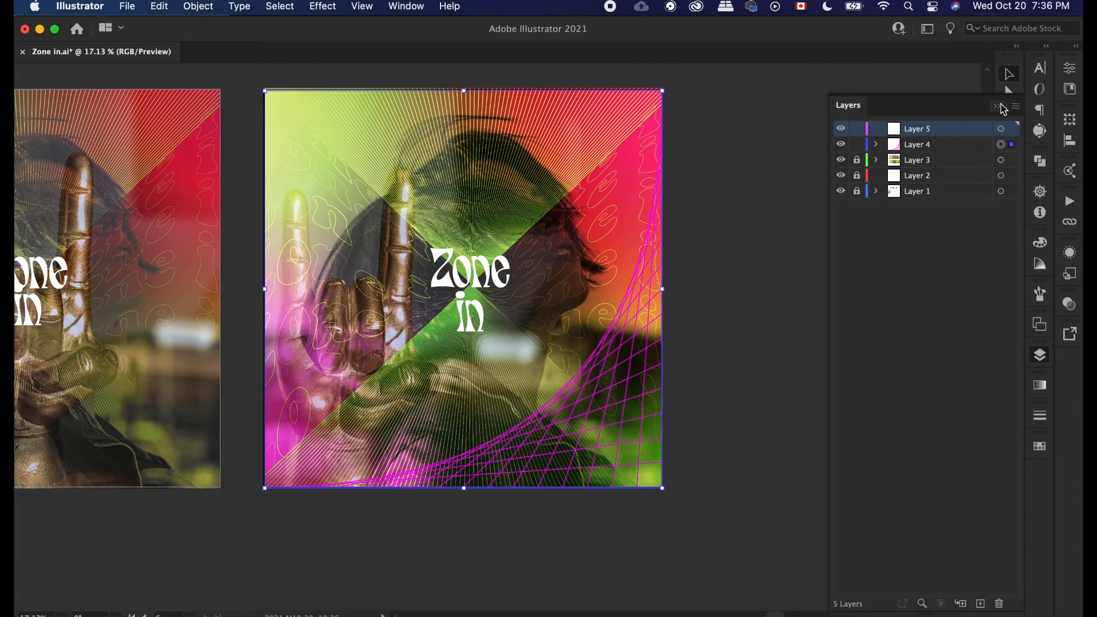
left_click(997, 106)
Step: Try a white (#ffffff) stroke with the Paintbrush tool while the blend is selected, and undo the recolouring
left_click(1008, 164)
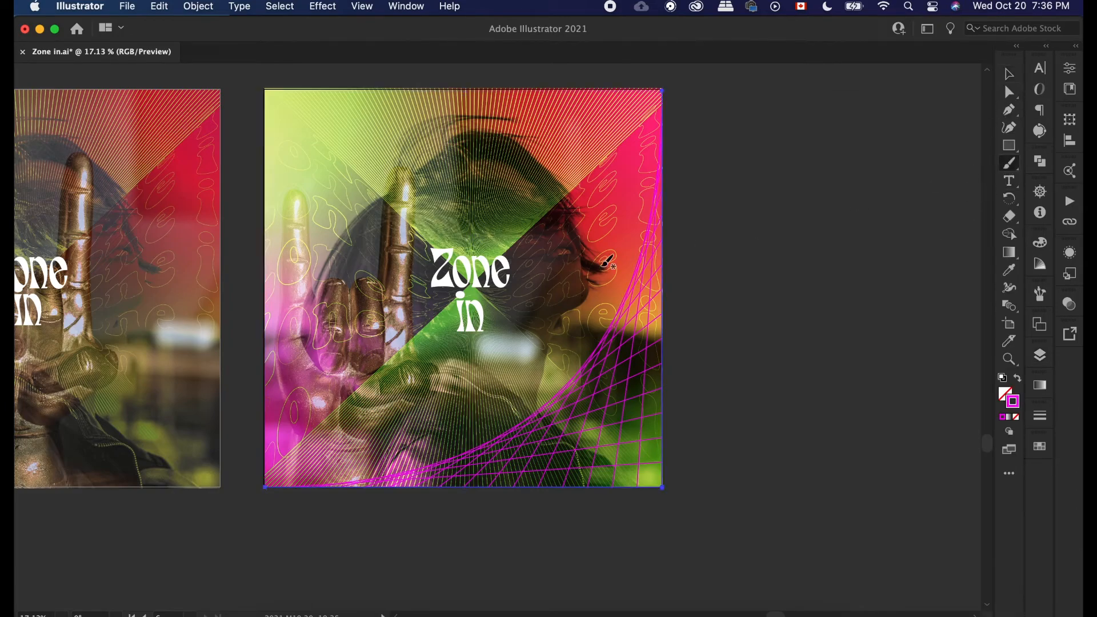
double_click(1014, 408)
left_click_drag(734, 218, 666, 164)
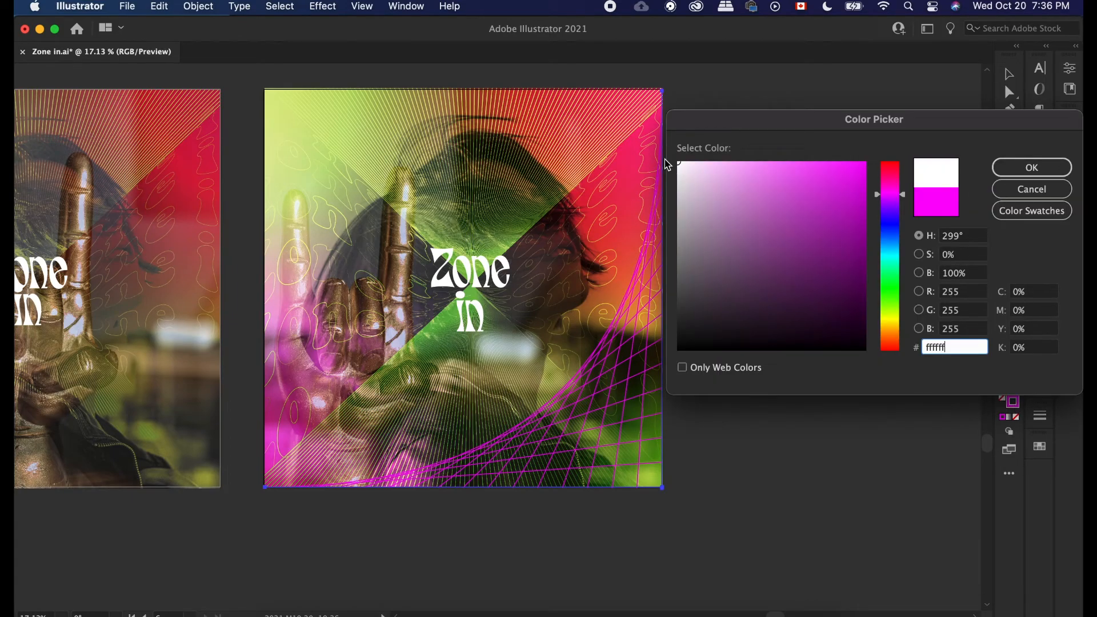
left_click(1051, 175)
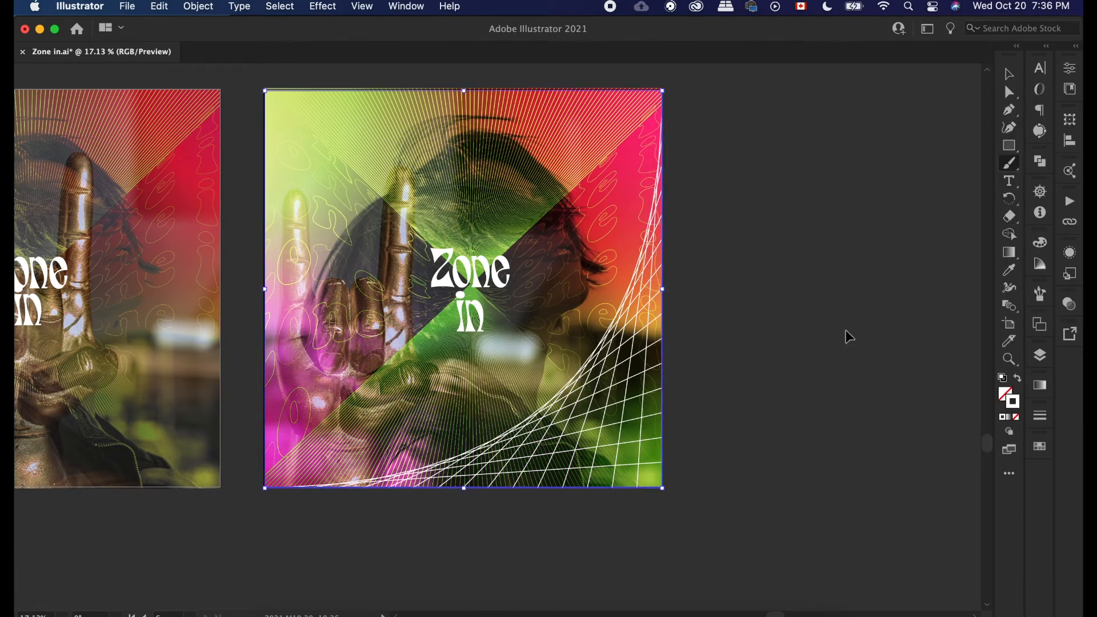
key("super+z")
left_click(1008, 74)
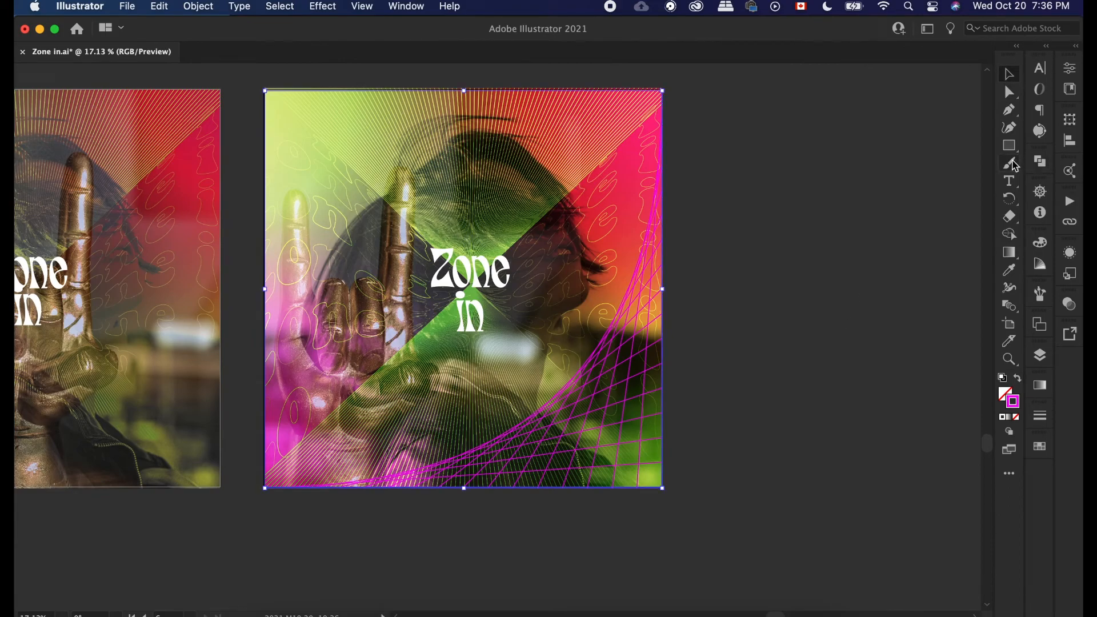
Step: Lock Layer 4 and target the empty Layer 5
left_click(1038, 357)
left_click(1001, 129)
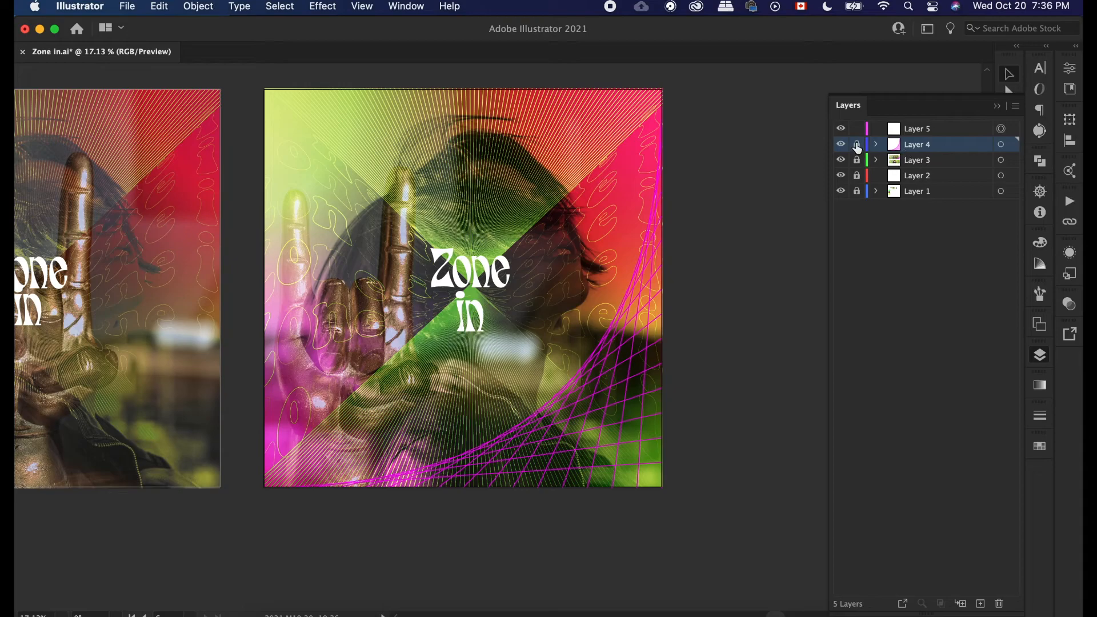
left_click(997, 107)
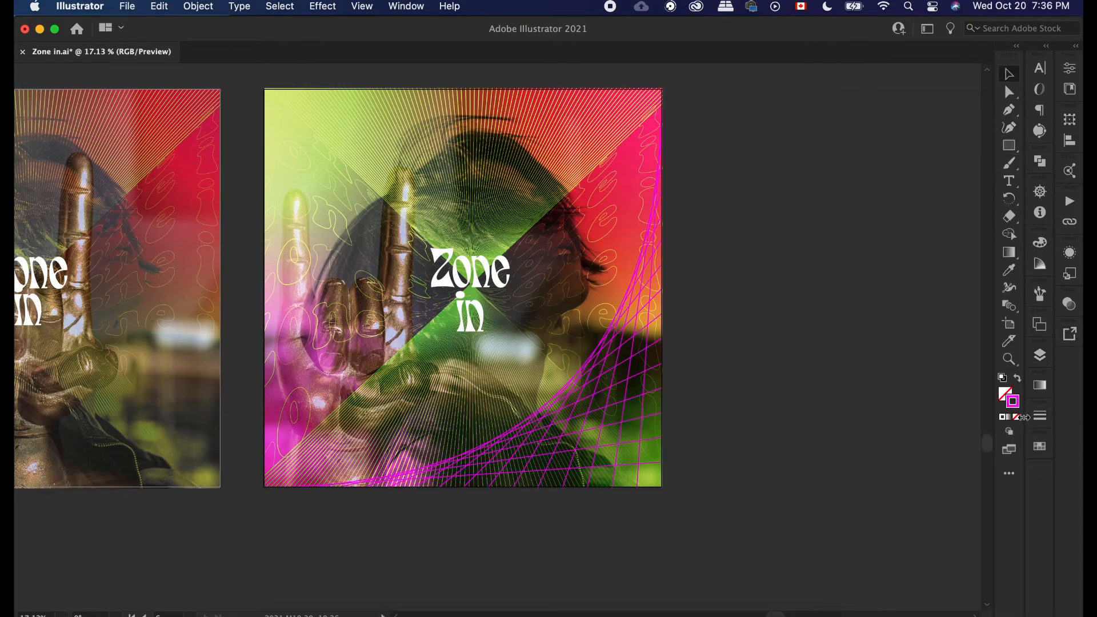
Step: Set the stroke colour to white (#ffffff) for the Paintbrush tool and make Layer 5 the active layer
double_click(1016, 405)
left_click_drag(851, 251, 677, 164)
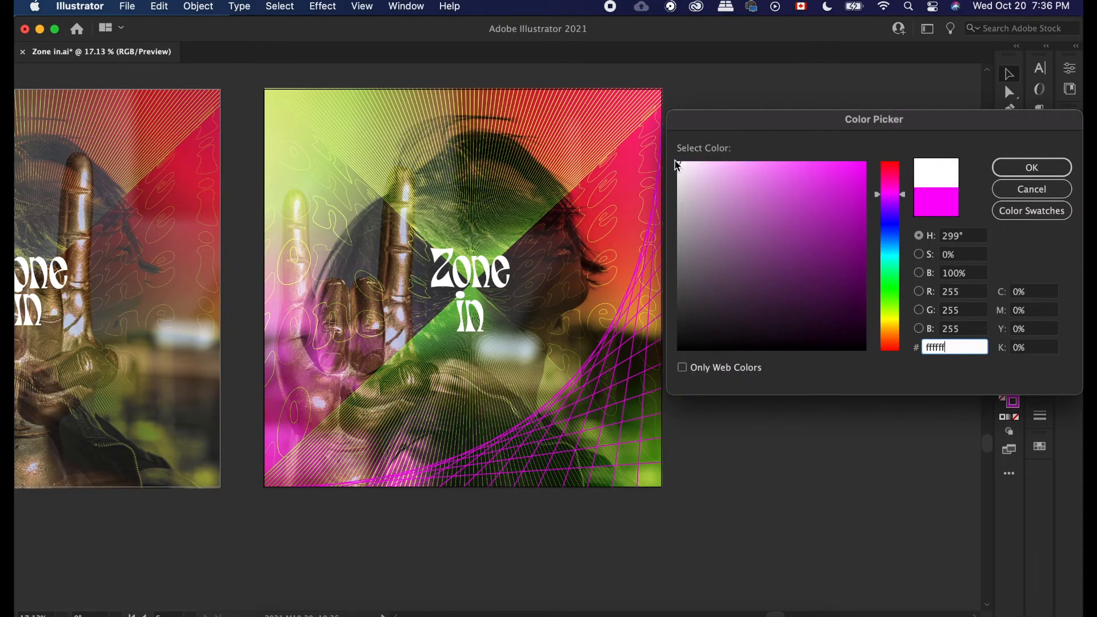
left_click(1031, 168)
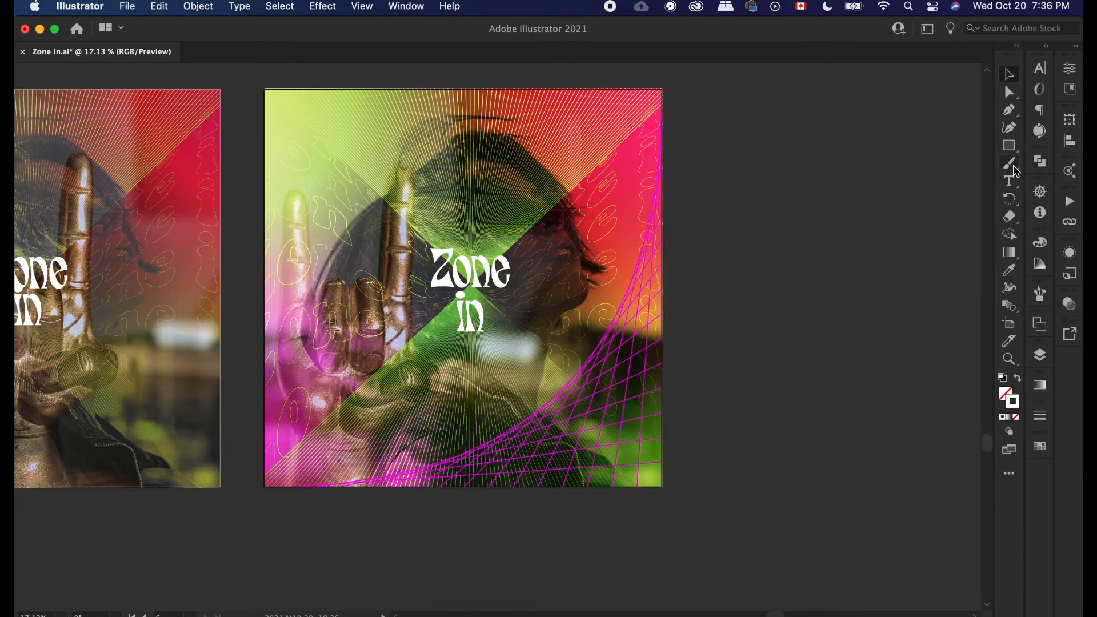
left_click(1008, 163)
scroll(419, 242, "up", 1)
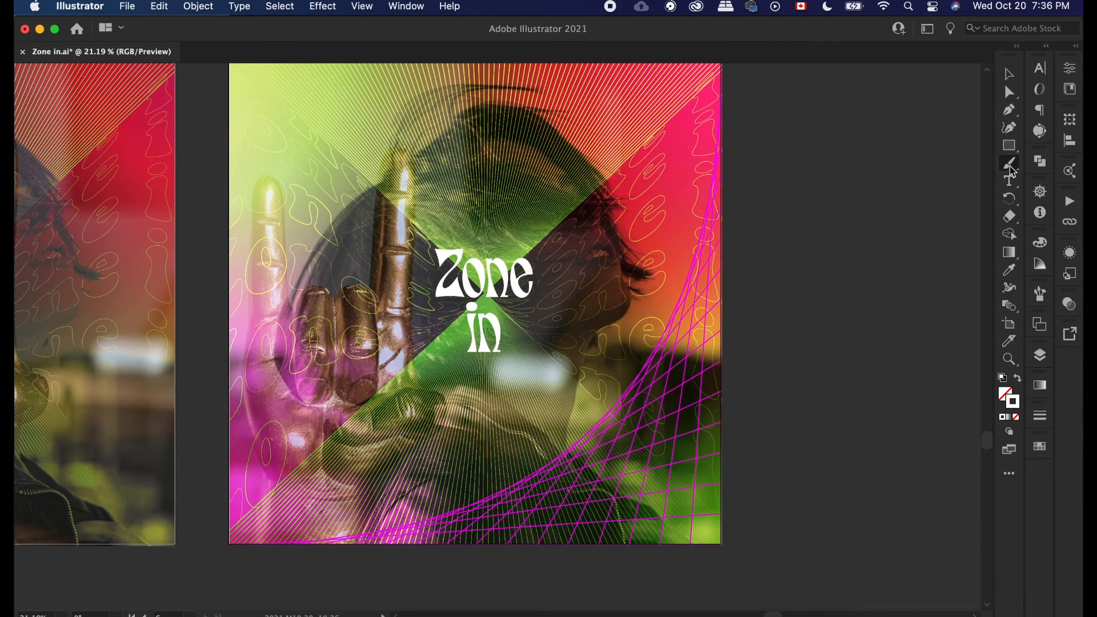
left_click(1047, 356)
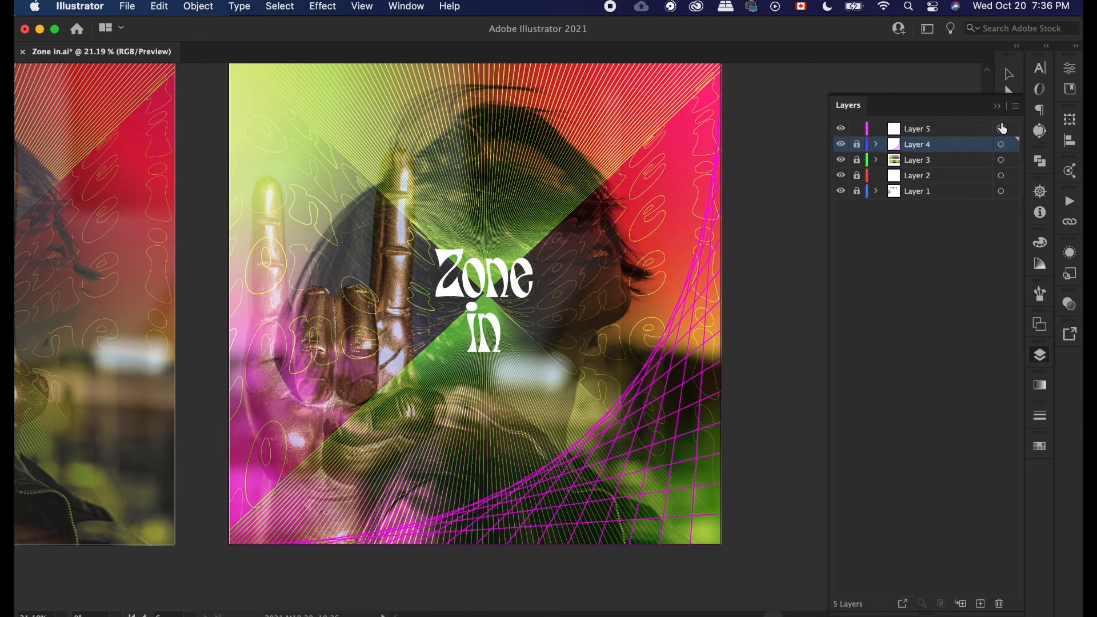
left_click(1000, 130)
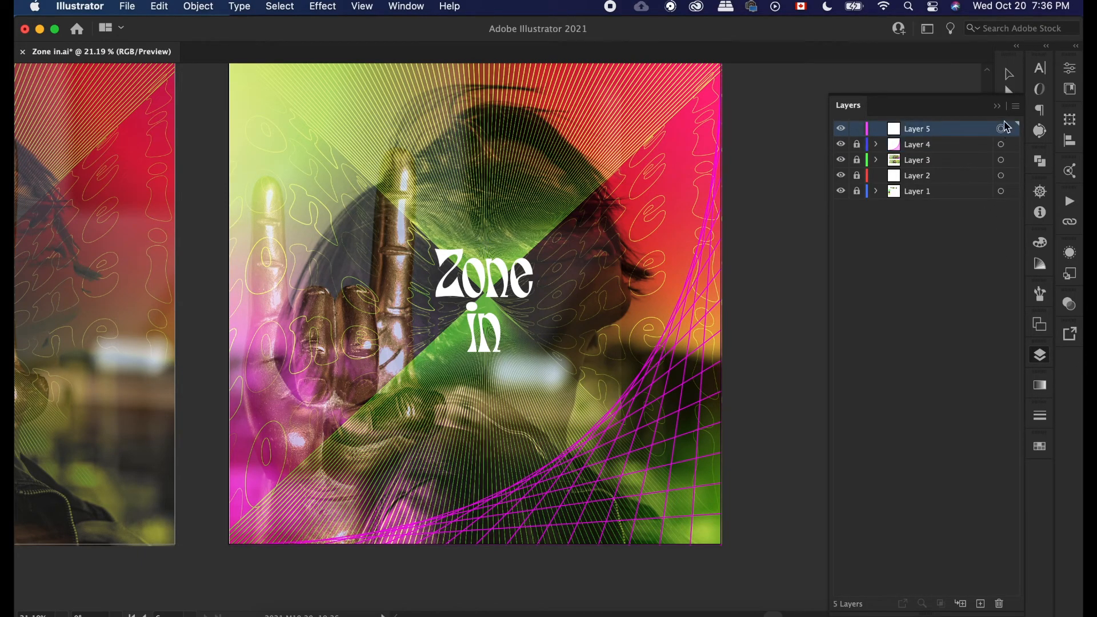
left_click(997, 107)
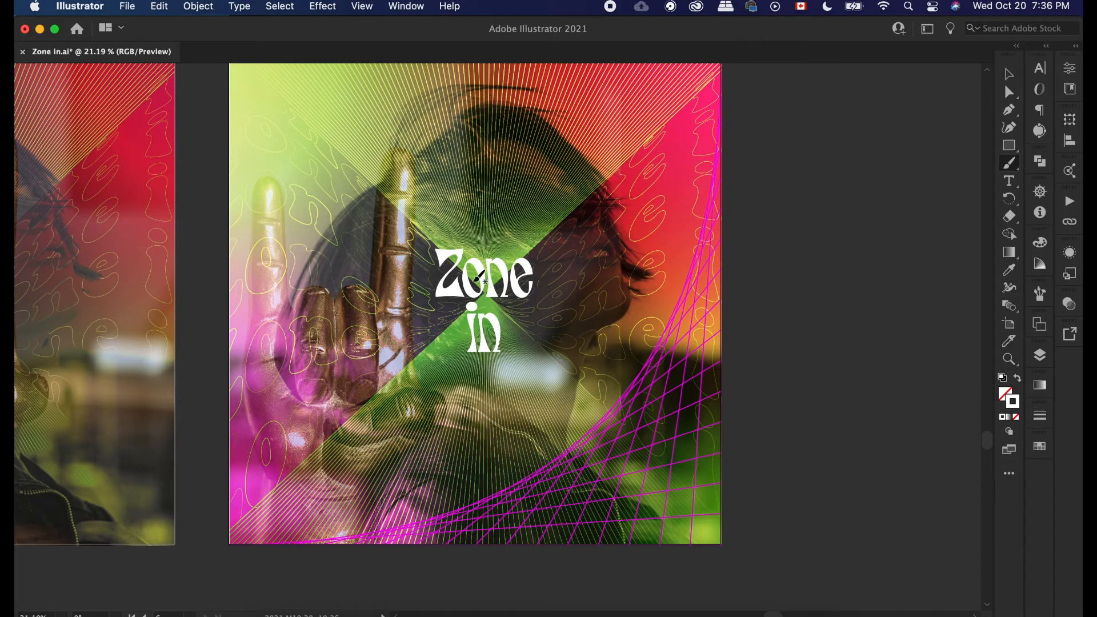
Step: Paint scattered small white dots around the "Zone in" title on the third lower cover with the Paintbrush tool
scroll(480, 314, "down", 3)
scroll(482, 314, "down", 2)
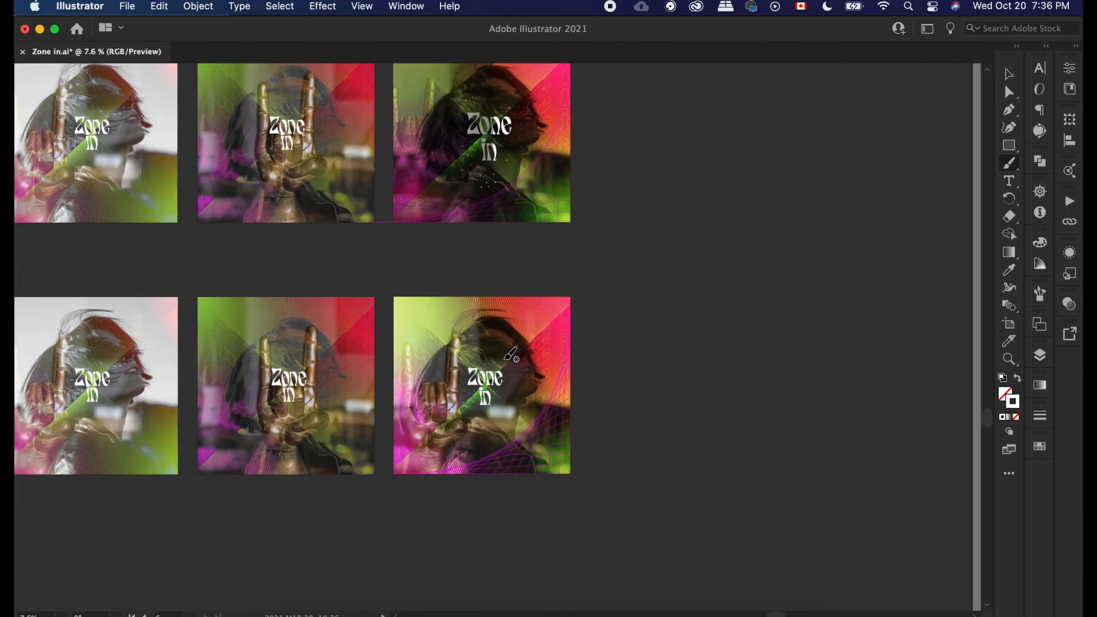
scroll(506, 358, "up", 1)
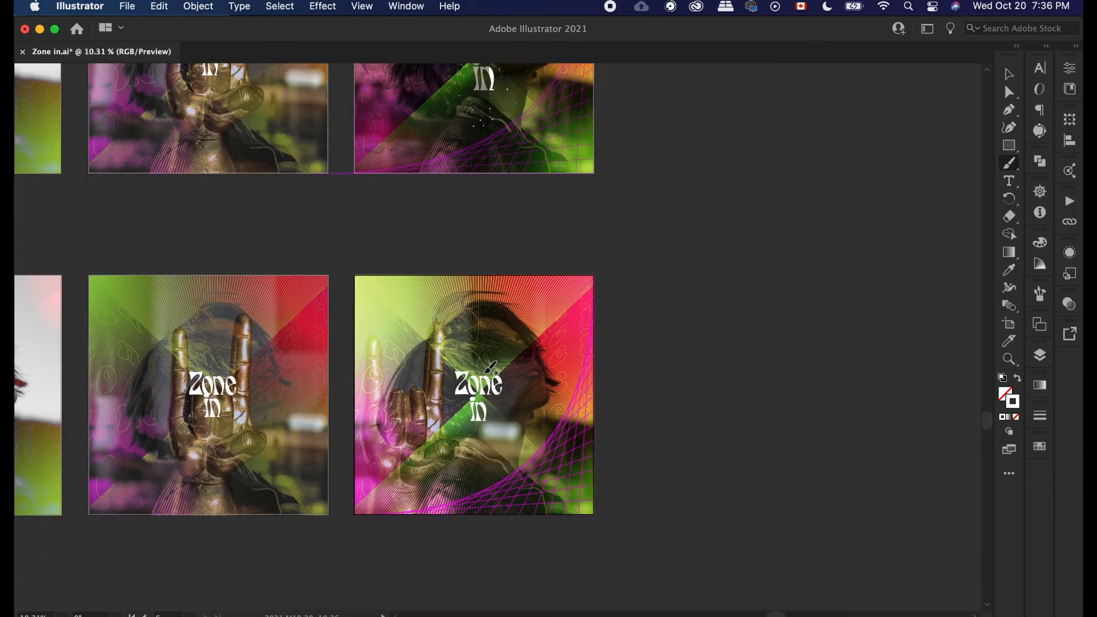
scroll(479, 371, "up", 3)
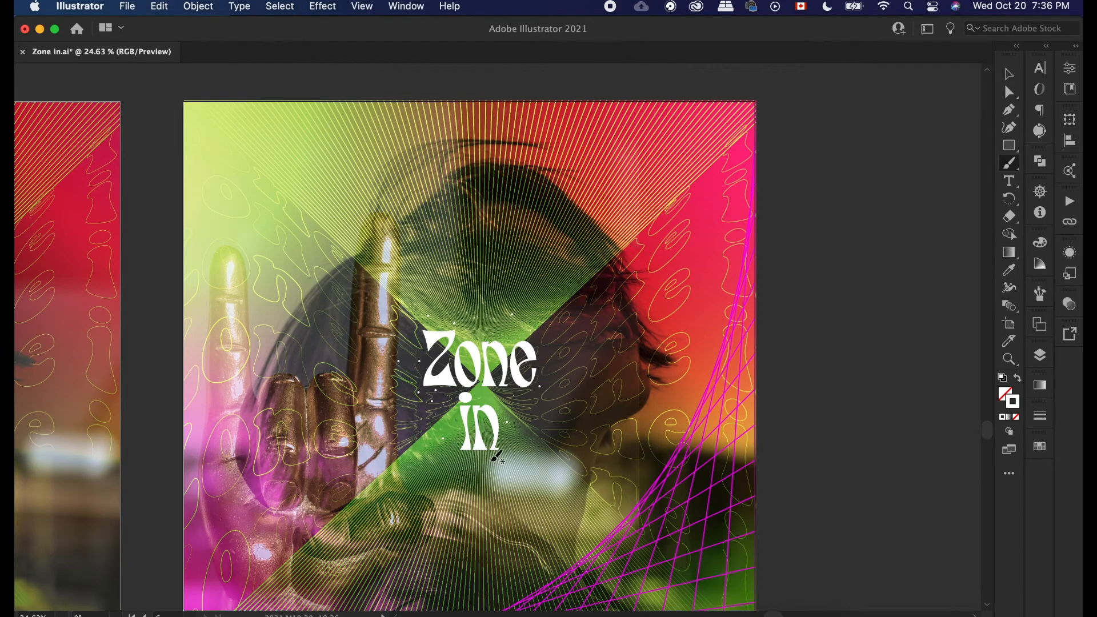
mouse_move(484, 468)
left_mouse_down()
mouse_move(460, 479)
mouse_move(526, 456)
mouse_move(522, 423)
mouse_move(489, 396)
mouse_move(505, 326)
mouse_move(479, 318)
mouse_move(504, 288)
mouse_move(542, 343)
mouse_move(521, 328)
mouse_move(559, 381)
mouse_move(555, 394)
mouse_move(548, 356)
mouse_move(512, 381)
mouse_move(398, 405)
mouse_move(409, 385)
mouse_move(400, 350)
left_mouse_up()
left_click(496, 324)
left_click(455, 319)
left_click(497, 406)
left_click(451, 423)
Step: Unlock the layers beneath Layer 5, select the third lower cover's clipped artwork and expand its contents in Layer 3
left_click(1040, 356)
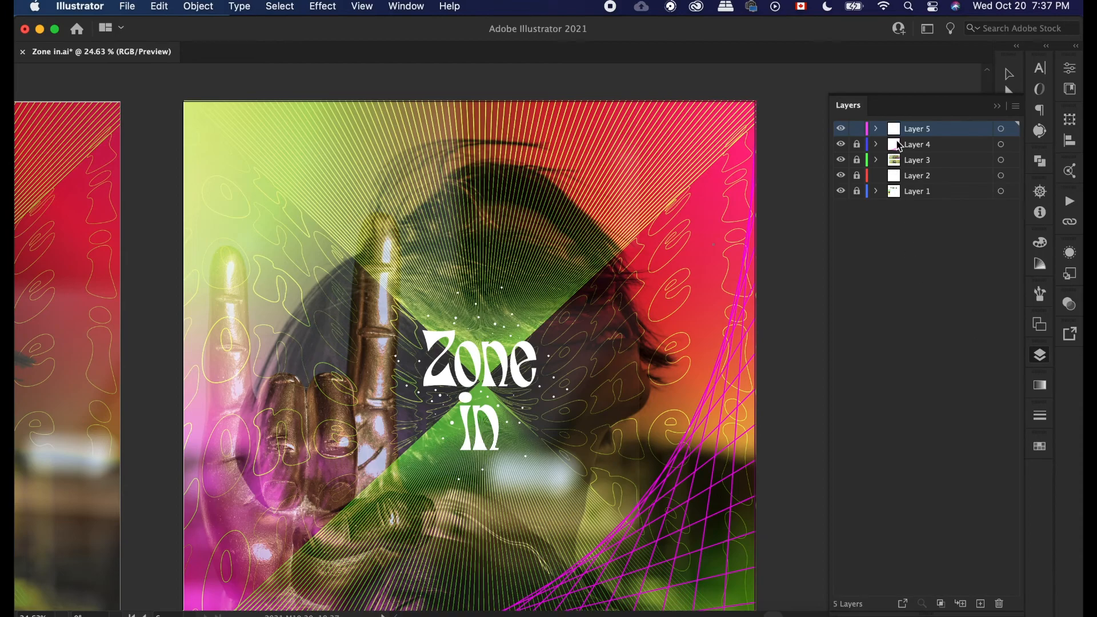
left_click(876, 129)
scroll(925, 400, "down", 10)
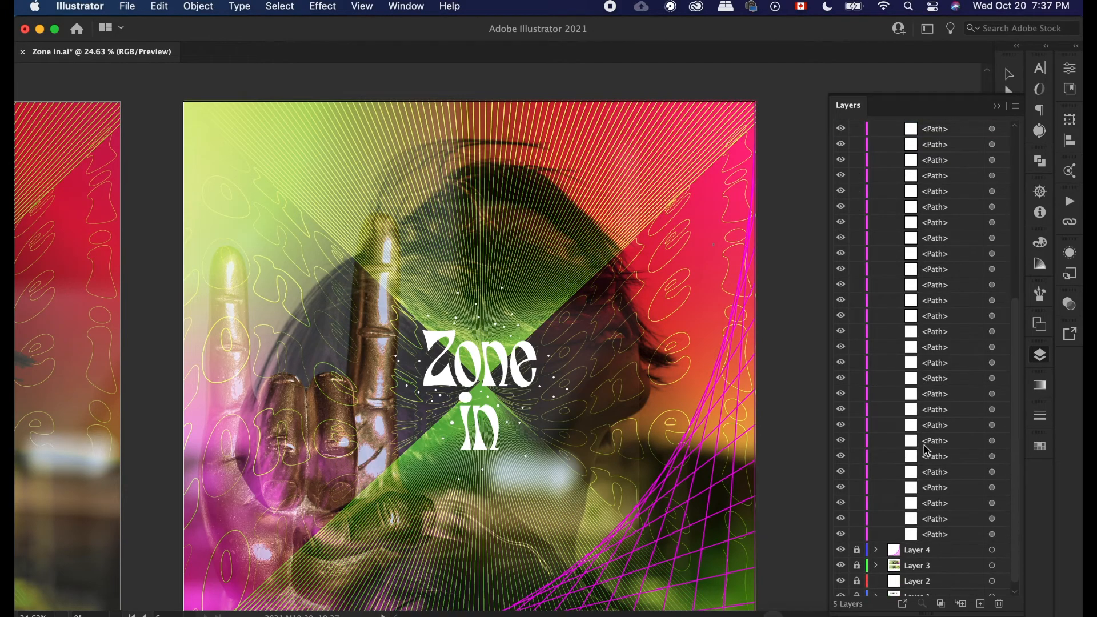
scroll(926, 491, "up", 10)
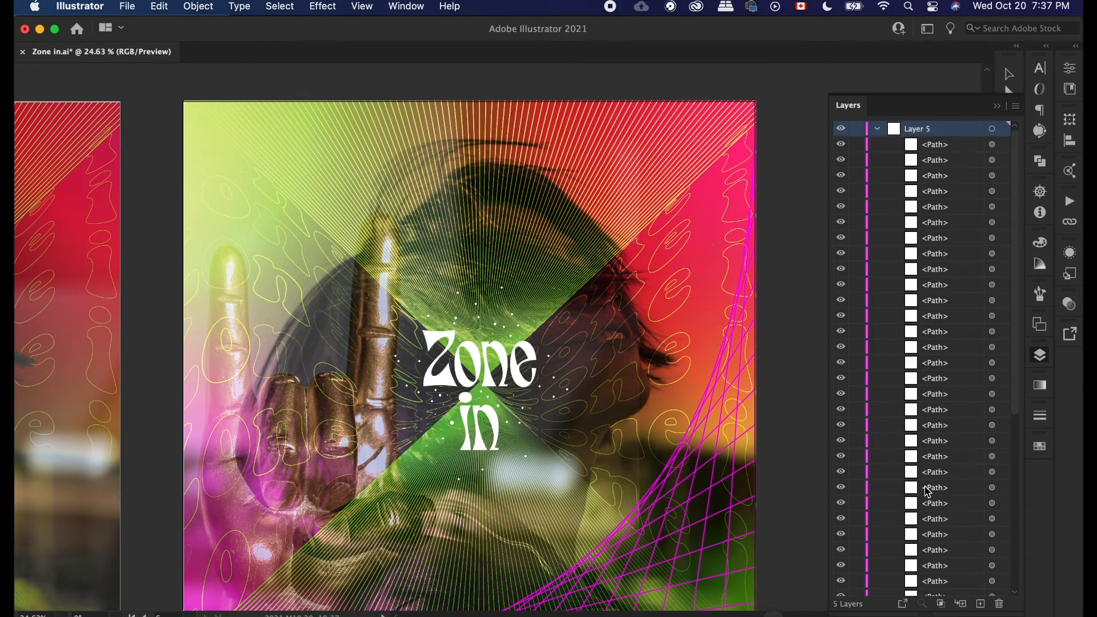
scroll(926, 492, "down", 1)
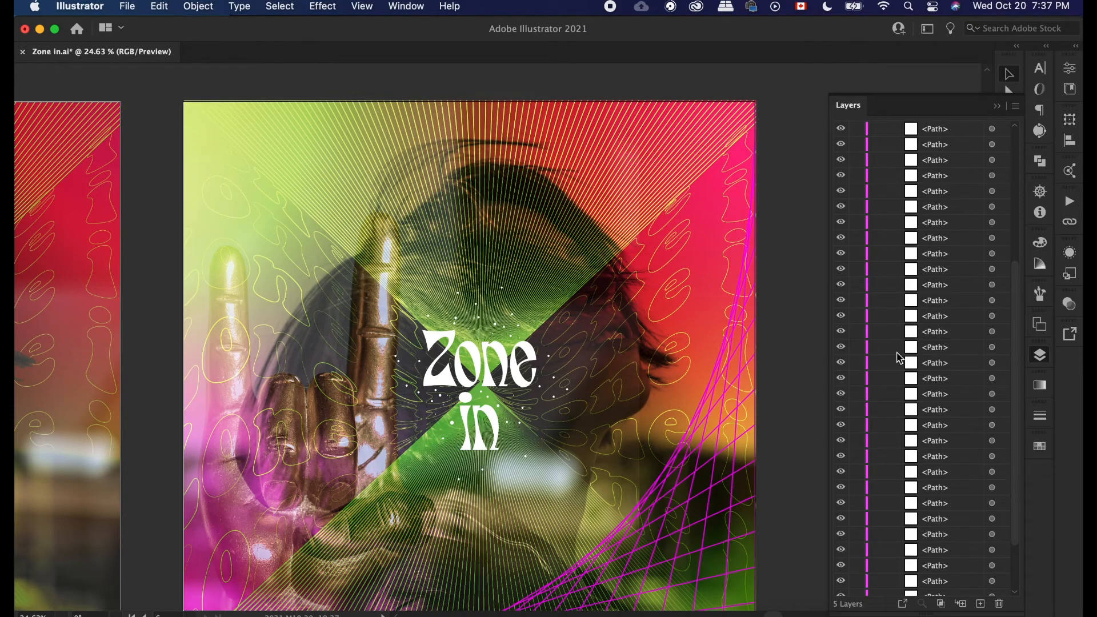
scroll(936, 360, "down", 3)
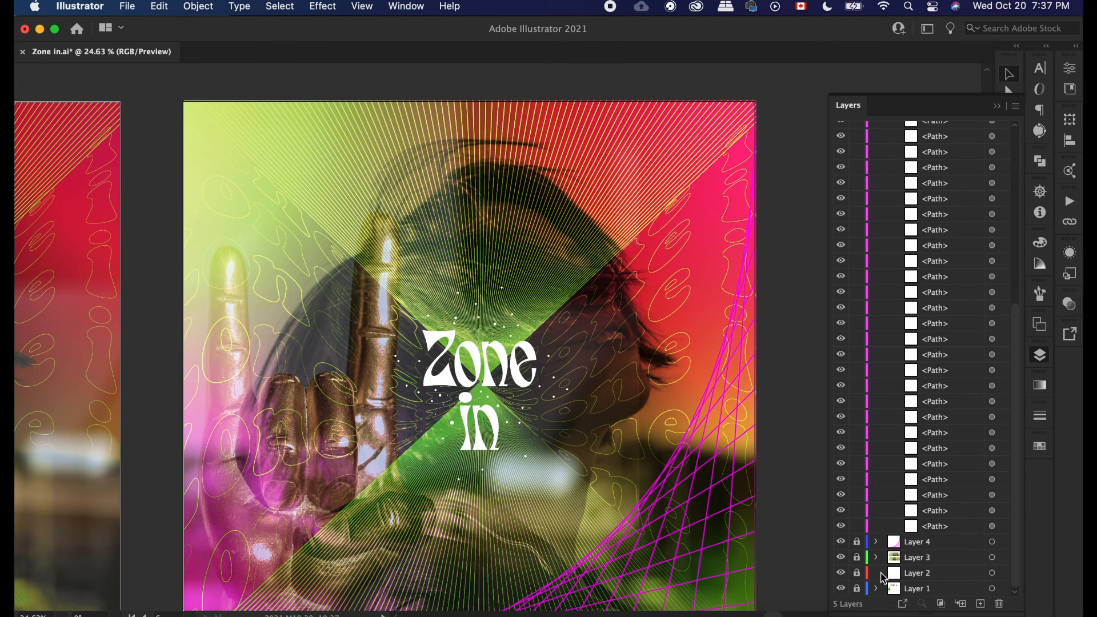
left_click(856, 541)
left_click(856, 572)
left_click(684, 134)
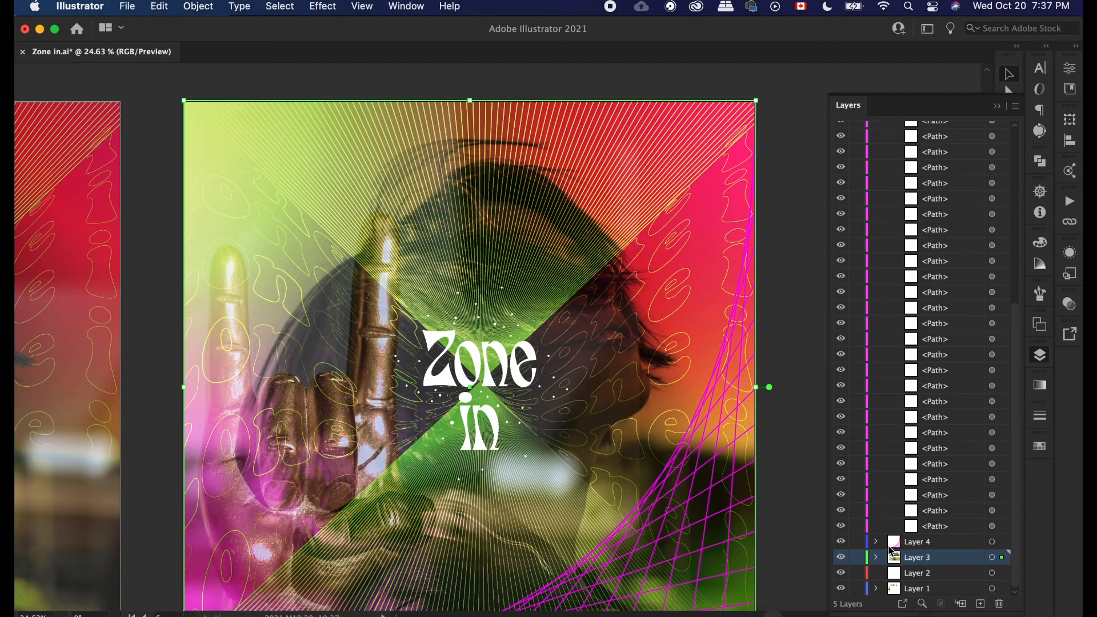
left_click(877, 559)
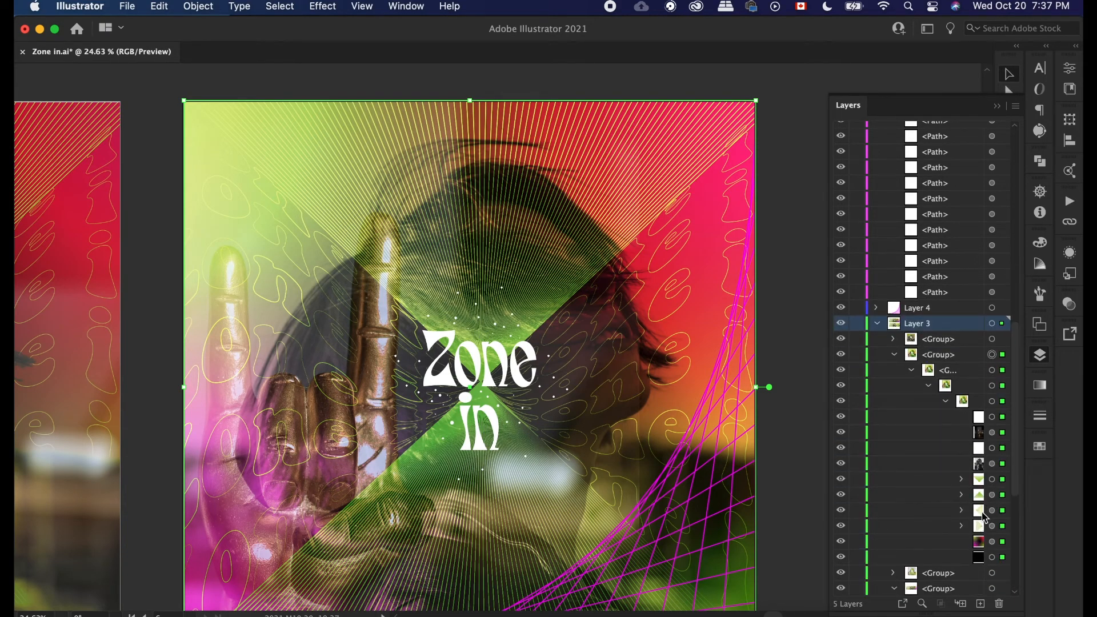
Step: Select the upper and lower triangular line blends of the third cover and reduce their opacity to 77%
left_click(992, 480)
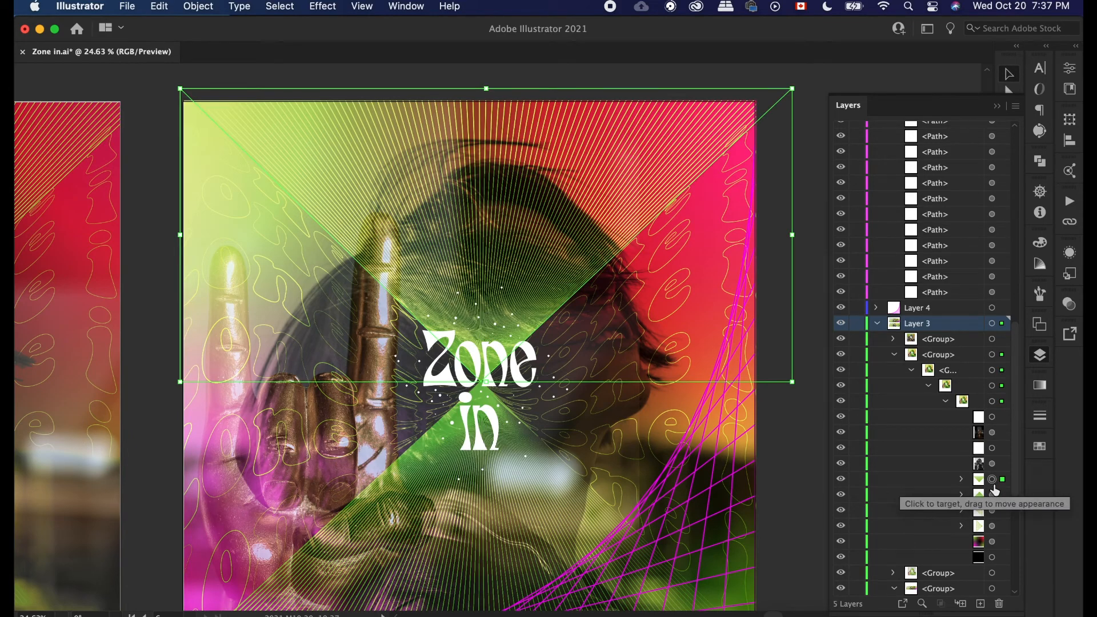
left_click(992, 495, "shift")
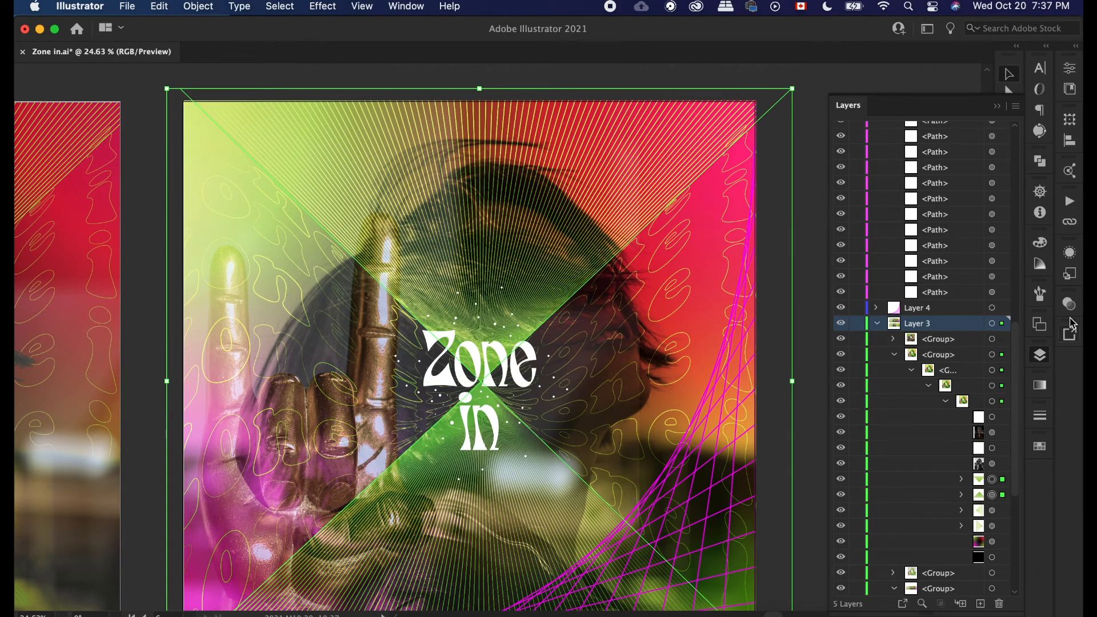
left_click(1069, 311)
left_click(1038, 321)
mouse_move(1035, 337)
left_mouse_down()
mouse_move(1011, 342)
mouse_move(1024, 343)
left_mouse_up()
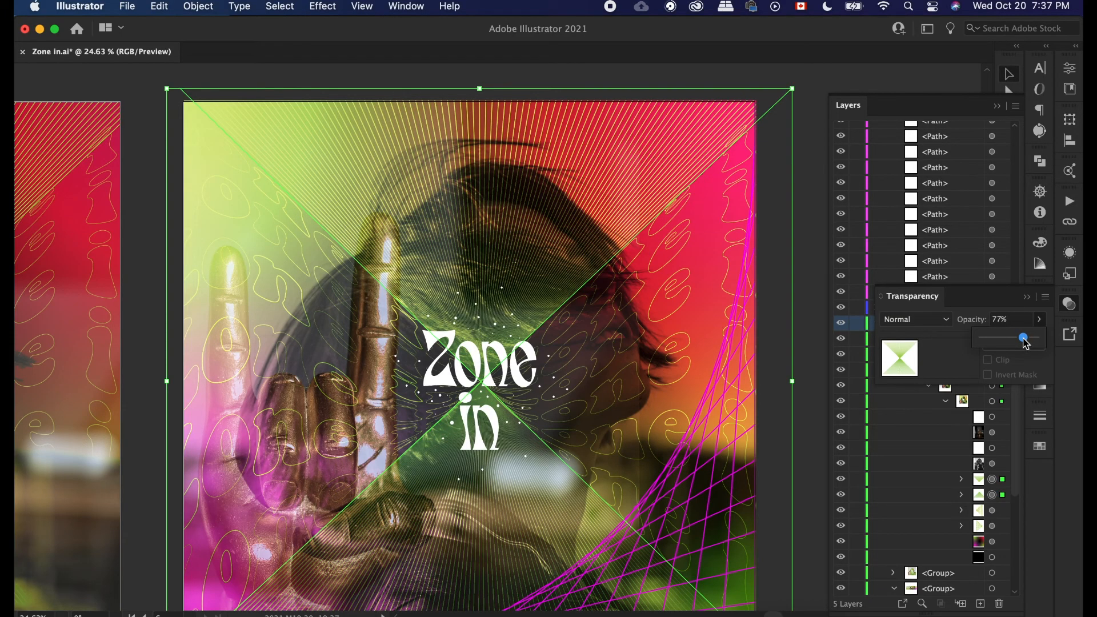
Step: Try the Darken, Multiply, Lighten and Overlay blending modes on the two triangular line blends, and return them to Normal
left_click(948, 325)
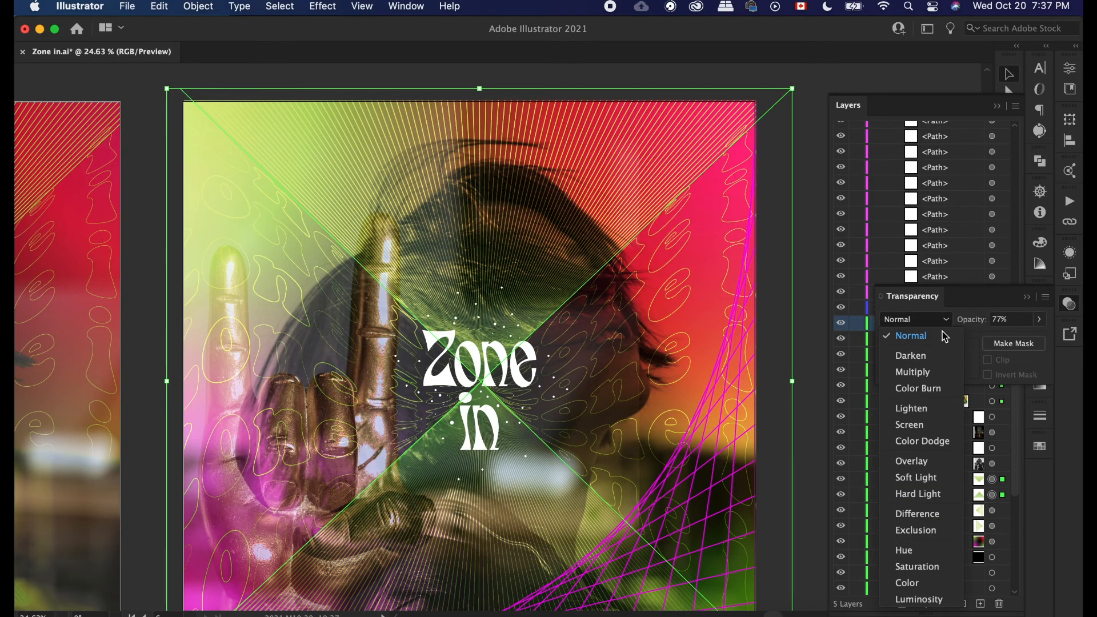
left_click(932, 361)
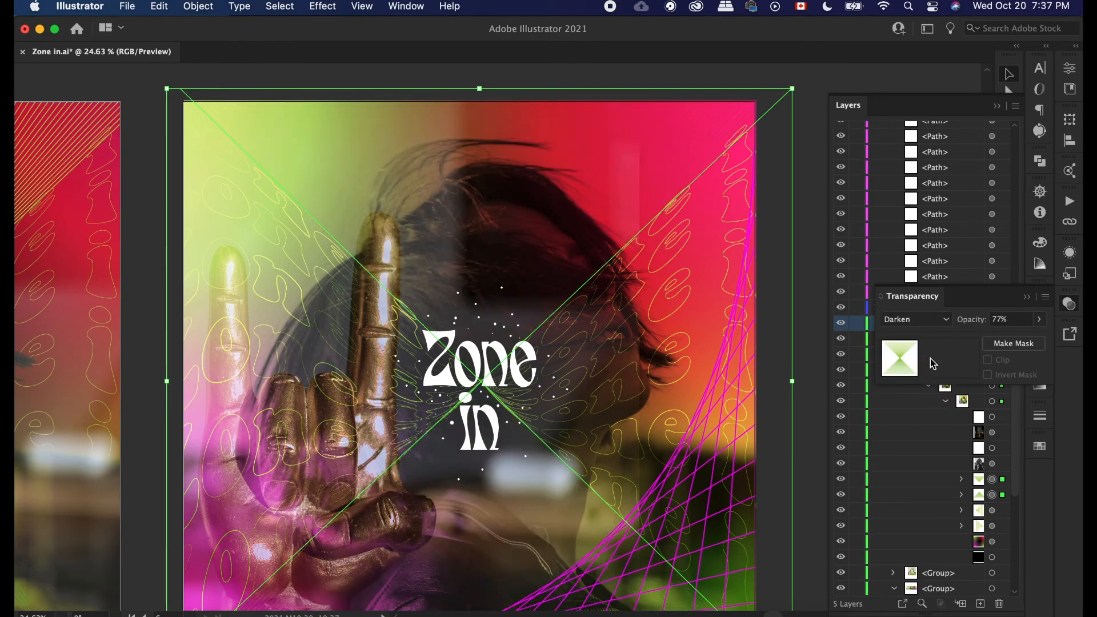
left_click(949, 325)
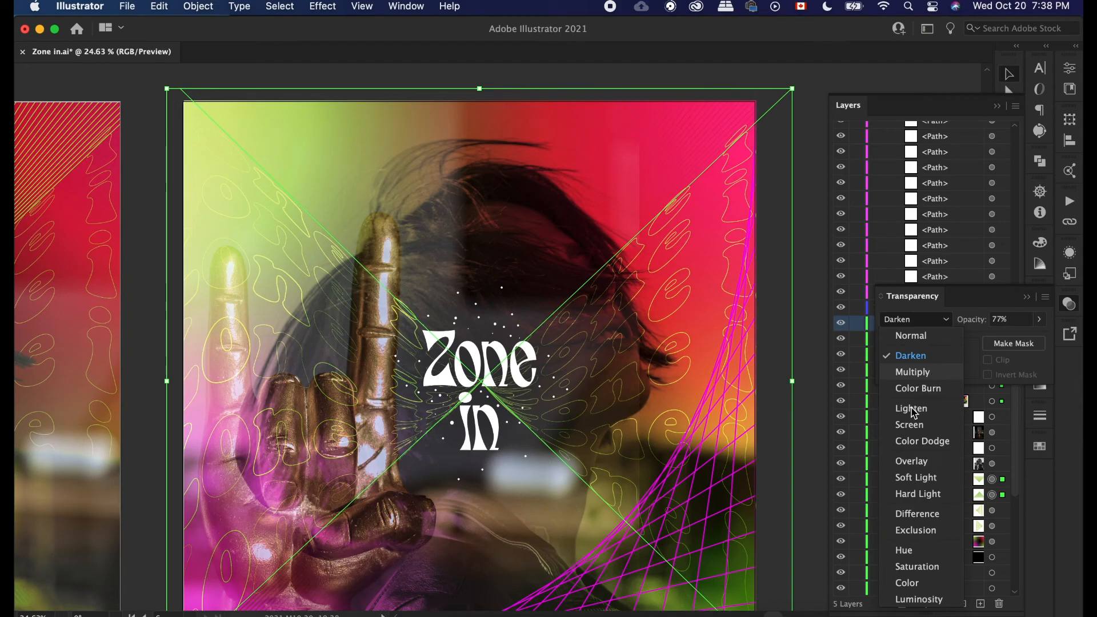
left_click(932, 378)
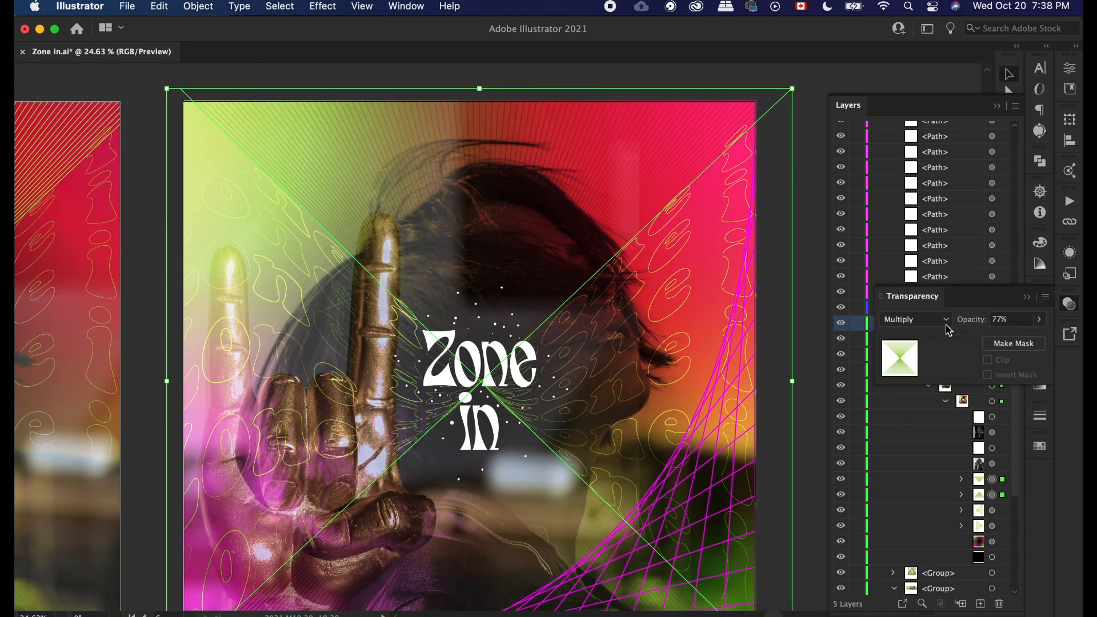
left_click(948, 330)
left_click(942, 387)
left_click(948, 318)
left_click(948, 347)
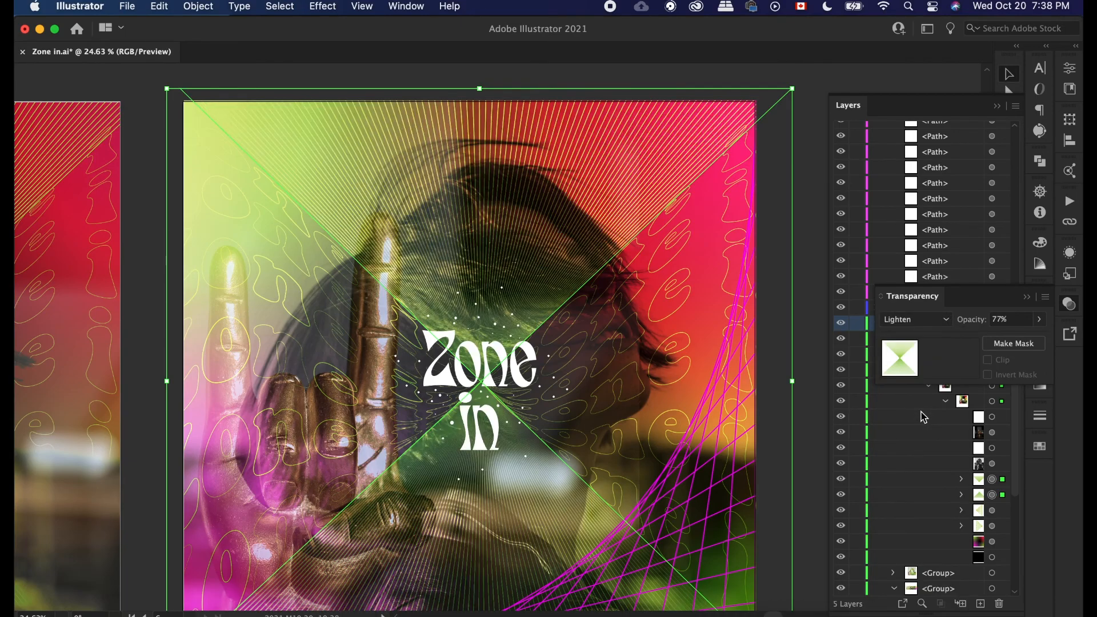
left_click(948, 319)
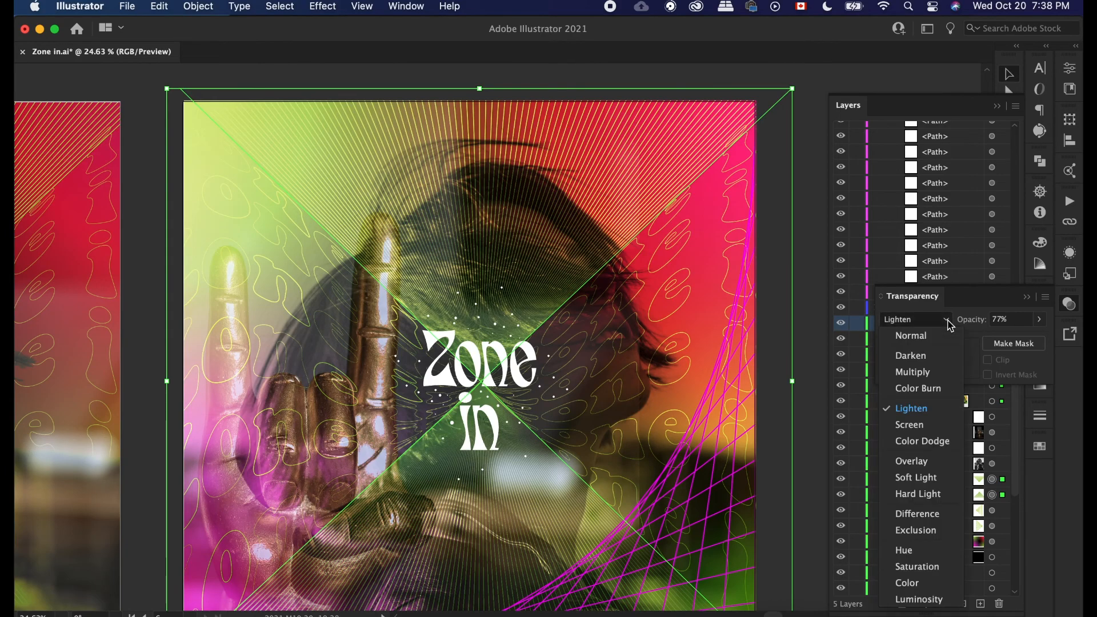
left_click(931, 467)
left_click(939, 318)
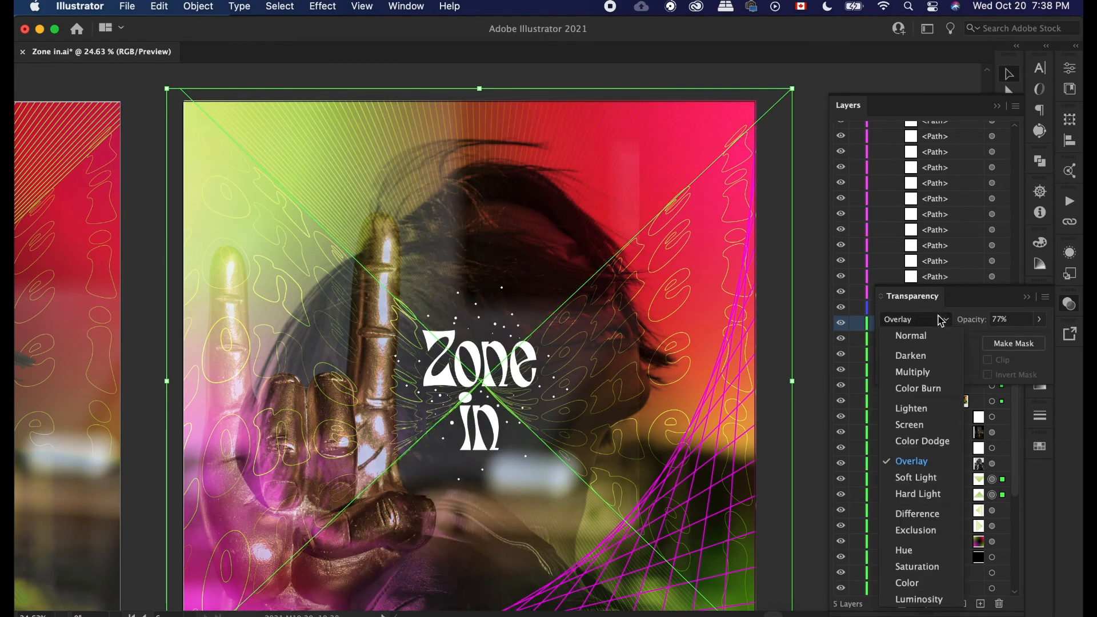
left_click(930, 335)
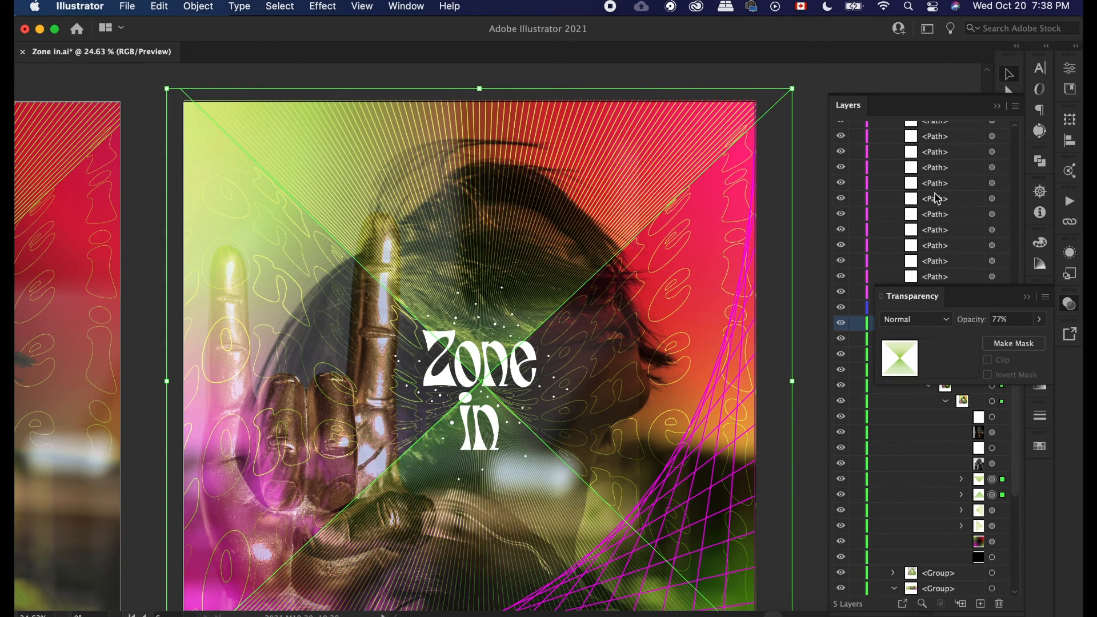
Step: Lower the opacity of the two triangular line blends to 60% and deselect them
left_click(1040, 319)
left_click_drag(1016, 337, 1013, 338)
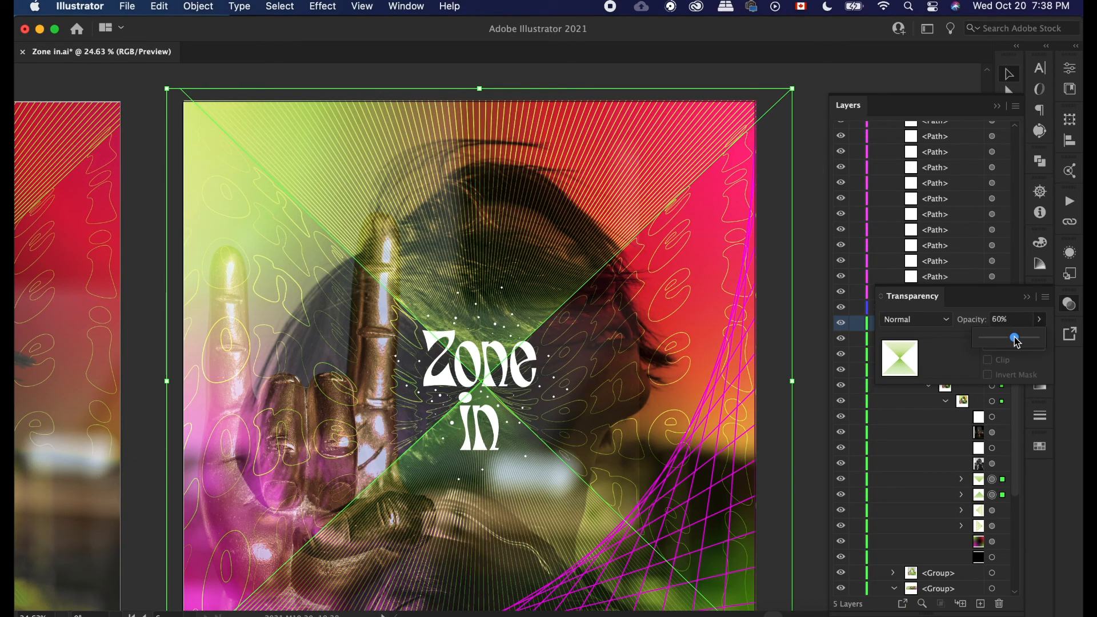
left_click(1005, 74)
left_click(911, 79)
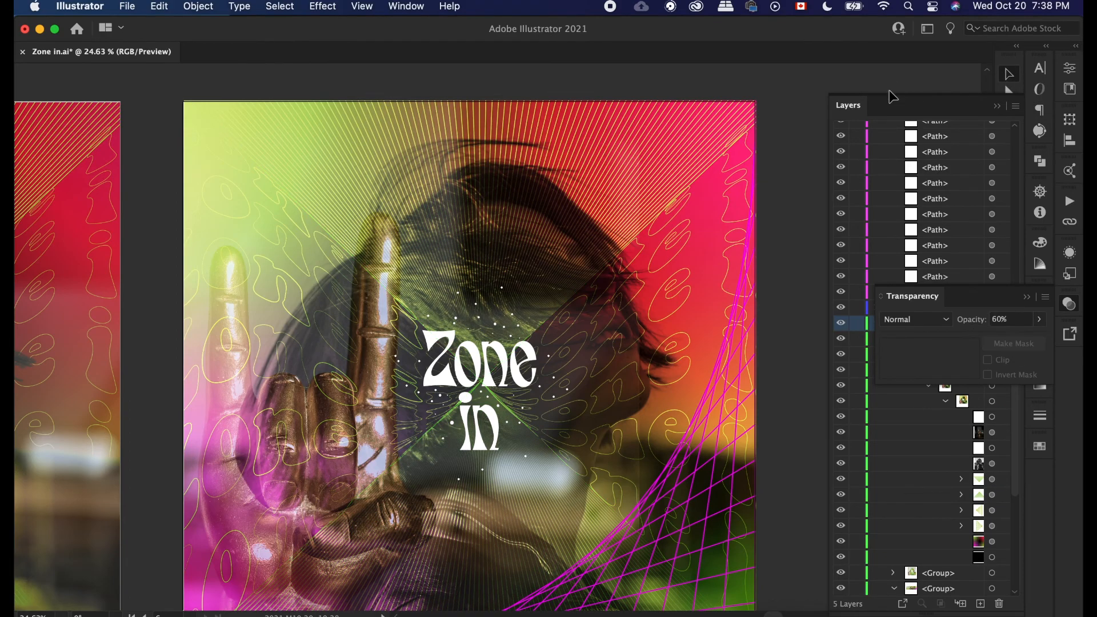
left_click(682, 297)
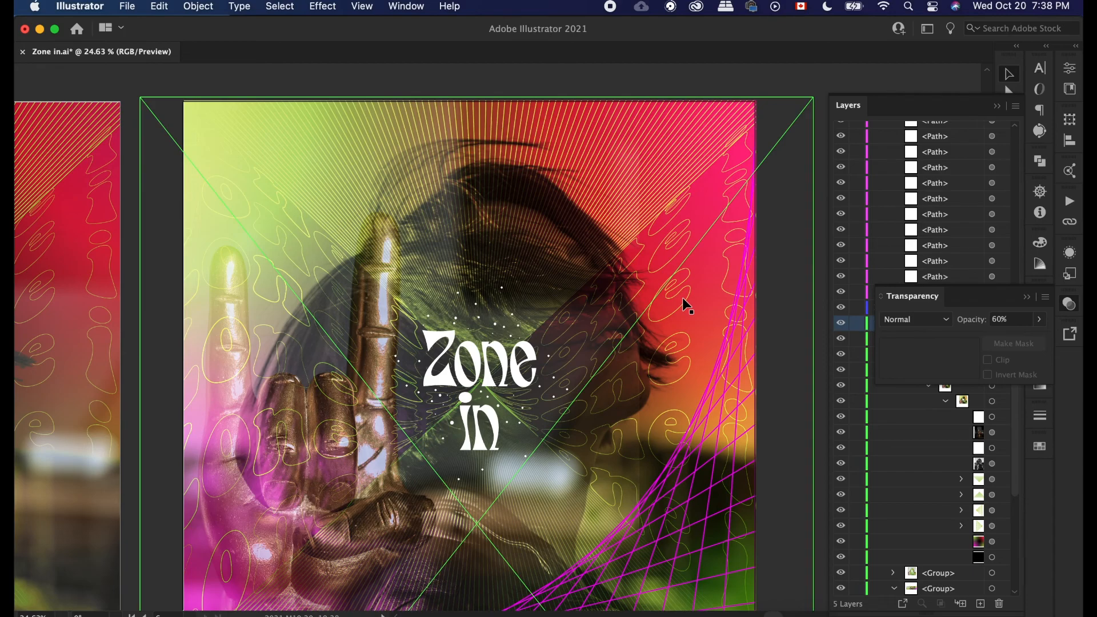
scroll(682, 297, "down", 3)
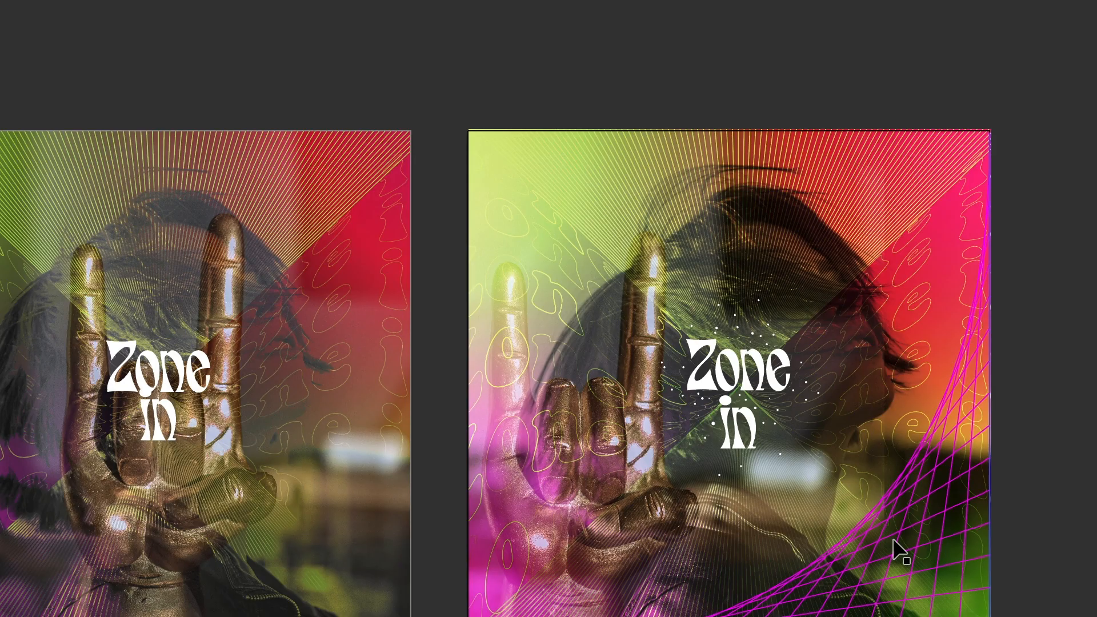